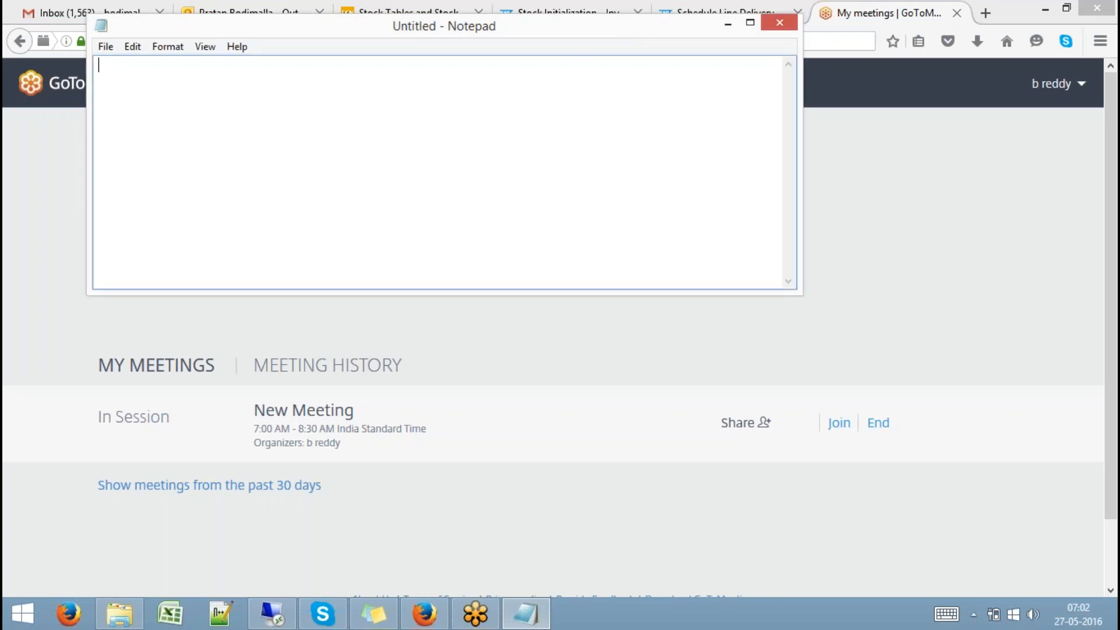
# Write the heading '- SAP HANA Native Transports:' with a row of dashes beneath it
pyautogui.write('- SAP HANA Native ')
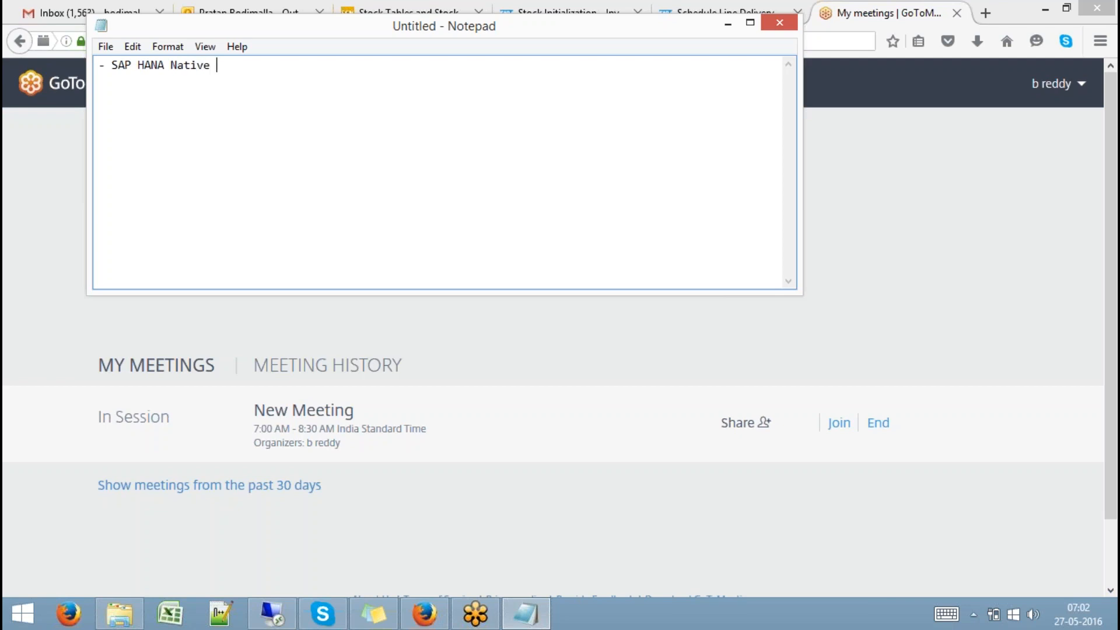
pyautogui.write('Transports: ')
pyautogui.write('-----------------------------')
# Maximize Excel, then open and close the recovered SSR Report workbook
pyautogui.click(170, 614)
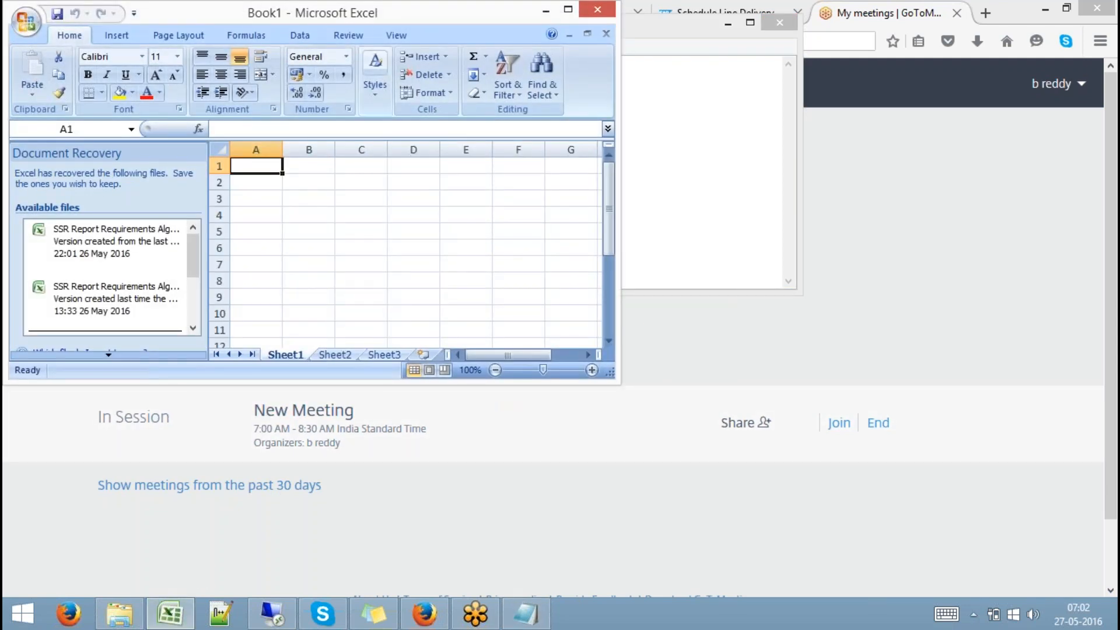
pyautogui.doubleClick(350, 17)
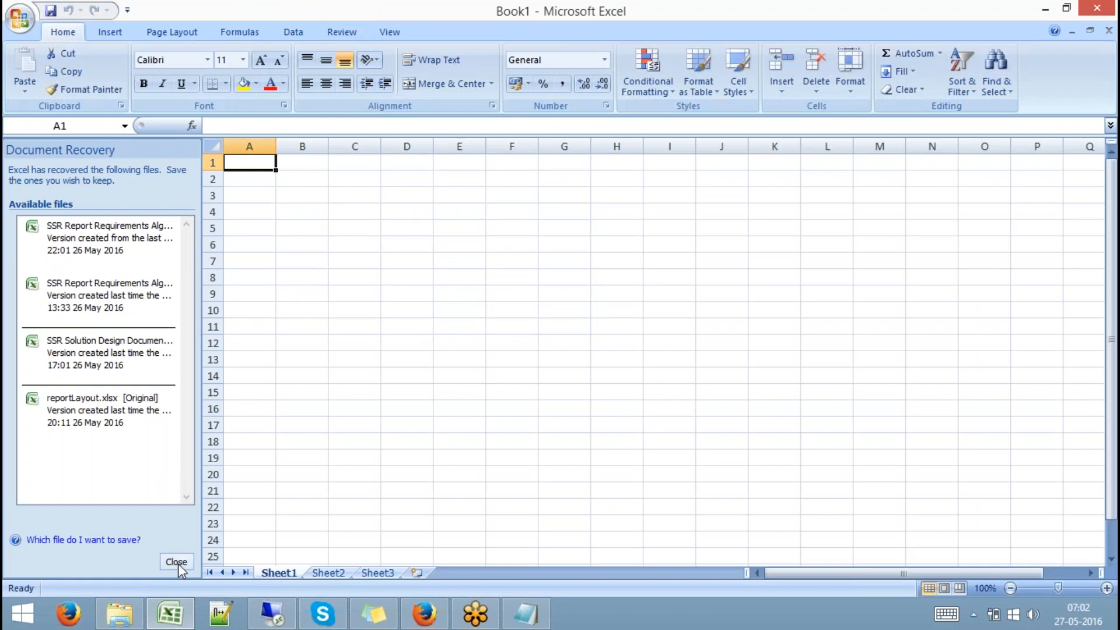
pyautogui.click(114, 256)
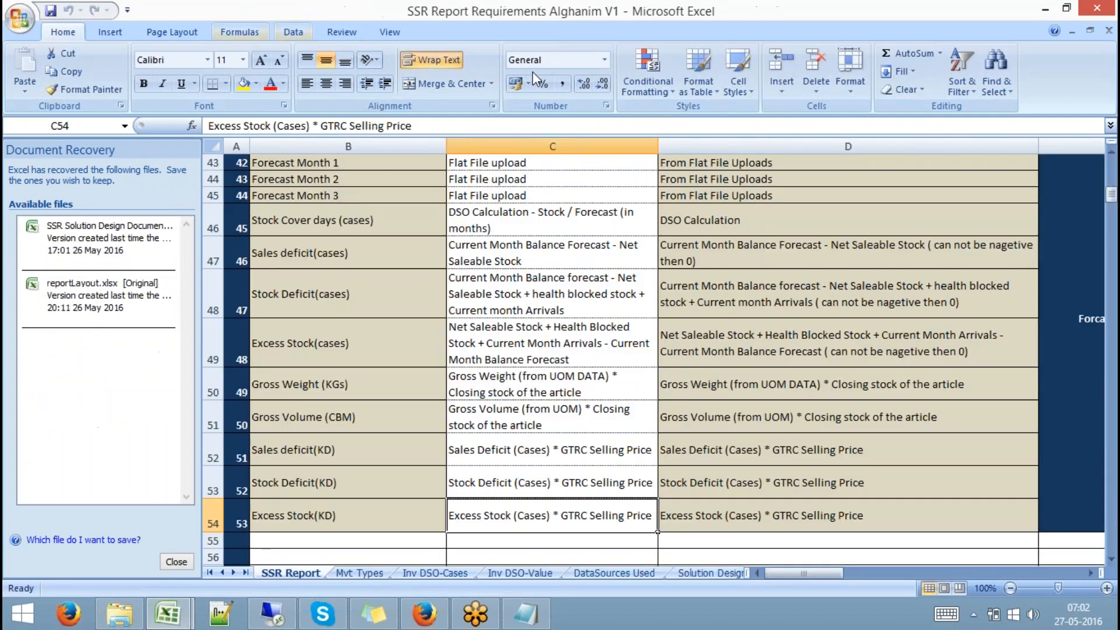
pyautogui.click(1109, 30)
# Open and close the recovered solution design document, then open and save reportLayout.xlsx
pyautogui.click(111, 238)
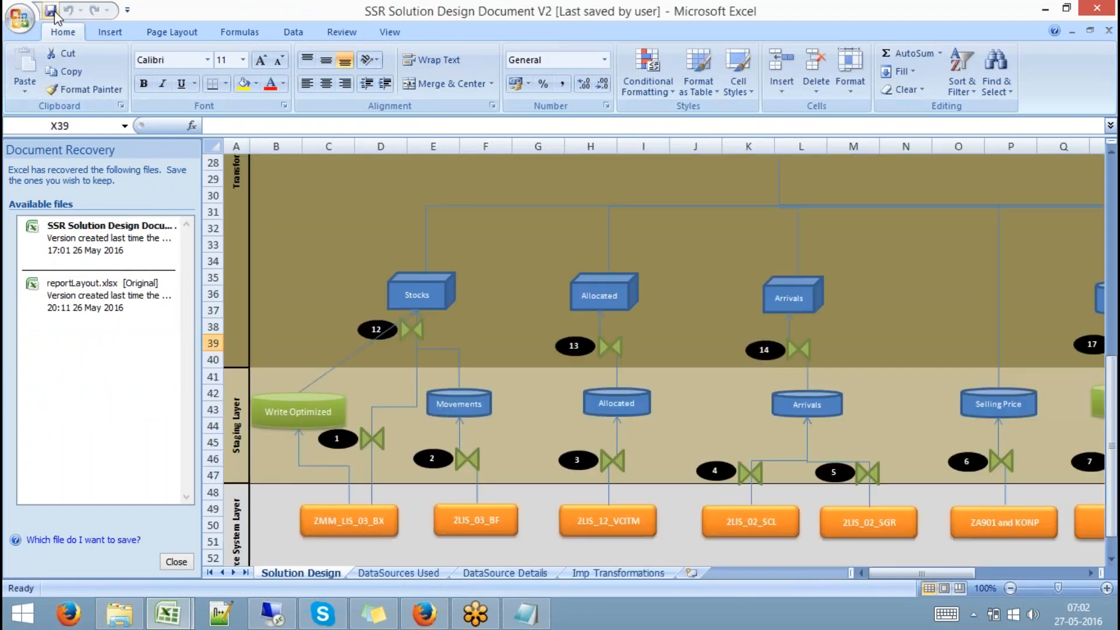
pyautogui.click(1109, 30)
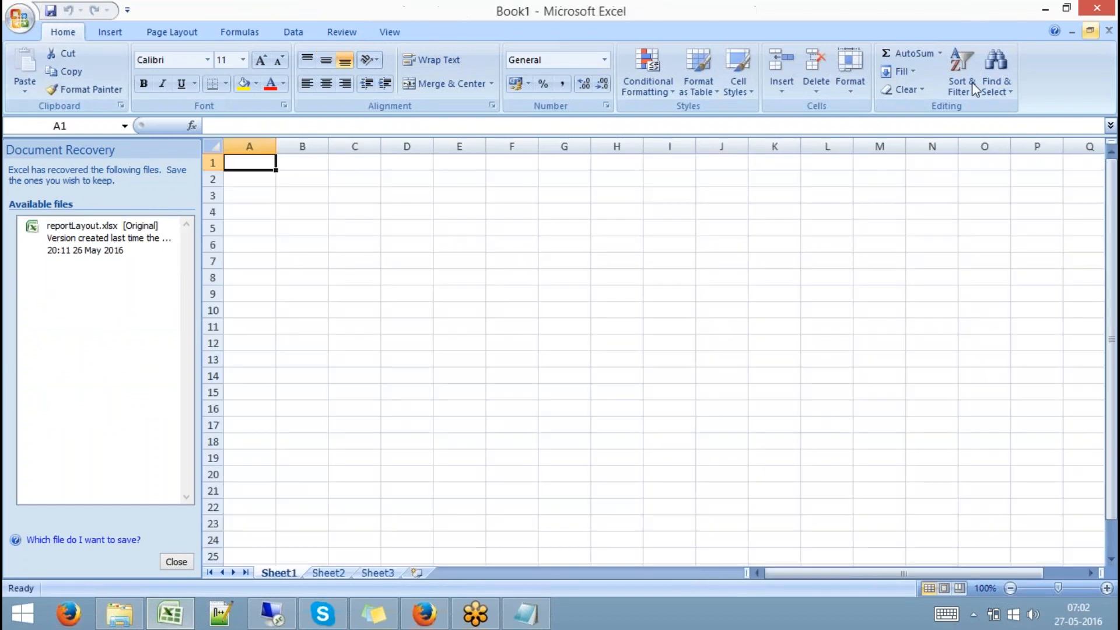
pyautogui.click(143, 245)
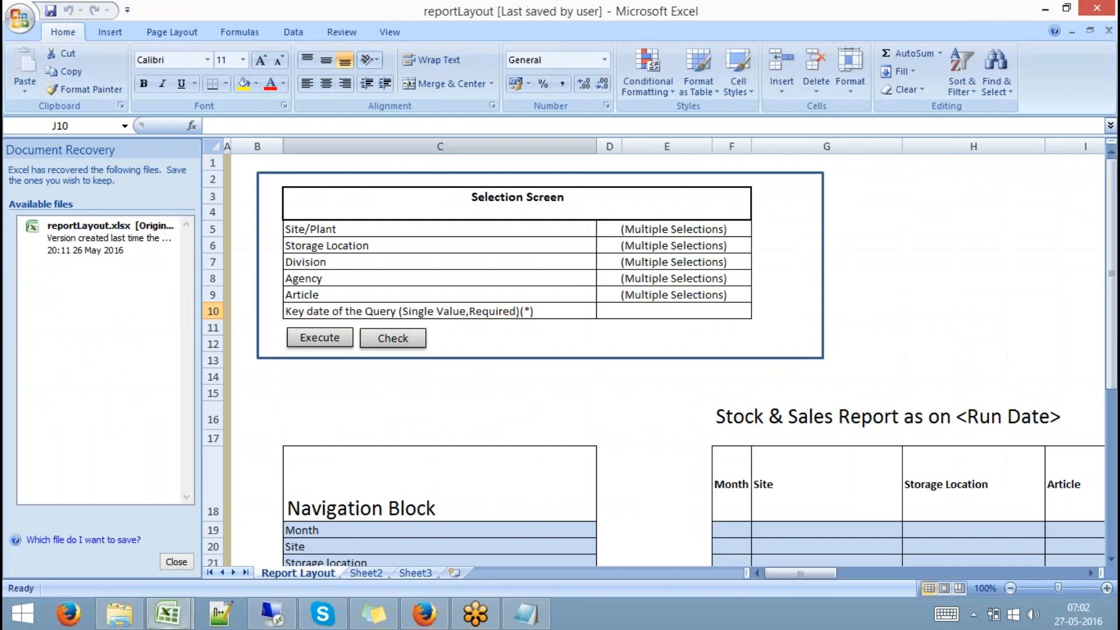
pyautogui.click(51, 11)
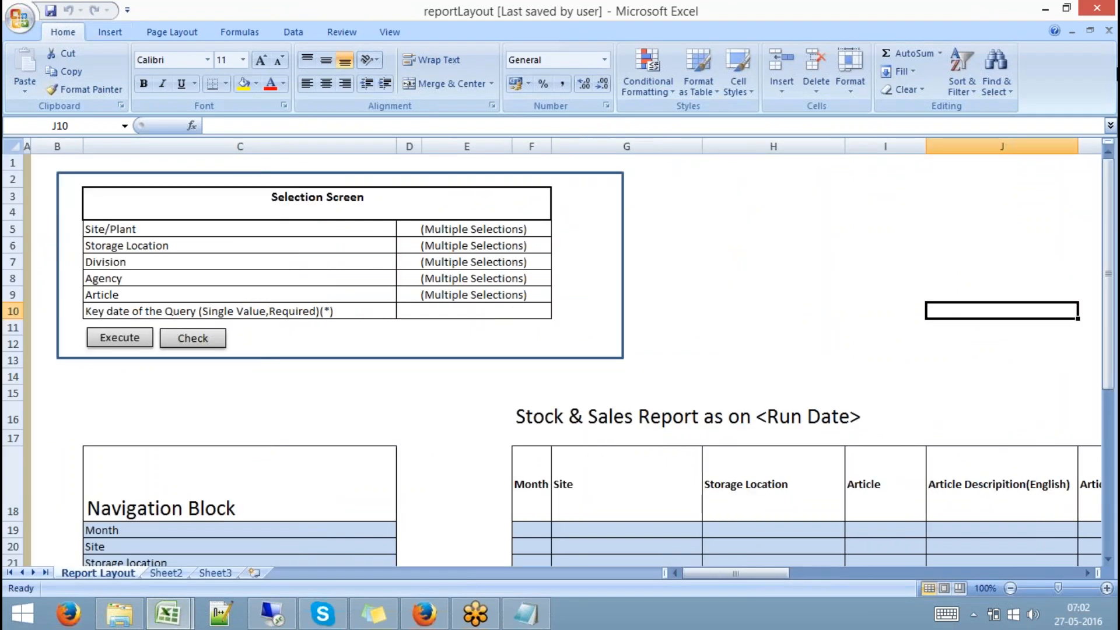
# Close reportLayout and turn off gridlines on Book1's sheet
pyautogui.click(1108, 30)
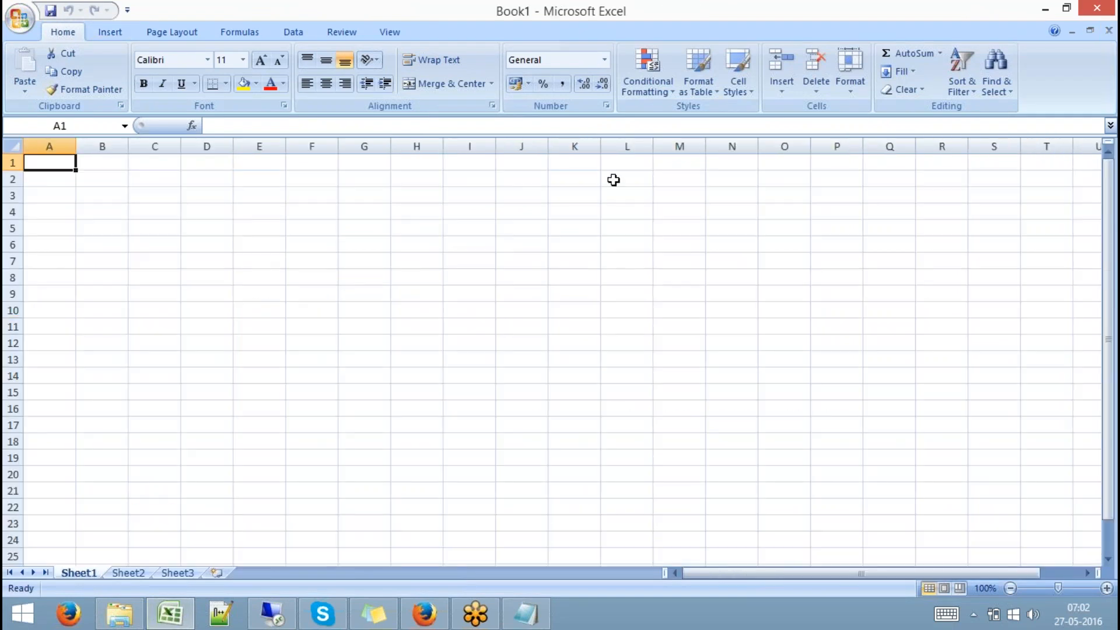
pyautogui.click(385, 33)
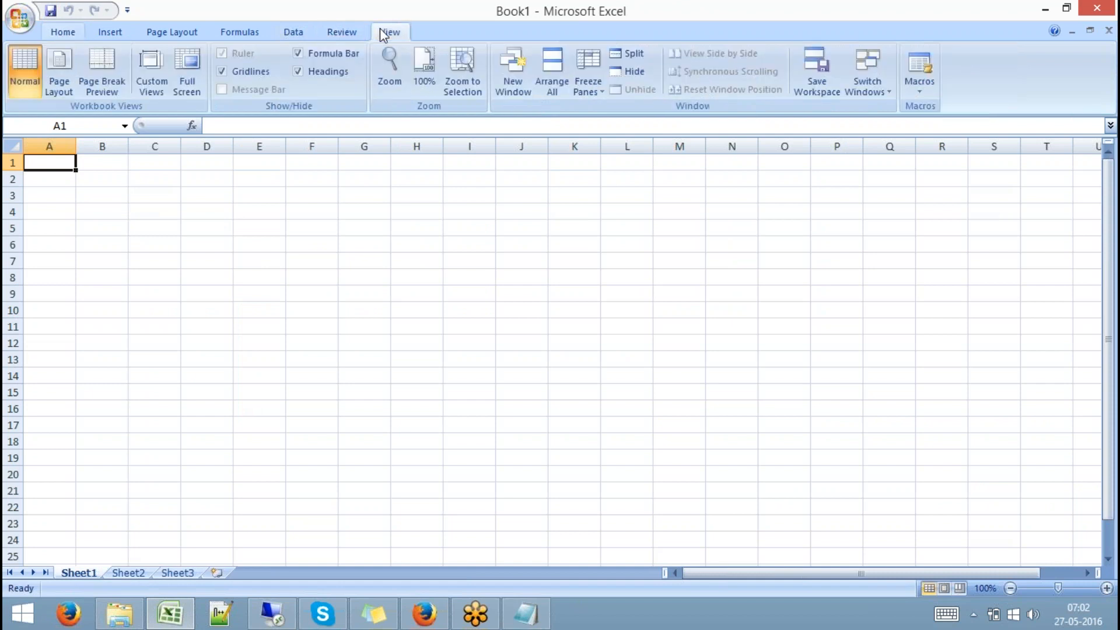
pyautogui.click(251, 74)
# Outline D6:E9 and H6:I9 each with a thick box border
pyautogui.click(211, 249)
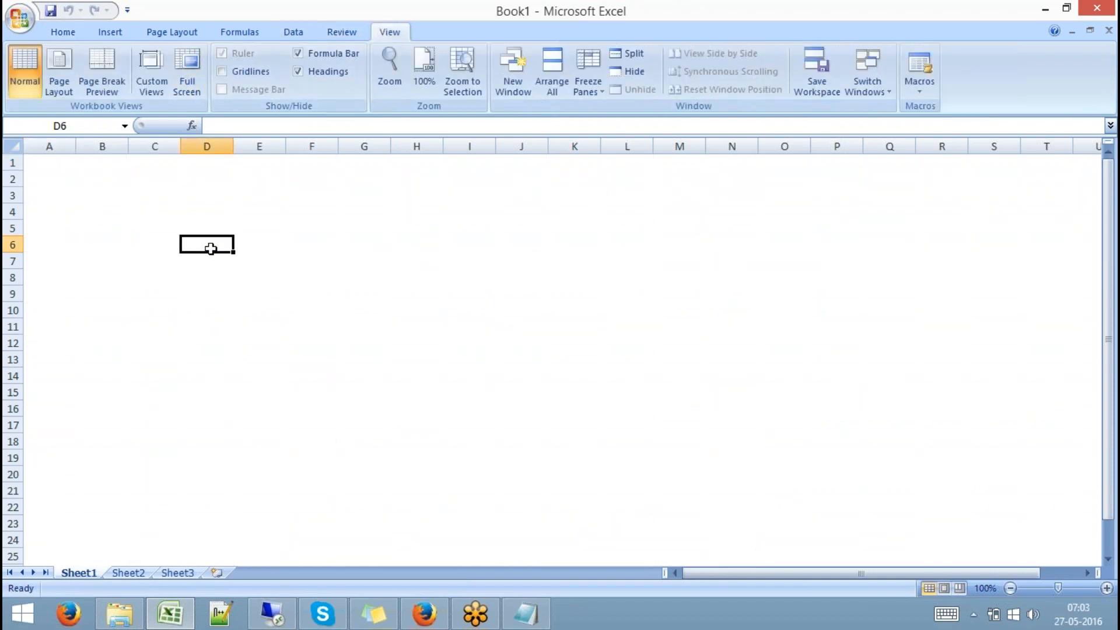
pyautogui.moveTo(210, 249); pyautogui.dragTo(242, 292)
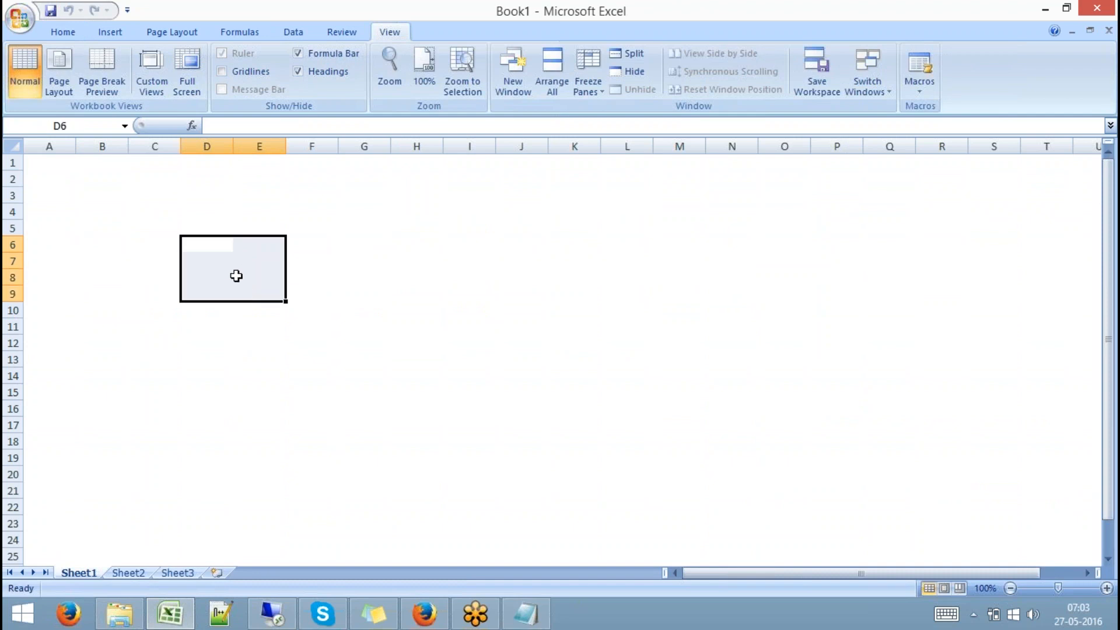
pyautogui.click(79, 37)
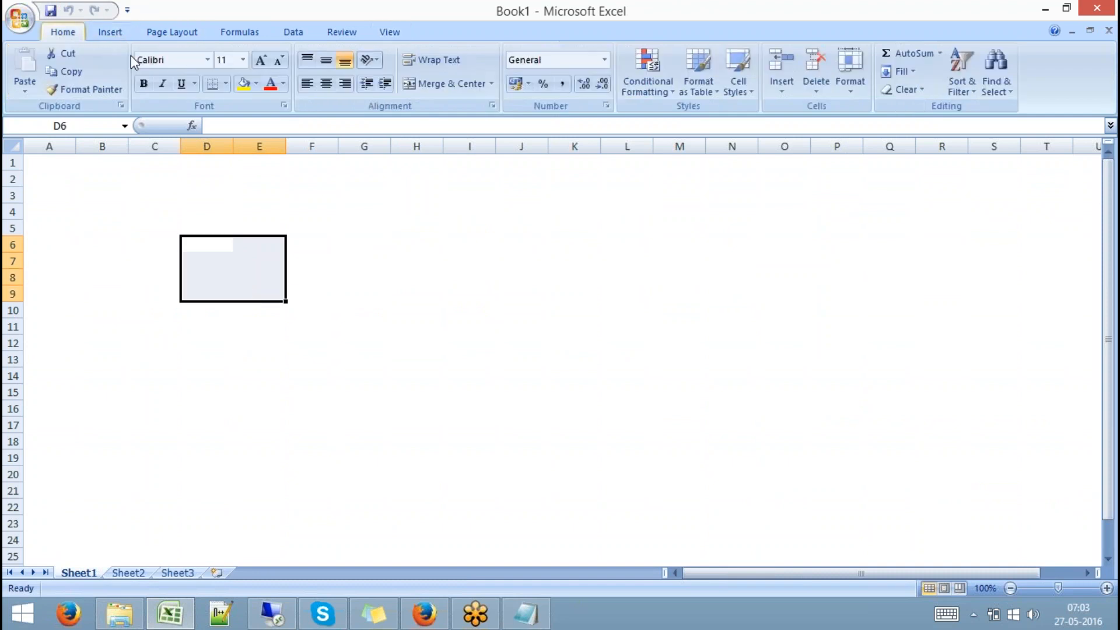
pyautogui.click(226, 85)
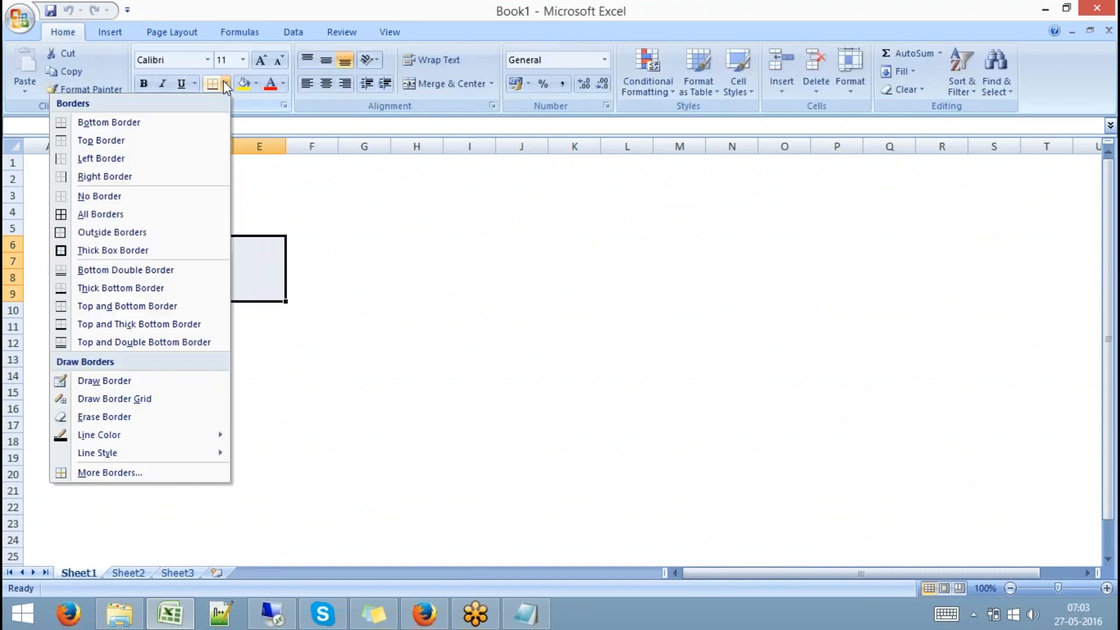
pyautogui.click(137, 250)
pyautogui.click(381, 239)
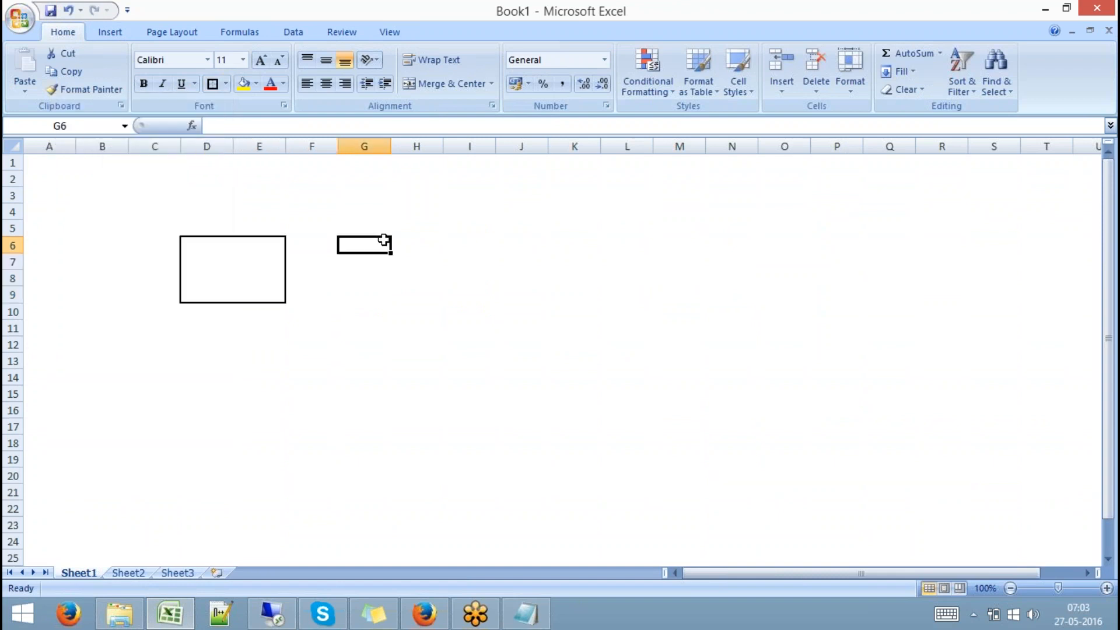
pyautogui.click(437, 244)
pyautogui.moveTo(438, 244); pyautogui.dragTo(465, 291)
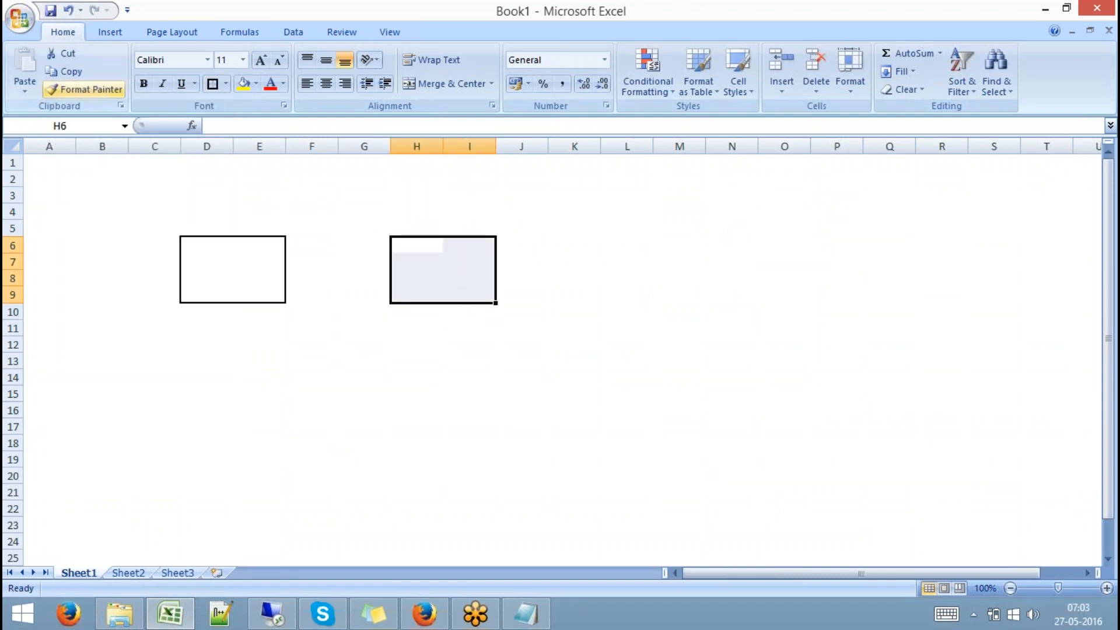
pyautogui.click(212, 83)
# Enter the labels 'Dev- HANA' in D5 and 'Qty-HANA' in H5
pyautogui.click(194, 226)
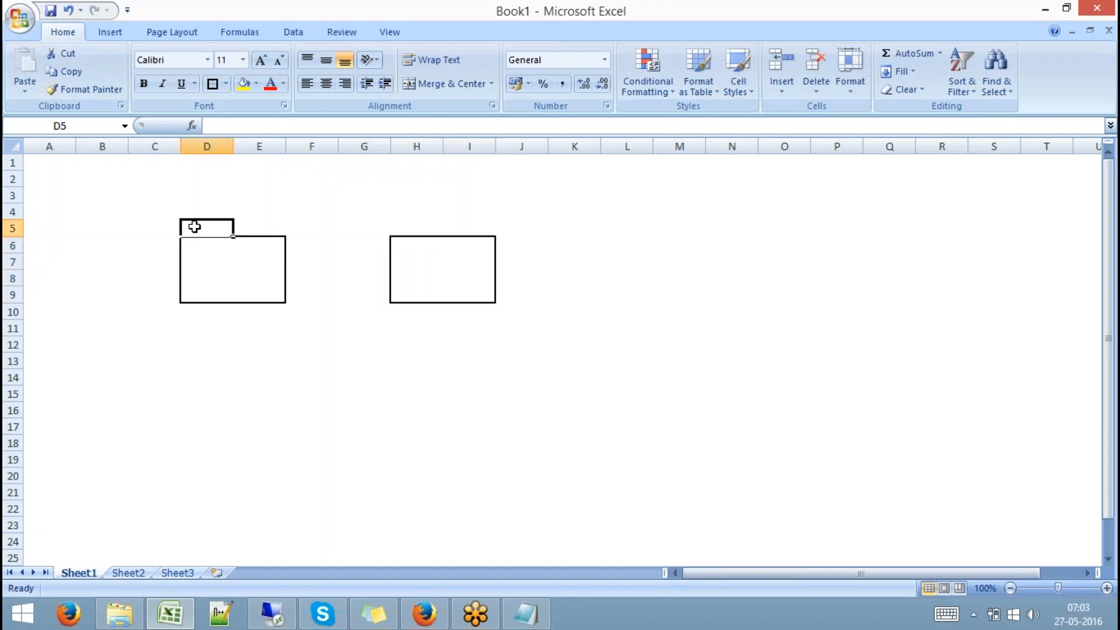
pyautogui.write('Dev')
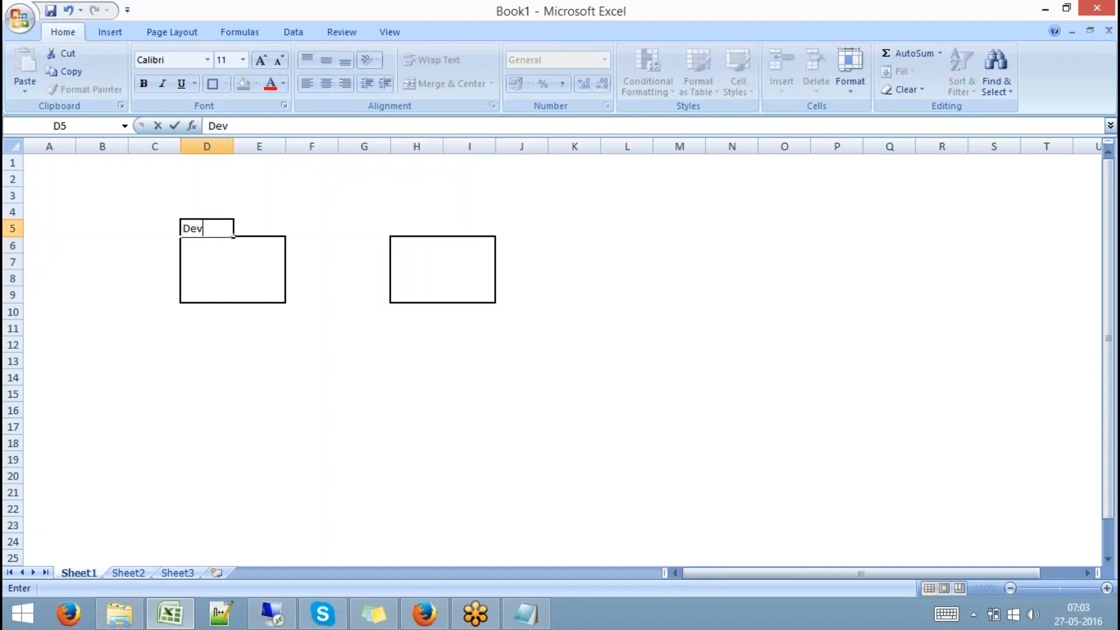
pyautogui.write('- HANA')
pyautogui.press('Tab')
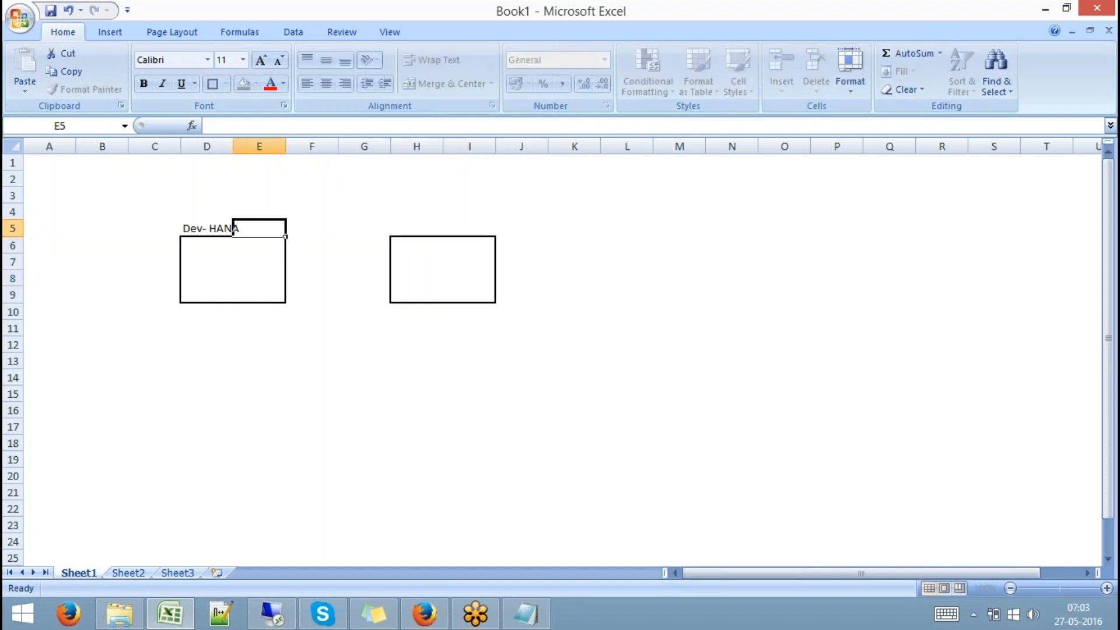
pyautogui.press('Tab')
pyautogui.press('Tab')
pyautogui.press('Tab')
pyautogui.write('Qt')
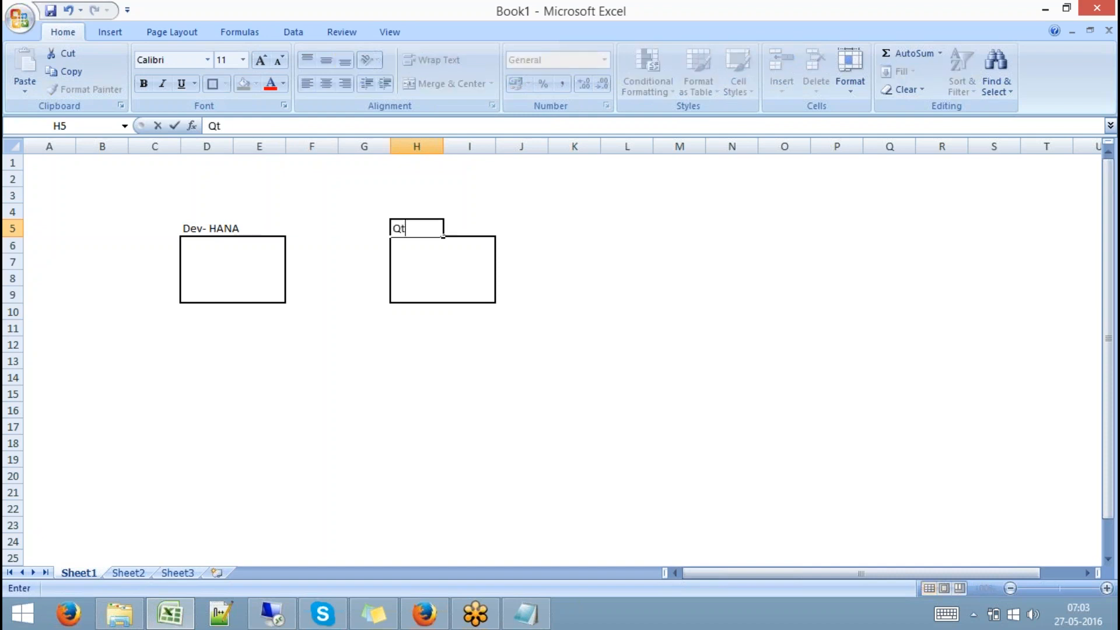
pyautogui.write('y-HANA')
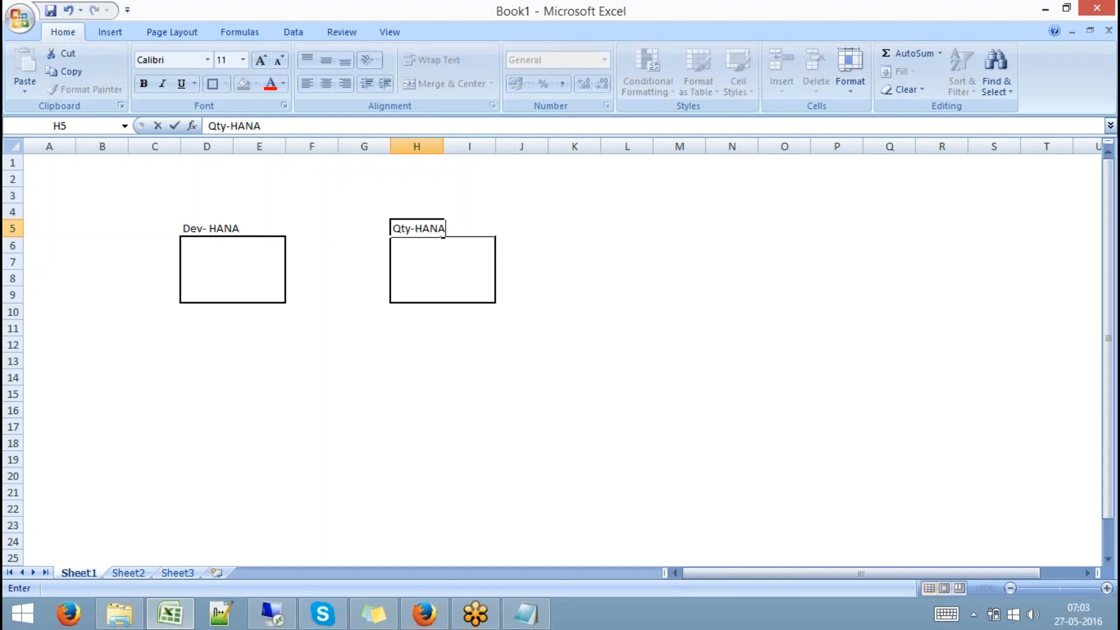
pyautogui.click(282, 377)
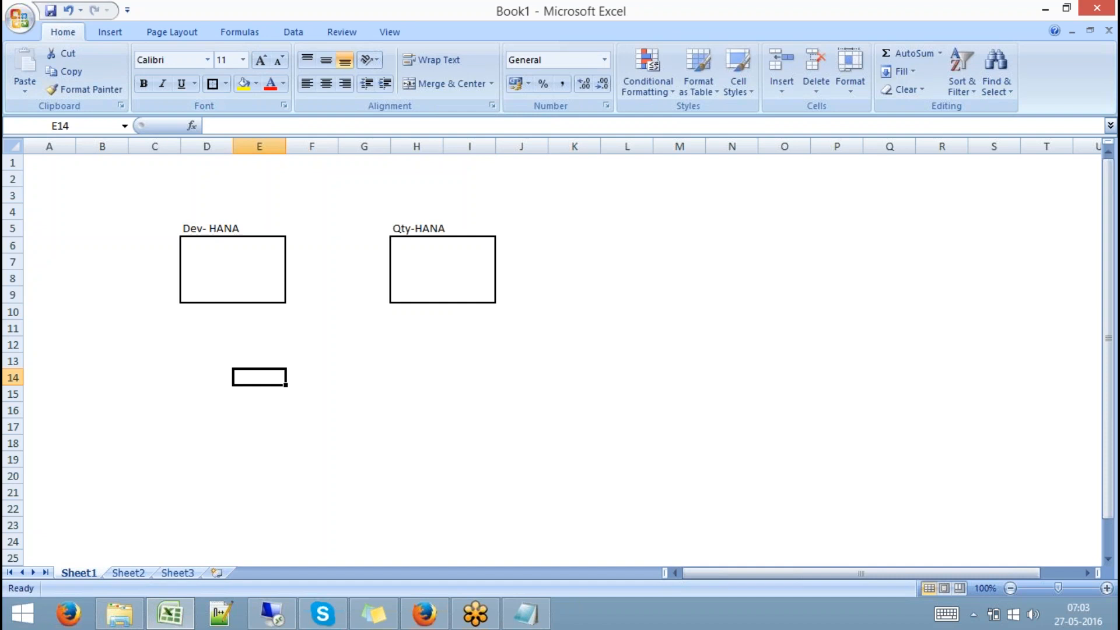
# Select the Dev- HANA box D5:E9 and then the Qty-HANA box area
pyautogui.click(199, 231)
pyautogui.moveTo(200, 233); pyautogui.dragTo(260, 290)
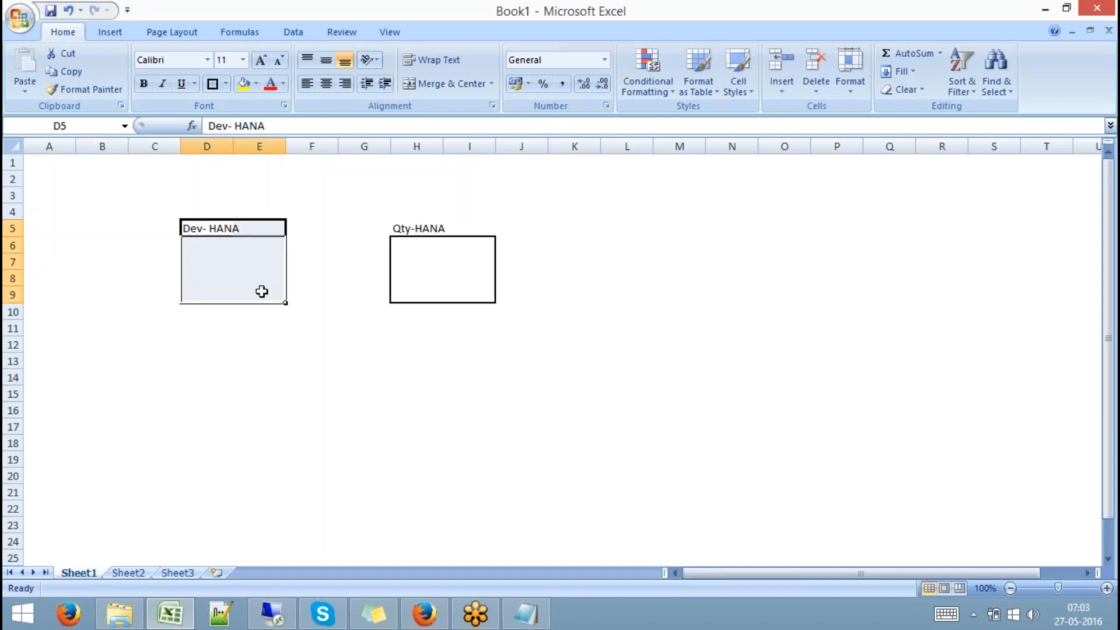
pyautogui.moveTo(402, 228); pyautogui.dragTo(472, 289)
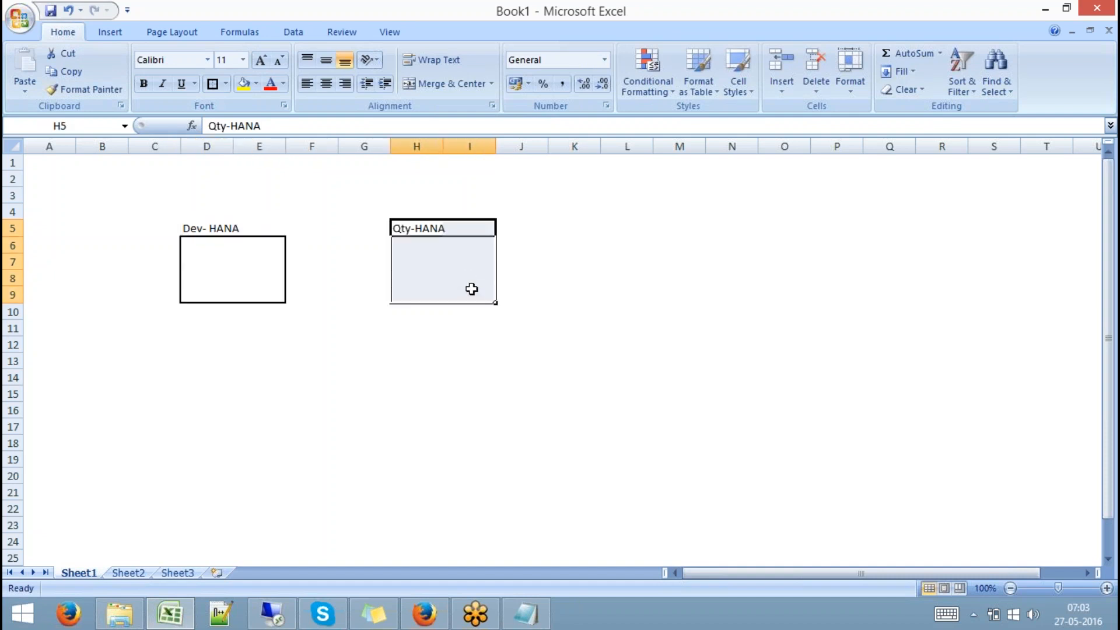
# Label D7 'Catalog Objects', correcting the initially typed 'Schema Objects'
pyautogui.click(239, 277)
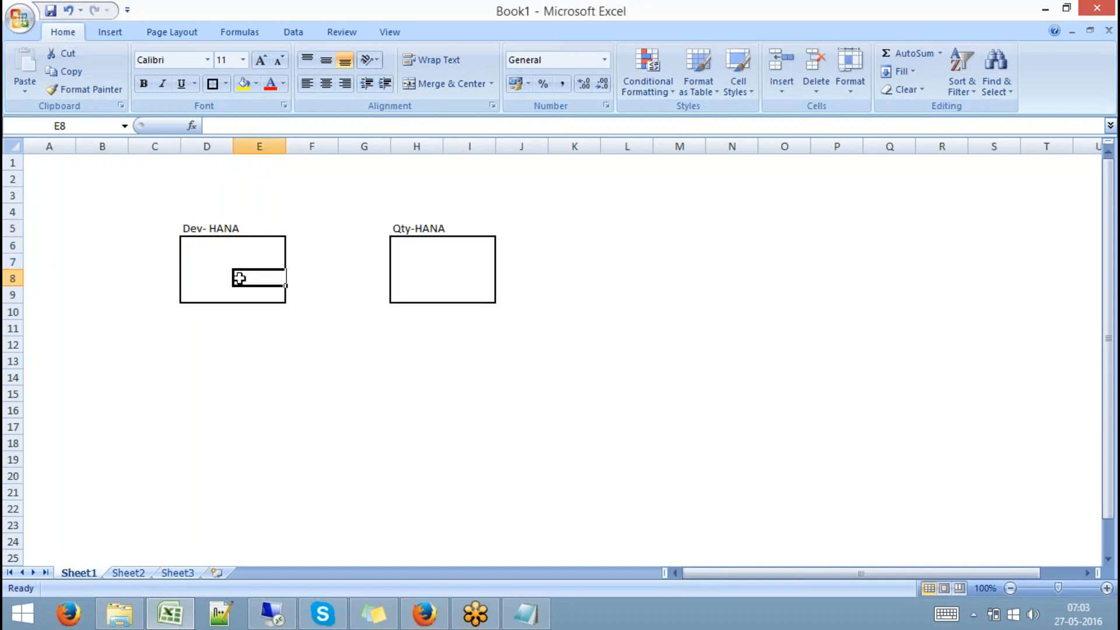
pyautogui.click(204, 263)
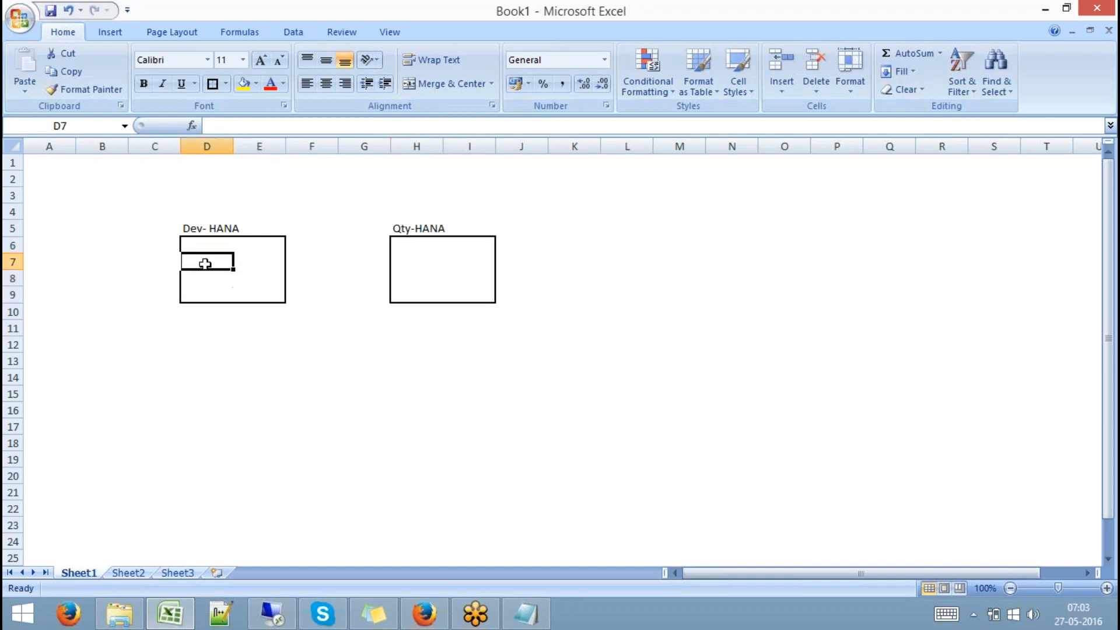
pyautogui.click(421, 258)
pyautogui.click(202, 259)
pyautogui.write('Sch')
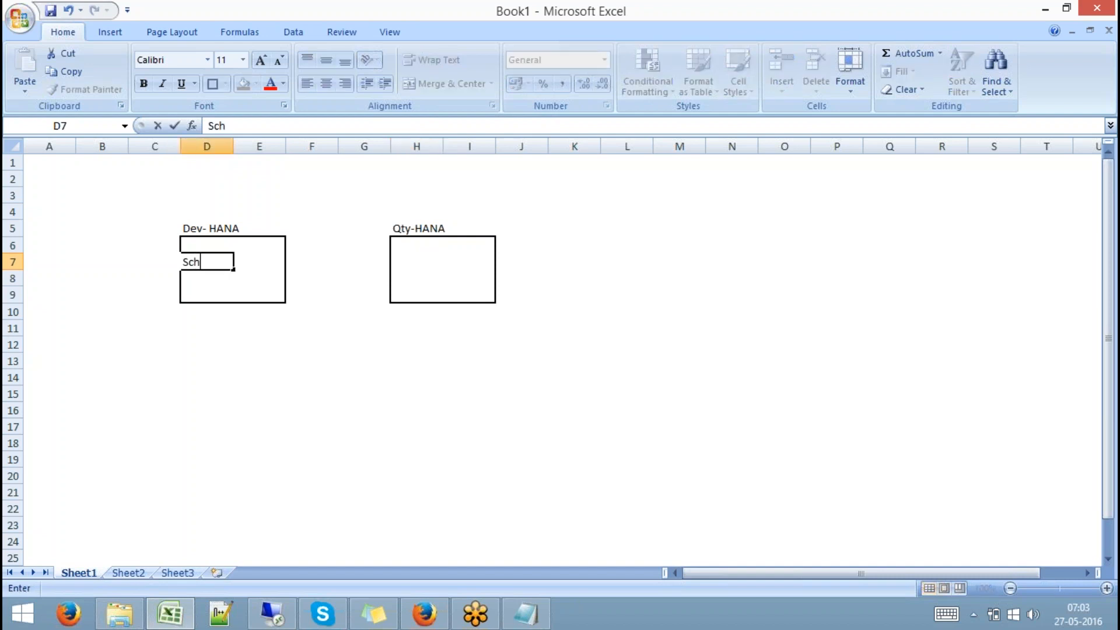
pyautogui.write('ema Objects')
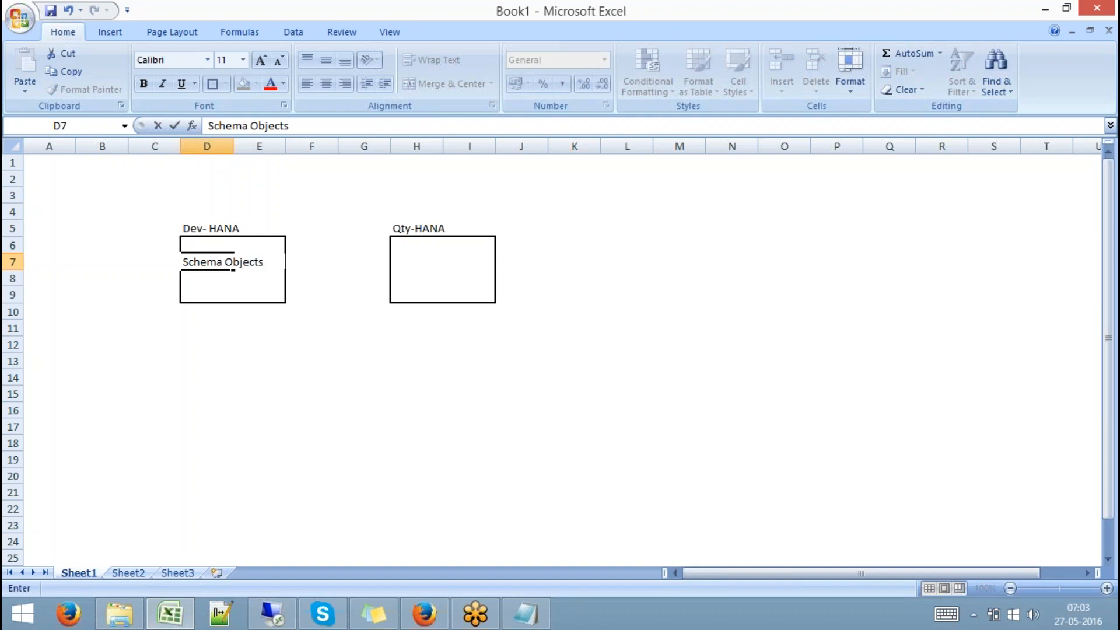
pyautogui.moveTo(223, 261); pyautogui.dragTo(182, 261)
pyautogui.write('Catalog')
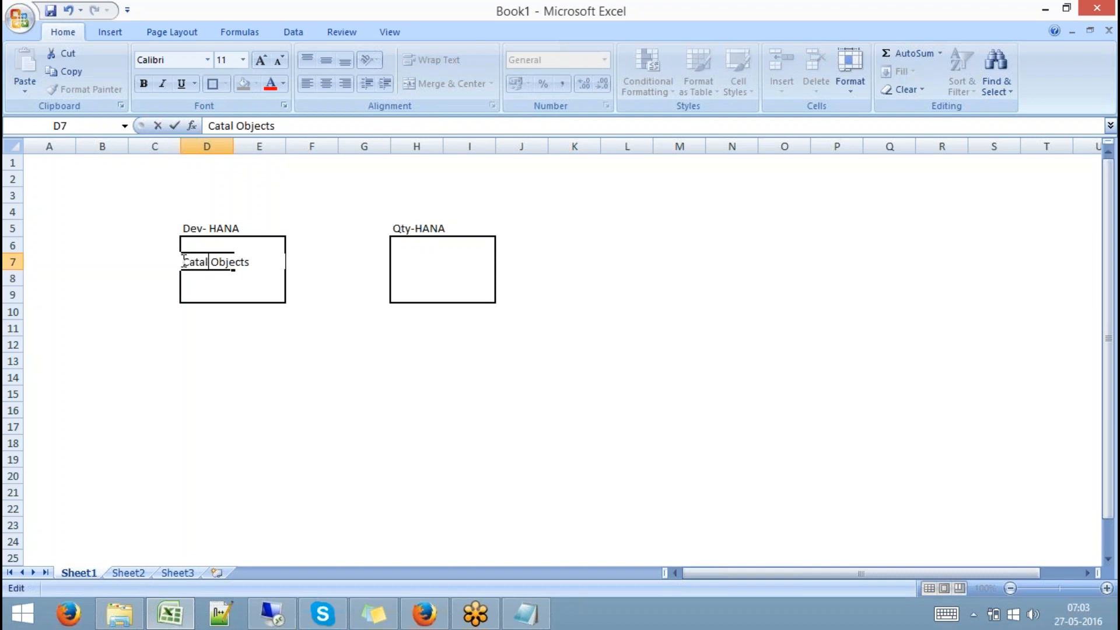
pyautogui.click(188, 280)
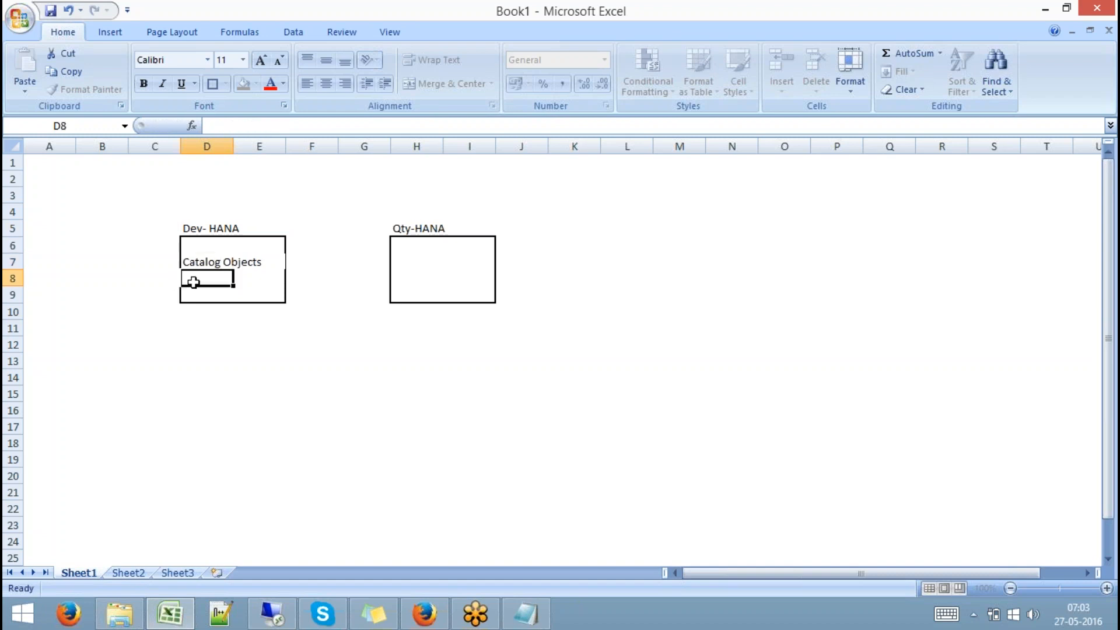
# Add 'Content Objects' in D9 and reselect the Catalog Objects cell D7
pyautogui.moveTo(195, 286); pyautogui.dragTo(196, 301)
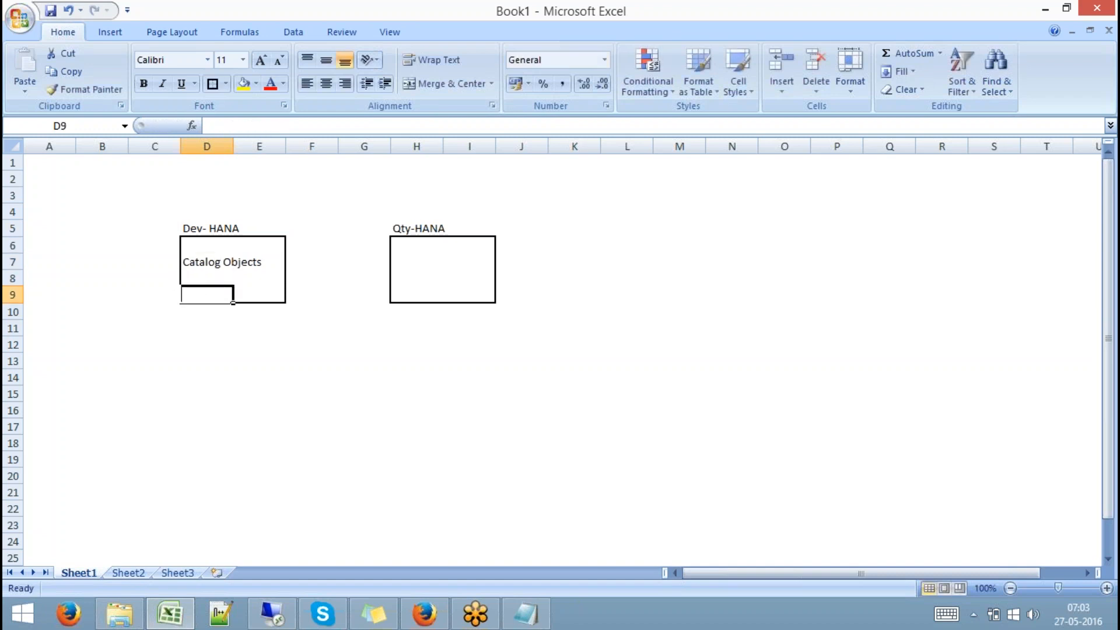
pyautogui.write('Conte')
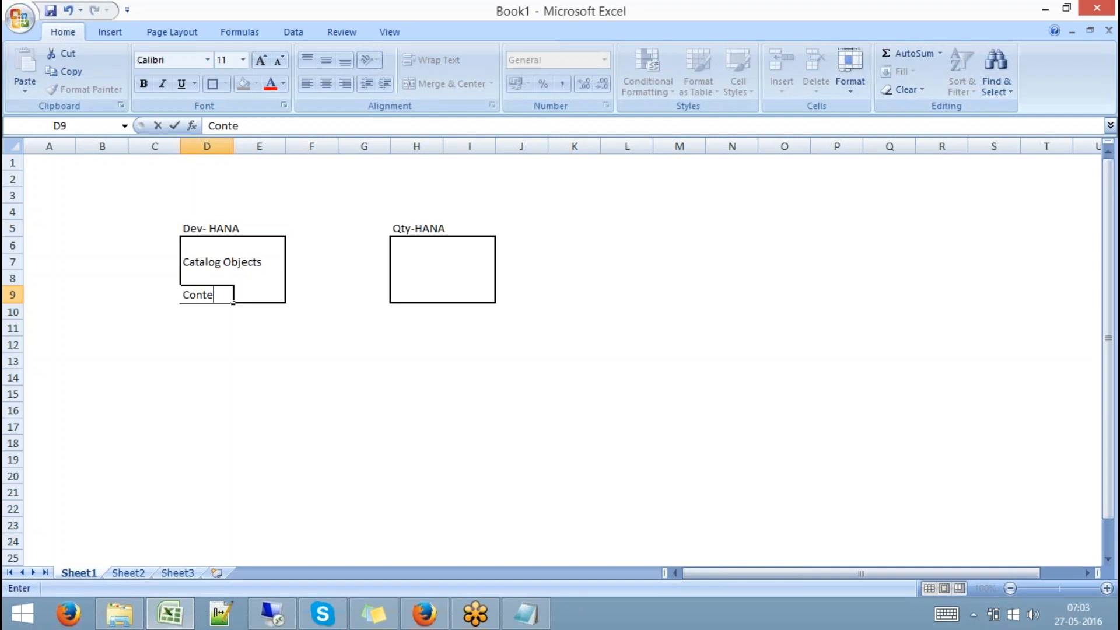
pyautogui.write('nt Objects')
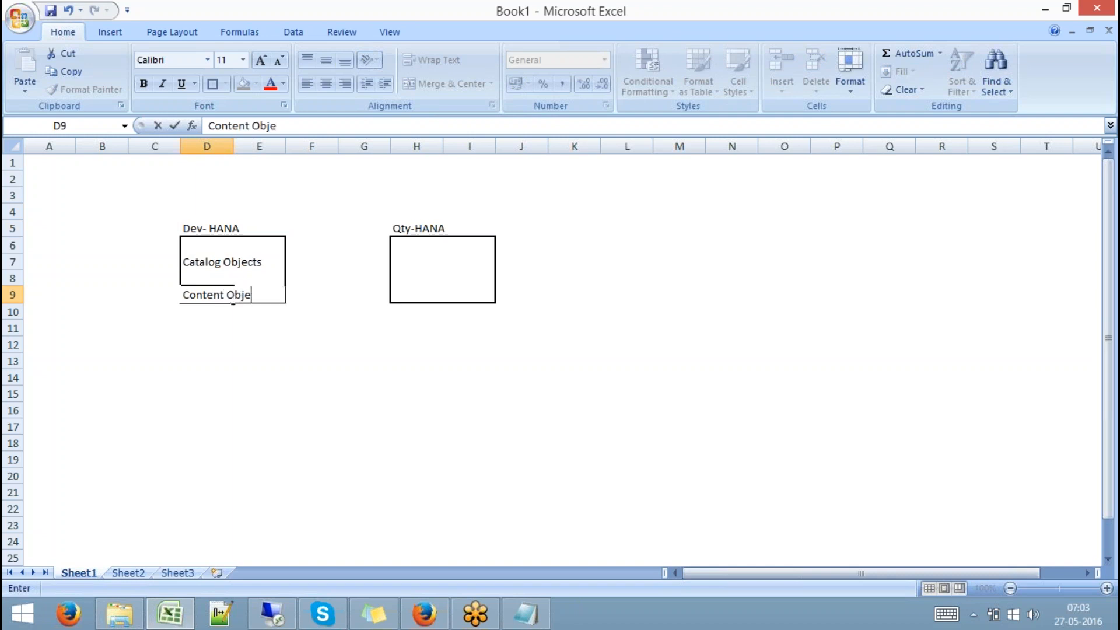
pyautogui.click(272, 356)
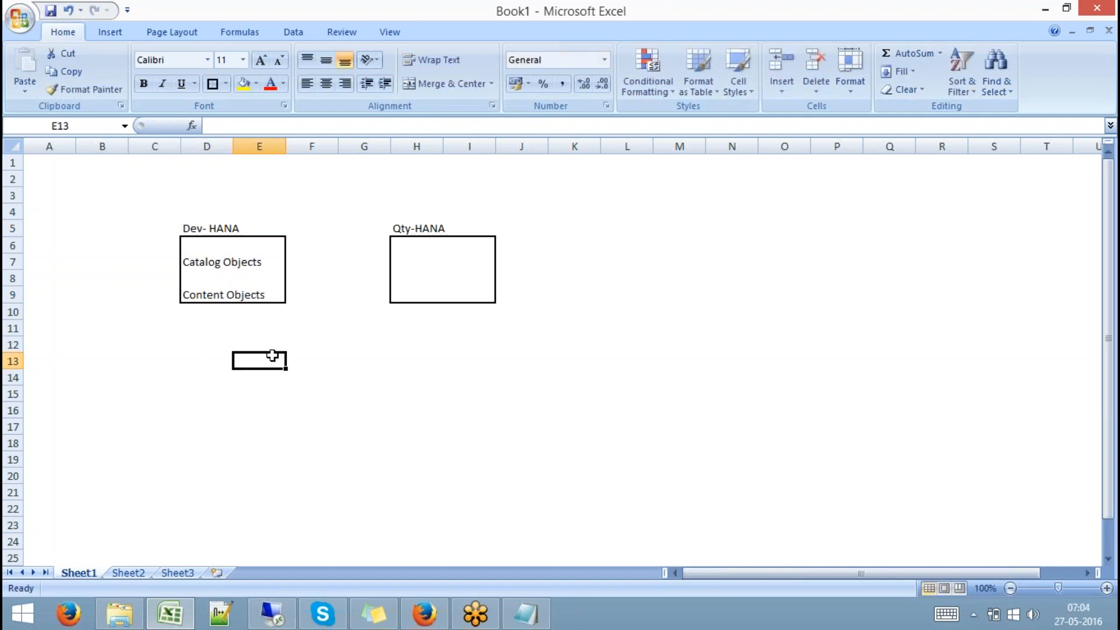
pyautogui.click(214, 261)
pyautogui.moveTo(217, 262); pyautogui.dragTo(260, 266)
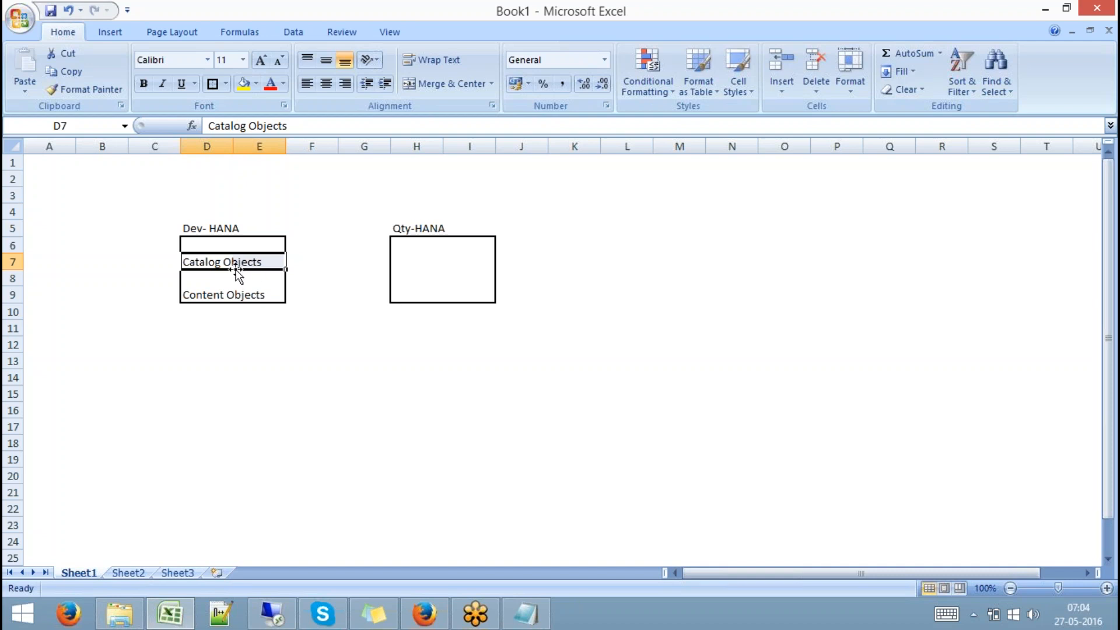
pyautogui.moveTo(208, 260); pyautogui.dragTo(252, 260)
pyautogui.moveTo(395, 260); pyautogui.dragTo(466, 264)
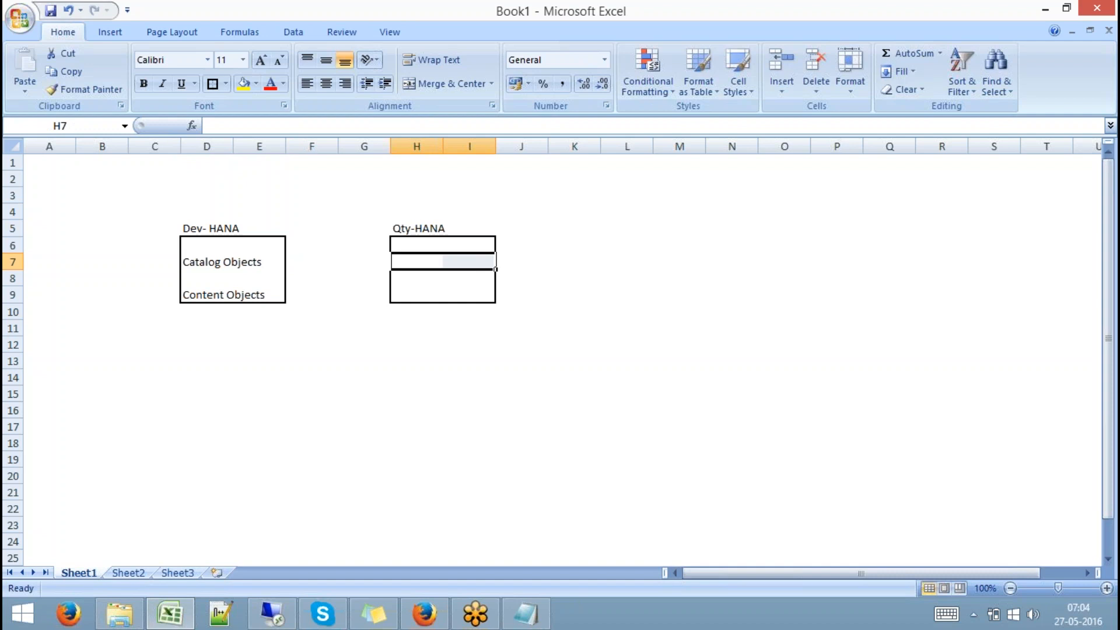
pyautogui.moveTo(417, 261); pyautogui.dragTo(477, 262)
pyautogui.moveTo(430, 261); pyautogui.dragTo(460, 266)
pyautogui.click(203, 265)
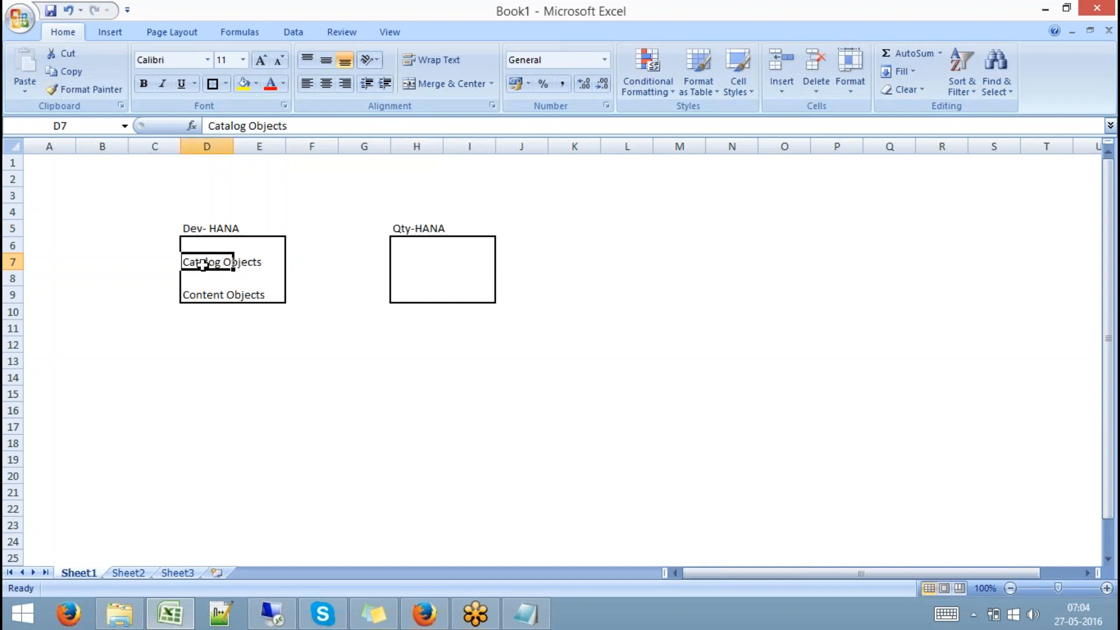
pyautogui.moveTo(205, 265); pyautogui.dragTo(264, 263)
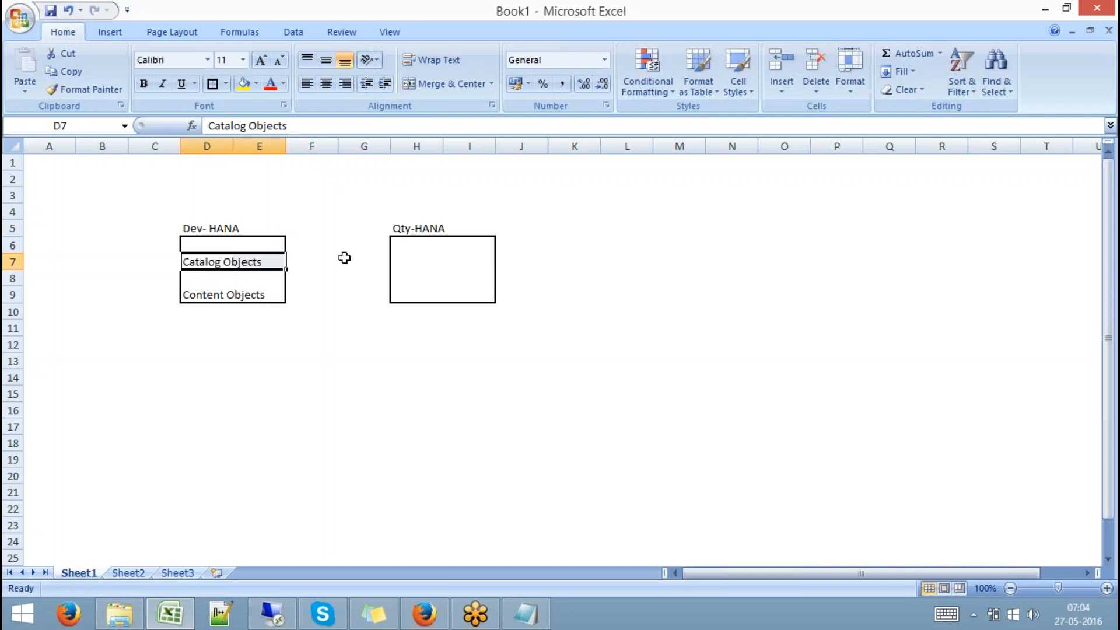
# Note 'Catlog Objects' in E13 and 'Export the DB and Inport the same in QTY' in G13, then switch to the remote session
pyautogui.click(313, 204)
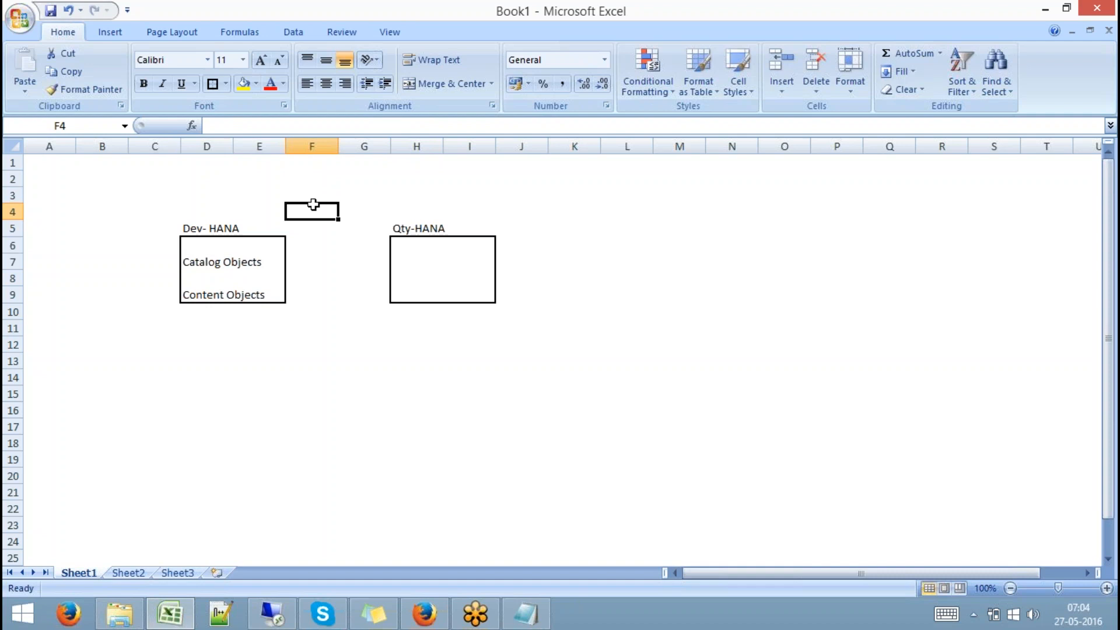
pyautogui.click(240, 362)
pyautogui.write('Ca')
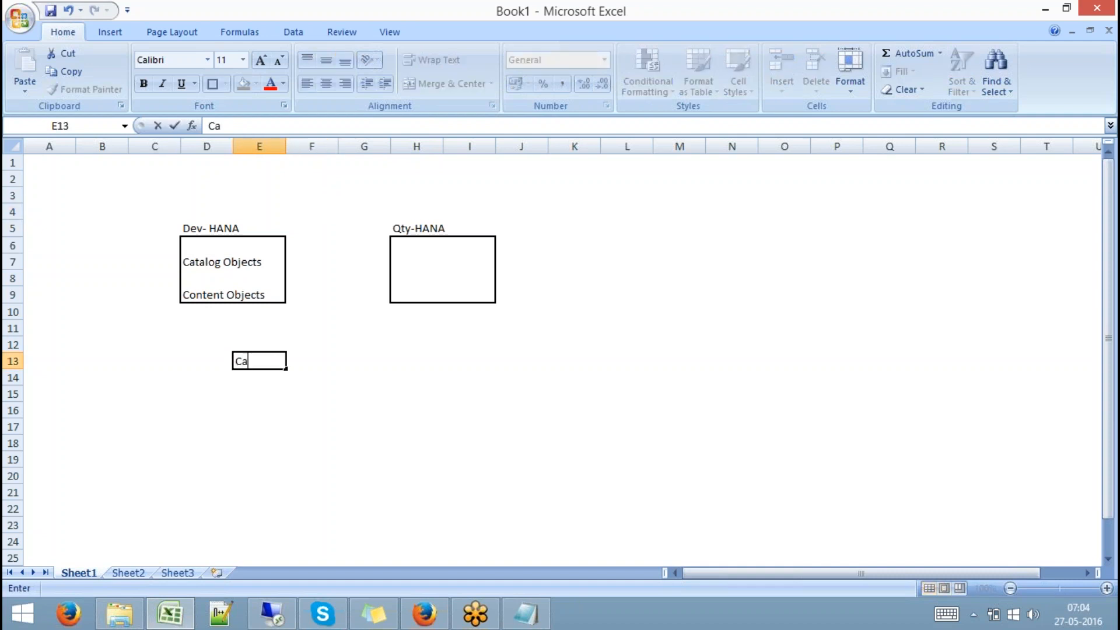
pyautogui.write('tlog Objects')
pyautogui.press('Tab')
pyautogui.press('Tab')
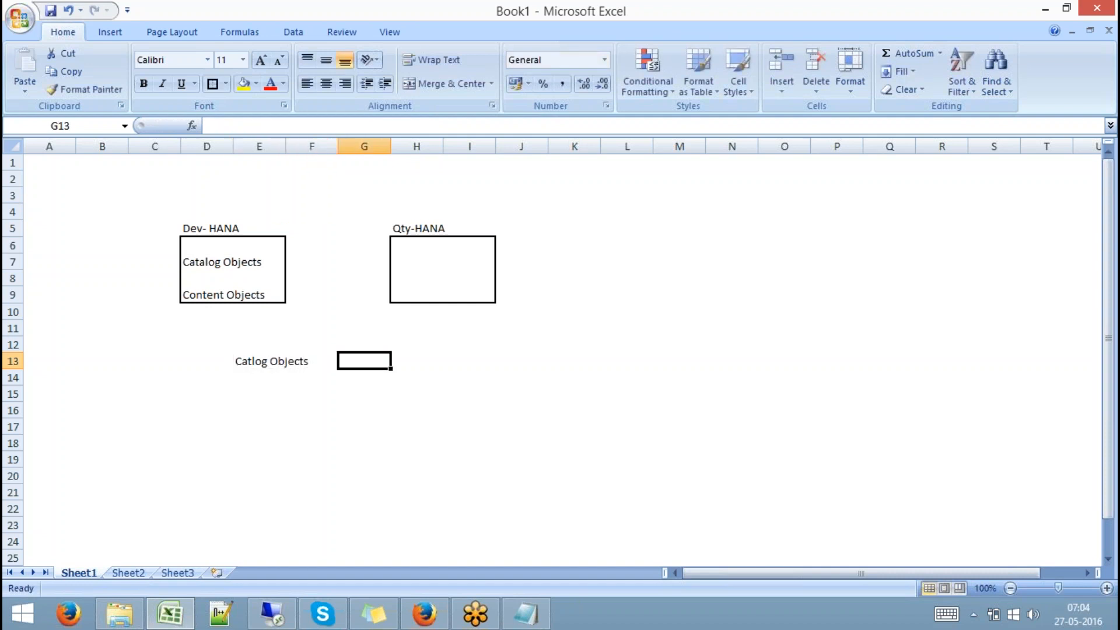
pyautogui.write('Export')
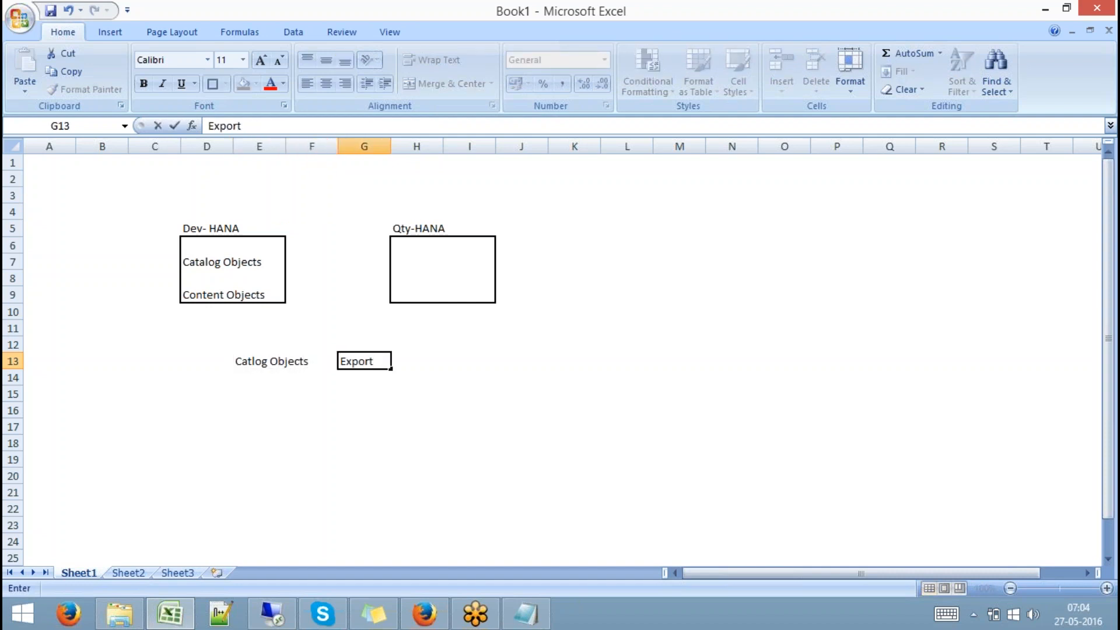
pyautogui.write(' the DB and Inport')
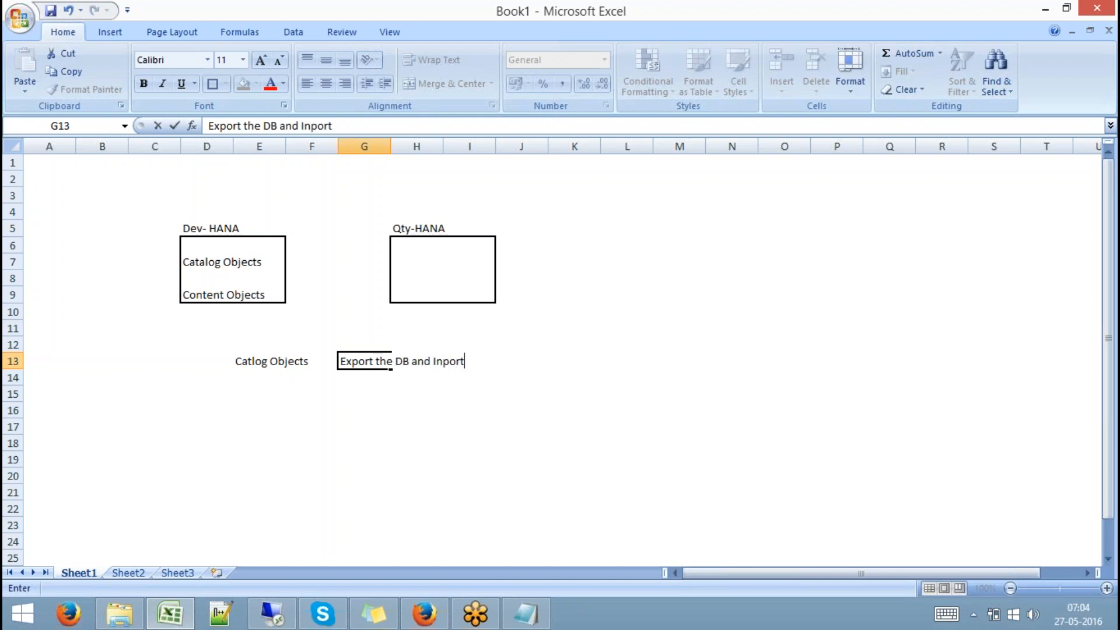
pyautogui.write(' the same in QTY')
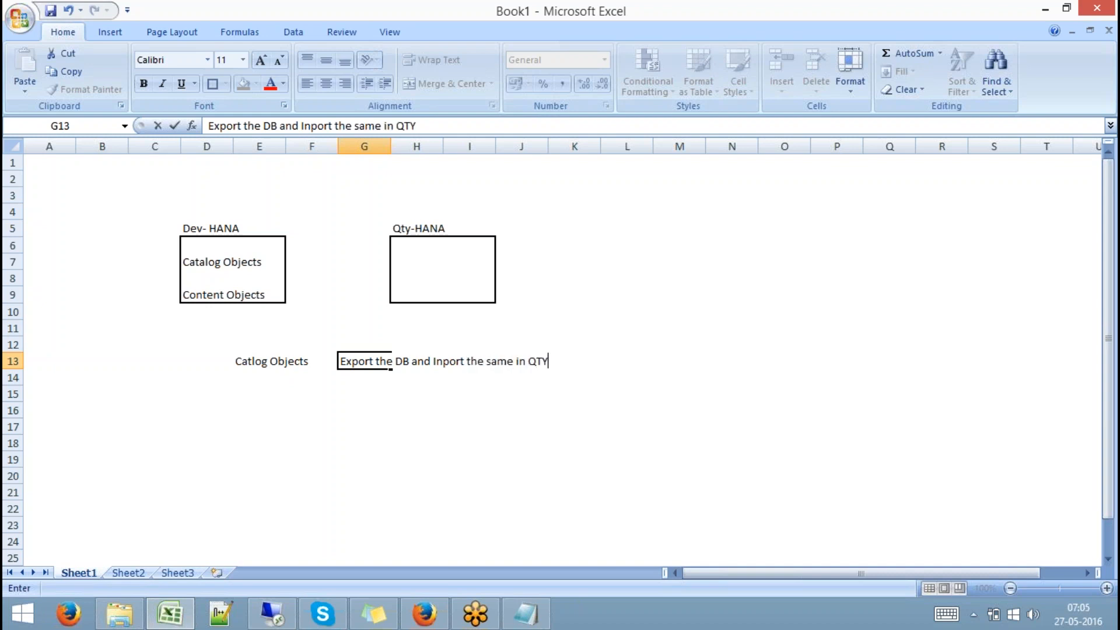
pyautogui.click(346, 408)
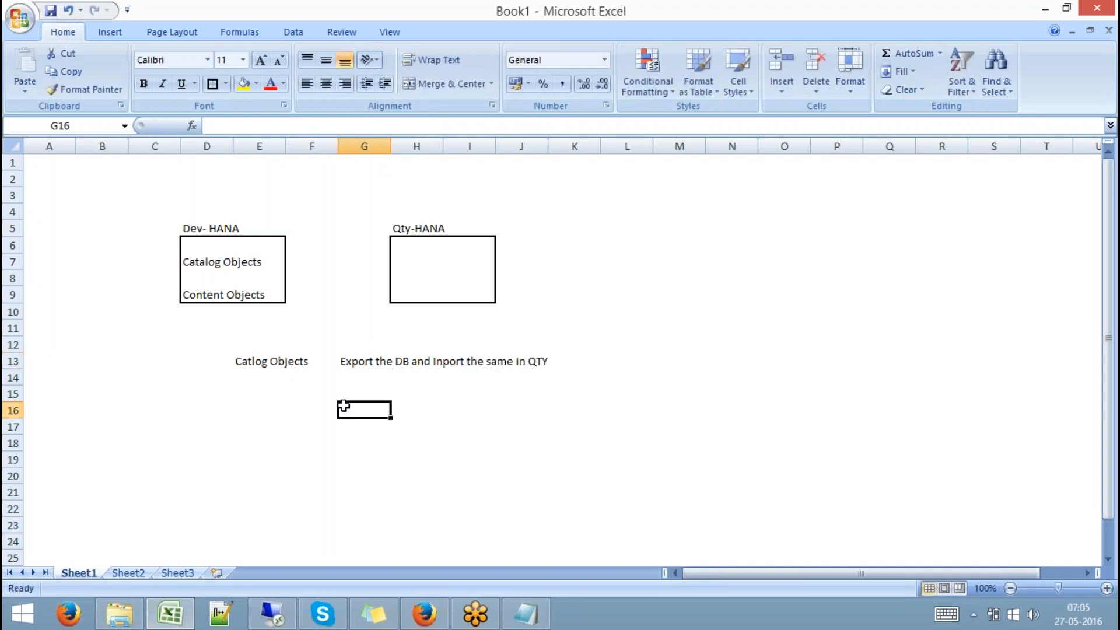
pyautogui.click(352, 363)
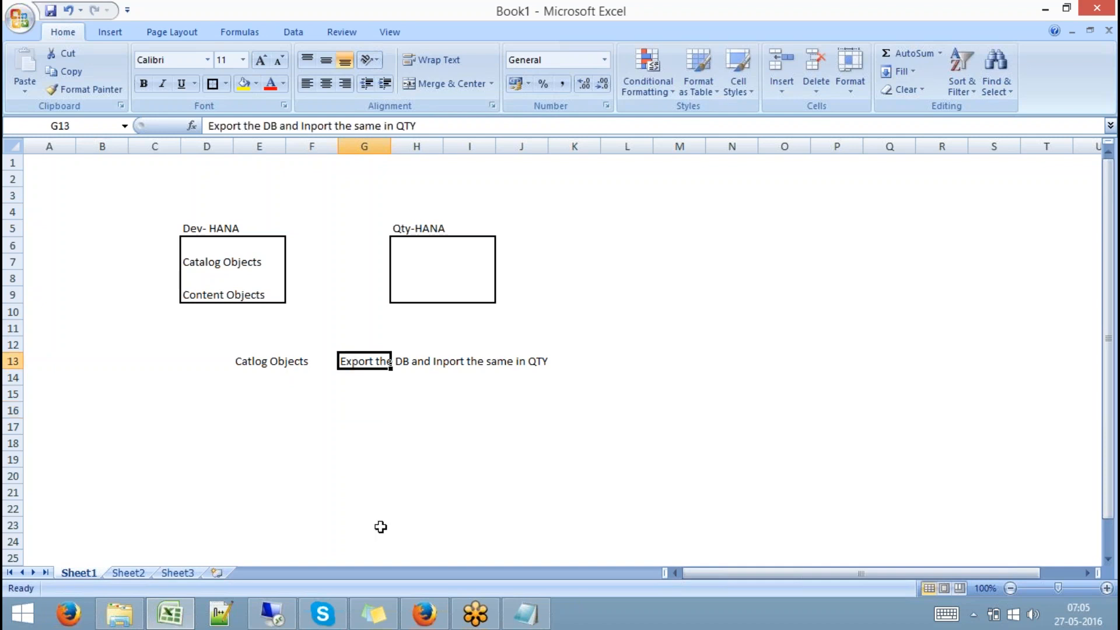
pyautogui.click(279, 608)
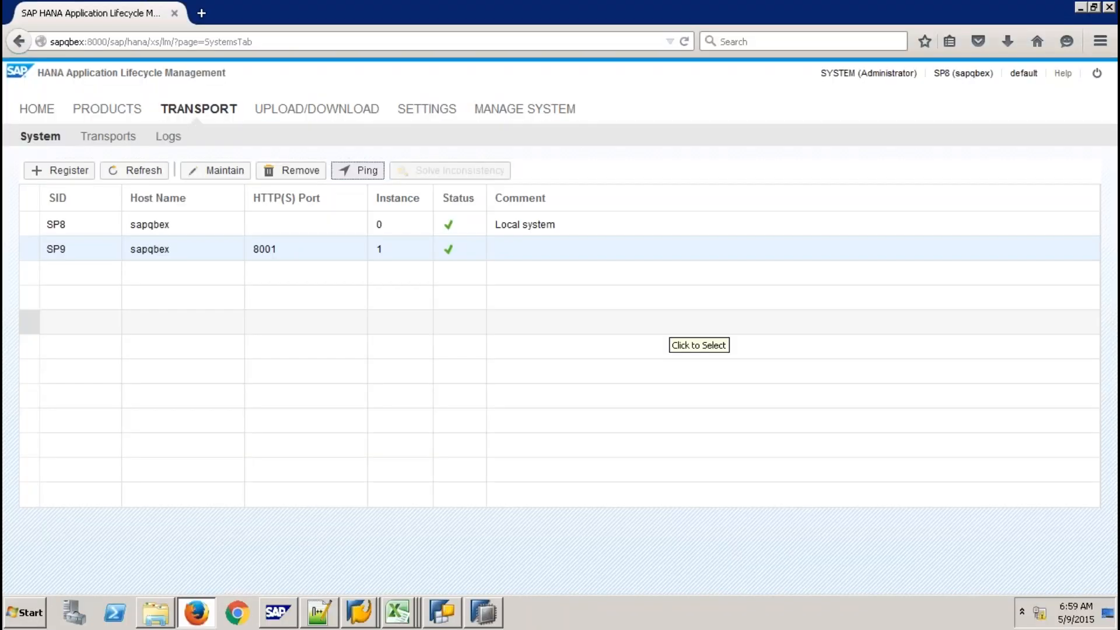
# Expand SP9's catalog and start an export of the 9QBEXBODS schema
pyautogui.click(482, 610)
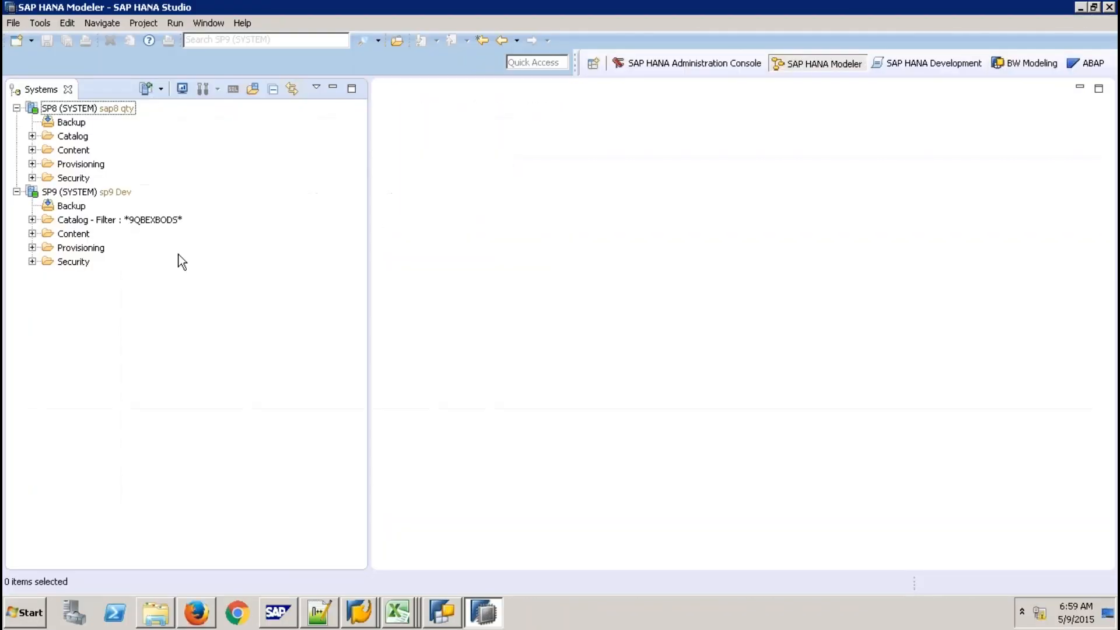
pyautogui.click(32, 220)
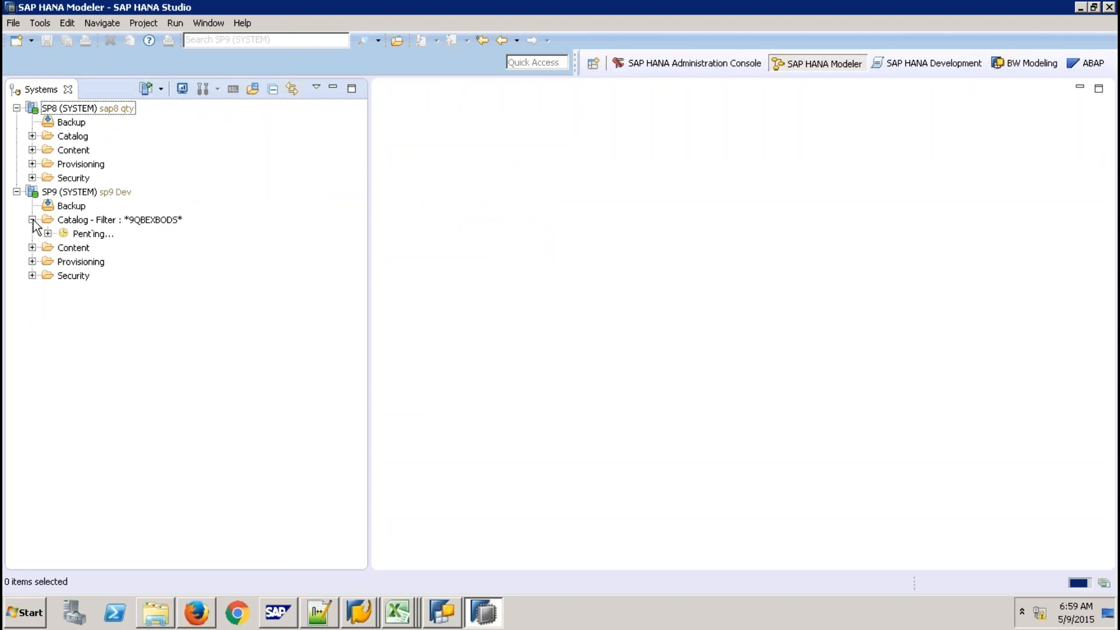
pyautogui.click(48, 248)
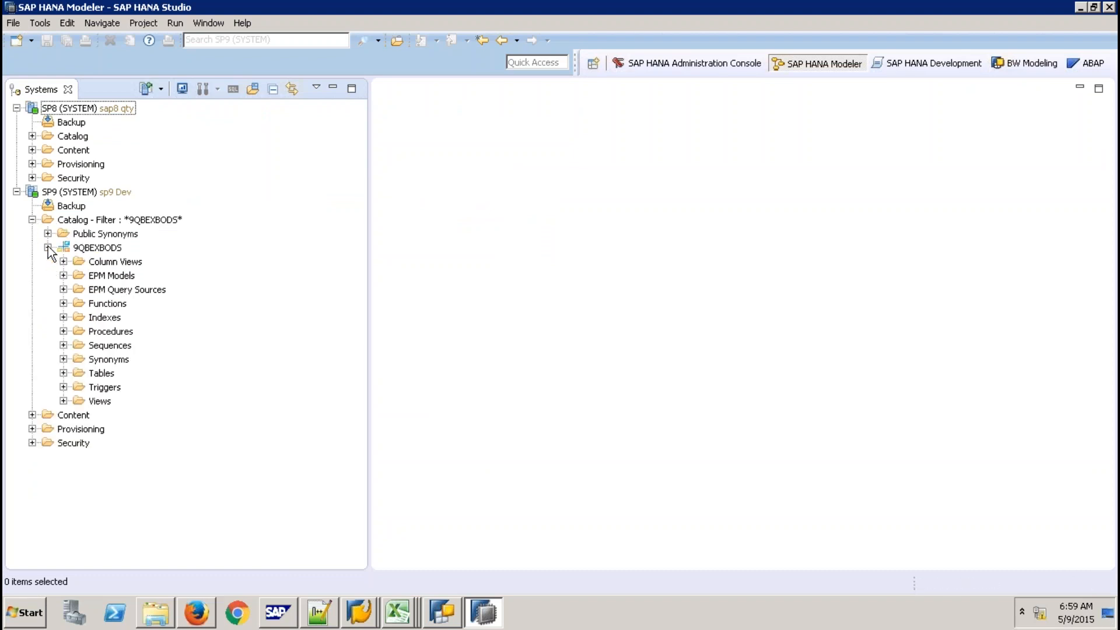
pyautogui.click(63, 374)
pyautogui.click(64, 374)
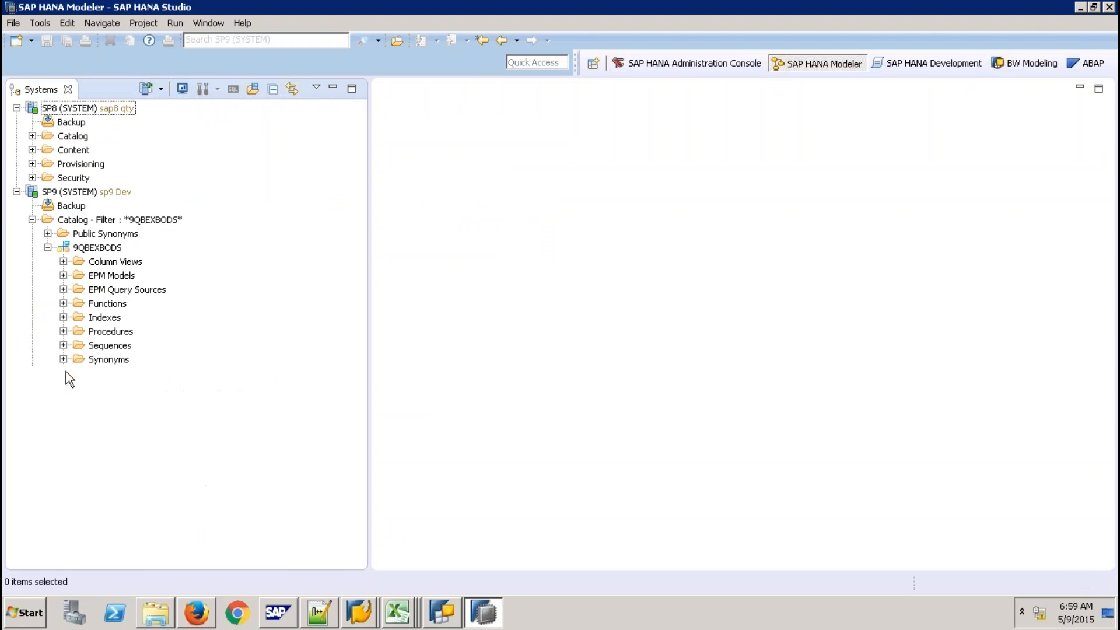
pyautogui.click(106, 251)
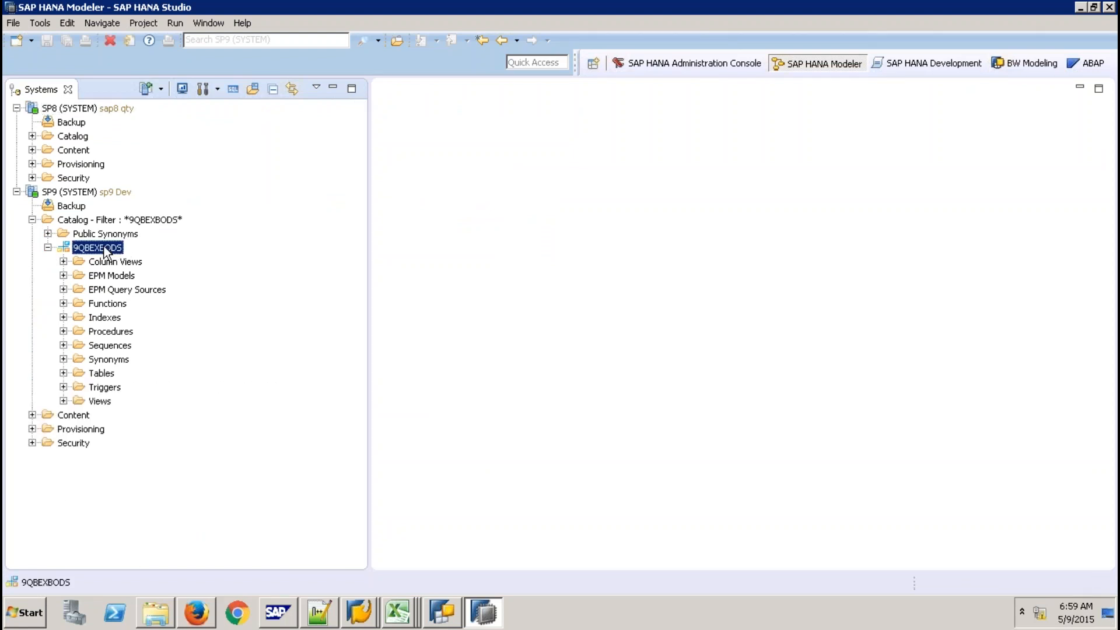
pyautogui.rightClick(106, 251)
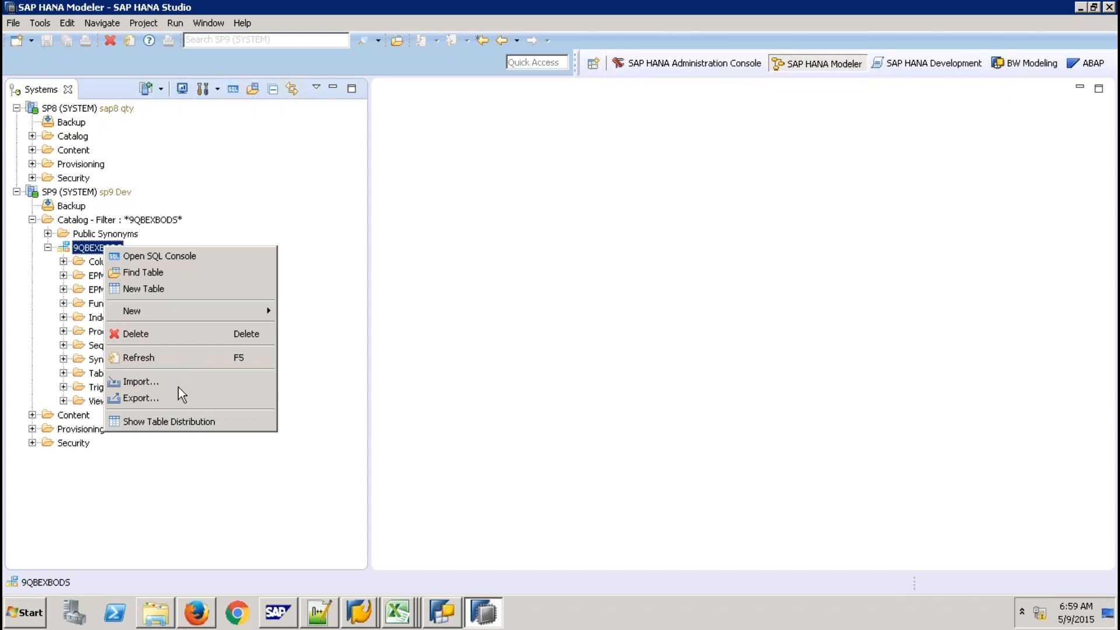
pyautogui.click(140, 398)
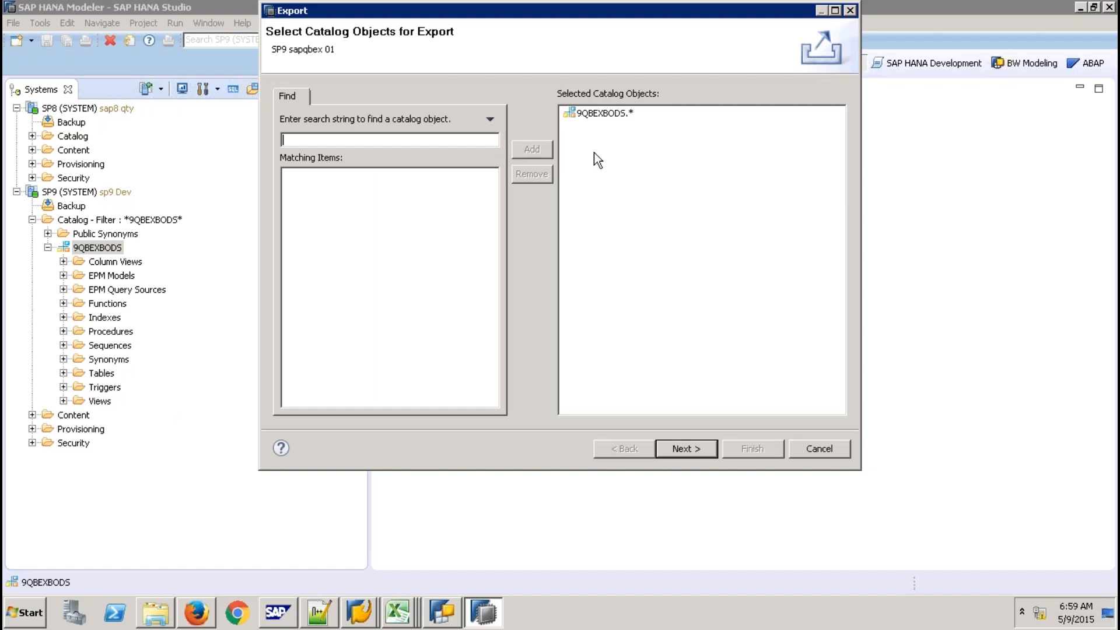
# Set column tables to CSV format and target the current client for the export
pyautogui.click(686, 449)
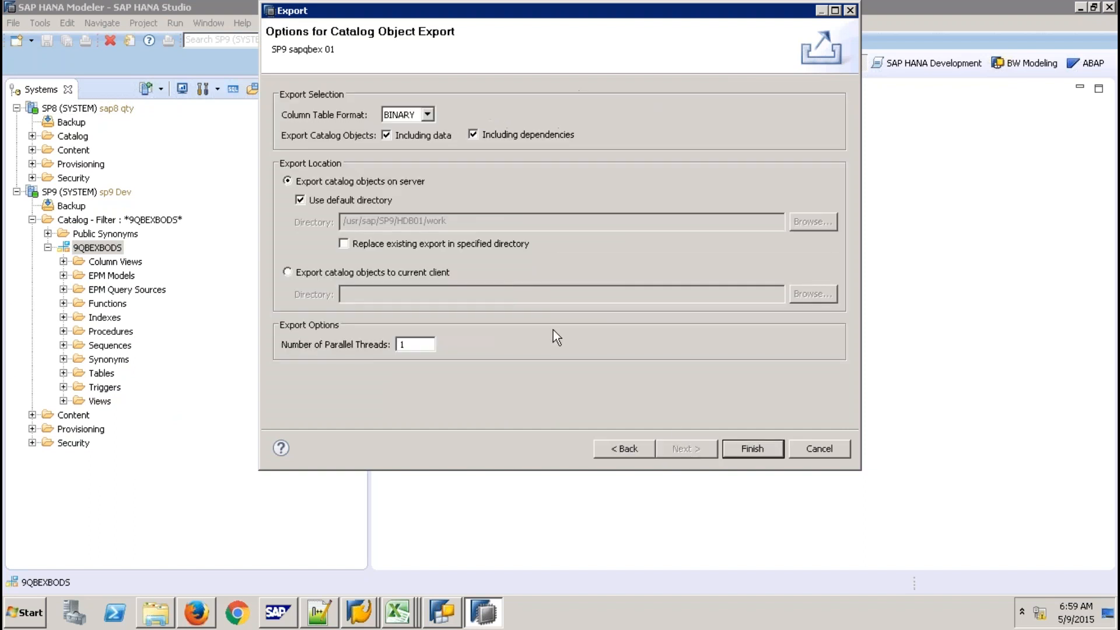
pyautogui.click(427, 115)
pyautogui.click(416, 273)
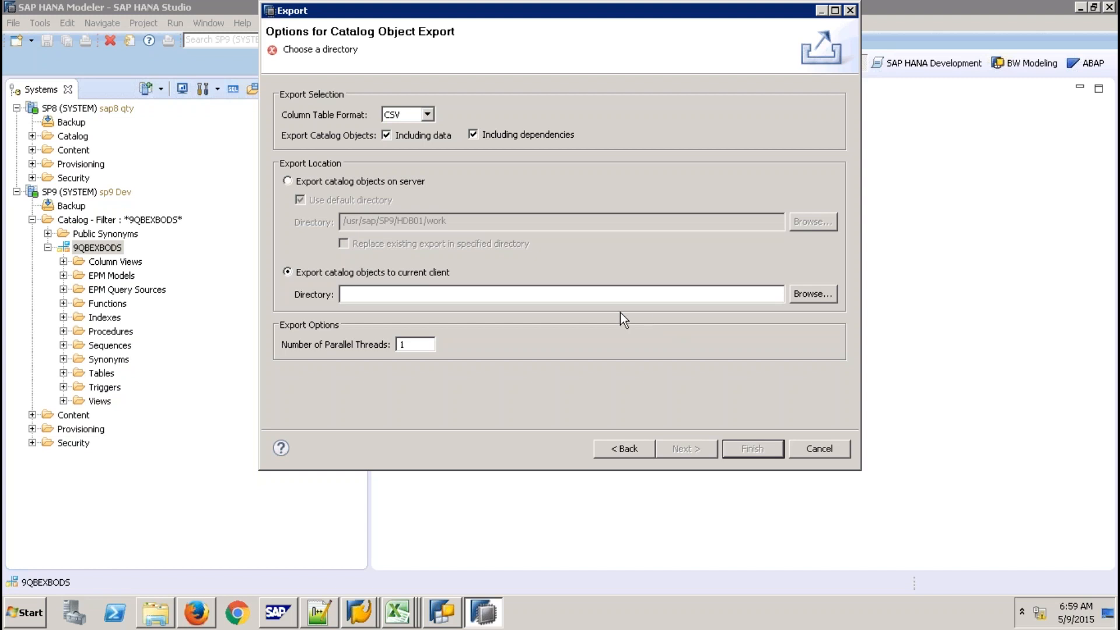
# Create a new folder named 'Export Folder' on the Desktop
pyautogui.click(639, 292)
pyautogui.click(154, 620)
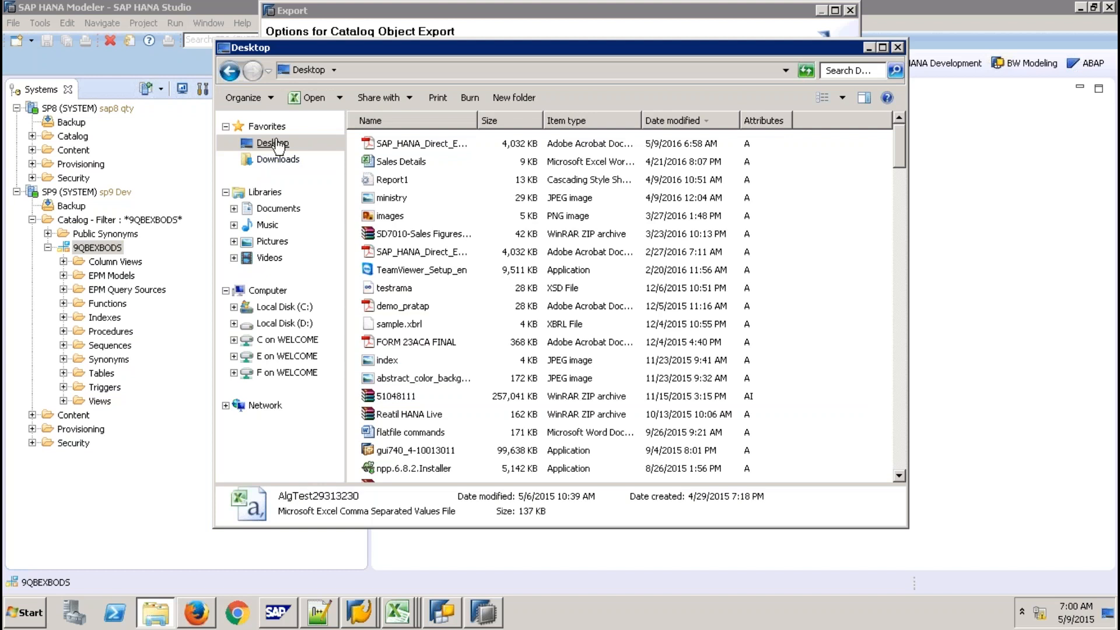
pyautogui.click(272, 142)
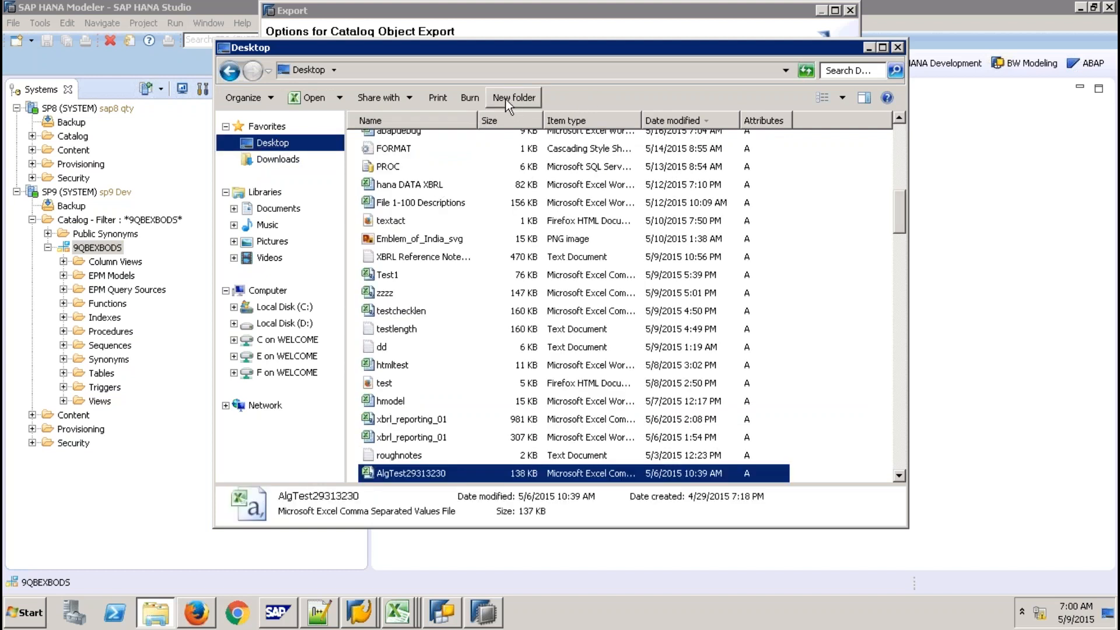
pyautogui.click(508, 99)
pyautogui.write('Export Folder')
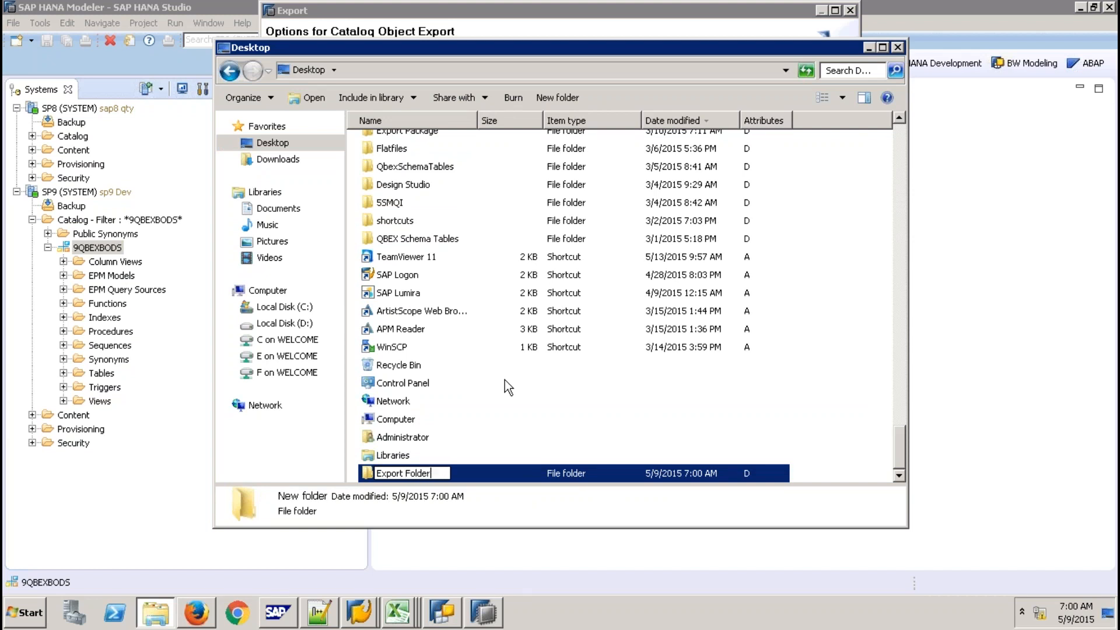
pyautogui.click(572, 453)
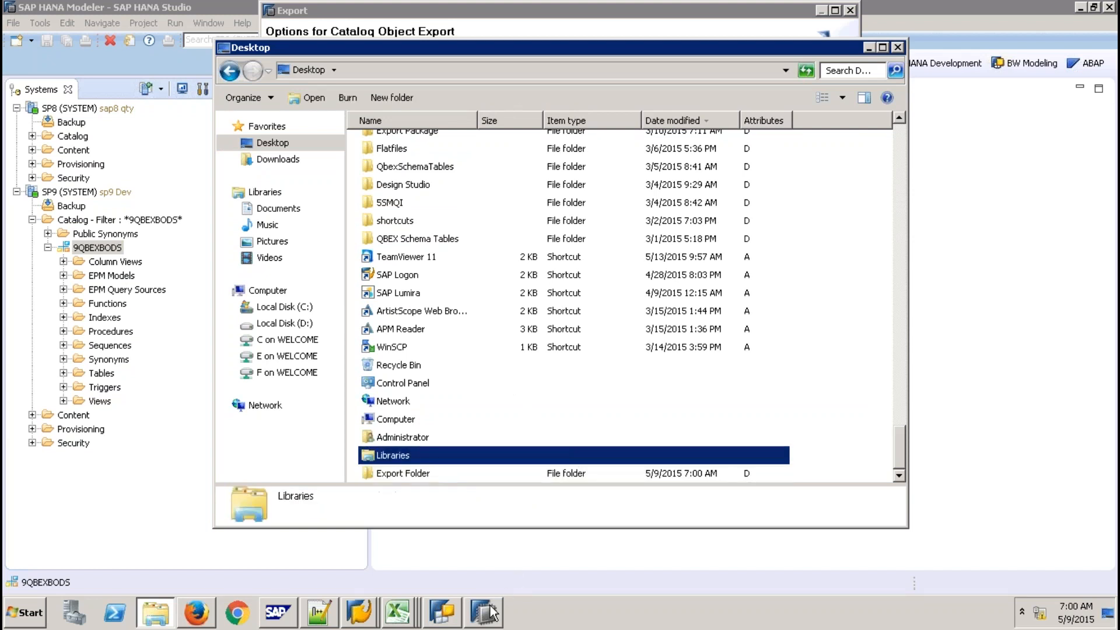
# Choose Desktop > Export Folder as the export directory and run the catalog export
pyautogui.click(489, 612)
pyautogui.click(817, 293)
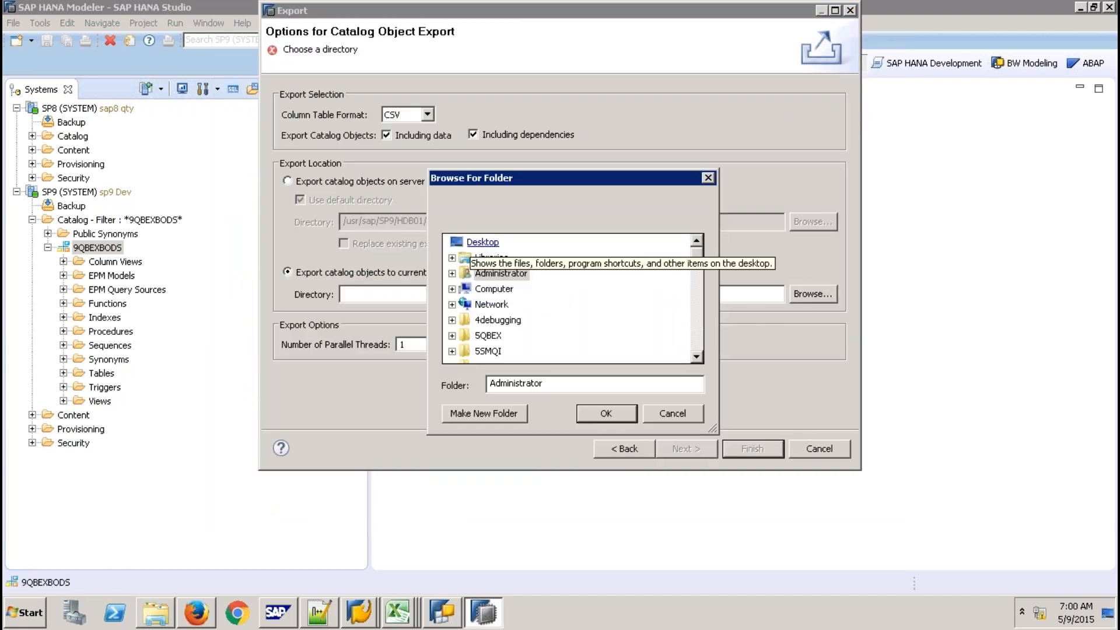
pyautogui.click(483, 241)
pyautogui.click(695, 335)
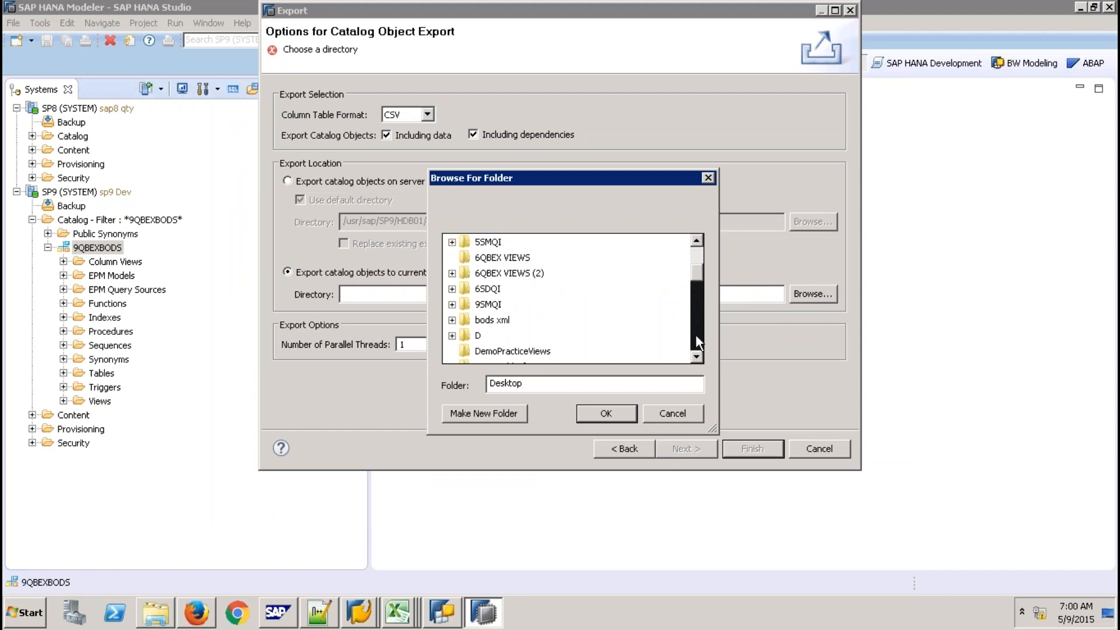
pyautogui.click(696, 335)
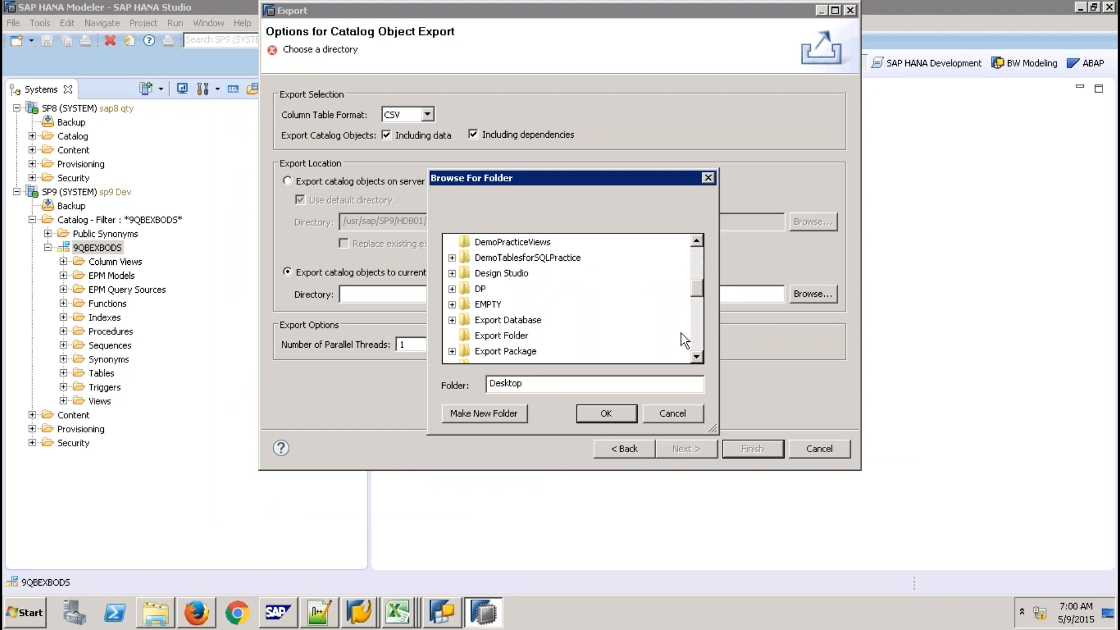
pyautogui.click(522, 337)
pyautogui.click(628, 412)
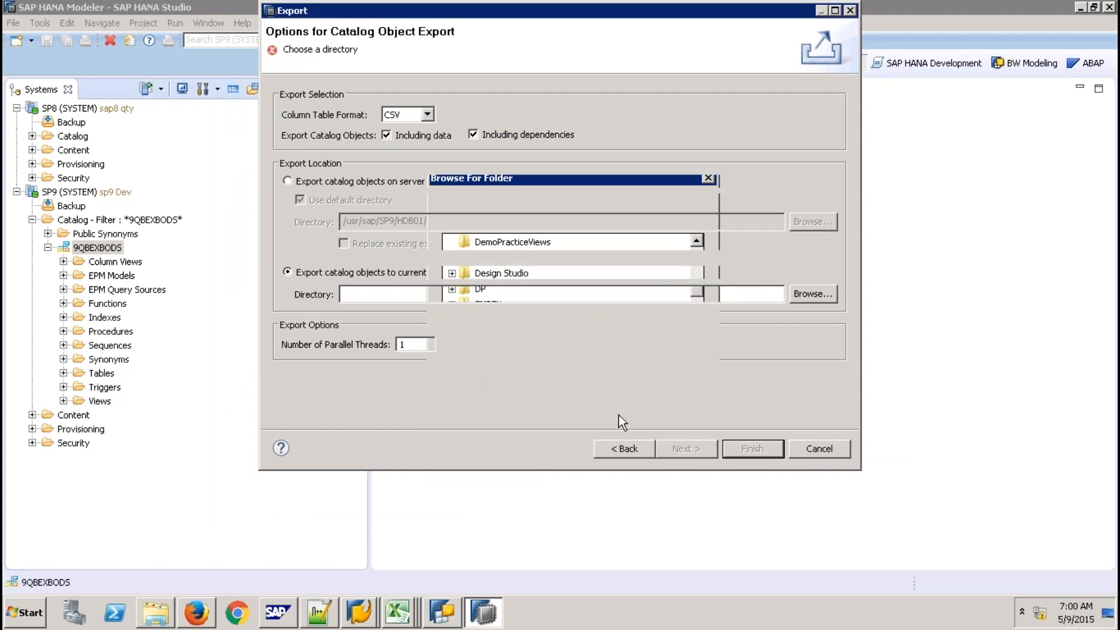
pyautogui.click(738, 447)
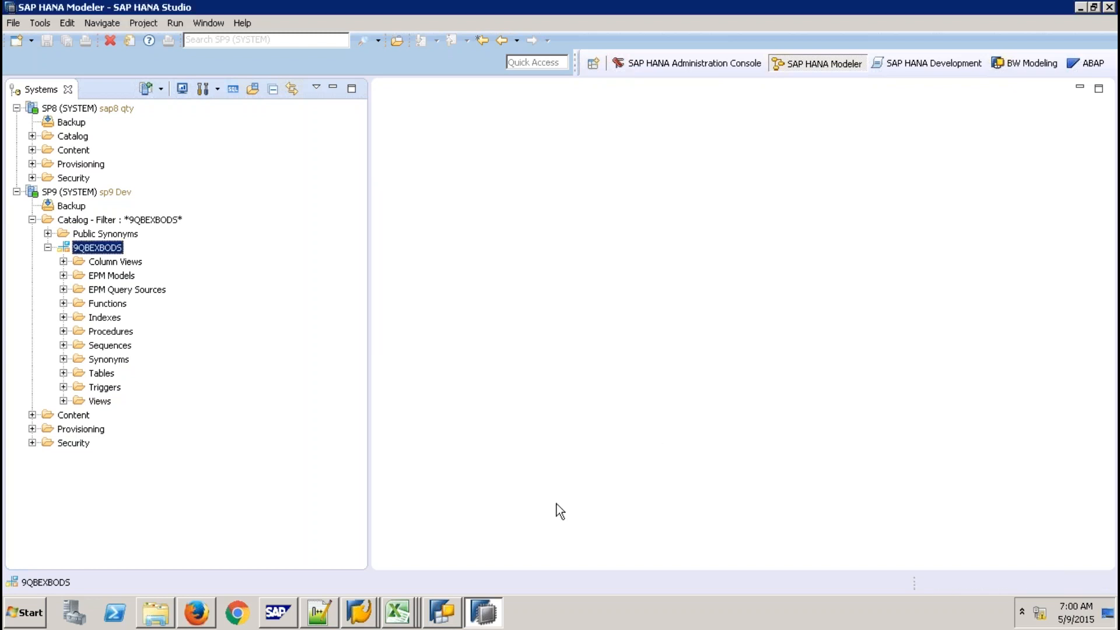
pyautogui.click(157, 613)
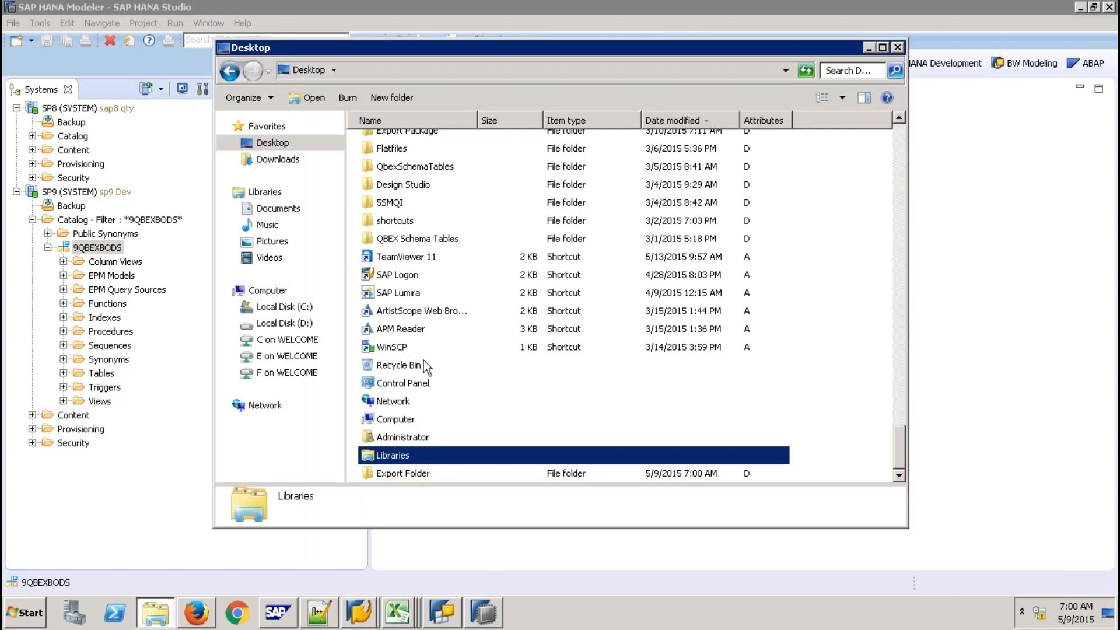
pyautogui.doubleClick(399, 473)
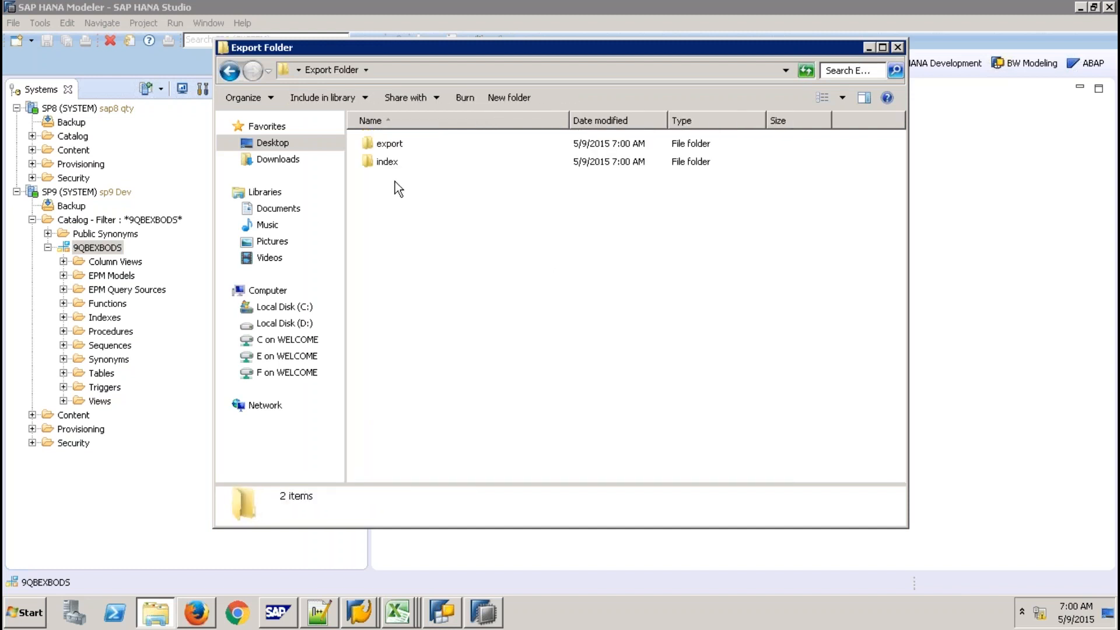
pyautogui.doubleClick(394, 146)
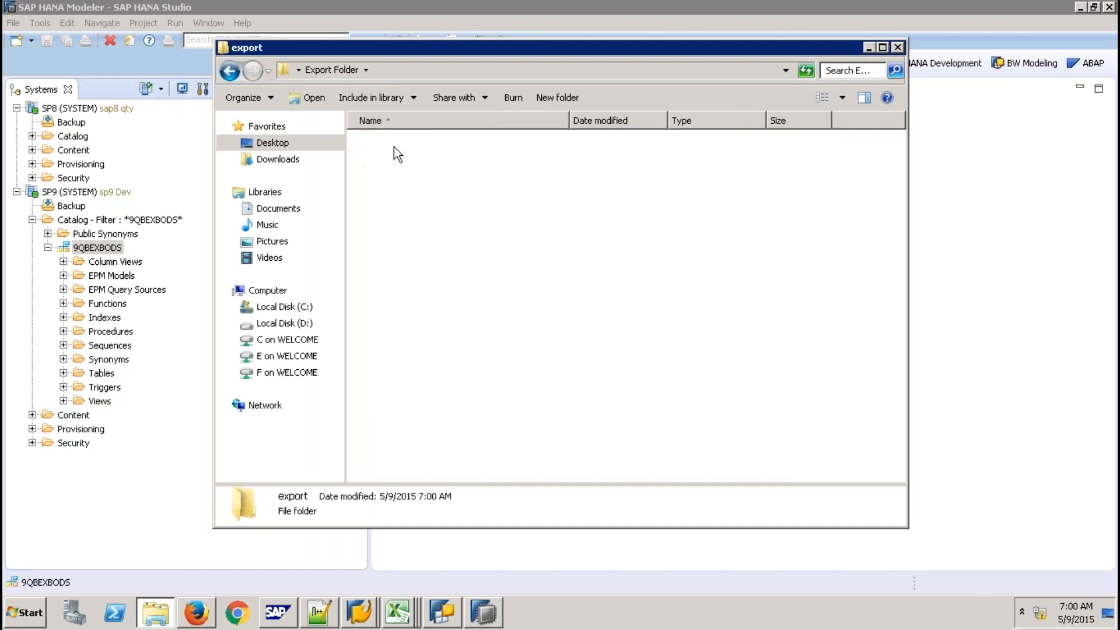
pyautogui.click(405, 146)
pyautogui.doubleClick(403, 145)
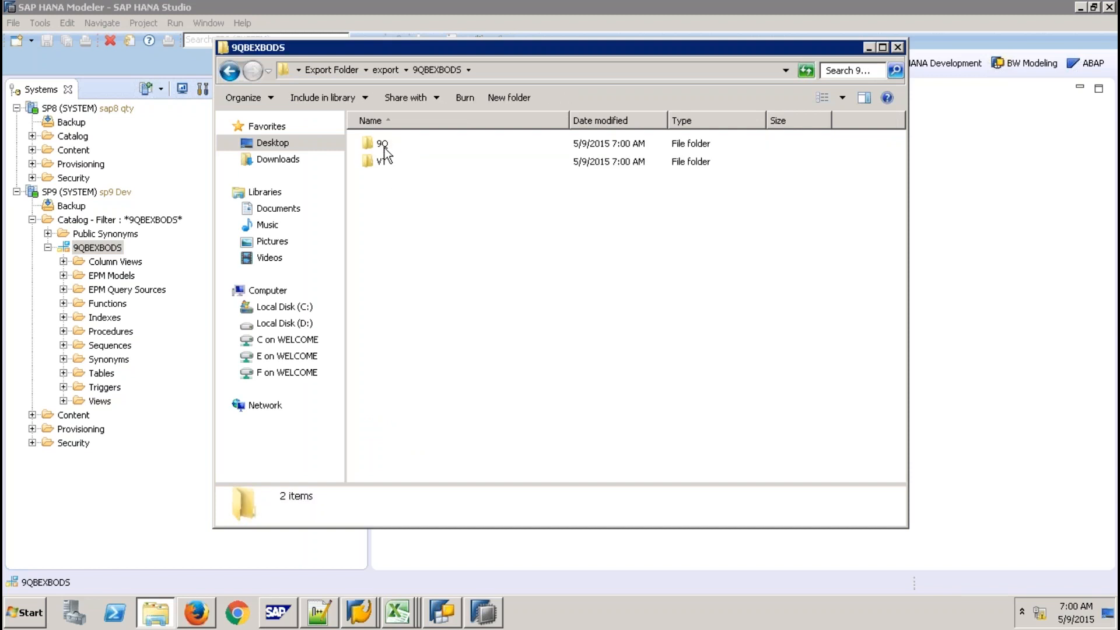
pyautogui.doubleClick(383, 147)
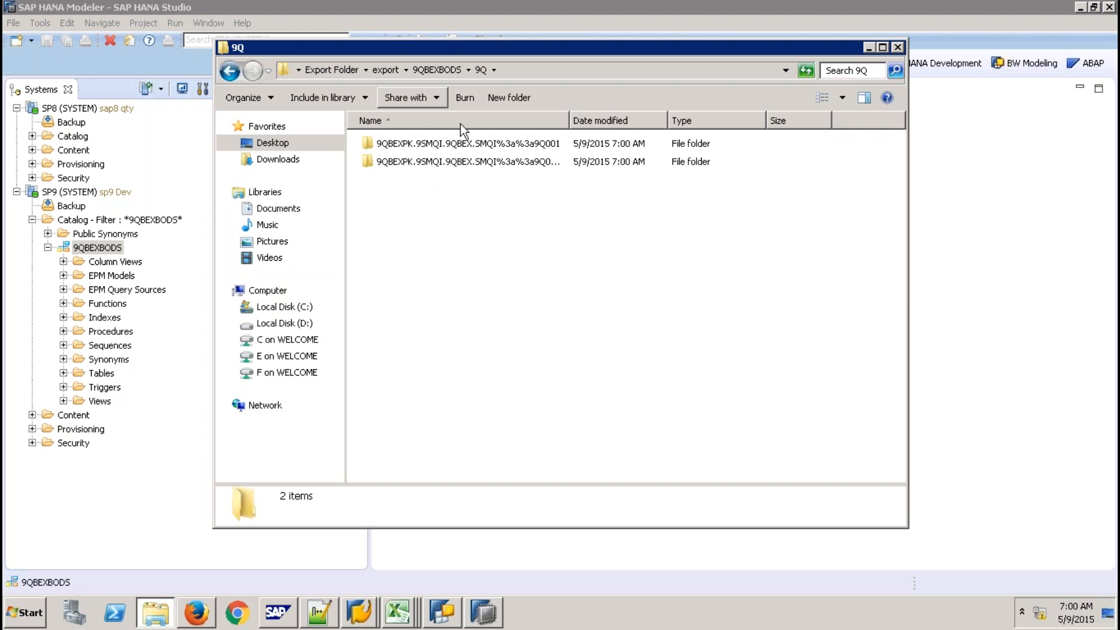
pyautogui.doubleClick(464, 144)
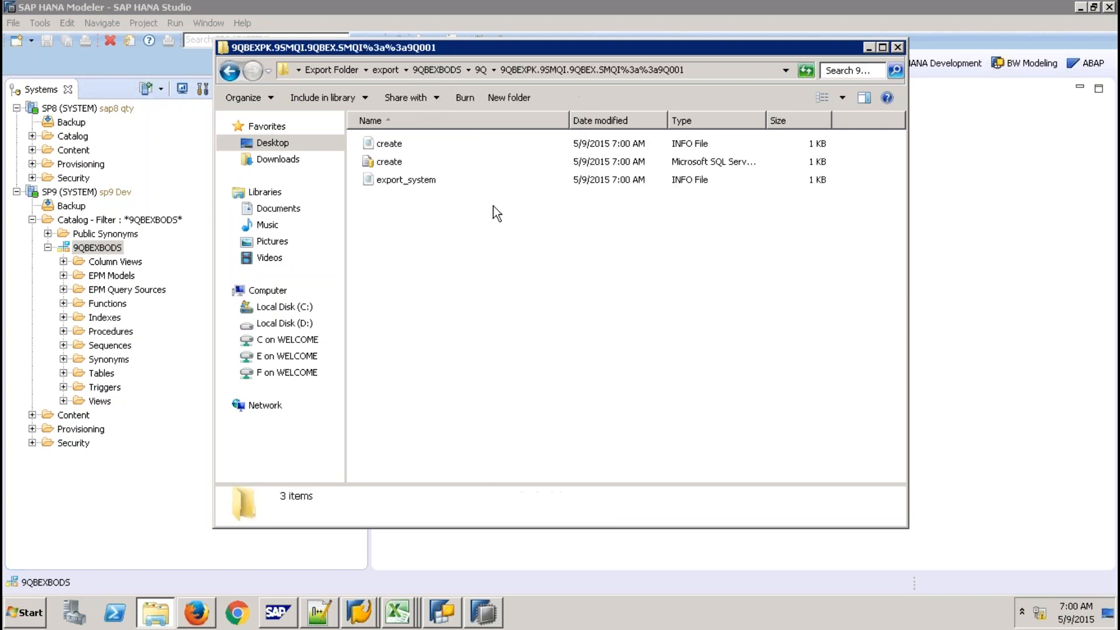
pyautogui.click(389, 164)
pyautogui.rightClick(389, 164)
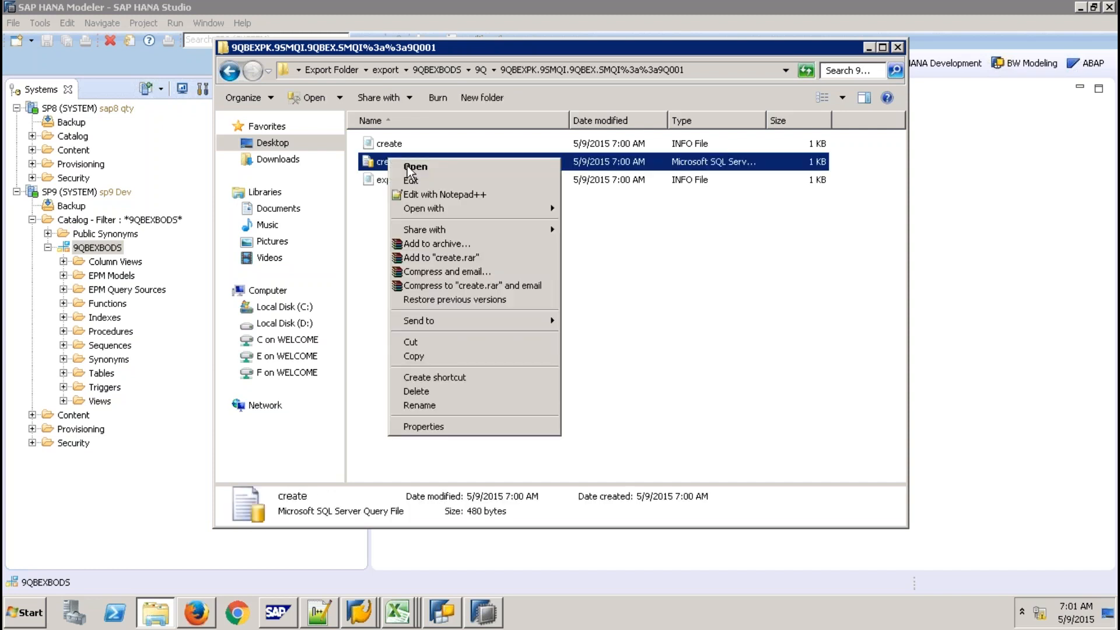
pyautogui.click(411, 175)
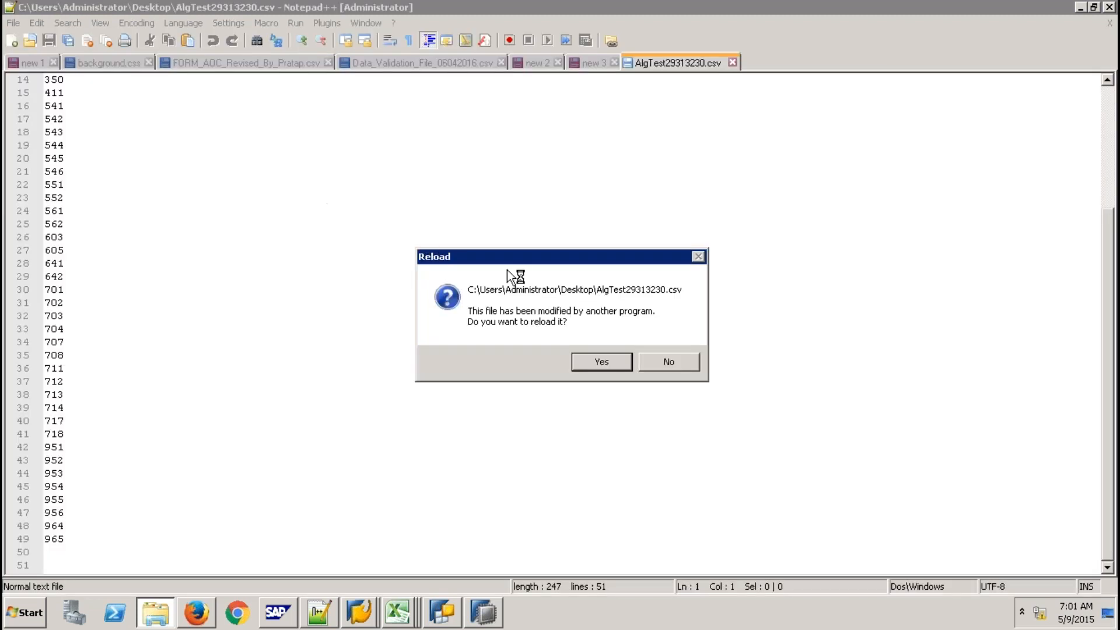
pyautogui.click(592, 360)
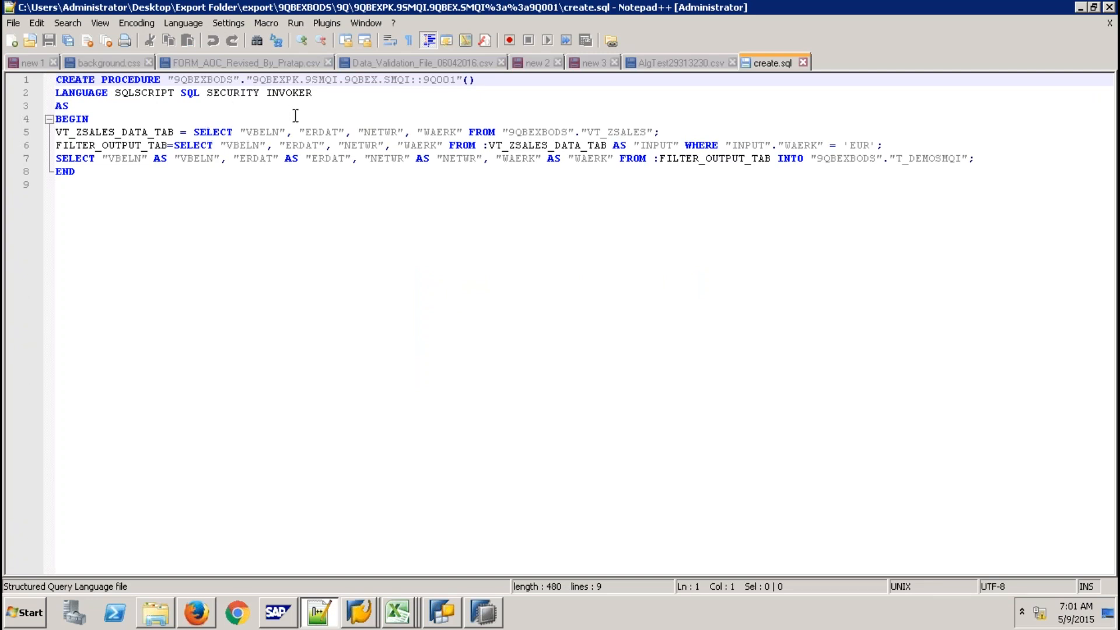
pyautogui.click(803, 62)
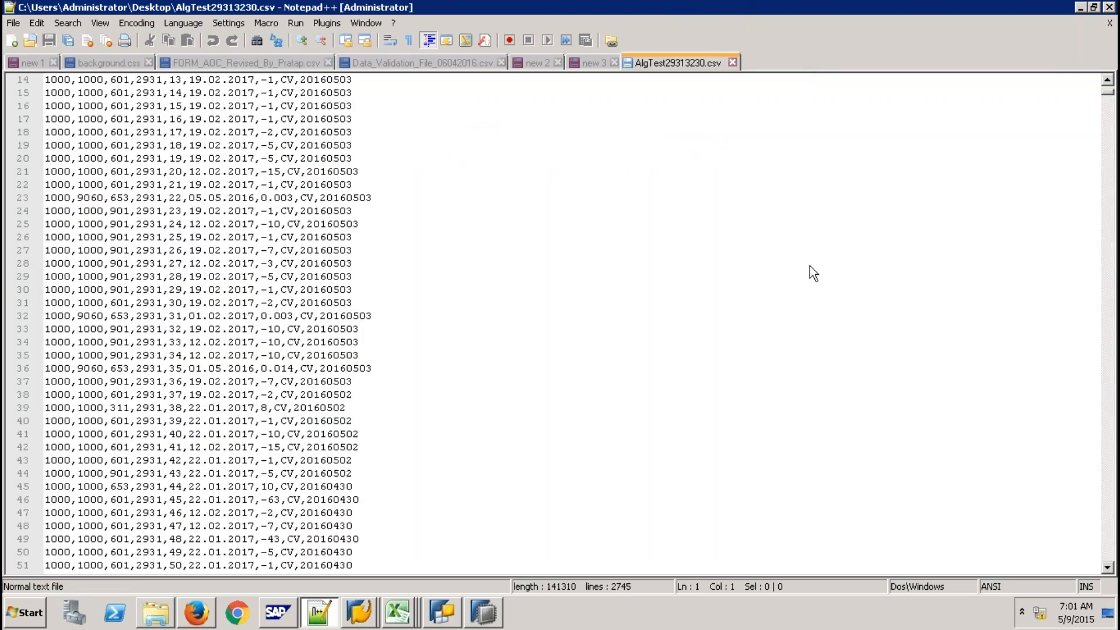
pyautogui.click(479, 620)
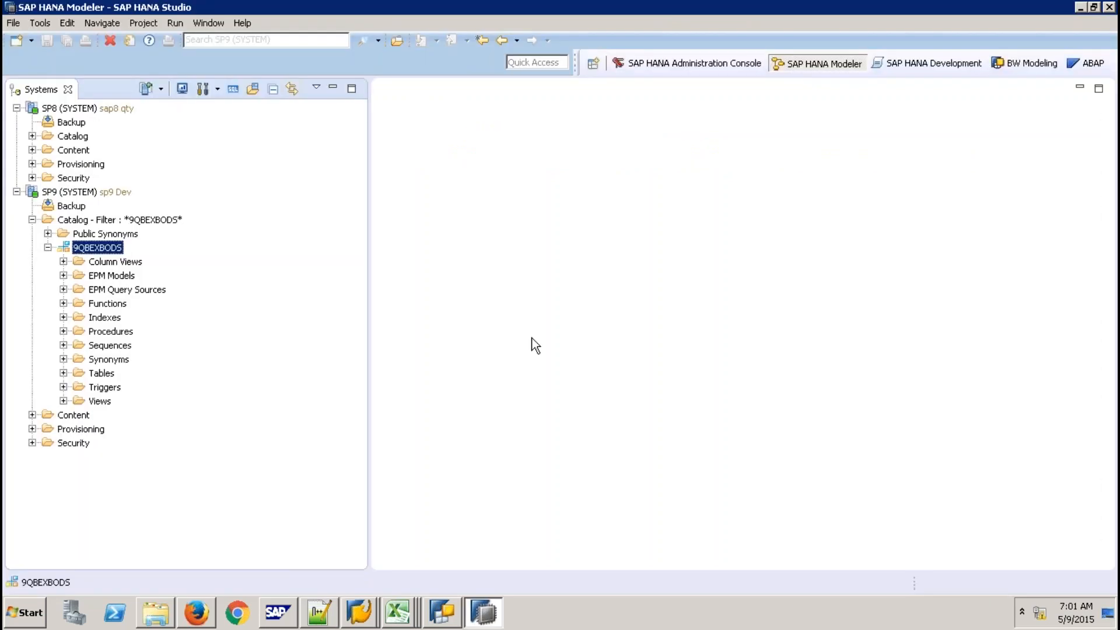
pyautogui.moveTo(696, 3)
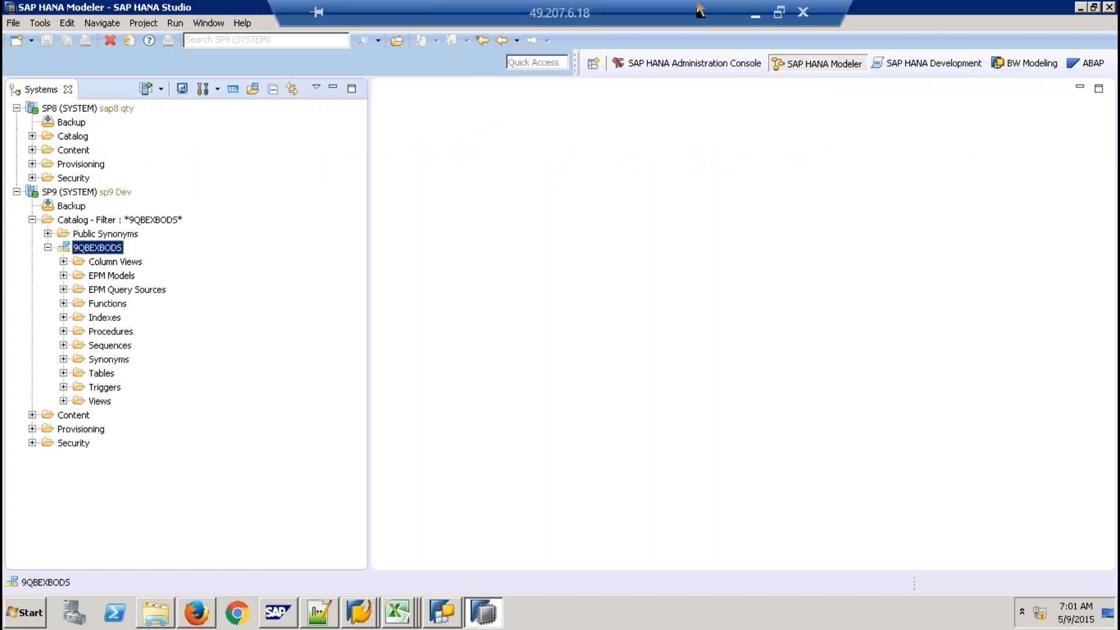
# In local Excel, enter 'Content Objects' in E16 and 'SAP HANA Native Transport Mechanism' in G16, then select E16:H17
pyautogui.click(758, 15)
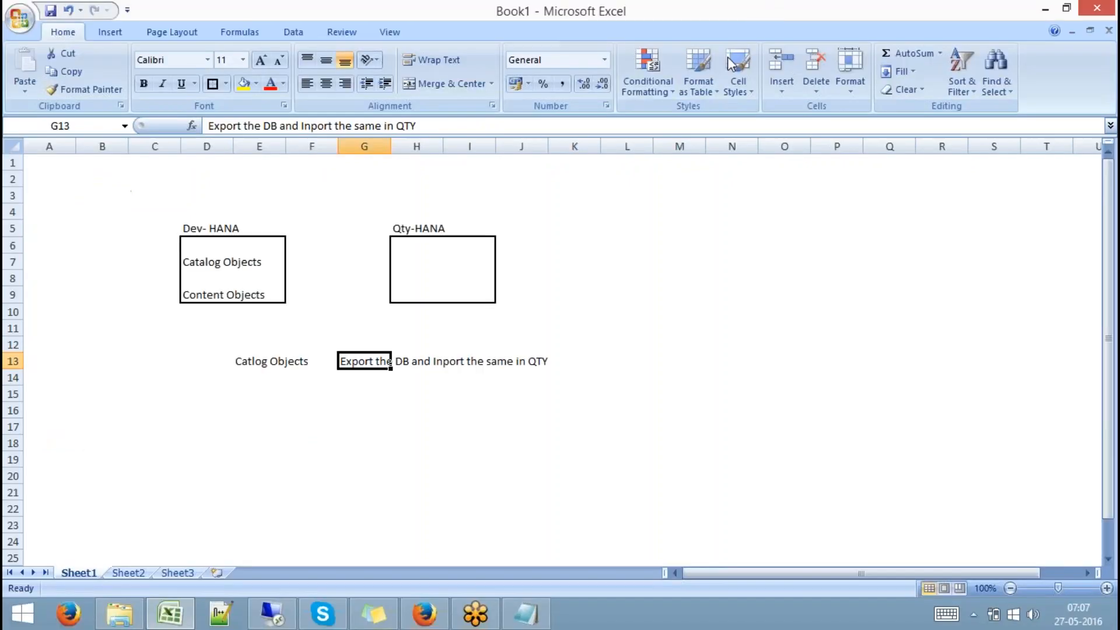
pyautogui.click(220, 295)
pyautogui.click(253, 411)
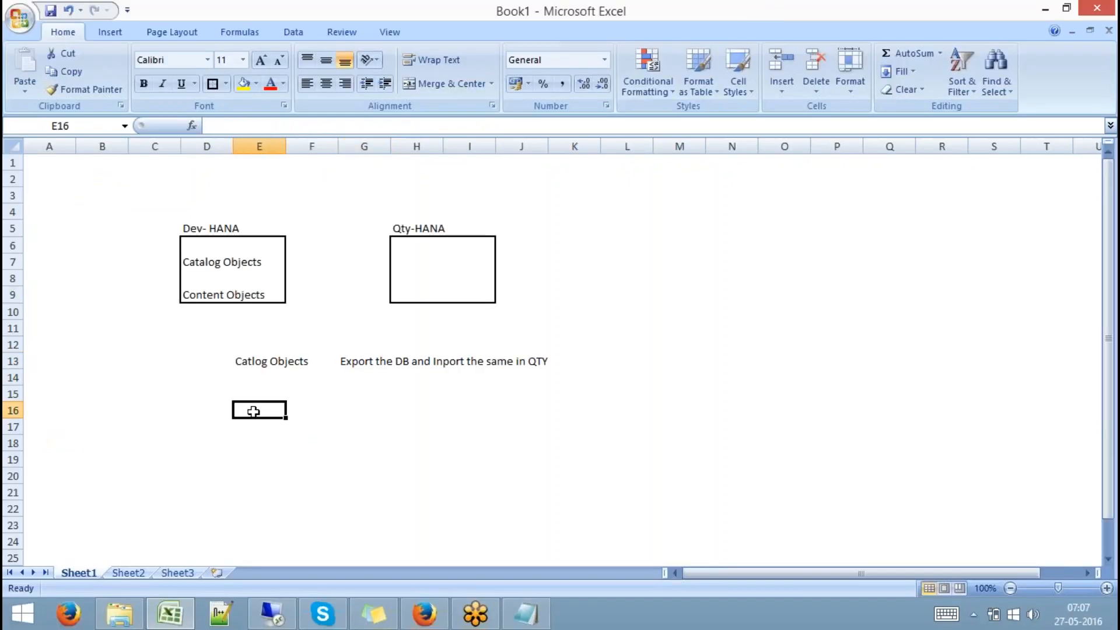
pyautogui.write('Cont')
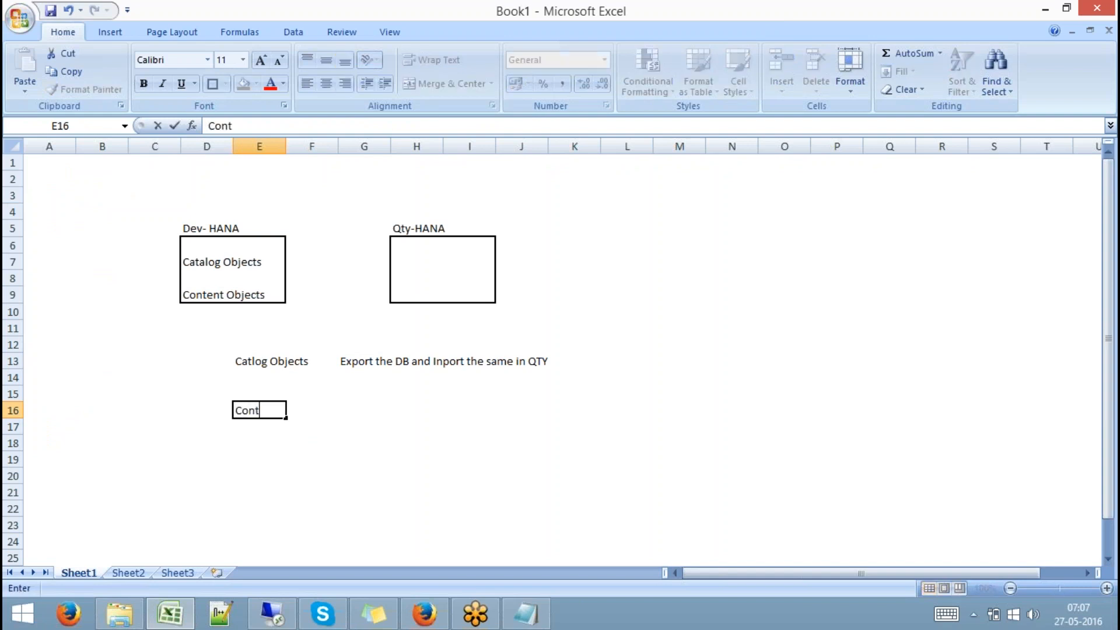
pyautogui.write('ent Objects')
pyautogui.press('Tab')
pyautogui.press('Tab')
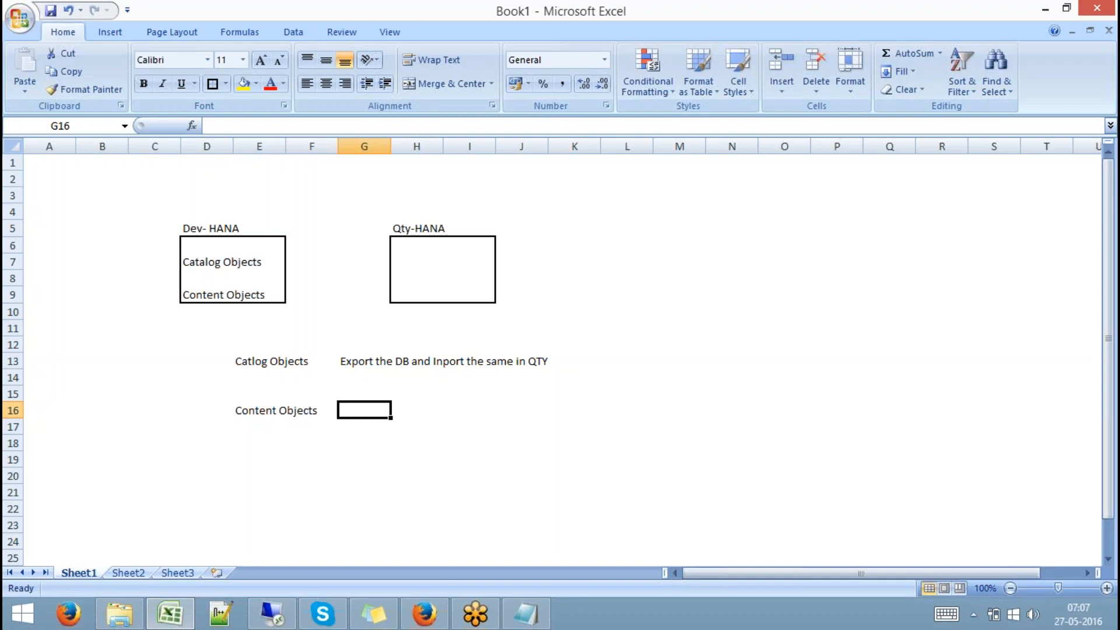
pyautogui.write('Tr')
pyautogui.press('BackSpace')
pyautogui.press('BackSpace')
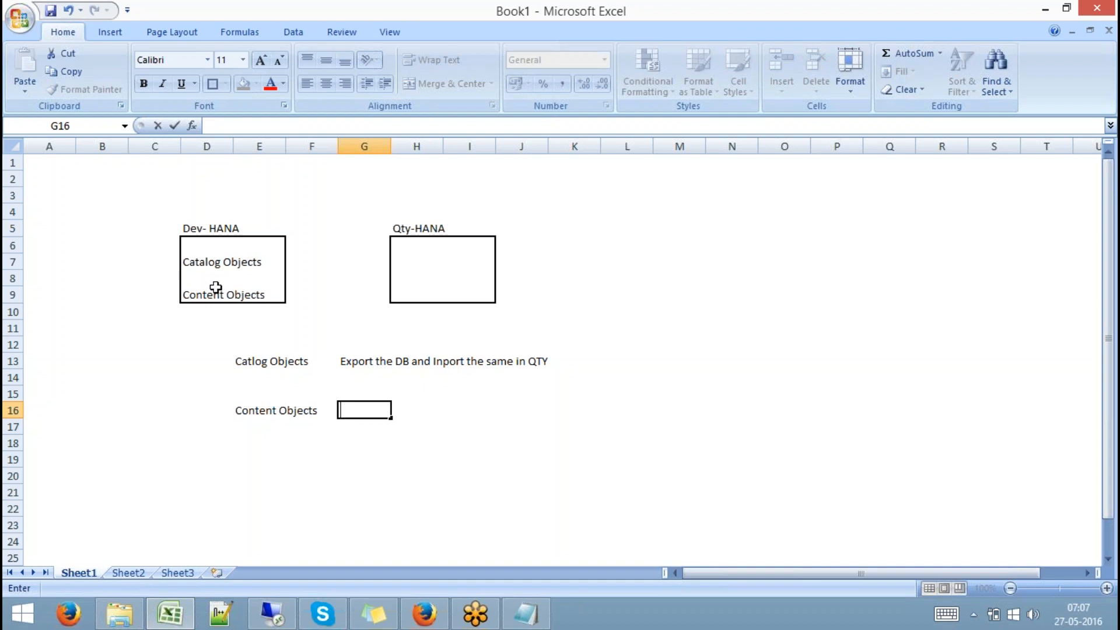
pyautogui.write('SAP HANA ')
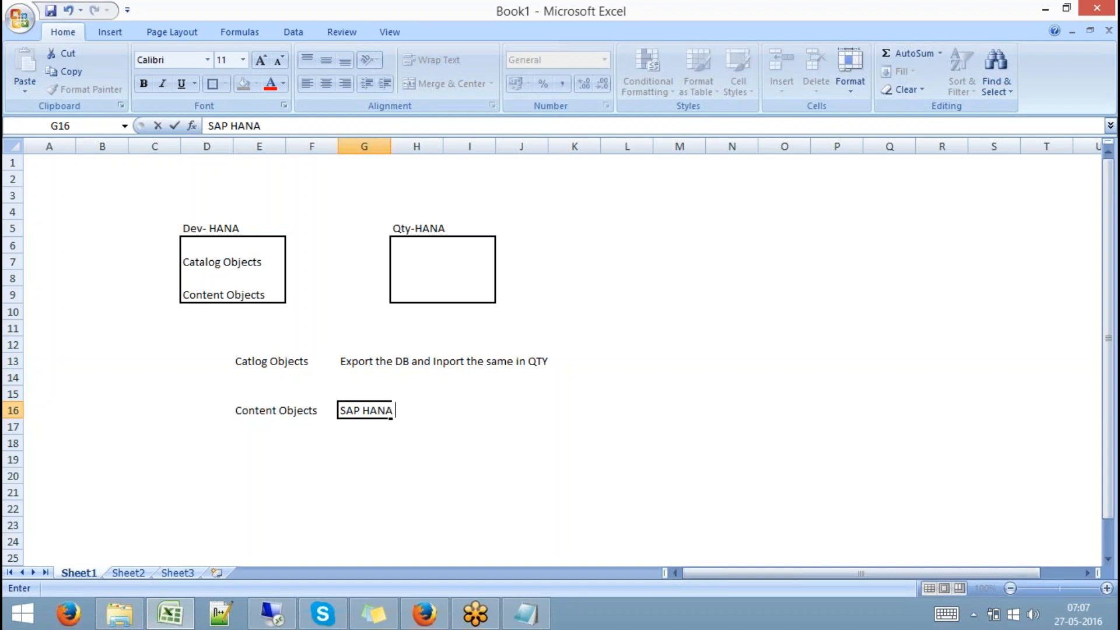
pyautogui.write('Native Transport ')
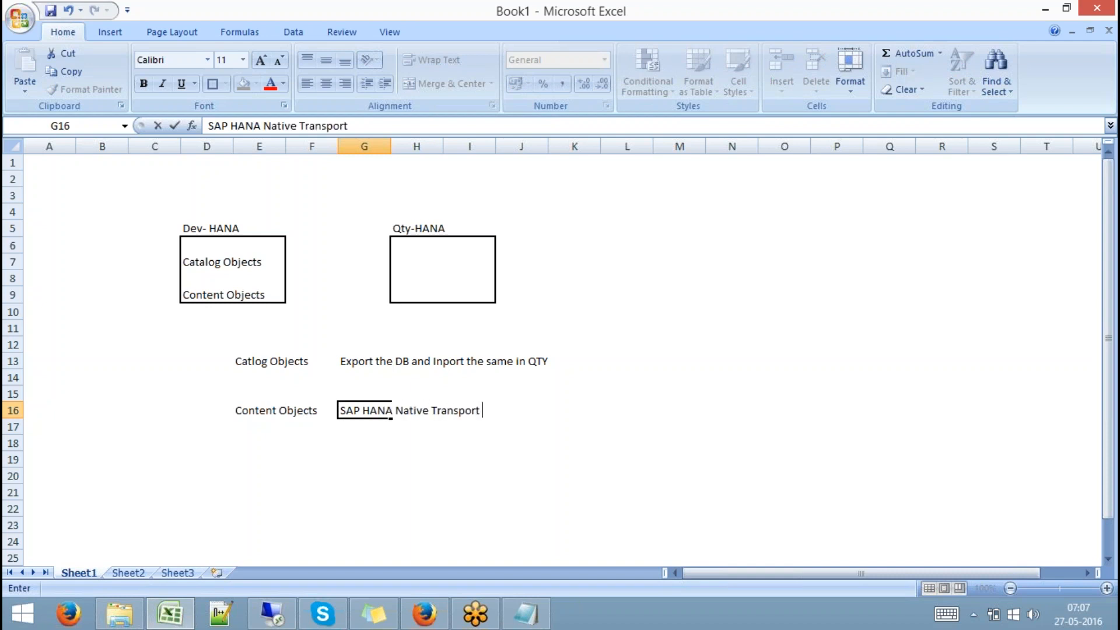
pyautogui.write('Mechanism')
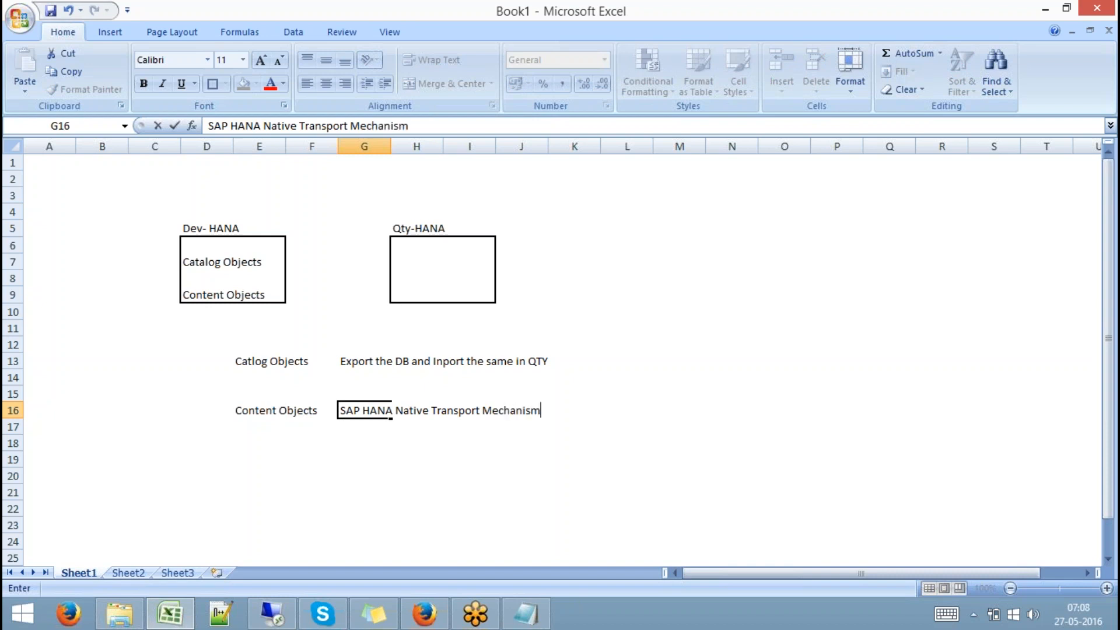
pyautogui.click(413, 464)
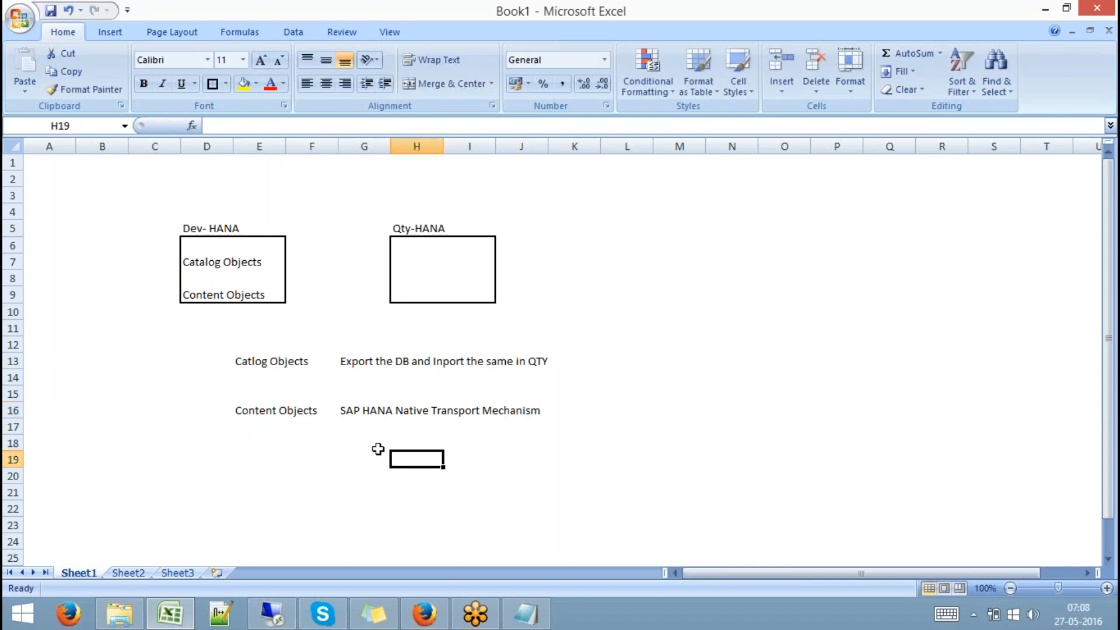
pyautogui.moveTo(252, 409); pyautogui.dragTo(525, 438)
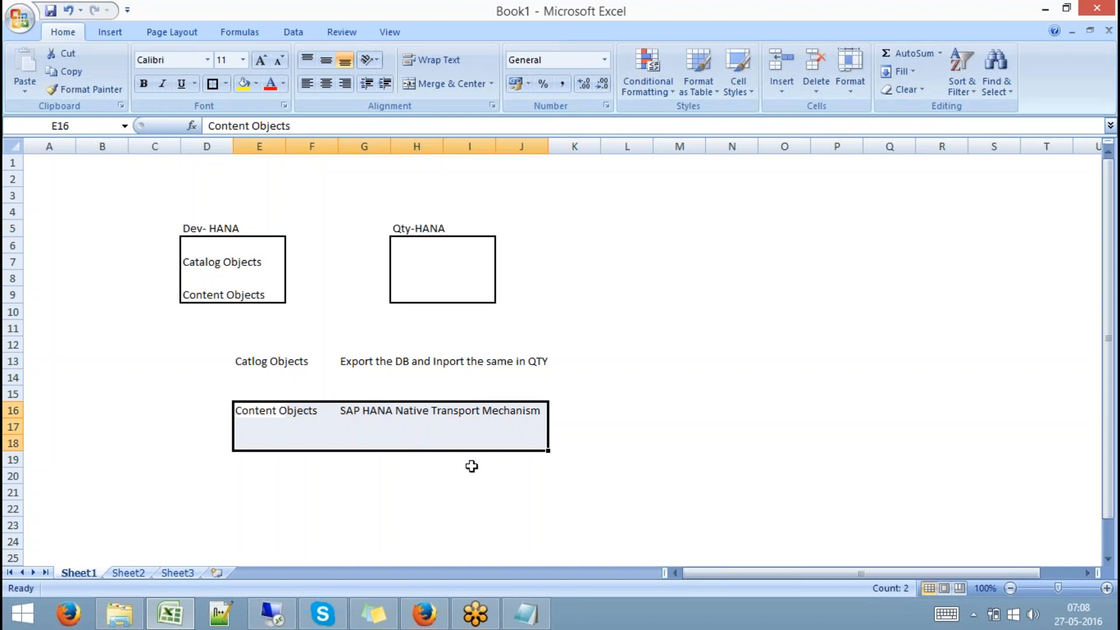
# Collapse the 9QBEXBODS, SP9 and SP8 nodes in the Systems view
pyautogui.click(278, 613)
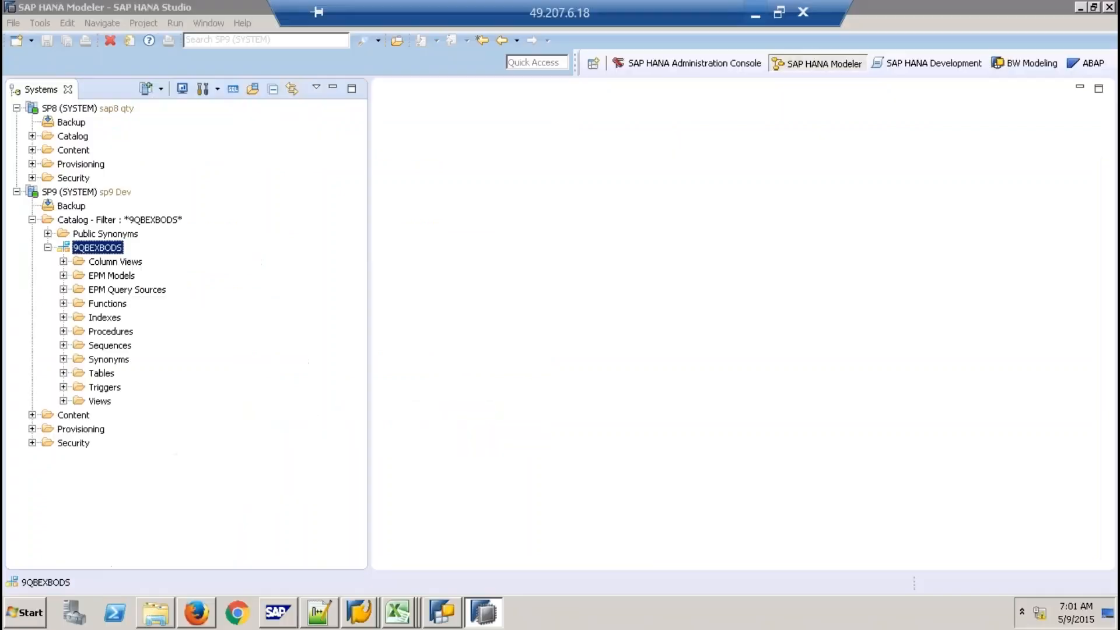
pyautogui.click(47, 247)
pyautogui.click(17, 191)
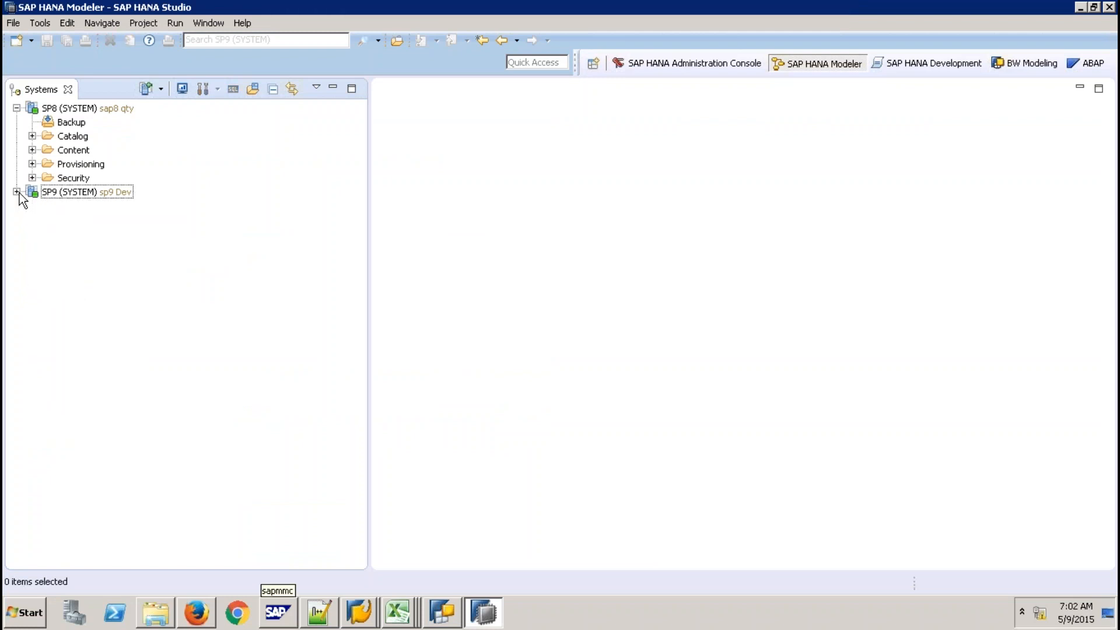
pyautogui.click(17, 108)
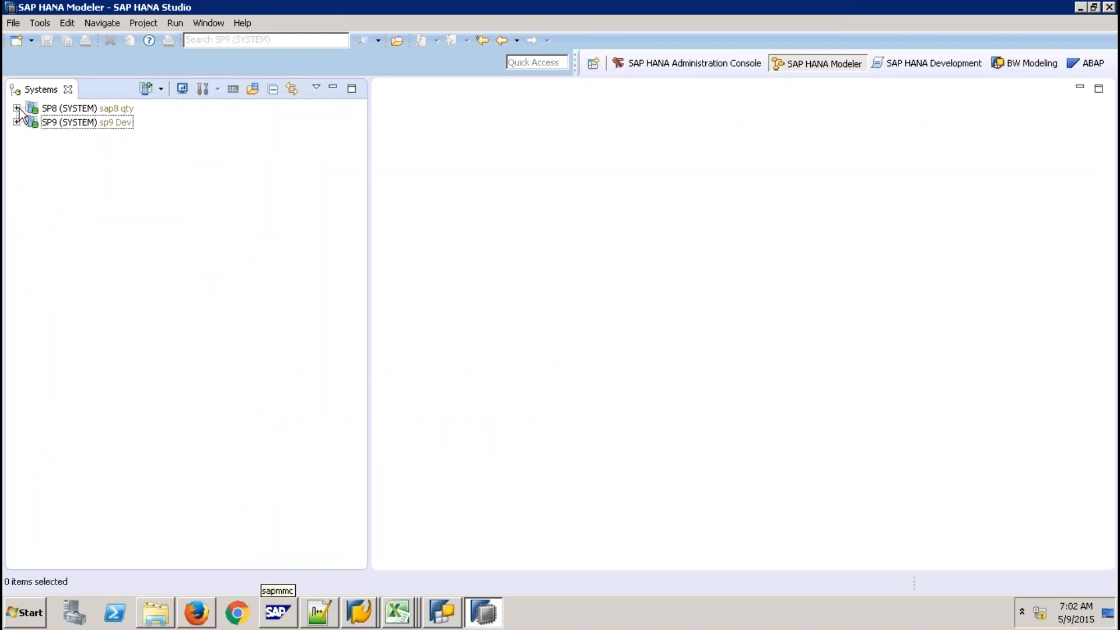
pyautogui.click(124, 124)
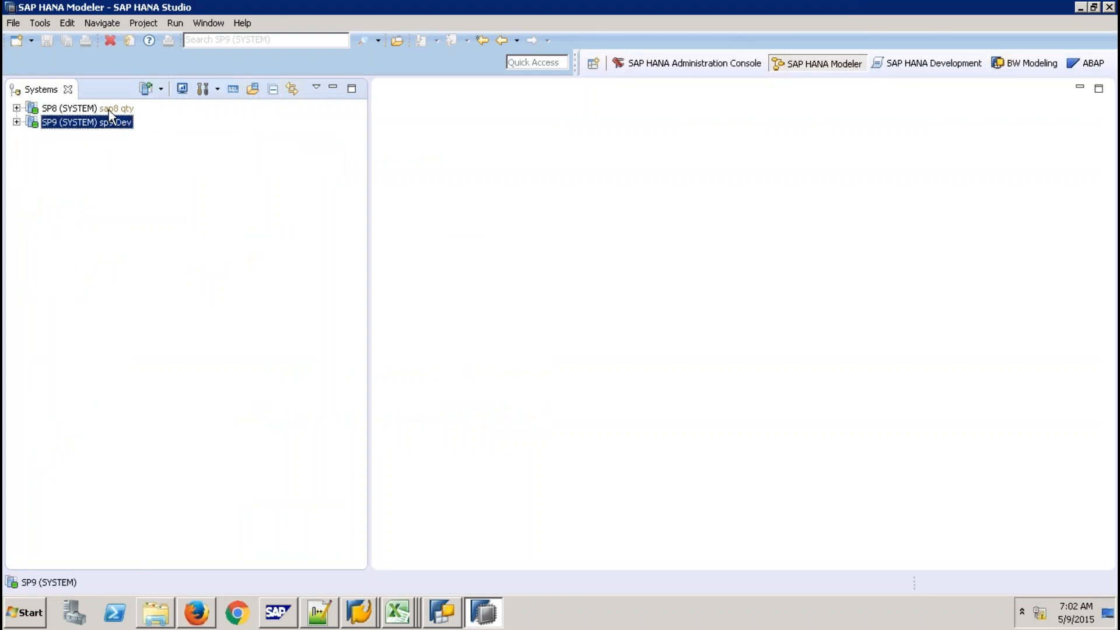
pyautogui.click(109, 110)
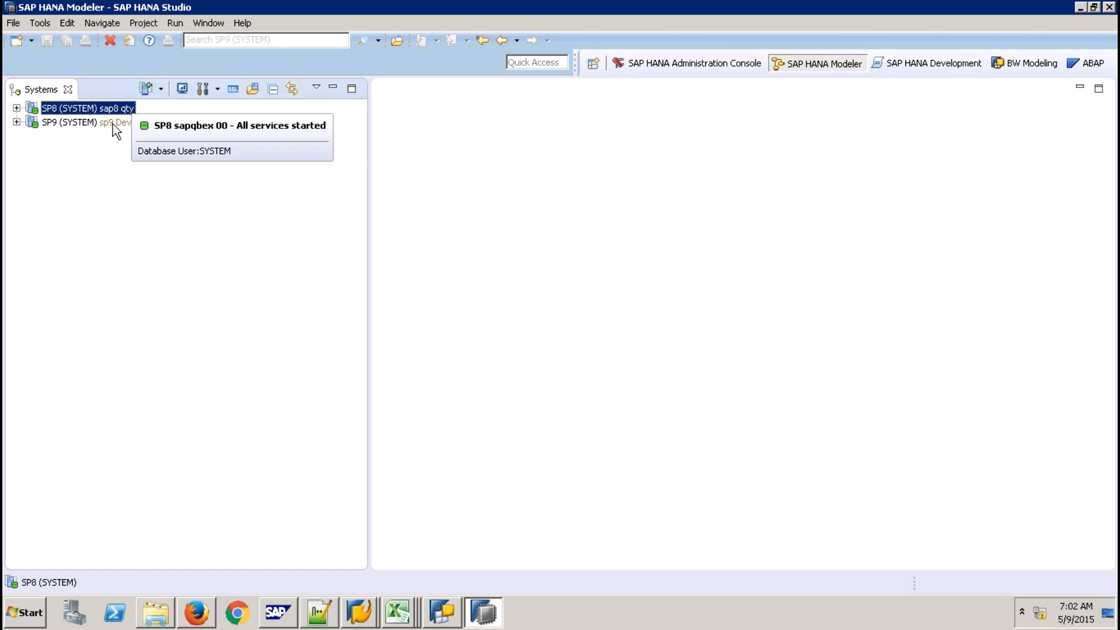
pyautogui.click(113, 124)
pyautogui.click(114, 111)
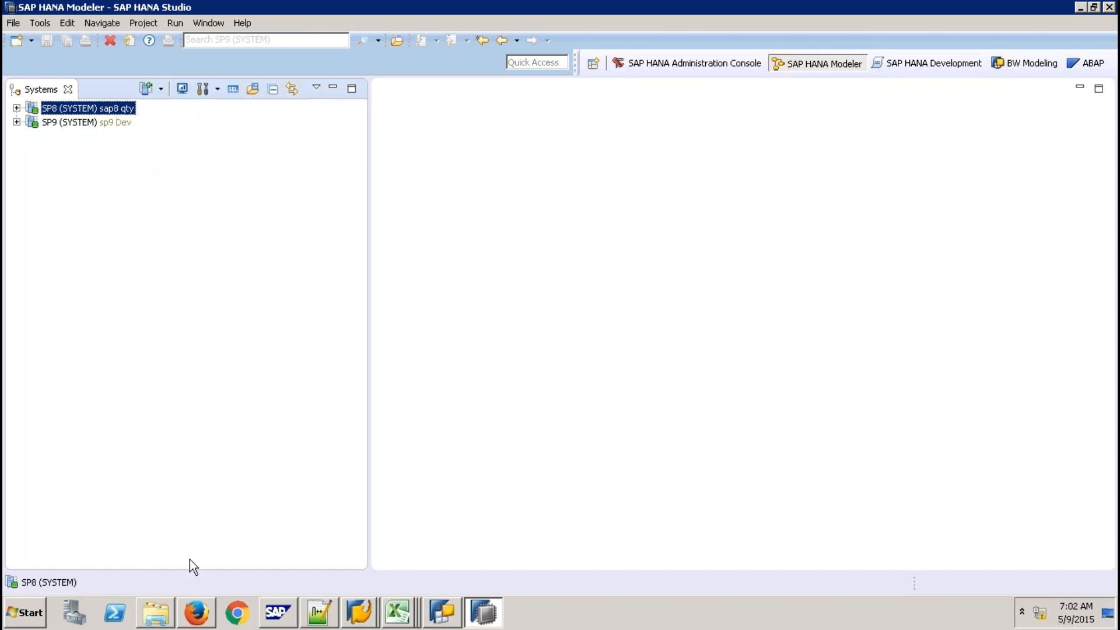
# Check the local export folder, close the export folder window, and select SP9
pyautogui.click(167, 611)
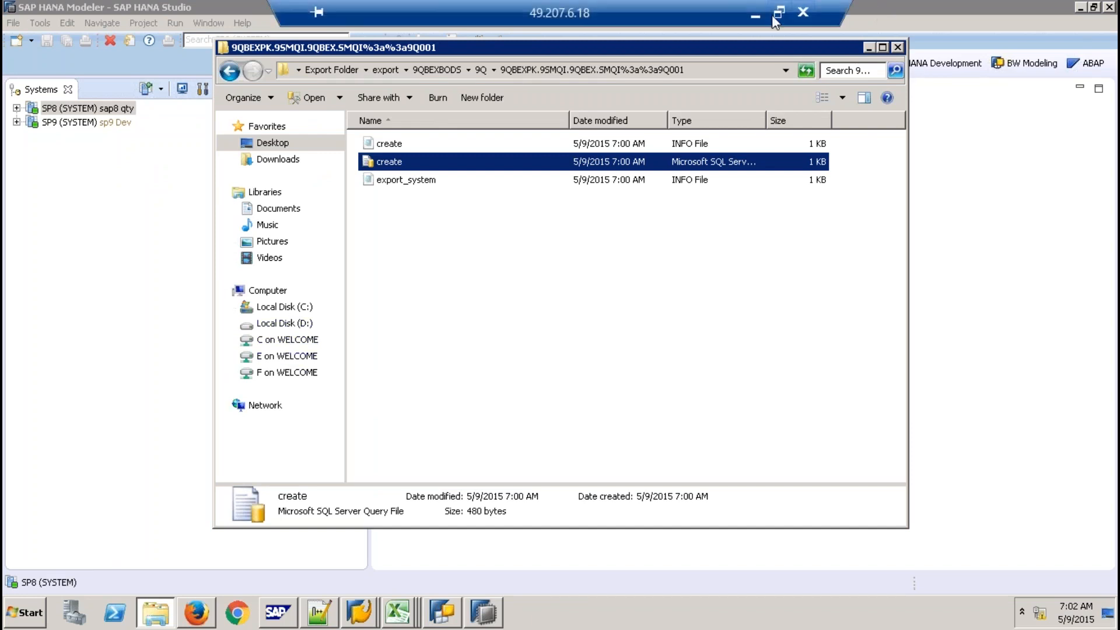
pyautogui.click(753, 14)
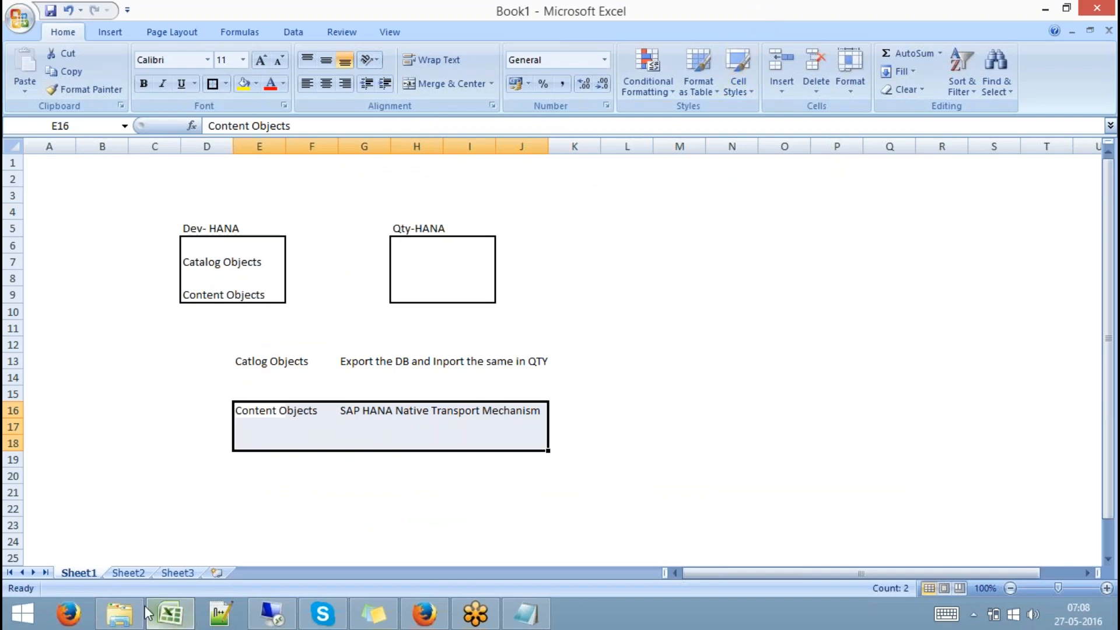
pyautogui.click(122, 615)
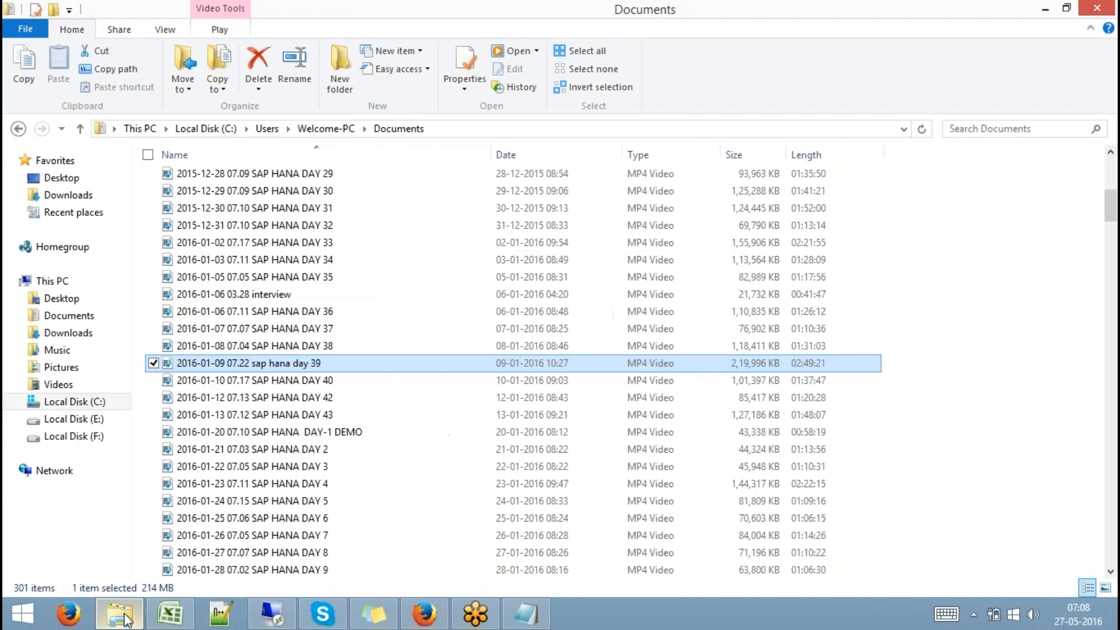
pyautogui.click(124, 620)
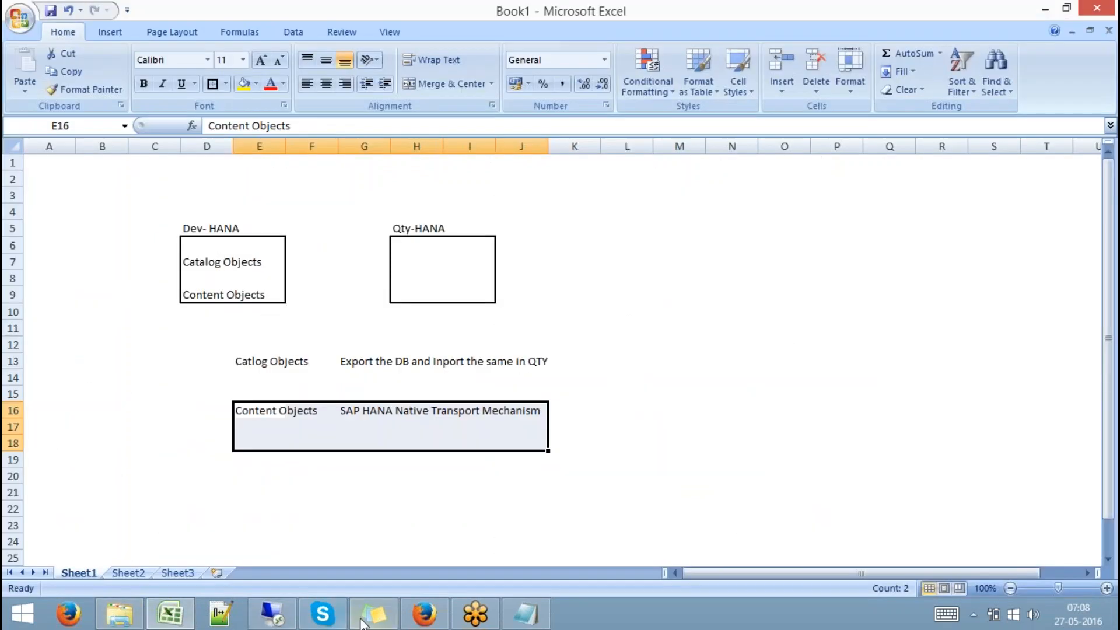
pyautogui.click(271, 613)
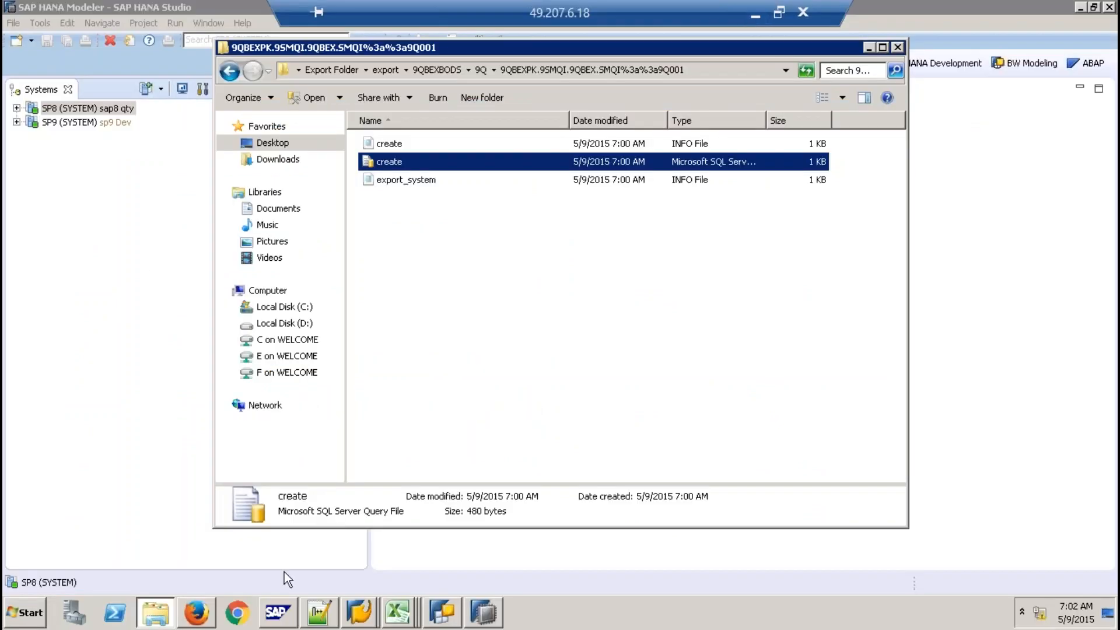
pyautogui.click(897, 48)
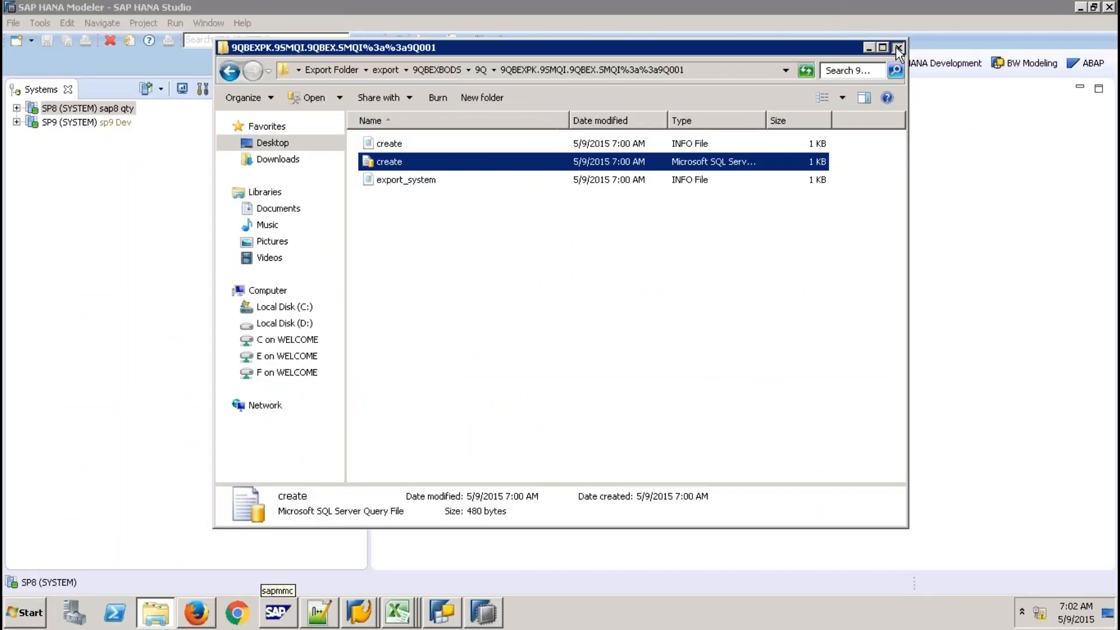
pyautogui.click(93, 121)
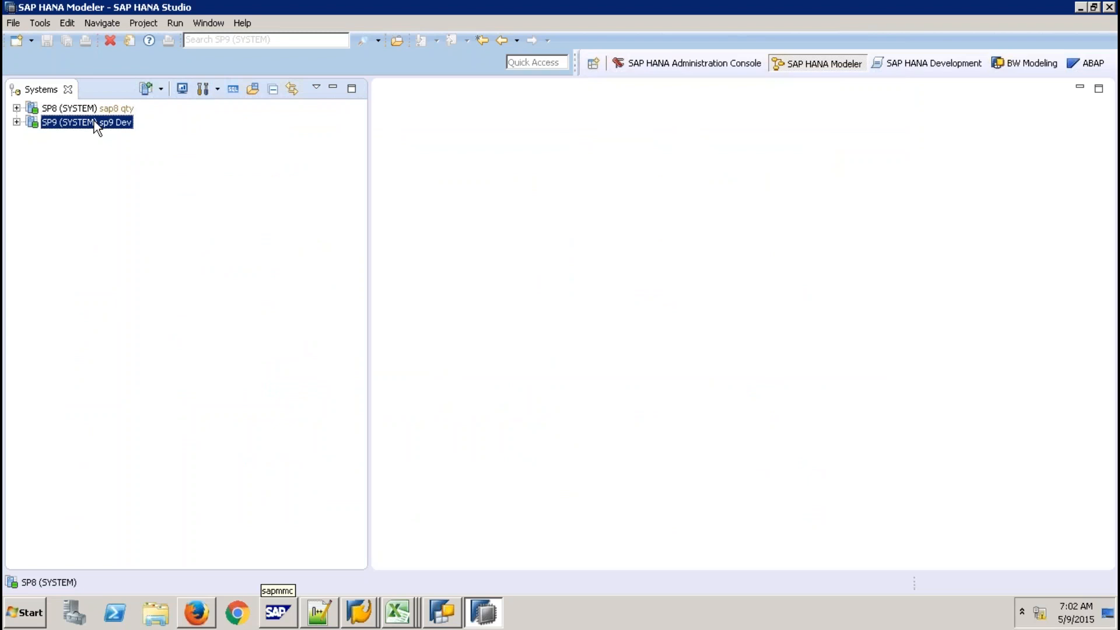
# Run CREATE SCHEMA "Q9TRANS" in a new SP9 SQL console, then delete the statement line
pyautogui.click(226, 90)
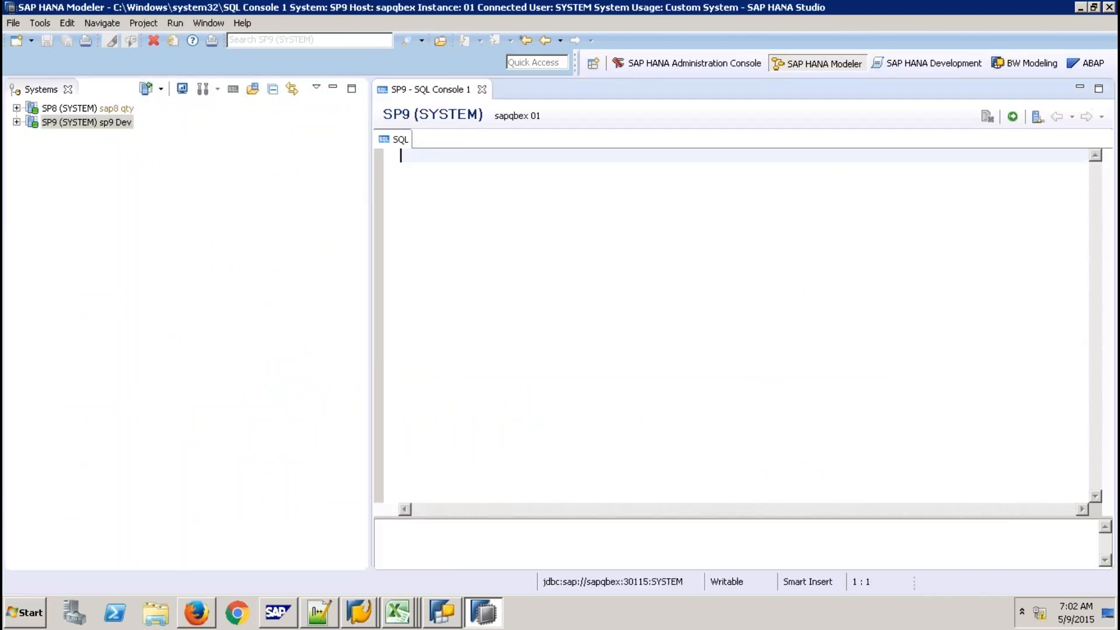
pyautogui.press('Return')
pyautogui.write('CREATE SCHEMA ')
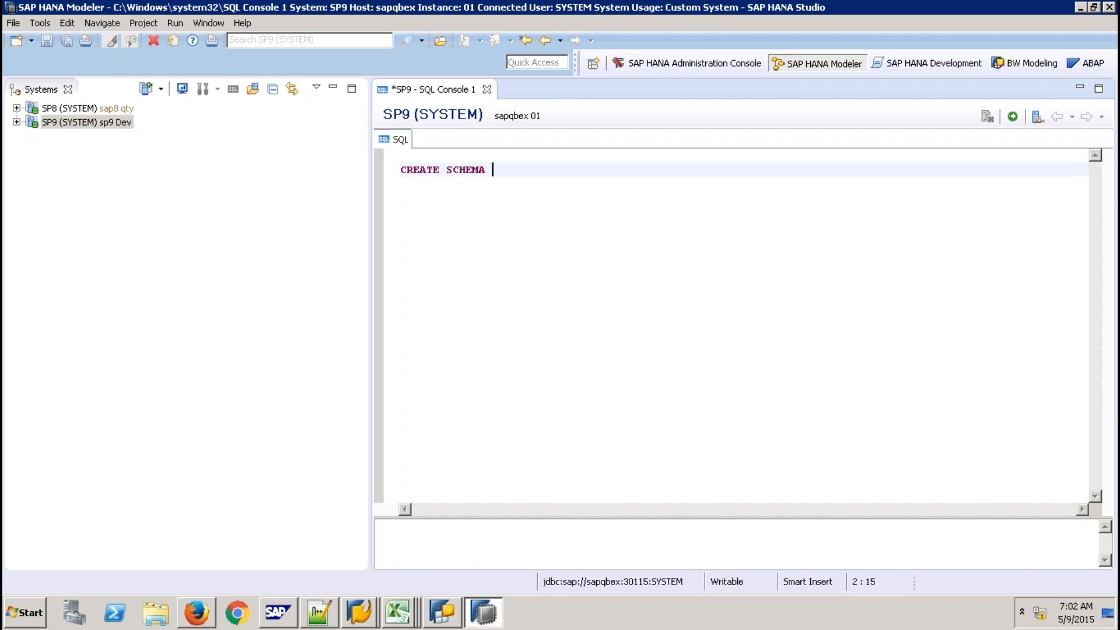
pyautogui.write('"Q9TRANS"')
pyautogui.click(1014, 120)
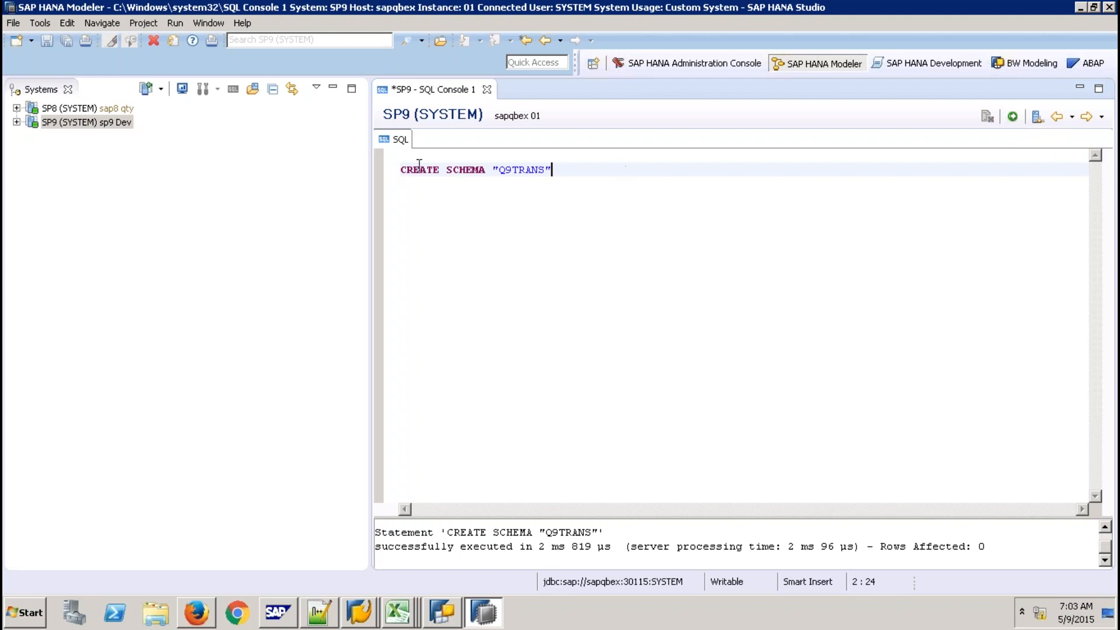
pyautogui.click(379, 172)
pyautogui.press('Delete')
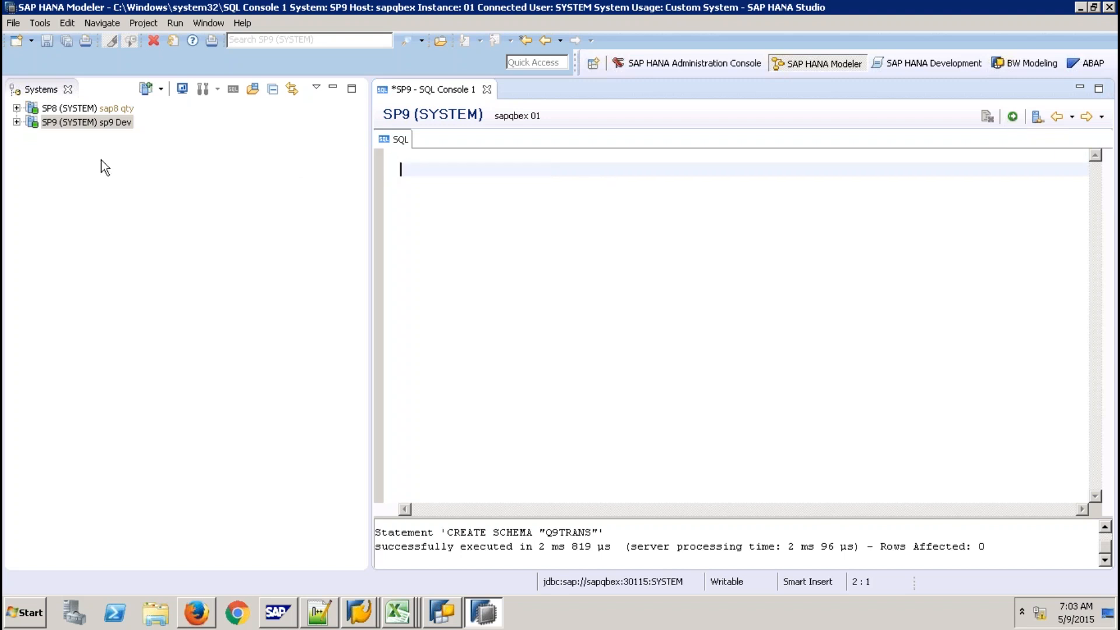
# Remove the 9QBEXBODS catalog filter and drag the DEVTRANS SALES table into the SQL console
pyautogui.click(16, 122)
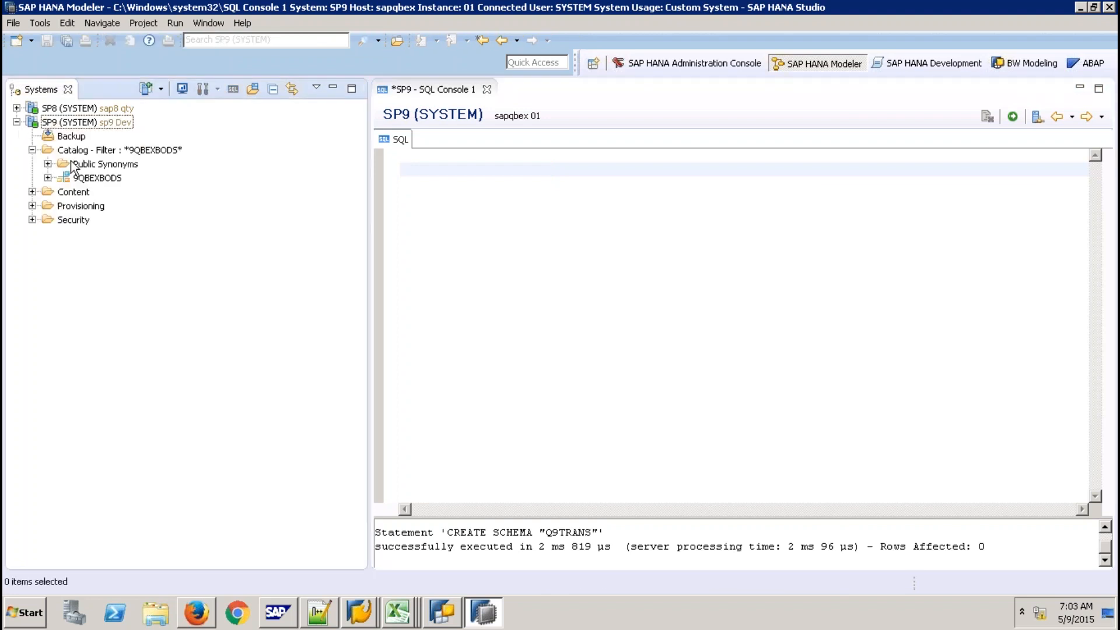
pyautogui.click(90, 153)
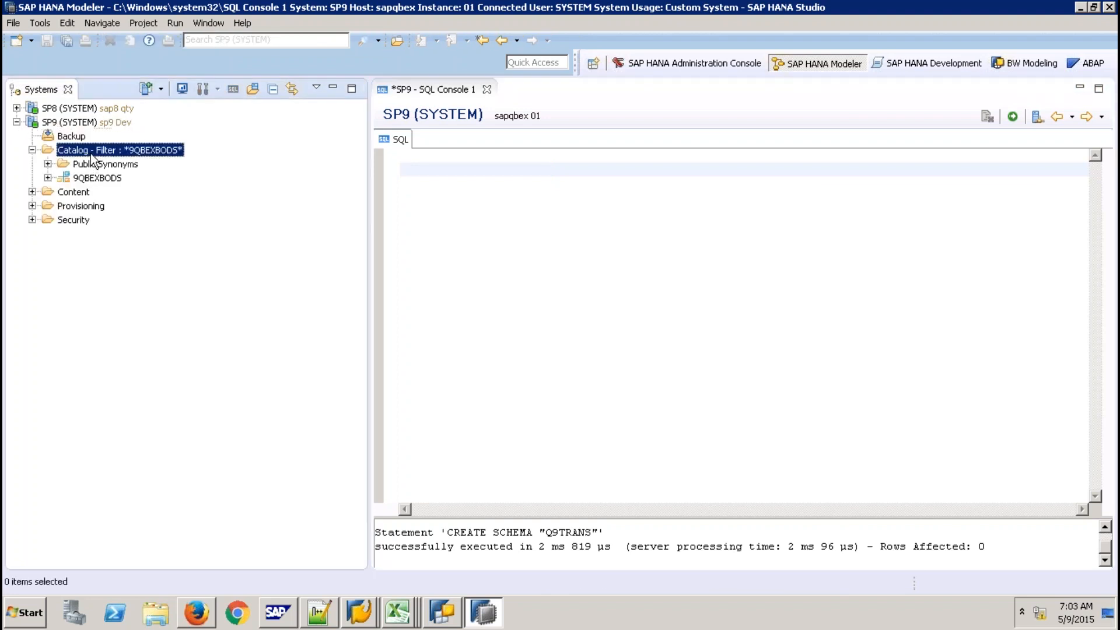
pyautogui.rightClick(90, 153)
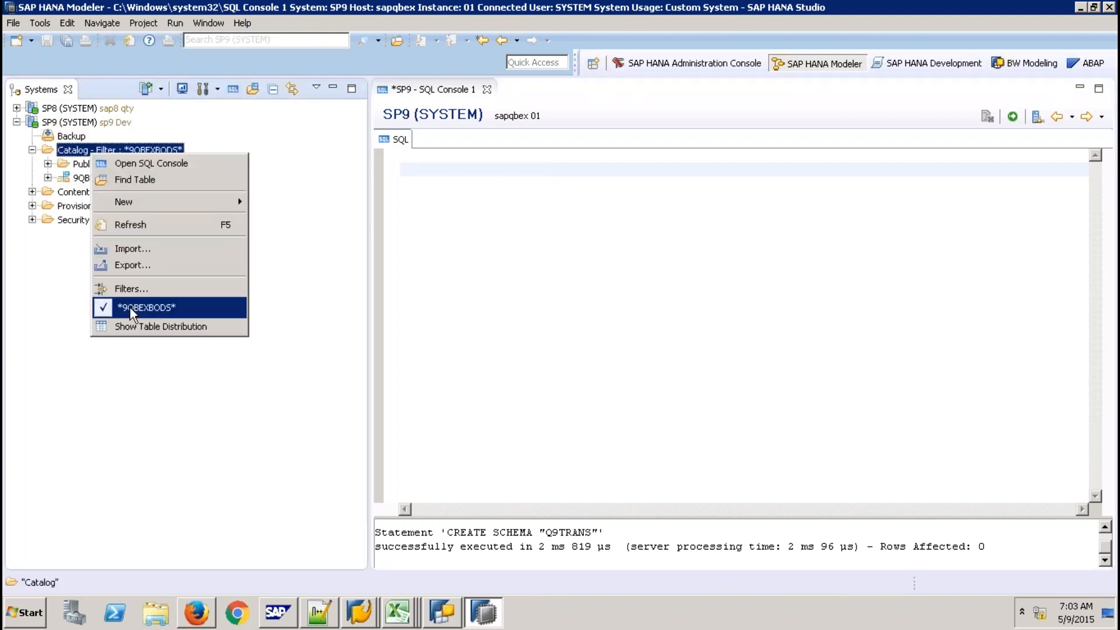
pyautogui.click(130, 306)
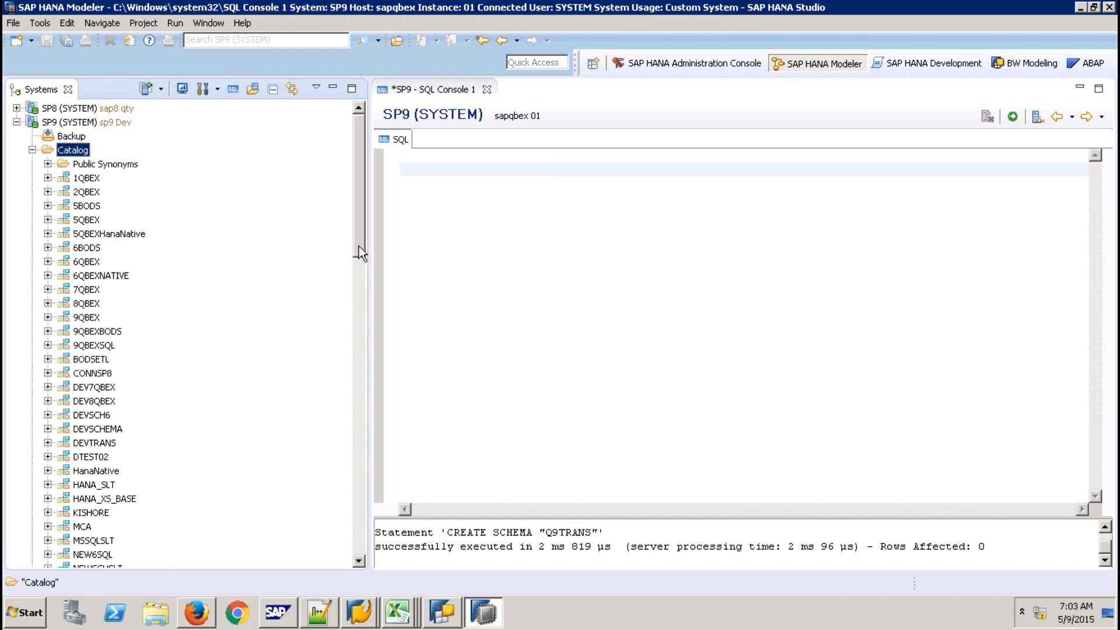
pyautogui.click(48, 443)
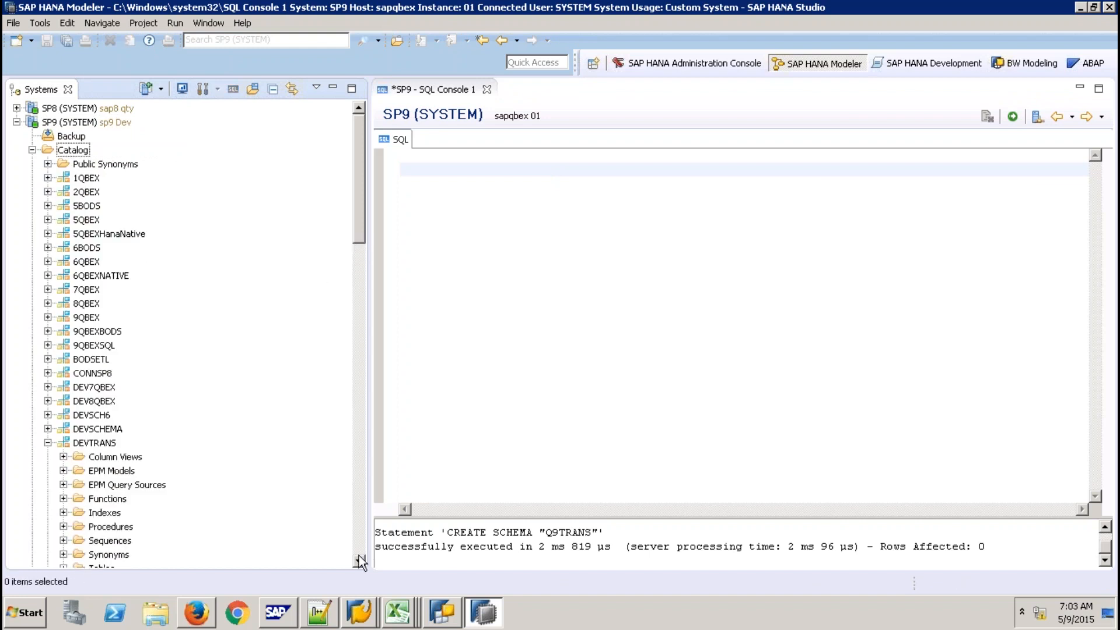
pyautogui.click(358, 562)
pyautogui.click(359, 561)
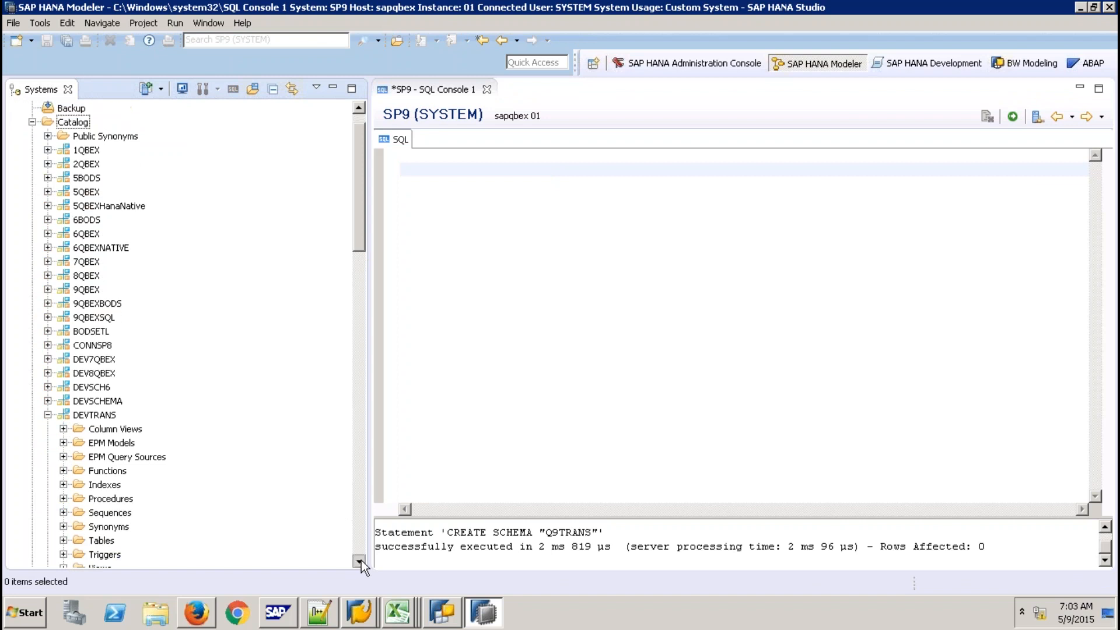
pyautogui.click(358, 561)
pyautogui.click(63, 526)
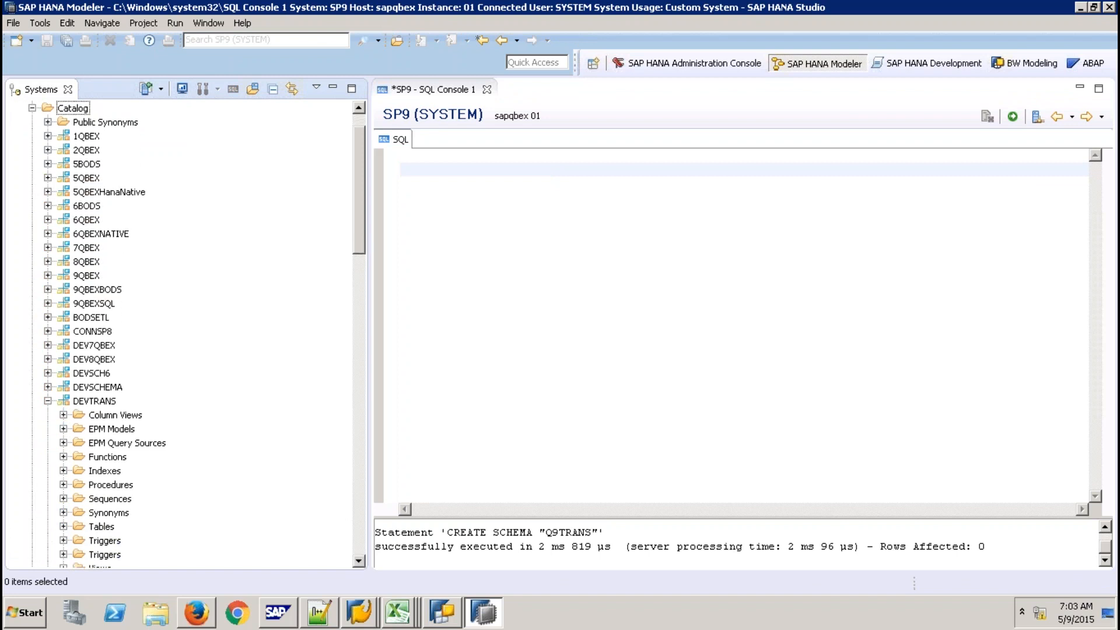
pyautogui.moveTo(117, 543); pyautogui.dragTo(550, 268)
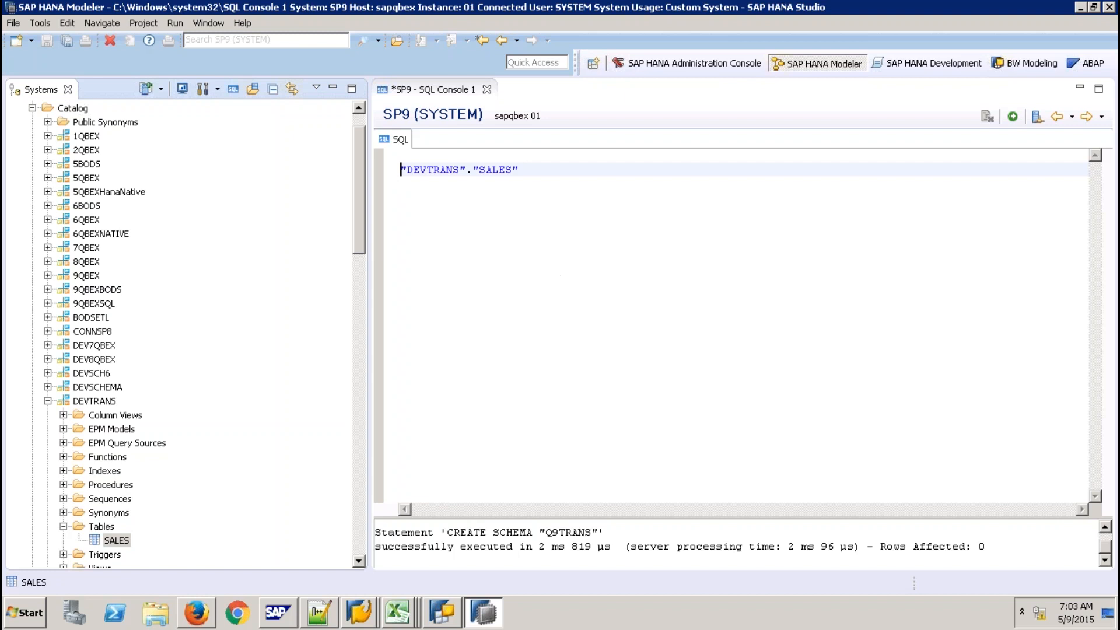
# Write and run CREATE COLUMN TABLE "Q9TRANS"."SALES" AS (SELECT * FROM "DEVTRANS"."SALES")
pyautogui.write('SELECT *')
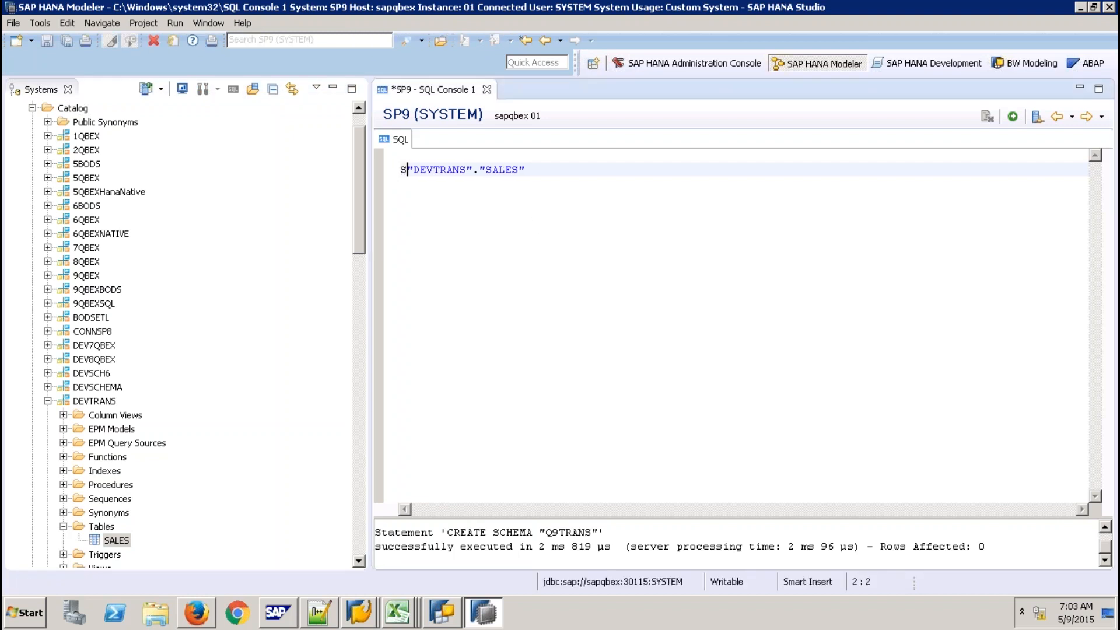
pyautogui.write(' FROM')
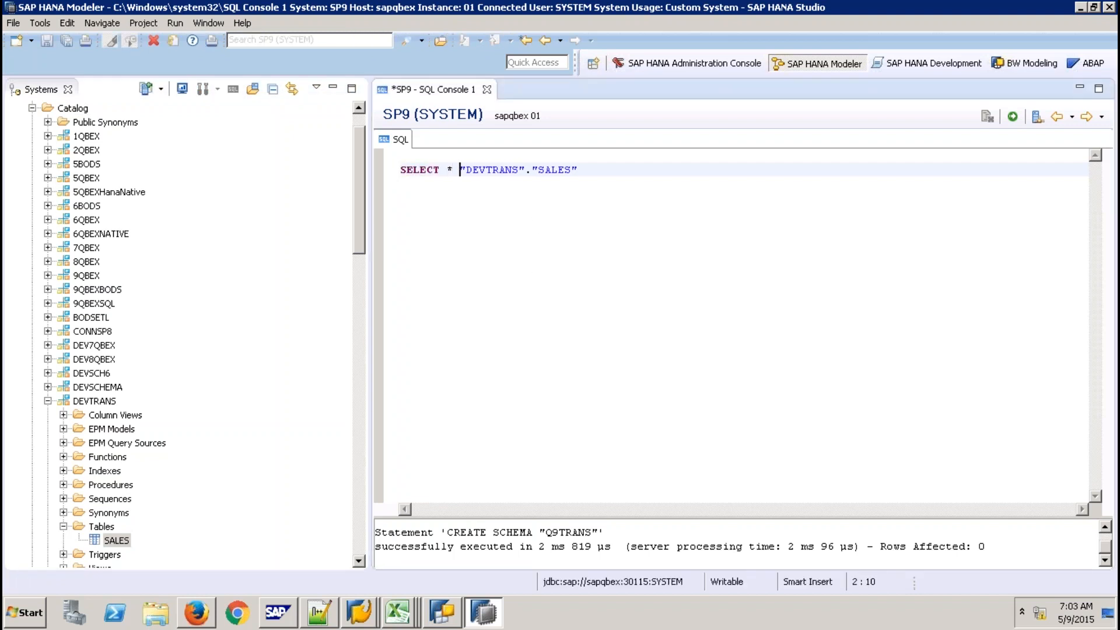
pyautogui.press('Home')
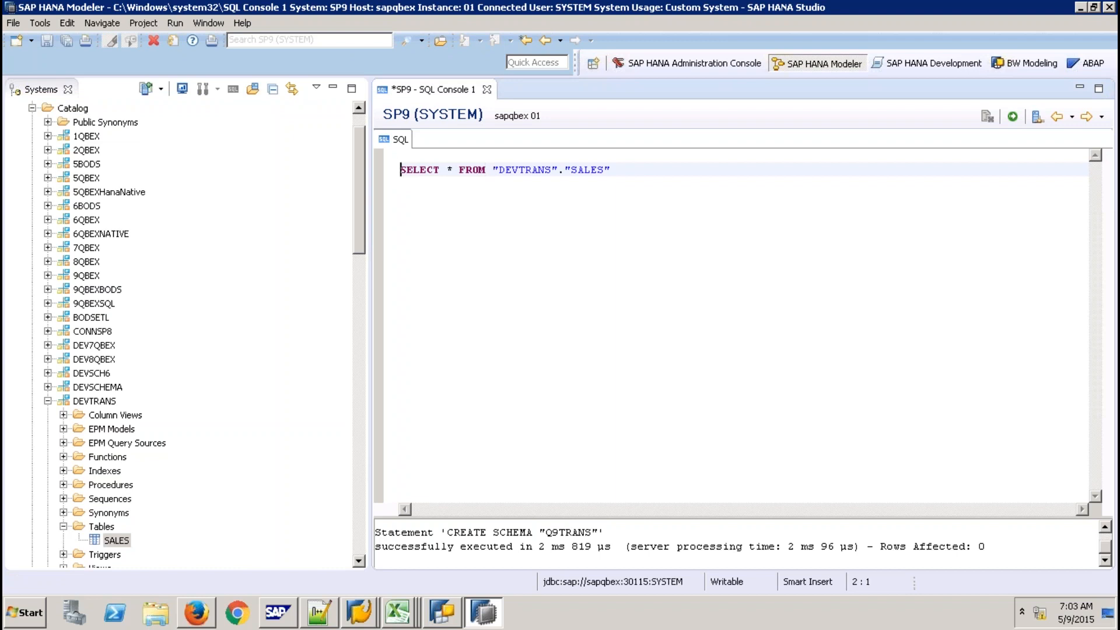
pyautogui.write('CREATE ')
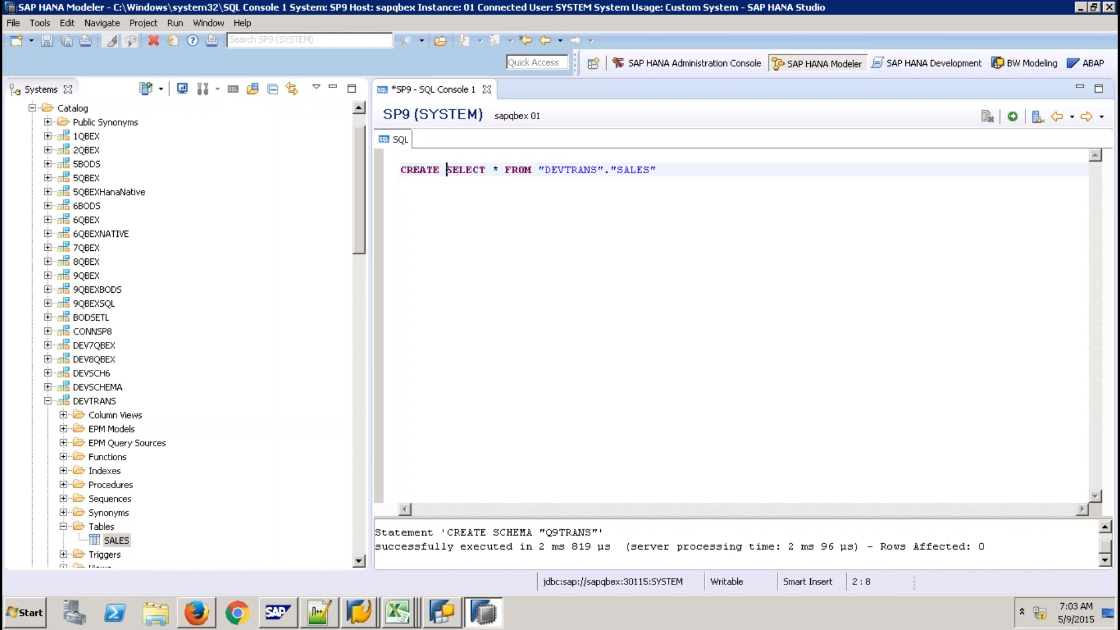
pyautogui.write('COL')
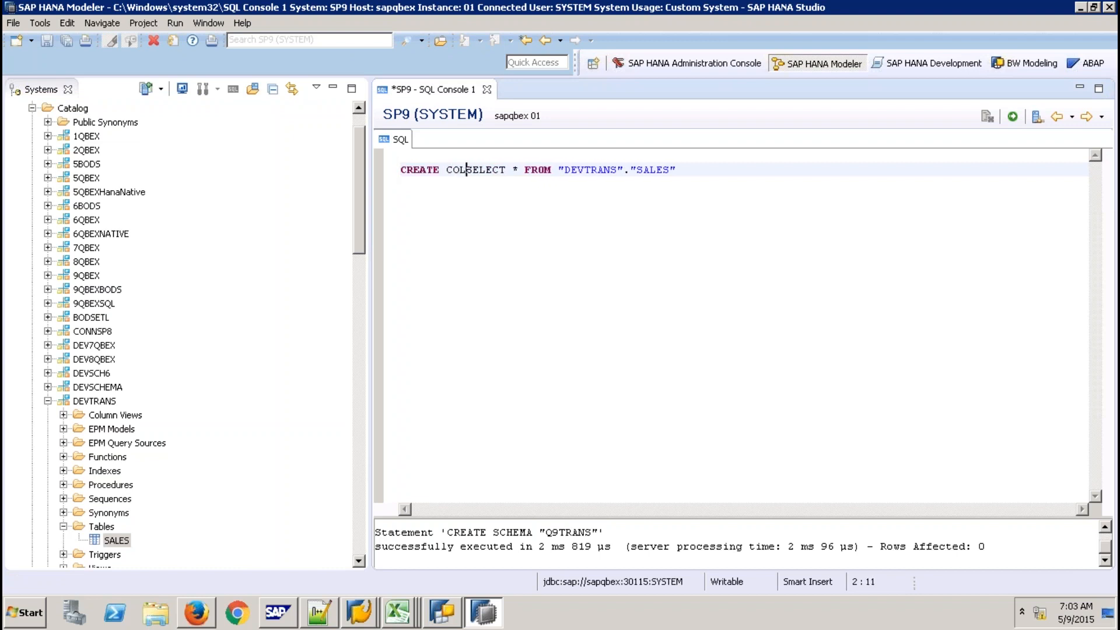
pyautogui.press('BackSpace')
pyautogui.write('LUMN ')
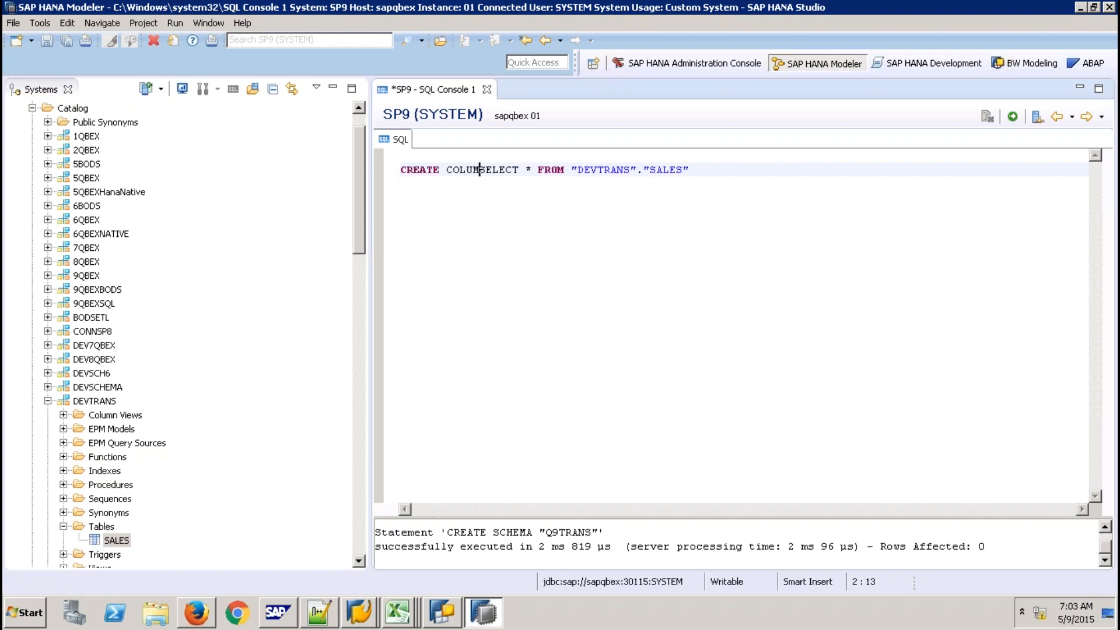
pyautogui.write('TABLE ')
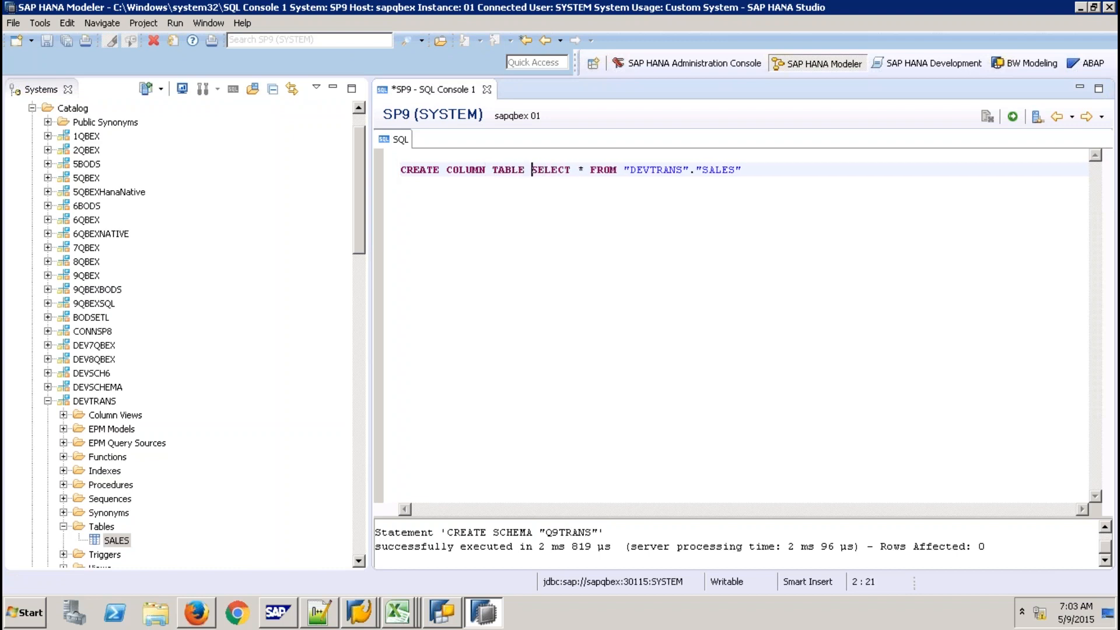
pyautogui.write('"')
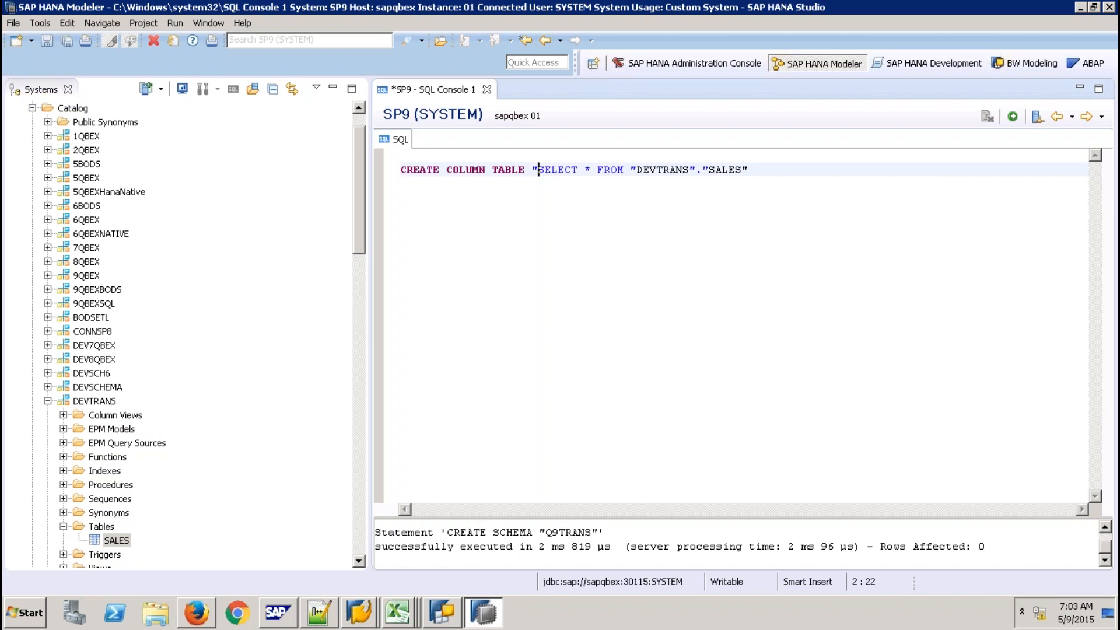
pyautogui.write('Q9TRANS')
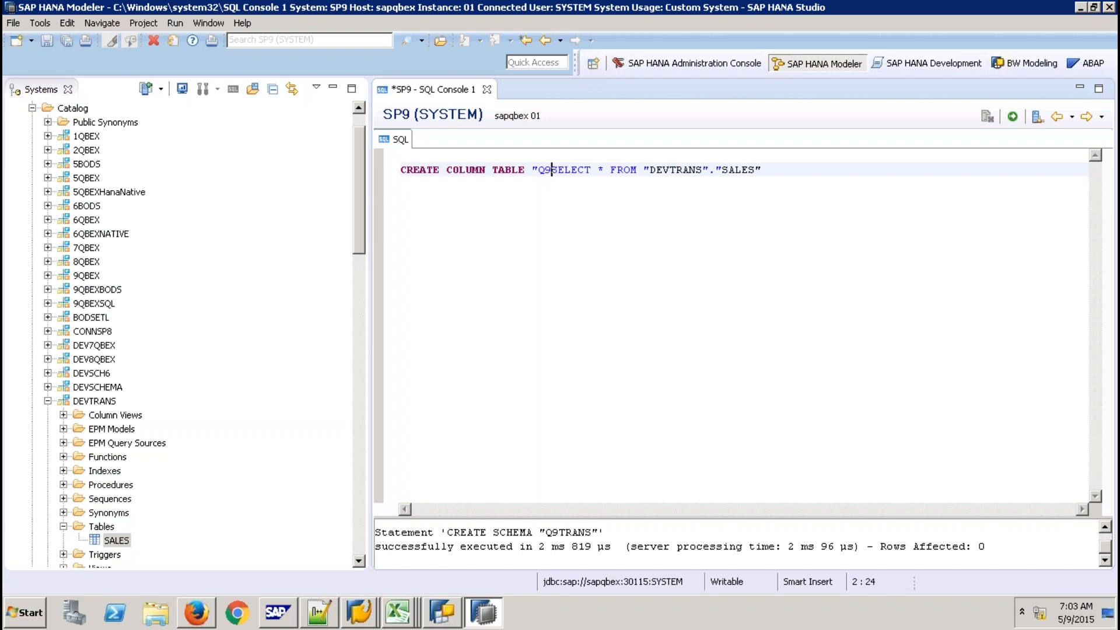
pyautogui.write('"."')
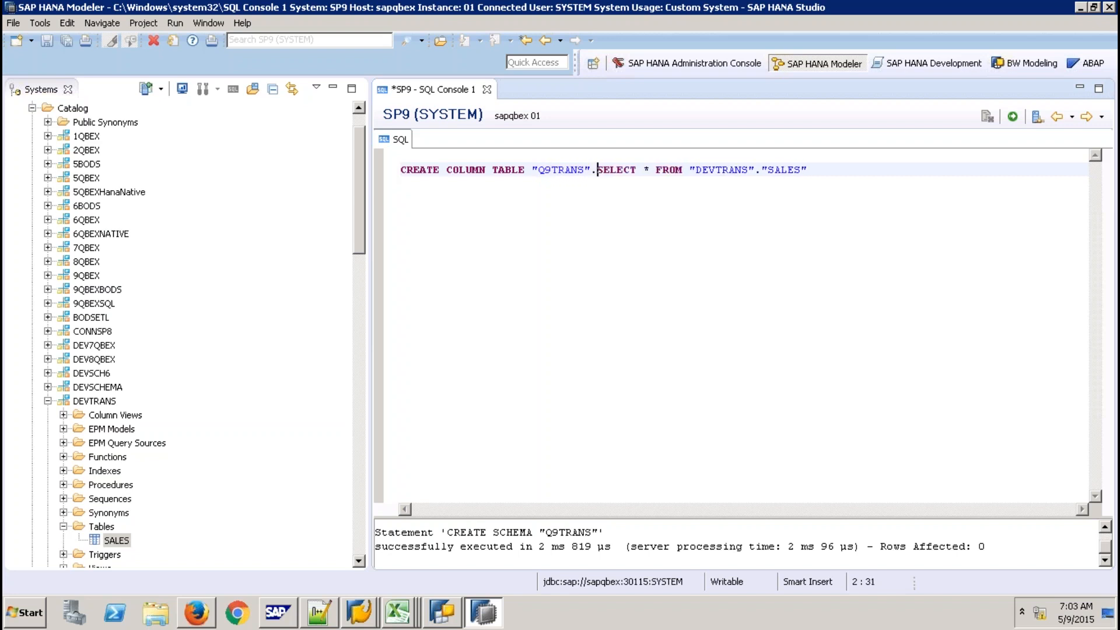
pyautogui.write('SALES"')
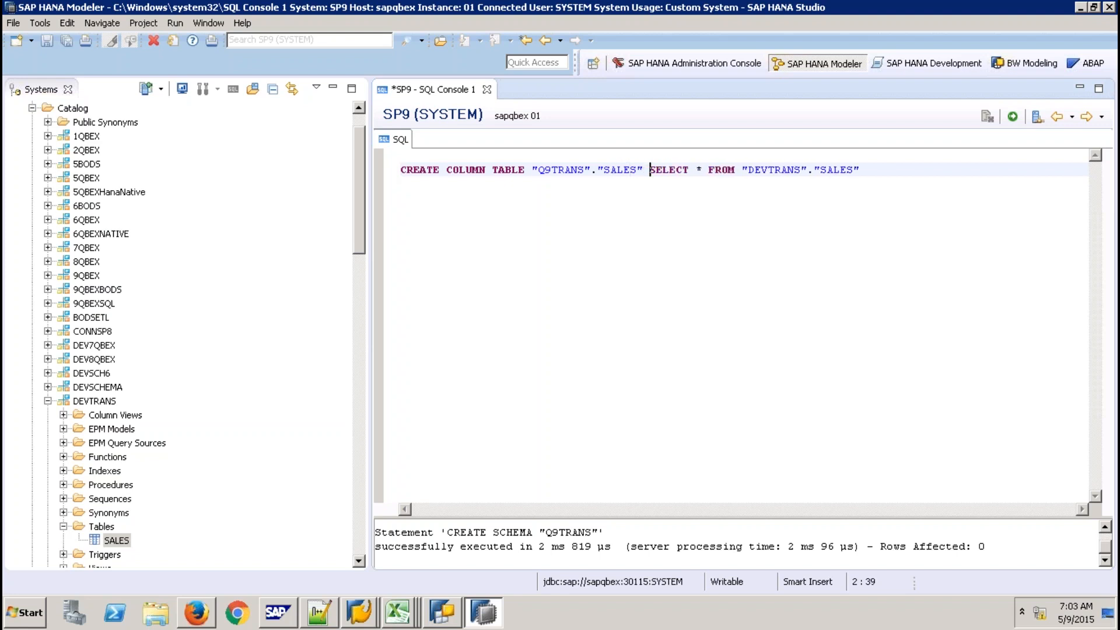
pyautogui.write(' AS')
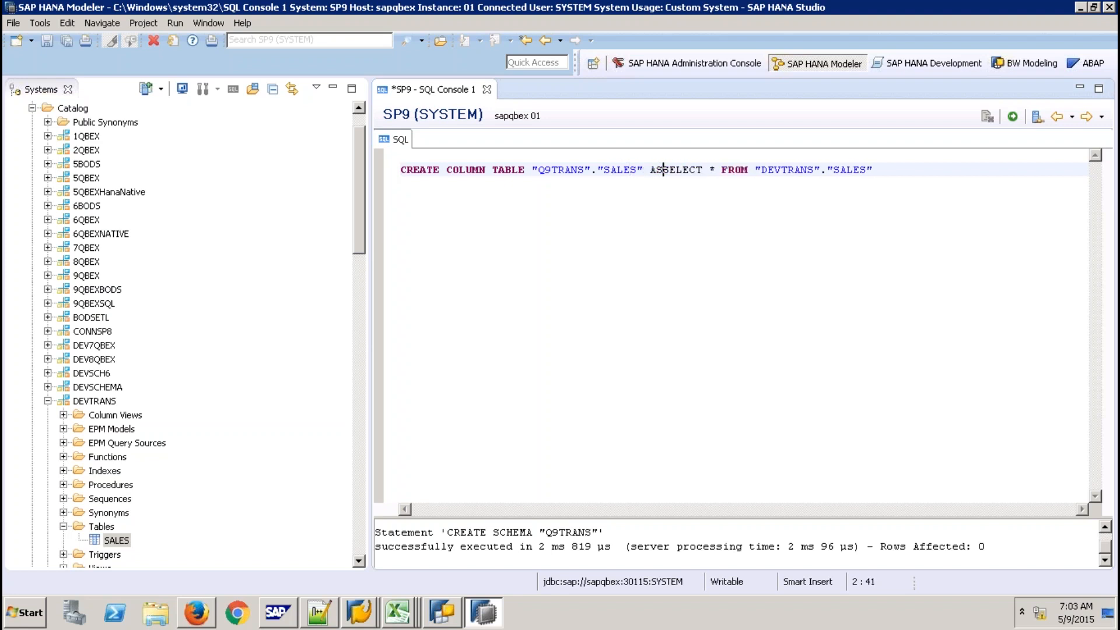
pyautogui.press('Return')
pyautogui.write('(')
pyautogui.press('Return')
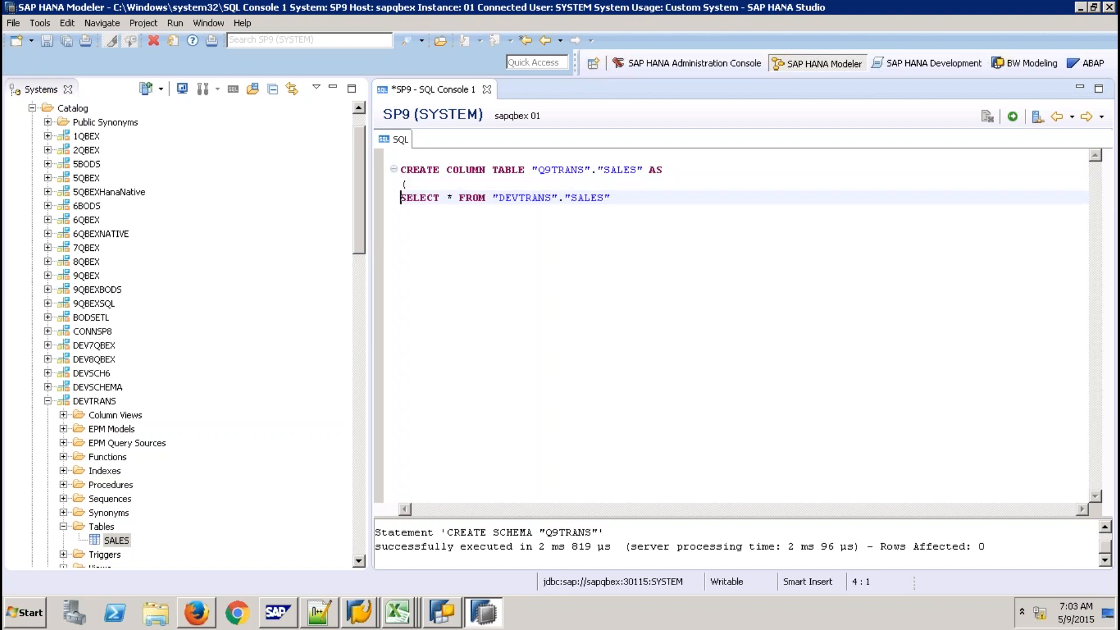
pyautogui.press('End')
pyautogui.press('Return')
pyautogui.write(')')
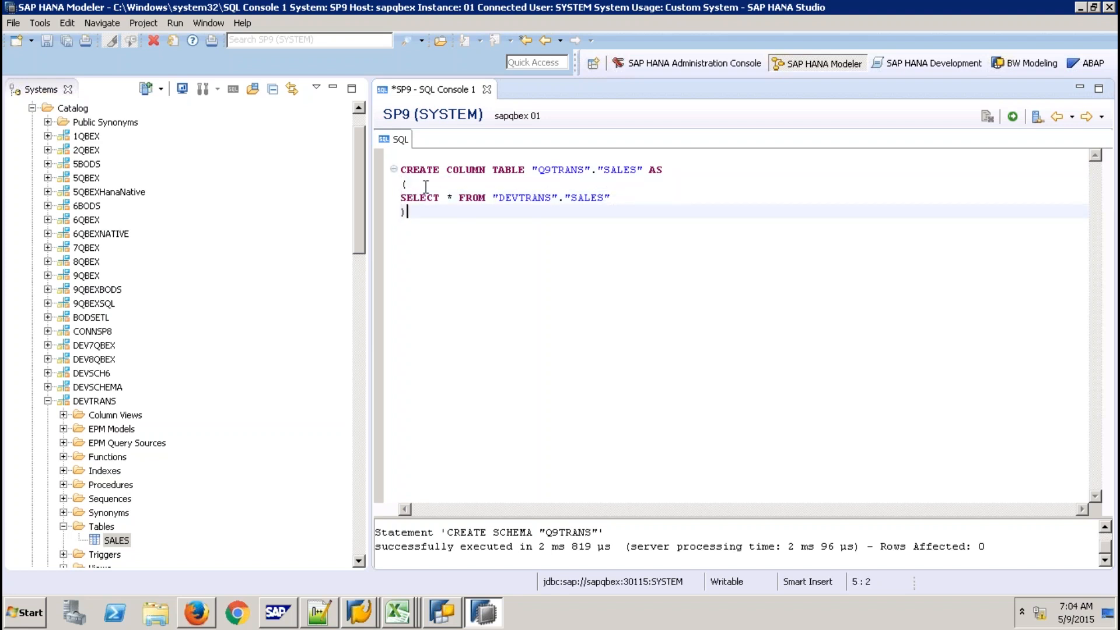
pyautogui.hotkey('ctrl', 'a')
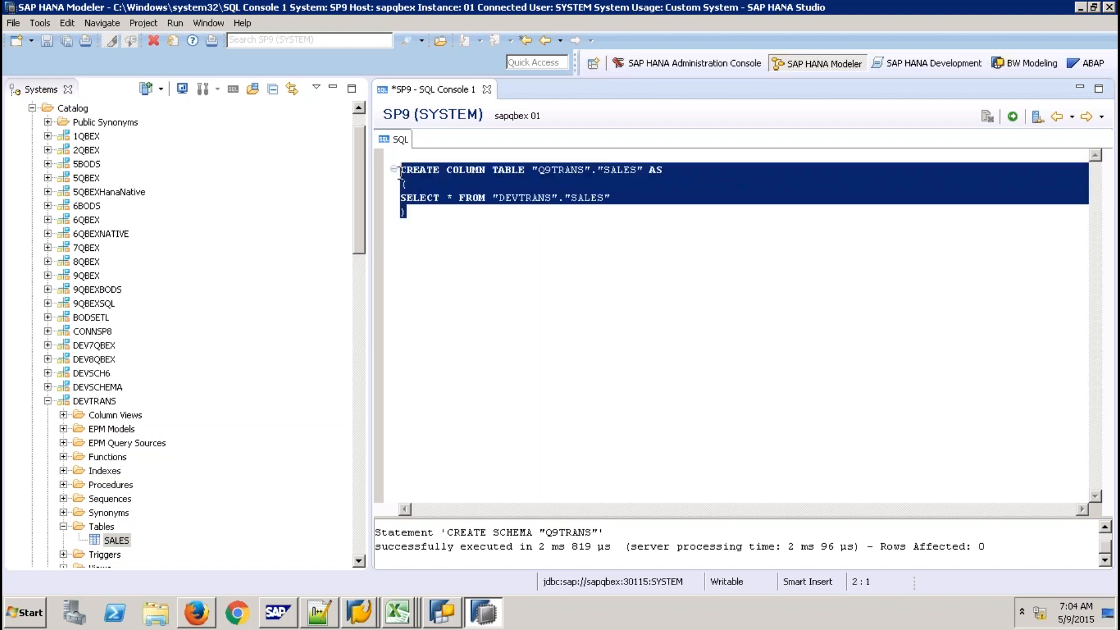
pyautogui.click(1013, 116)
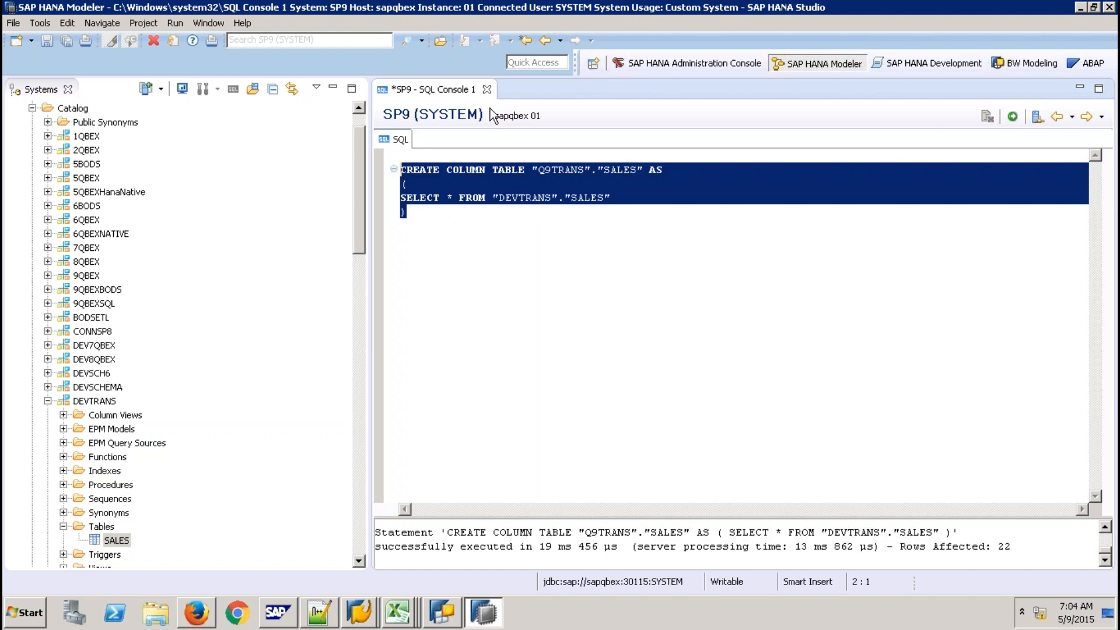
# Close the SQL console without saving and filter the catalog to schema Q9TRANS
pyautogui.click(486, 89)
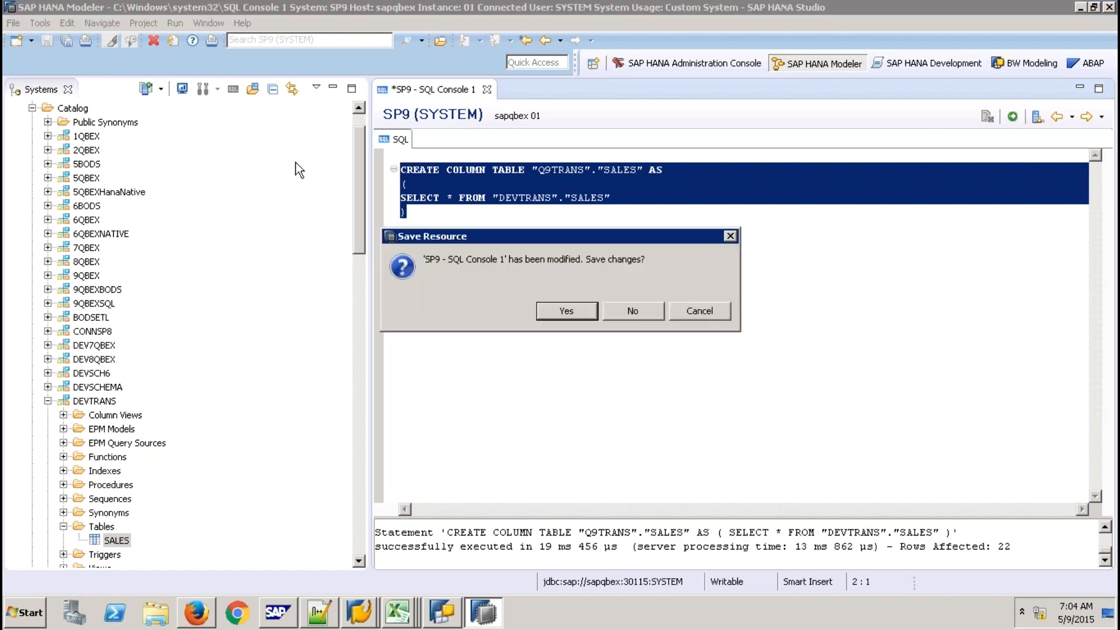
pyautogui.click(635, 312)
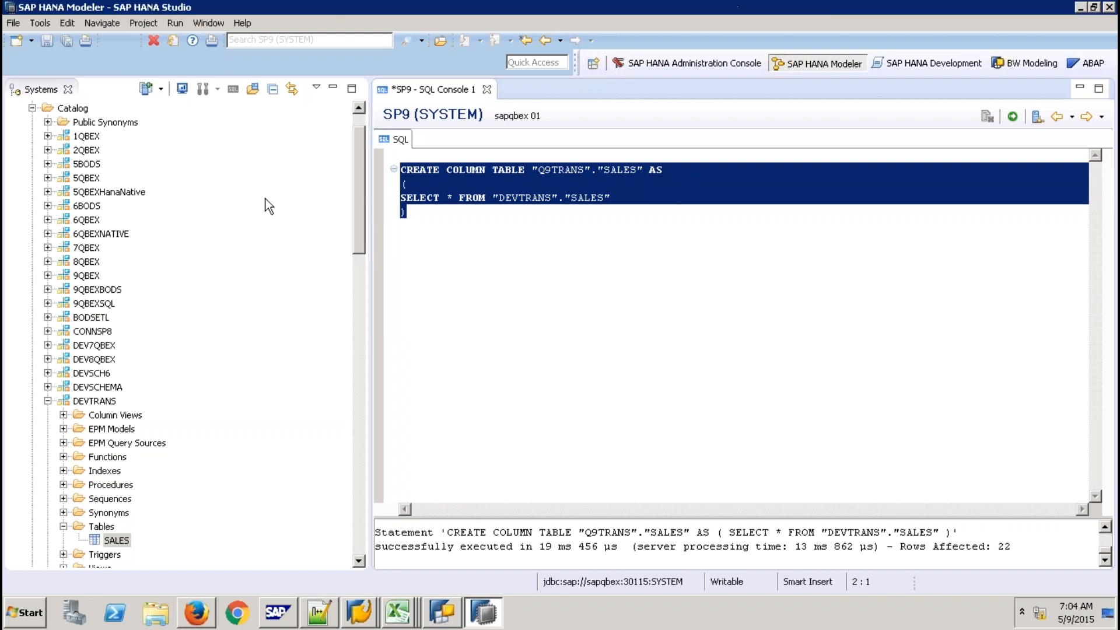
pyautogui.click(82, 110)
pyautogui.rightClick(81, 111)
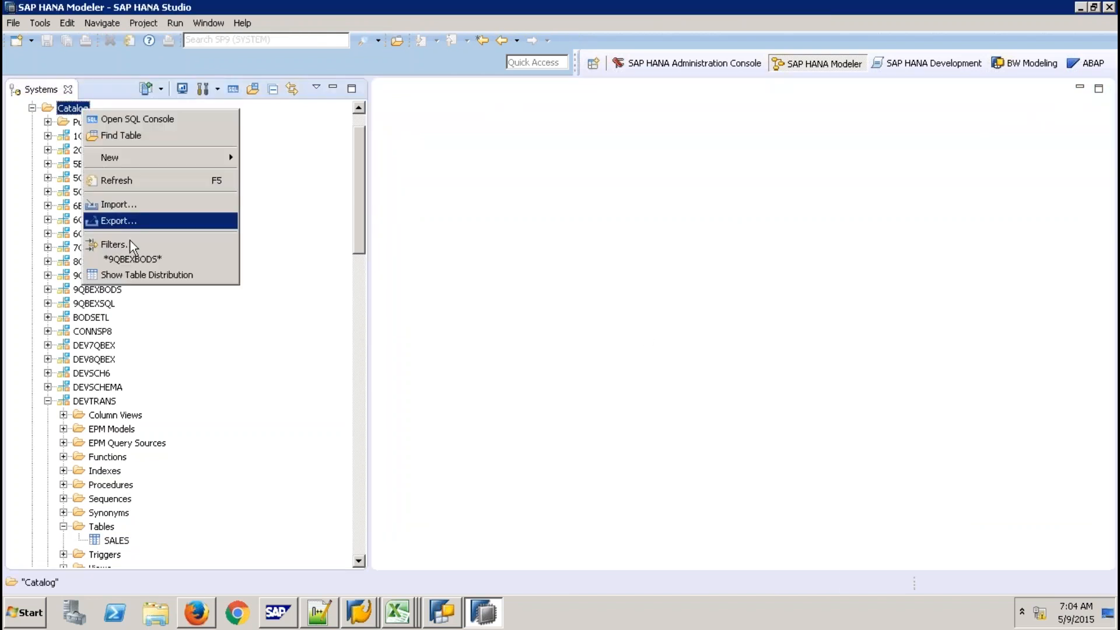
pyautogui.click(130, 241)
pyautogui.write('Q9TRANS')
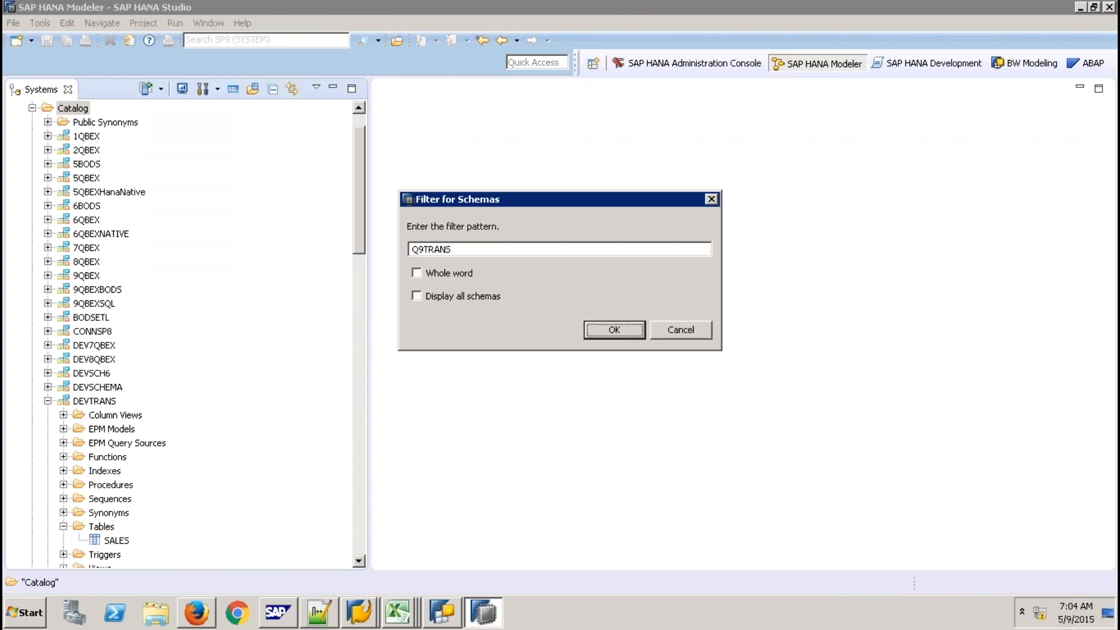
pyautogui.press('Return')
# Preview the data of the Q9TRANS SALES table to confirm its 22 rows, then close it
pyautogui.click(48, 178)
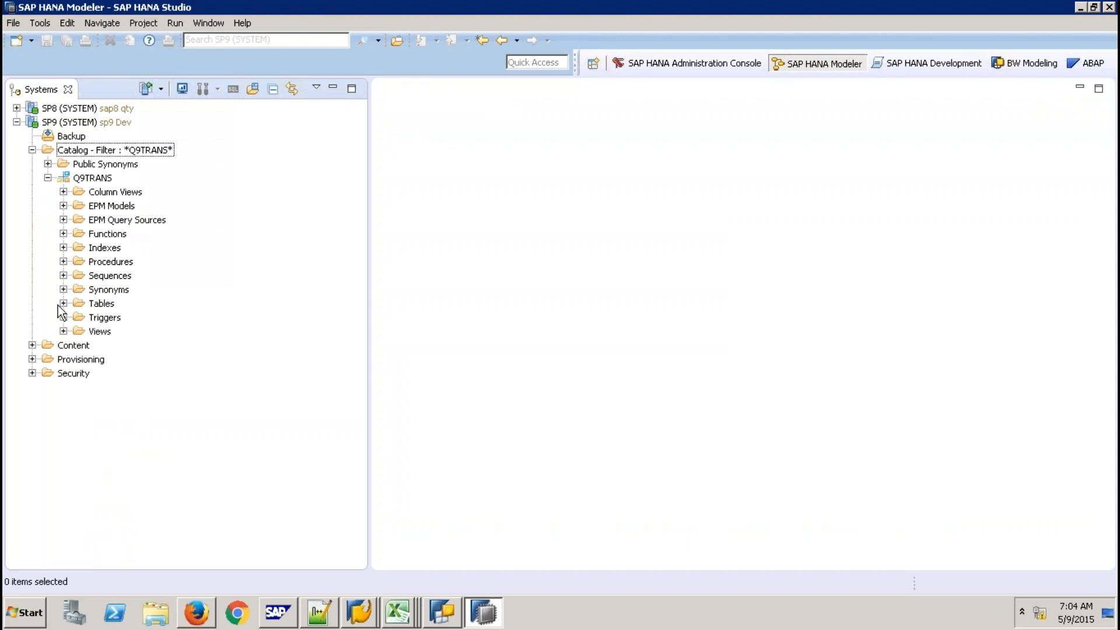
pyautogui.click(63, 304)
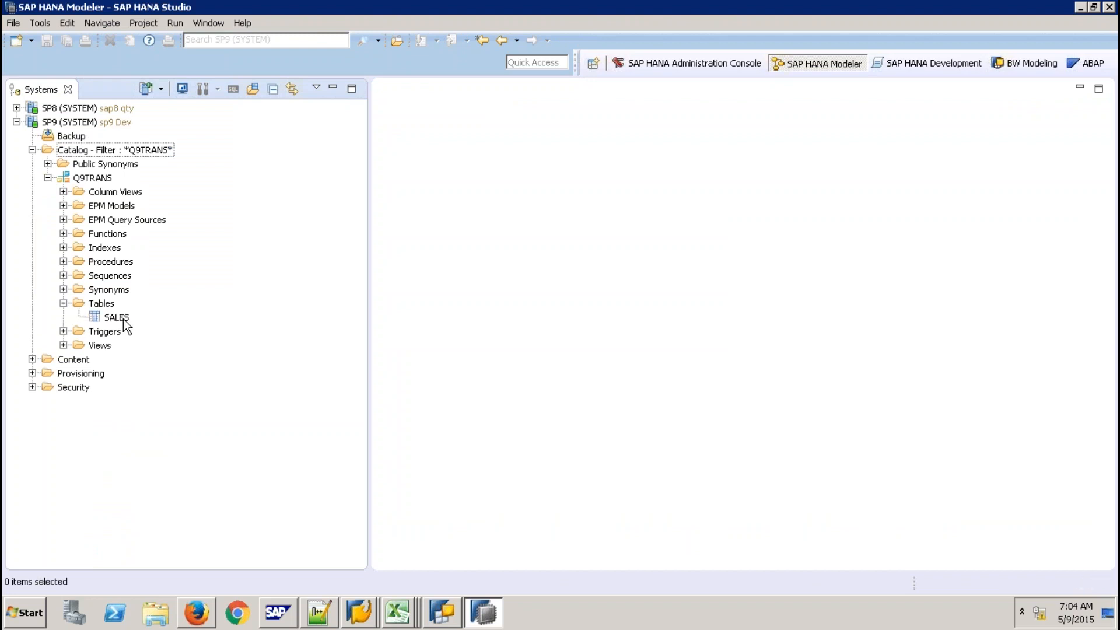
pyautogui.click(117, 318)
pyautogui.rightClick(123, 318)
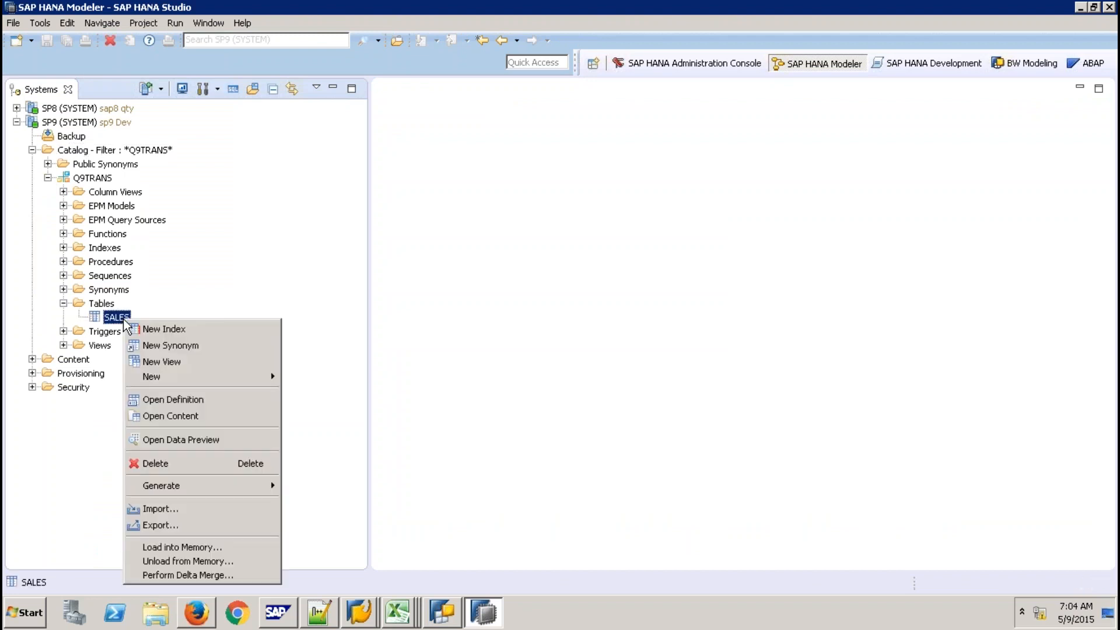
pyautogui.click(196, 439)
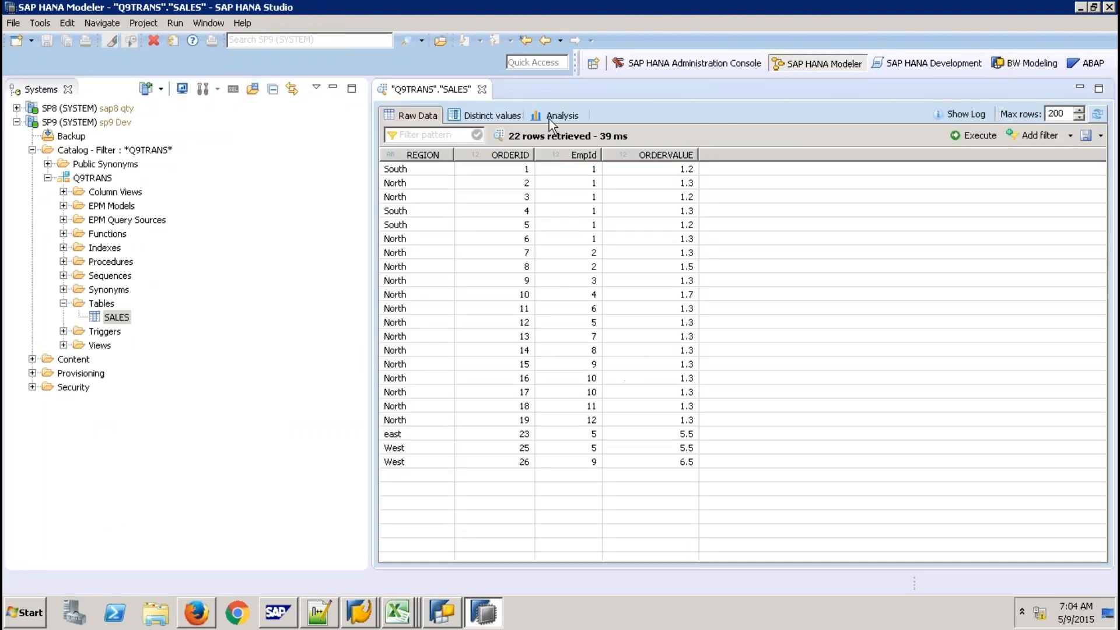
pyautogui.click(483, 89)
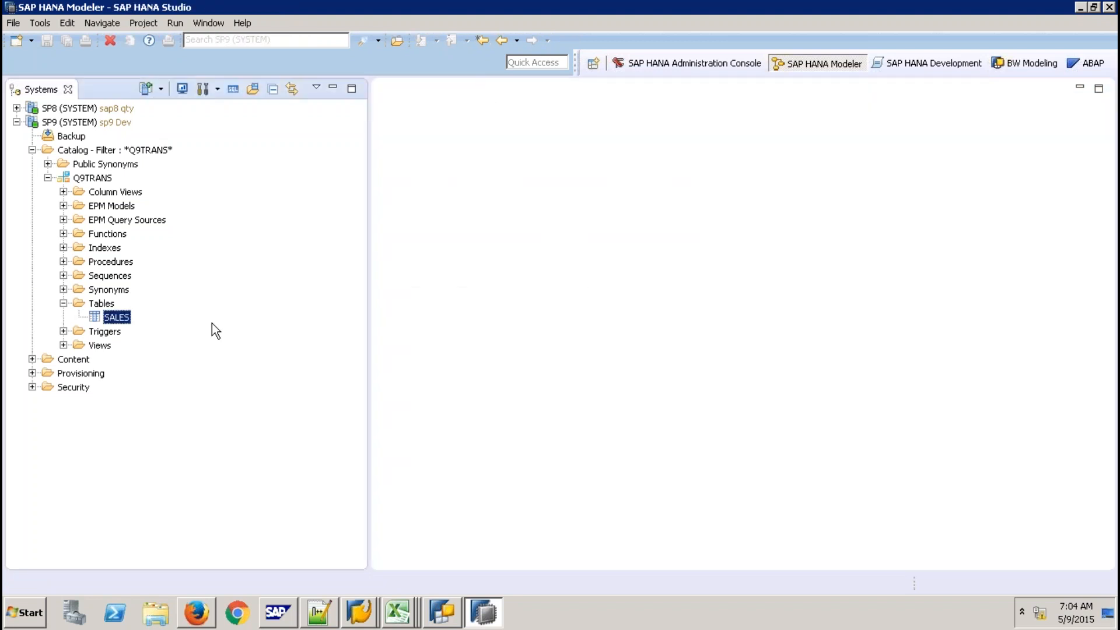
# In a new SP9 console, type GRANT SELECT ON SCHEMA "Q9TRANS" TO "_sys_repo" WITH GRANT OPTION;
pyautogui.click(101, 178)
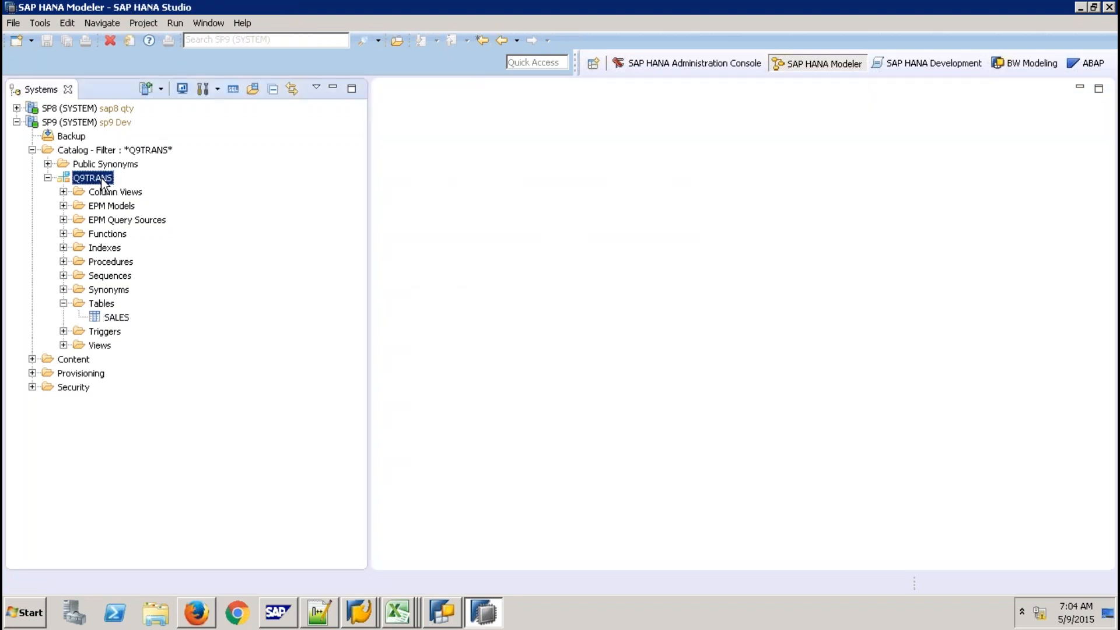
pyautogui.click(116, 153)
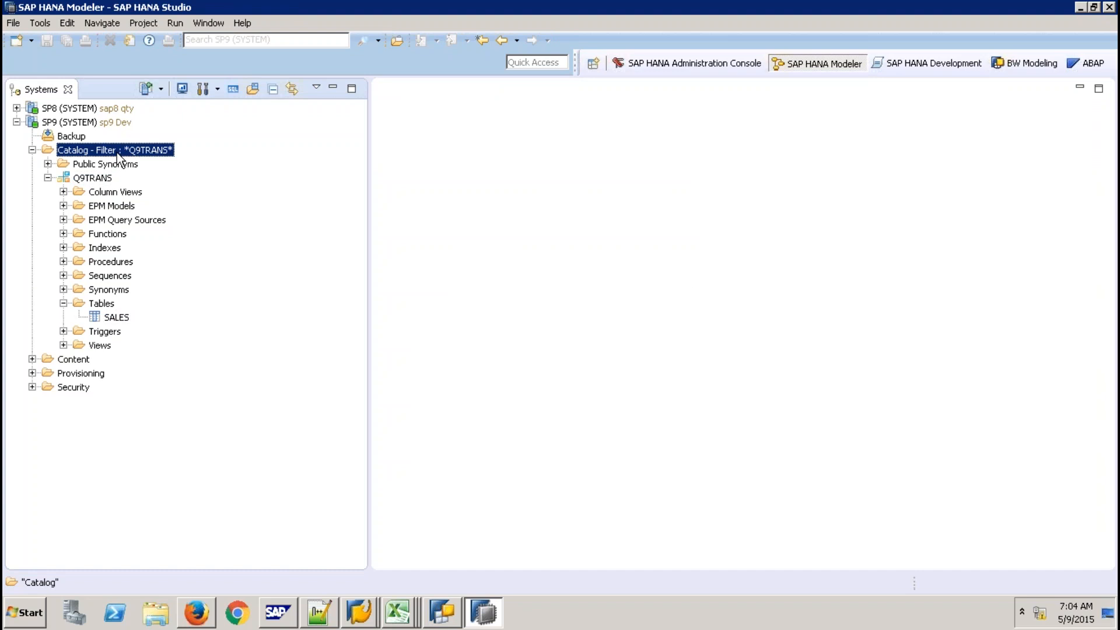
pyautogui.click(233, 89)
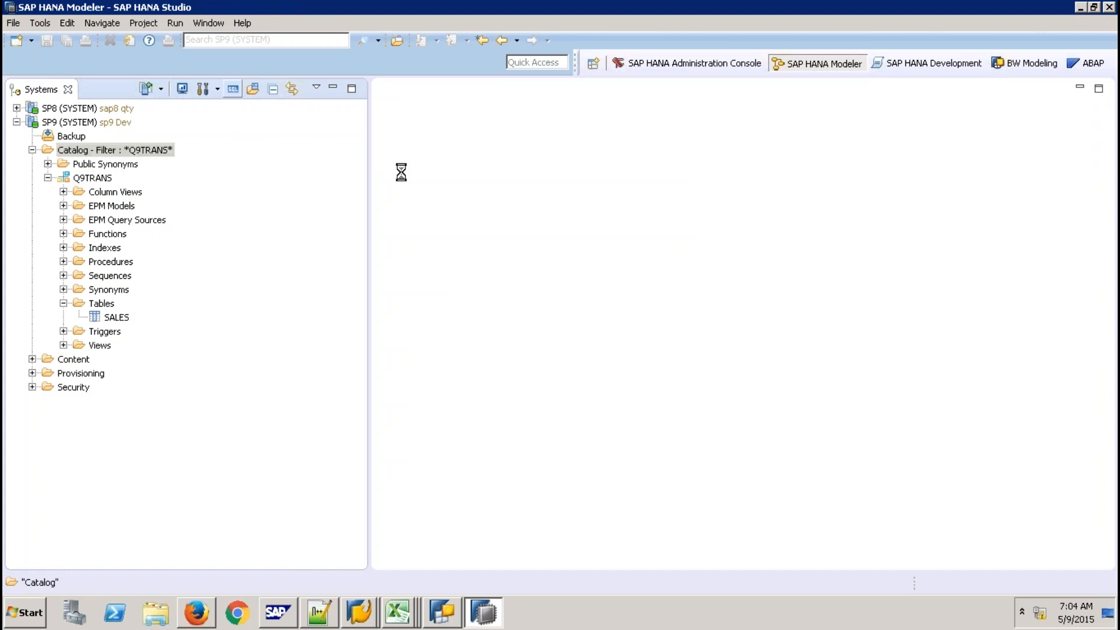
pyautogui.press('Return')
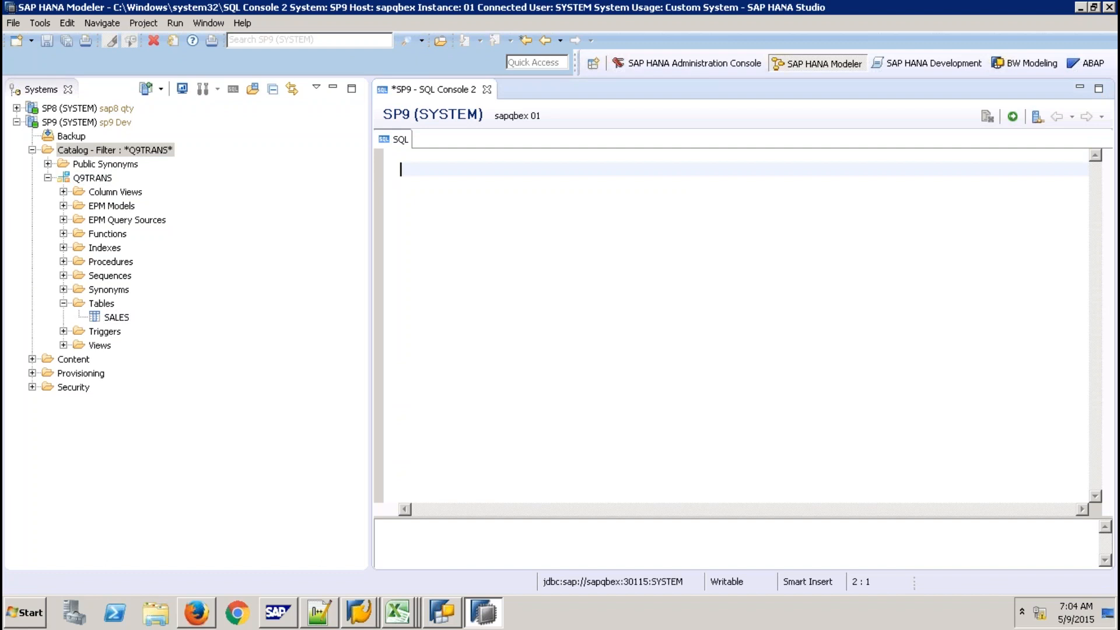
pyautogui.write('GRANT SELECT ON SCHEMA ')
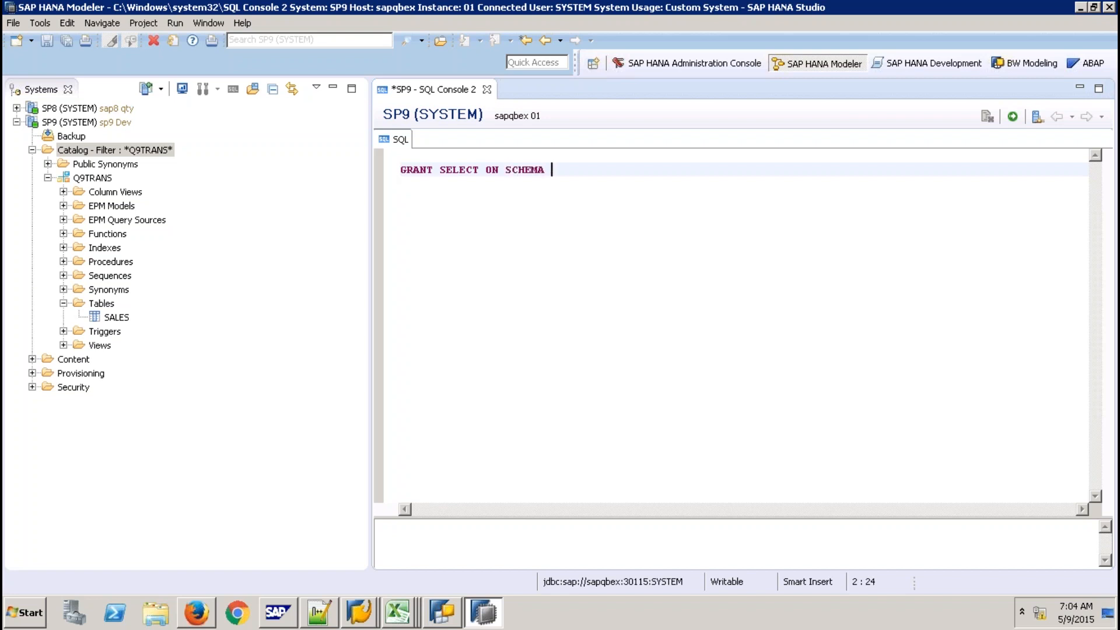
pyautogui.write('"Q9TRANS" TO \'')
pyautogui.press('BackSpace')
pyautogui.write('"_sys_repo" ')
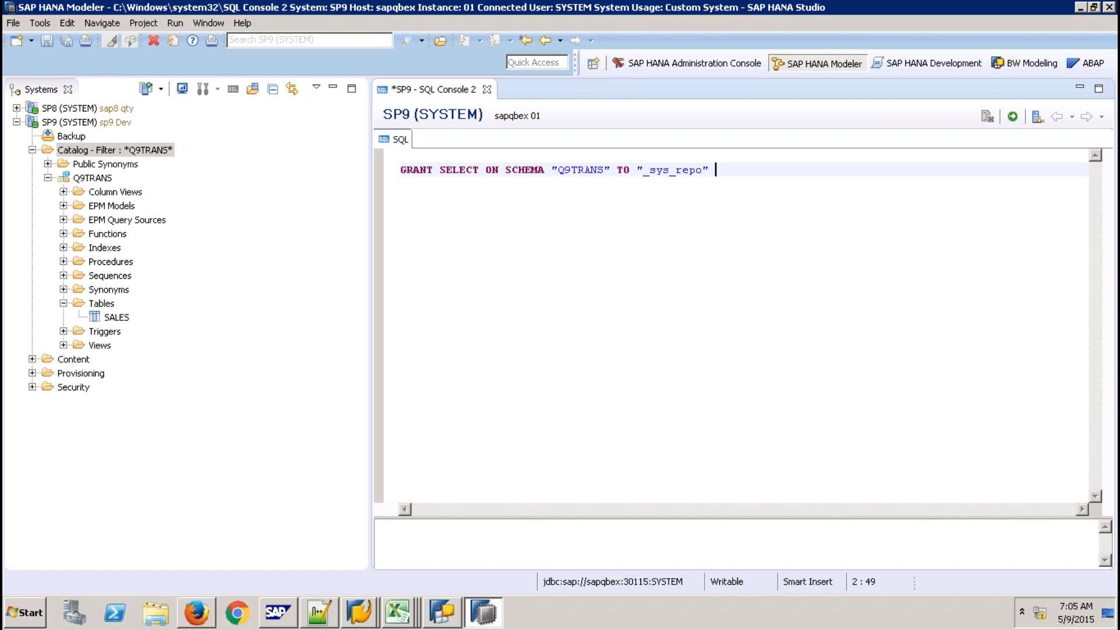
pyautogui.write('WITH GRANT OPTION;')
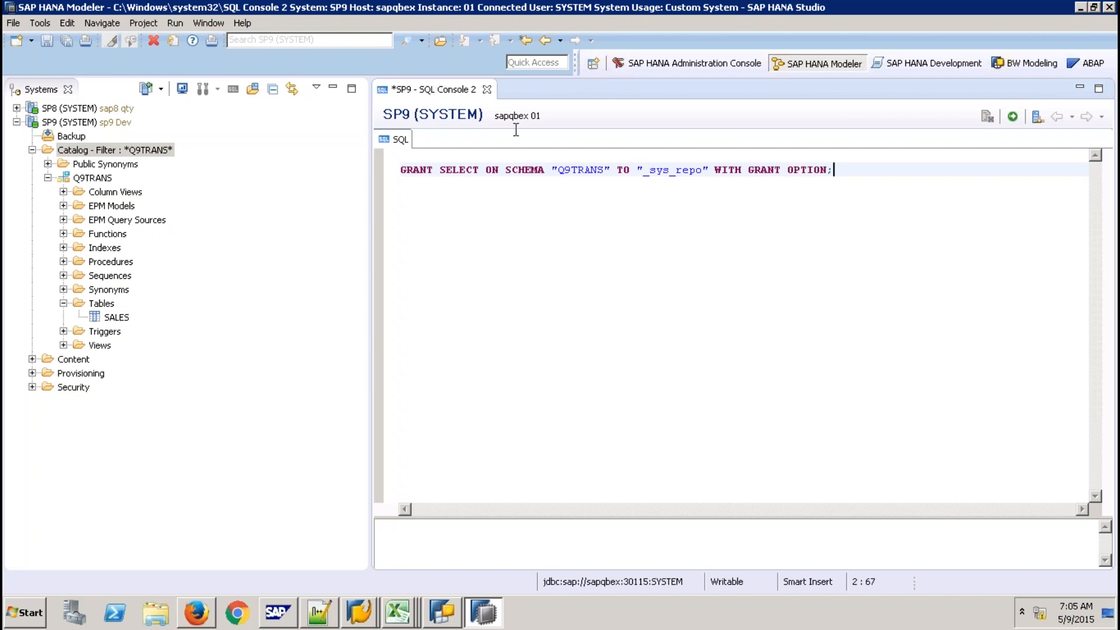
# Run the grant, correct the user name to uppercase "_SYS_REPO", rerun it, and close the console
pyautogui.click(1013, 119)
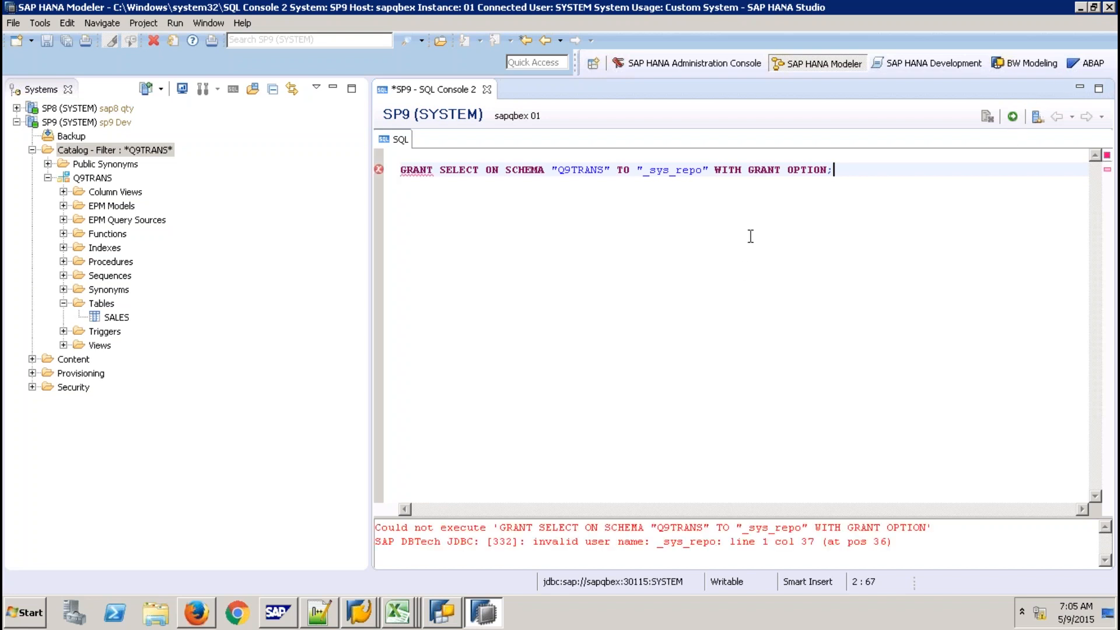
pyautogui.click(703, 171)
pyautogui.press('BackSpace')
pyautogui.press('BackSpace')
pyautogui.press('BackSpace')
pyautogui.press('BackSpace')
pyautogui.press('BackSpace')
pyautogui.press('BackSpace')
pyautogui.press('BackSpace')
pyautogui.press('BackSpace')
pyautogui.press('BackSpace')
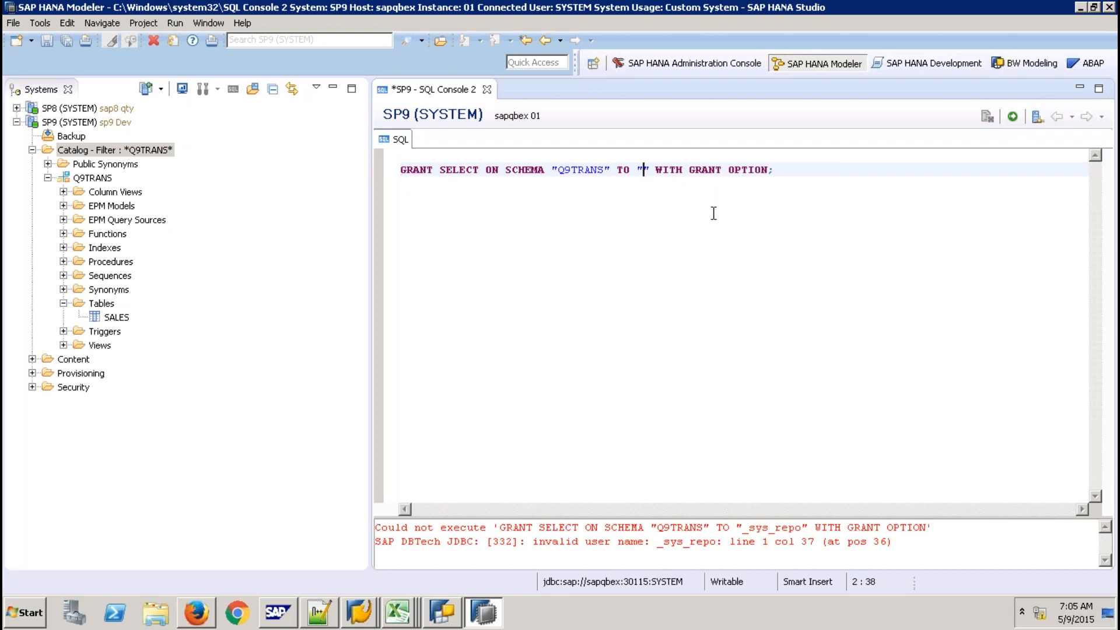
pyautogui.write('-')
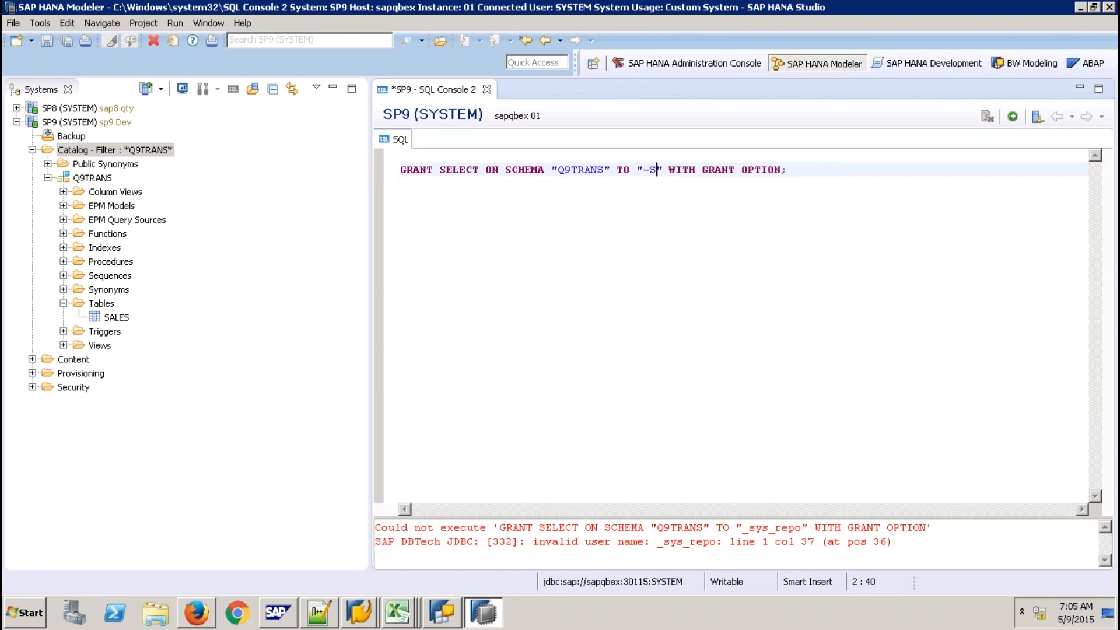
pyautogui.press('BackSpace')
pyautogui.write('_SYS_')
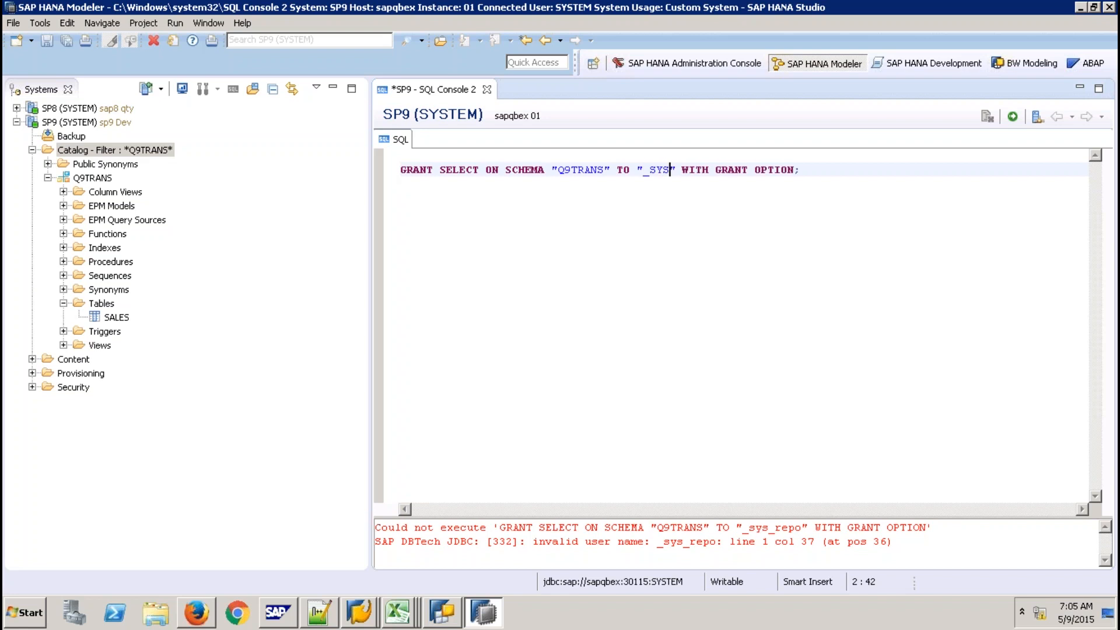
pyautogui.write('REPO')
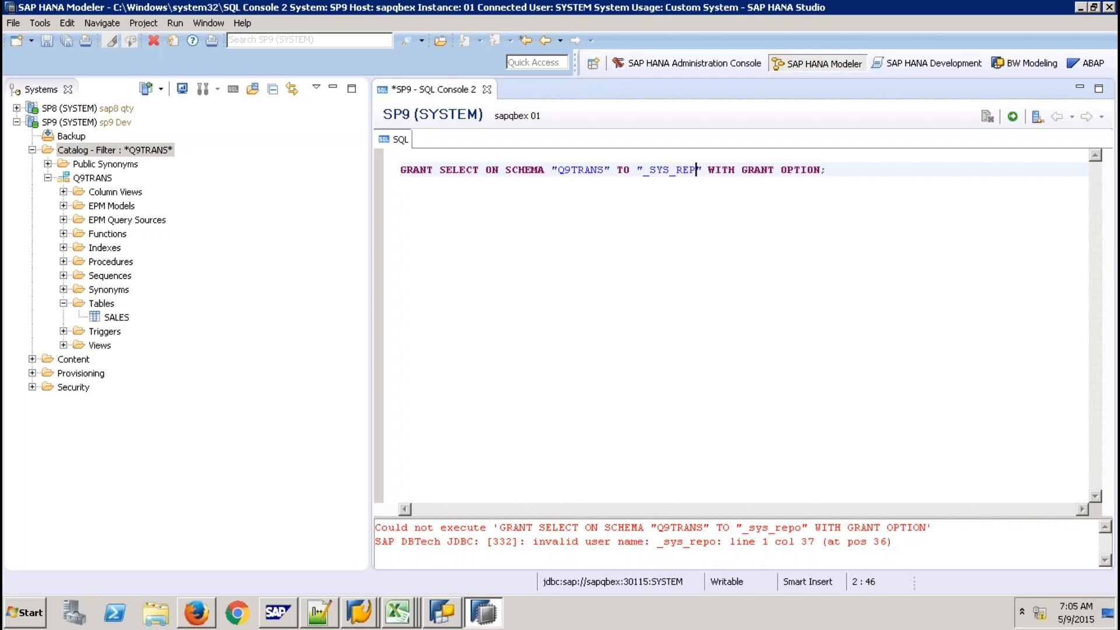
pyautogui.click(1015, 116)
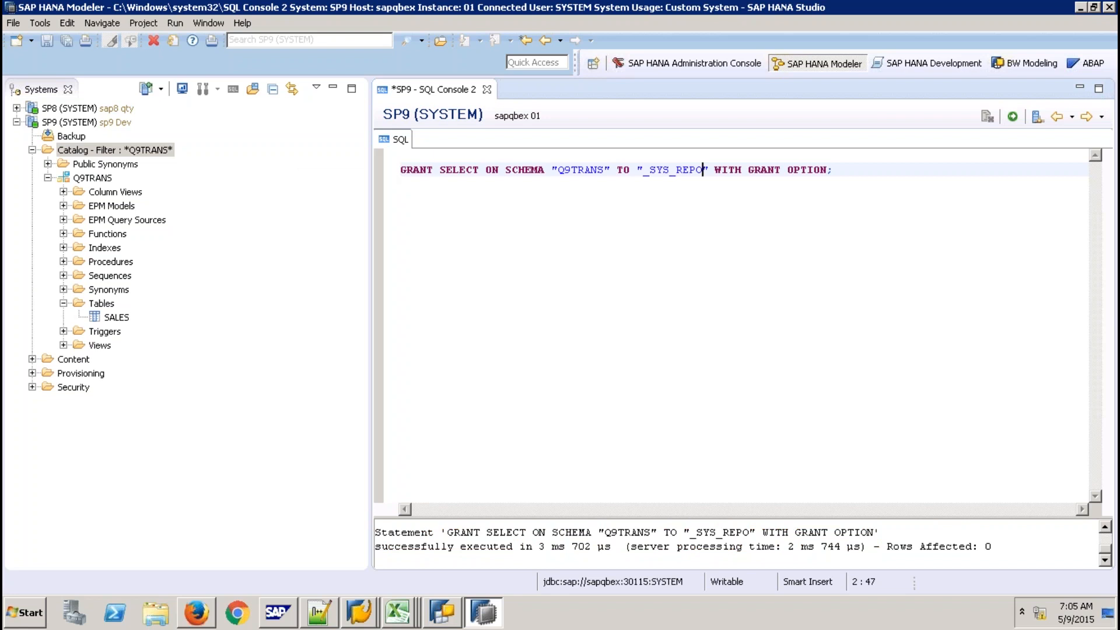
pyautogui.click(487, 89)
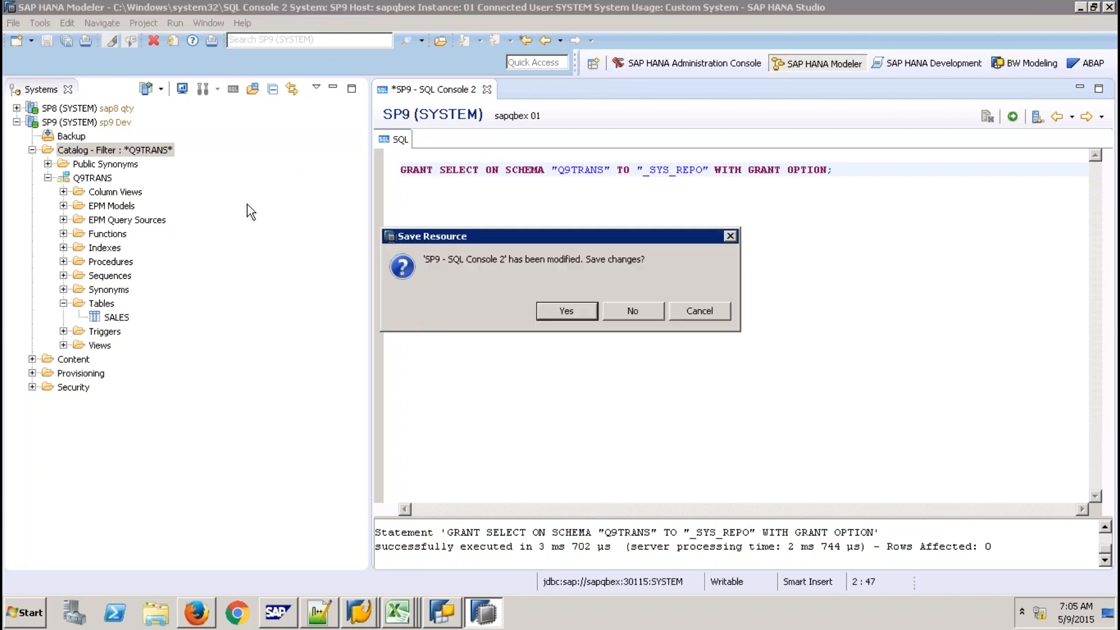
# Discard the console changes and create content package Q9PKTRANS with description Q9PKTRANS
pyautogui.click(632, 311)
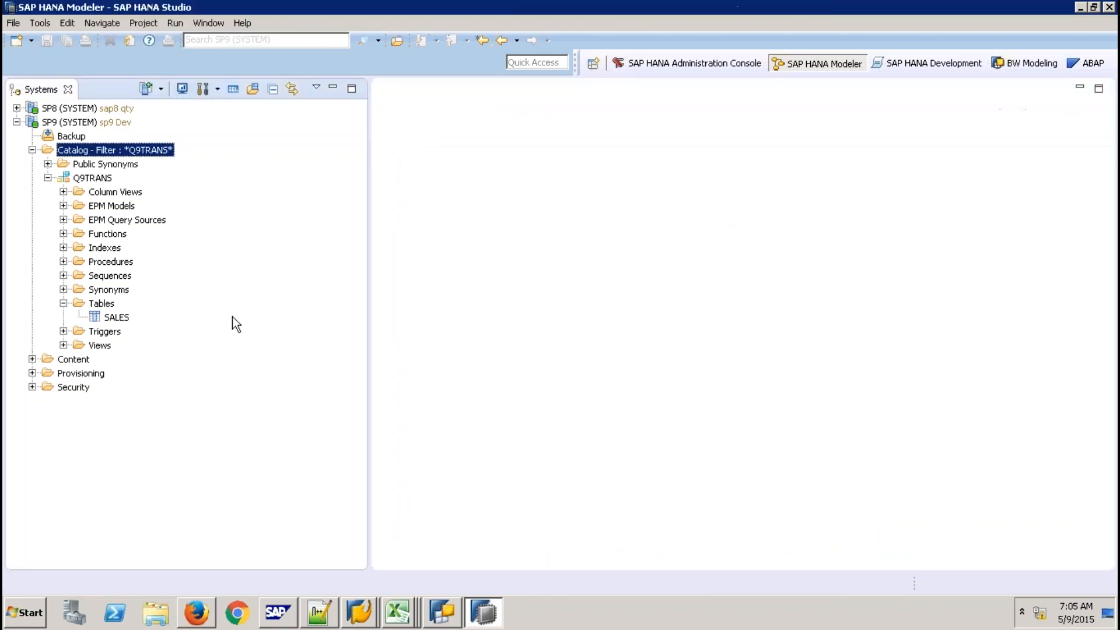
pyautogui.rightClick(81, 360)
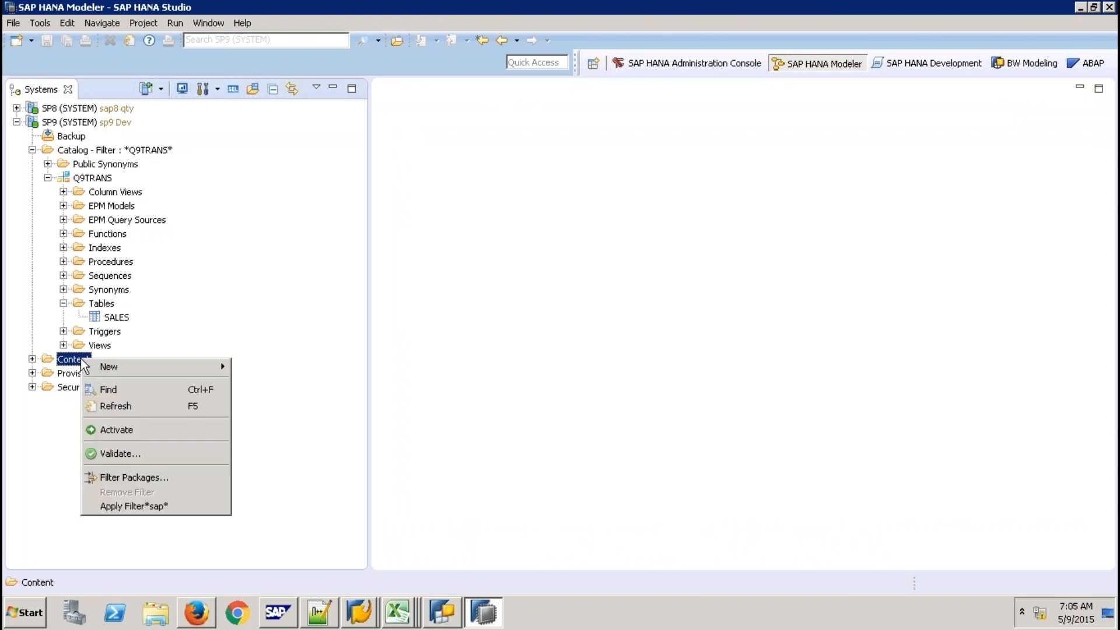
pyautogui.moveTo(152, 369)
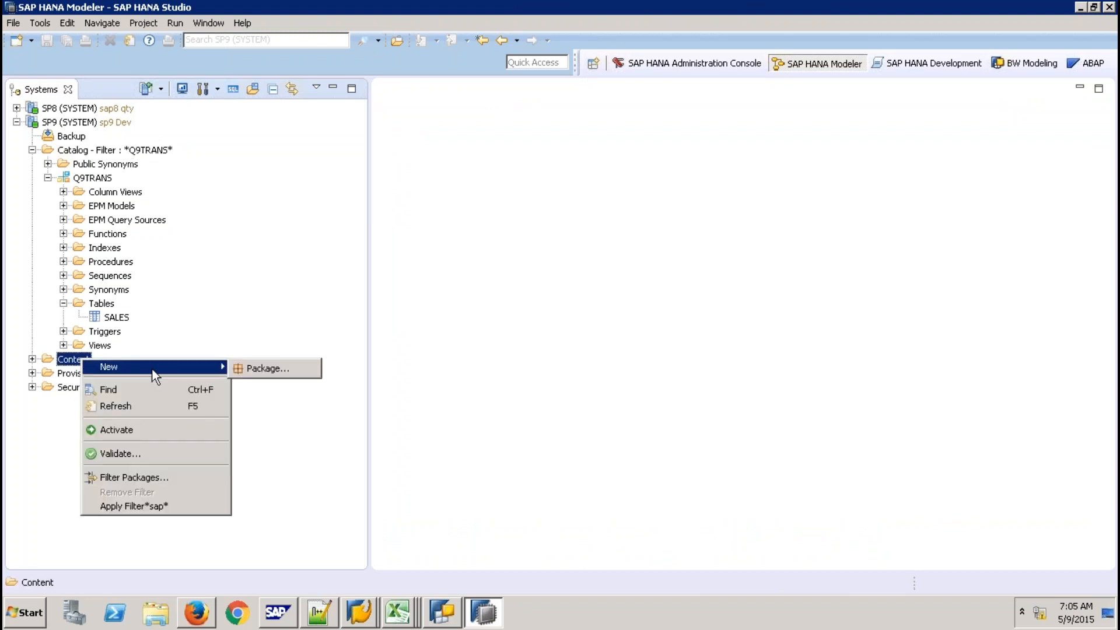
pyautogui.click(258, 372)
pyautogui.write('Q')
pyautogui.press('BackSpace')
pyautogui.write('Q9')
pyautogui.press('BackSpace')
pyautogui.press('BackSpace')
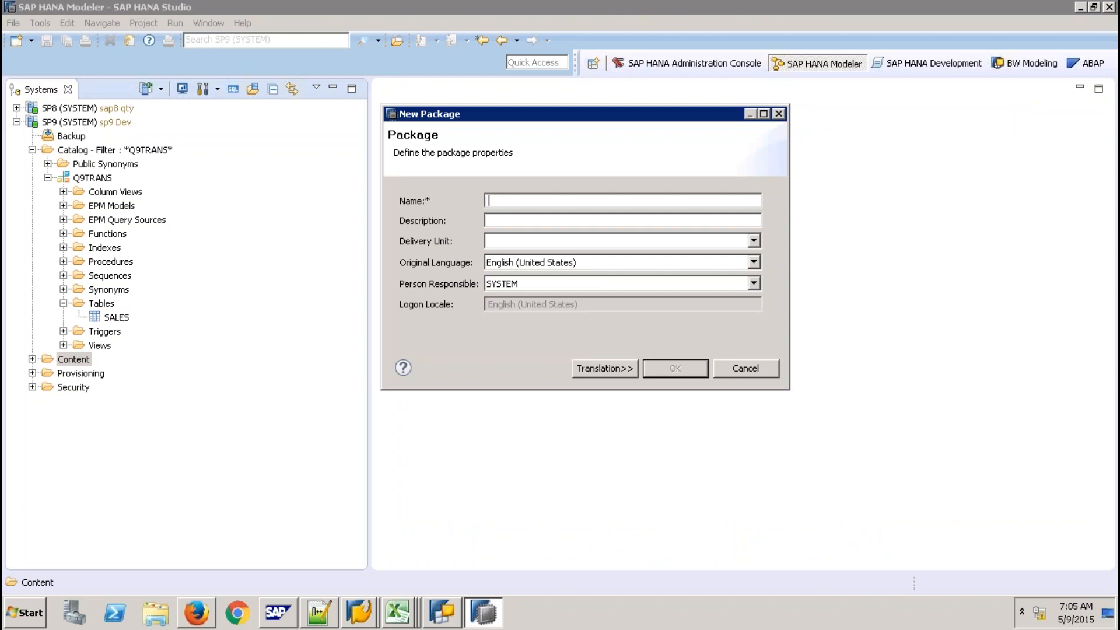
pyautogui.write('Q9PKTRANS')
pyautogui.press('Tab')
pyautogui.write('Q9PKTRANS')
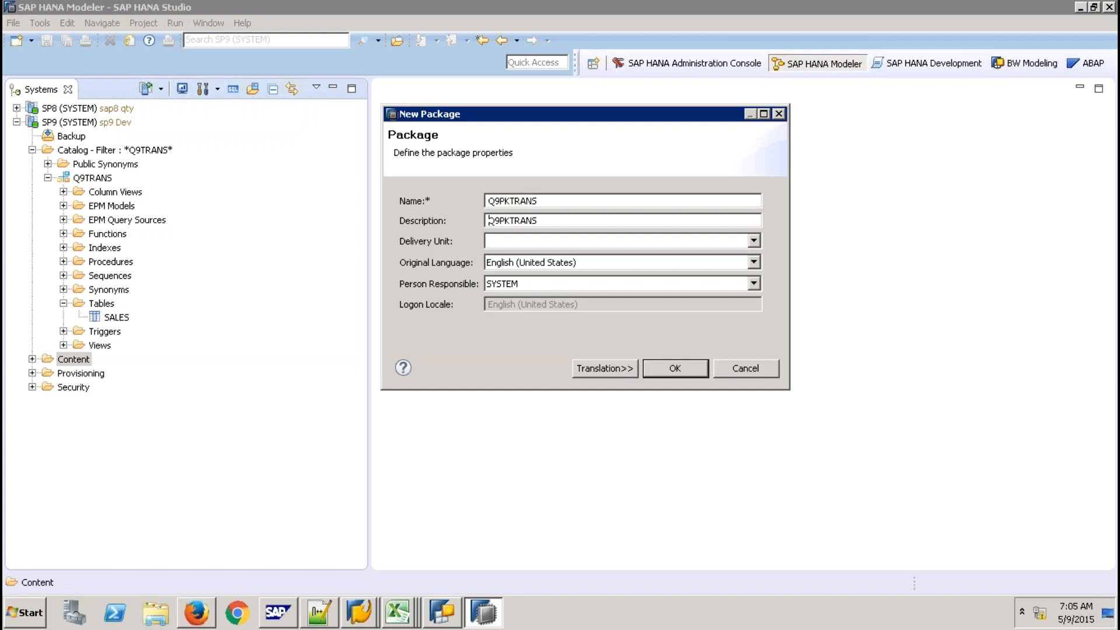
pyautogui.click(693, 367)
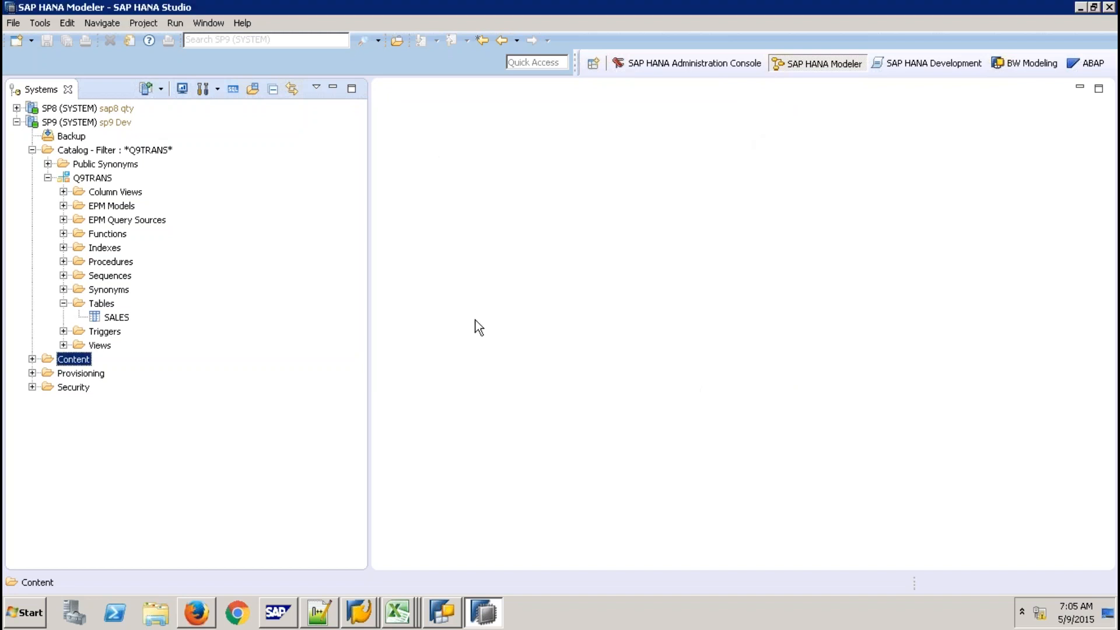
# Filter the Content folder to Q9PKTRANS, expand it and select the package
pyautogui.rightClick(67, 361)
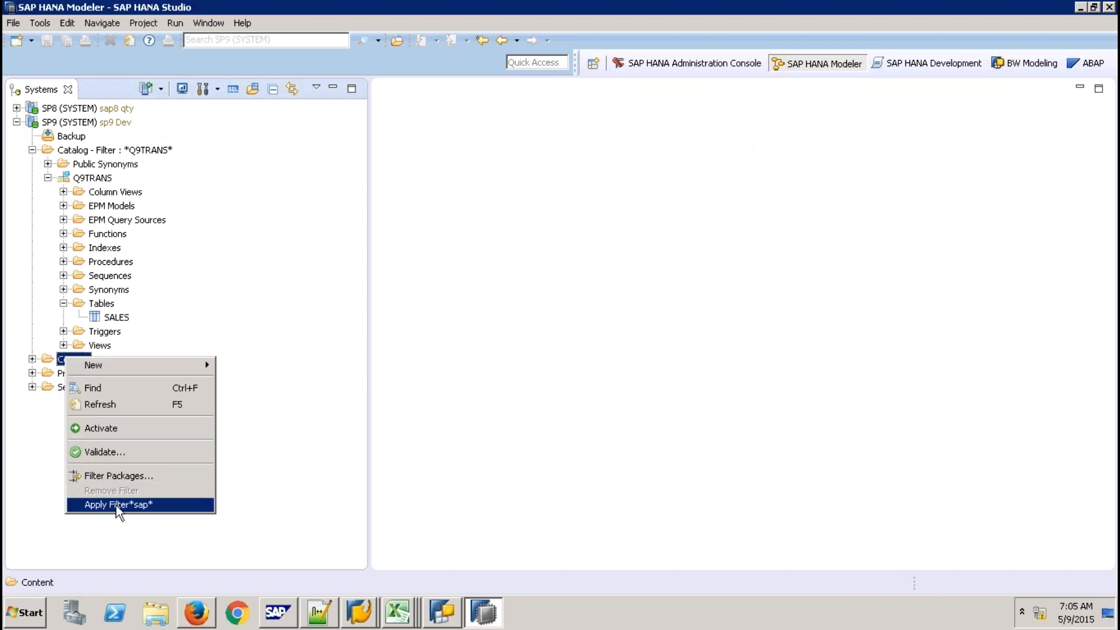
pyautogui.click(131, 477)
pyautogui.write('Q9PKTRANS')
pyautogui.press('Return')
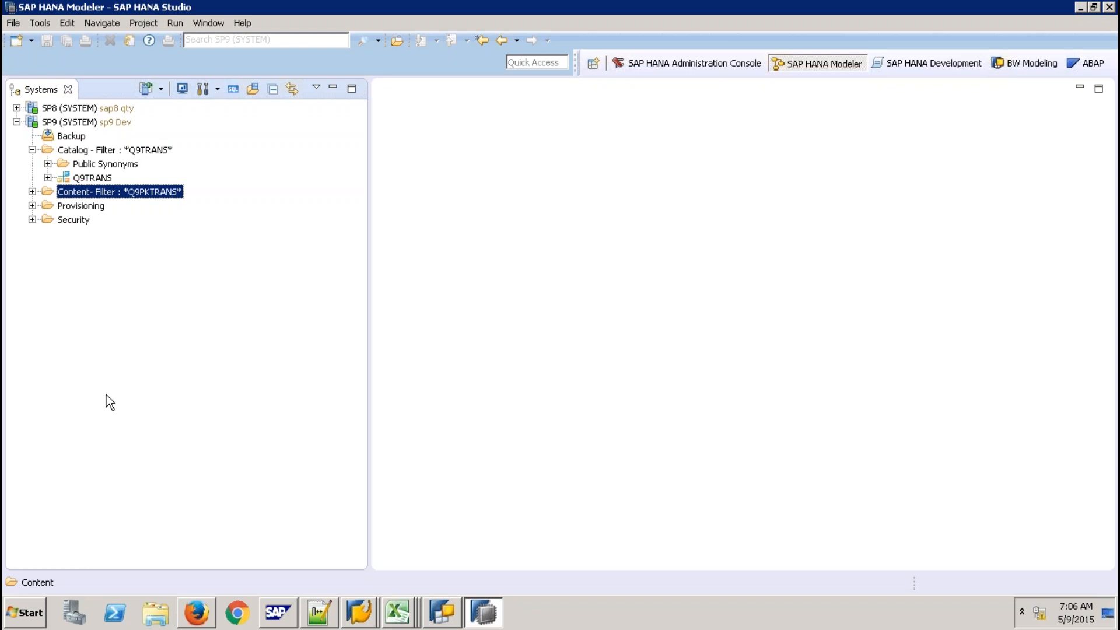
pyautogui.click(32, 192)
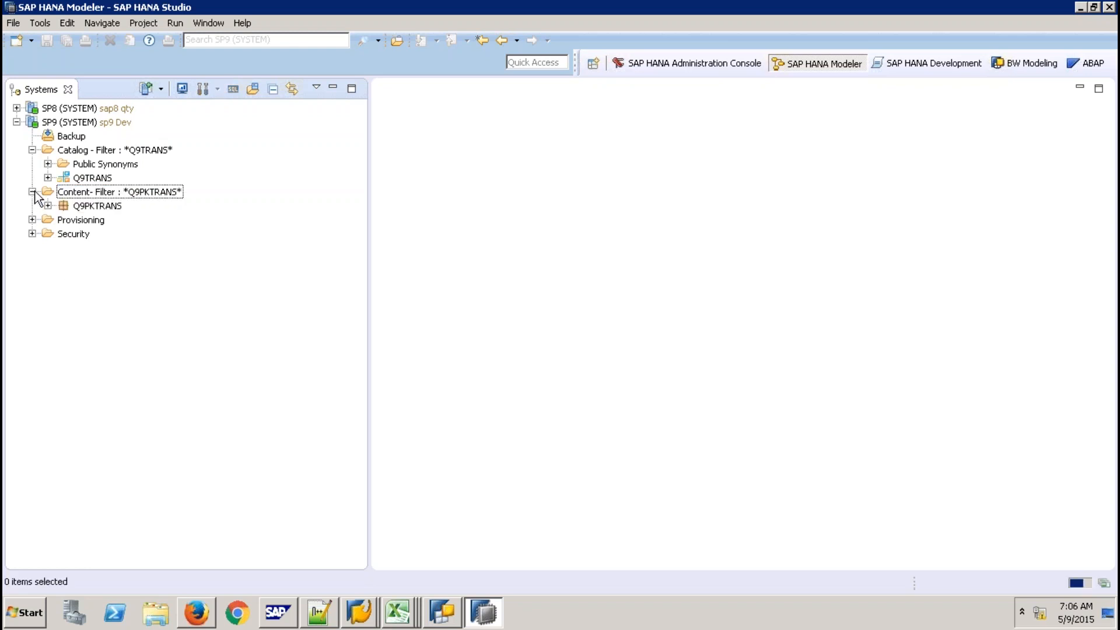
pyautogui.click(112, 206)
# Create a new analytic view named ZAV_SALES under the Q9PKTRANS package
pyautogui.rightClick(113, 207)
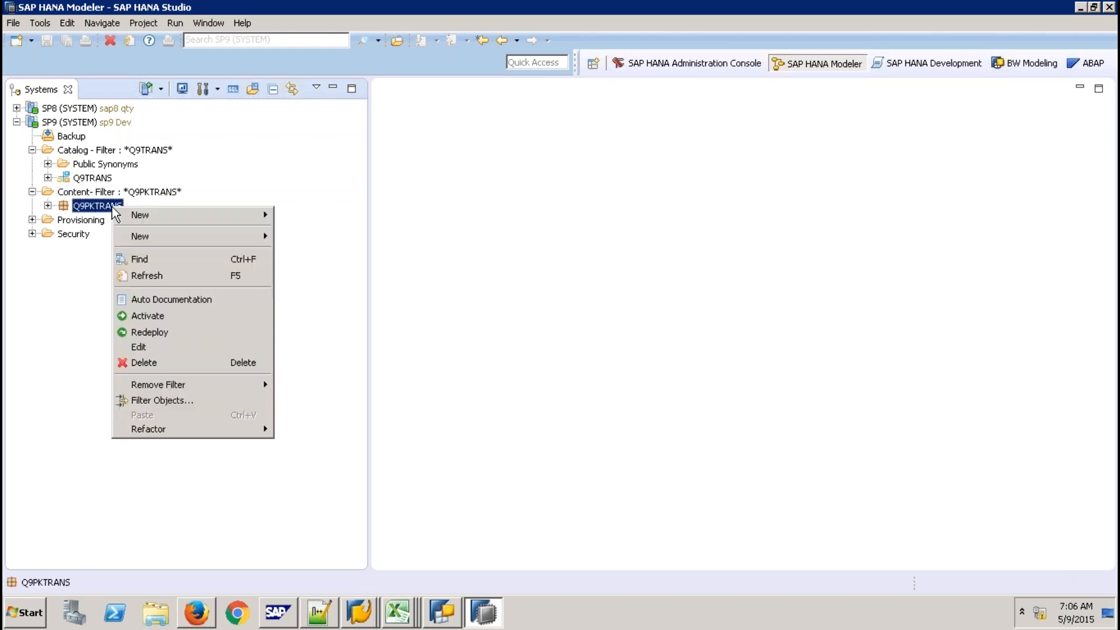
pyautogui.moveTo(190, 236)
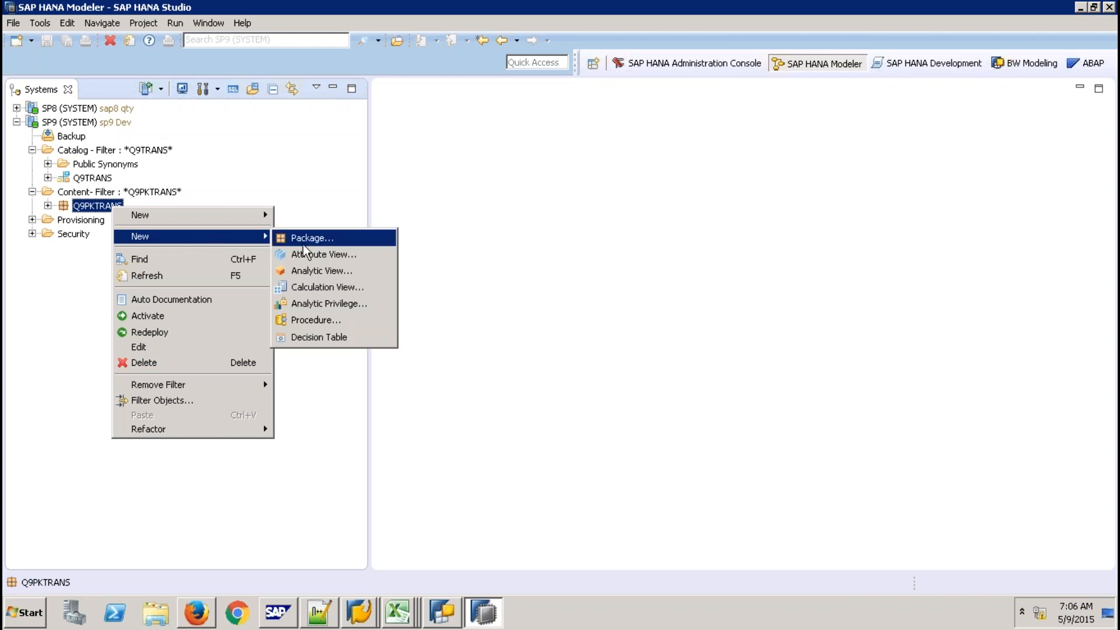
pyautogui.click(326, 270)
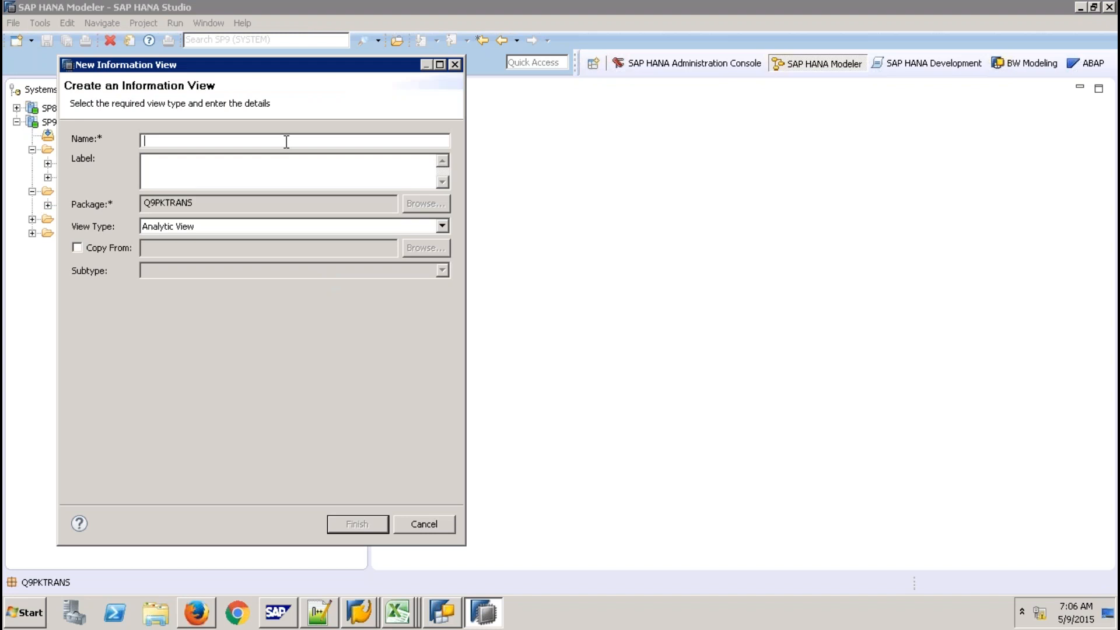
pyautogui.write('ZAV_SALES')
pyautogui.click(365, 521)
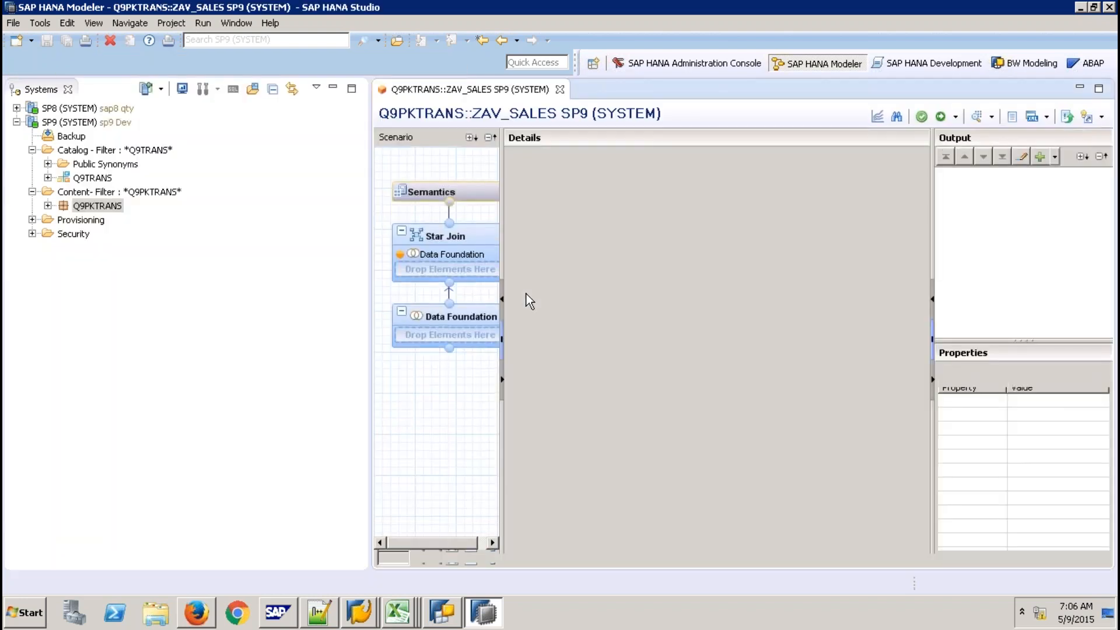
# Add the SALES table from schema Q9TRANS to the view's Data Foundation
pyautogui.click(469, 319)
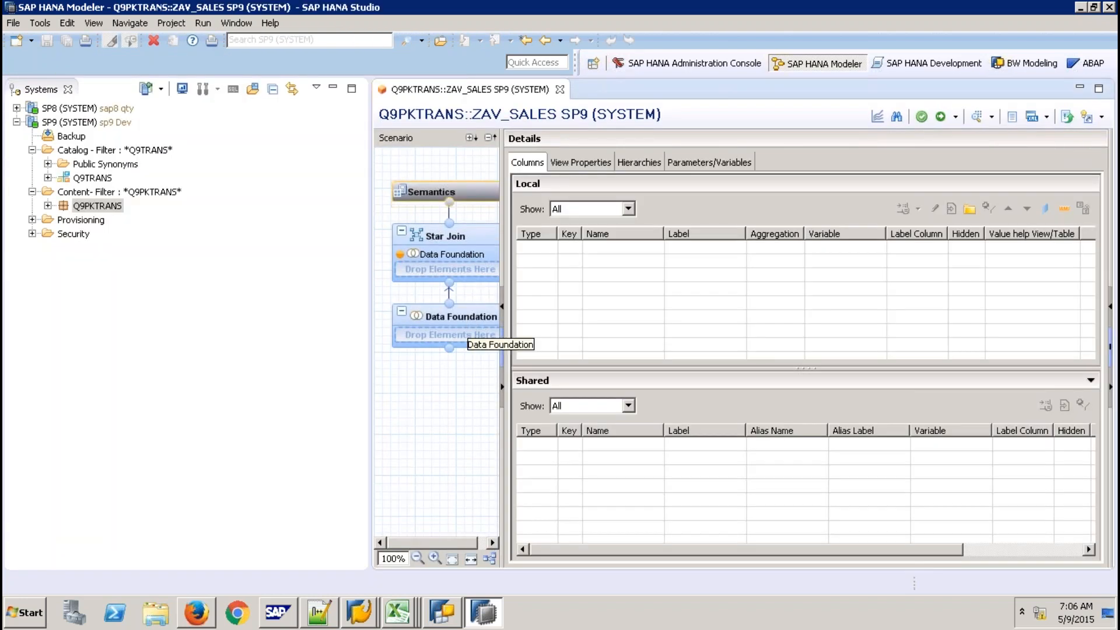
pyautogui.click(467, 320)
pyautogui.rightClick(603, 273)
pyautogui.click(636, 280)
pyautogui.write('SALES')
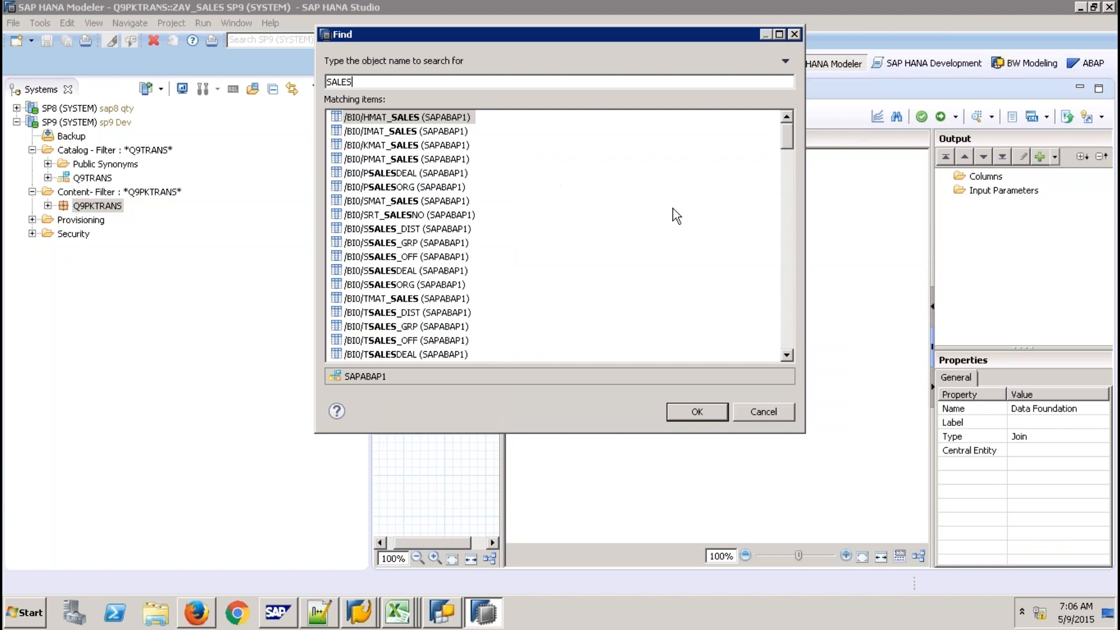
pyautogui.click(789, 212)
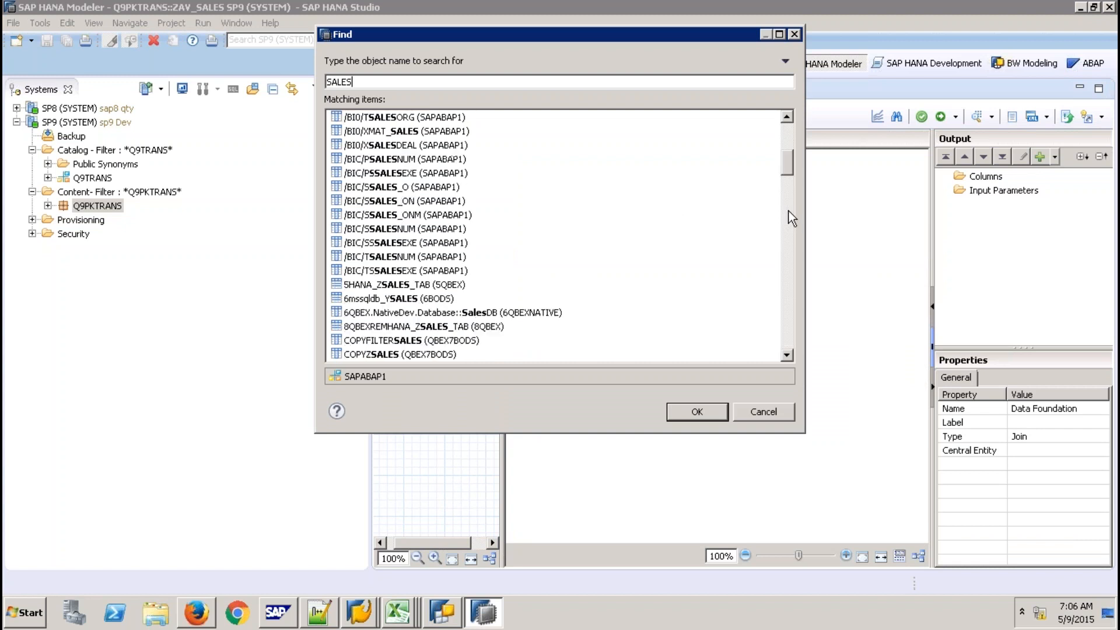
pyautogui.click(785, 252)
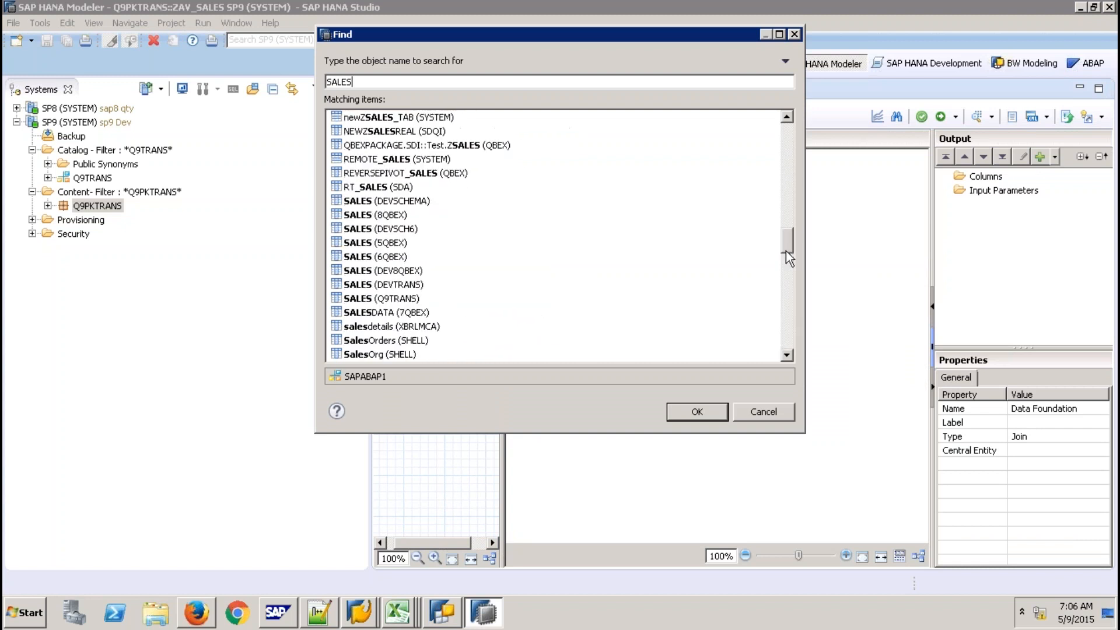
pyautogui.click(399, 299)
pyautogui.click(687, 413)
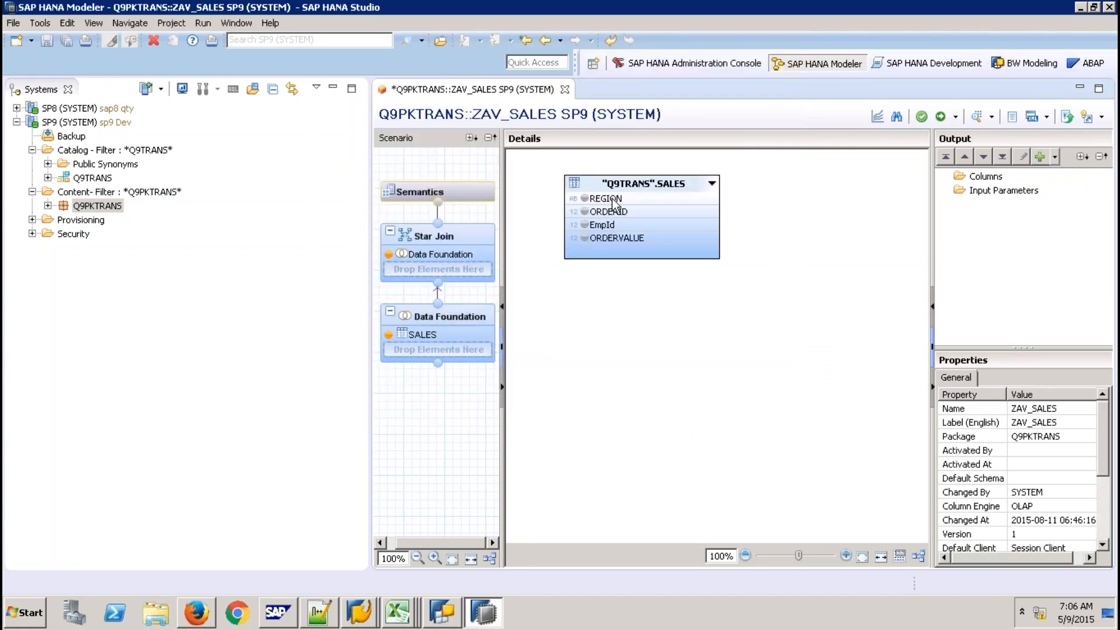
# Add all four SALES columns (REGION, ORDERID, EmpId, ORDERVALUE) to the view output
pyautogui.keyDown('shift'); pyautogui.click(635, 240); pyautogui.keyUp('shift')
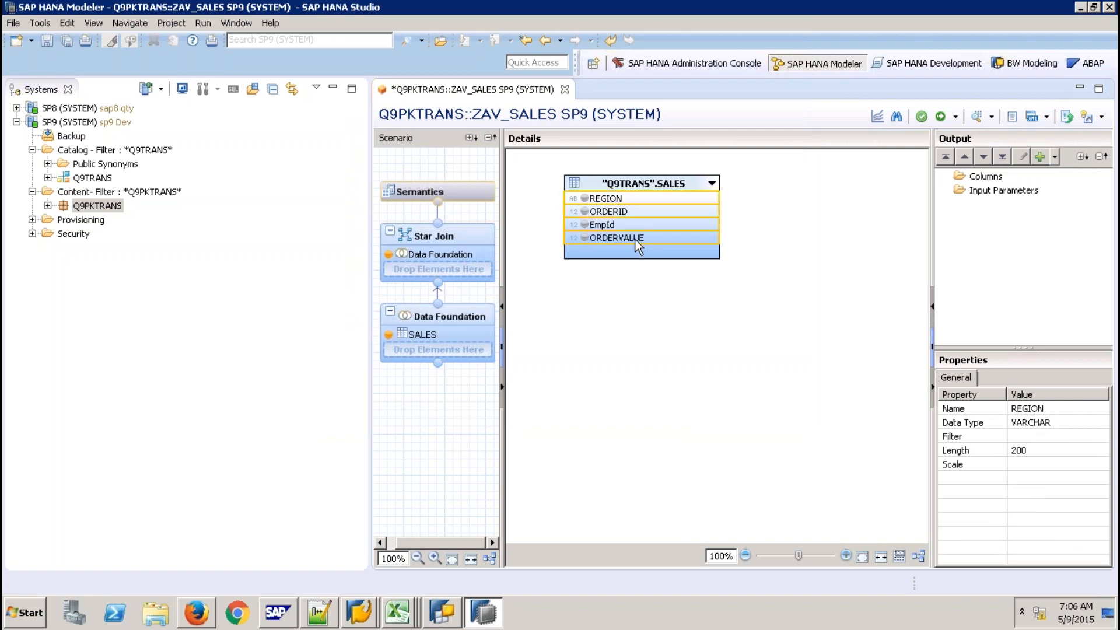
pyautogui.rightClick(636, 239)
pyautogui.click(653, 248)
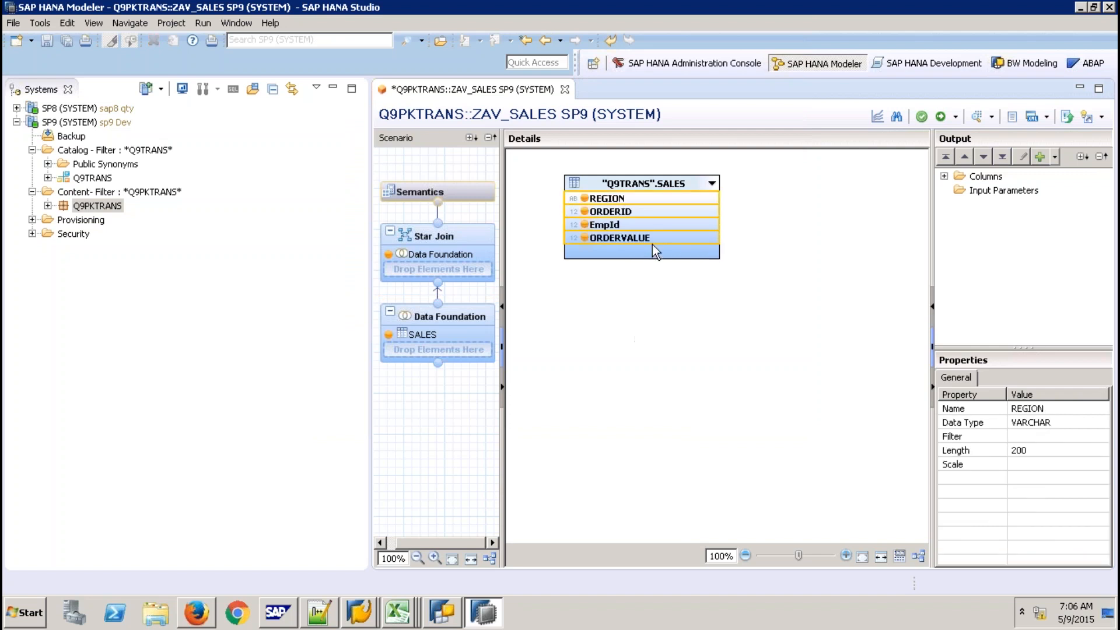
pyautogui.click(462, 191)
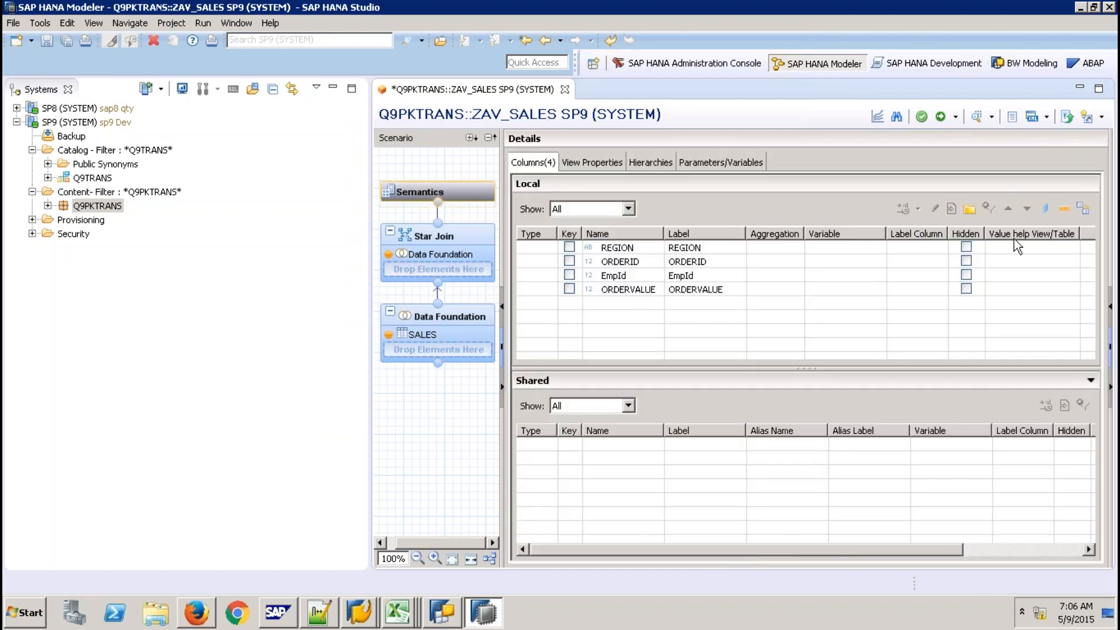
# Auto-assign semantics, set ORDERID and EmpId to Attribute, then save and activate ZAV_SALES
pyautogui.click(1083, 209)
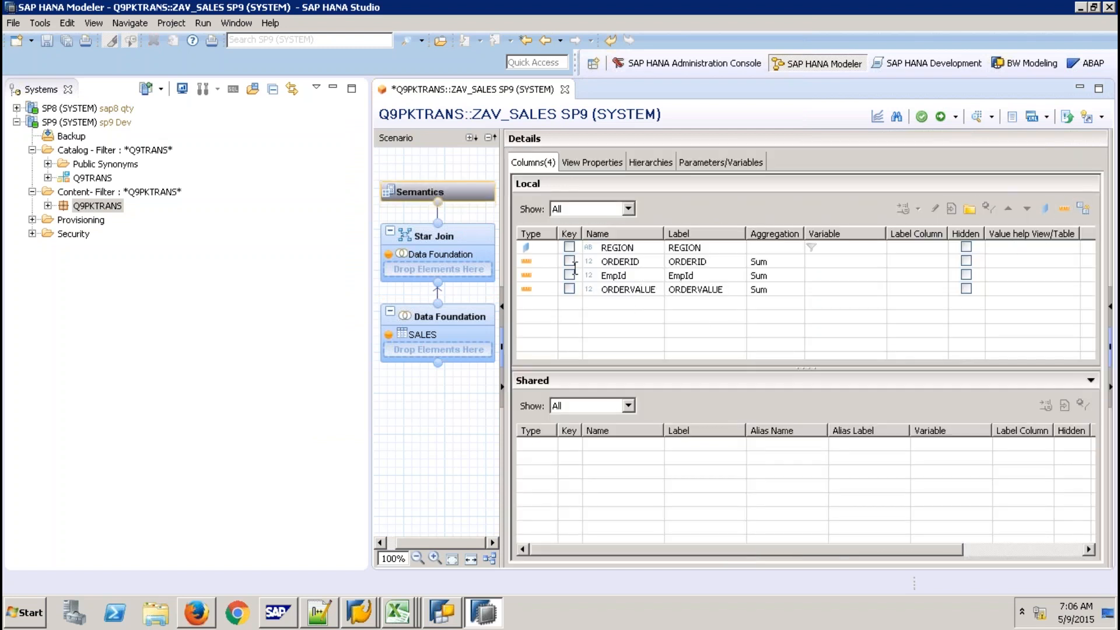
pyautogui.click(546, 262)
pyautogui.click(549, 262)
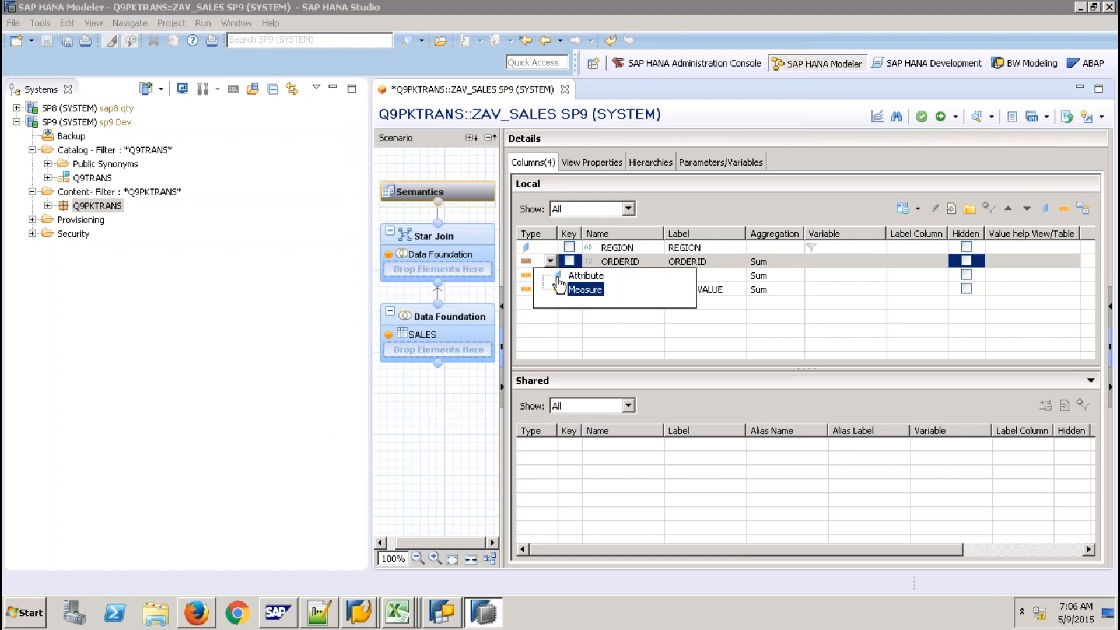
pyautogui.click(569, 273)
pyautogui.click(547, 276)
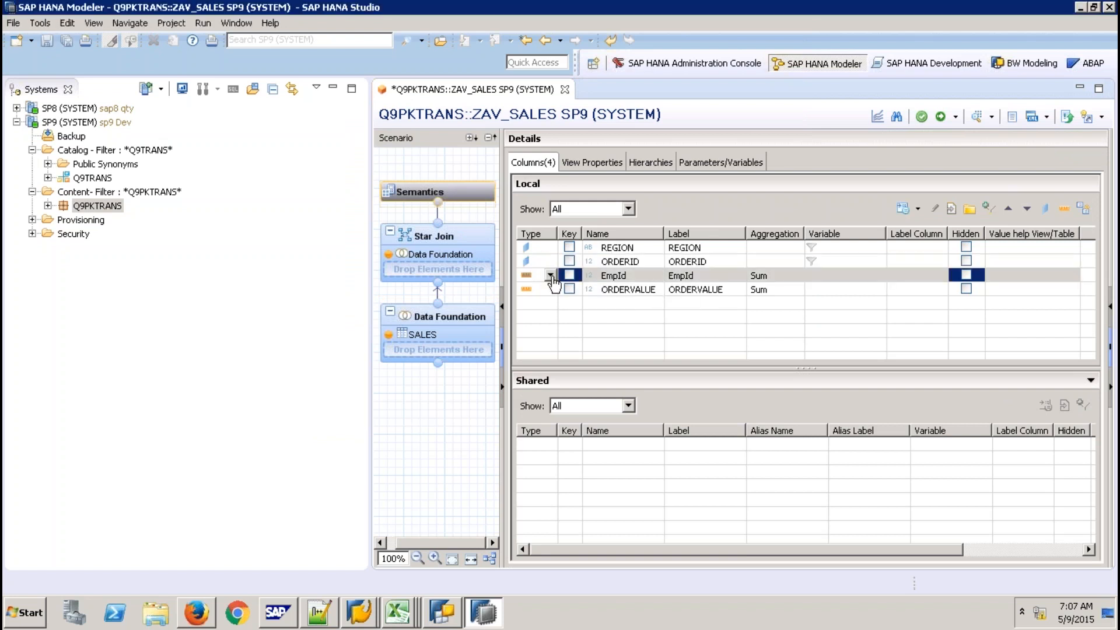
pyautogui.click(550, 275)
pyautogui.click(581, 290)
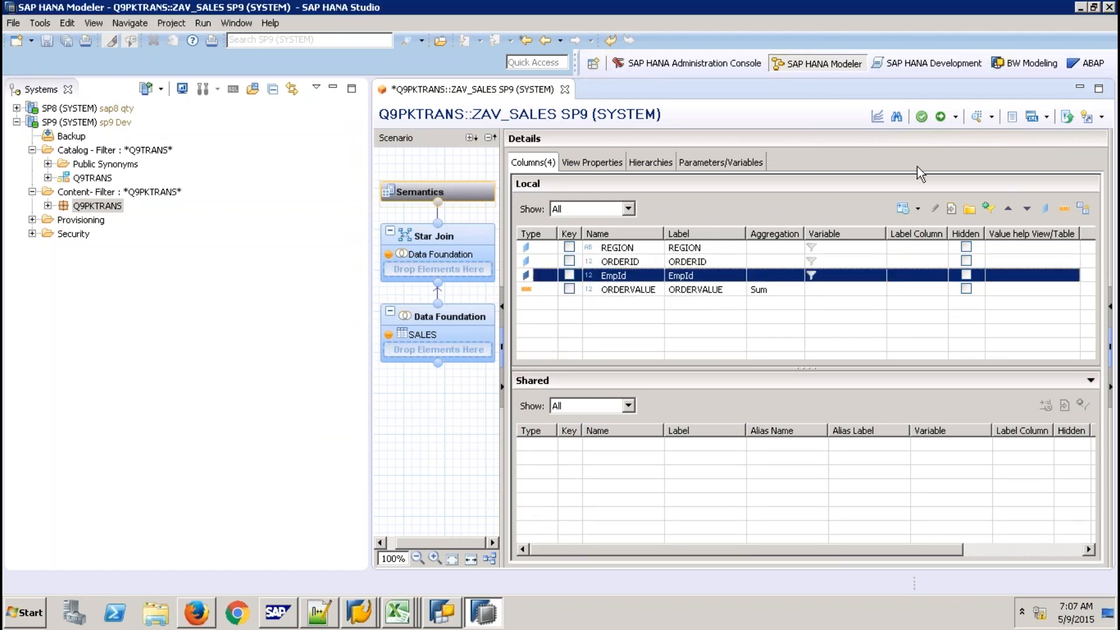
pyautogui.click(941, 116)
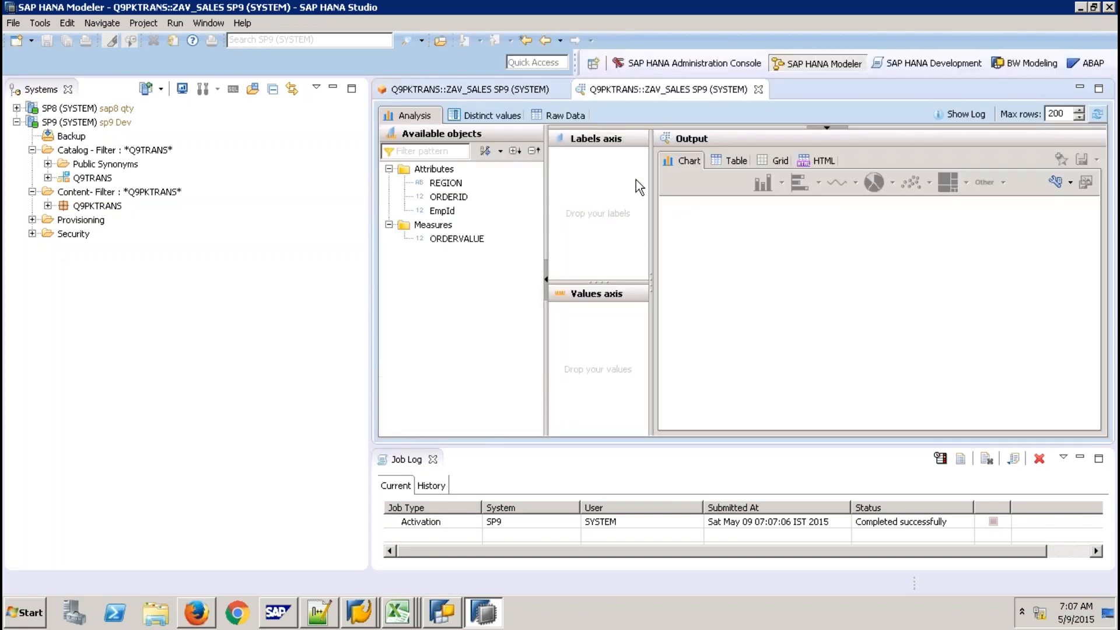
# View ZAV_SALES raw data (22 rows), then close the preview, view editor and Job Log
pyautogui.click(565, 114)
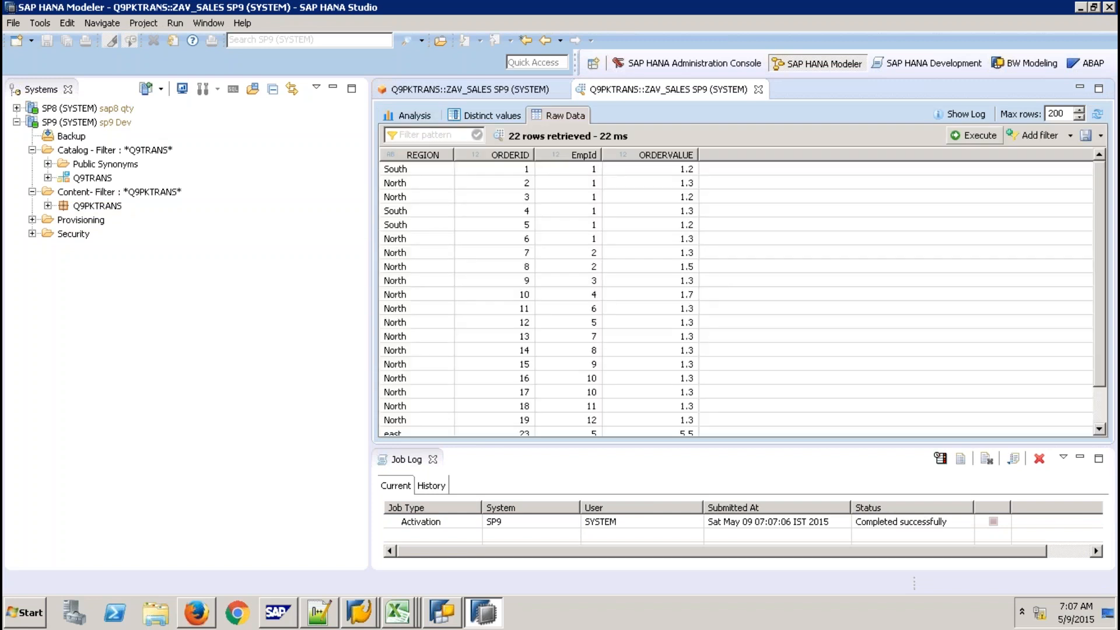
pyautogui.click(757, 89)
pyautogui.click(561, 90)
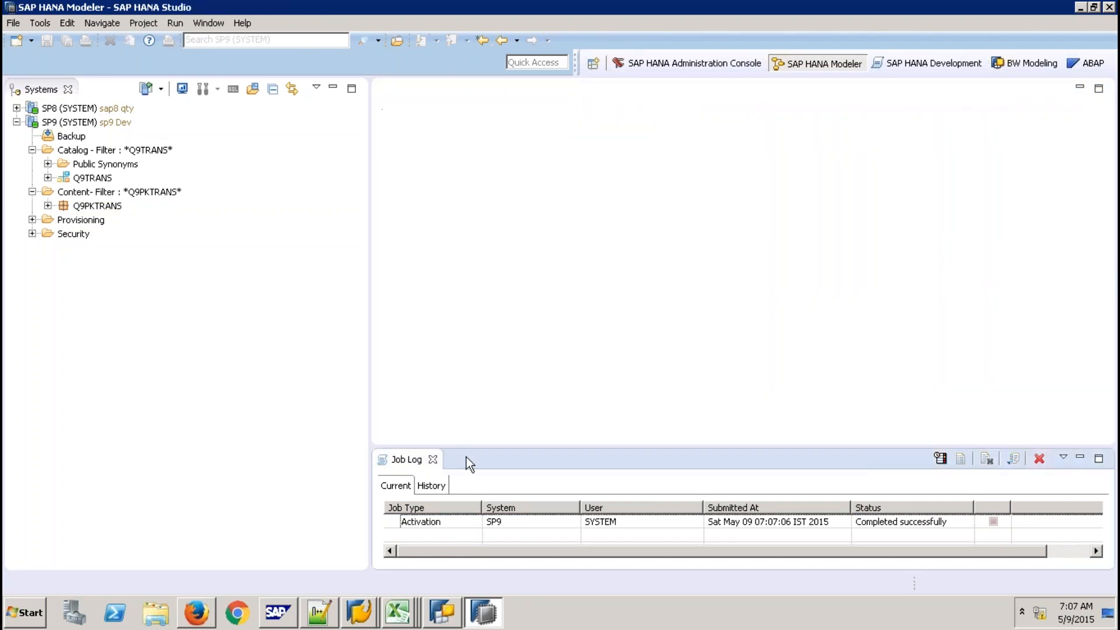
pyautogui.click(432, 459)
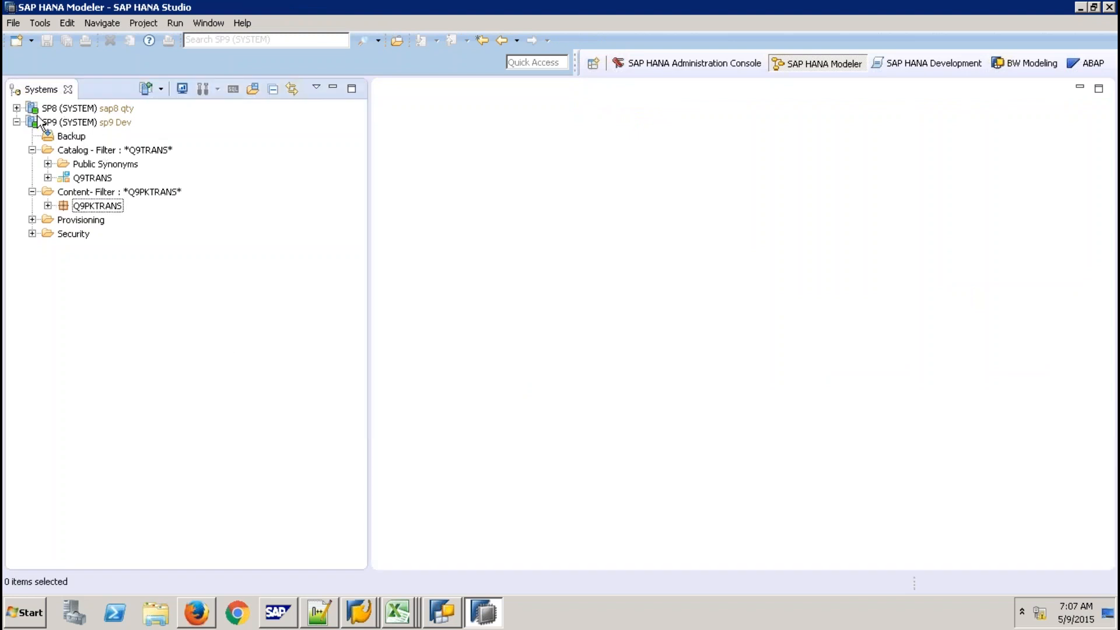
# Expand SP8 and filter its catalog to the Q9TRANS schema
pyautogui.click(16, 108)
pyautogui.click(71, 139)
pyautogui.rightClick(70, 140)
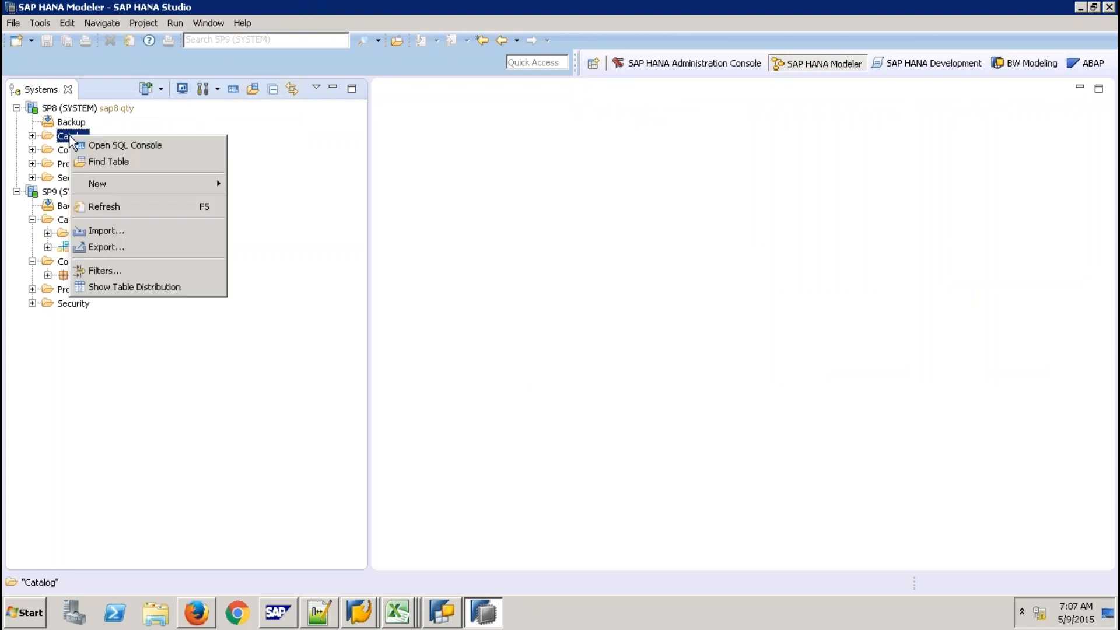
pyautogui.click(113, 272)
pyautogui.write('Q9TRAN')
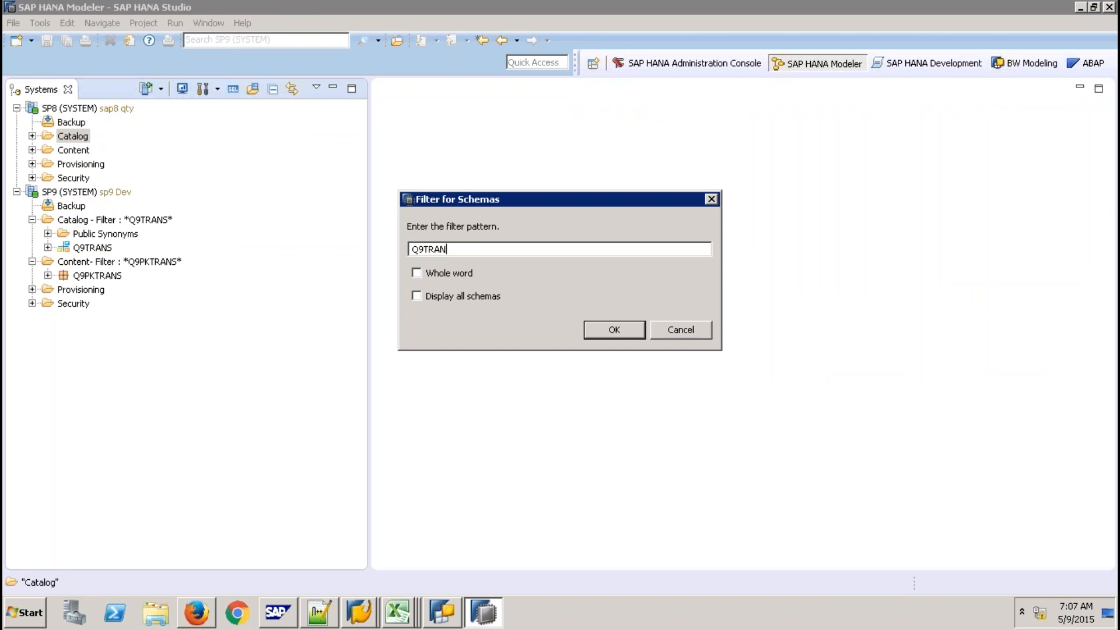
pyautogui.write('S')
pyautogui.press('Return')
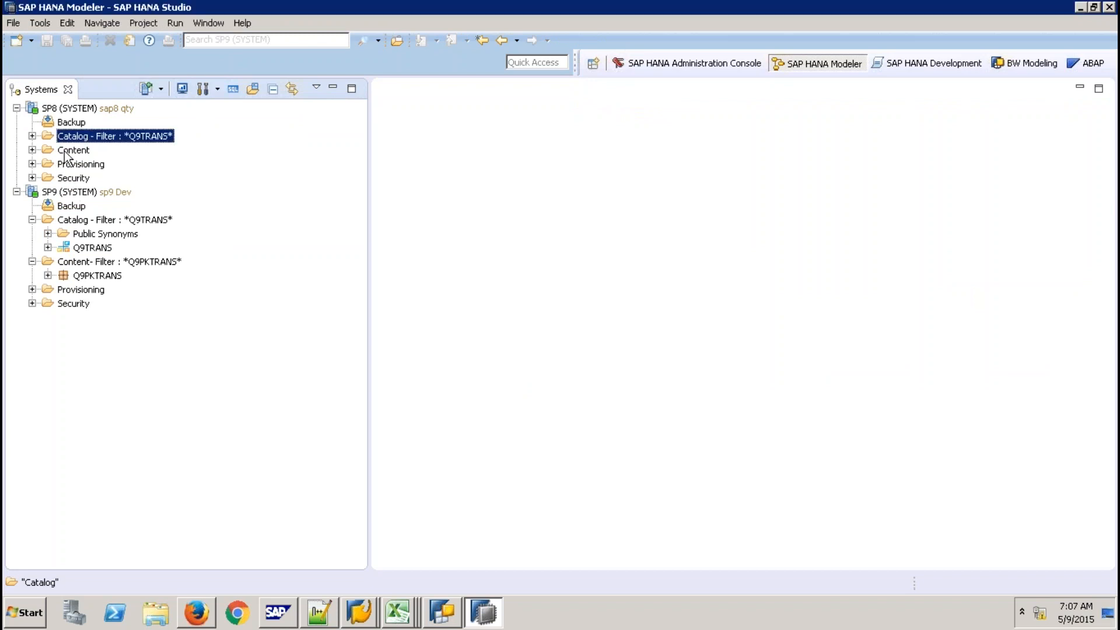
# Filter SP8's content packages to Q9PKTRANS
pyautogui.rightClick(64, 151)
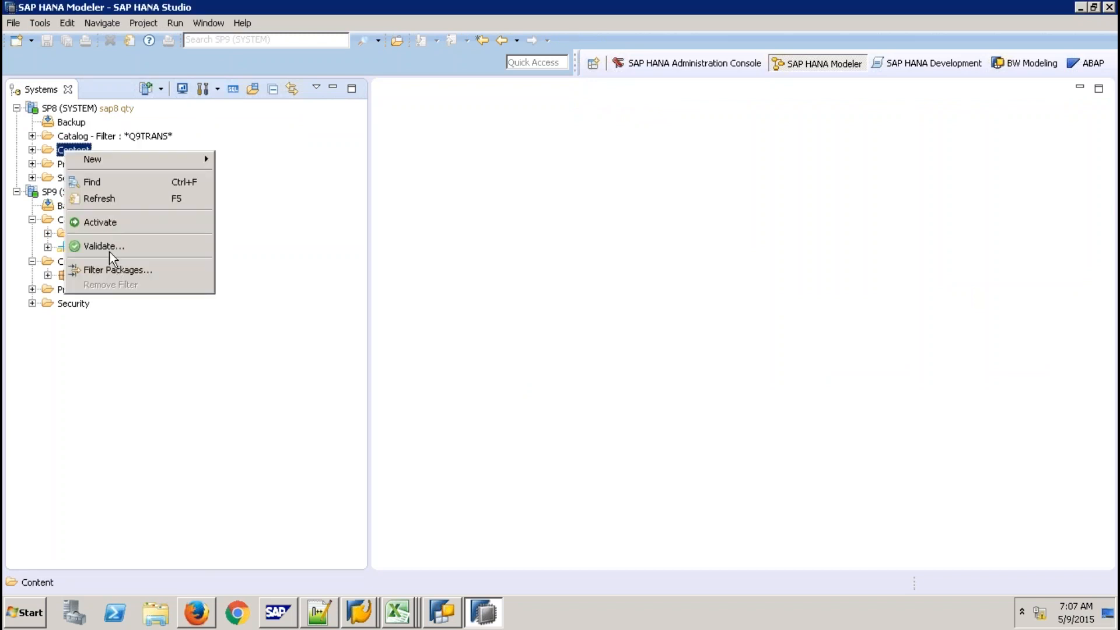
pyautogui.click(112, 270)
pyautogui.write('Q9PKTRANS')
pyautogui.press('Return')
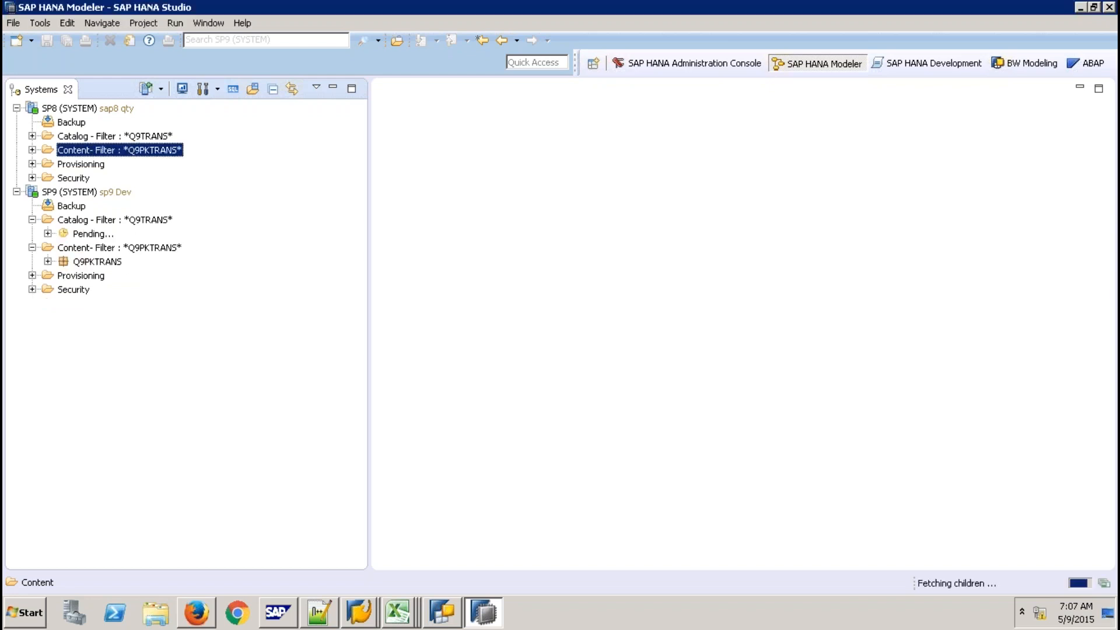
# Expand SP8's filtered content and catalog, then select the Q9TRANS schema on SP9
pyautogui.click(33, 150)
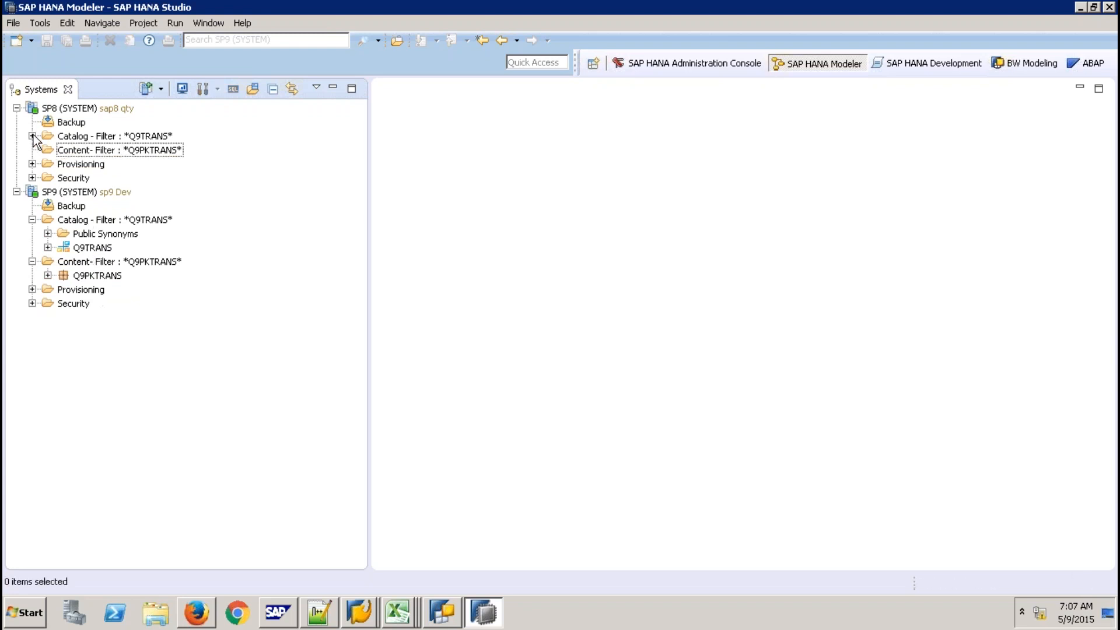
pyautogui.click(32, 136)
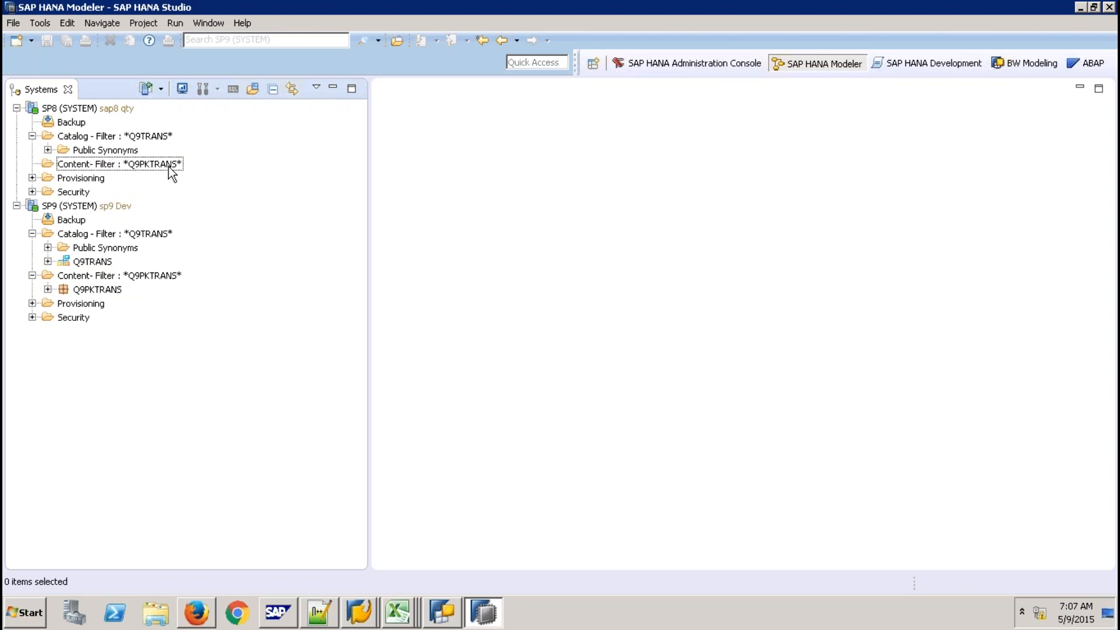
pyautogui.moveTo(103, 111)
pyautogui.click(102, 264)
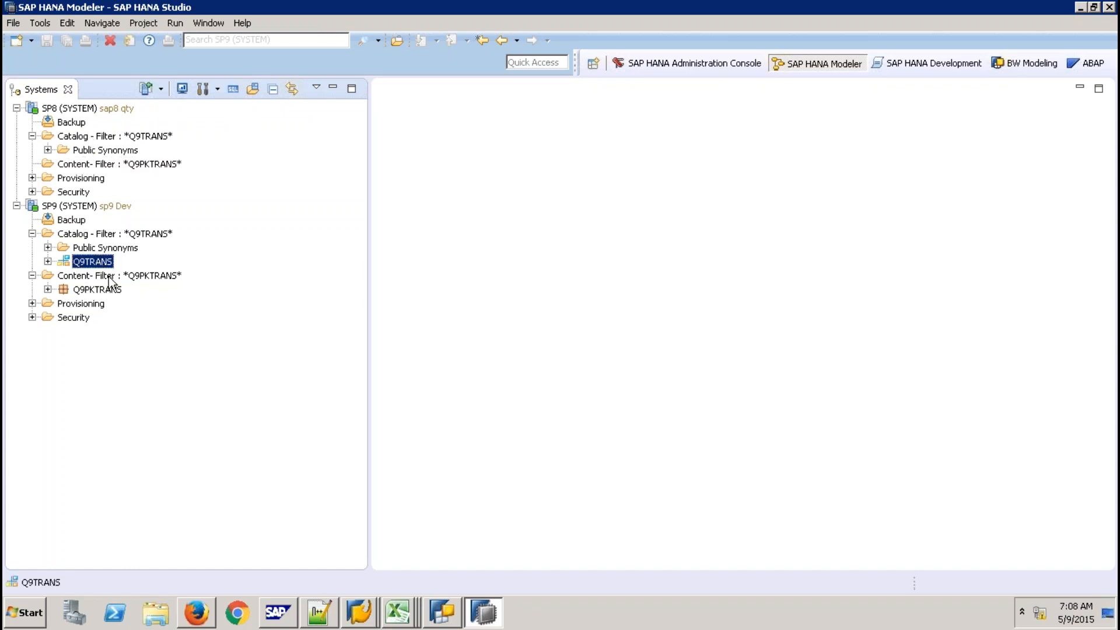
pyautogui.click(121, 140)
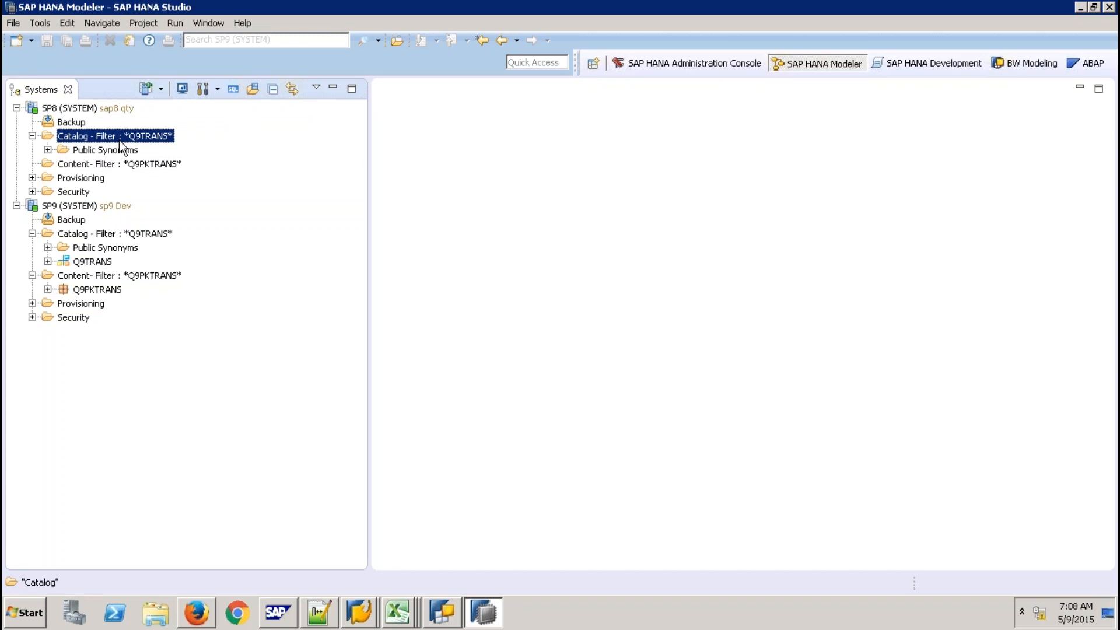
pyautogui.click(99, 263)
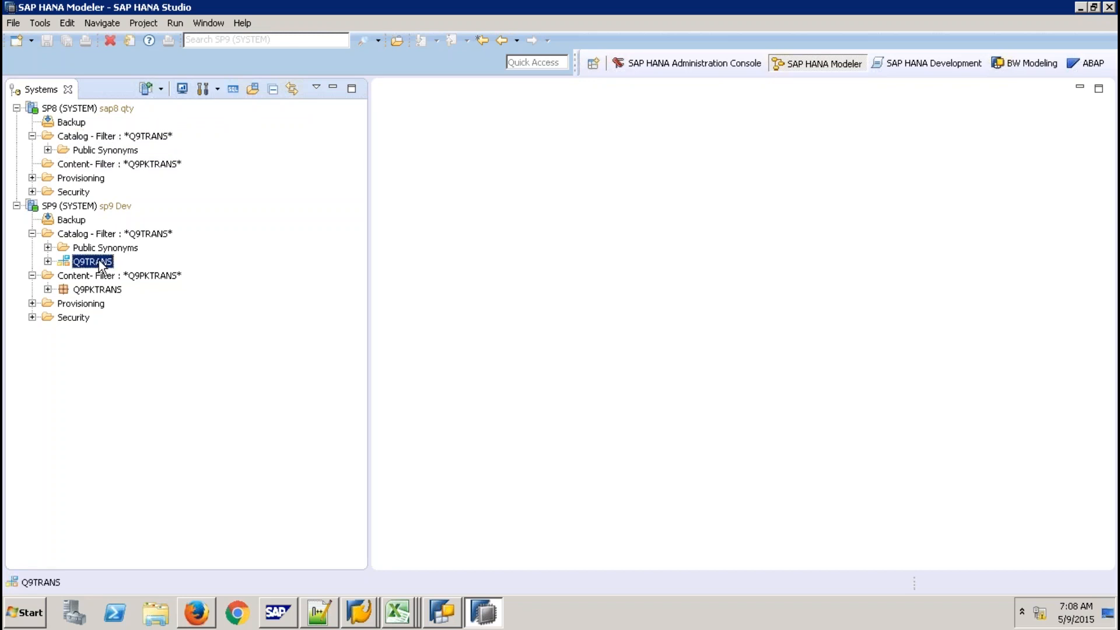
pyautogui.rightClick(100, 266)
pyautogui.click(162, 524)
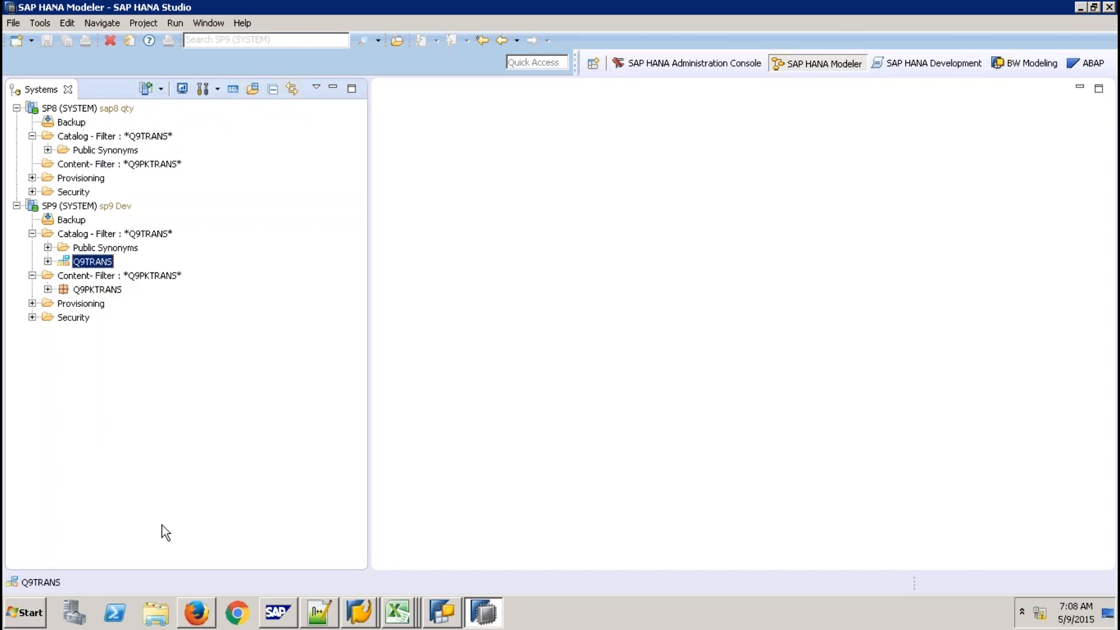
# Open File Explorer on the Desktop and briefly check the Export Package folder
pyautogui.click(158, 613)
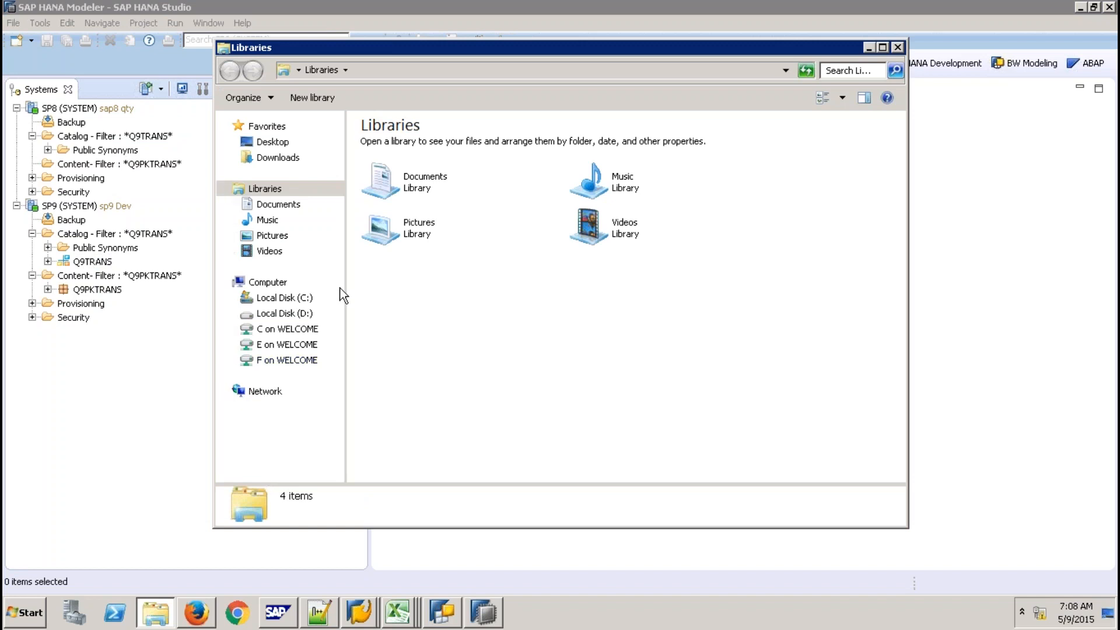
pyautogui.click(271, 142)
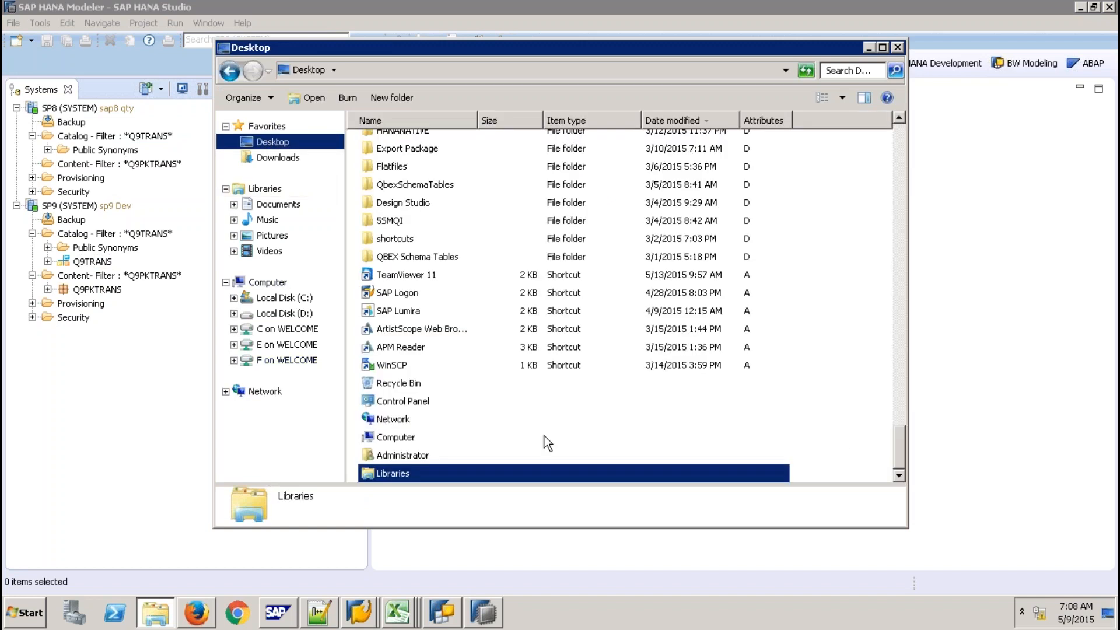
pyautogui.click(408, 149)
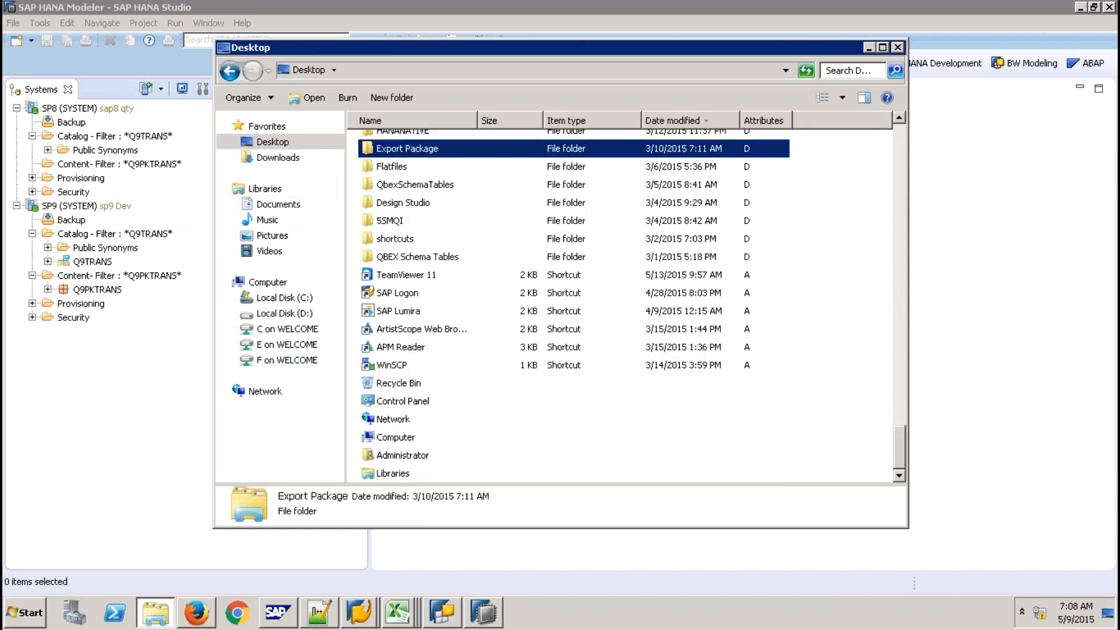
pyautogui.press('Return')
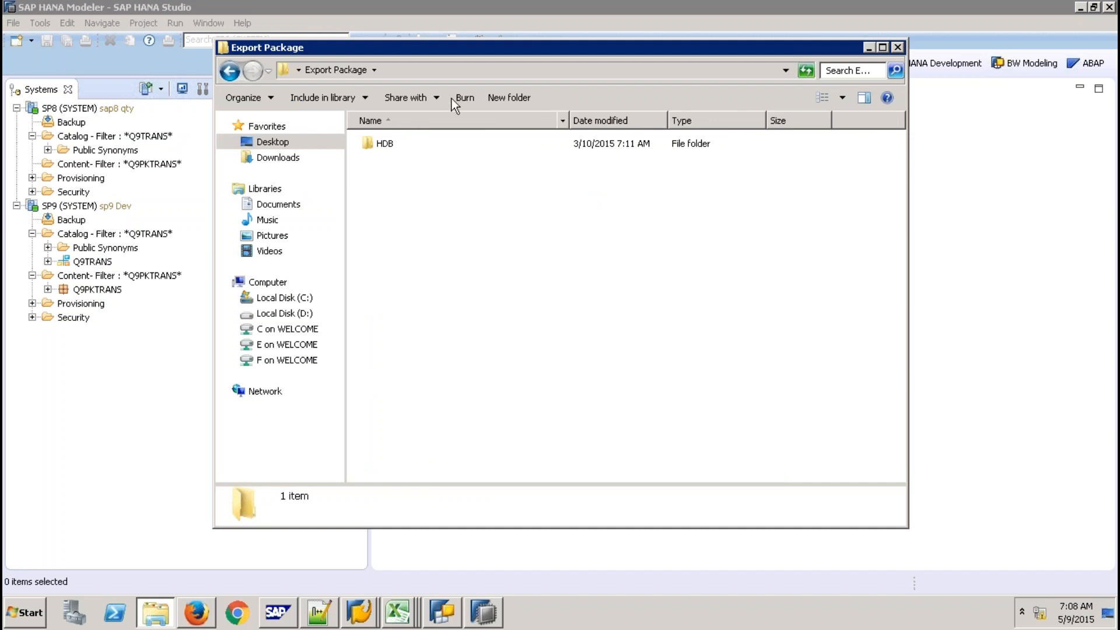
pyautogui.click(272, 142)
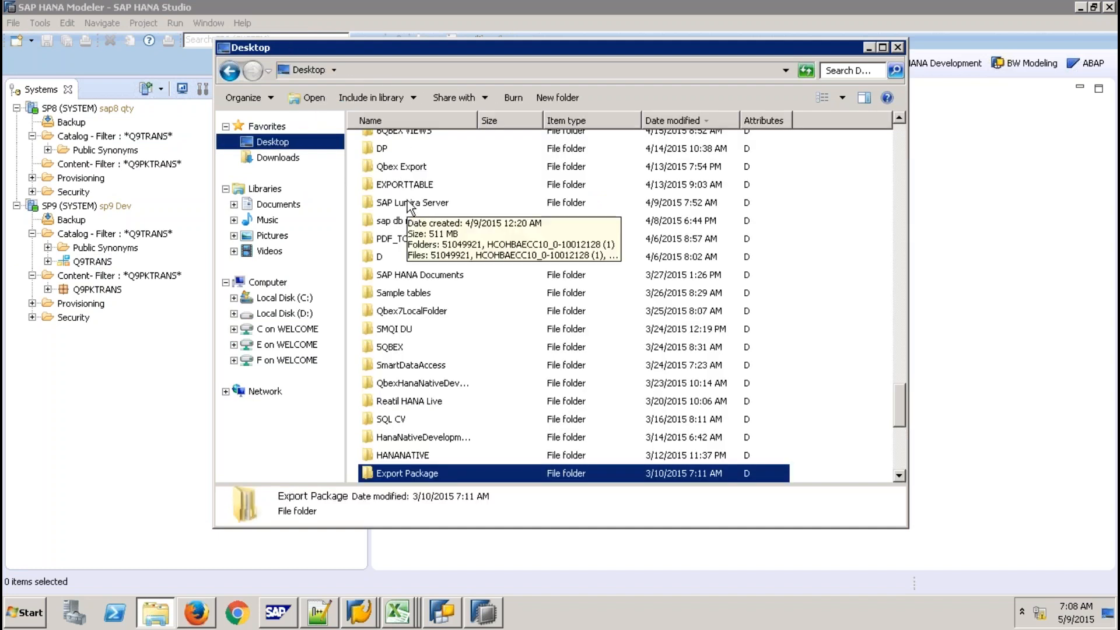
# Locate the Export Folder among the Desktop items, sorting by date modified, then by name
pyautogui.click(408, 200)
pyautogui.press('e')
pyautogui.press('m')
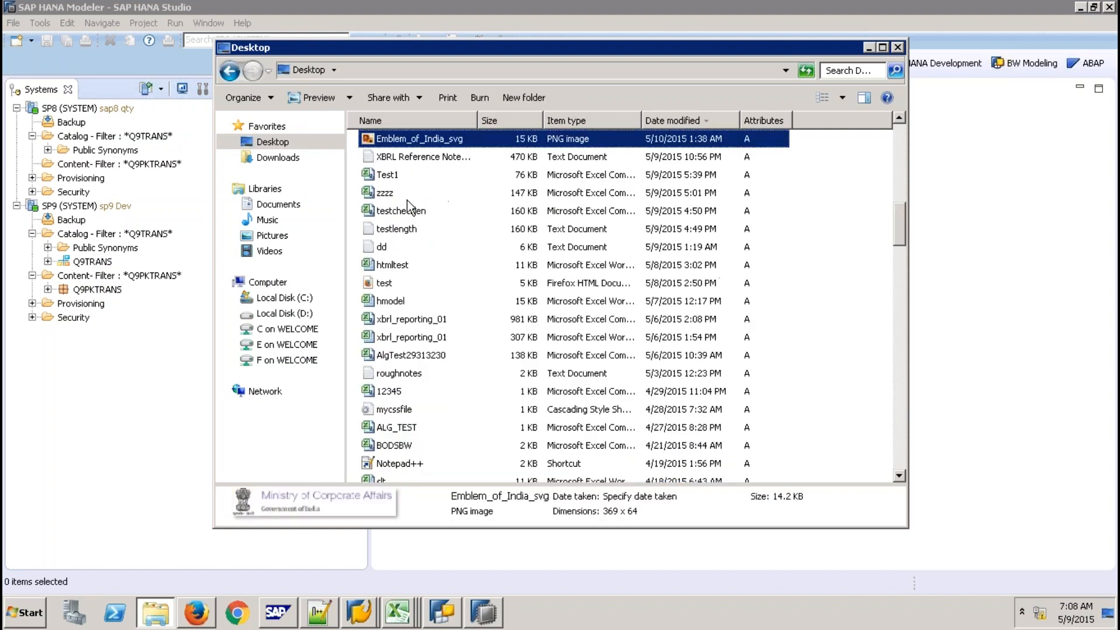
pyautogui.press('p')
pyautogui.press('t')
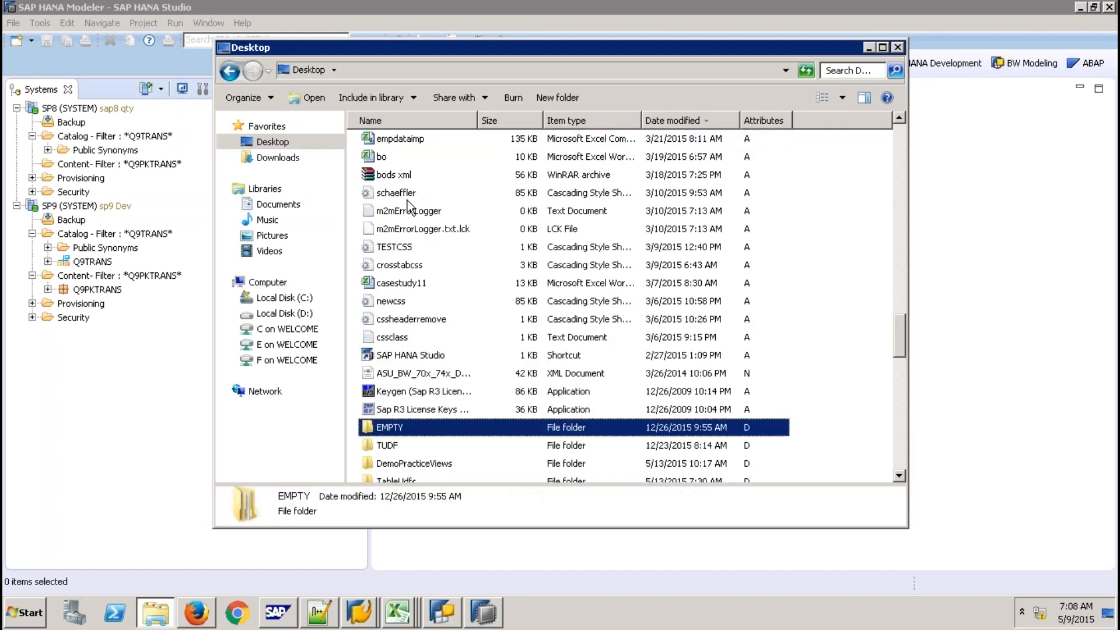
pyautogui.click(683, 121)
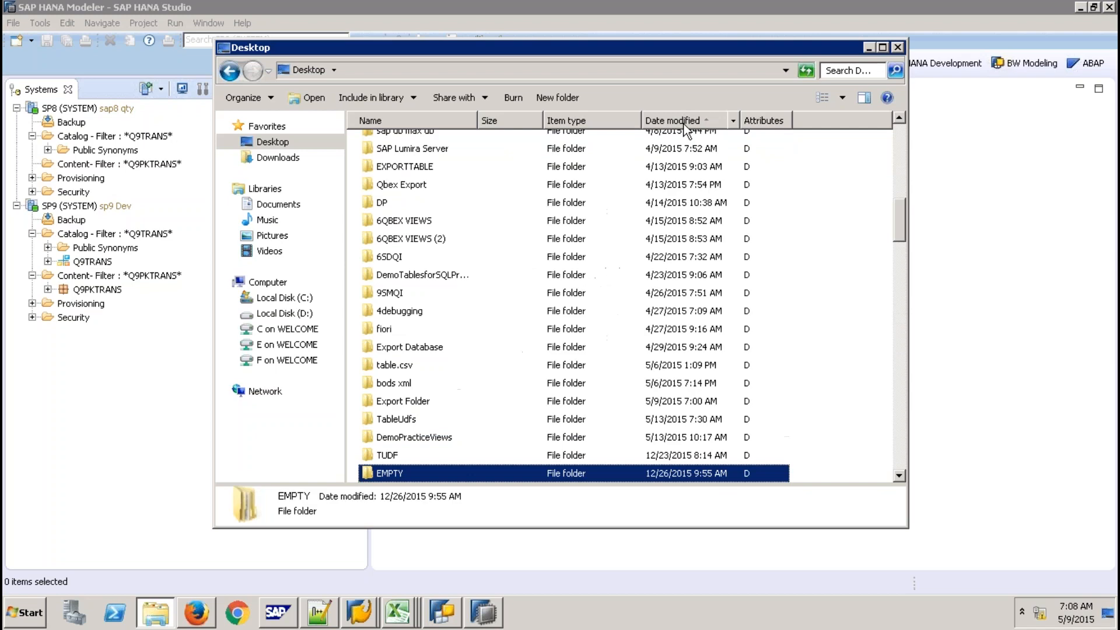
pyautogui.moveTo(895, 212); pyautogui.dragTo(886, 454)
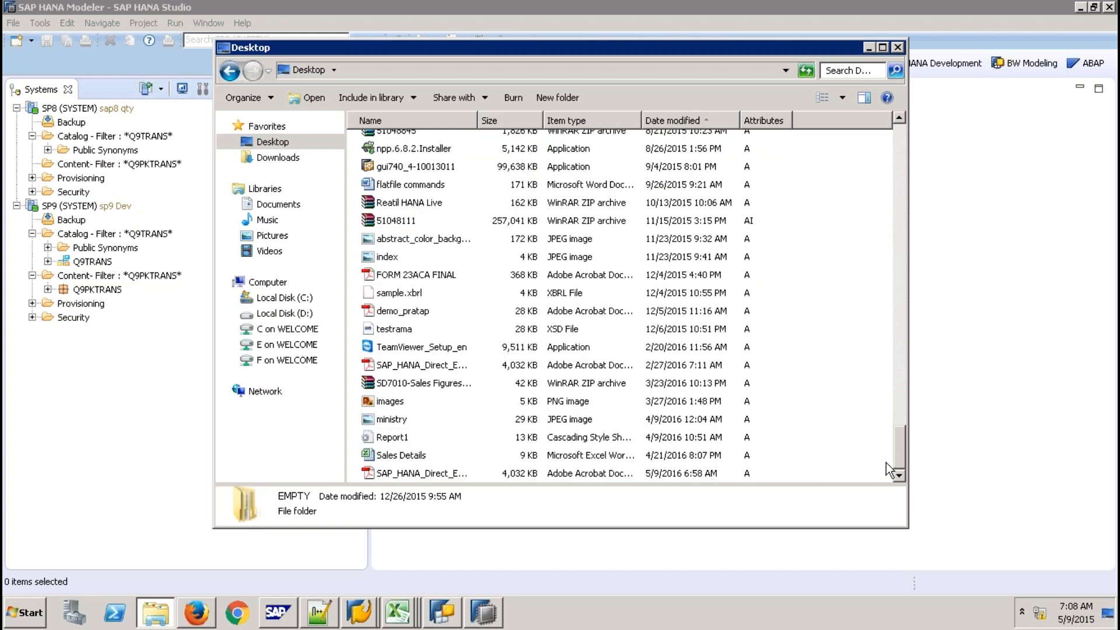
pyautogui.click(895, 344)
pyautogui.click(428, 123)
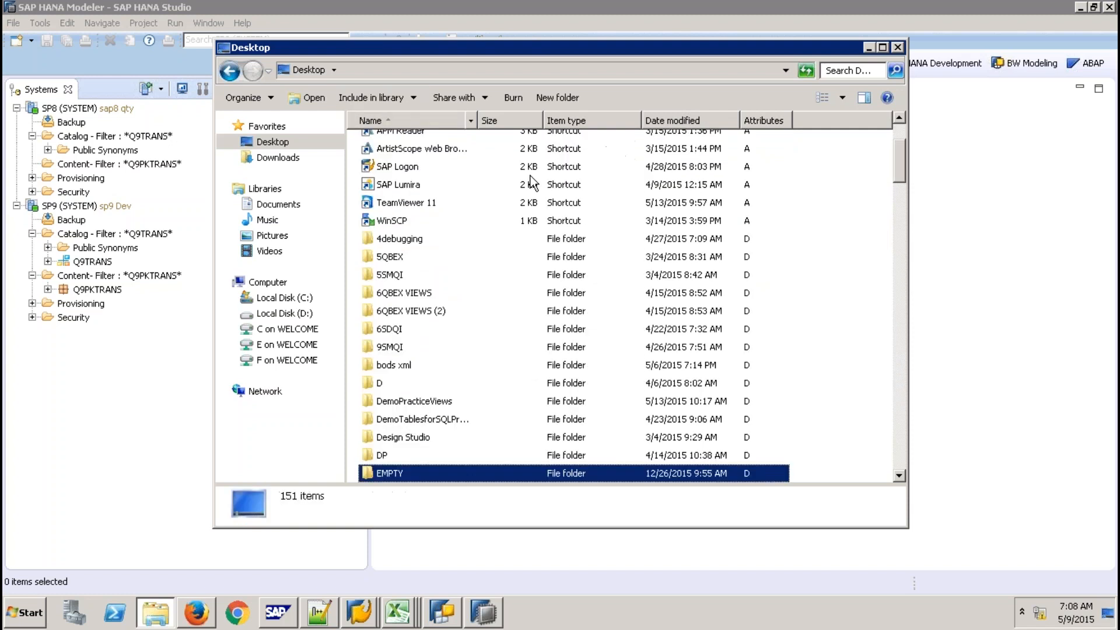
pyautogui.click(900, 461)
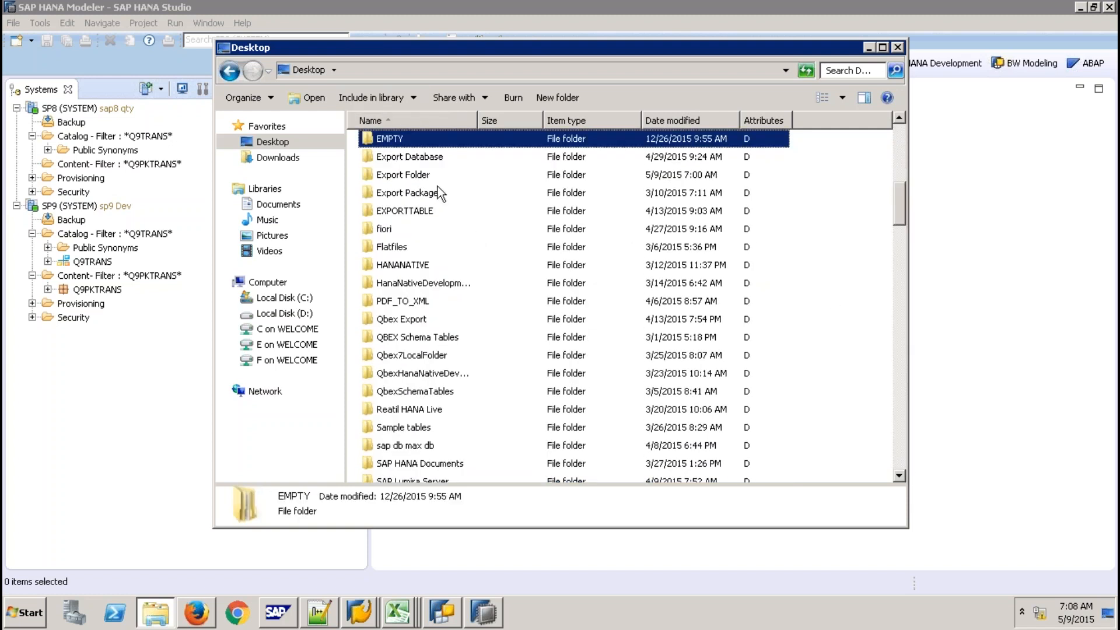
# Delete the export and index subfolders inside Export Folder, then return to SAP HANA Studio
pyautogui.doubleClick(420, 175)
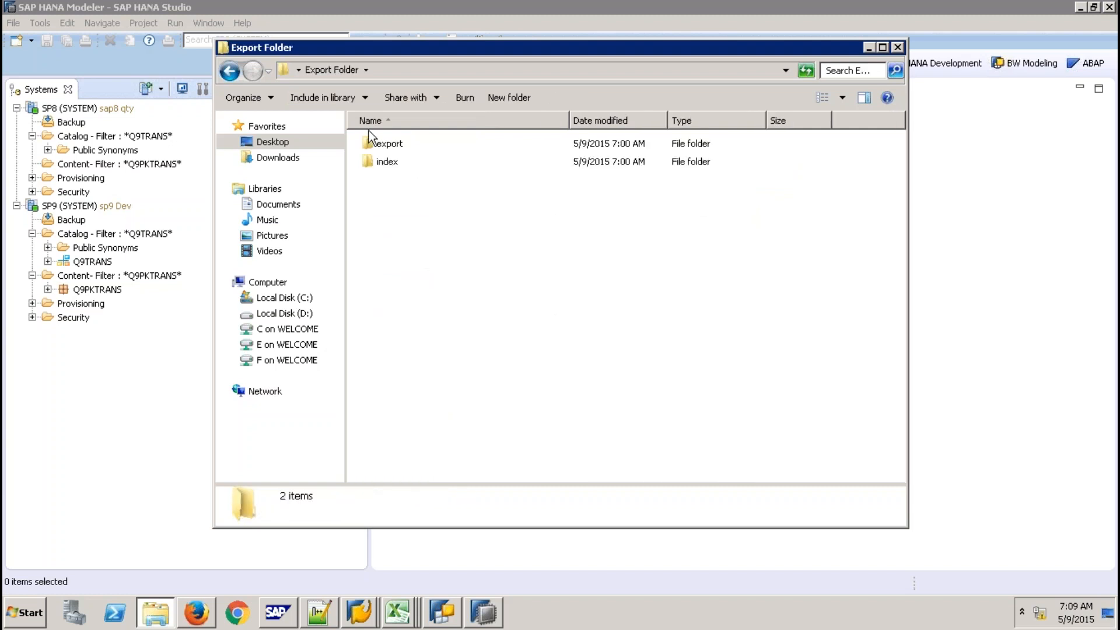
pyautogui.moveTo(352, 135); pyautogui.dragTo(456, 193)
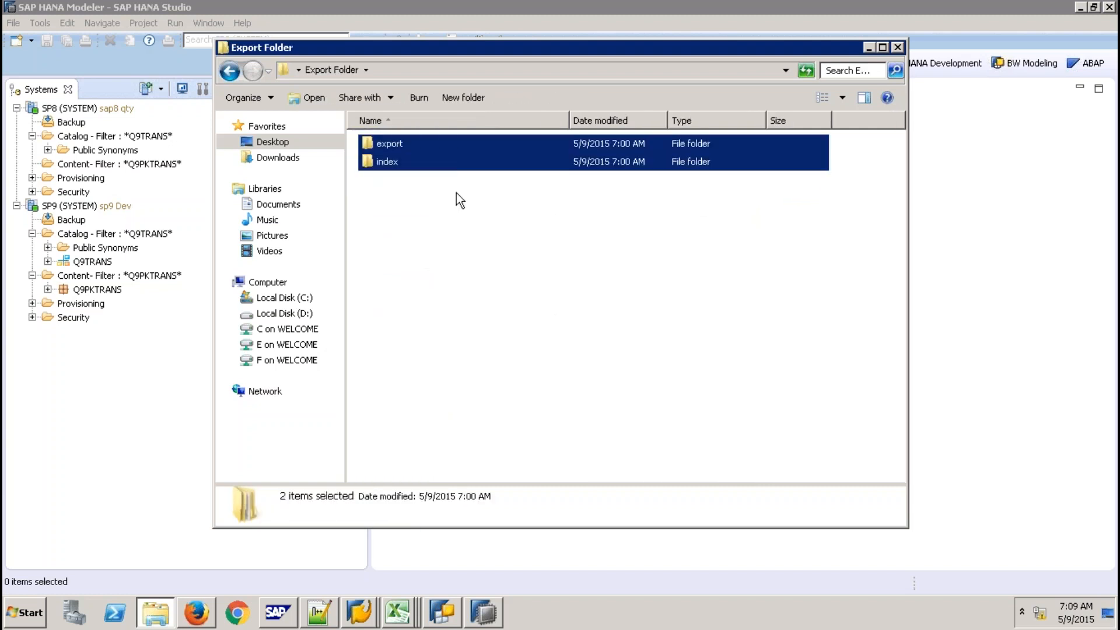
pyautogui.press('Delete')
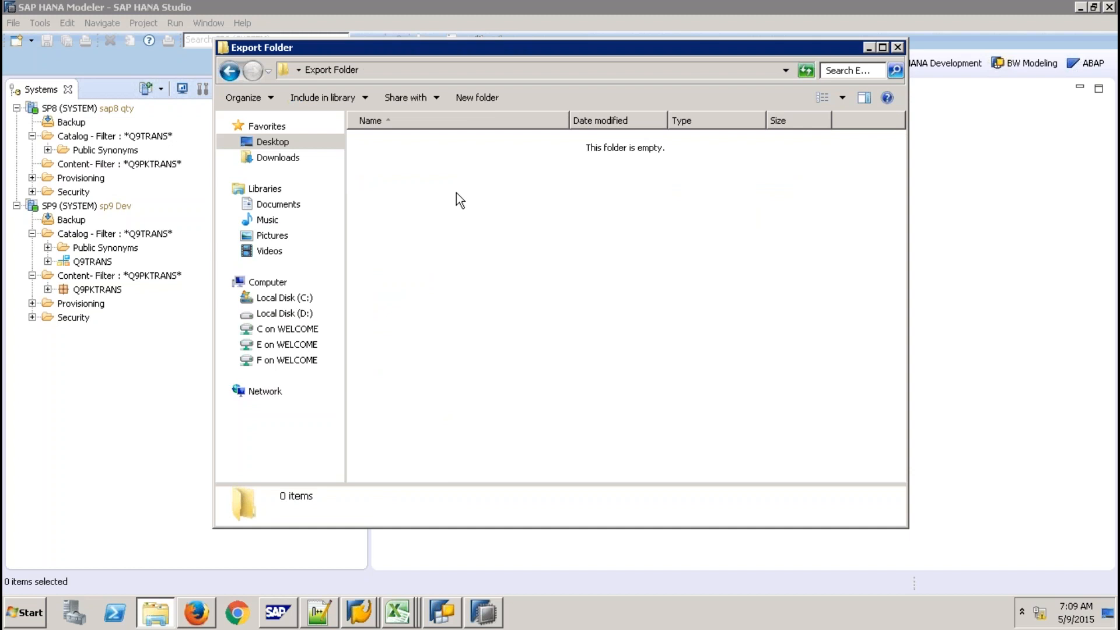
pyautogui.click(135, 380)
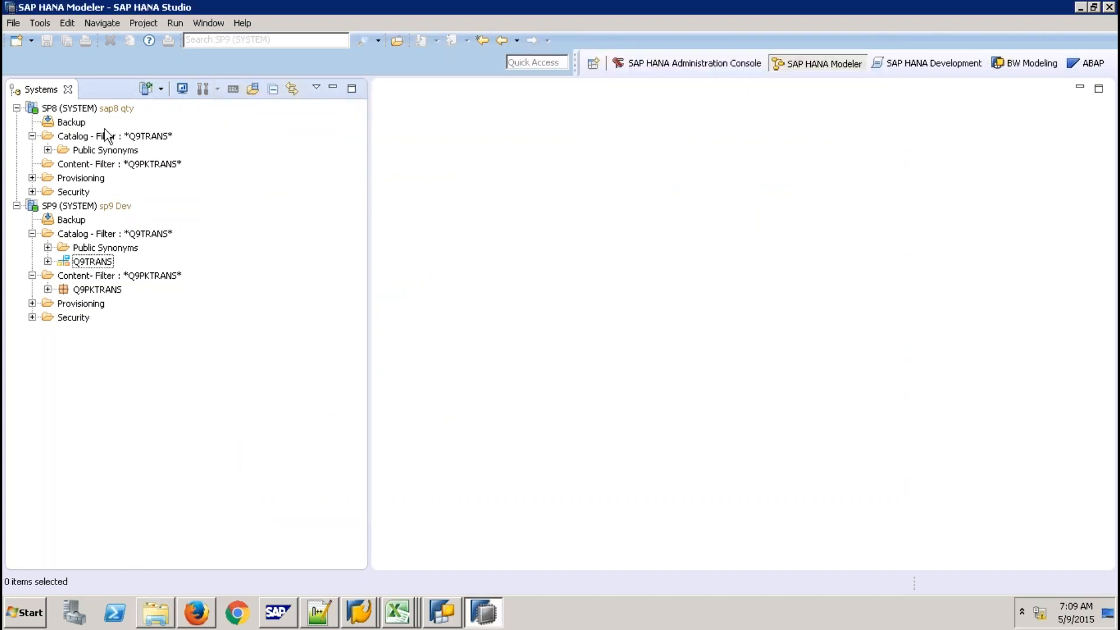
pyautogui.click(100, 262)
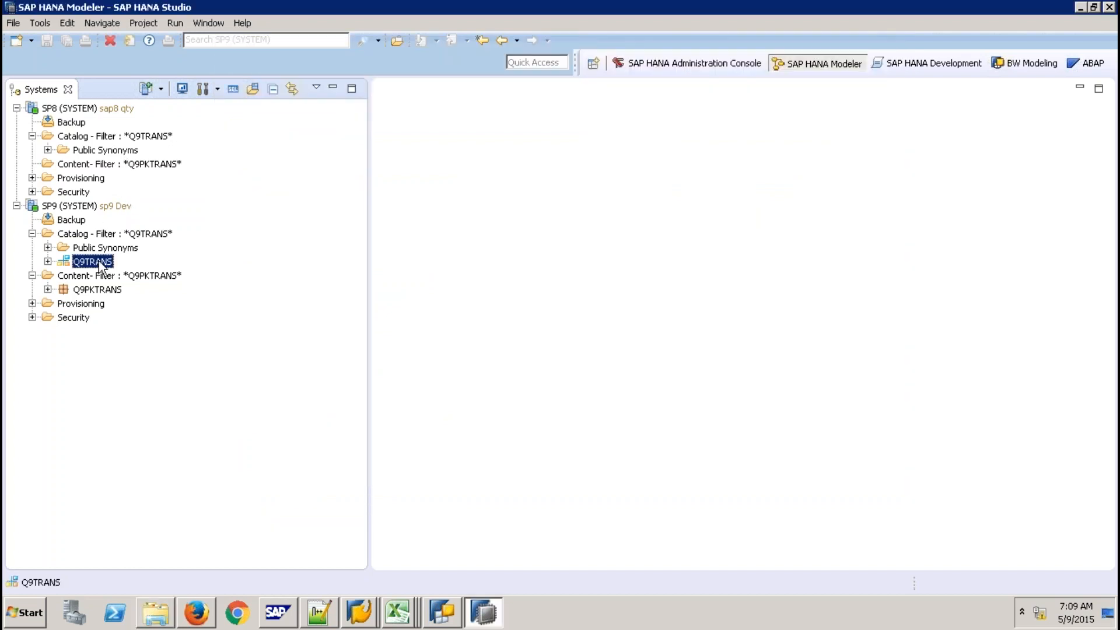
pyautogui.rightClick(100, 266)
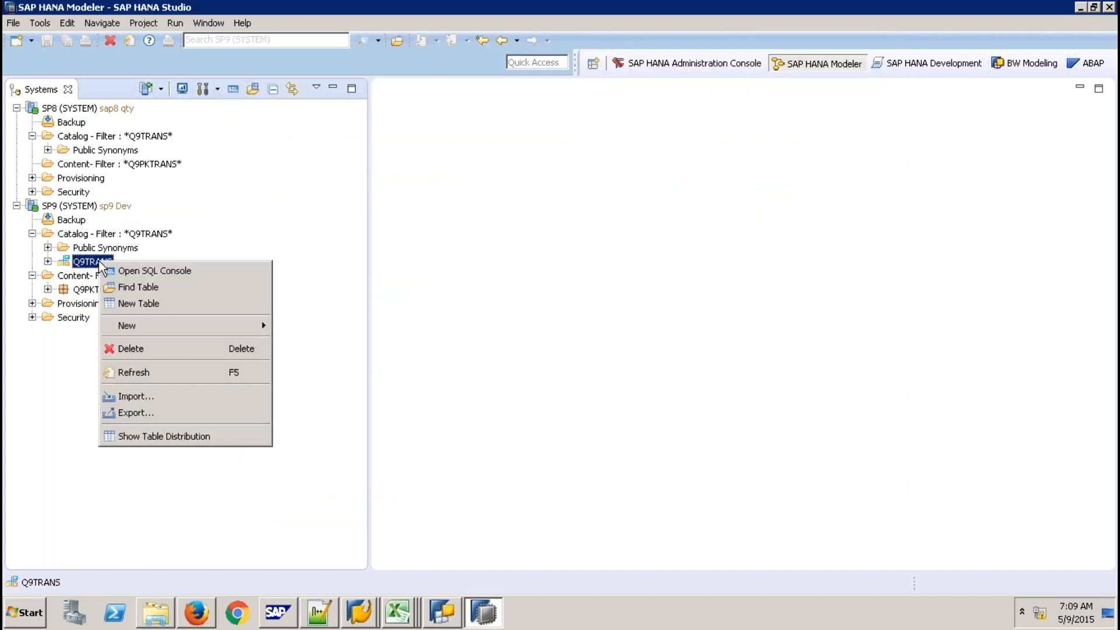
pyautogui.click(169, 413)
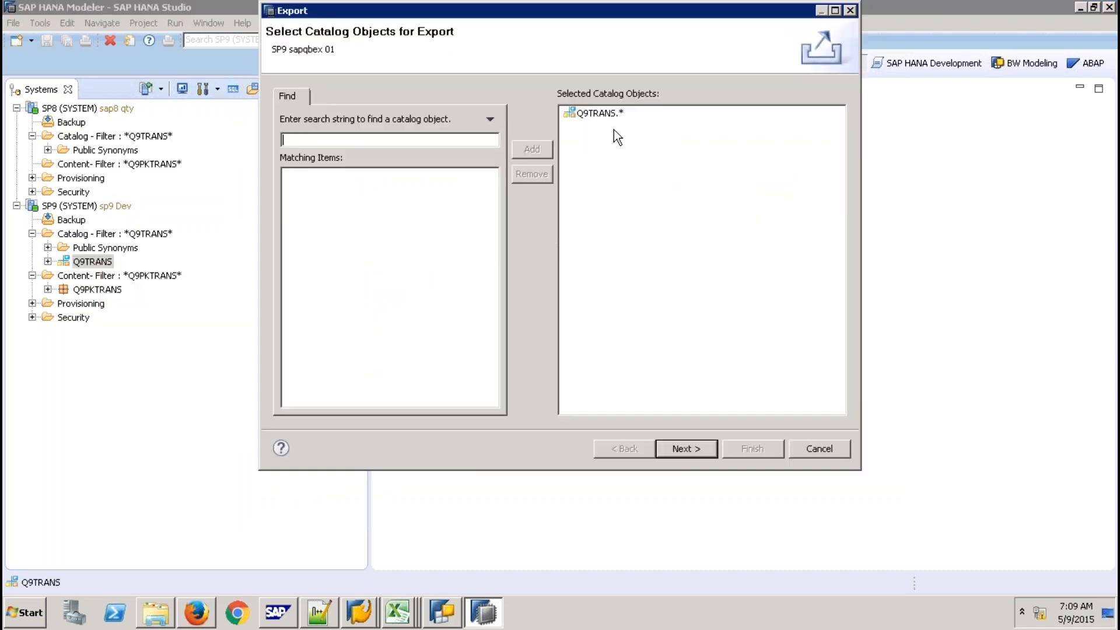
pyautogui.click(799, 447)
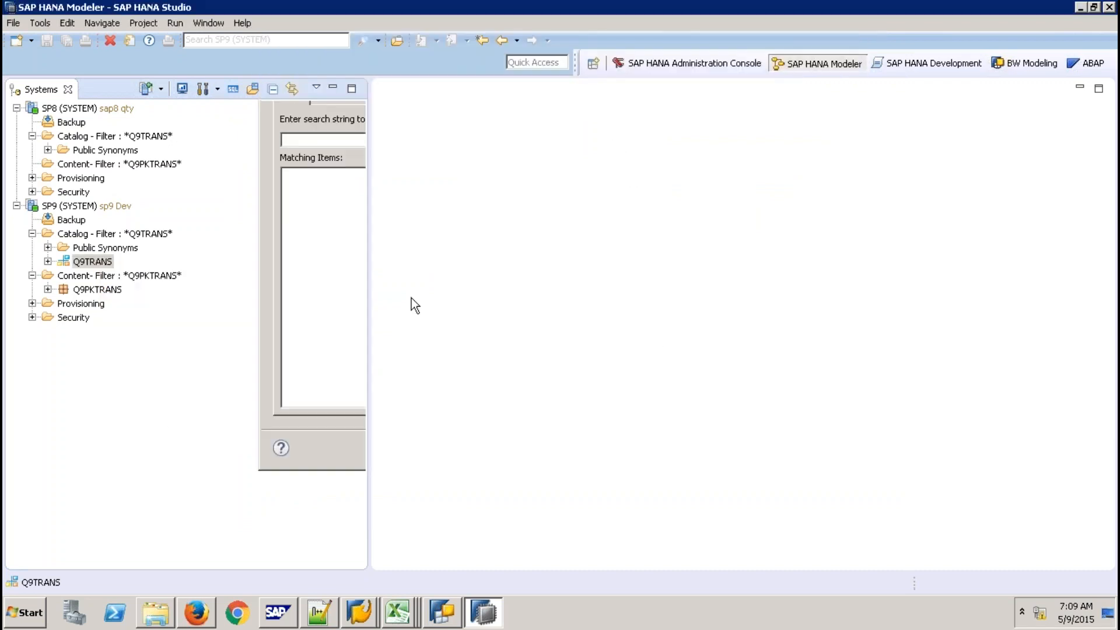
pyautogui.click(13, 23)
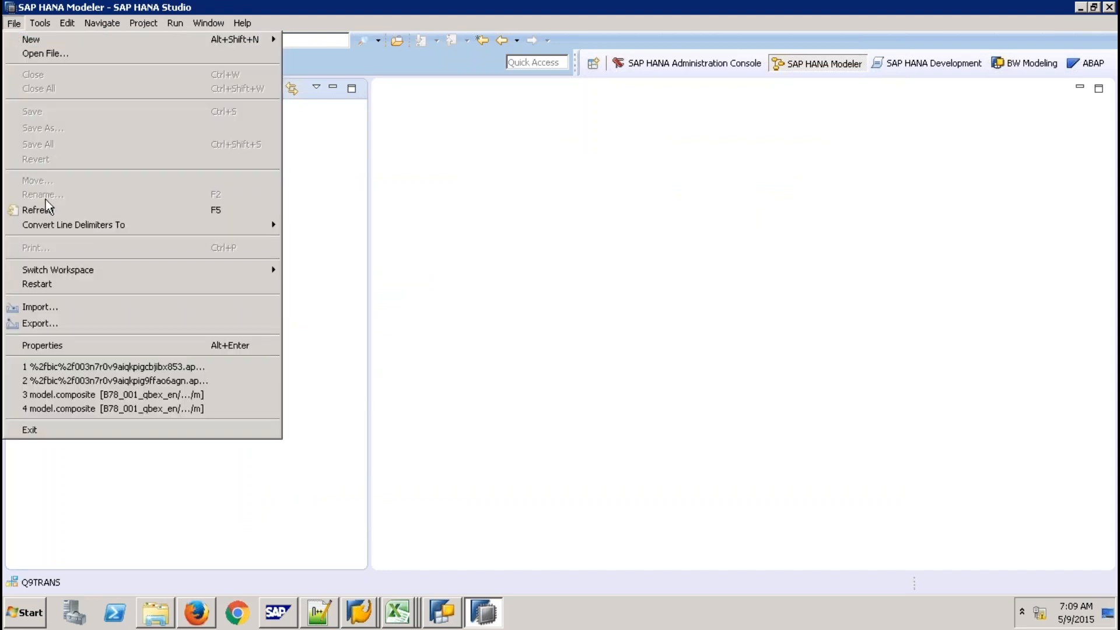
pyautogui.click(63, 322)
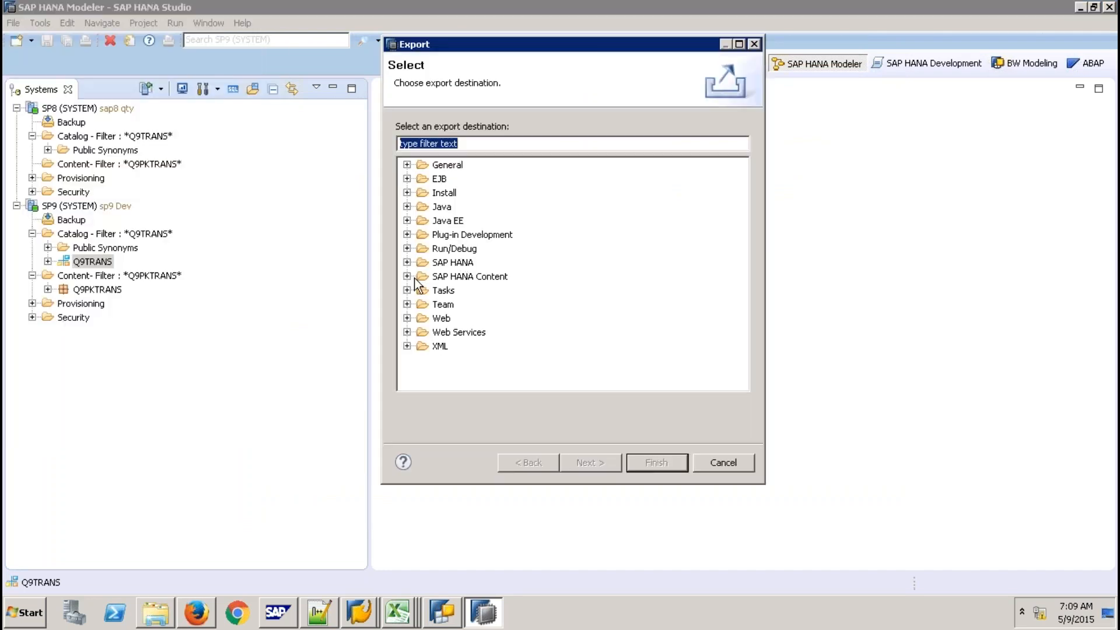
pyautogui.click(407, 263)
pyautogui.click(474, 278)
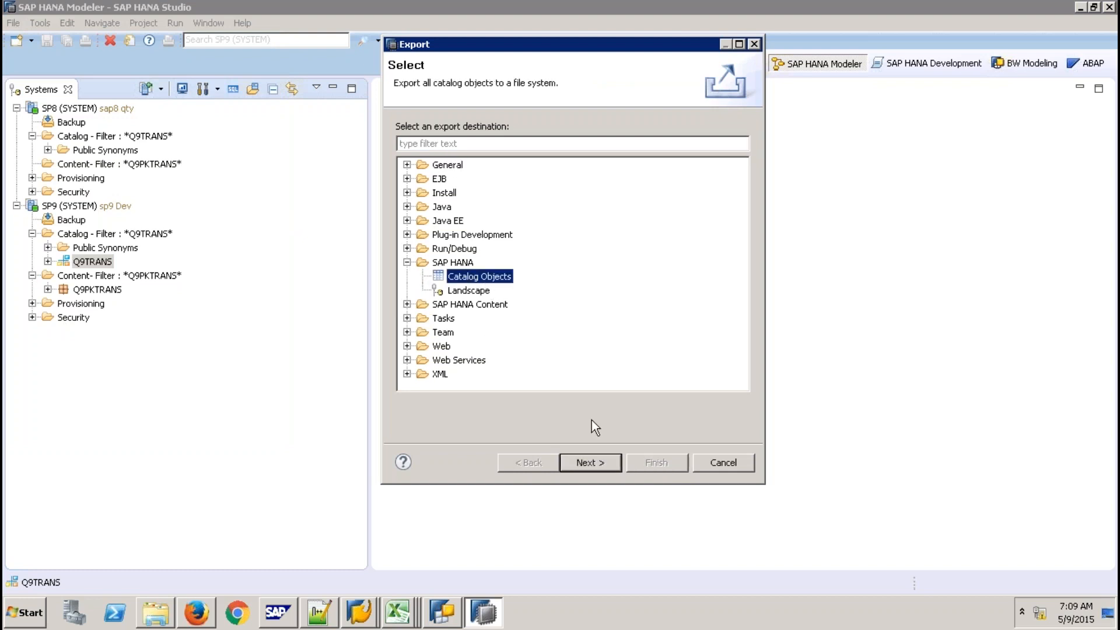
pyautogui.click(593, 464)
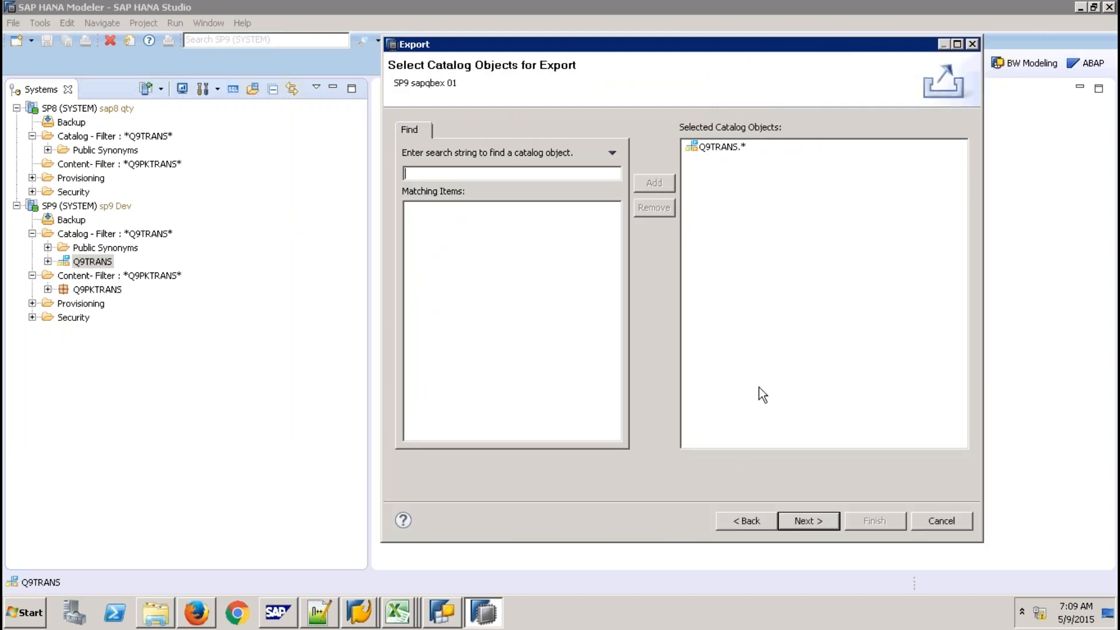
pyautogui.click(935, 517)
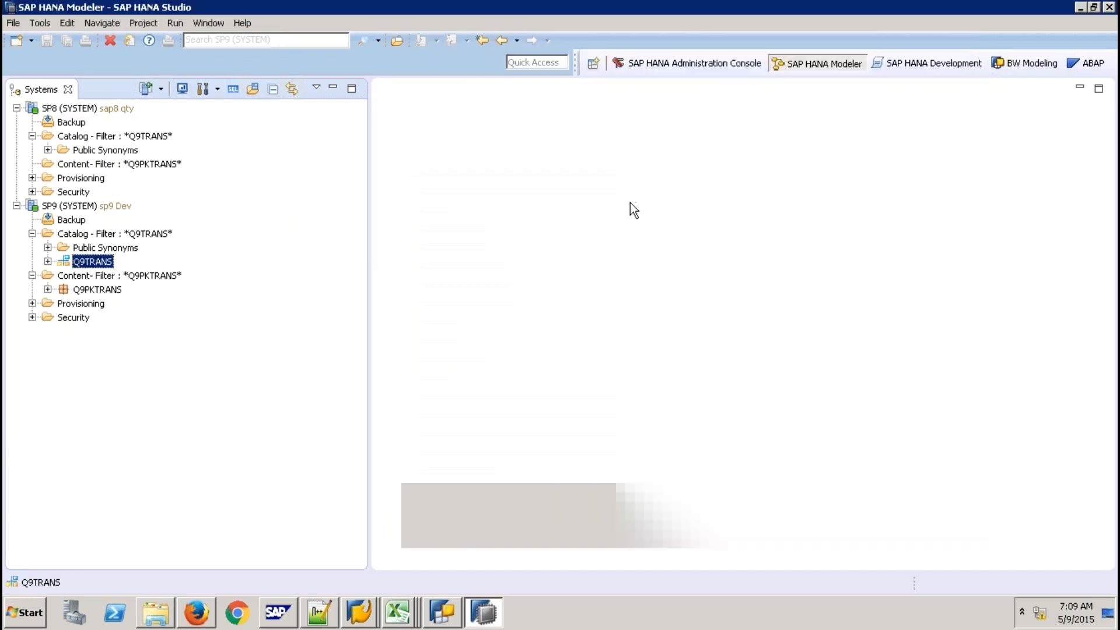
pyautogui.click(243, 24)
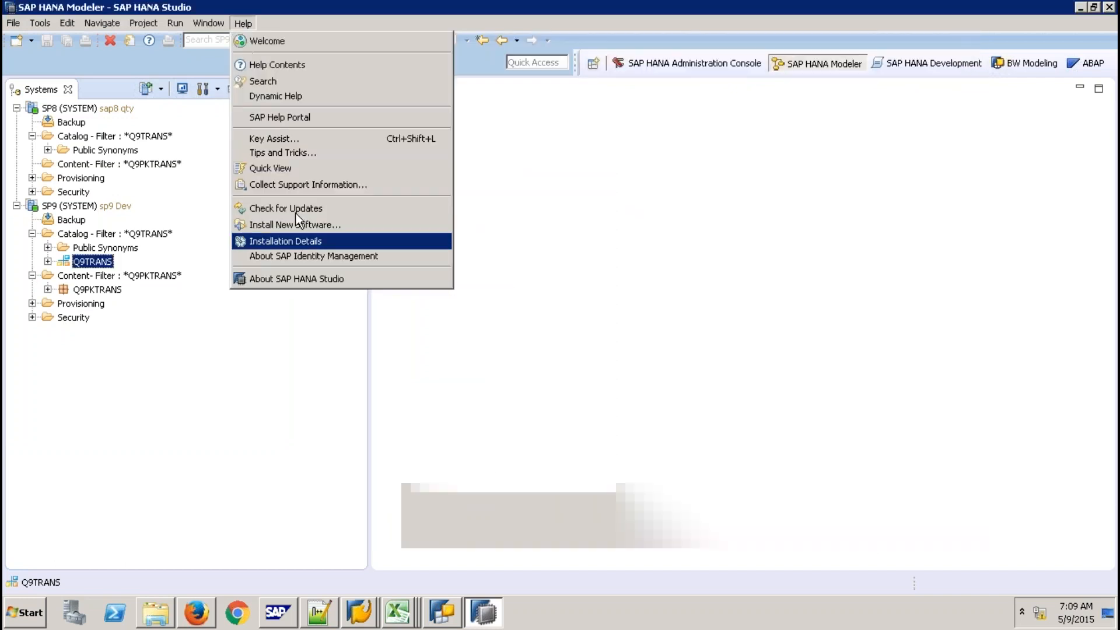
pyautogui.click(275, 168)
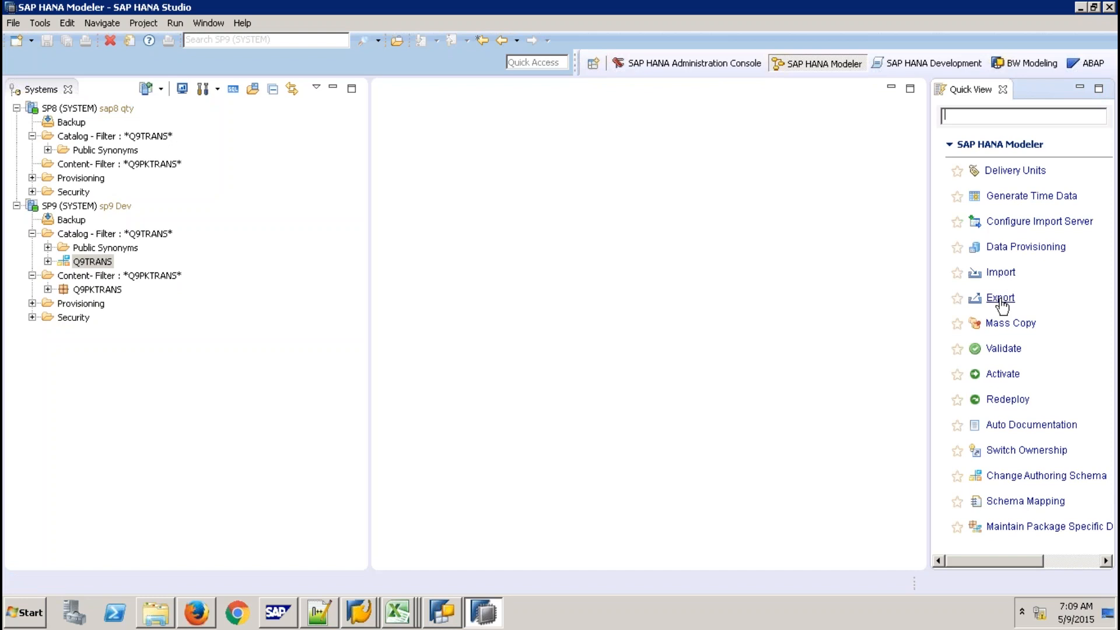
pyautogui.click(1000, 299)
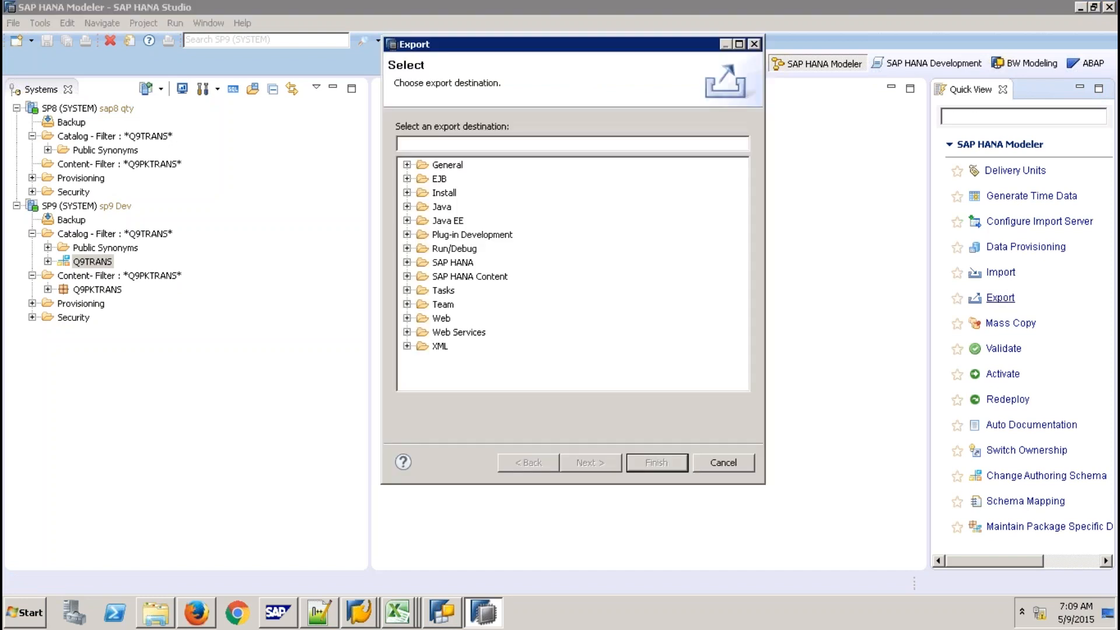
pyautogui.click(722, 462)
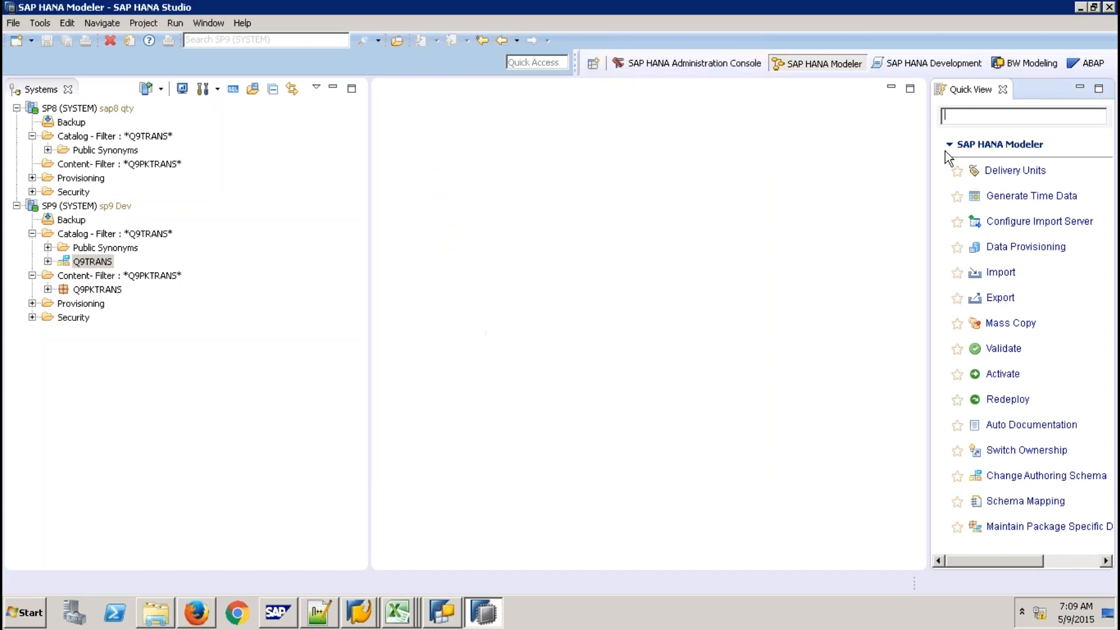
pyautogui.click(1003, 89)
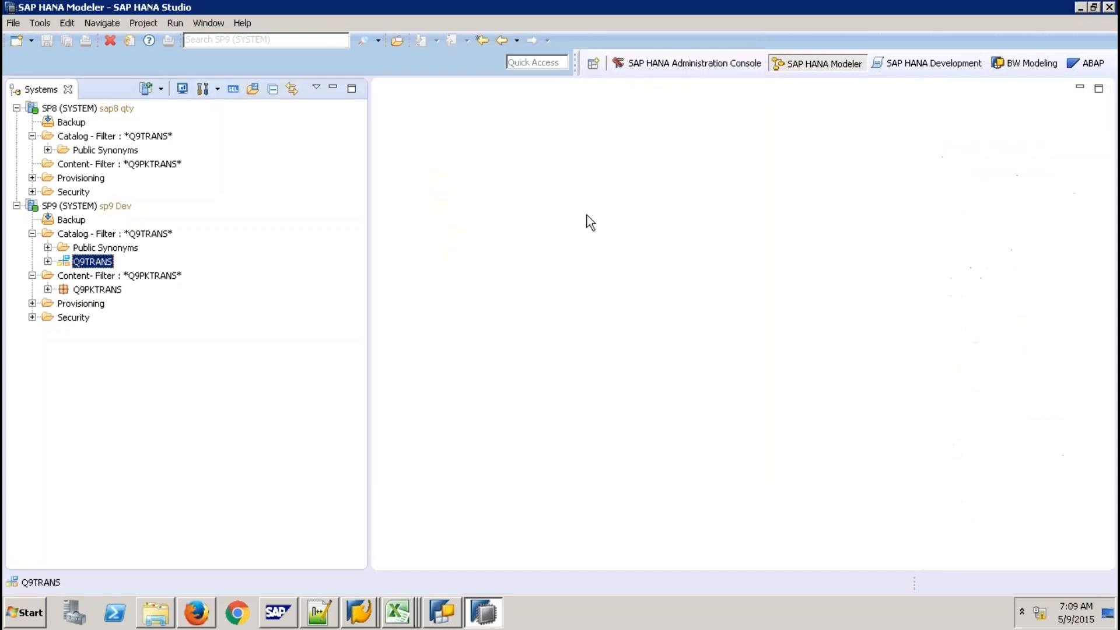
# Export the Q9TRANS schema as CSV with data and dependencies to the Desktop's Export Folder
pyautogui.rightClick(107, 266)
pyautogui.click(155, 408)
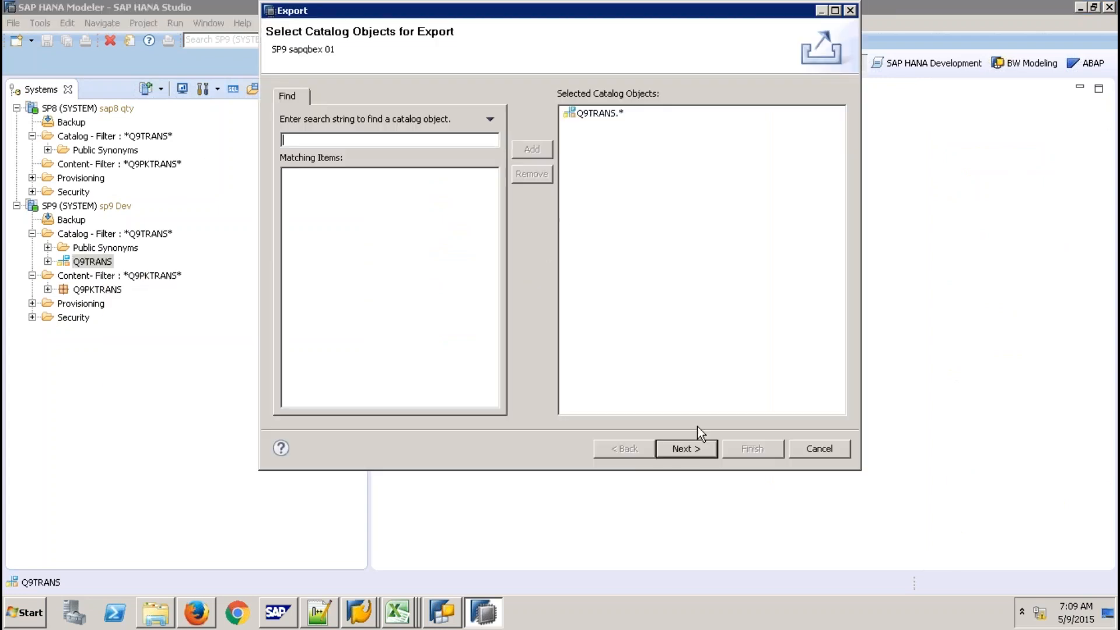
pyautogui.click(696, 451)
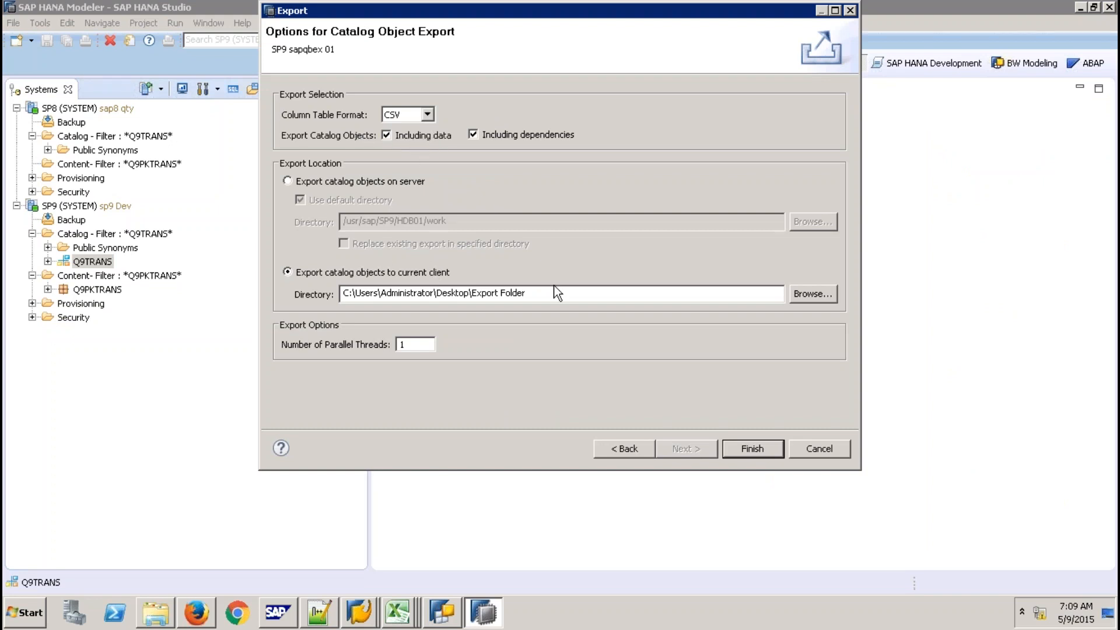
pyautogui.click(762, 449)
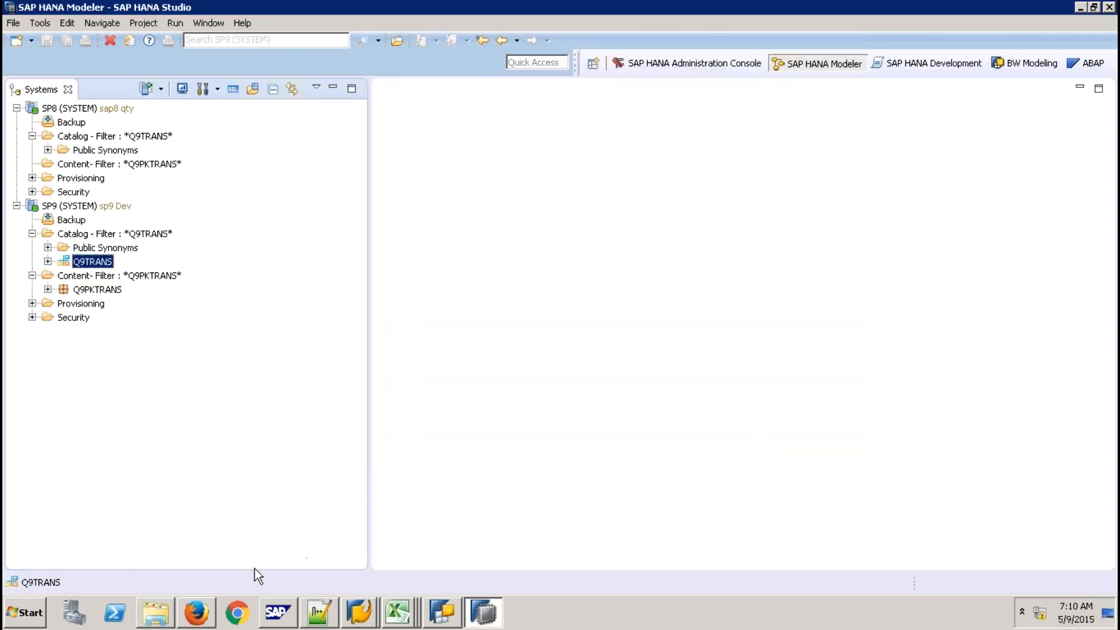
# Switch to the Export Folder window and open its index folder containing Q9TRANS
pyautogui.click(164, 613)
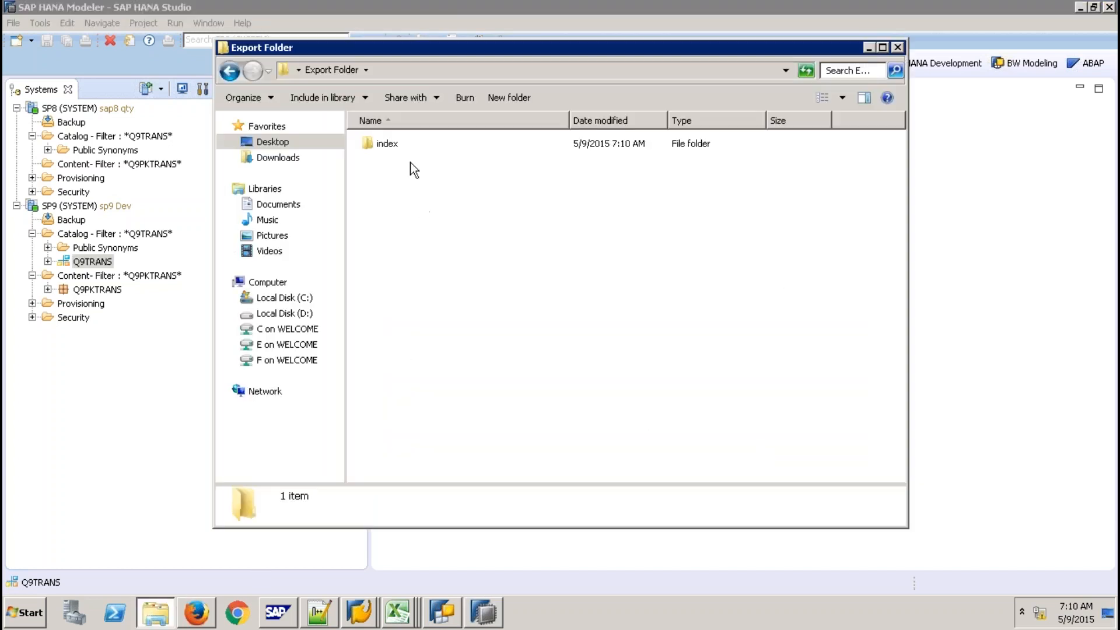
pyautogui.doubleClick(381, 146)
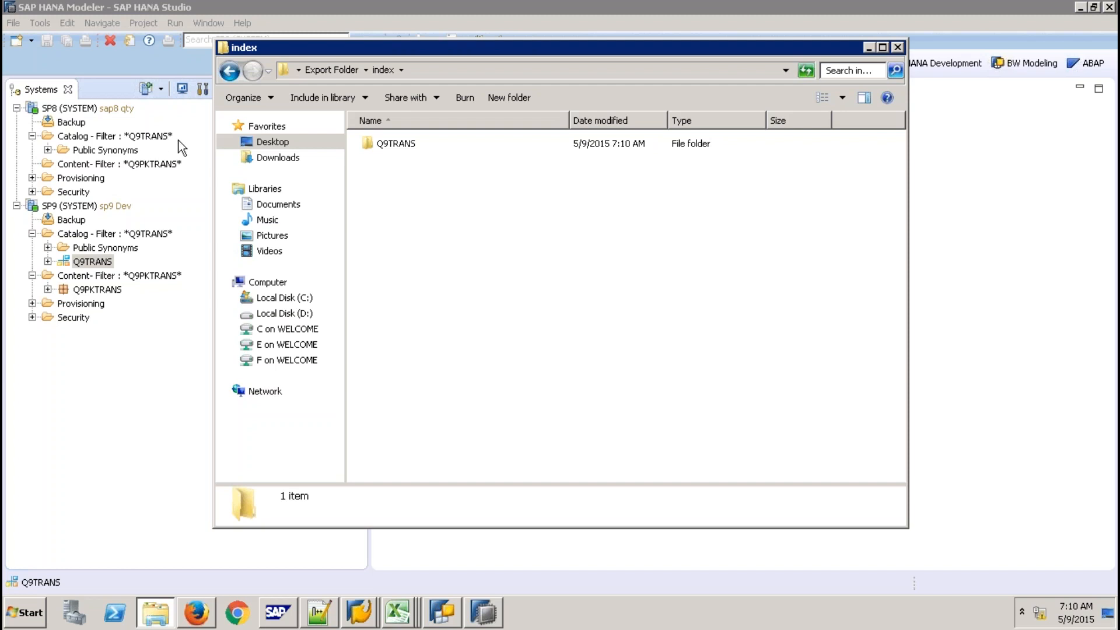
# Rename the exported Q9TRANS folder to Q9TRANSQTY
pyautogui.click(387, 146)
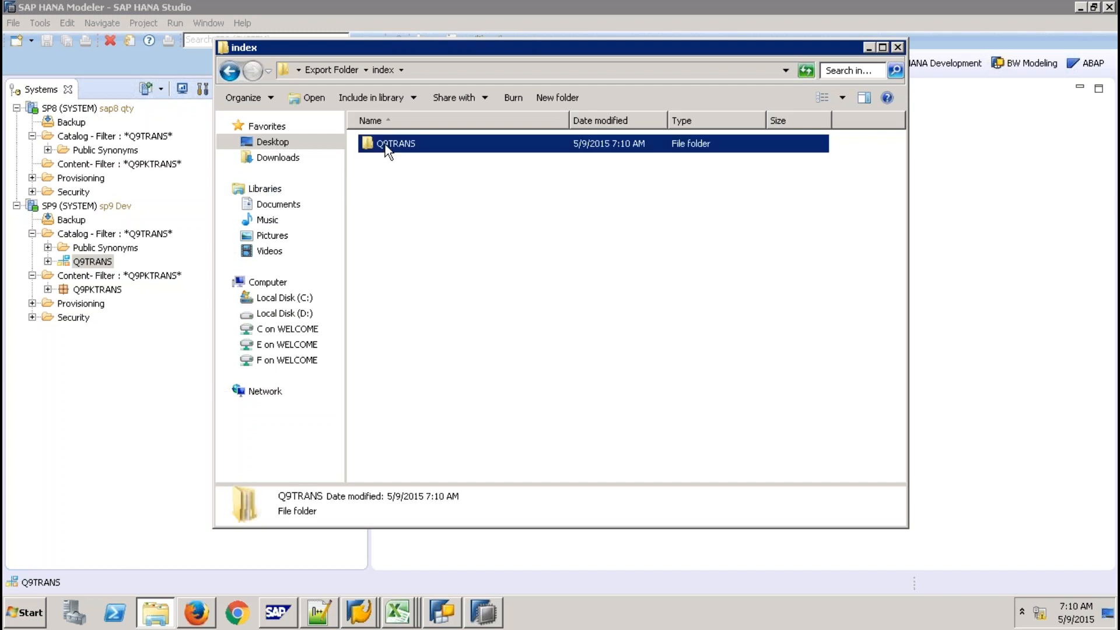
pyautogui.rightClick(385, 145)
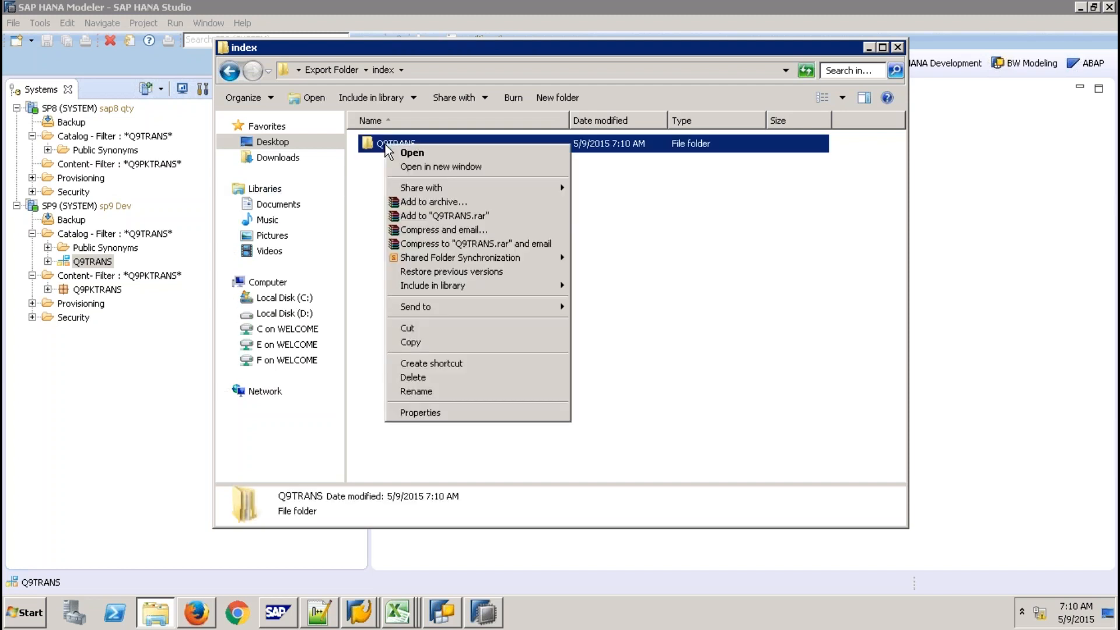
pyautogui.click(432, 390)
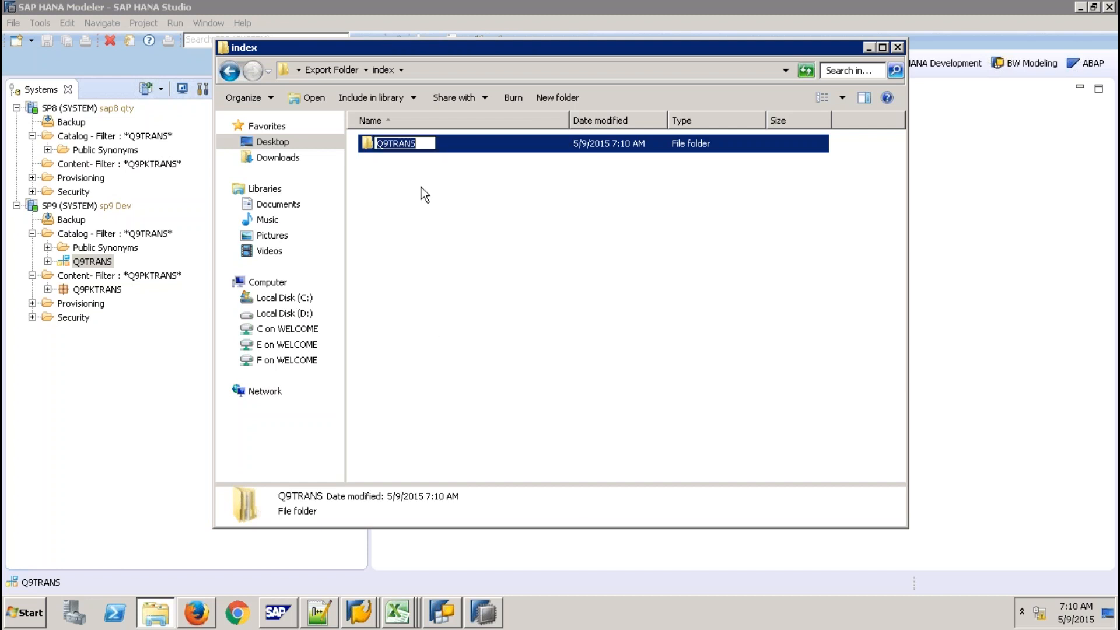
pyautogui.click(420, 143)
pyautogui.write('QTY')
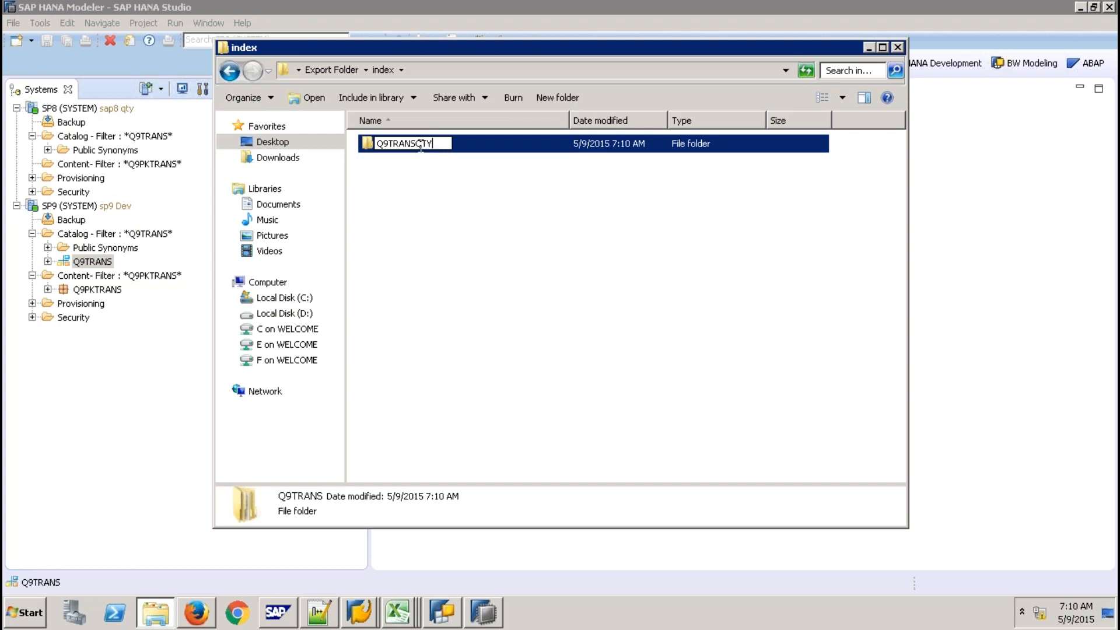
pyautogui.press('Return')
# Open Q9TRANSQTY\SA\SALES to show the six exported table files
pyautogui.doubleClick(408, 144)
pyautogui.doubleClick(390, 143)
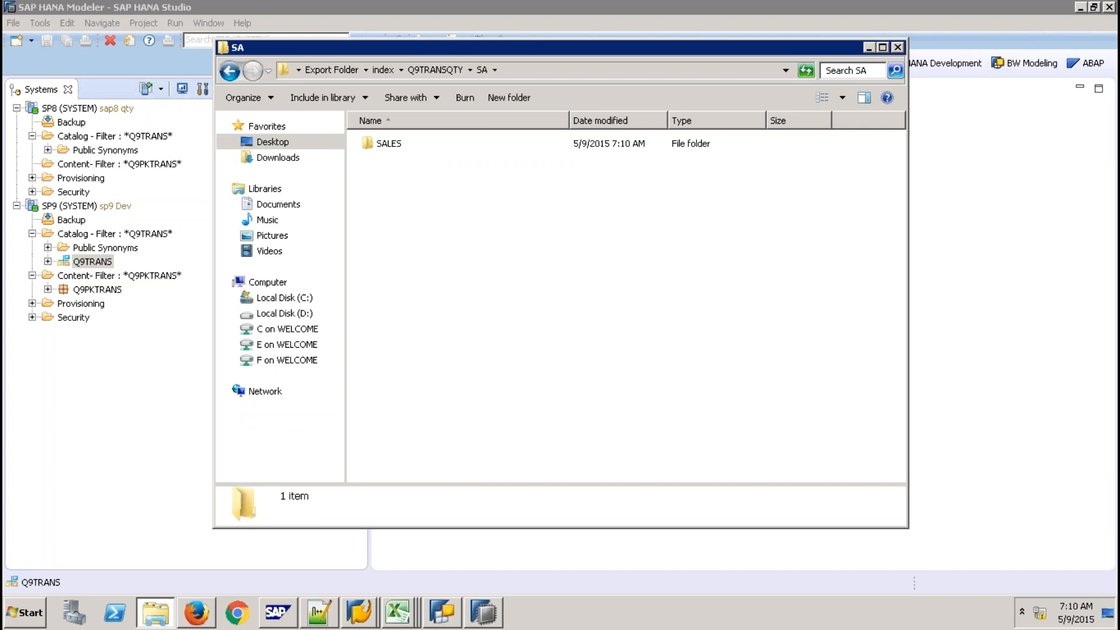
pyautogui.doubleClick(389, 143)
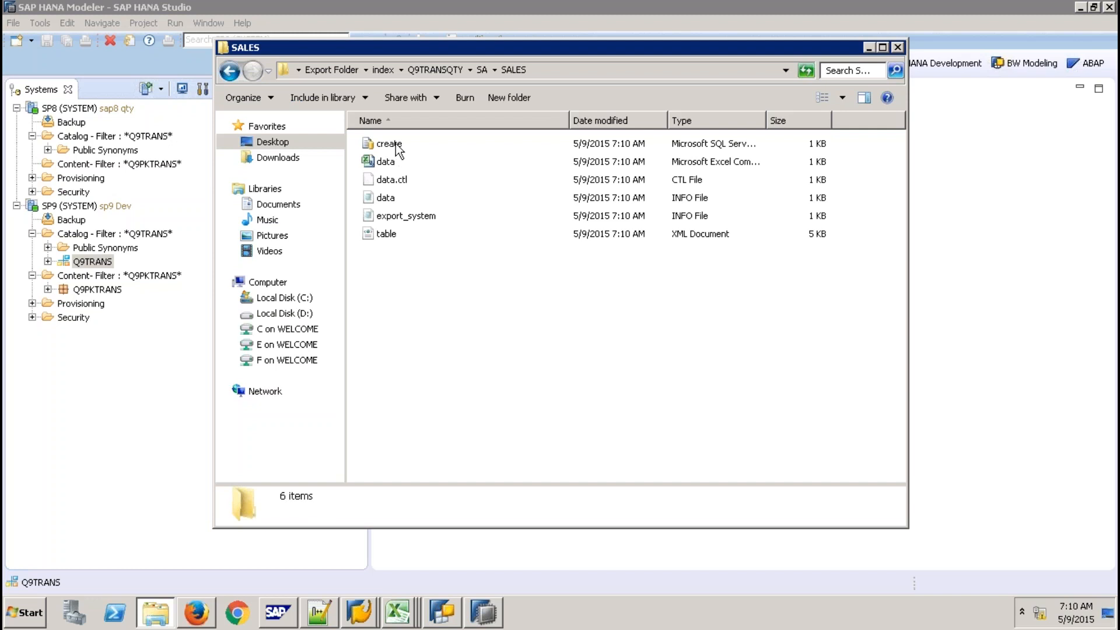
# Change the schema in create.sql to Q9TRANSQTY in Notepad++ and save it
pyautogui.rightClick(397, 149)
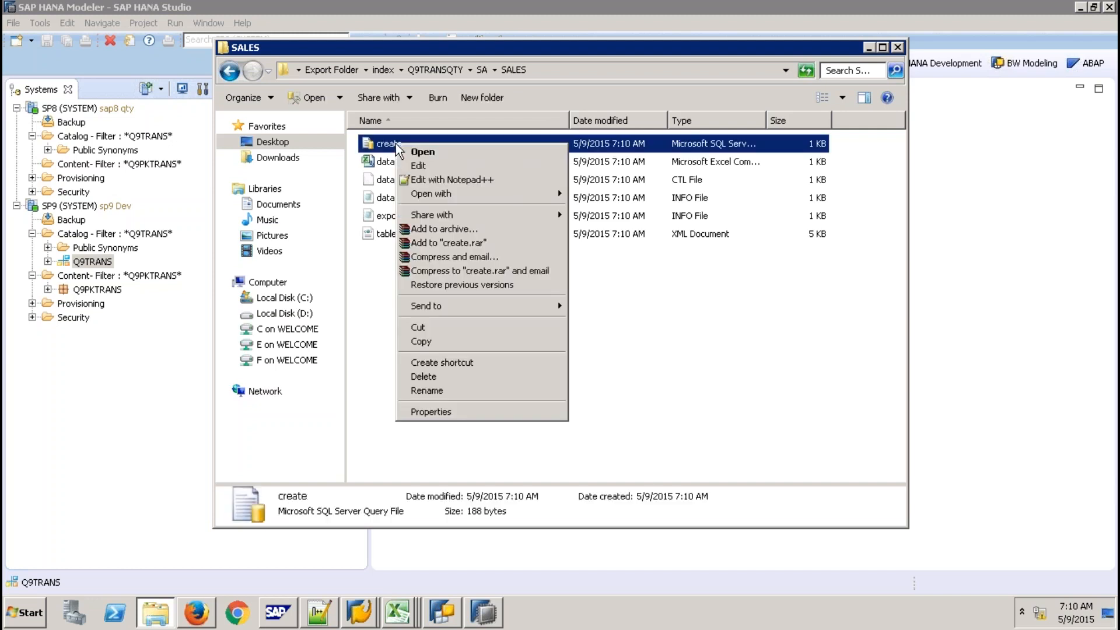
pyautogui.click(441, 176)
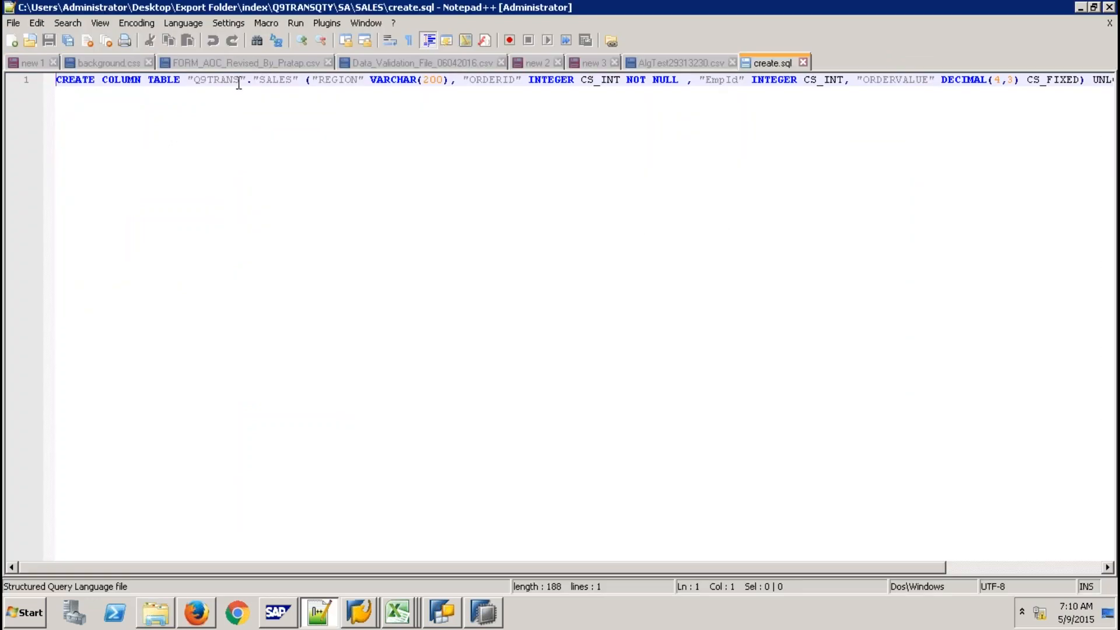
pyautogui.click(241, 79)
pyautogui.write('QTY')
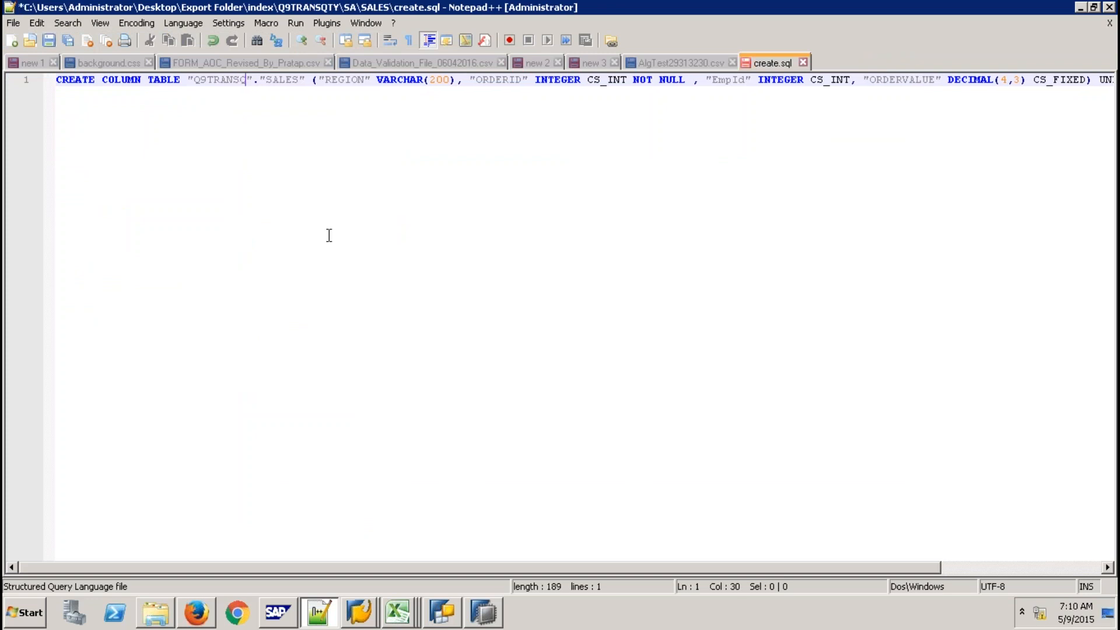
pyautogui.click(803, 62)
pyautogui.click(539, 352)
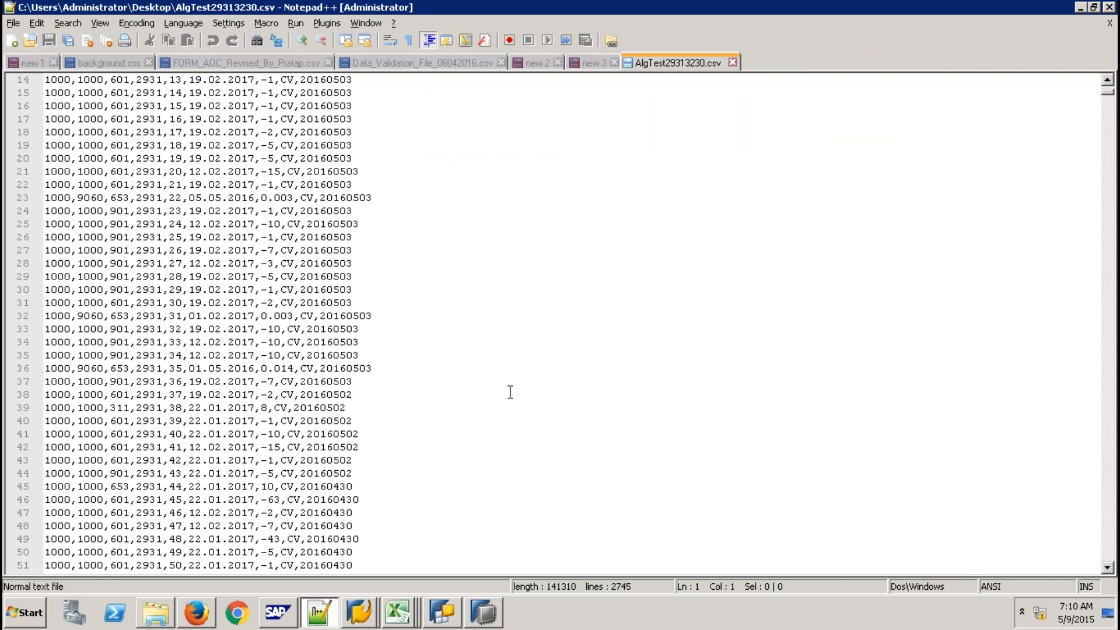
# Return to the SALES folder and bring up the actions for data.ctl
pyautogui.hotkey('alt', 'Tab')
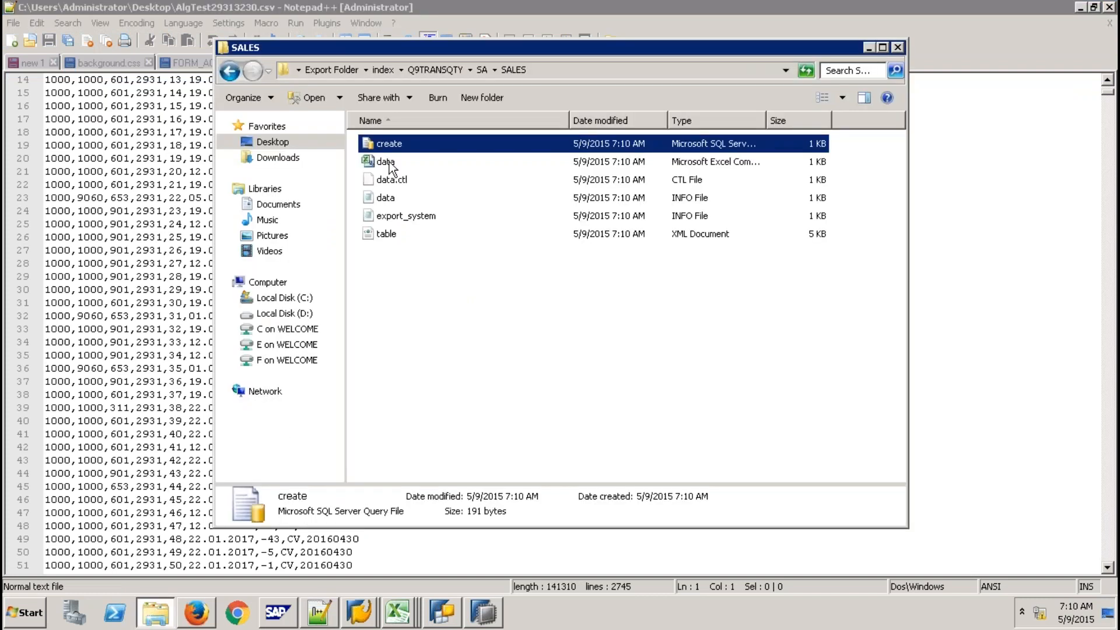
pyautogui.click(399, 183)
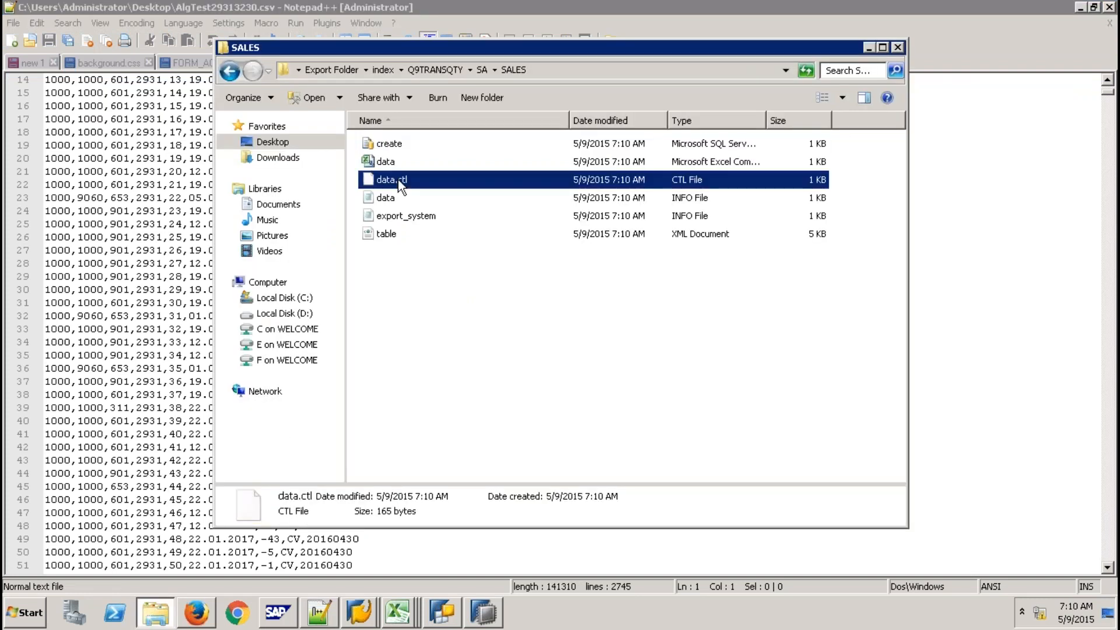
pyautogui.rightClick(399, 183)
# Change the line-2 table in data.ctl to Q9TRANSQTY in Notepad++ and save it
pyautogui.click(437, 202)
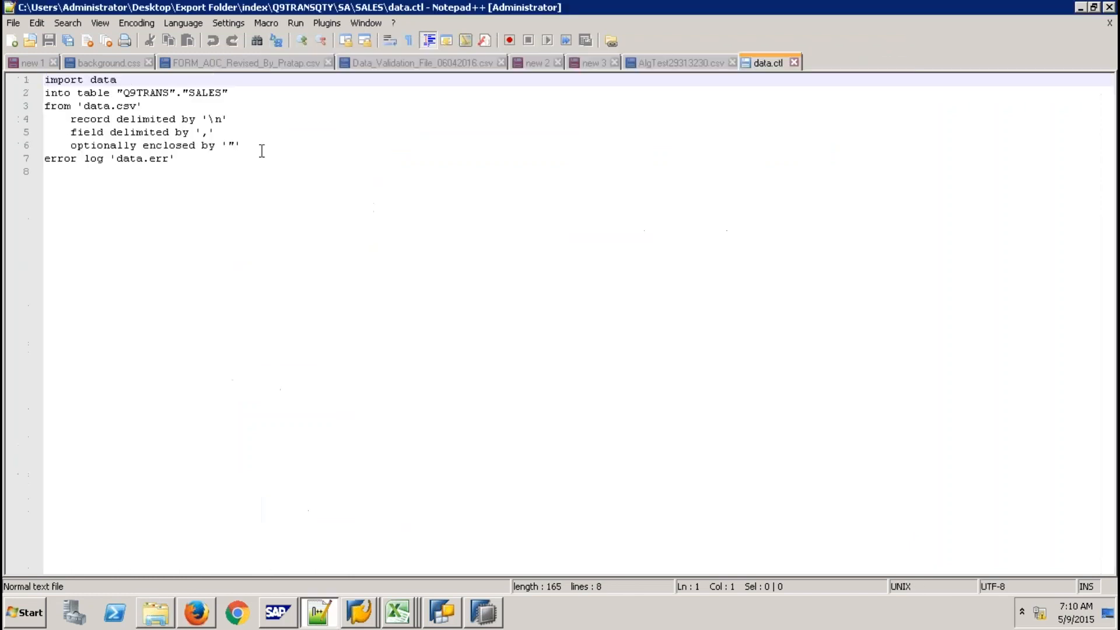
pyautogui.click(169, 92)
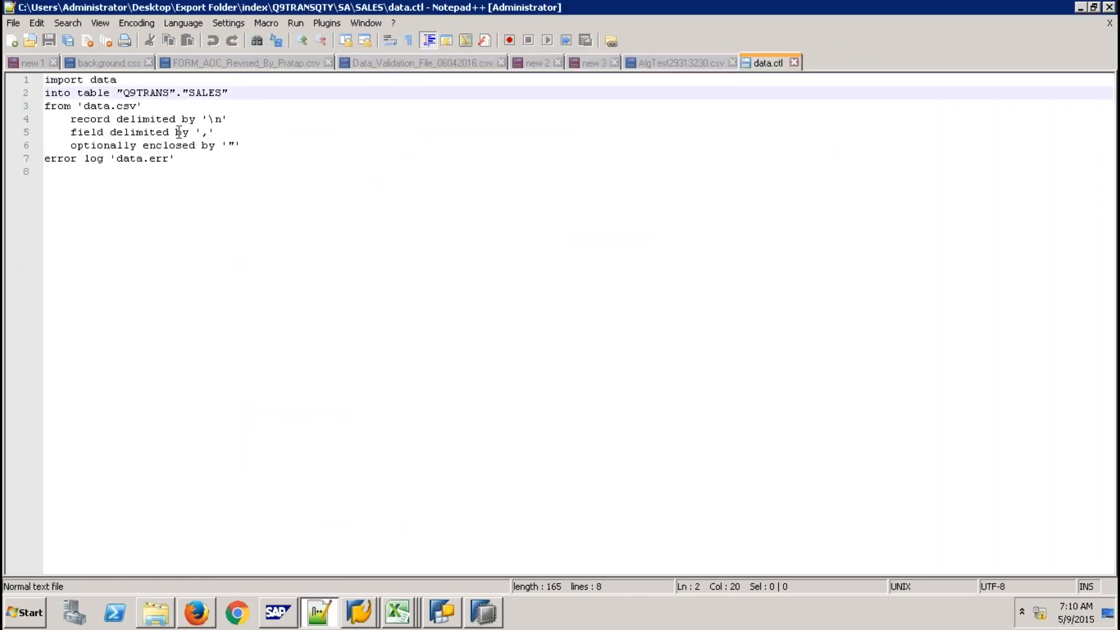
pyautogui.write('QTY')
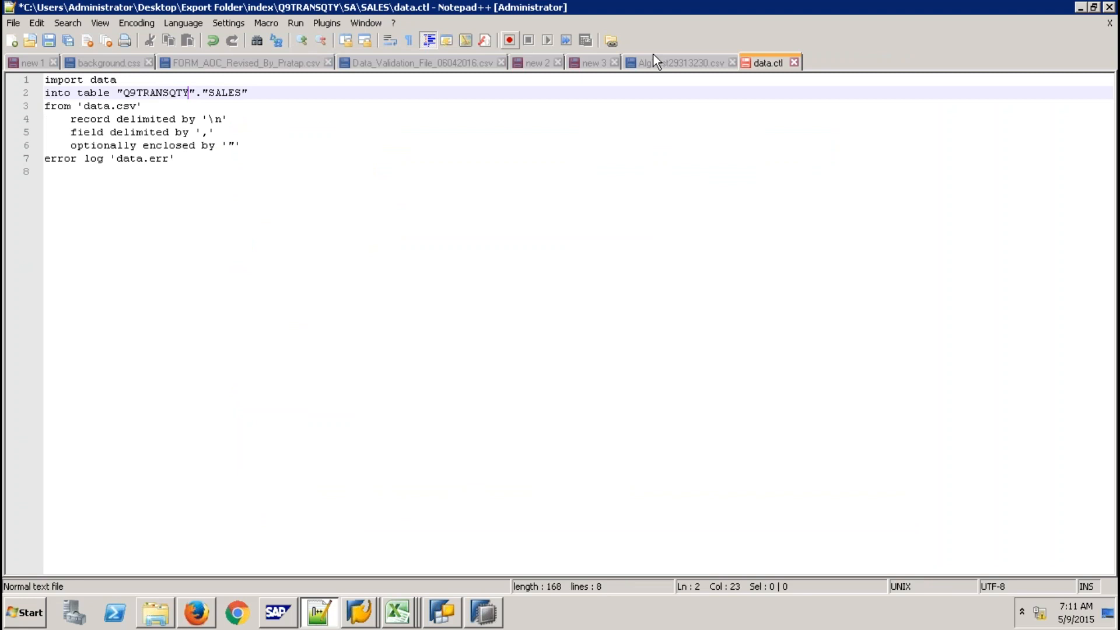
pyautogui.click(794, 62)
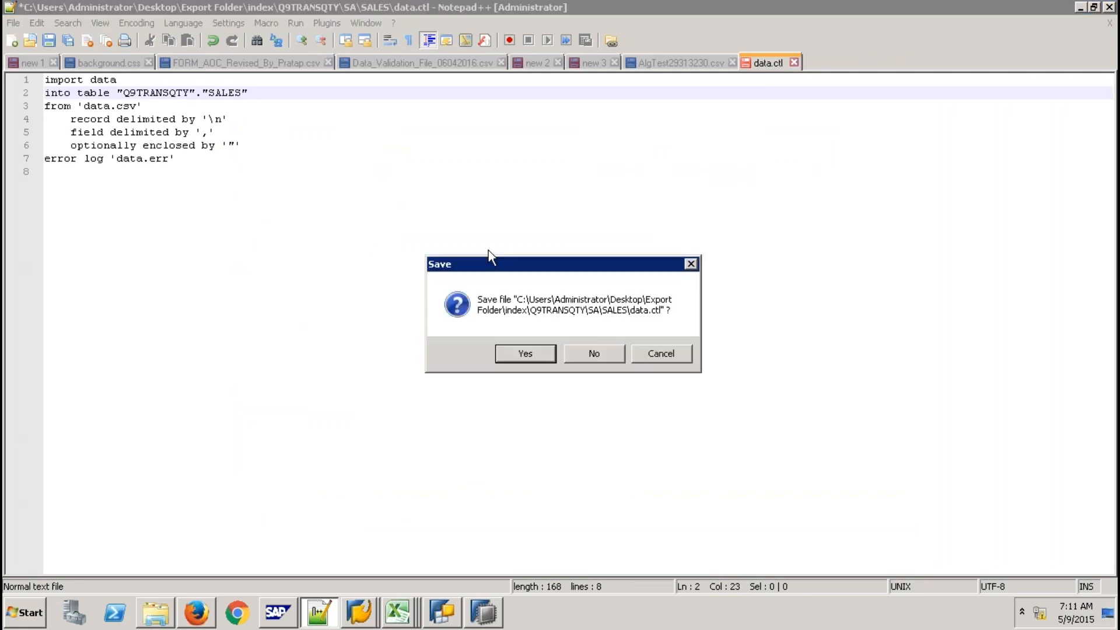
pyautogui.click(524, 353)
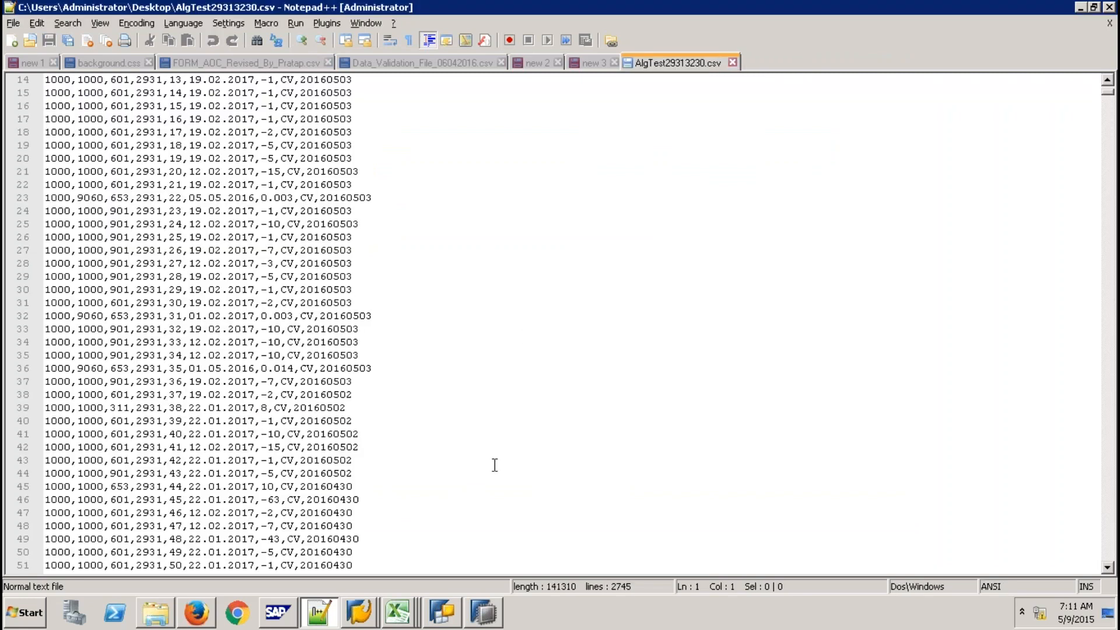
# Review table.xml in Notepad++, close it, and go back up to the index folder
pyautogui.hotkey('alt', 'Tab')
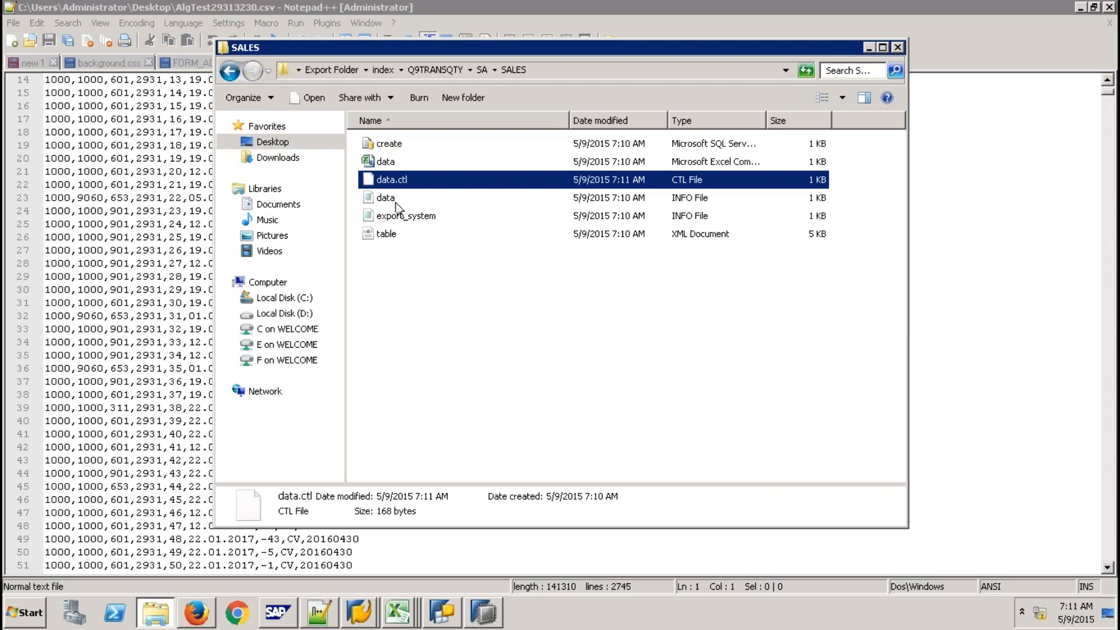
pyautogui.rightClick(391, 236)
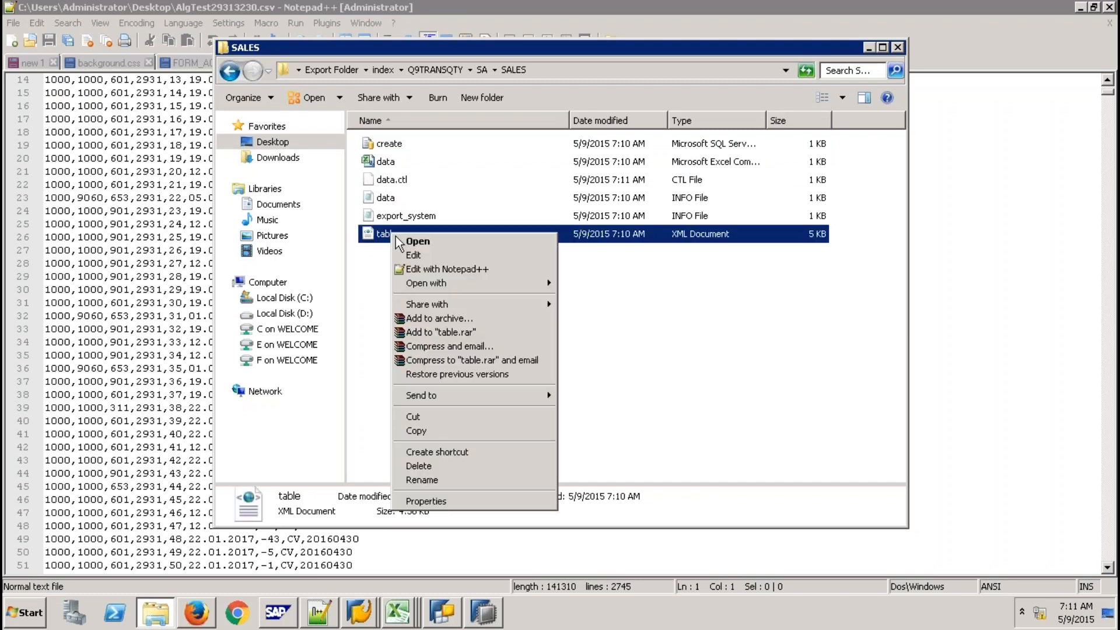
pyautogui.click(447, 269)
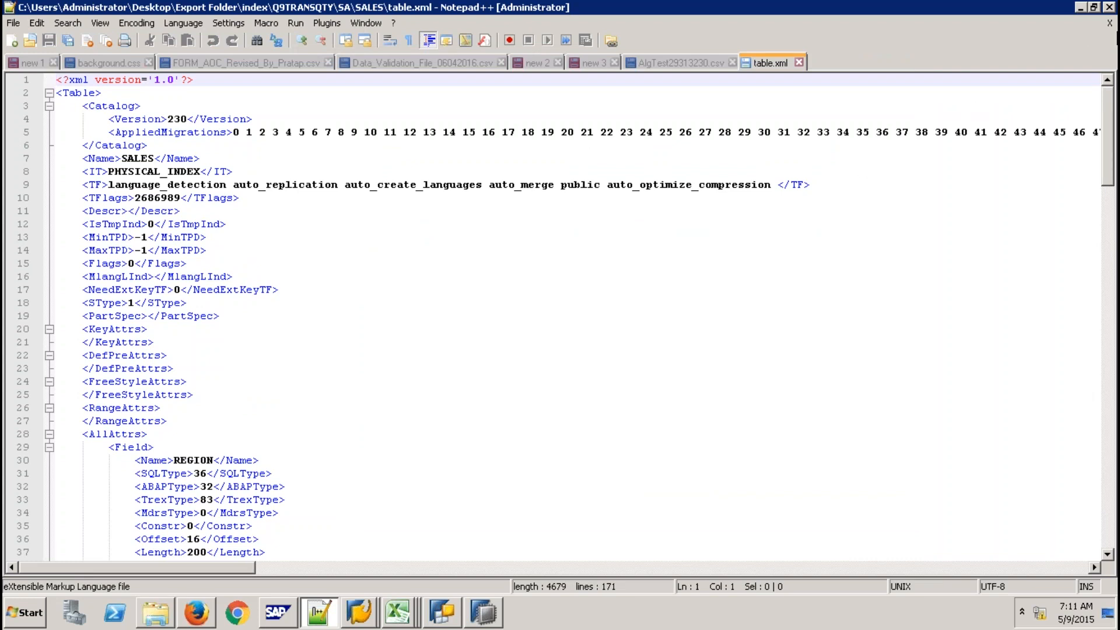
pyautogui.click(799, 63)
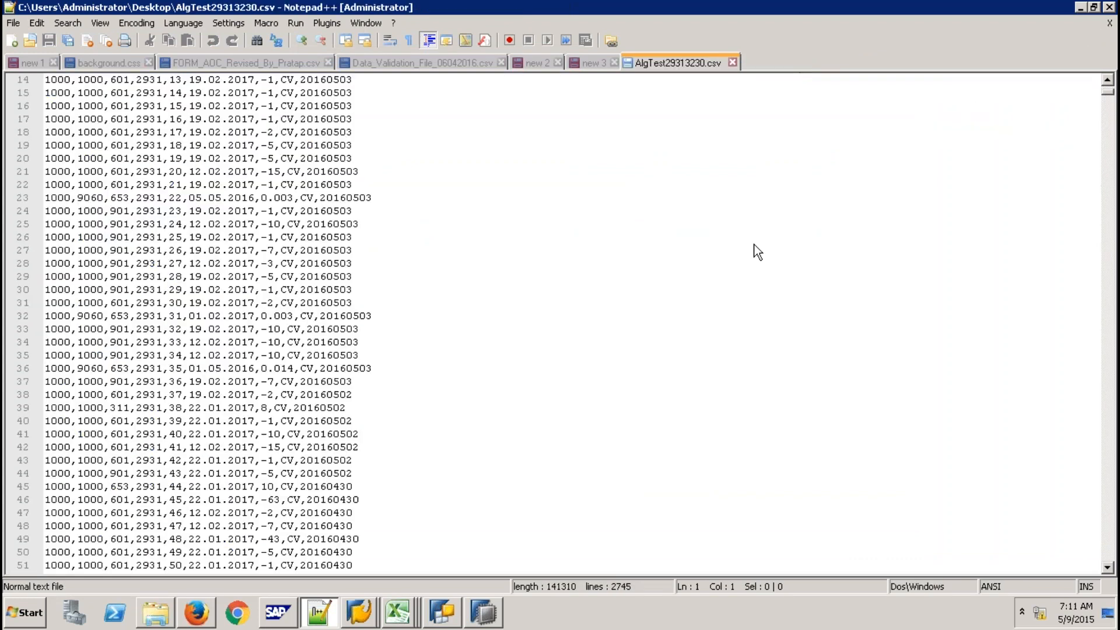
pyautogui.hotkey('alt', 'Tab')
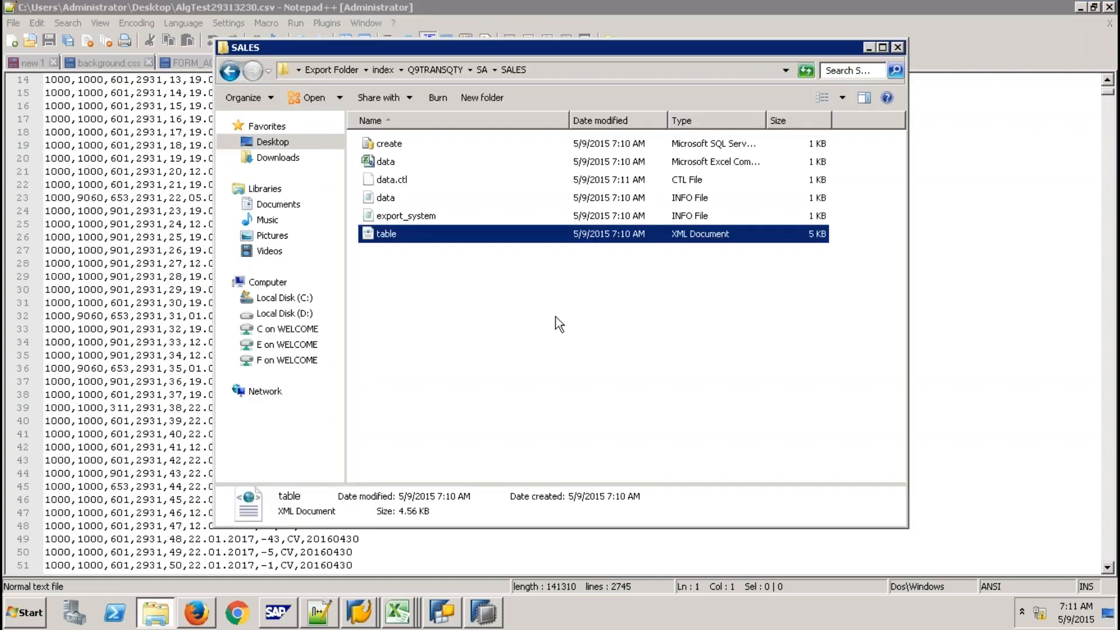
pyautogui.click(456, 333)
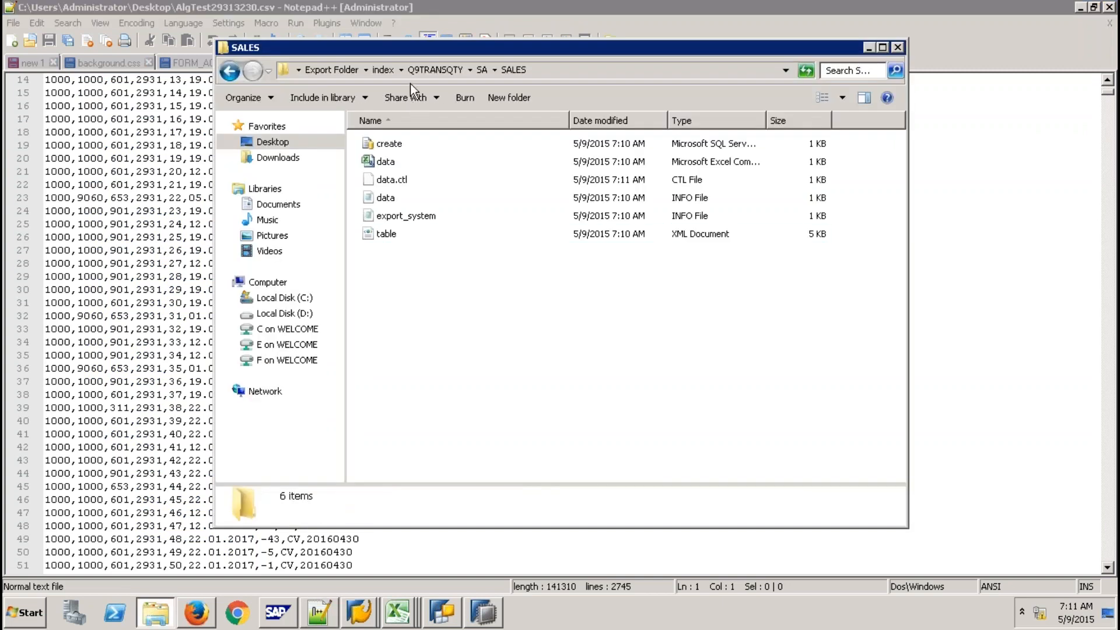
pyautogui.click(383, 69)
# Start a catalog import into SP8 from the client's Export Folder
pyautogui.click(482, 613)
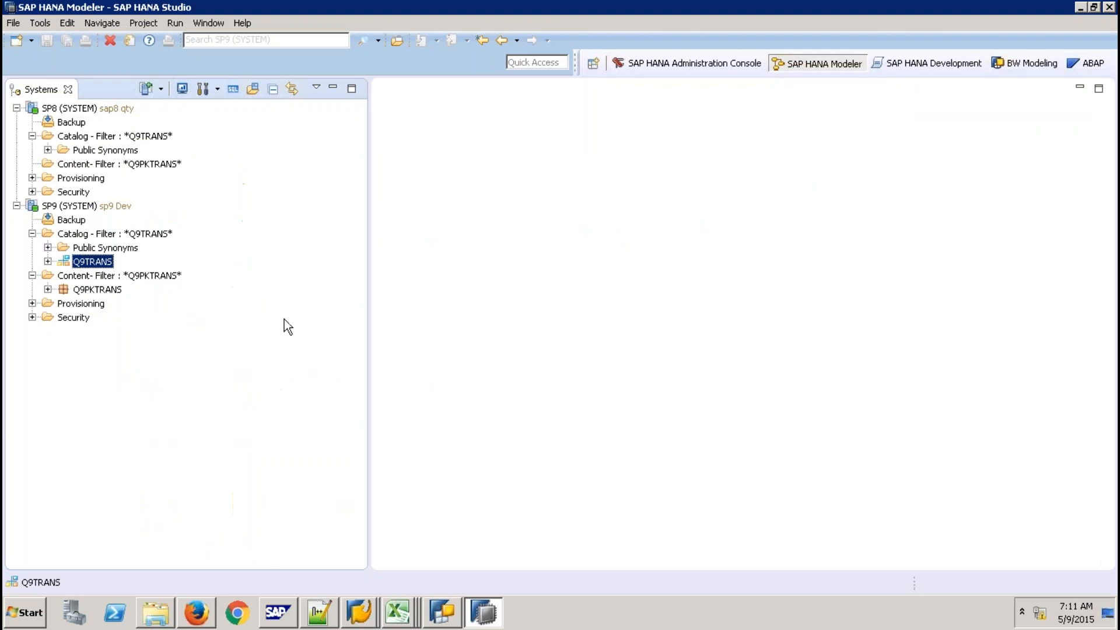
pyautogui.click(75, 136)
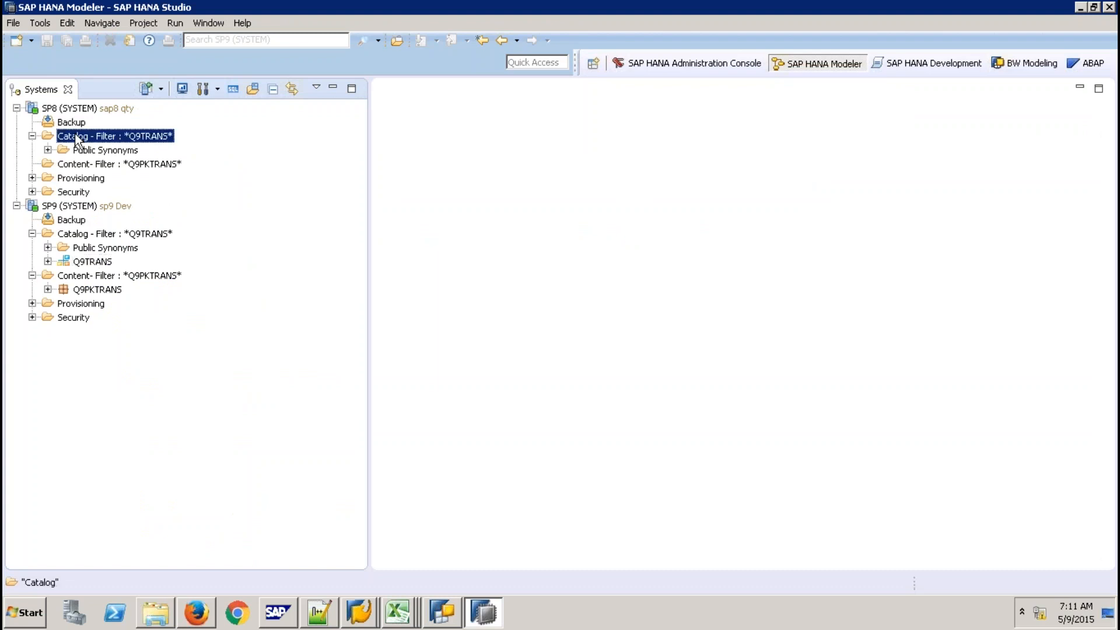
pyautogui.rightClick(75, 137)
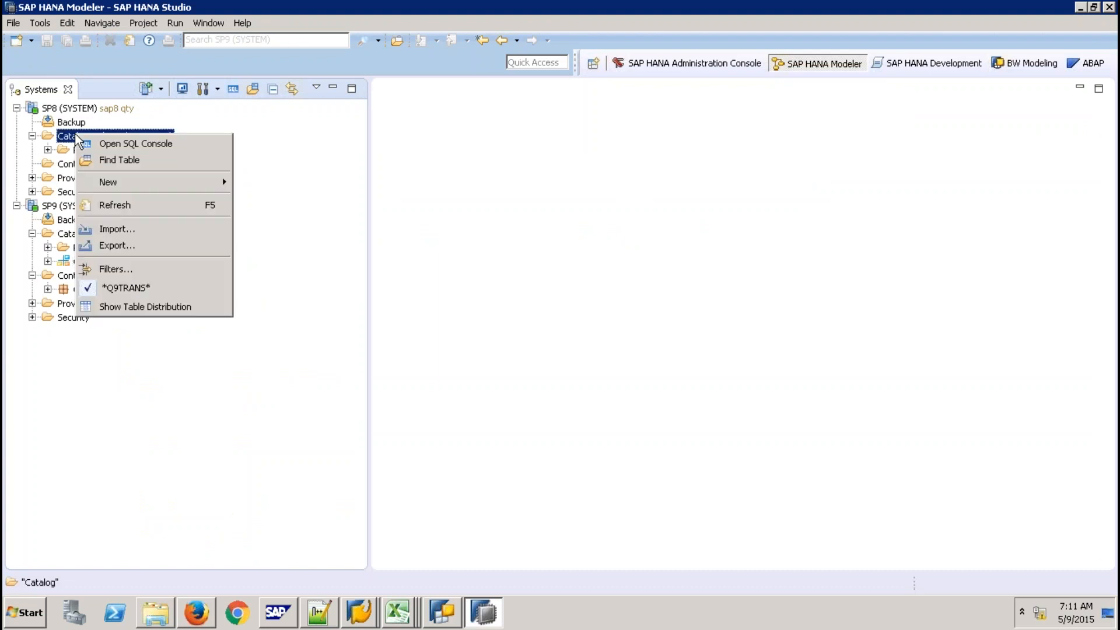
pyautogui.click(138, 229)
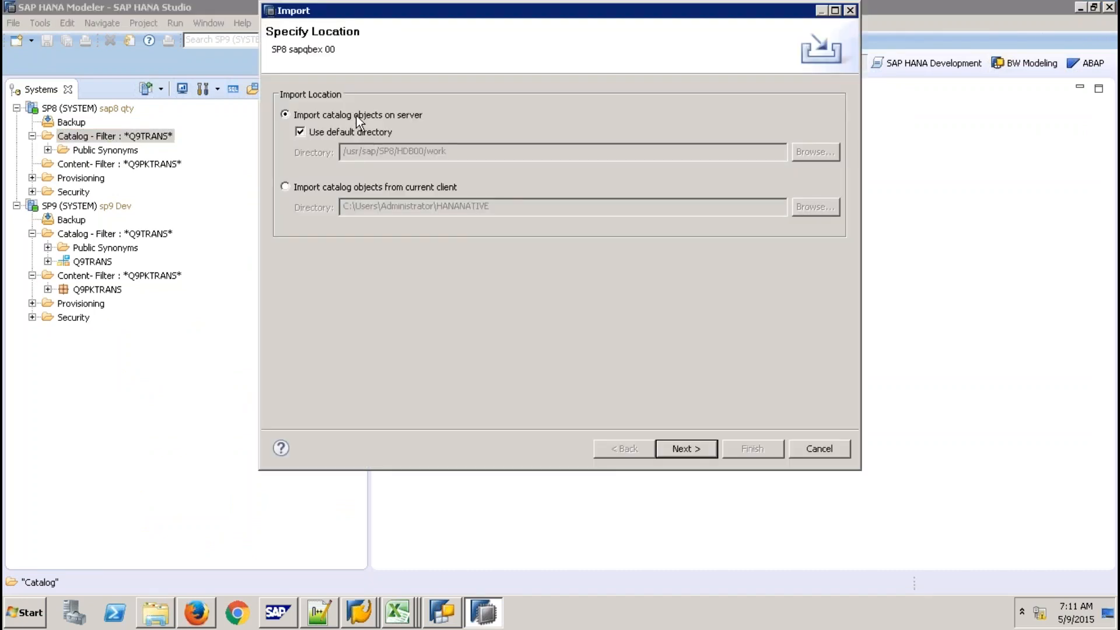
pyautogui.click(330, 186)
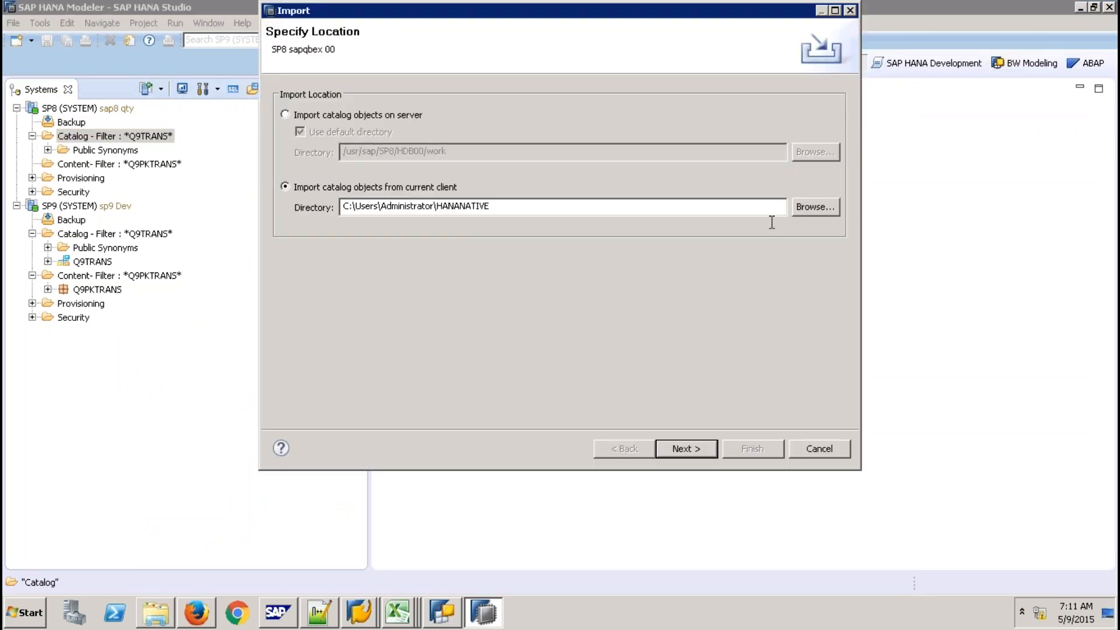
pyautogui.click(807, 207)
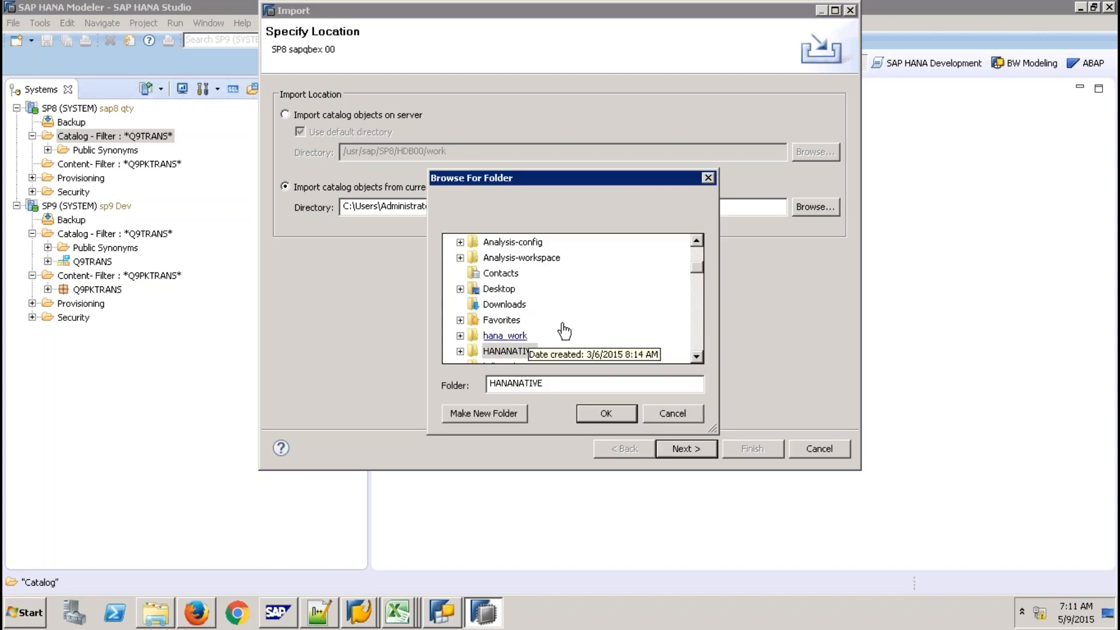
pyautogui.click(700, 331)
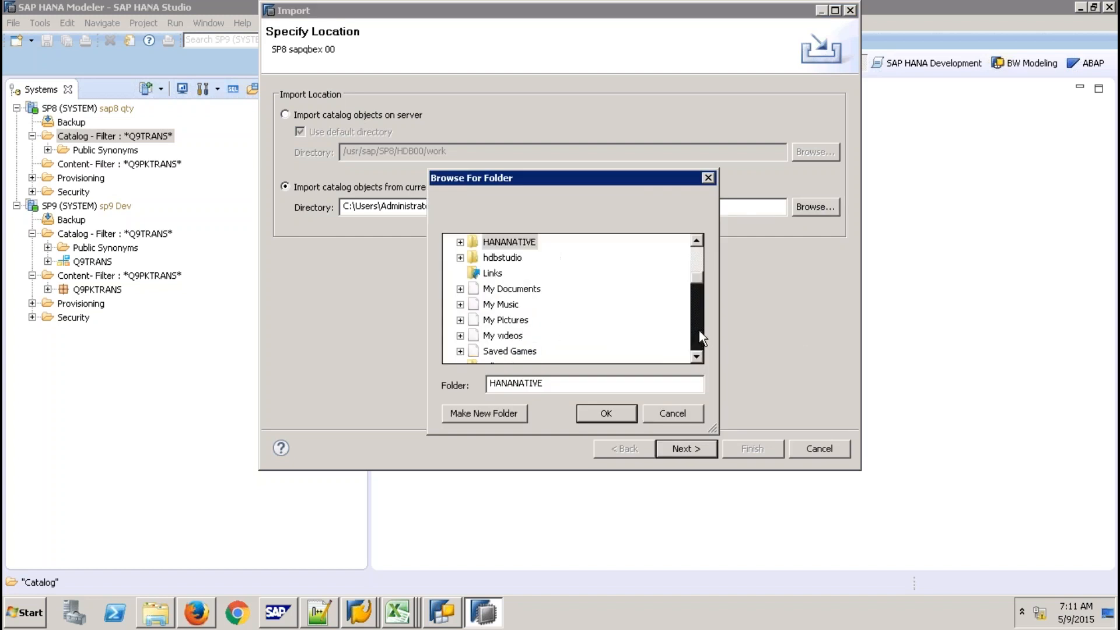
pyautogui.click(699, 331)
pyautogui.click(699, 331)
pyautogui.click(699, 330)
pyautogui.click(699, 331)
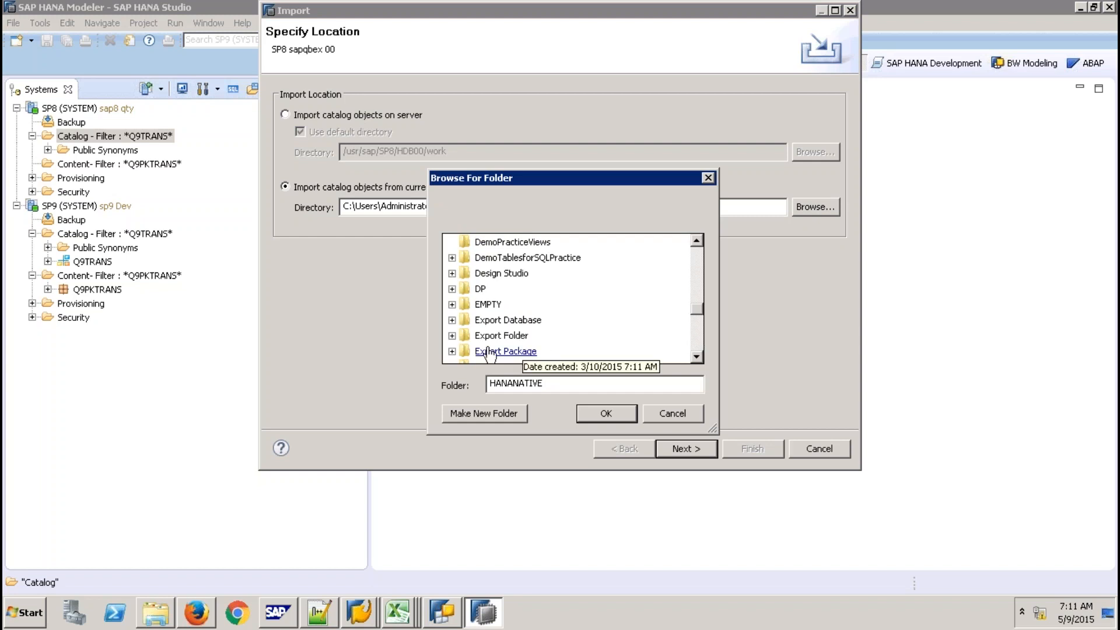
pyautogui.click(501, 335)
pyautogui.click(605, 410)
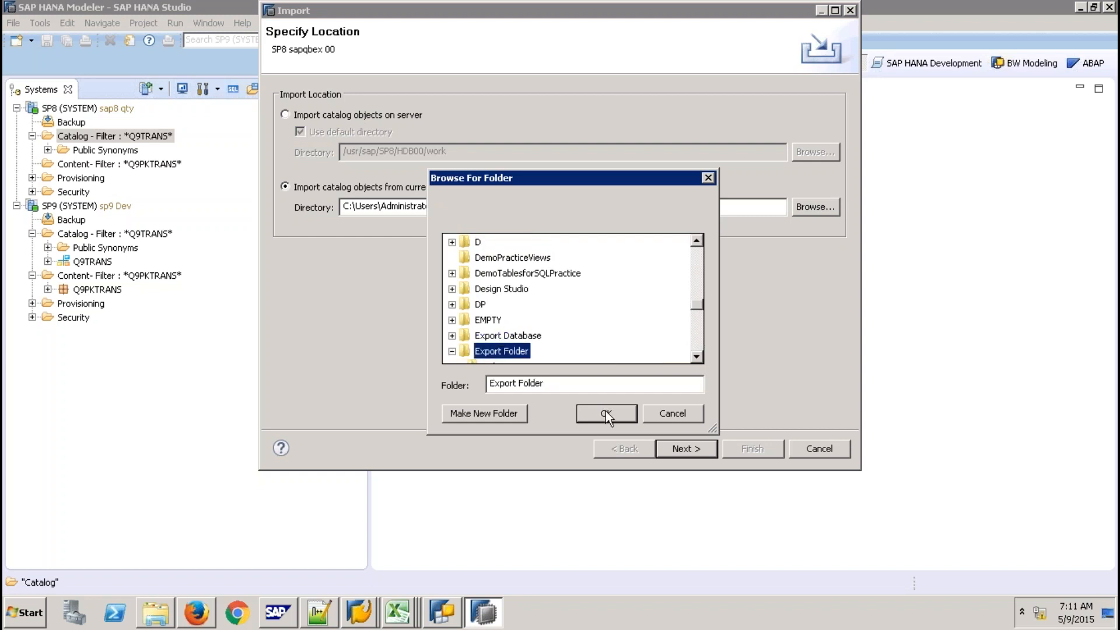
# Add the SALES table from Q9TRANSQTY and run the import
pyautogui.click(682, 450)
pyautogui.click(362, 174)
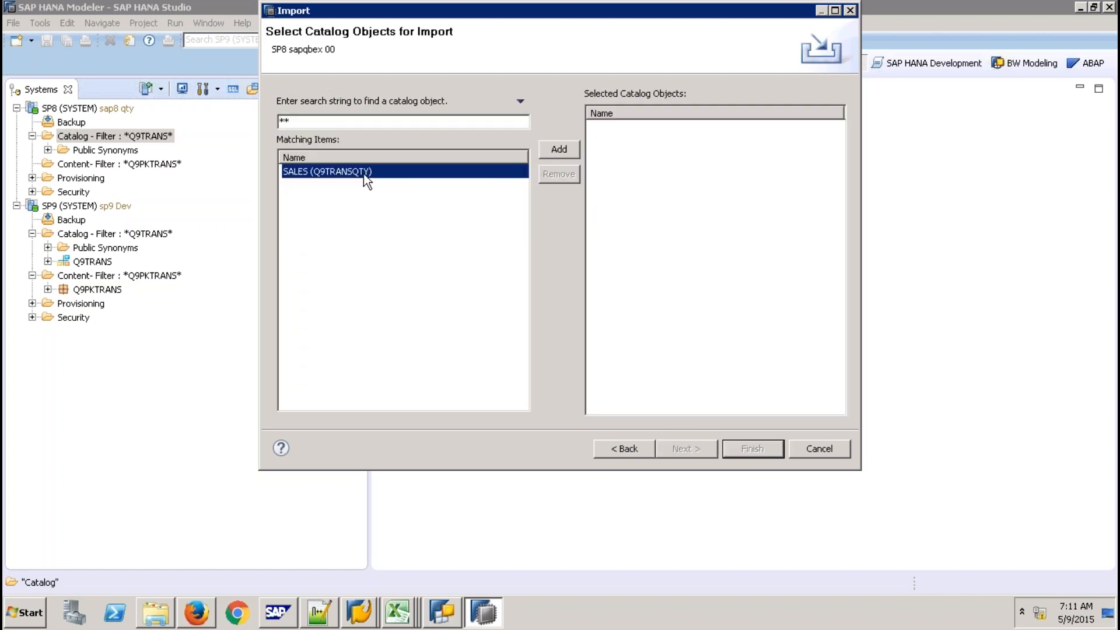
pyautogui.click(550, 149)
pyautogui.click(690, 448)
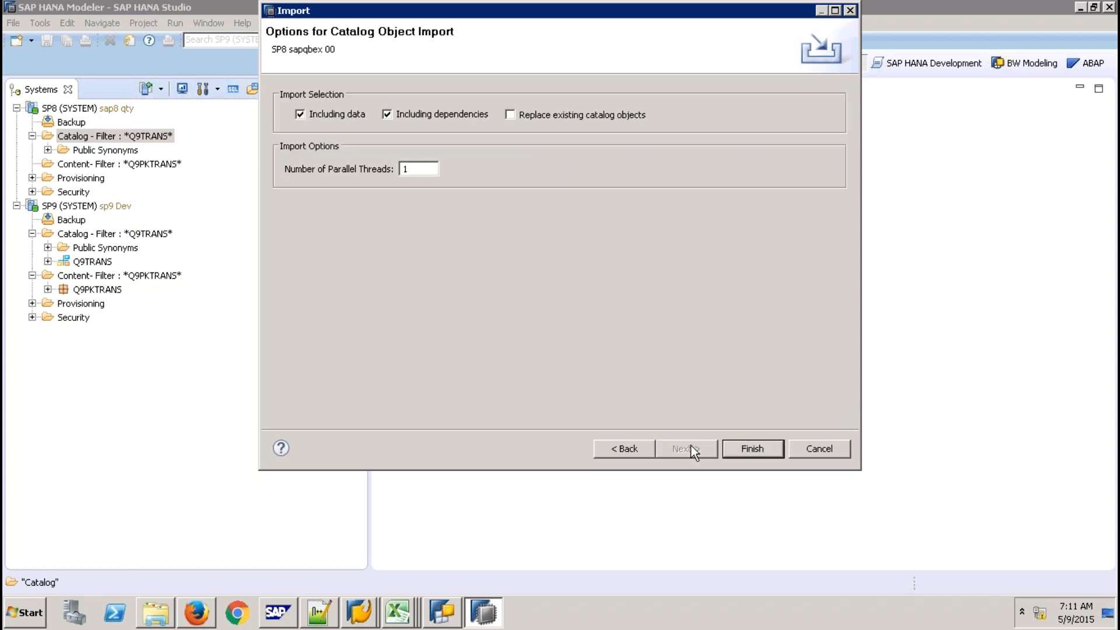
pyautogui.click(753, 446)
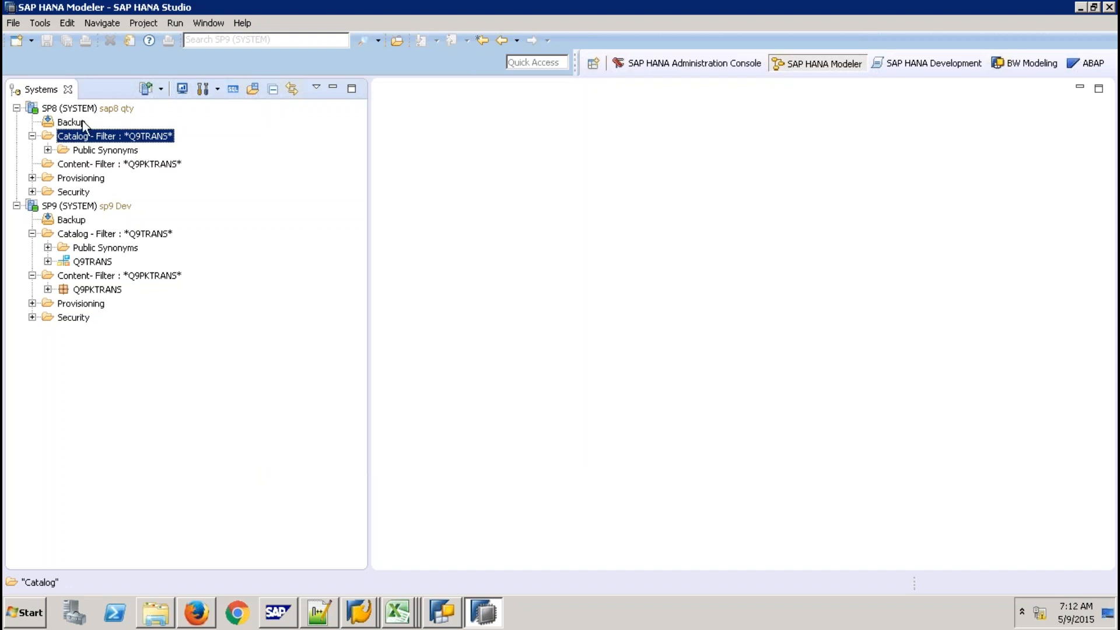
# Refresh the SP8 catalog and expand Q9TRANSQTY > Tables to the SALES table
pyautogui.click(101, 108)
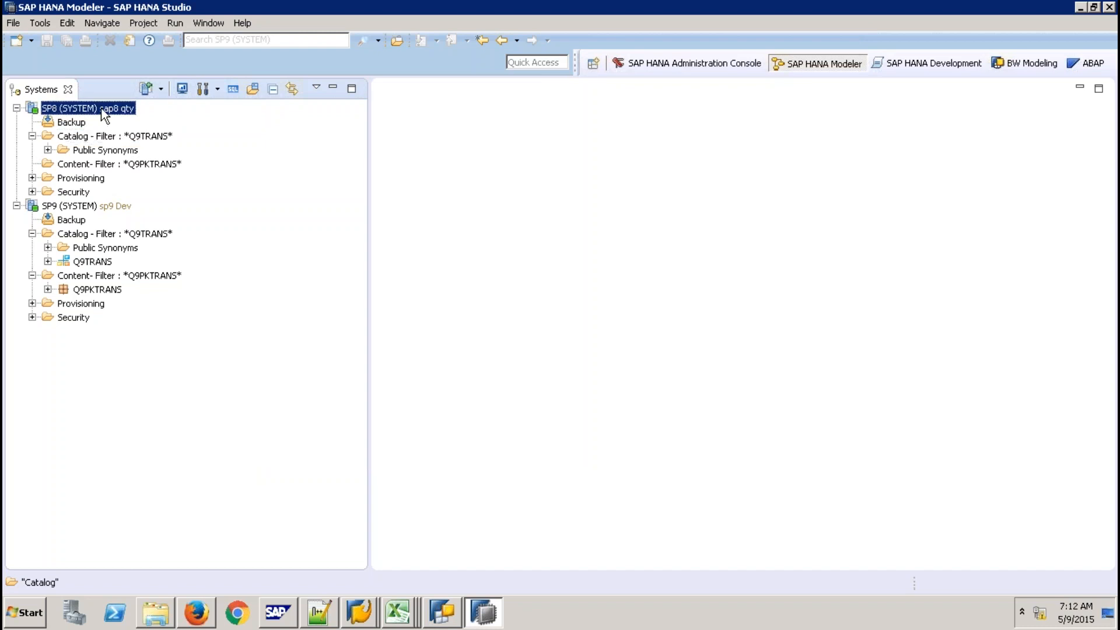
pyautogui.click(114, 138)
pyautogui.rightClick(115, 139)
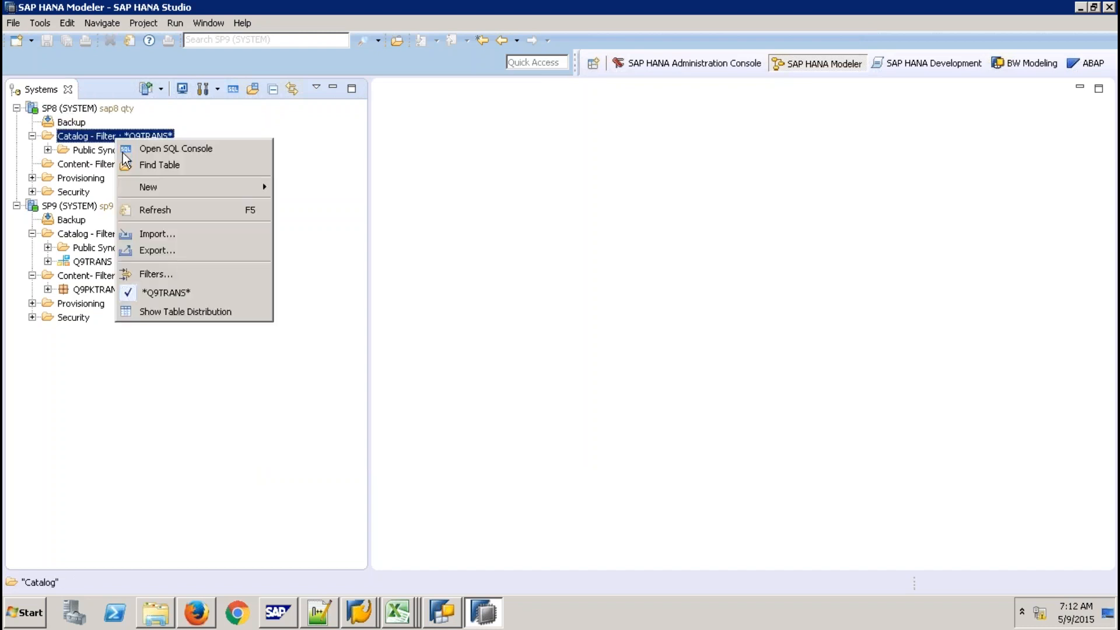
pyautogui.click(147, 213)
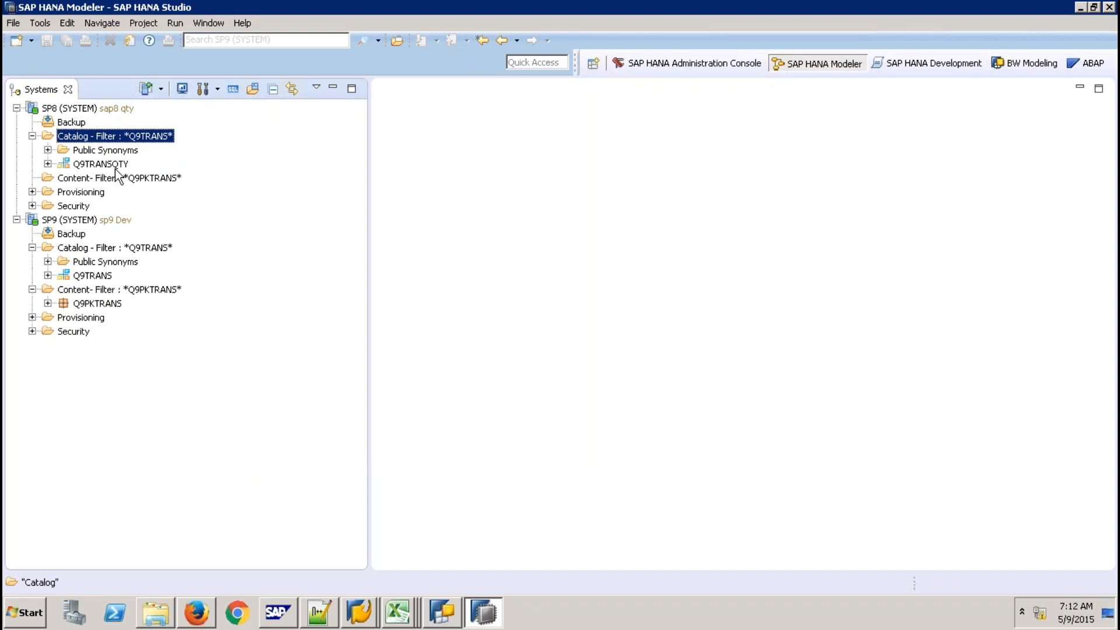
pyautogui.click(48, 163)
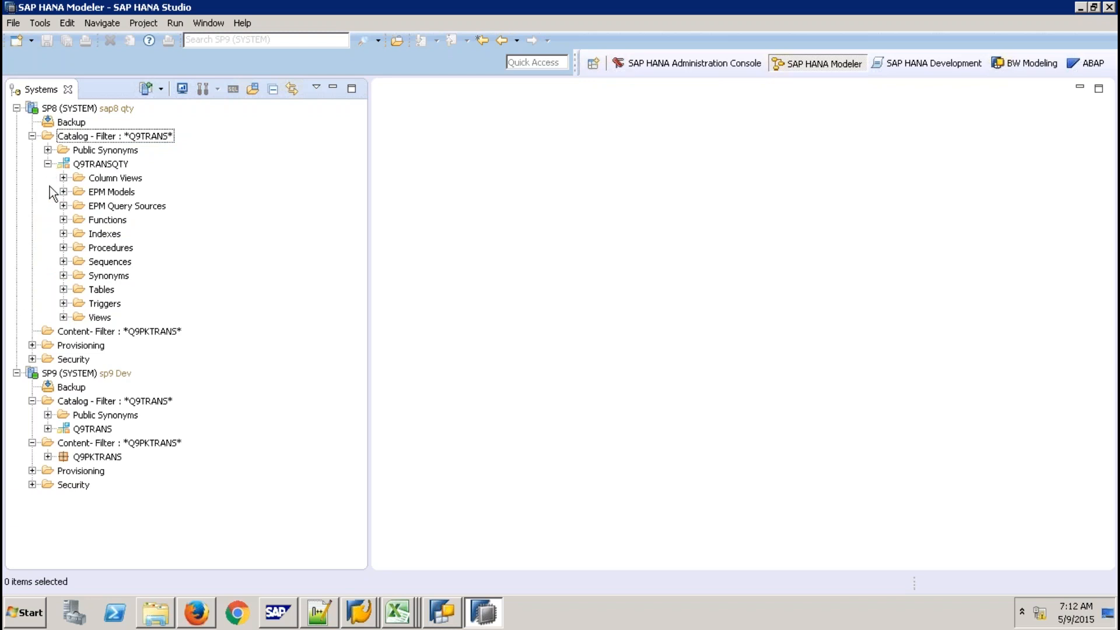
pyautogui.click(64, 289)
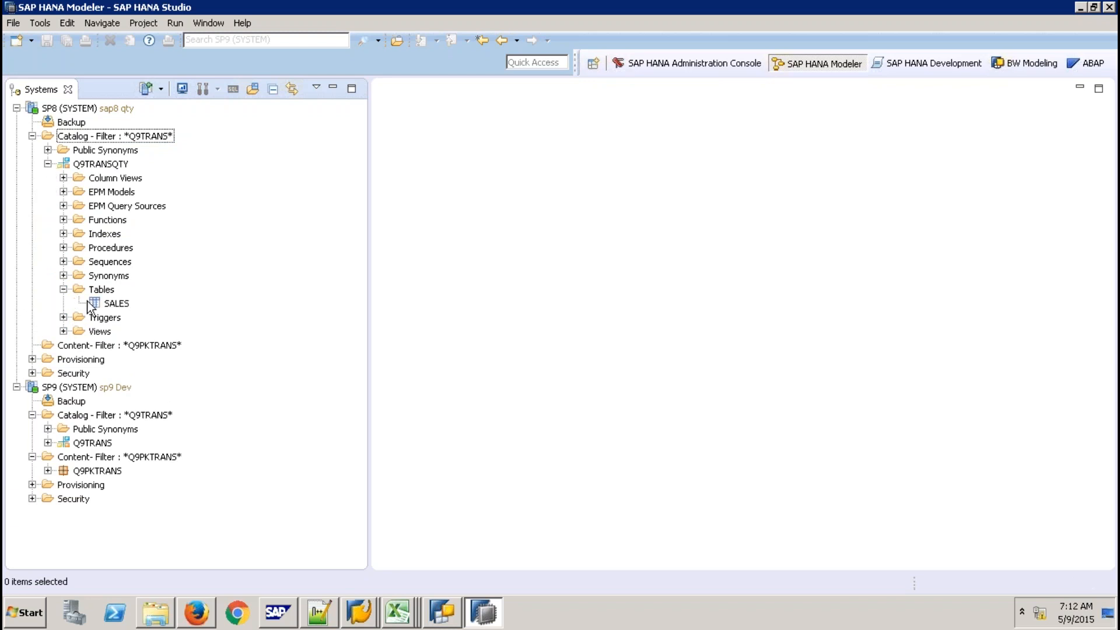
pyautogui.click(102, 303)
pyautogui.rightClick(103, 303)
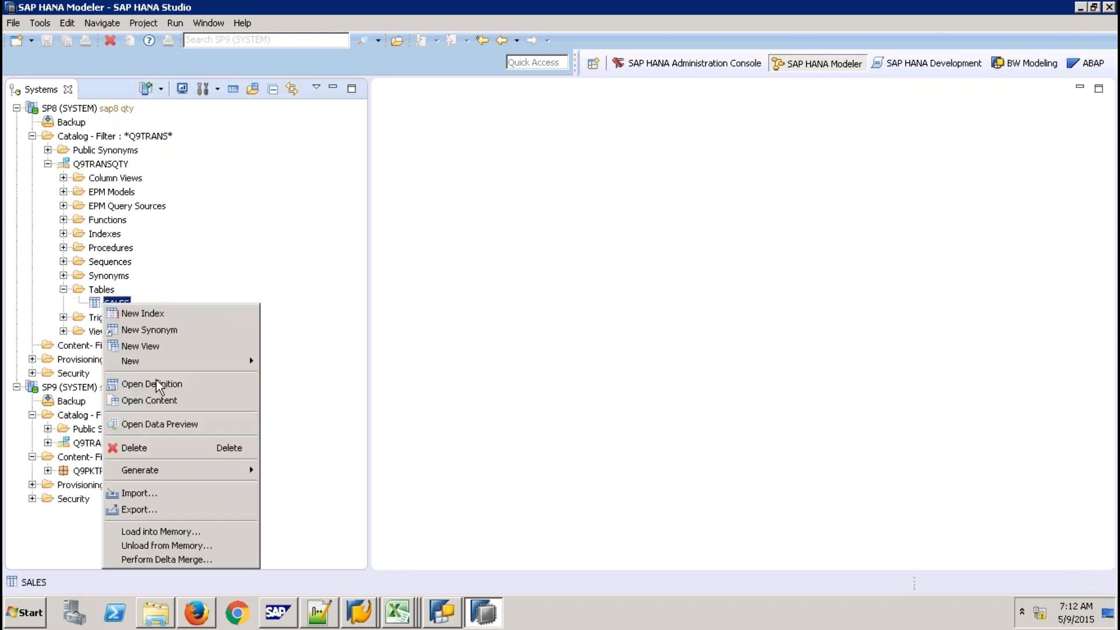
# Preview the SALES table's 22 imported rows, then close the preview
pyautogui.click(179, 421)
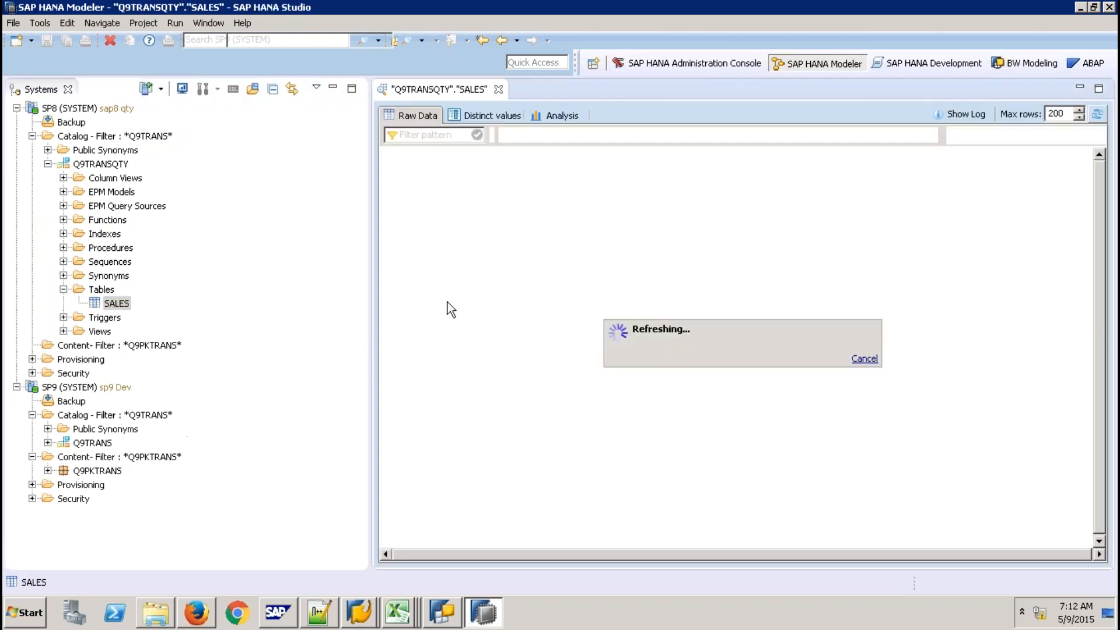
pyautogui.click(499, 91)
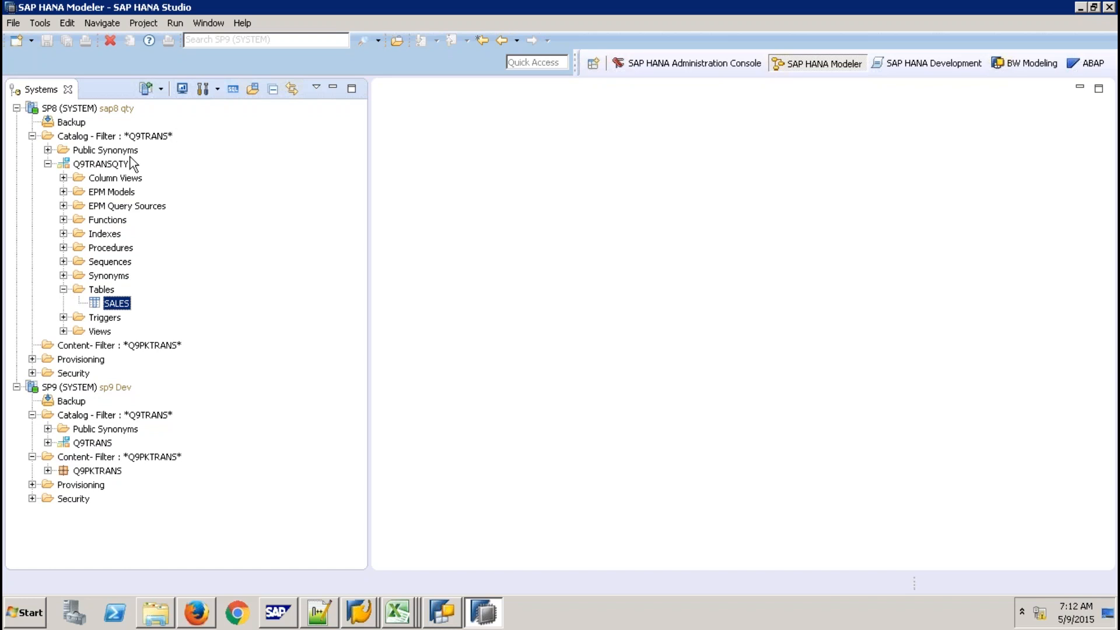
# Collapse the Q9TRANSQTY schema in the SP8 catalog
pyautogui.click(48, 163)
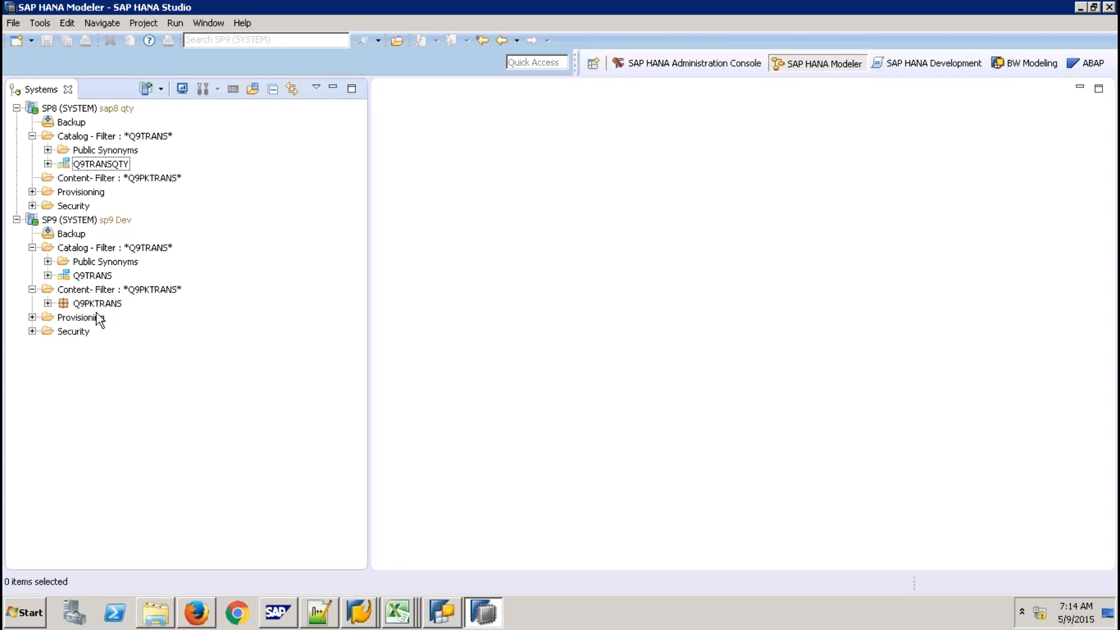
# Open analytic view ZAV_SALES, check its data foundation table "Q9TRANS".SALES, then close it
pyautogui.click(48, 304)
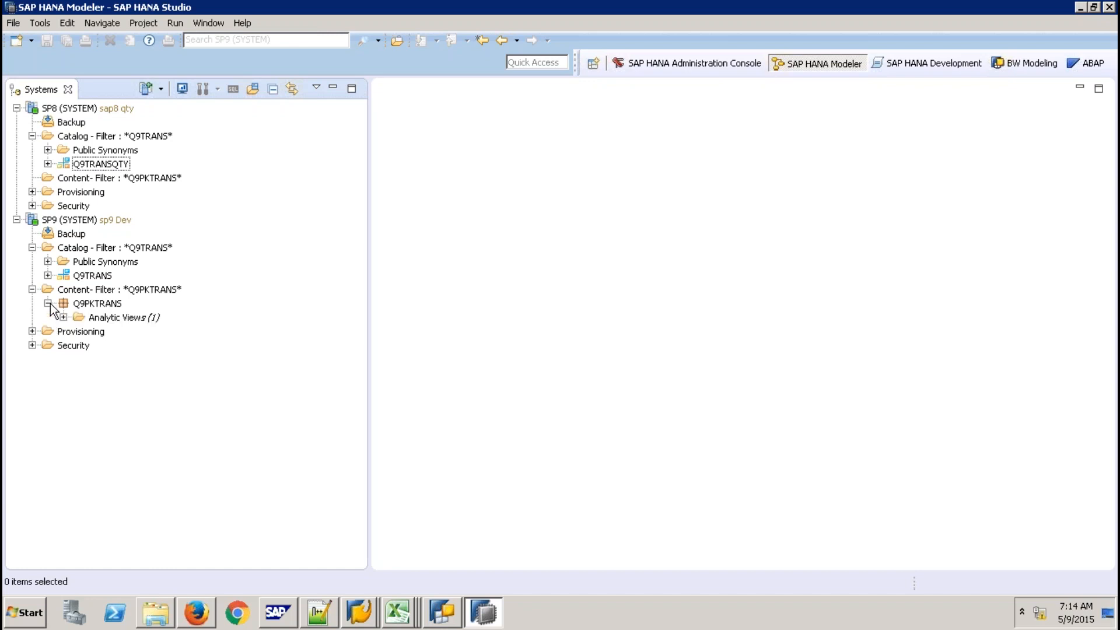
pyautogui.click(63, 317)
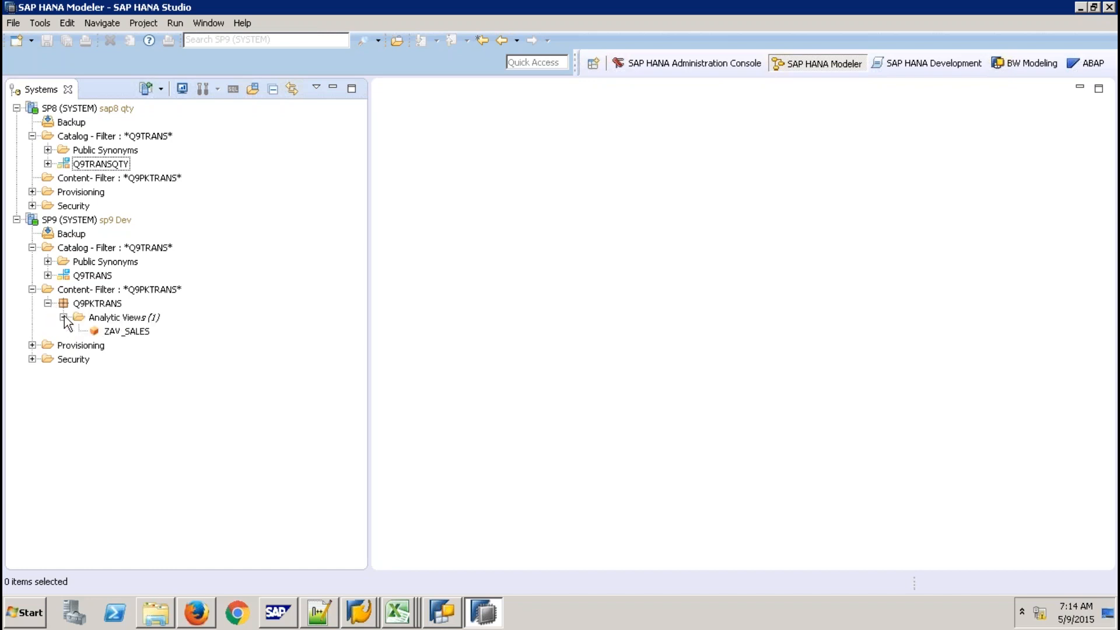
pyautogui.doubleClick(121, 331)
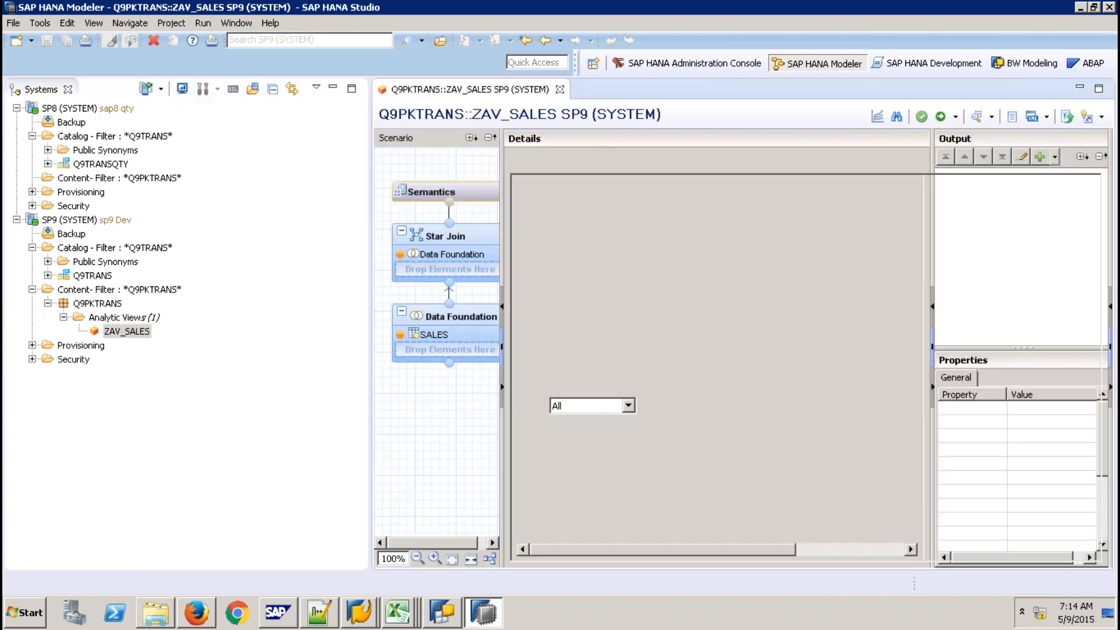
pyautogui.click(446, 324)
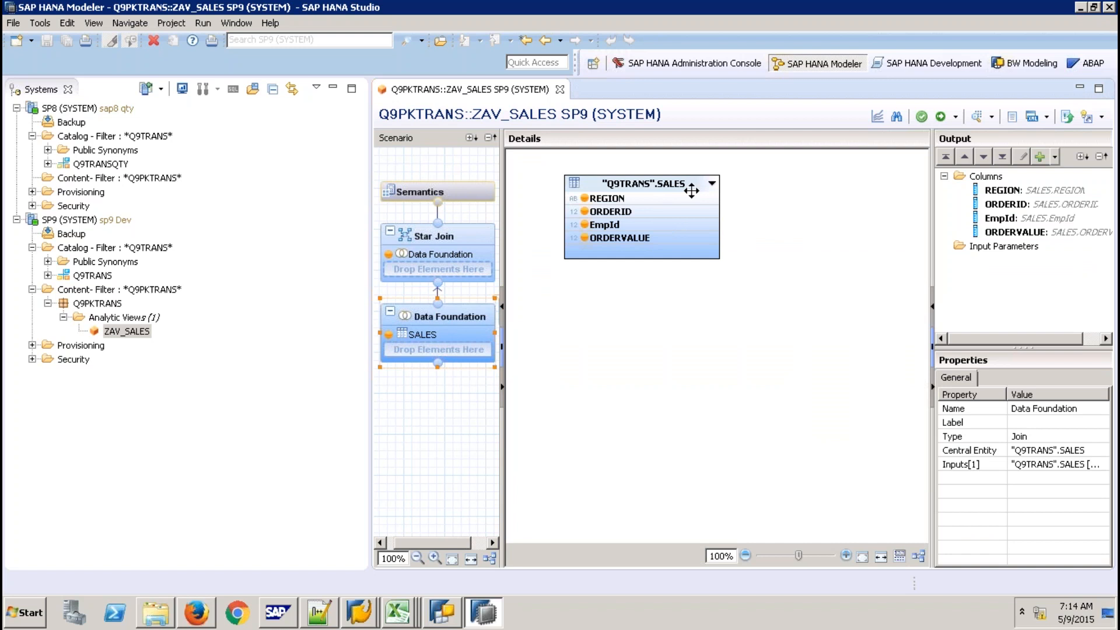
pyautogui.click(560, 89)
# Reopen ZAV_SALES and show its data foundation's SALES table from schema Q9TRANS
pyautogui.click(122, 291)
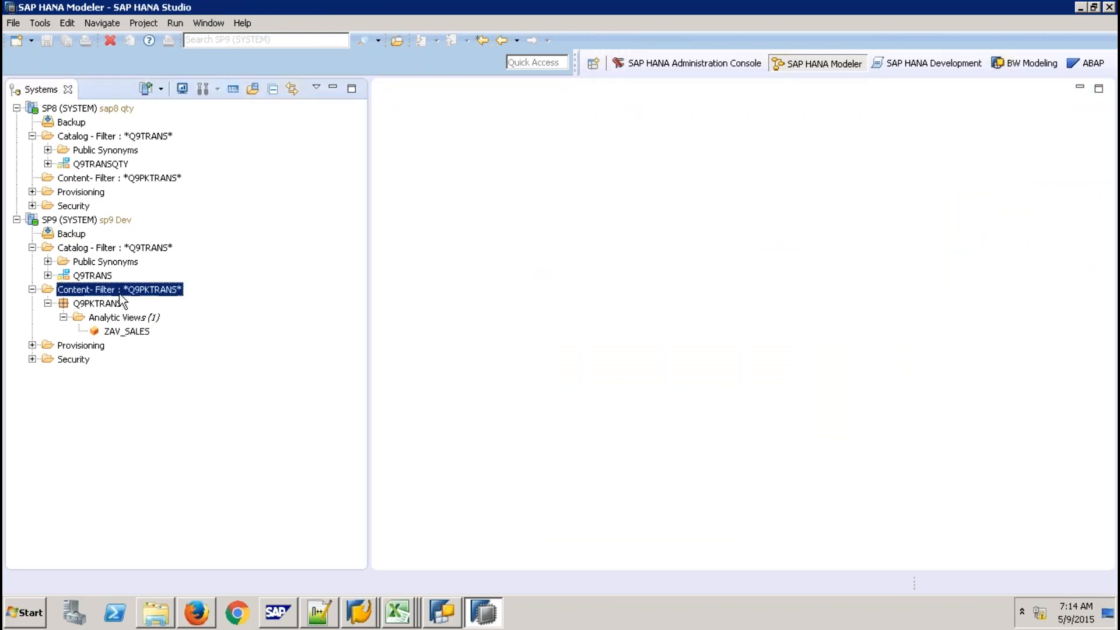
pyautogui.click(106, 141)
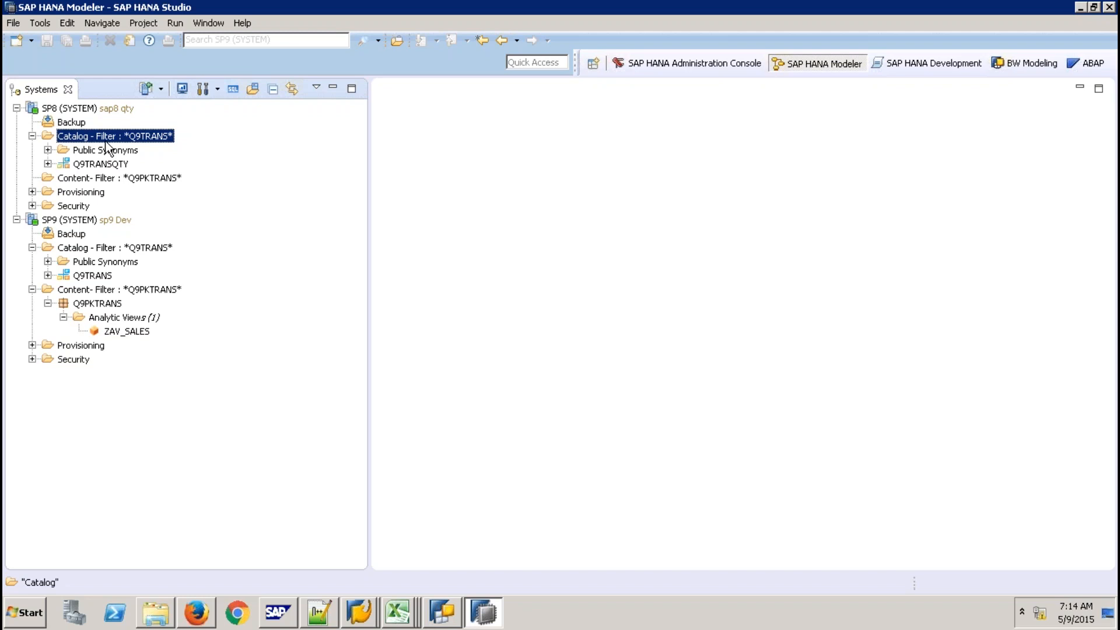
pyautogui.click(146, 334)
pyautogui.doubleClick(145, 334)
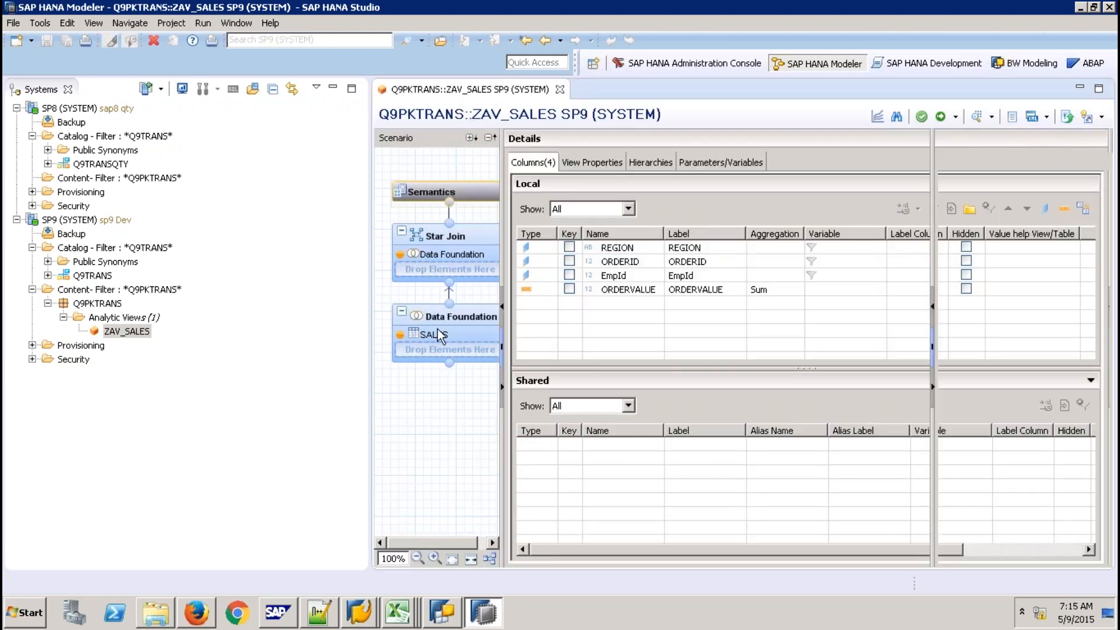
pyautogui.click(438, 331)
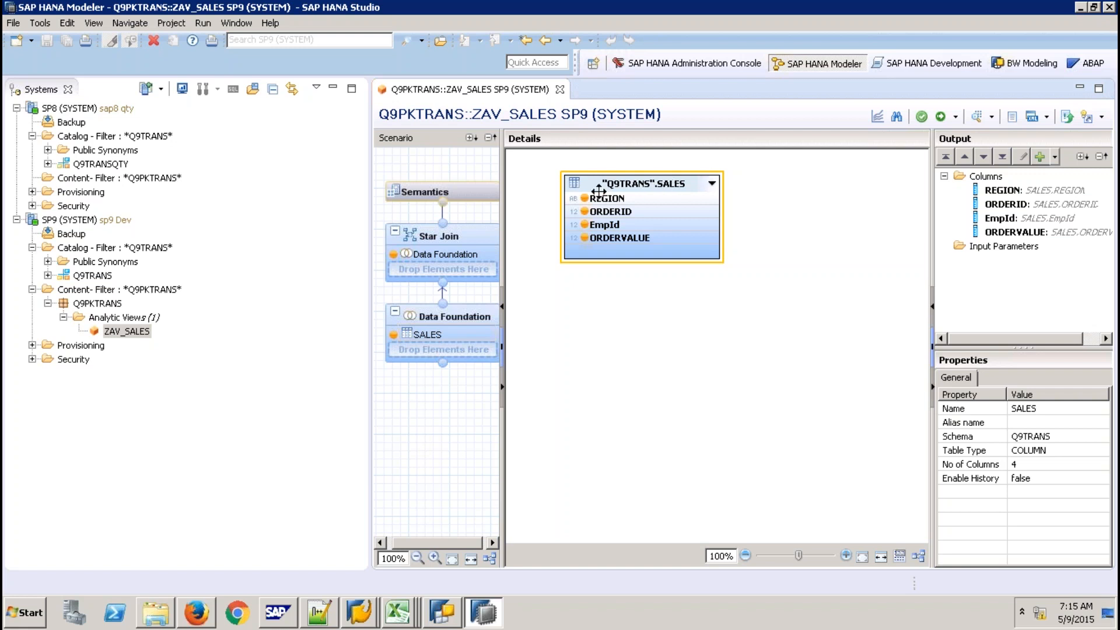
pyautogui.moveTo(645, 238)
# Close ZAV_SALES, select the SP8 system, and bring up the Modeler Quick View
pyautogui.click(560, 90)
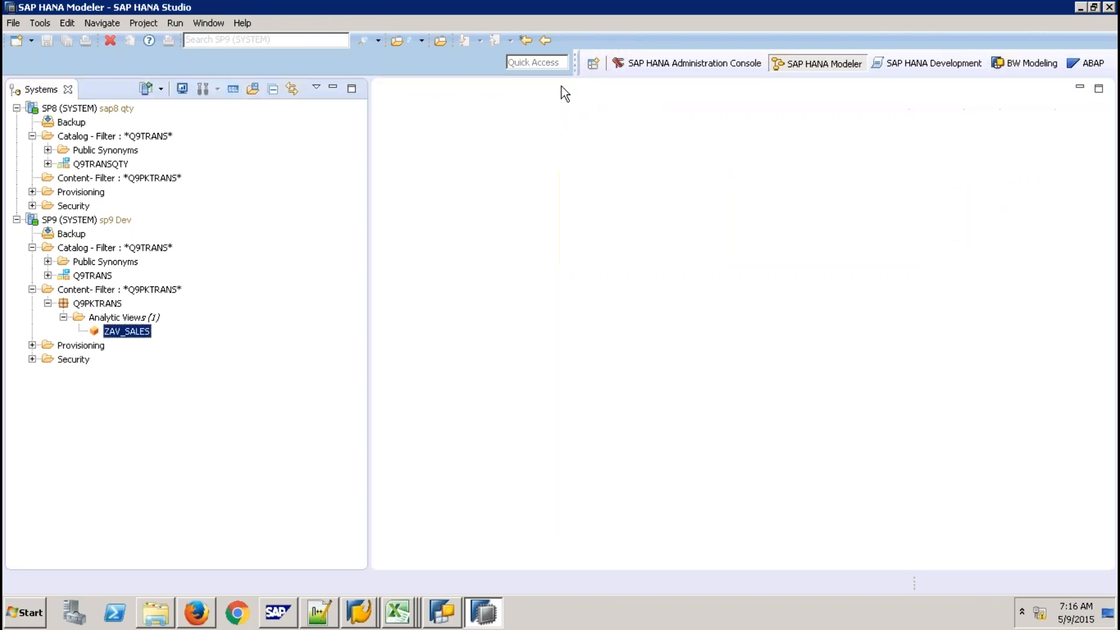
pyautogui.click(102, 307)
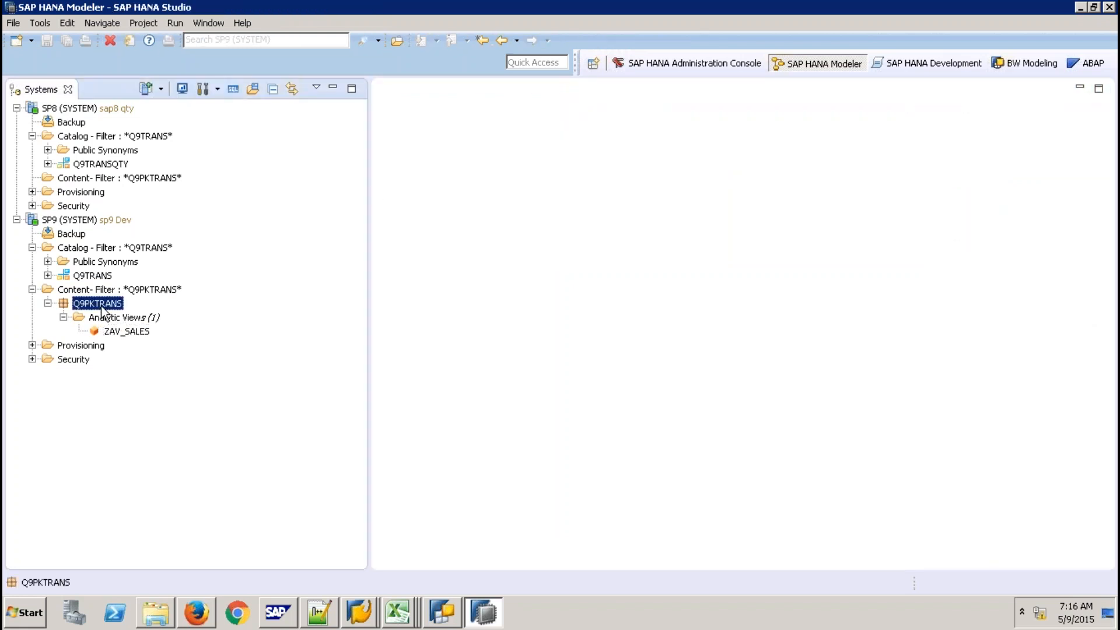
pyautogui.click(107, 104)
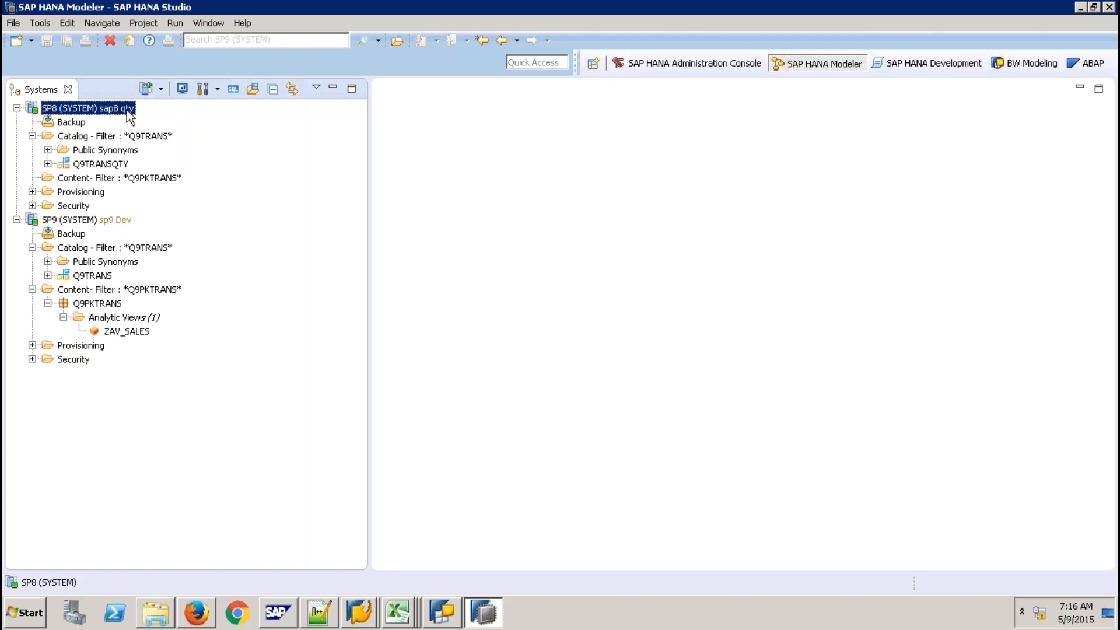
pyautogui.click(245, 22)
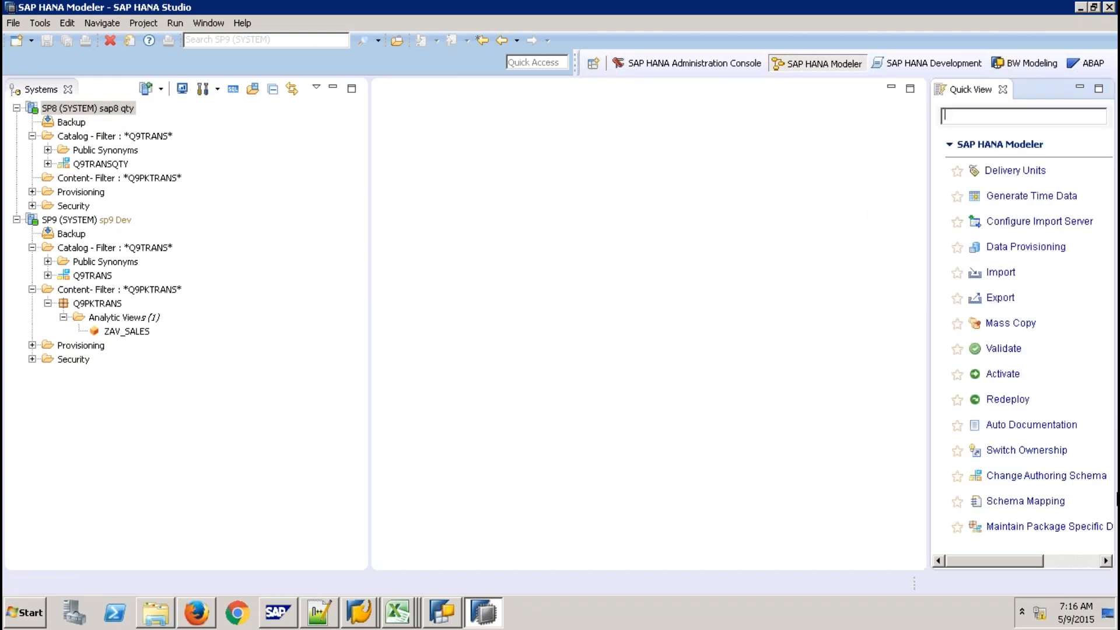
# On system SP8, map authoring schema Q9TRANS to physical schema Q9TRANSQTY and save the mapping
pyautogui.click(1016, 505)
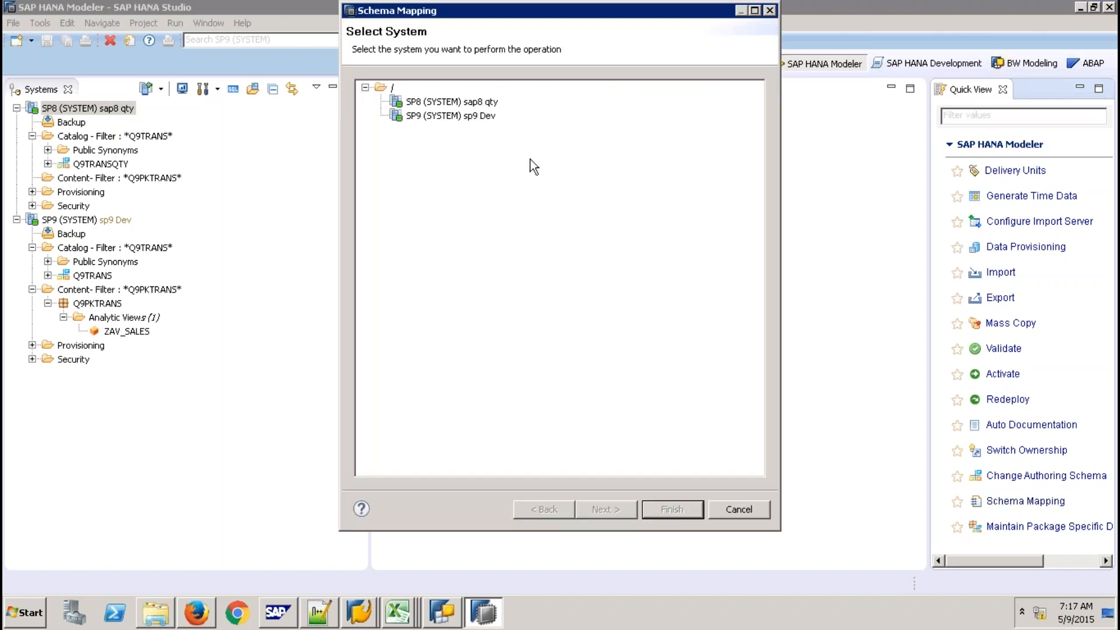
pyautogui.click(492, 102)
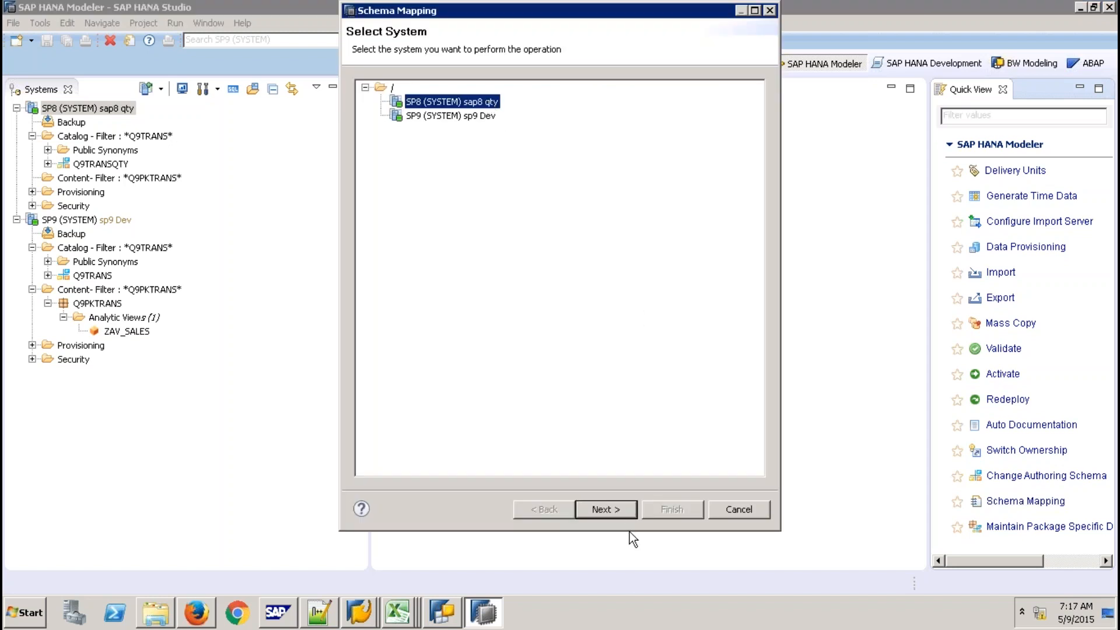
pyautogui.click(615, 507)
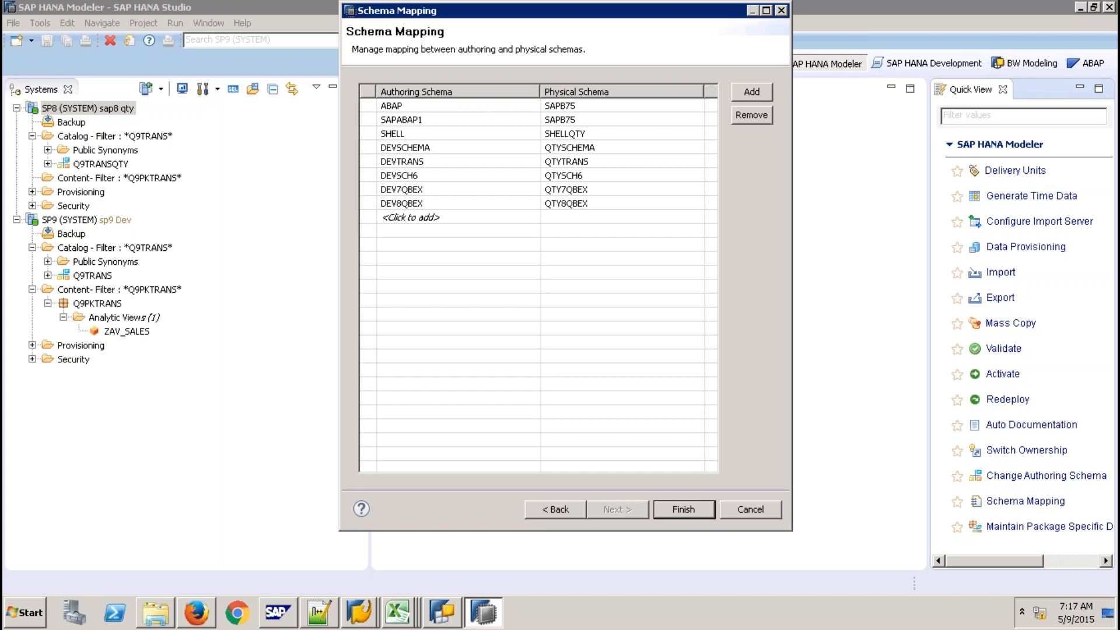
pyautogui.click(487, 218)
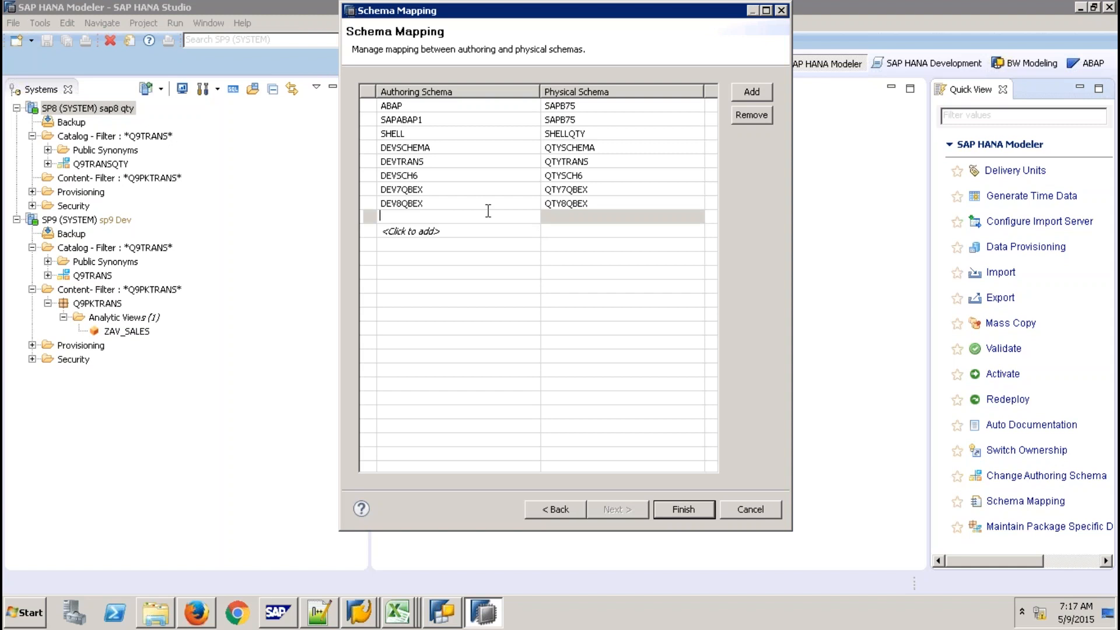
pyautogui.write('Q9TRANS')
pyautogui.click(589, 215)
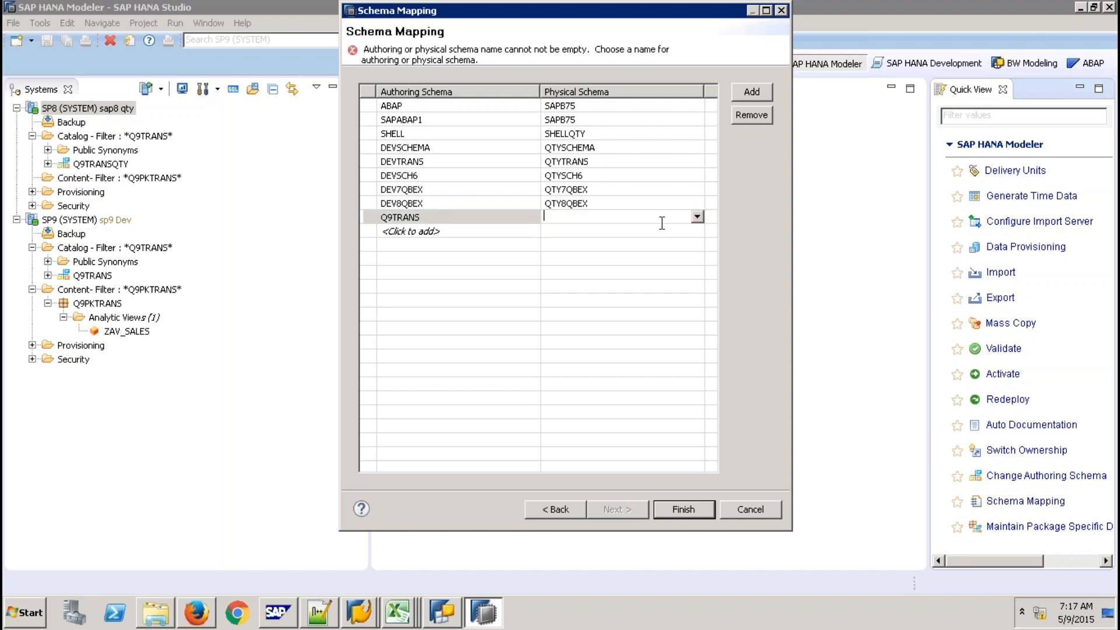
pyautogui.click(698, 215)
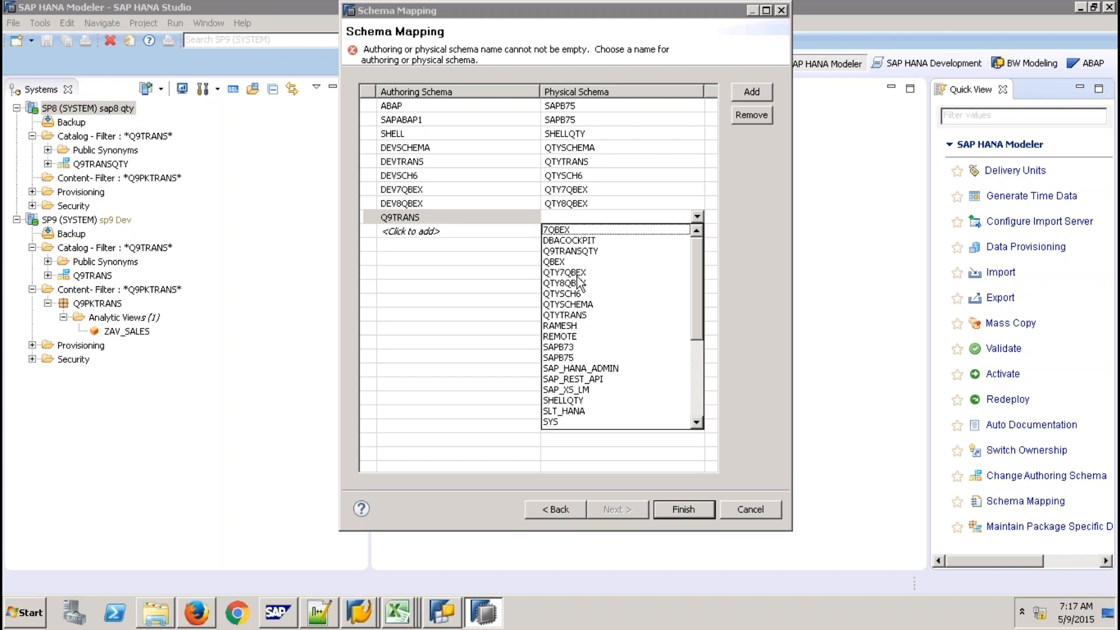
pyautogui.click(572, 251)
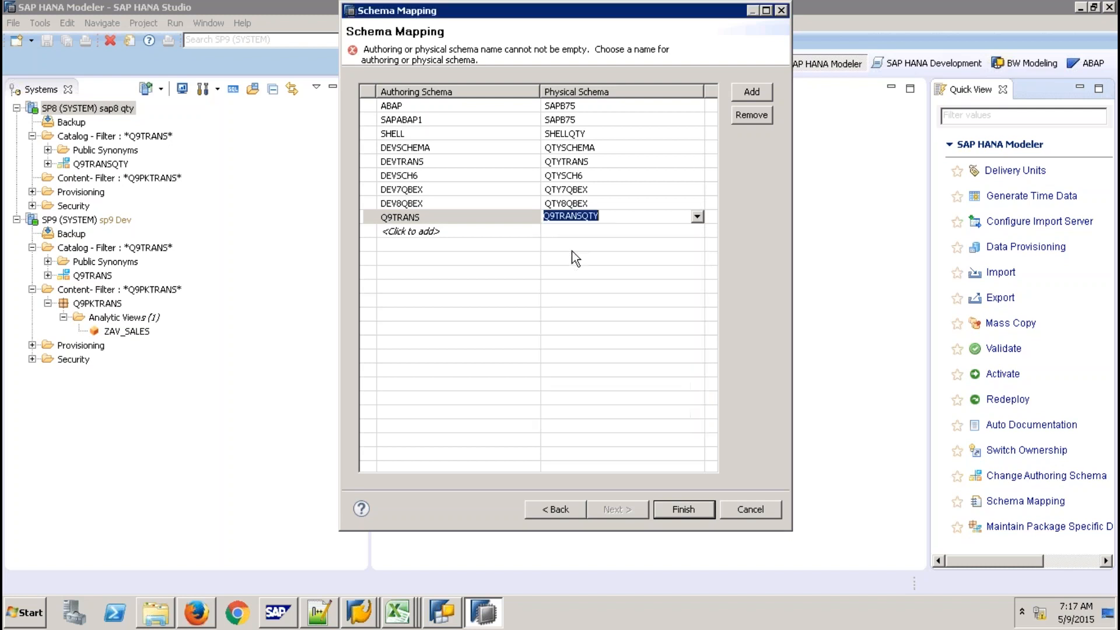
pyautogui.click(607, 241)
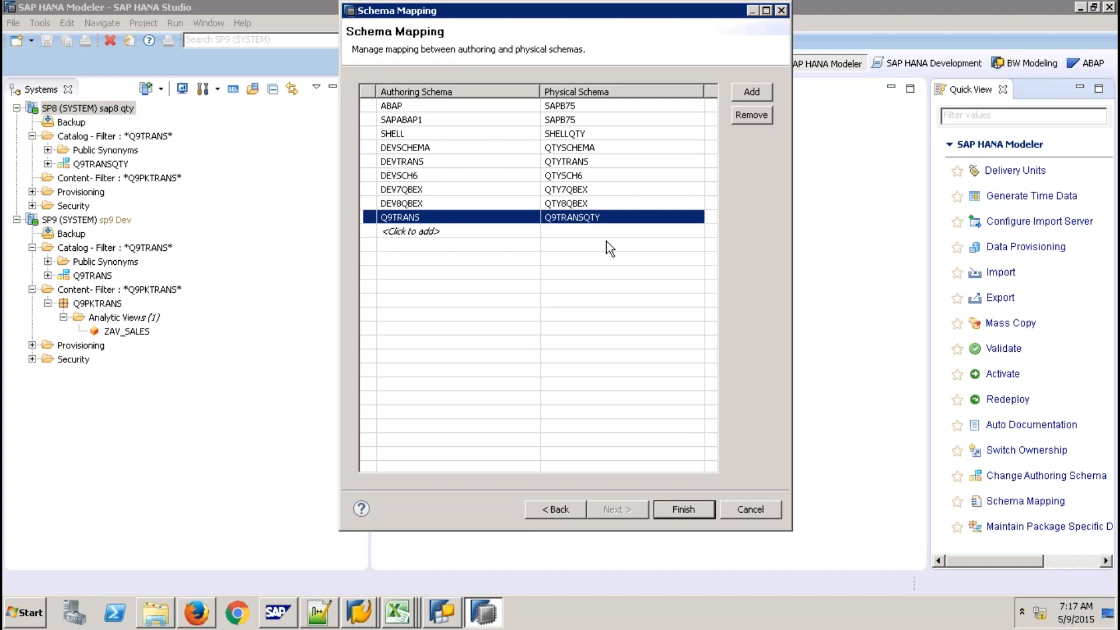
pyautogui.click(683, 509)
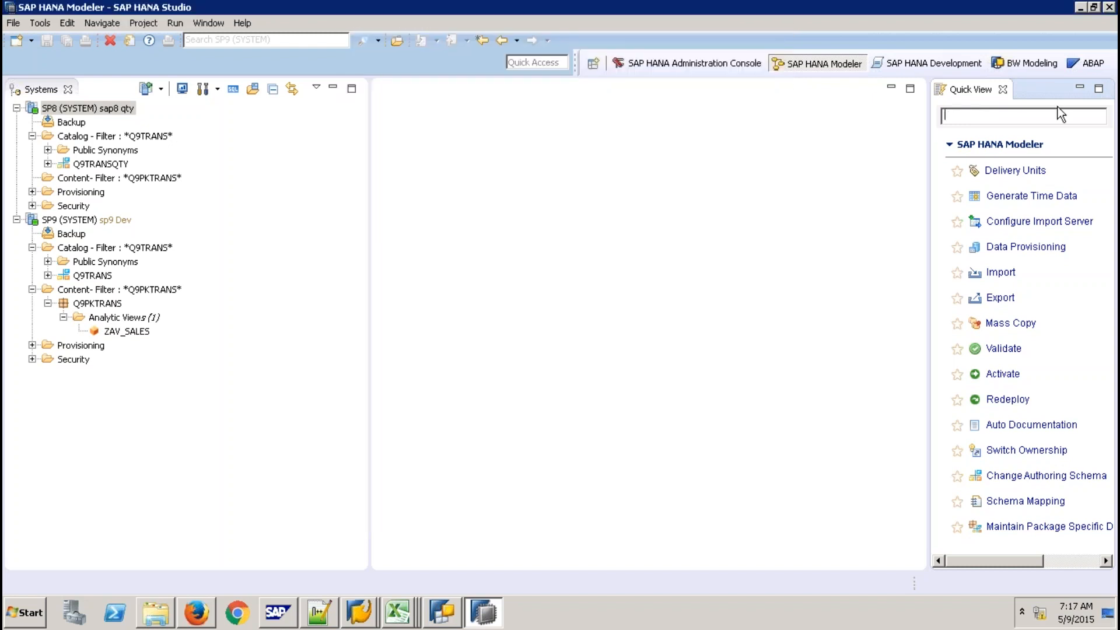
# Close the Quick View panel and select the Q9PKTRANS package in the Systems tree
pyautogui.click(1003, 89)
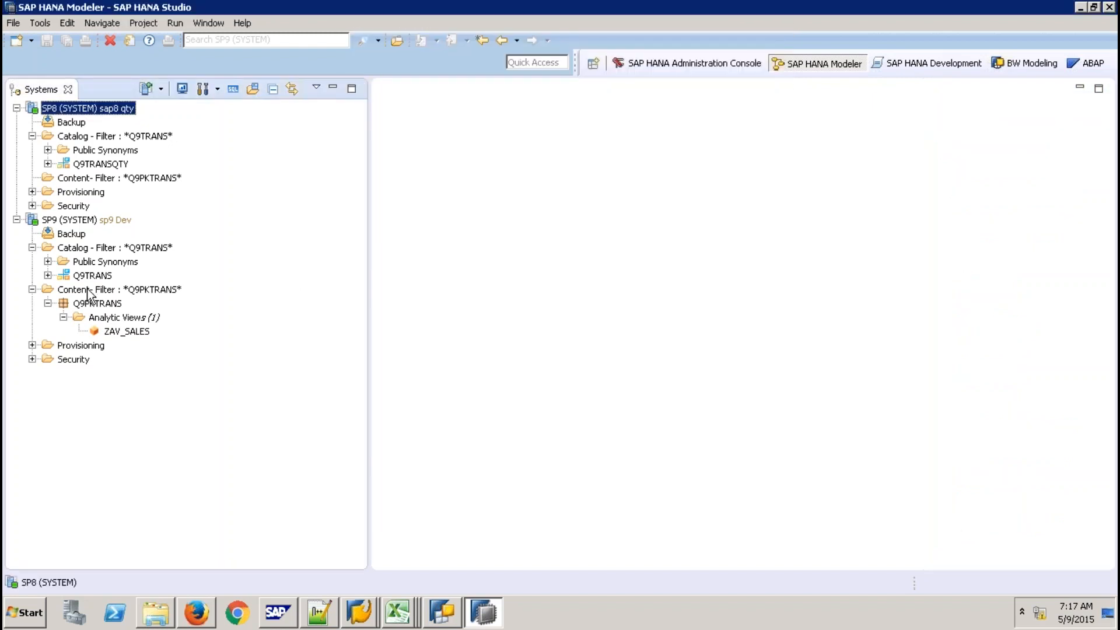
pyautogui.click(97, 304)
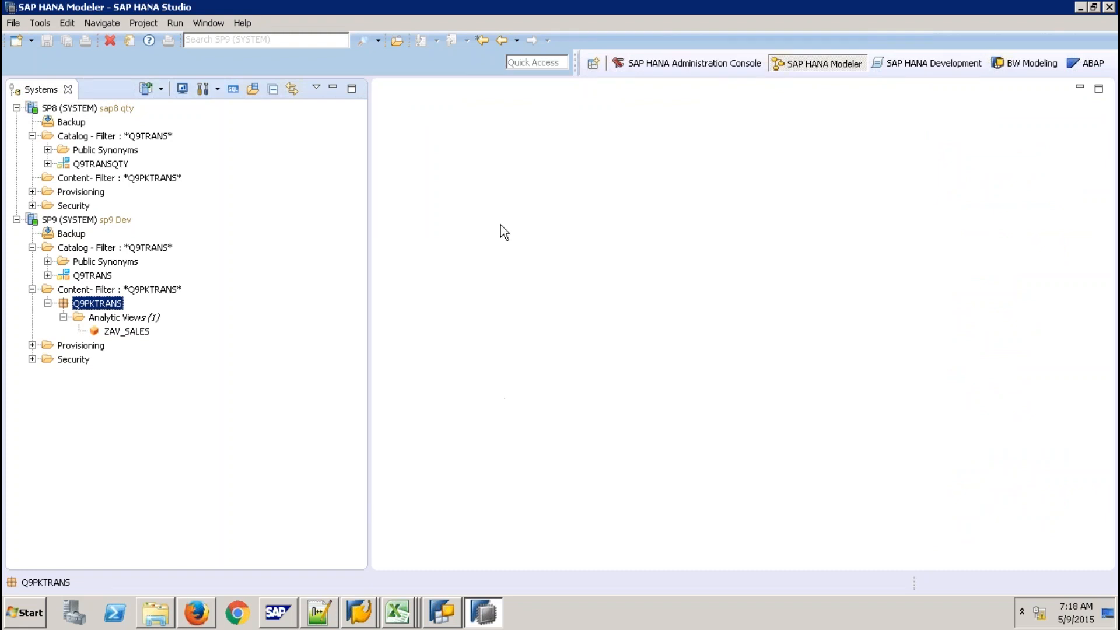
# In local Excel, enter Package in E20 and DU in G20
pyautogui.click(751, 6)
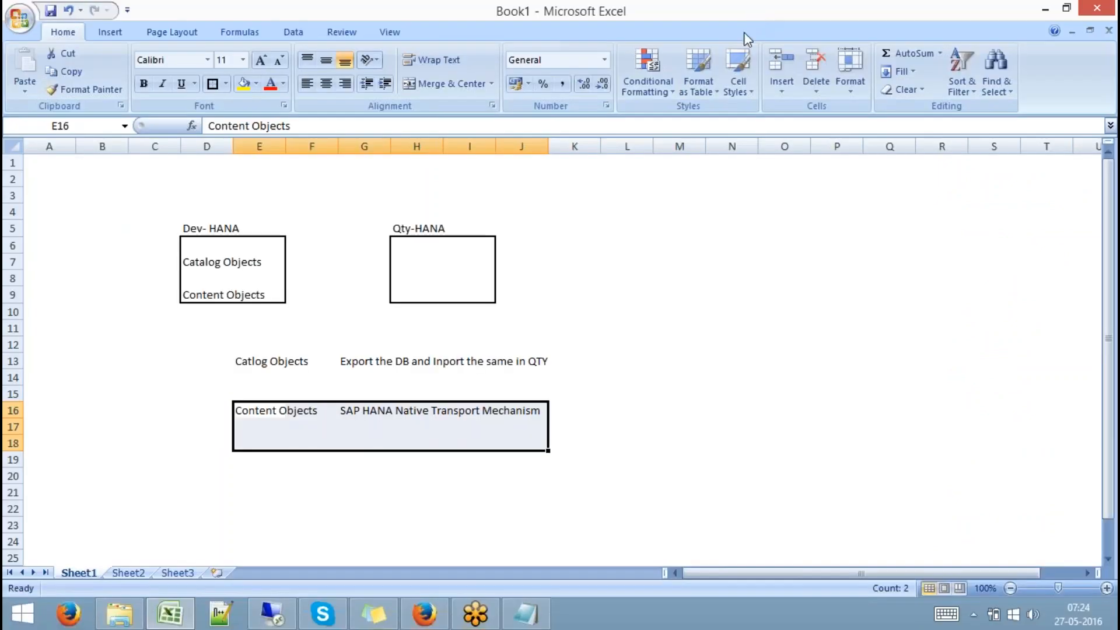
pyautogui.click(248, 473)
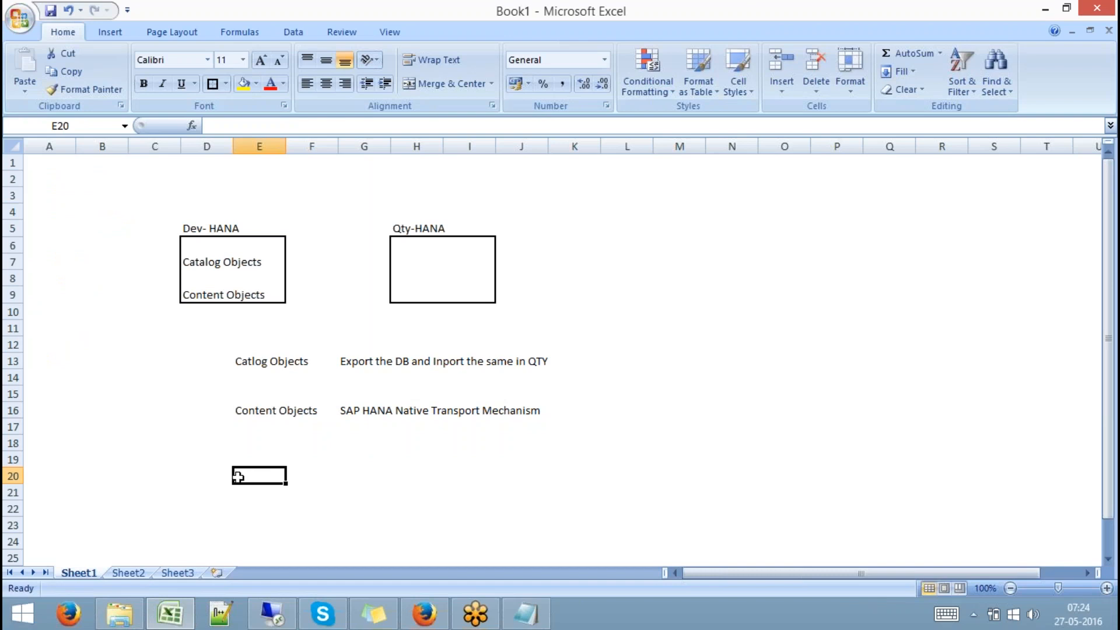
pyautogui.write('Package')
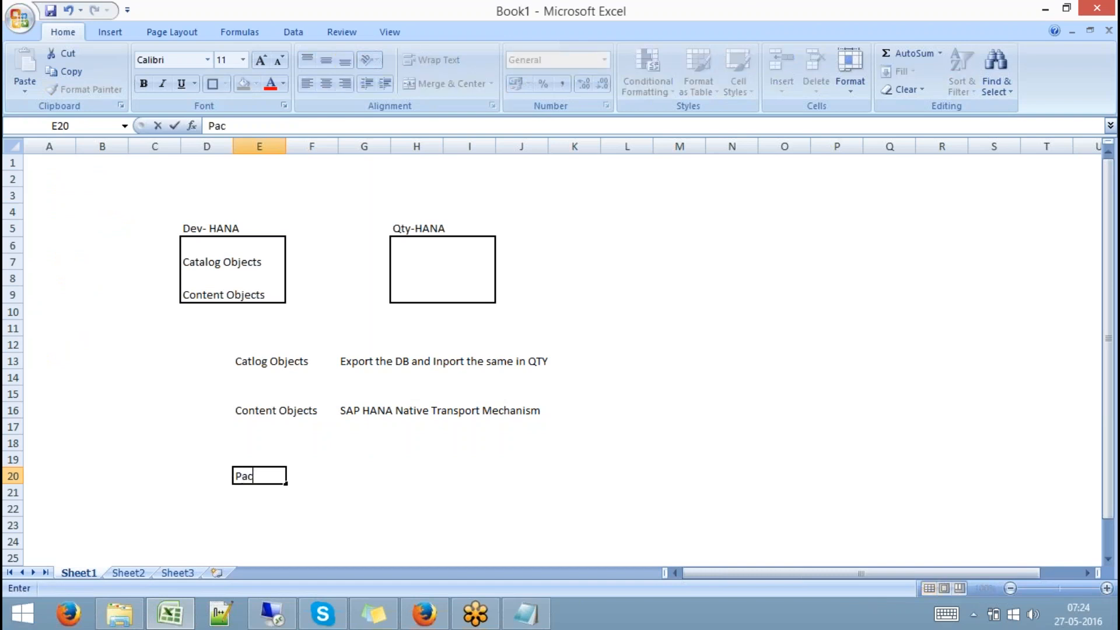
pyautogui.press('Tab')
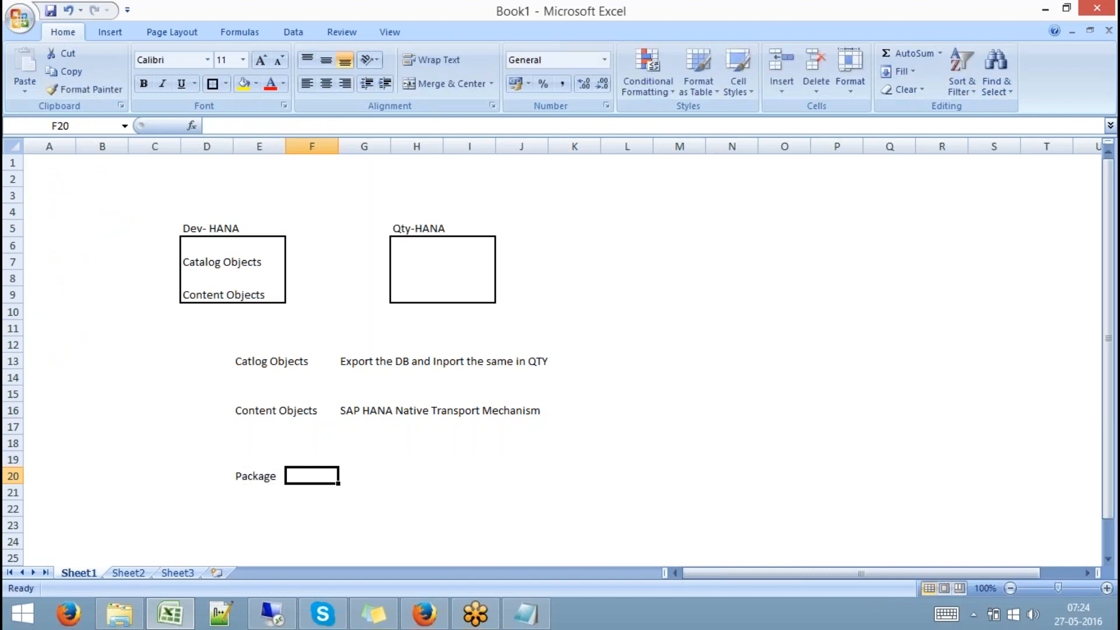
pyautogui.press('Tab')
pyautogui.write('DU')
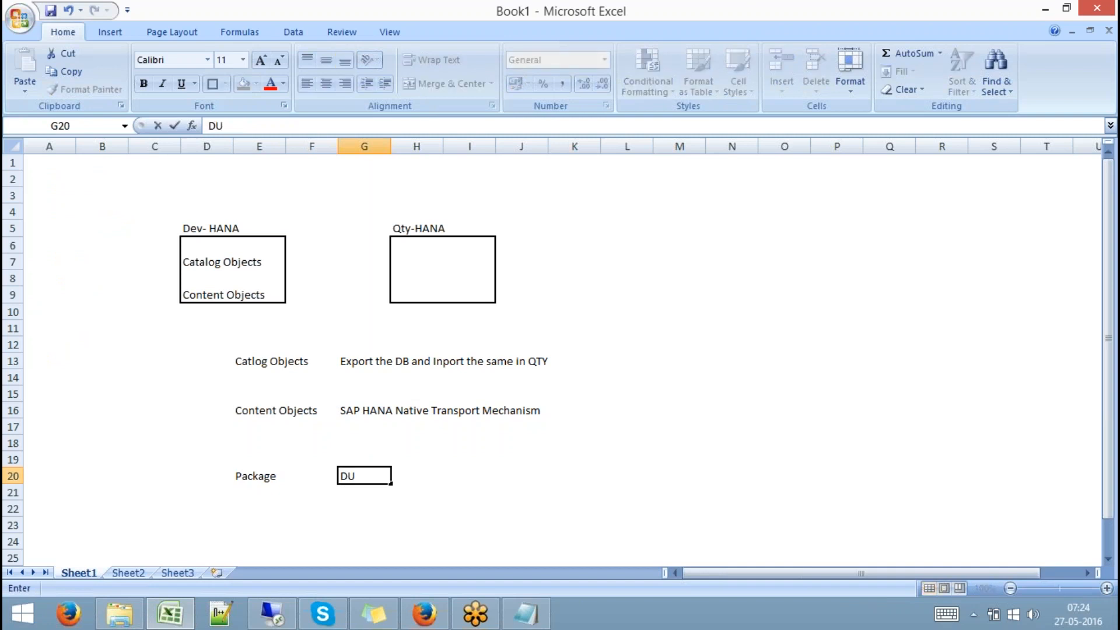
pyautogui.click(426, 495)
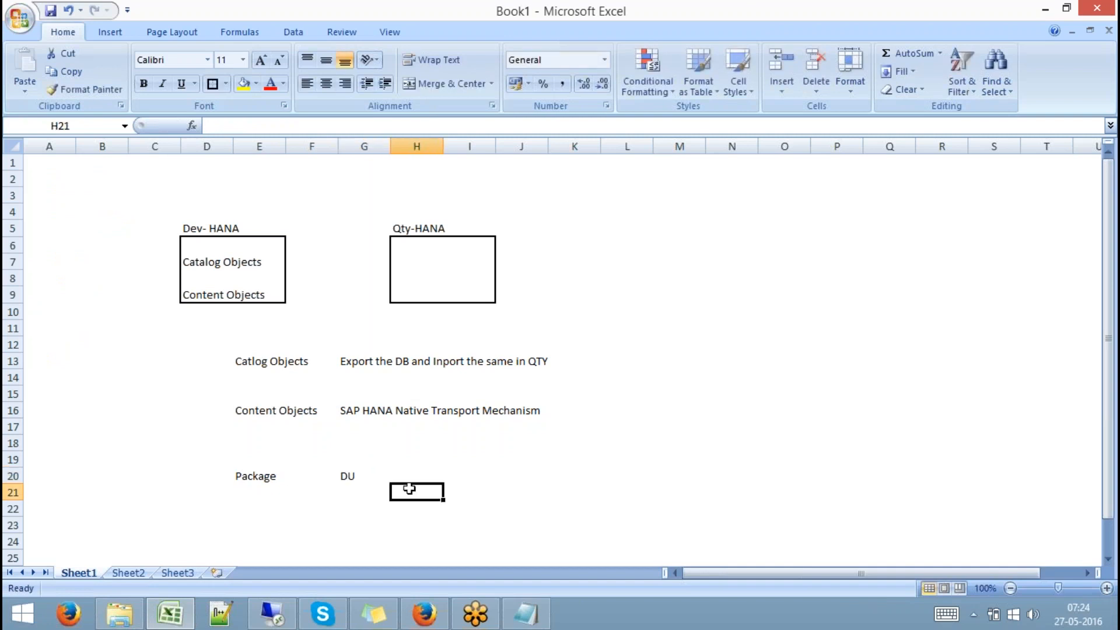
# Enter Transport Route in H20, Release in J20 and import in N20
pyautogui.click(406, 471)
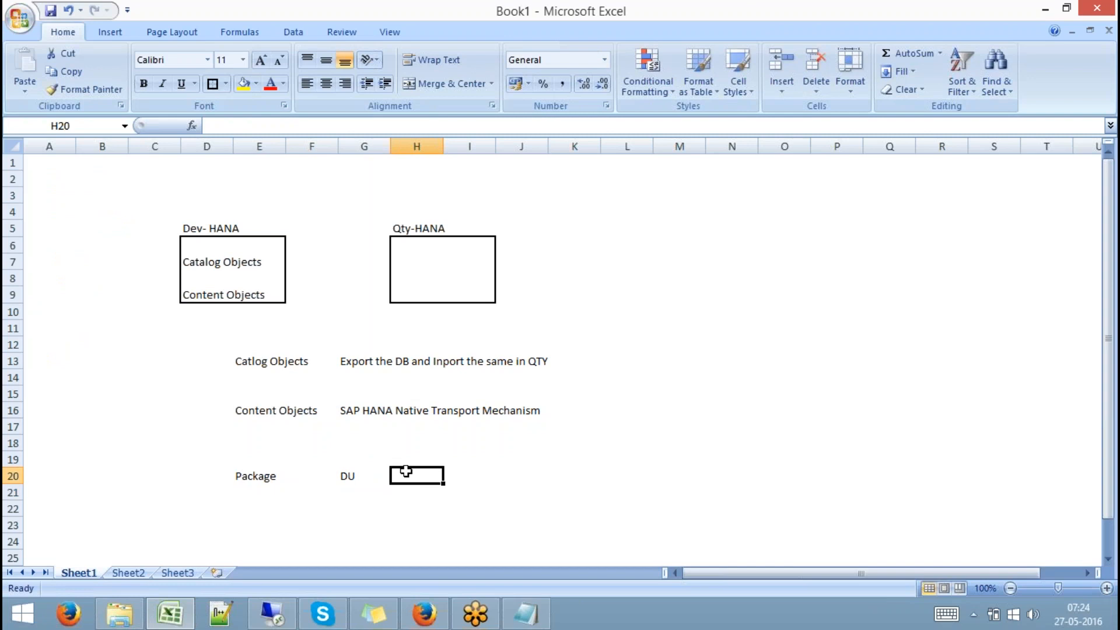
pyautogui.write('Tr')
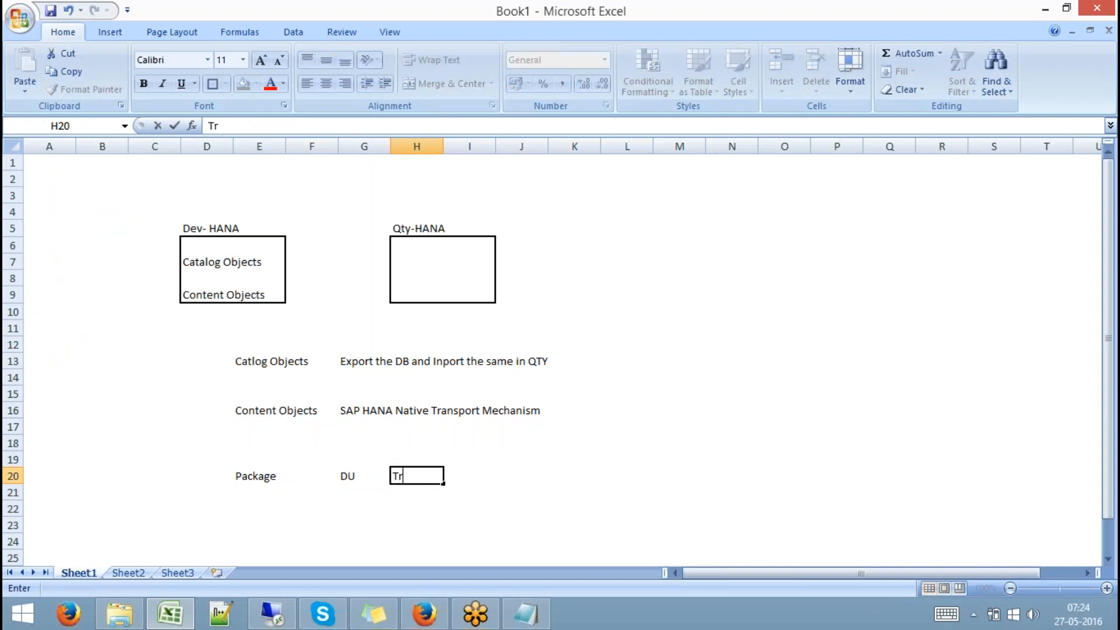
pyautogui.write('ansport')
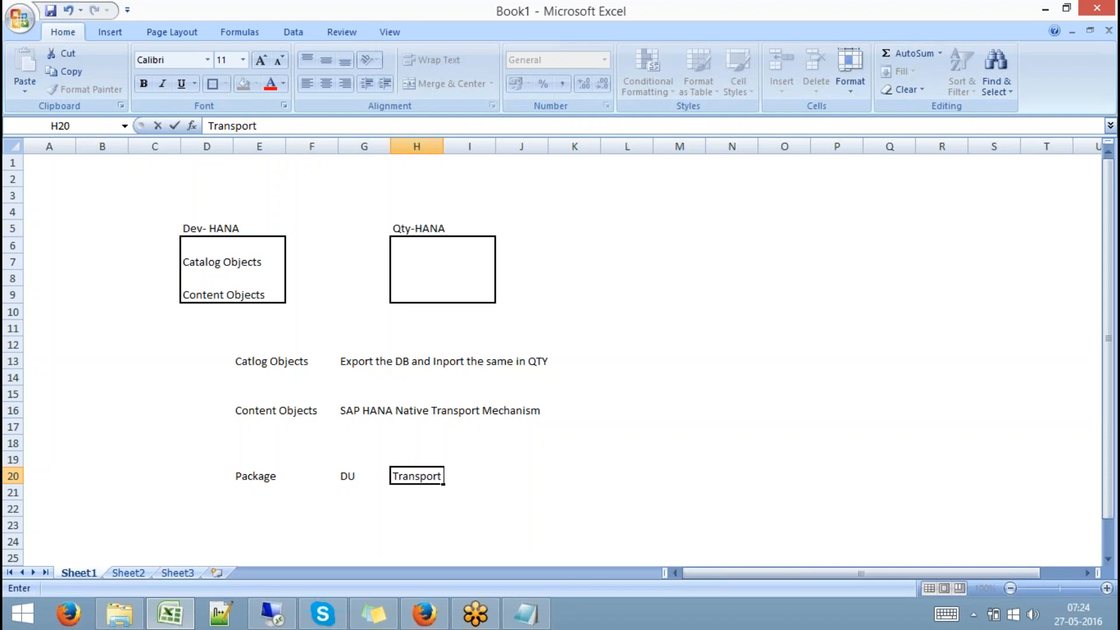
pyautogui.write(' Route')
pyautogui.press('Tab')
pyautogui.press('Tab')
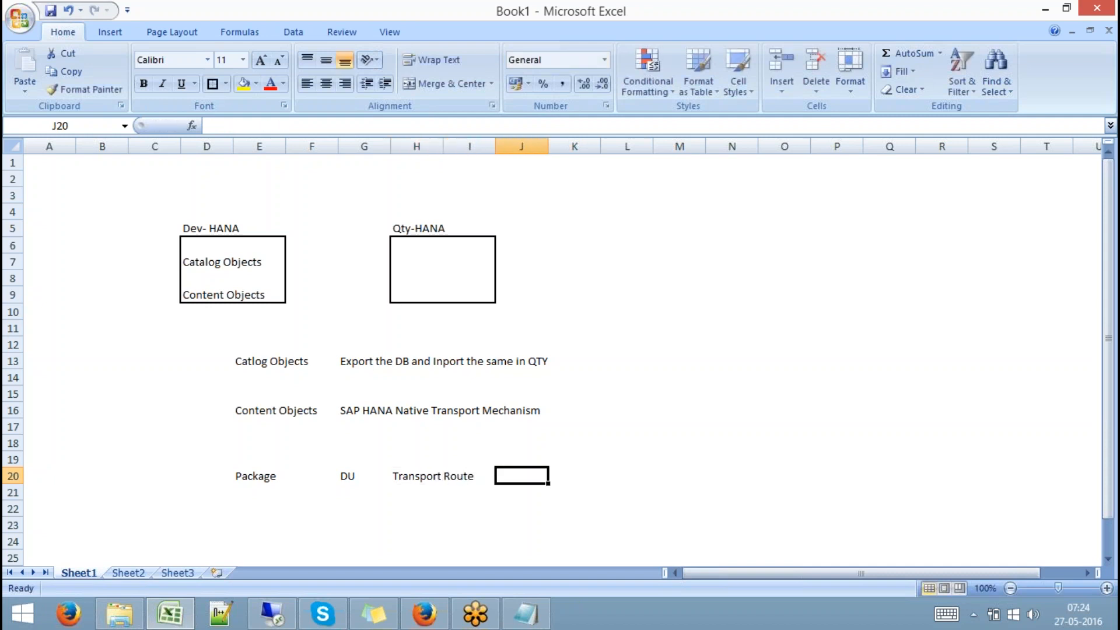
pyautogui.write('Release')
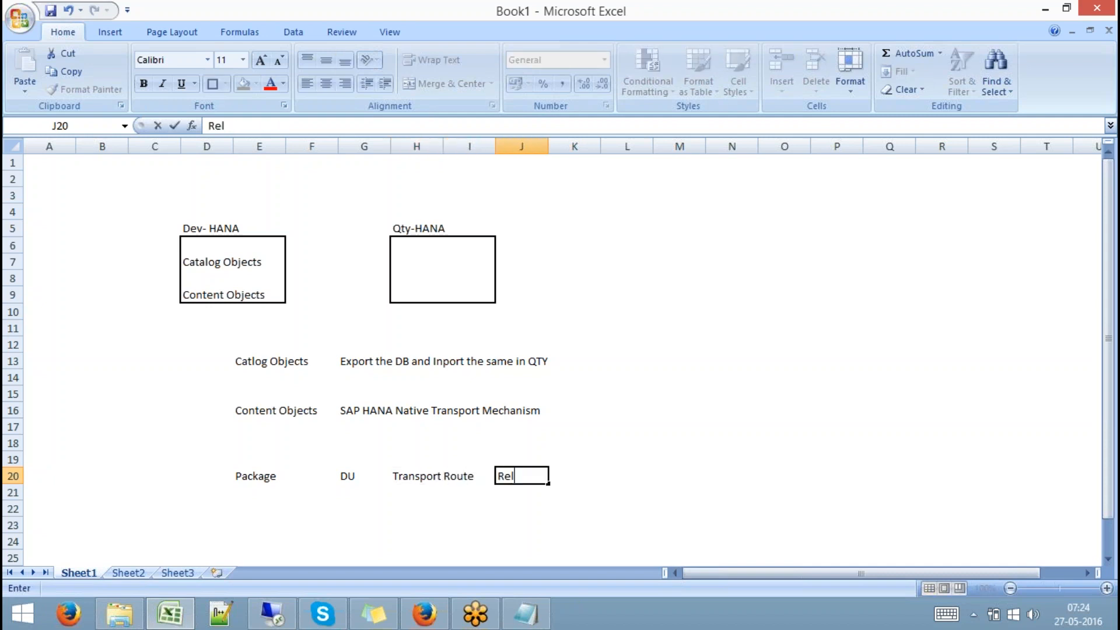
pyautogui.press('Tab')
pyautogui.press('Tab')
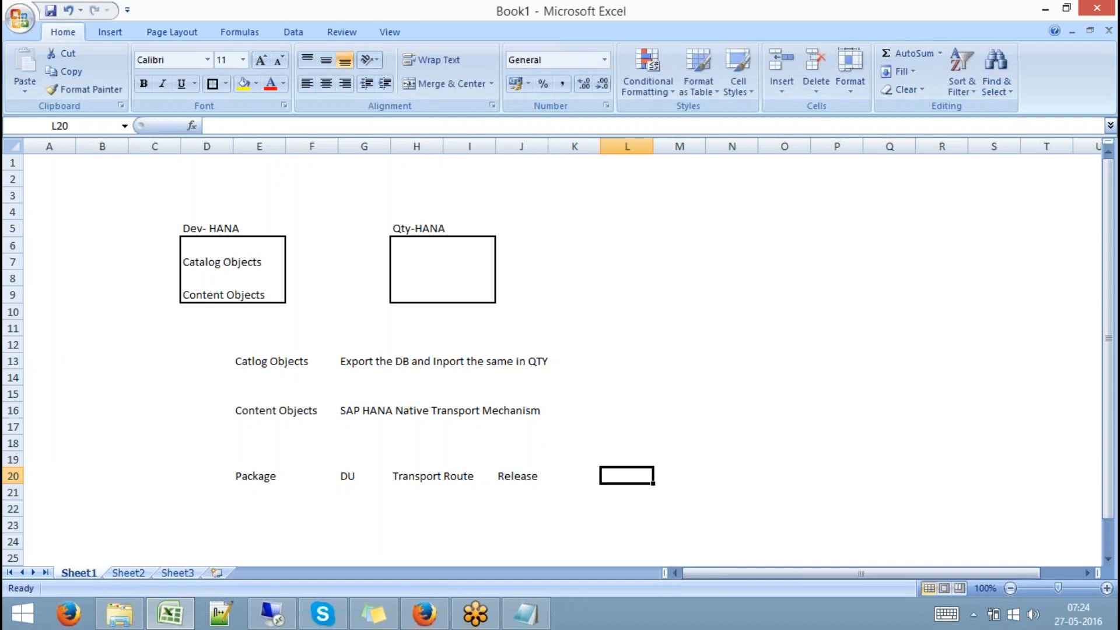
pyautogui.press('Tab')
pyautogui.press('Tab')
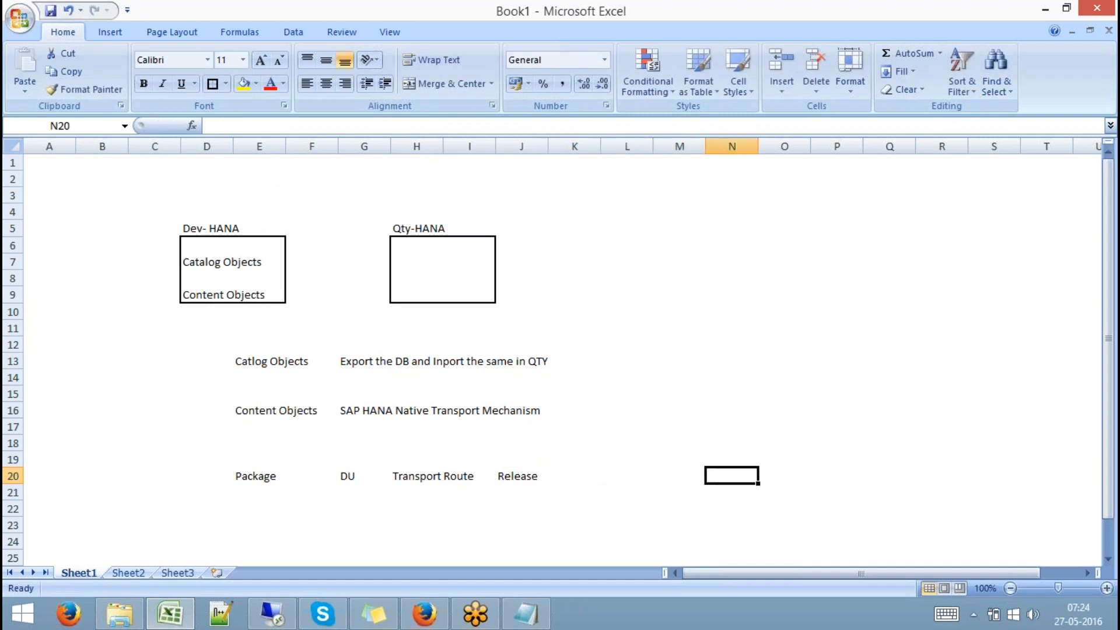
pyautogui.write('import')
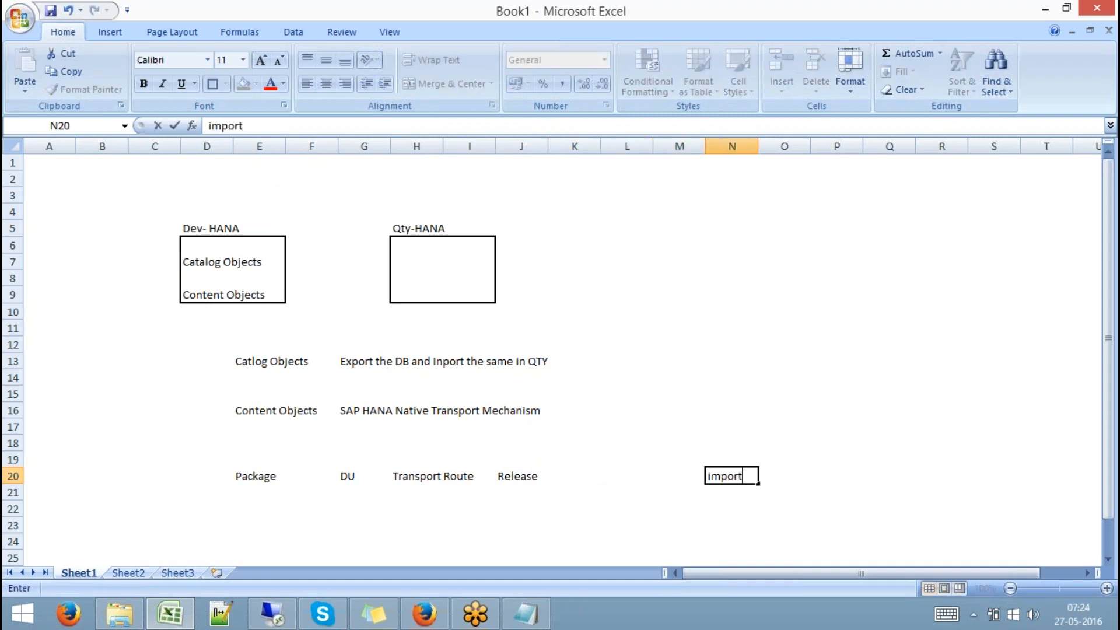
pyautogui.click(325, 513)
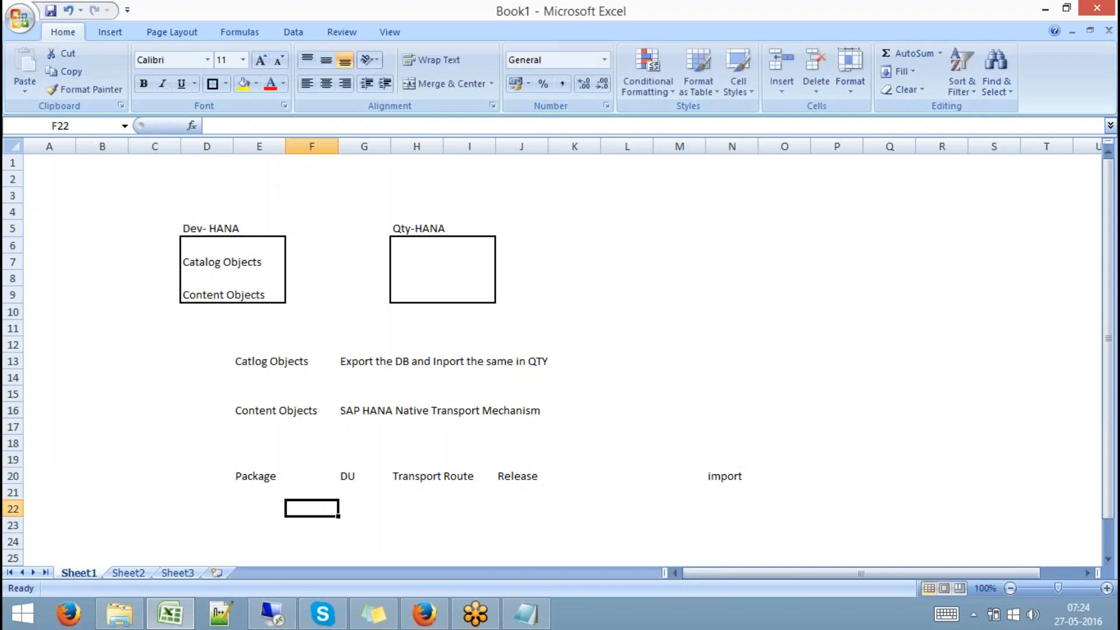
# Walk through the row-20 labels in order, from Package to import
pyautogui.click(266, 476)
pyautogui.click(343, 477)
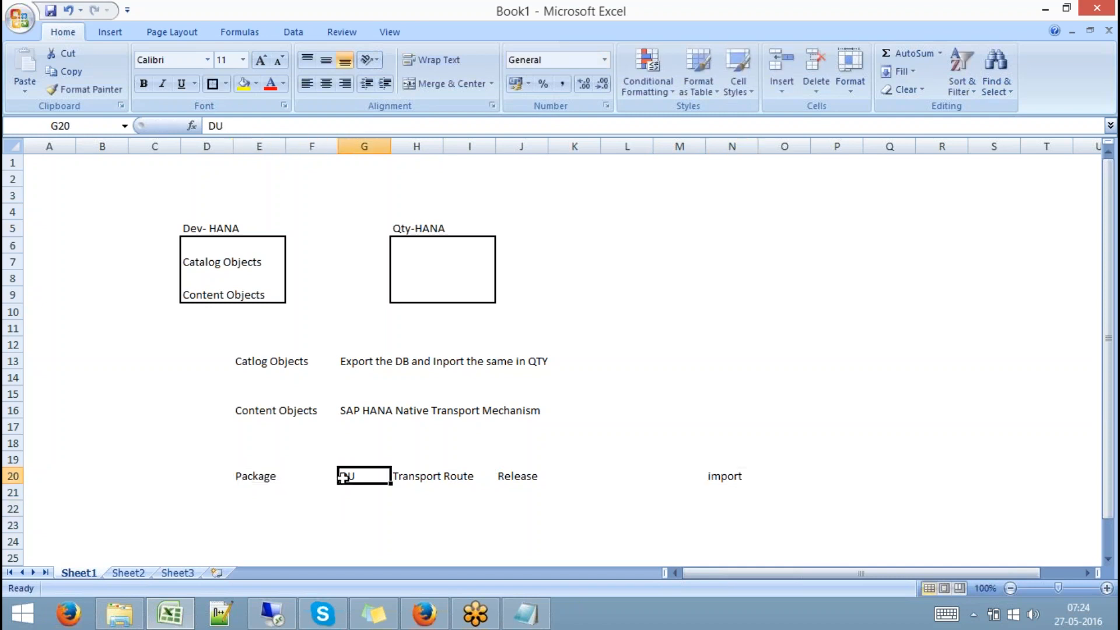
pyautogui.click(416, 476)
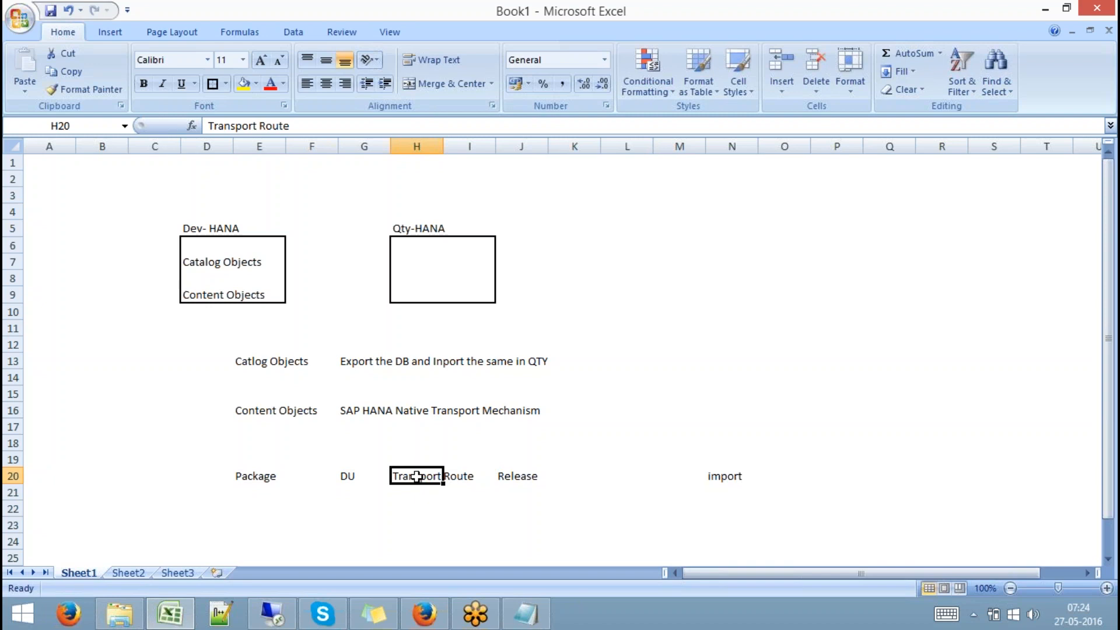
pyautogui.click(512, 478)
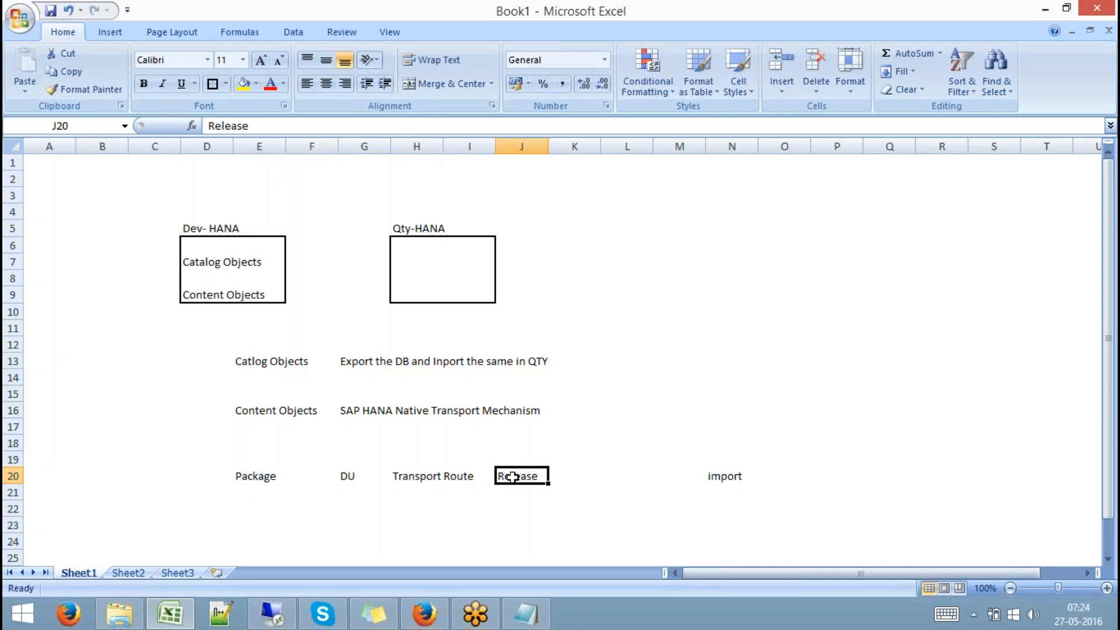
pyautogui.click(726, 476)
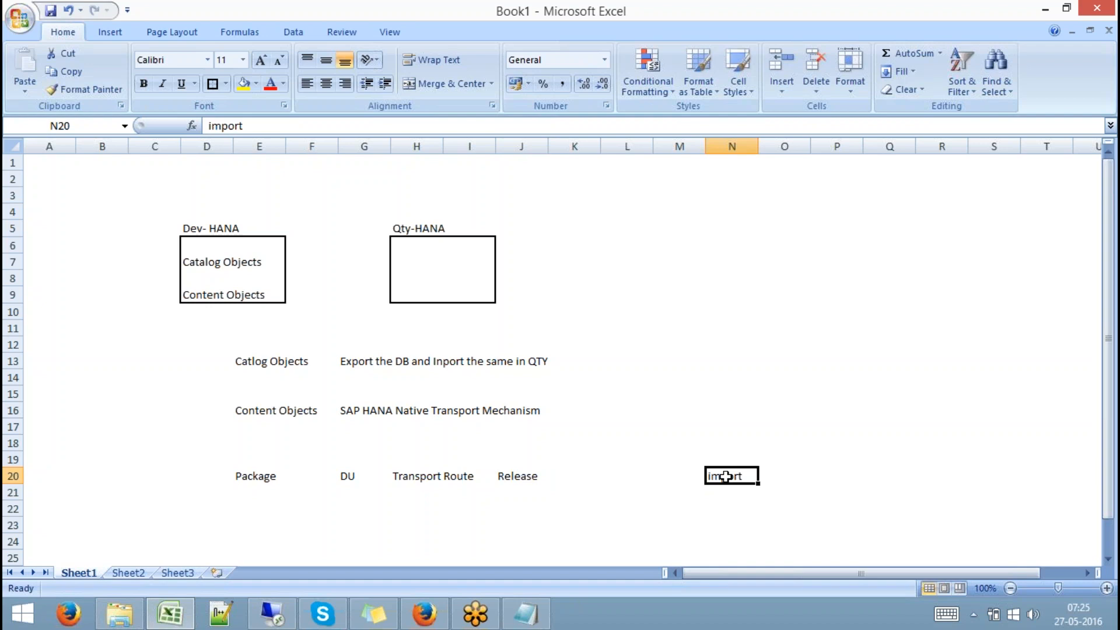
# Return to the HANA Studio session and reopen the Quick View panel from Help
pyautogui.click(272, 613)
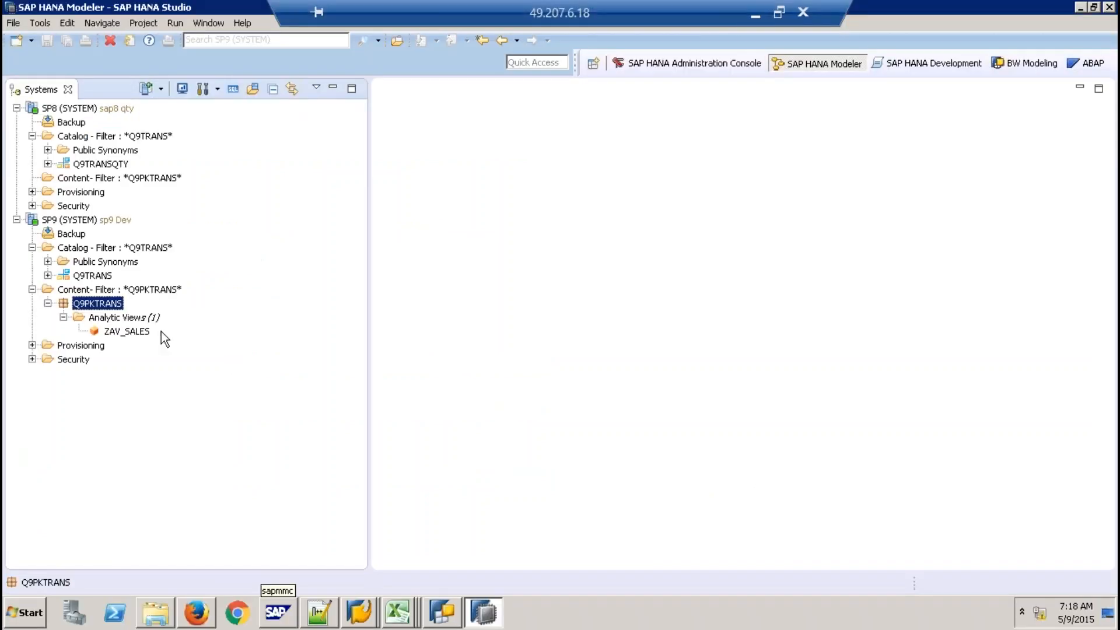
pyautogui.click(244, 25)
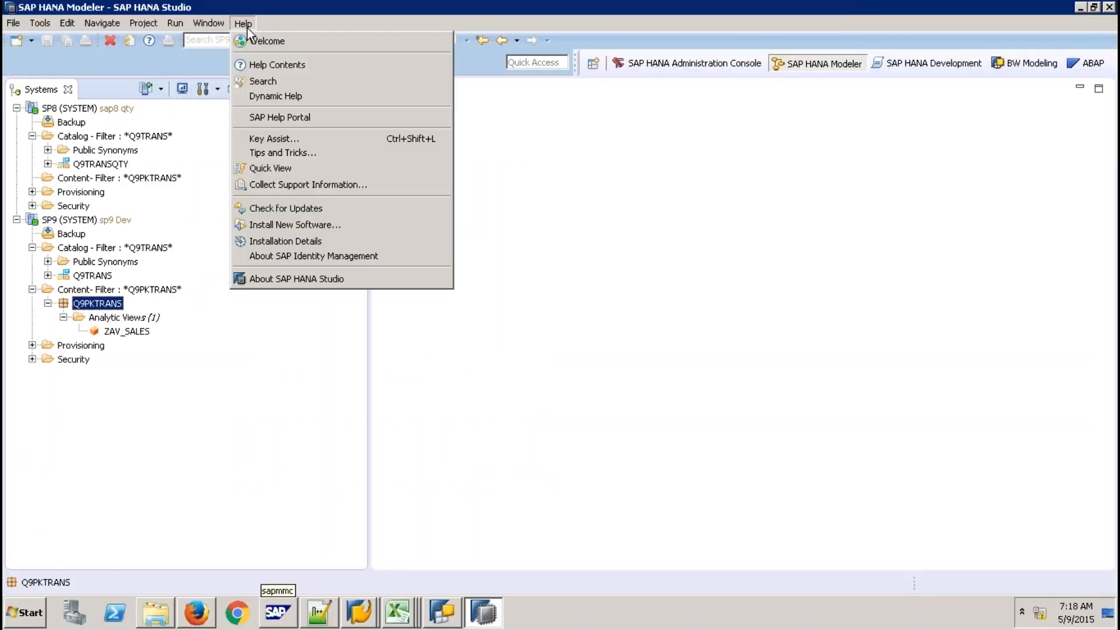
pyautogui.click(281, 168)
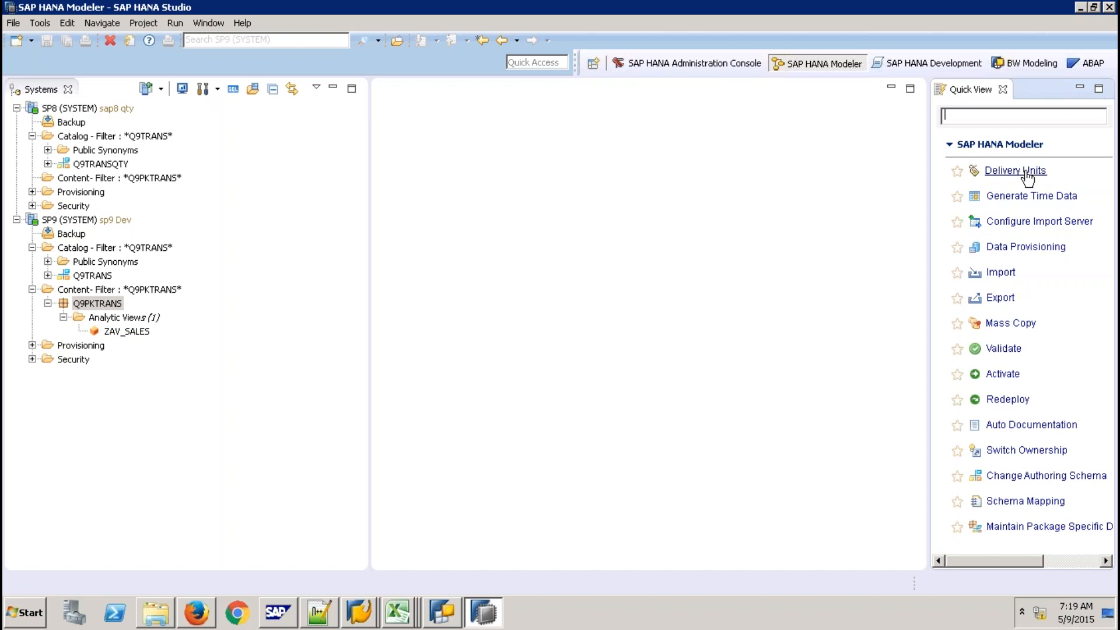
# Browse SP9 Dev delivery units, cancel an unfinished new one, and select Q9PKTRANS
pyautogui.click(1027, 171)
pyautogui.click(468, 120)
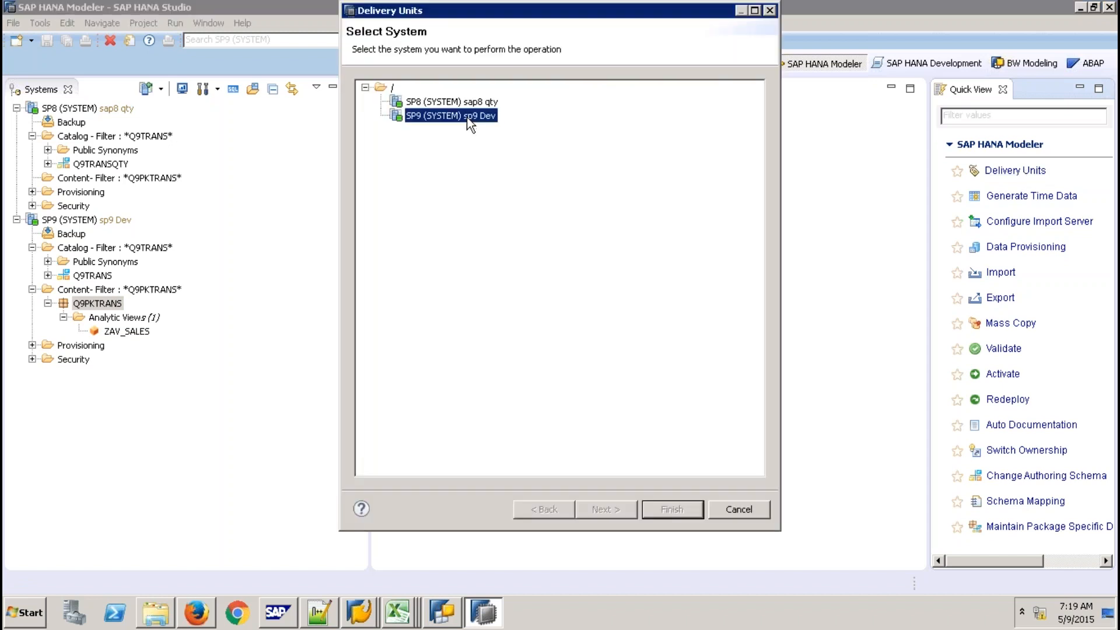
pyautogui.click(614, 511)
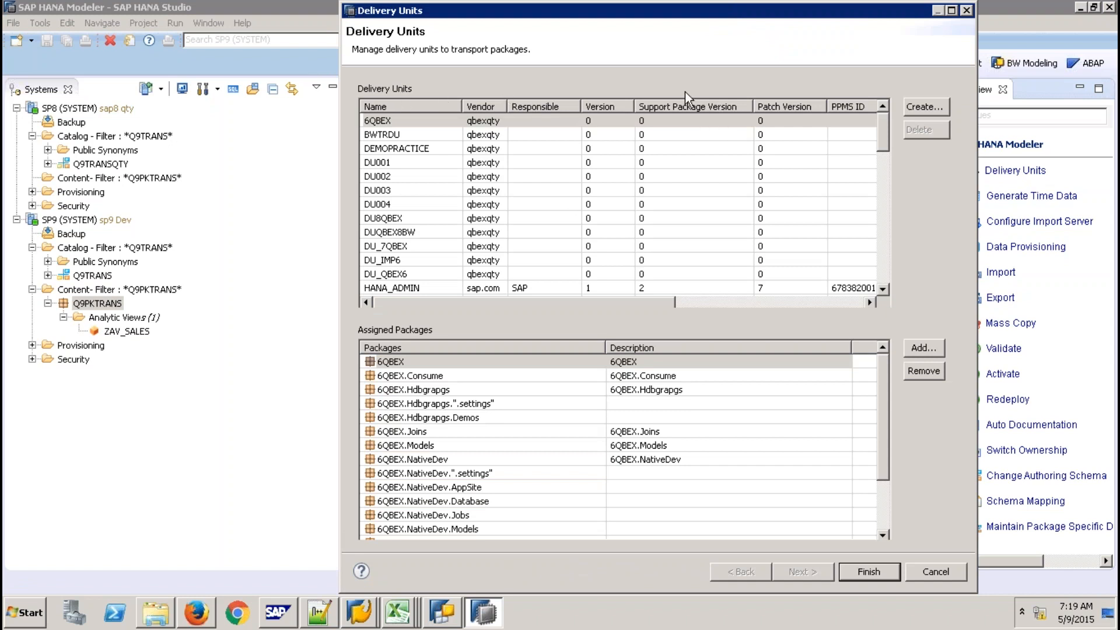
pyautogui.click(919, 108)
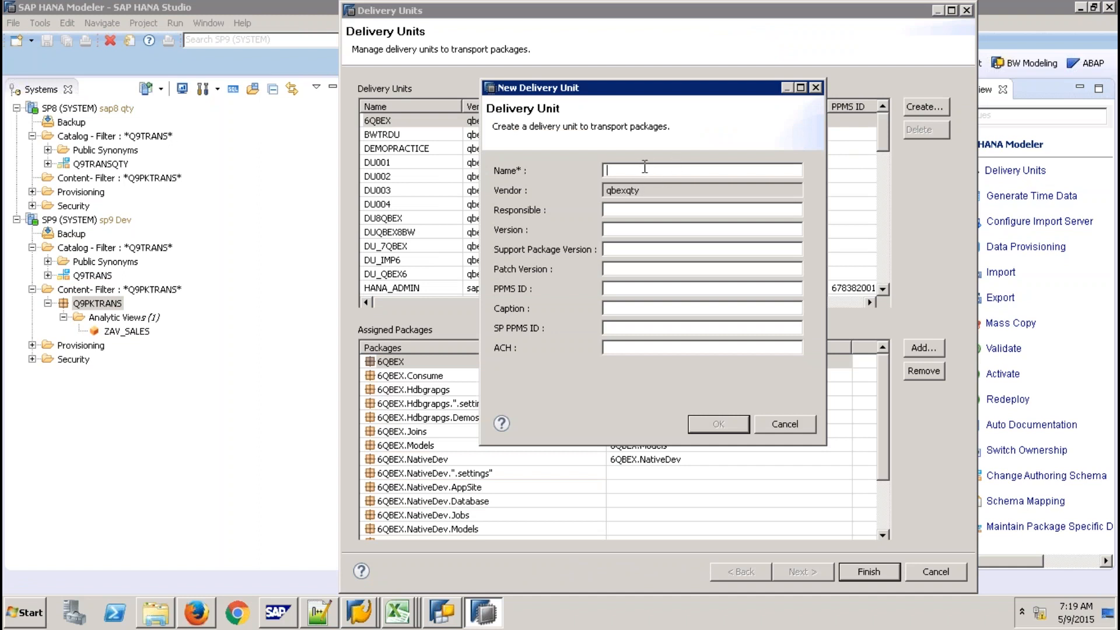
pyautogui.click(787, 425)
pyautogui.click(933, 572)
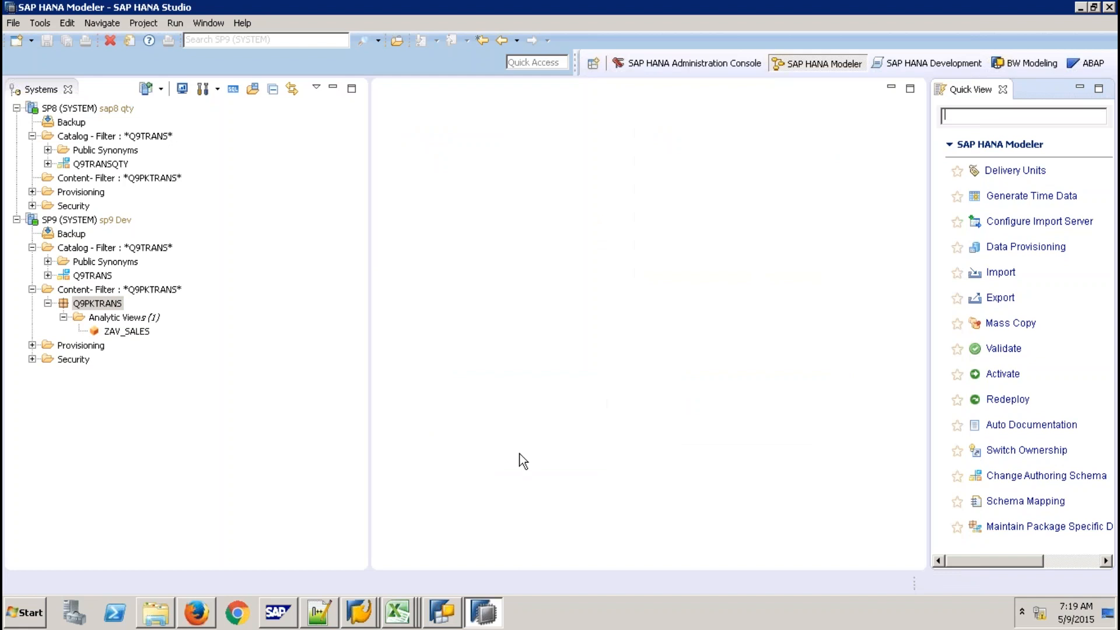
pyautogui.click(115, 304)
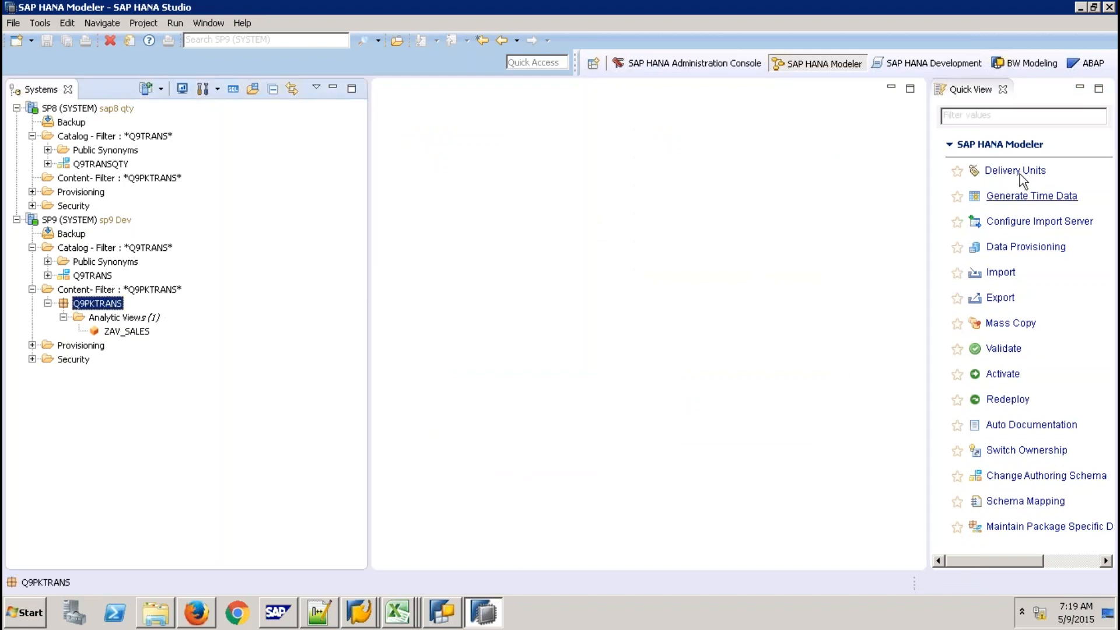
# Create a new delivery unit named DU9QBEX on the SP9 Dev system
pyautogui.click(999, 174)
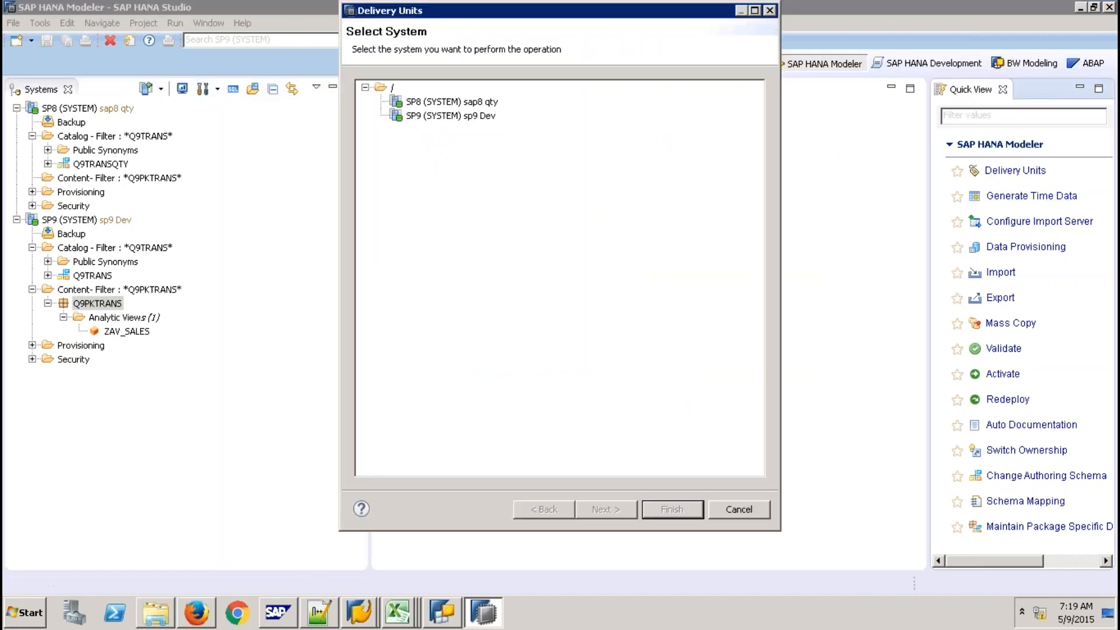
pyautogui.click(488, 115)
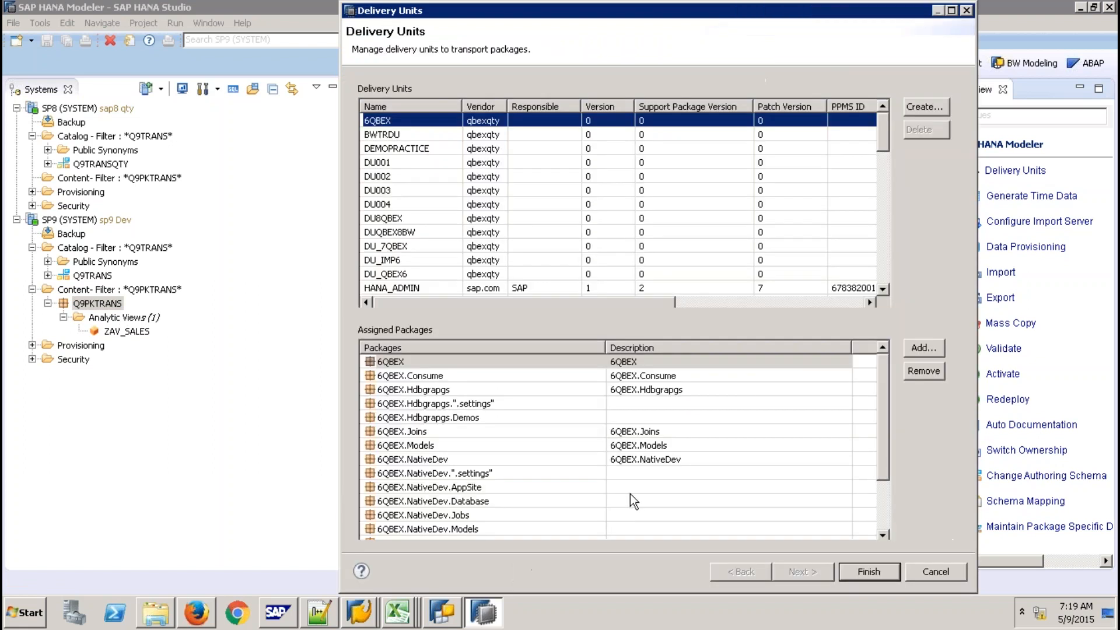
pyautogui.click(928, 107)
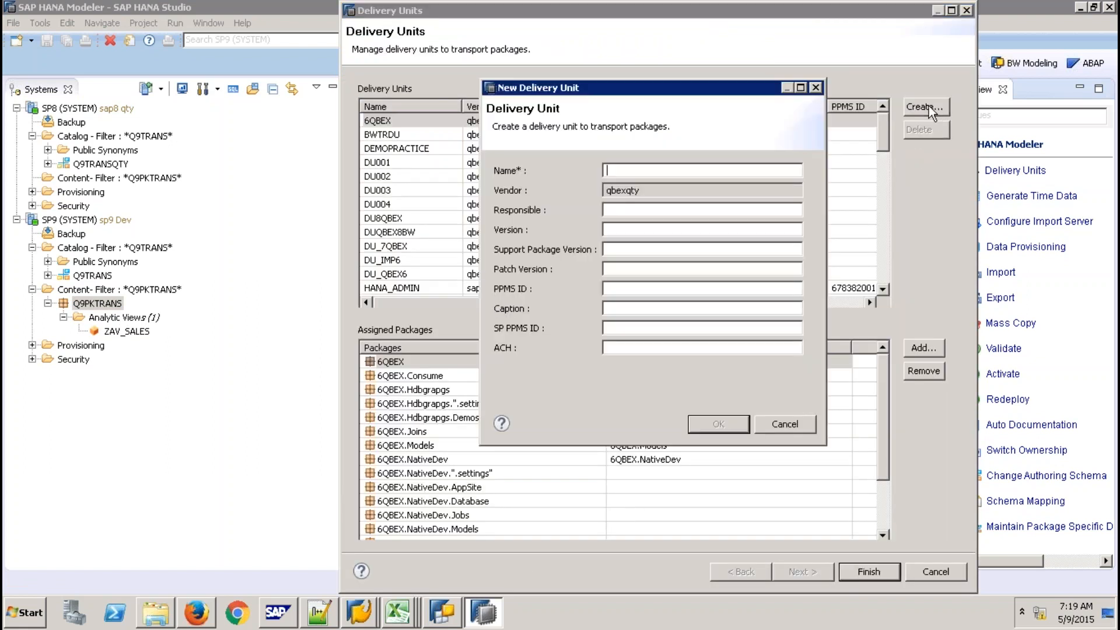
pyautogui.write('DU9QBEX')
pyautogui.click(707, 430)
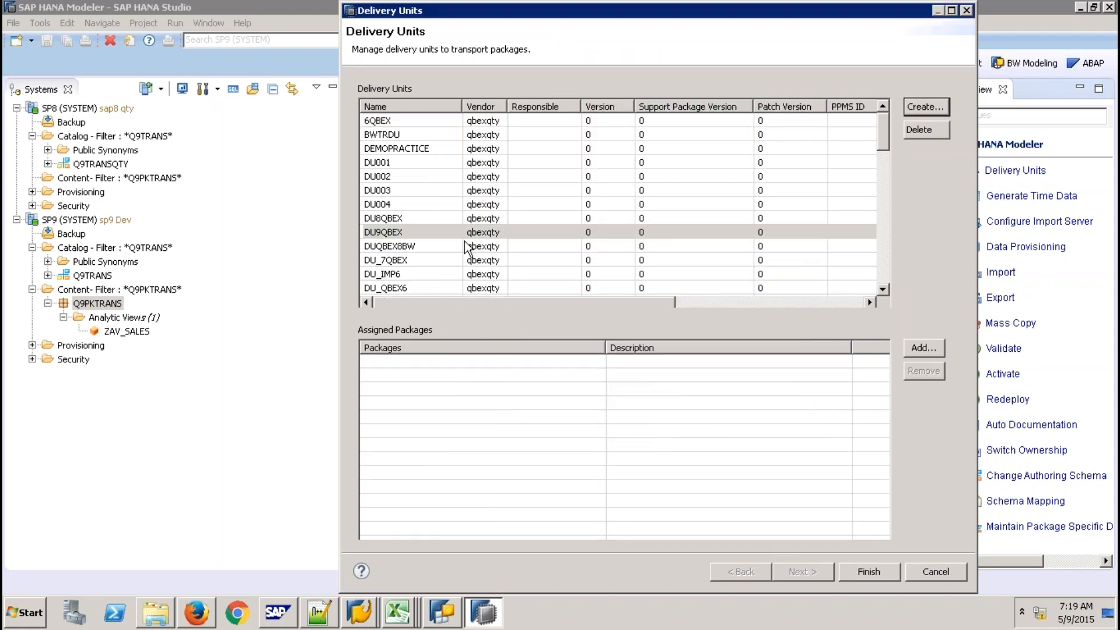
# Assign the Q9PKTRANS package to DU9QBEX and close delivery unit management
pyautogui.click(403, 233)
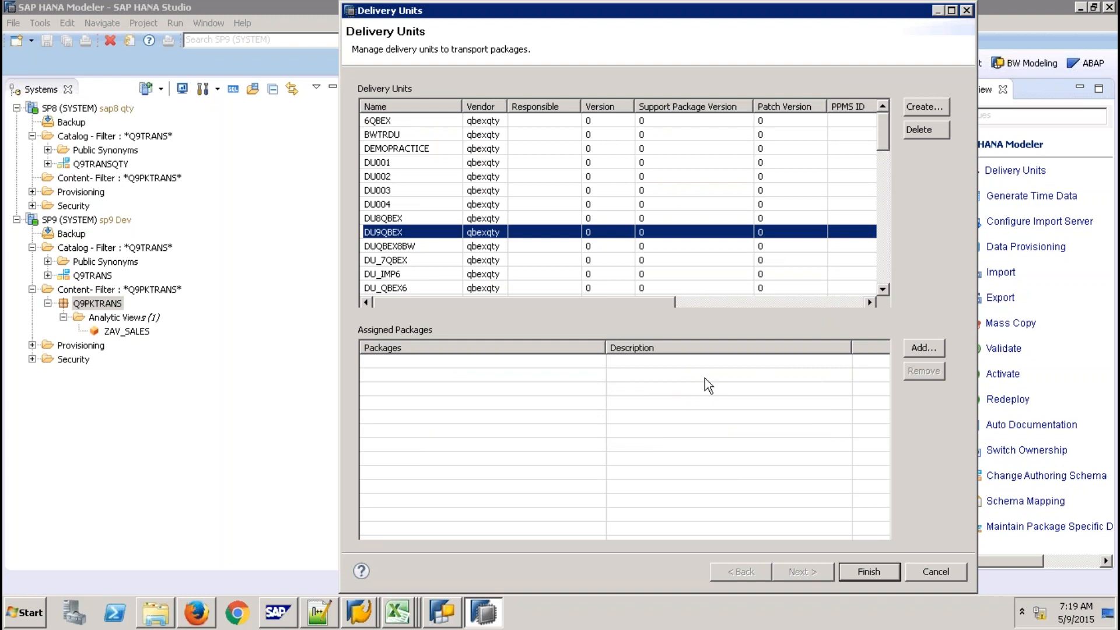
pyautogui.click(917, 349)
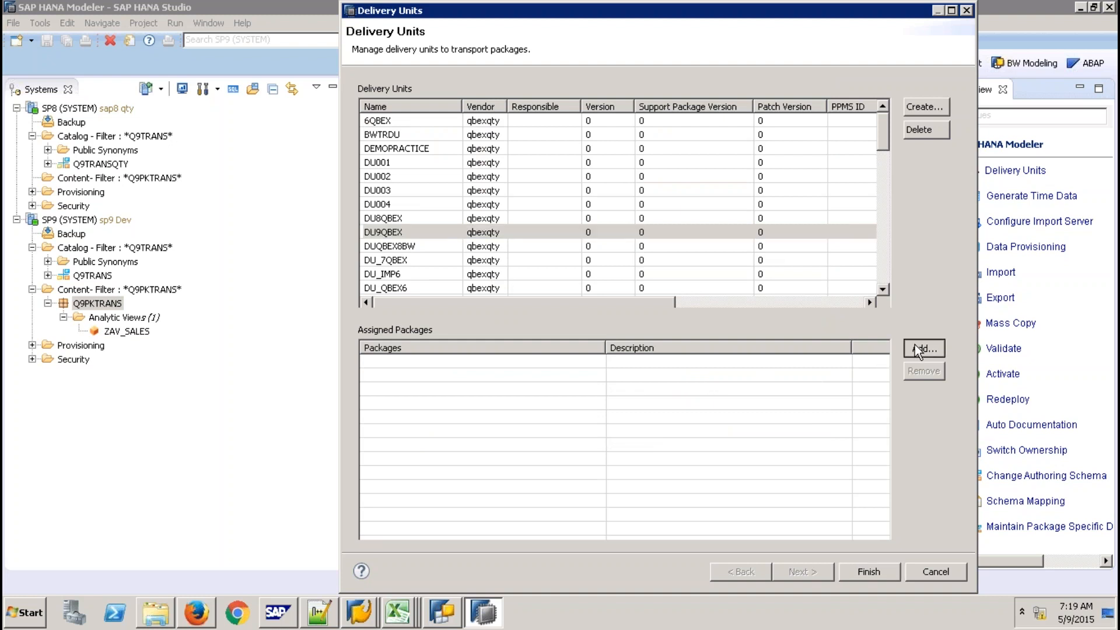
pyautogui.click(220, 229)
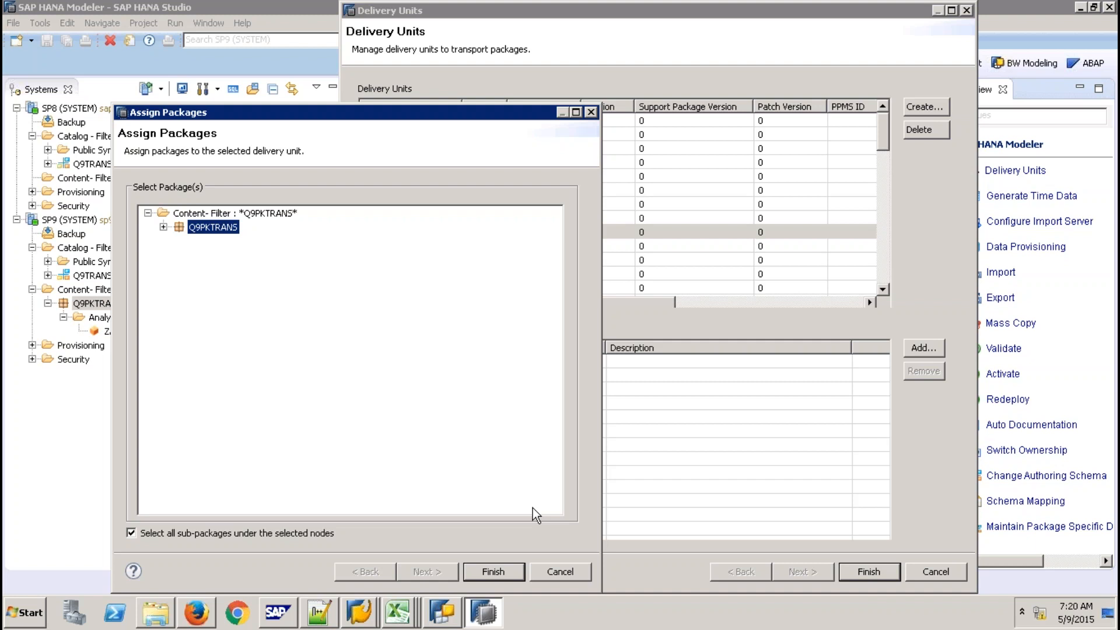
pyautogui.click(506, 570)
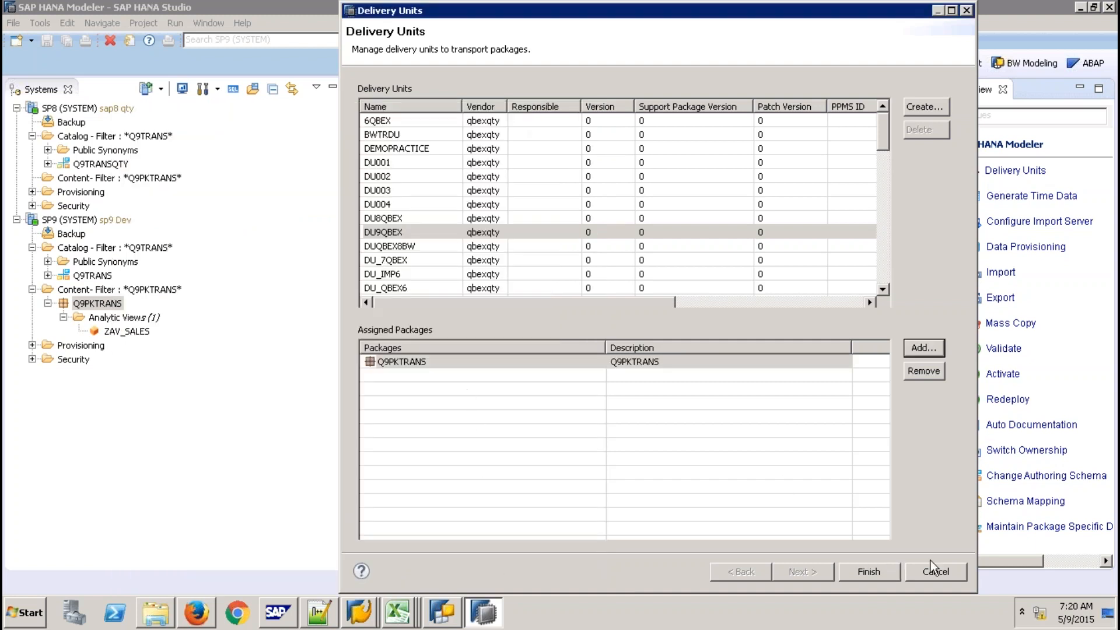
pyautogui.click(868, 573)
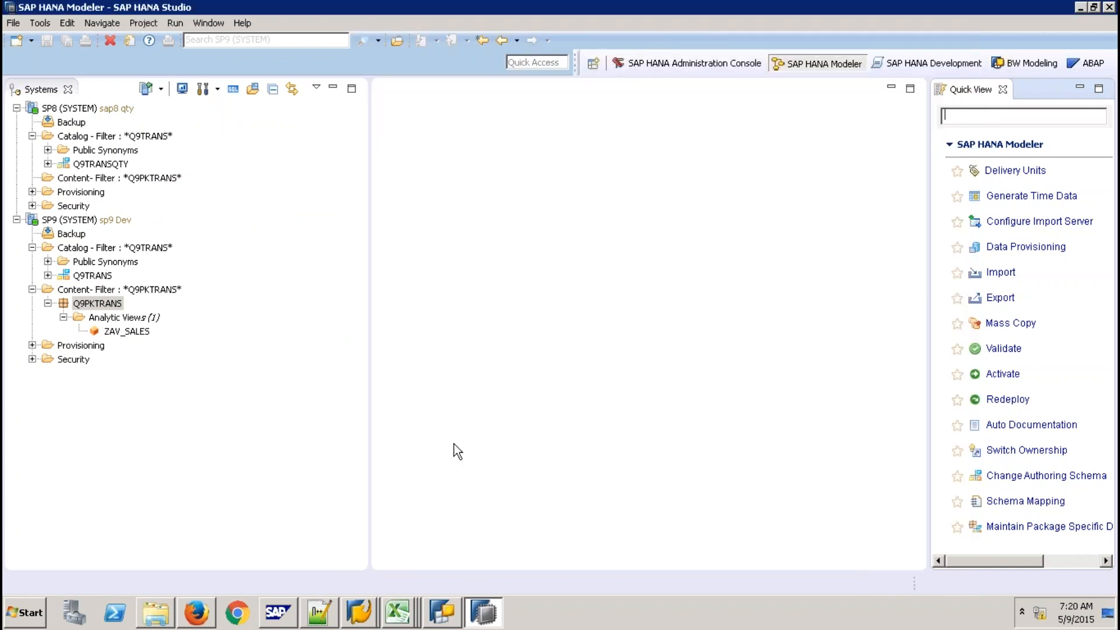
pyautogui.click(106, 306)
pyautogui.rightClick(104, 303)
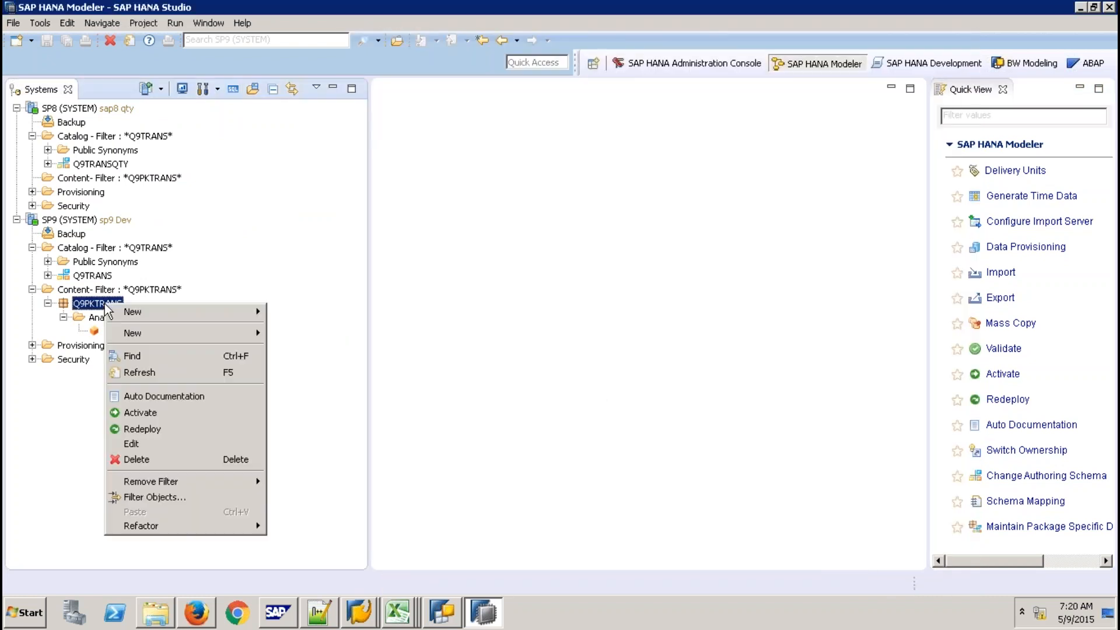
pyautogui.click(141, 444)
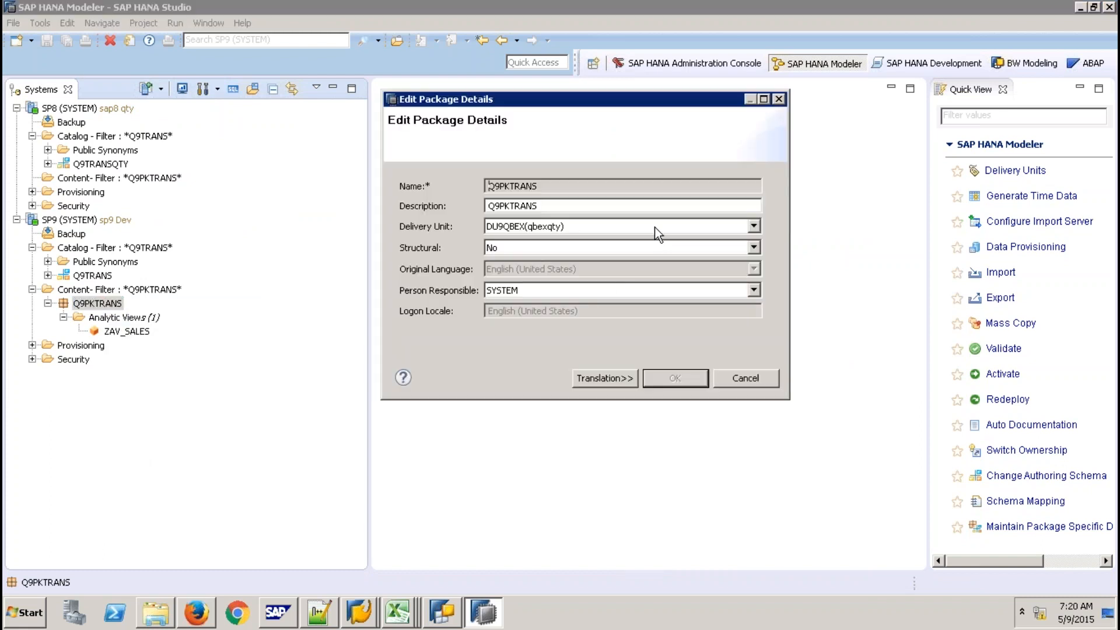
pyautogui.click(753, 227)
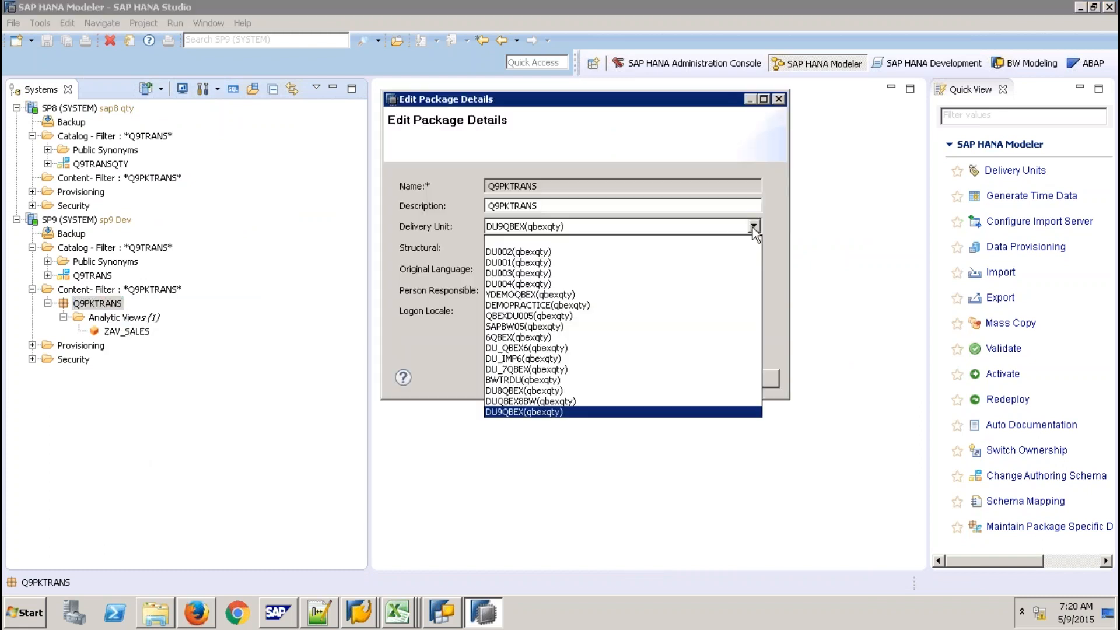
pyautogui.click(791, 217)
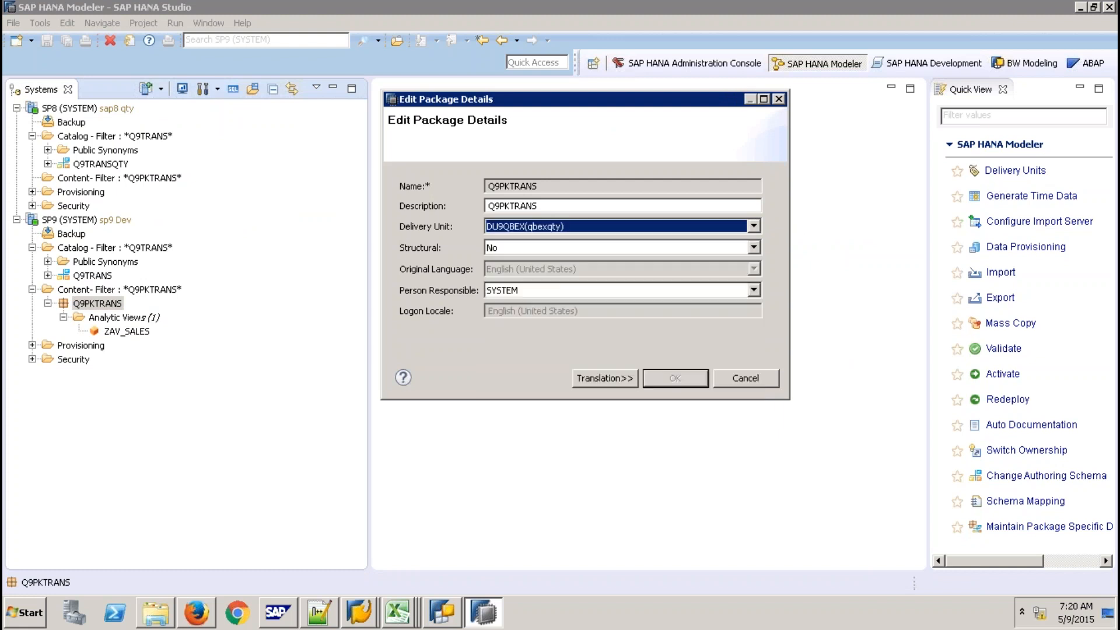
pyautogui.click(740, 380)
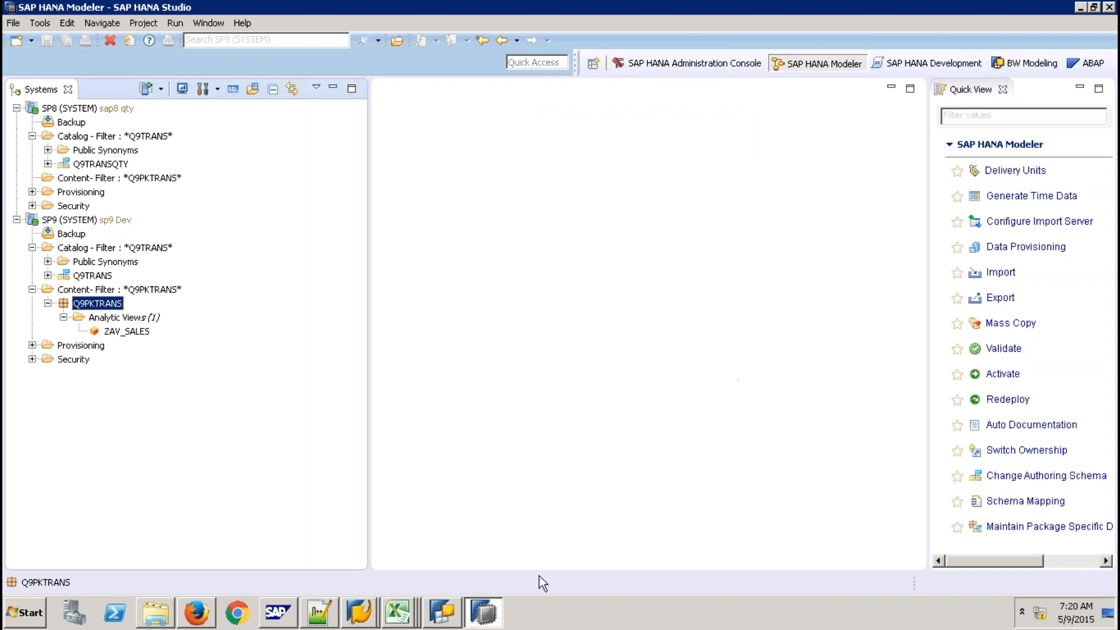
# In Firefox, open the SAP HANA Application Lifecycle Management page from the address suggestions
pyautogui.click(199, 612)
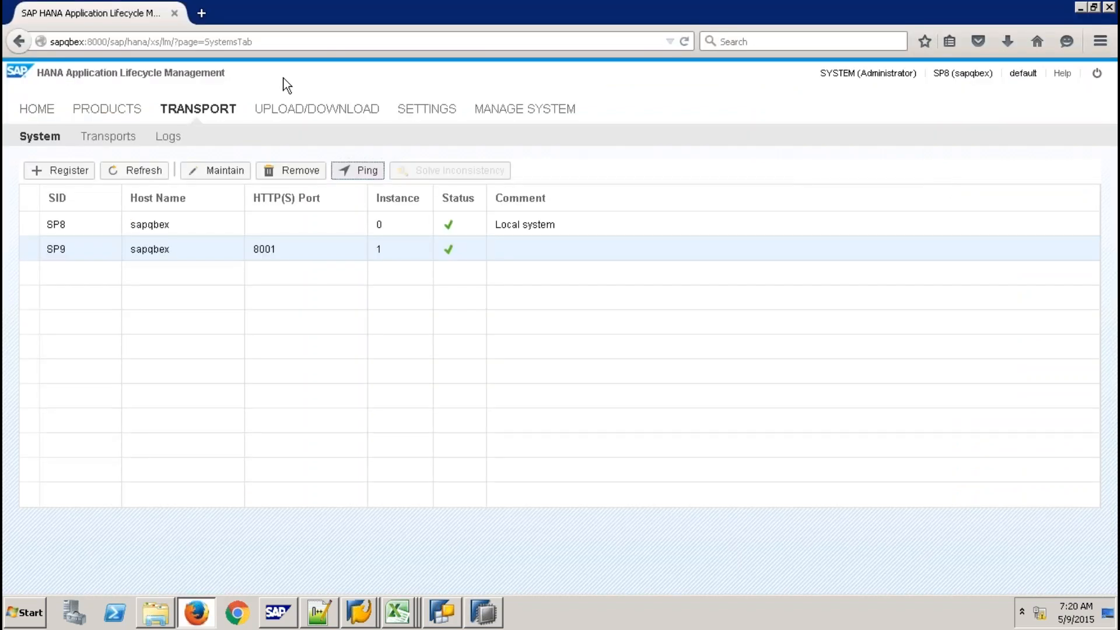
pyautogui.click(252, 37)
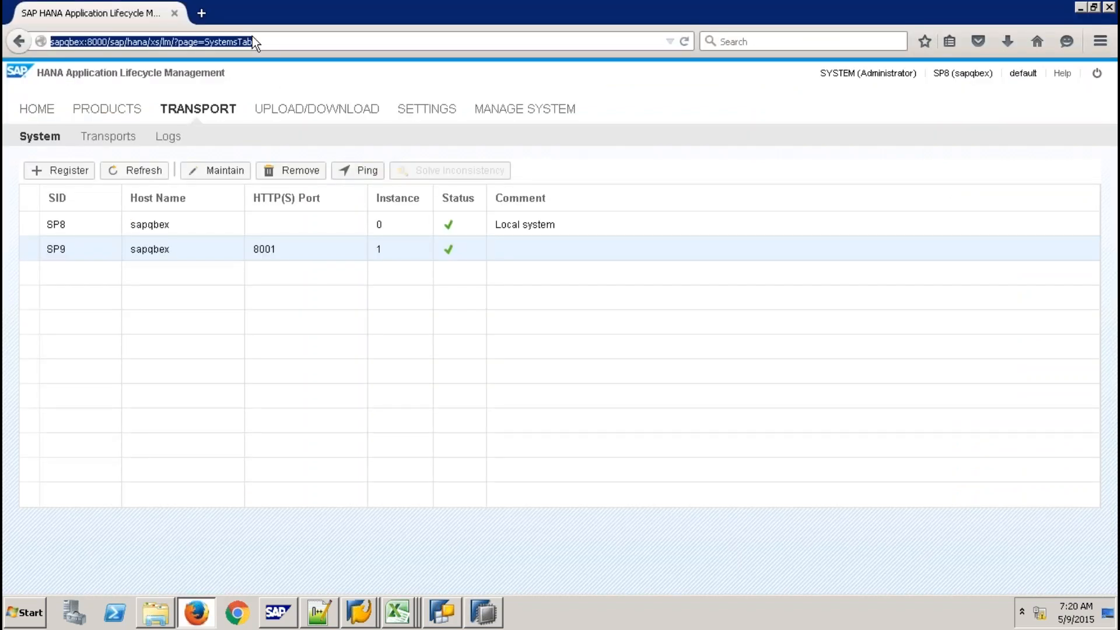
pyautogui.write('SAPqbex/')
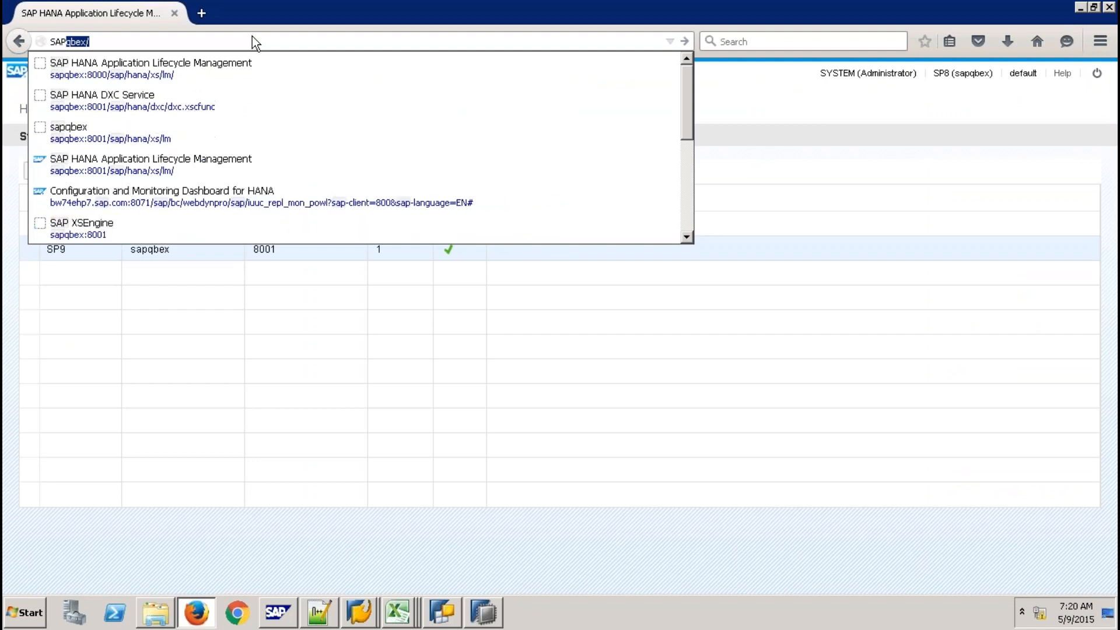
pyautogui.click(201, 67)
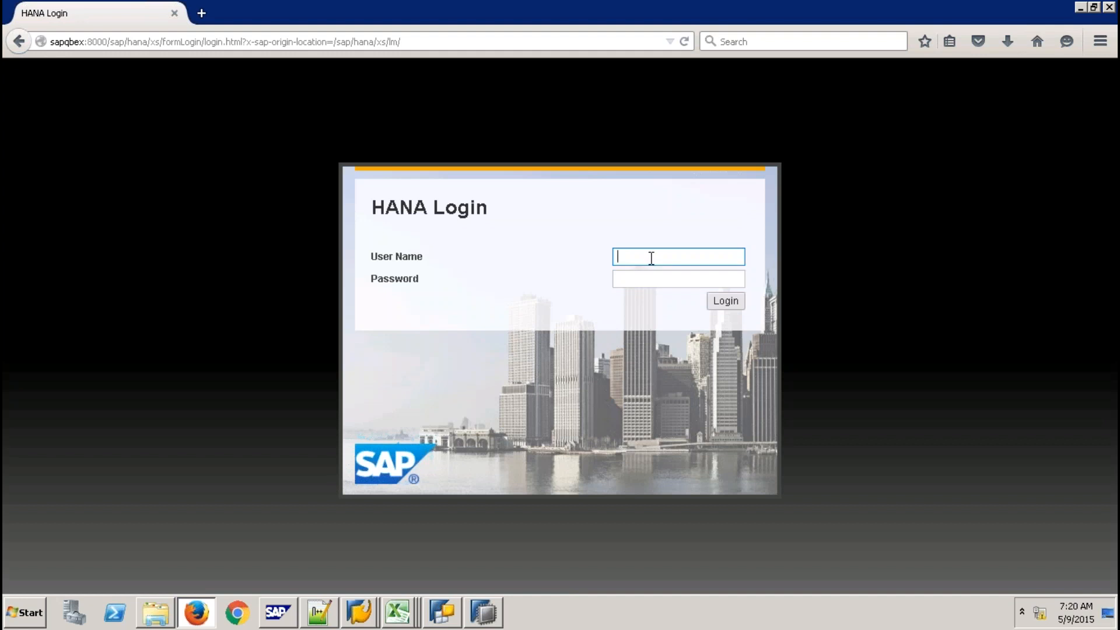
# Log in as user system with the account password
pyautogui.press('Tab')
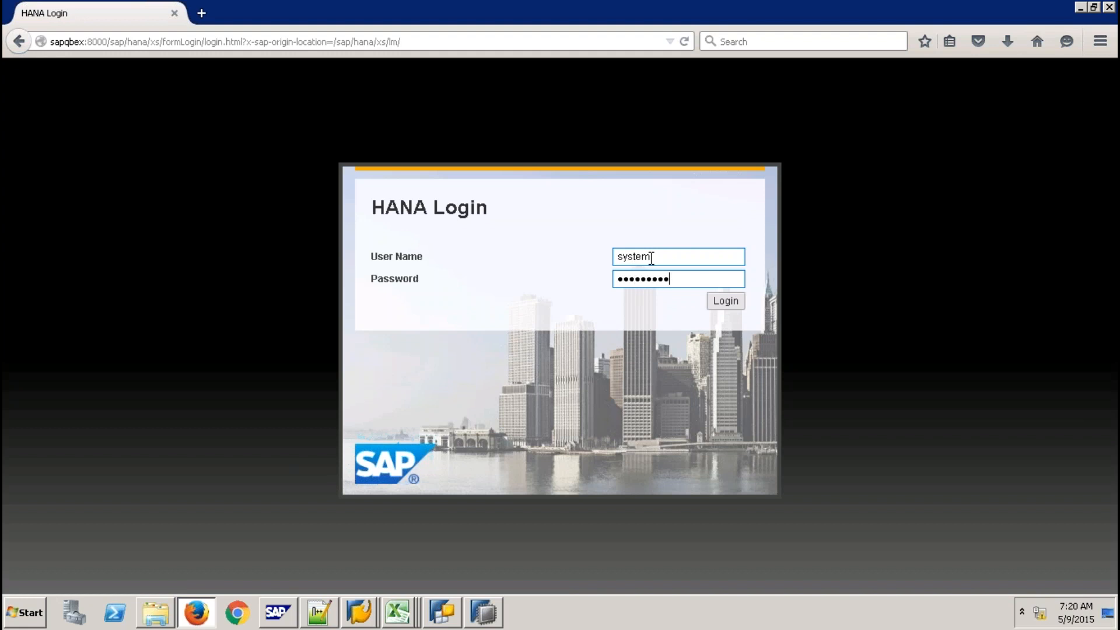
pyautogui.press('Return')
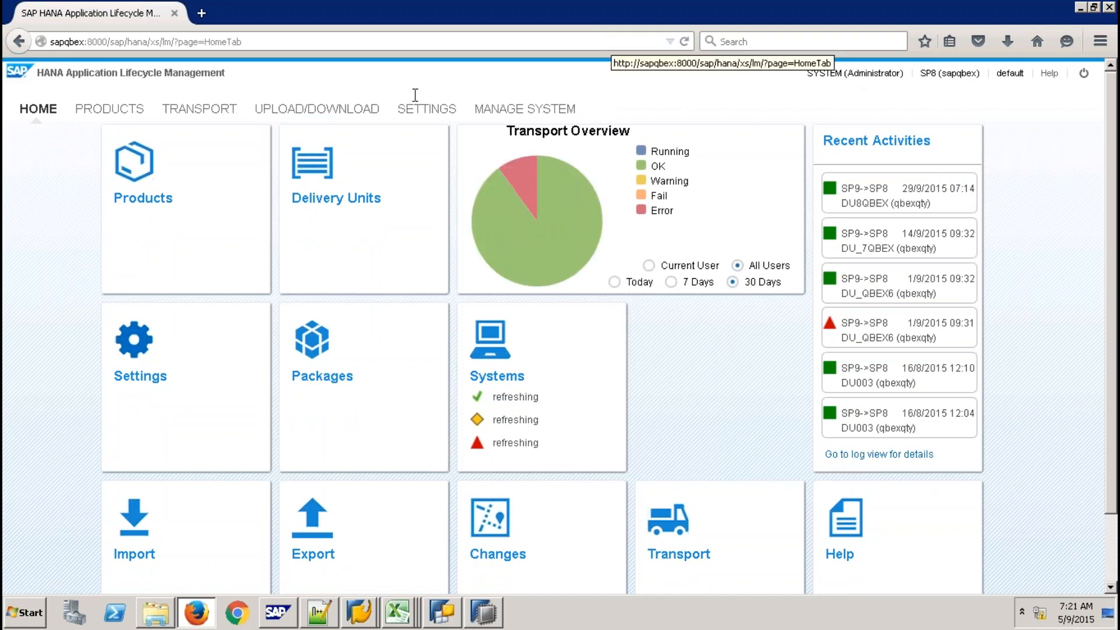
# Ping SP9 under Settings > Transport > System to confirm it's reachable, then list transport routes
pyautogui.click(427, 109)
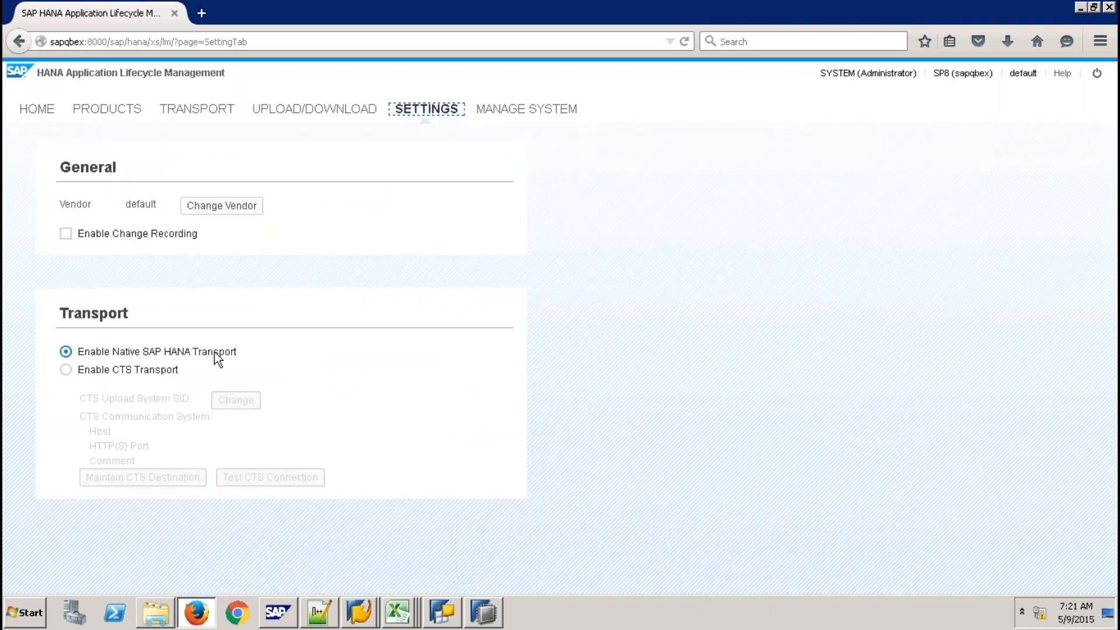
pyautogui.click(213, 114)
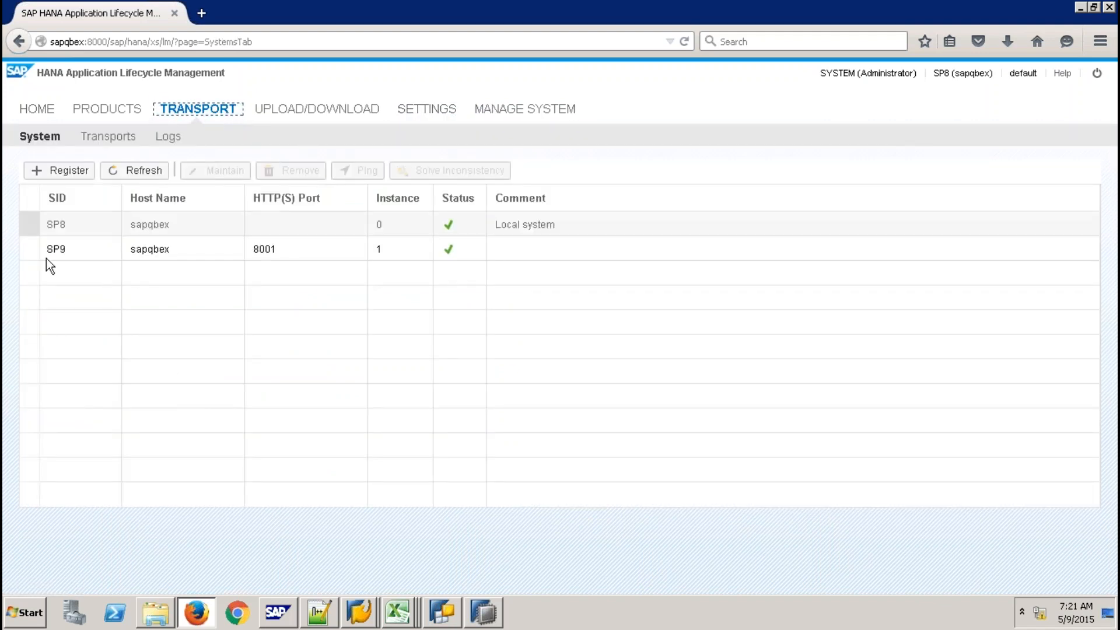
pyautogui.click(33, 249)
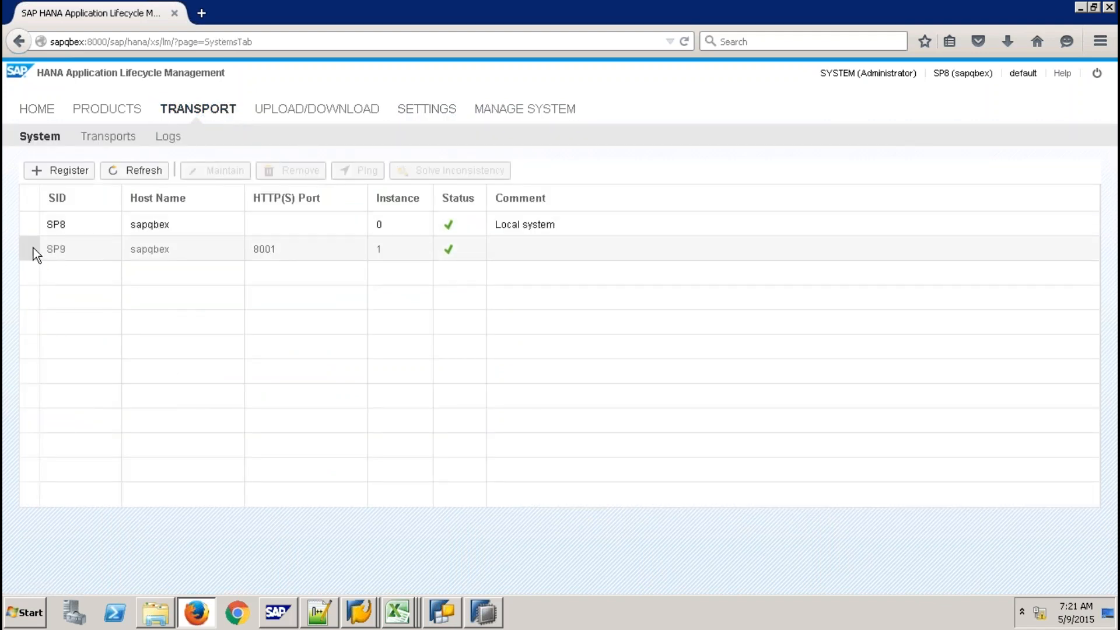
pyautogui.click(368, 171)
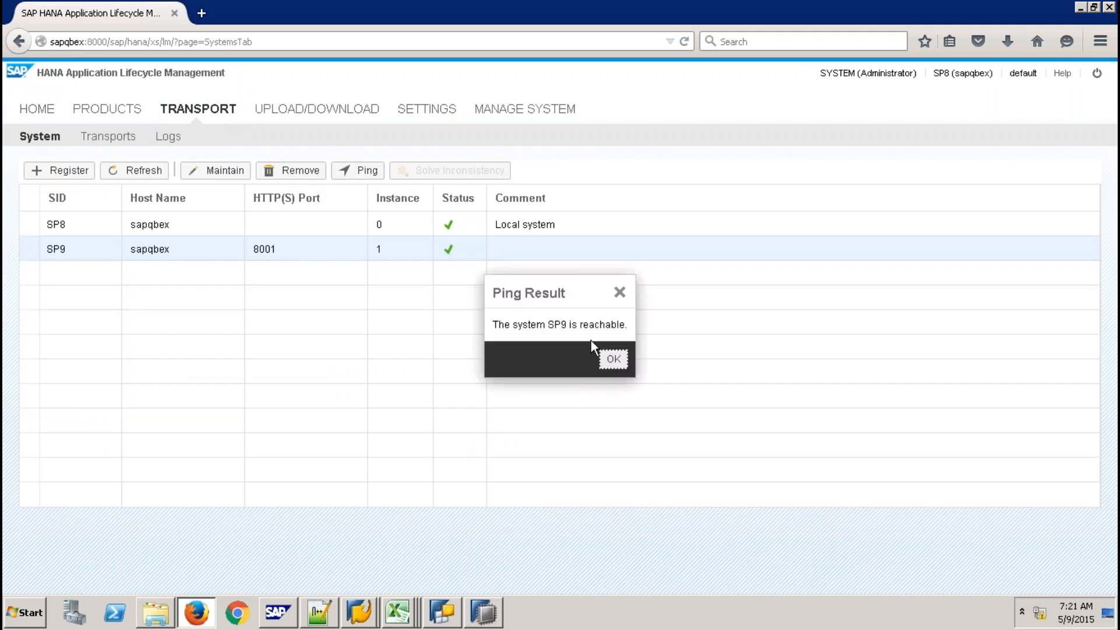
pyautogui.click(614, 359)
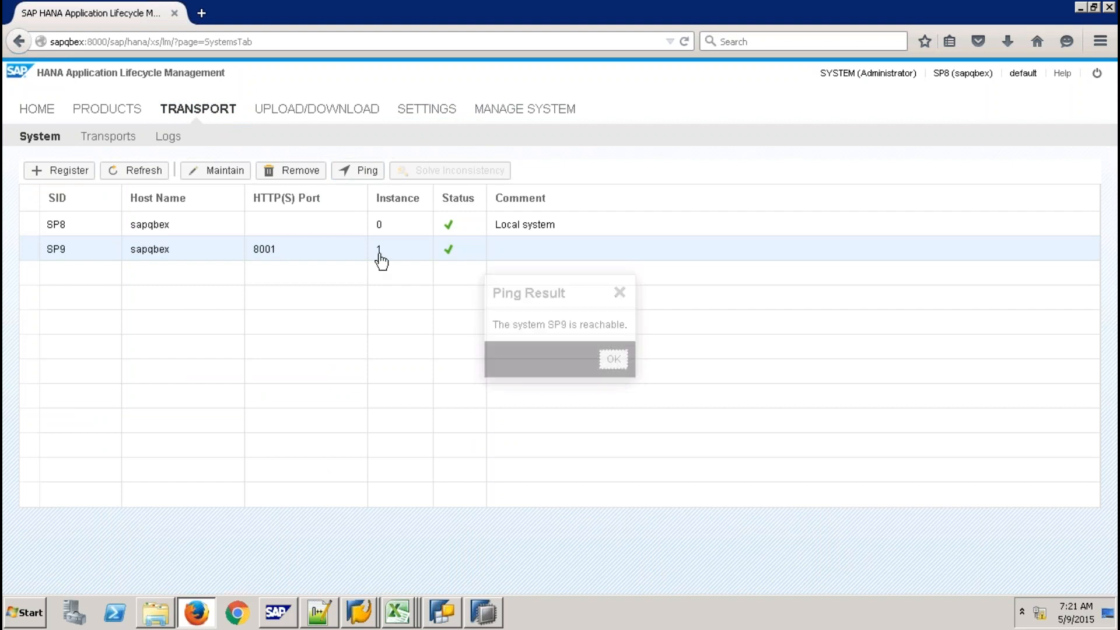
pyautogui.click(108, 140)
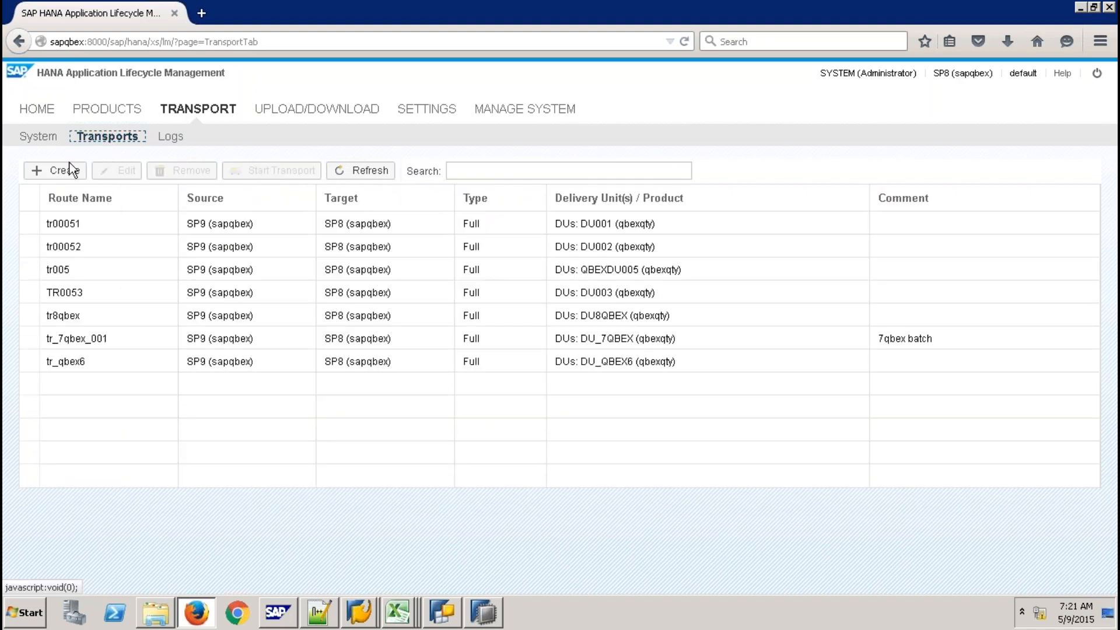
# Create transport route TR9QBEX from SP9 carrying DU9QBEX, then select it in the routes list
pyautogui.click(71, 171)
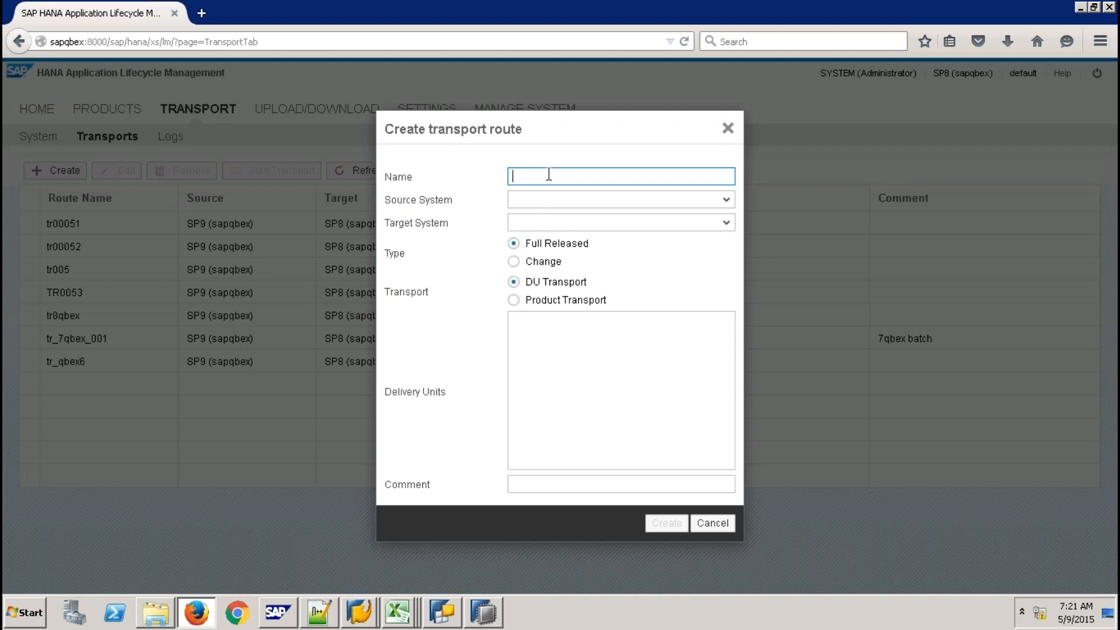
pyautogui.write('TR9QBEX')
pyautogui.click(727, 201)
pyautogui.click(629, 251)
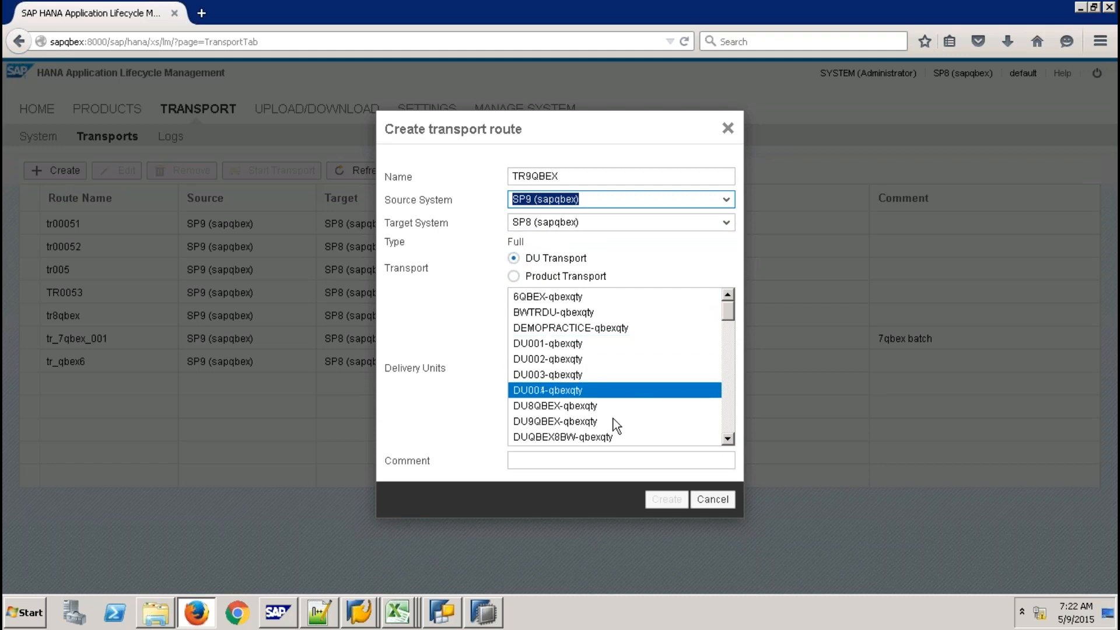
pyautogui.click(598, 419)
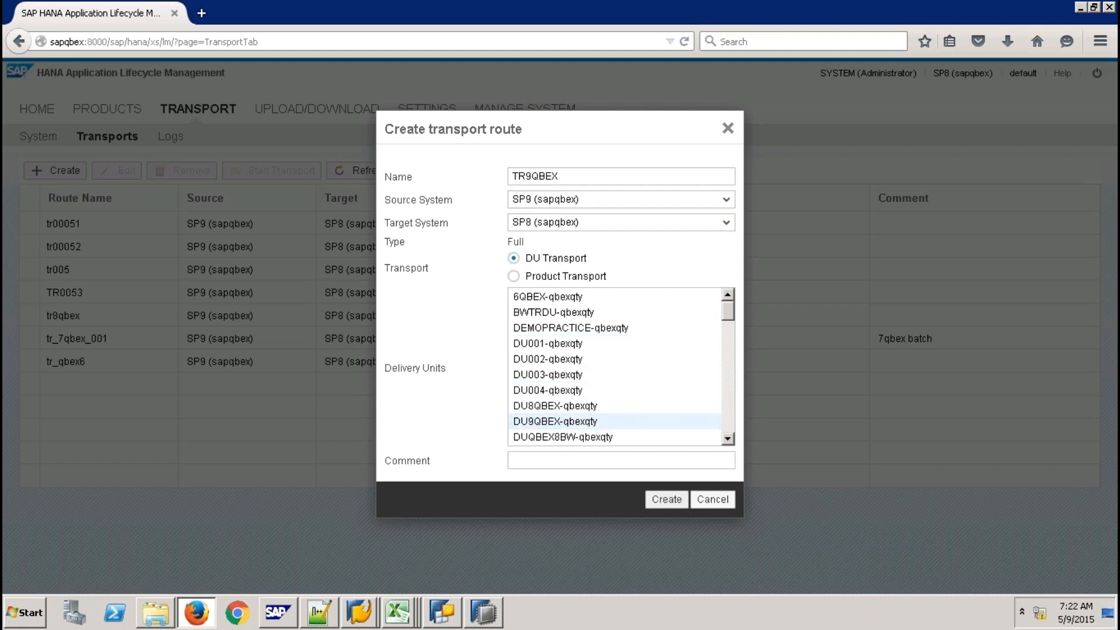
pyautogui.click(666, 500)
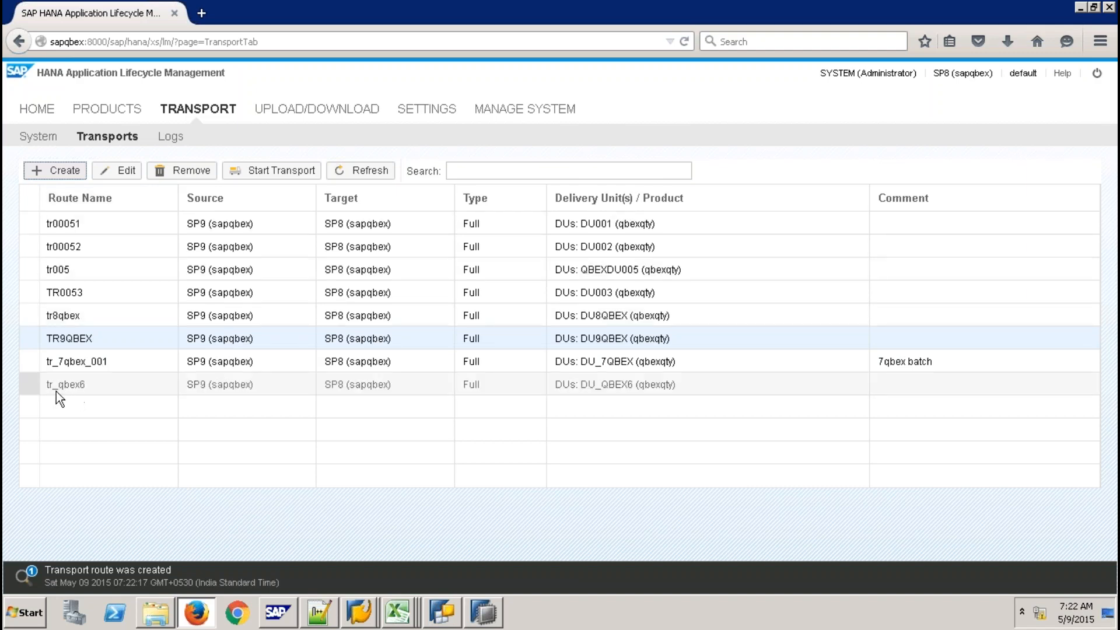
pyautogui.click(29, 337)
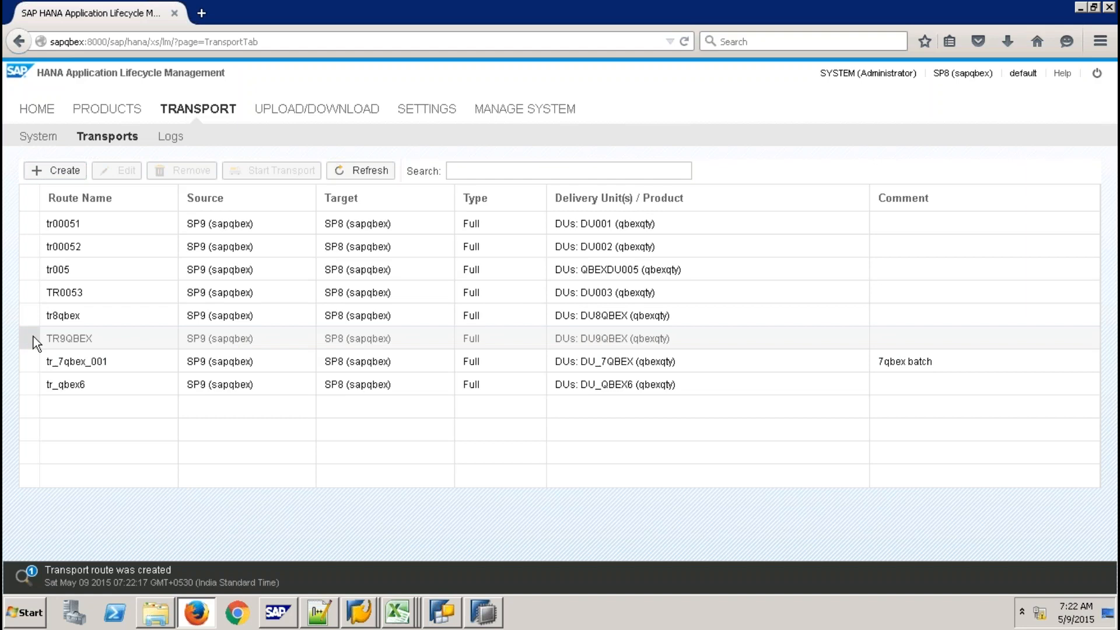
pyautogui.click(34, 337)
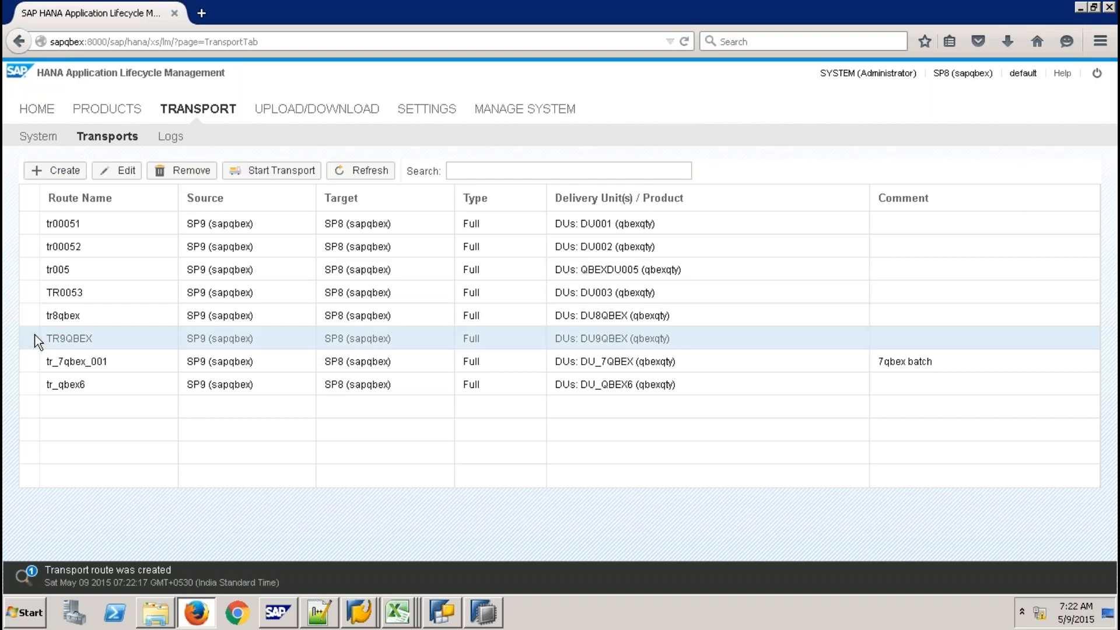
# Start the TR9QBEX transport of DU9QBEX from SP9 to SP8 and show the Logs list
pyautogui.click(274, 168)
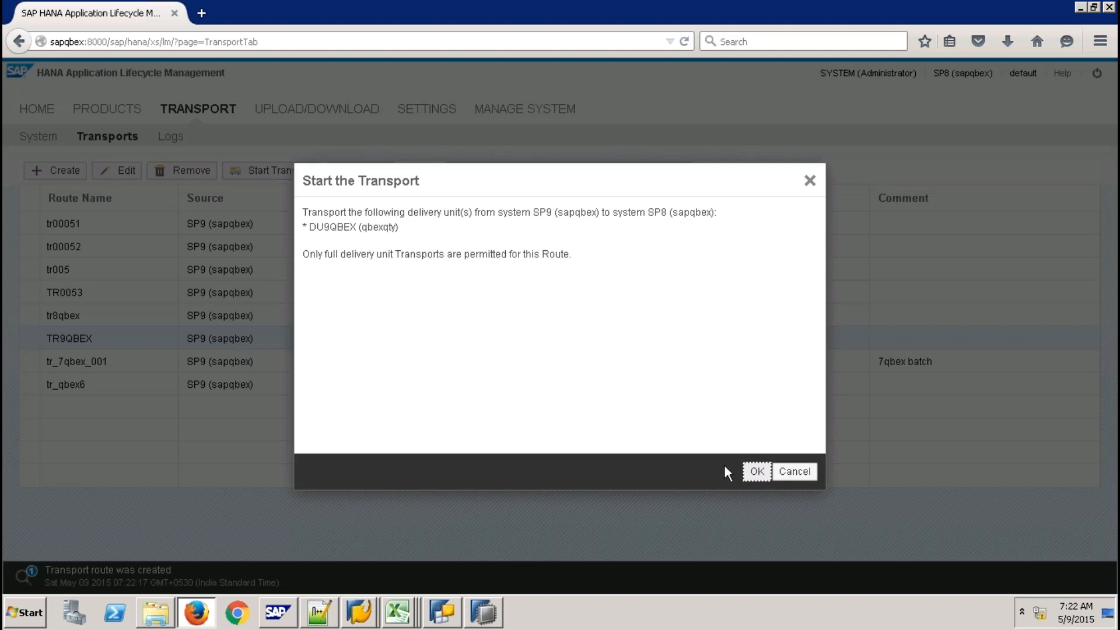
pyautogui.click(756, 472)
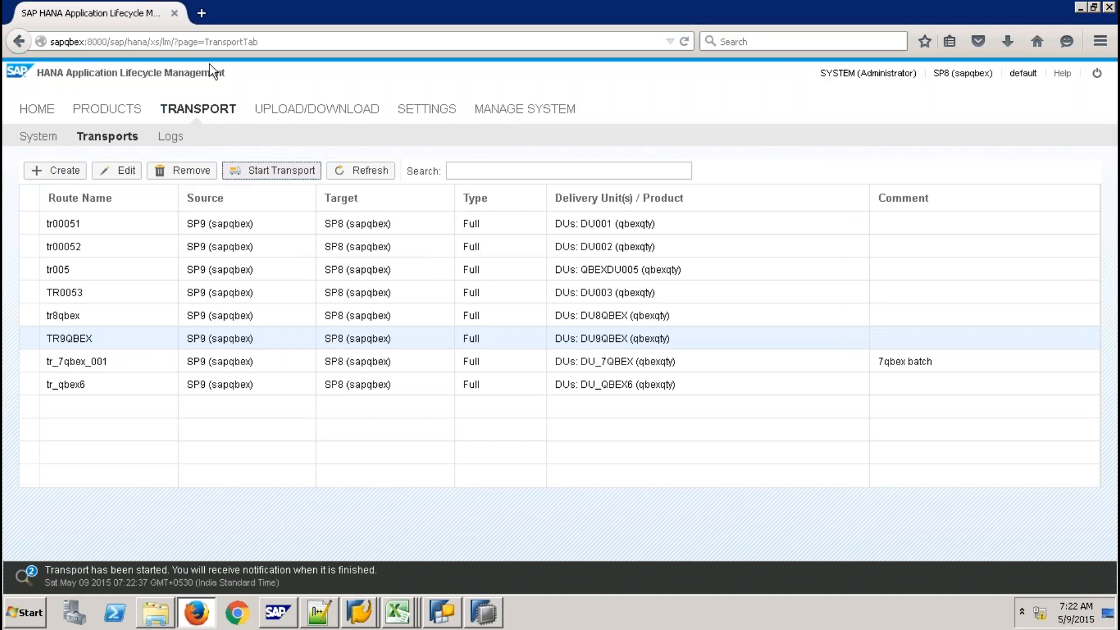
pyautogui.click(174, 140)
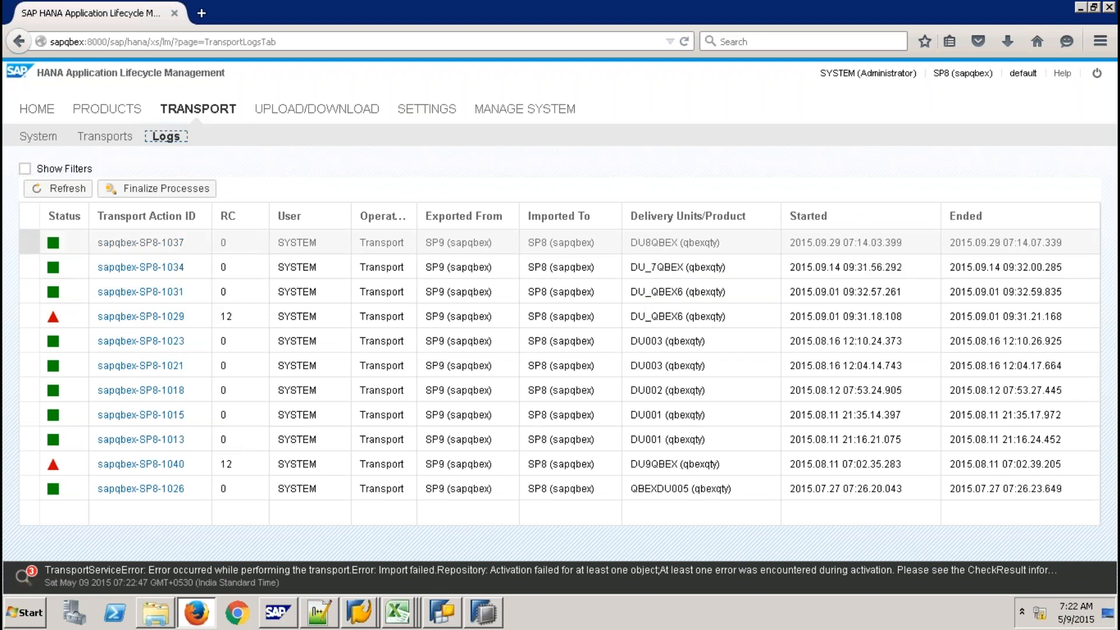
# Refresh the transport logs and the transport routes list, then return to the logs
pyautogui.click(67, 191)
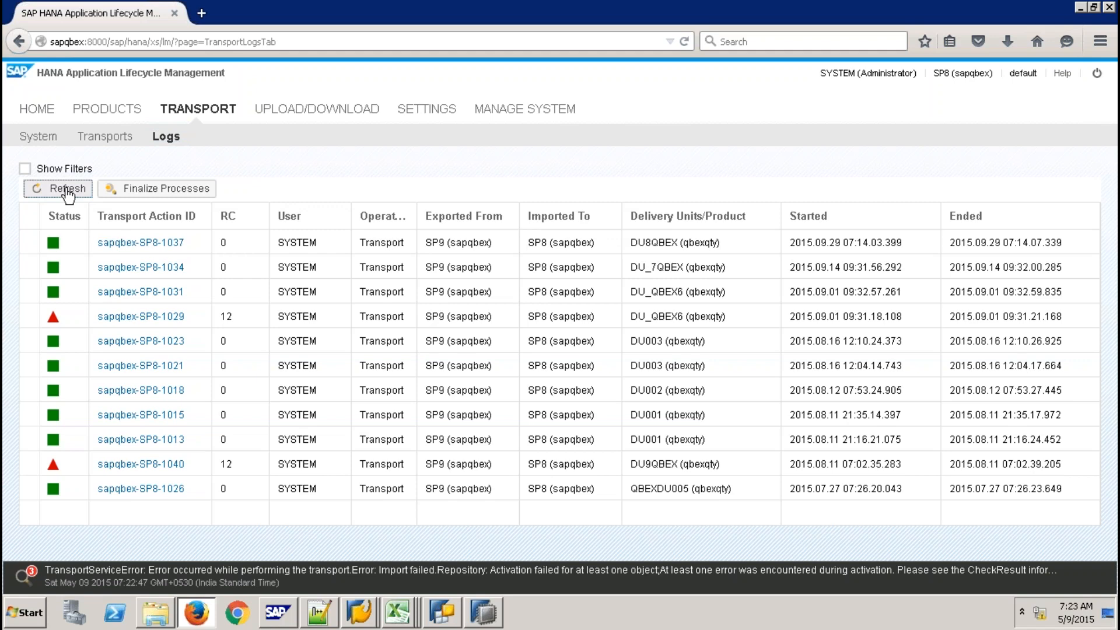
pyautogui.click(68, 192)
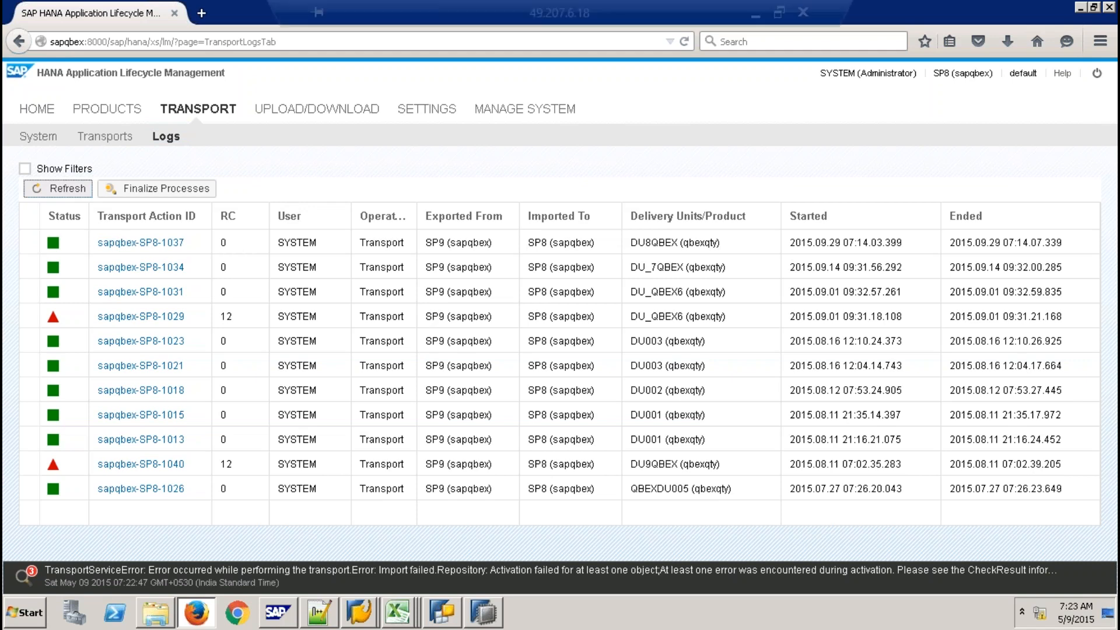
pyautogui.click(113, 140)
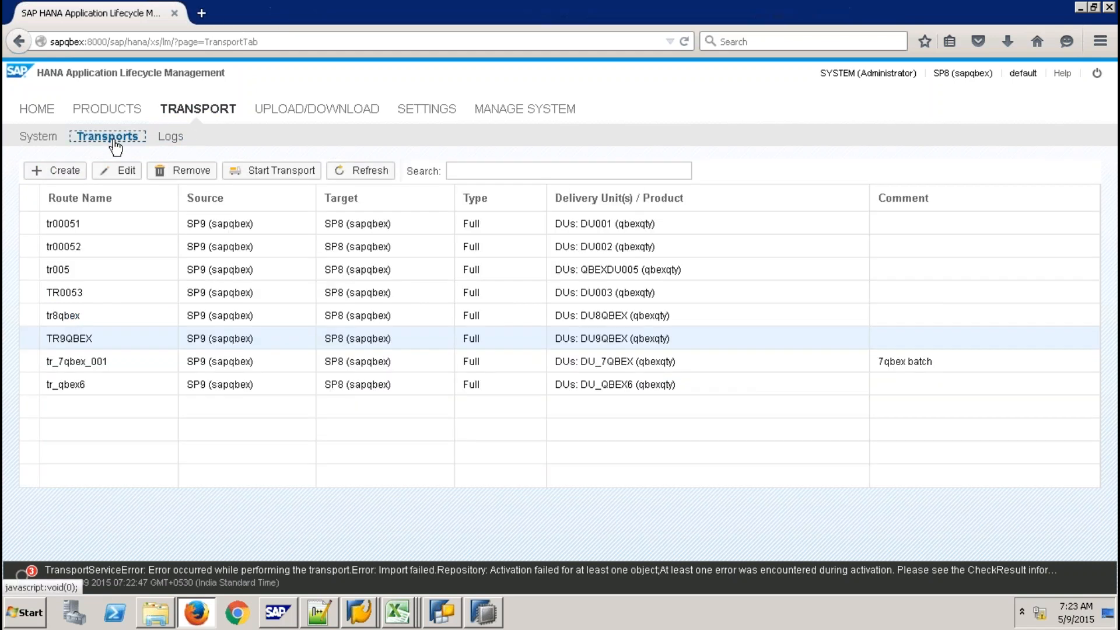
pyautogui.click(363, 170)
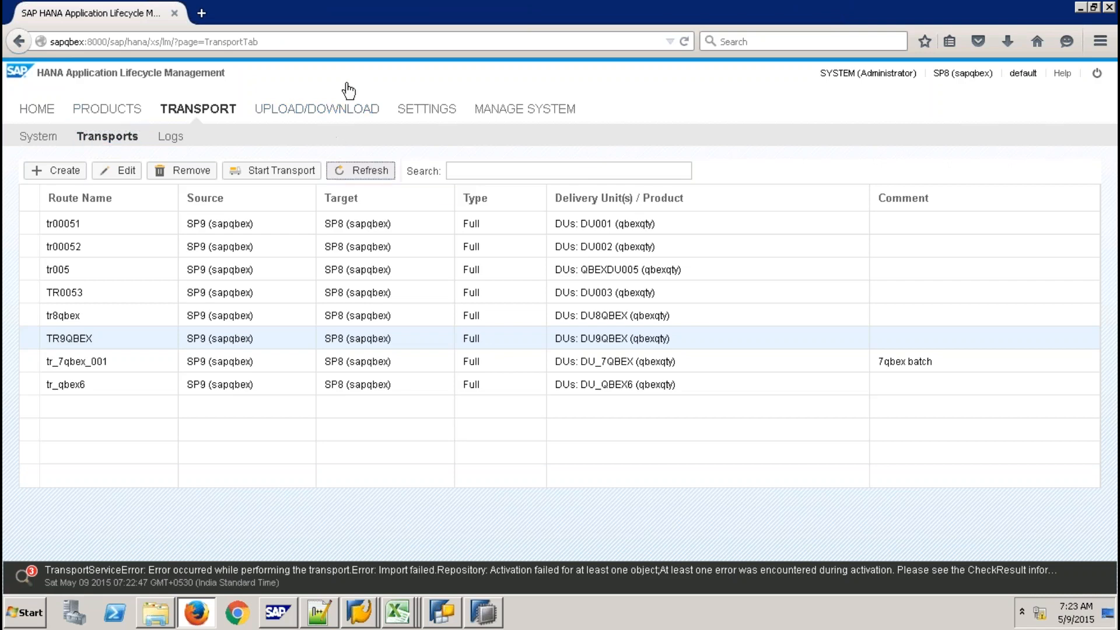
pyautogui.click(169, 140)
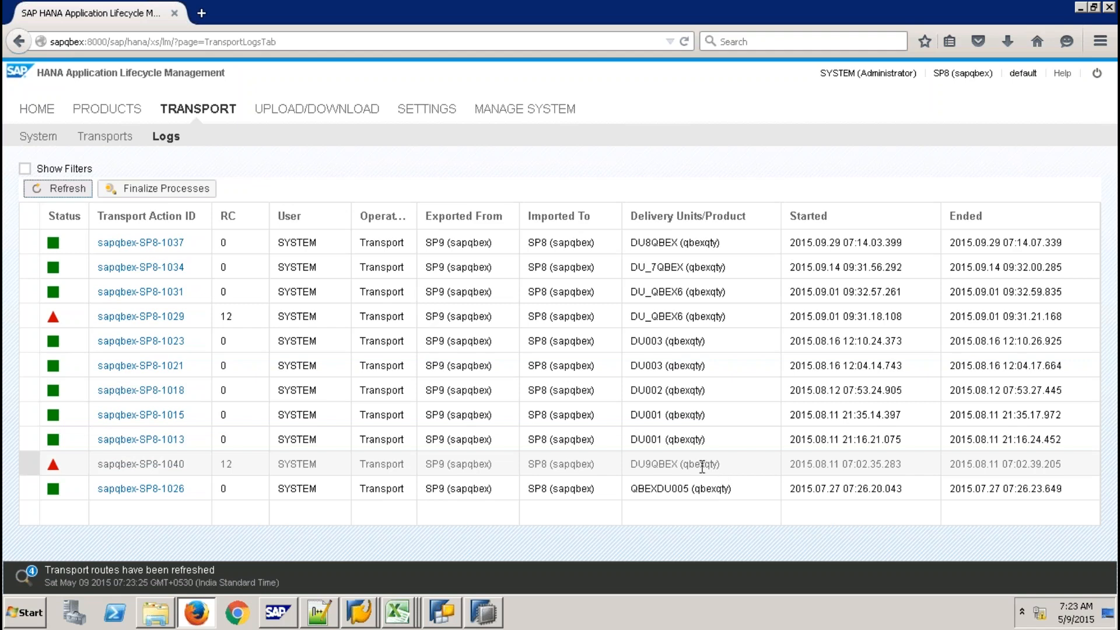
# Read the RC 12 error log of transport sapqbex-SP8-1040 citing ZAV_SALES activation errors
pyautogui.click(169, 469)
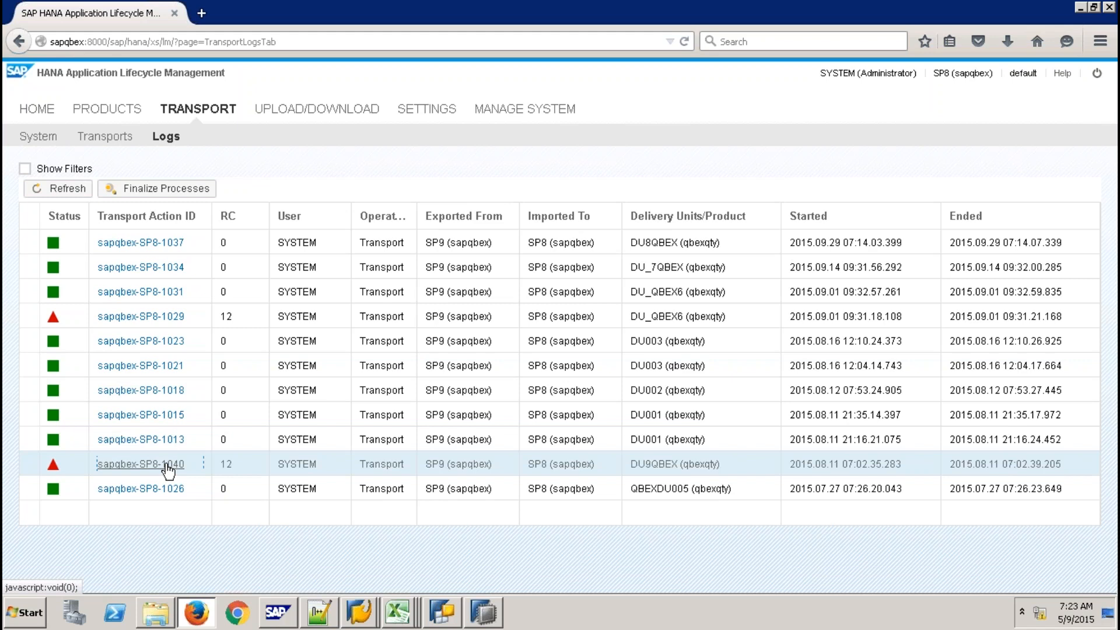
pyautogui.click(168, 469)
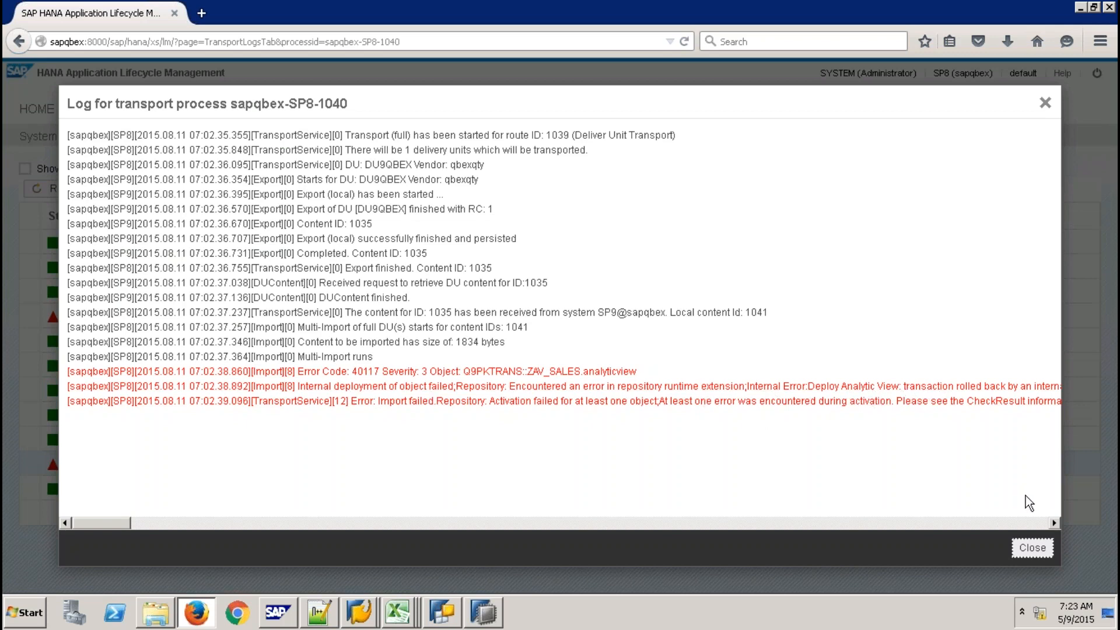
pyautogui.click(1032, 549)
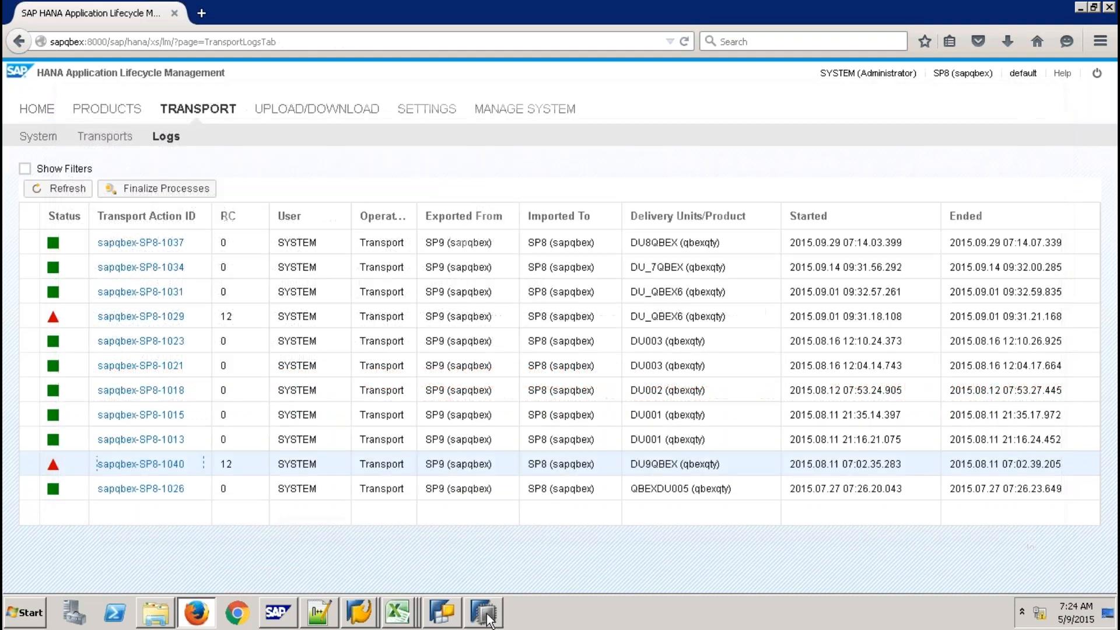
pyautogui.click(486, 616)
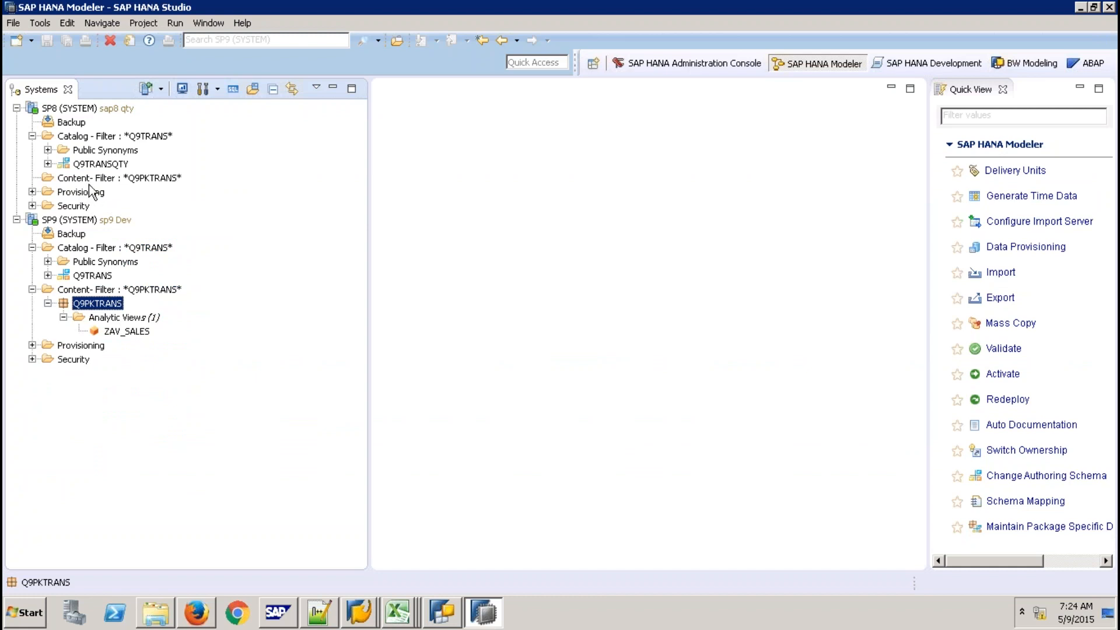
# Open a new SQL console on the SP8 system
pyautogui.click(120, 179)
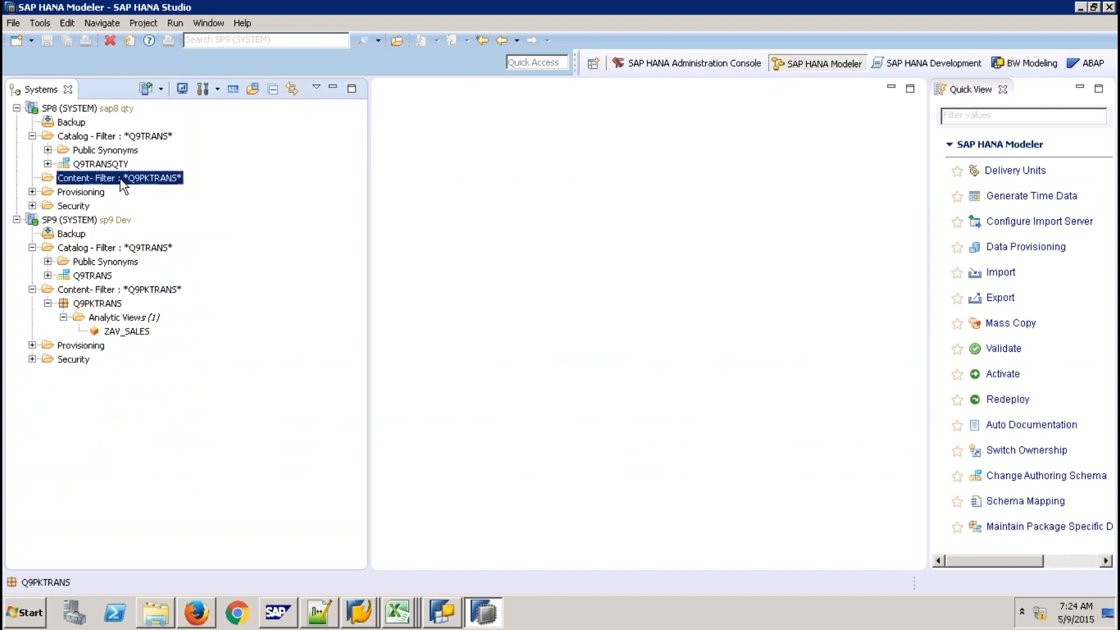
pyautogui.click(110, 166)
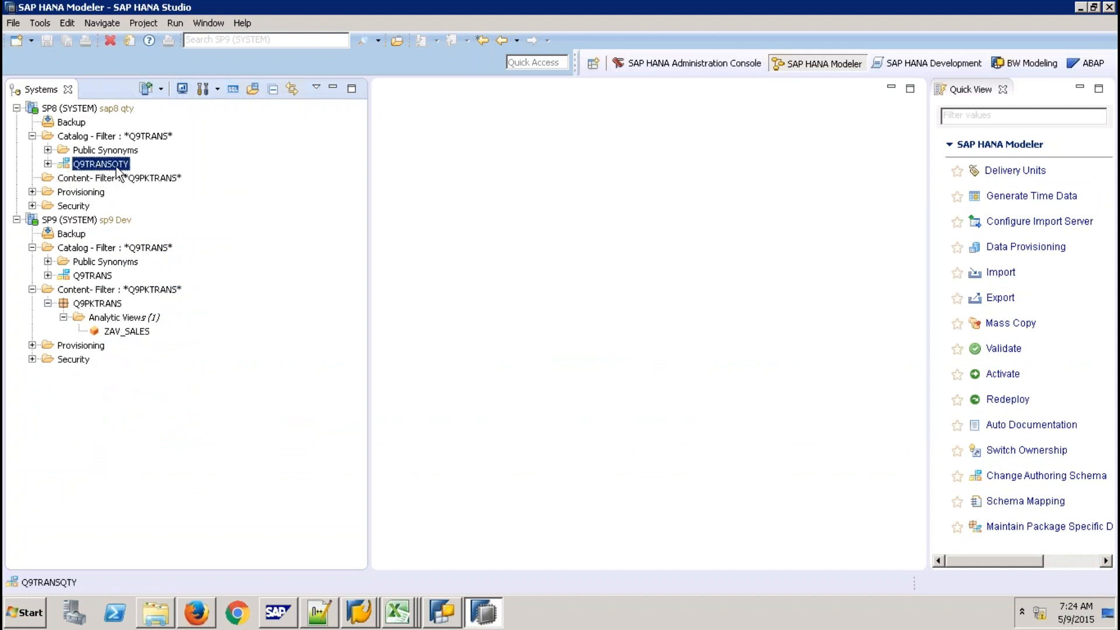
pyautogui.click(80, 109)
pyautogui.click(231, 93)
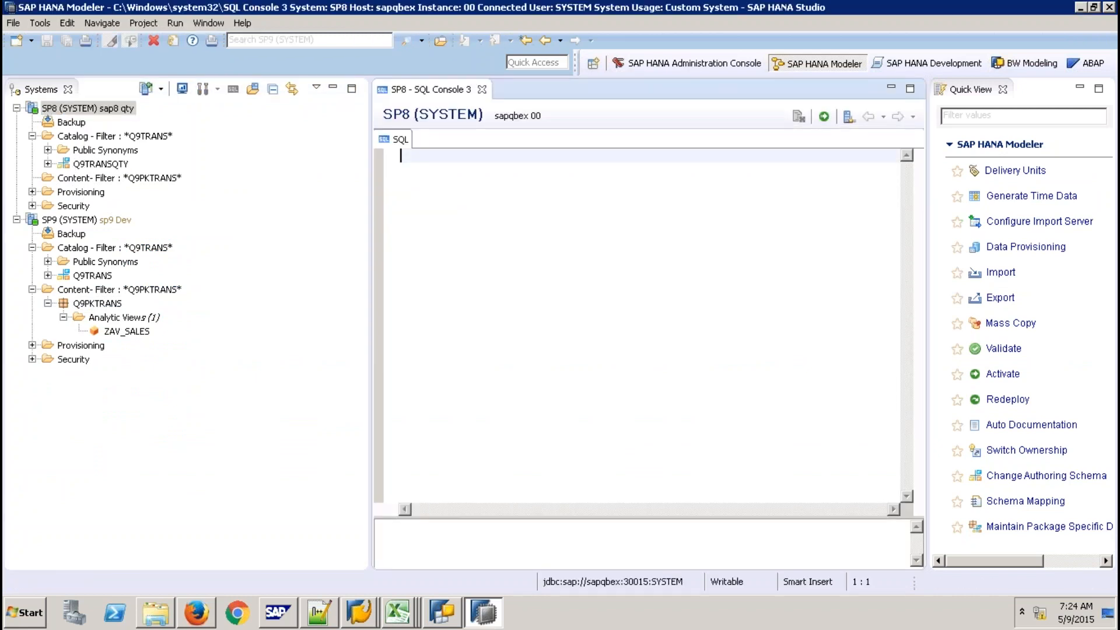
# Run GRANT SELECT ON SCHEMA "Q9TRANSQTY" TO "_SYS_REPO" WITH GRANT OPTION, then discard the console unsaved
pyautogui.press('Return')
pyautogui.write('GRAN')
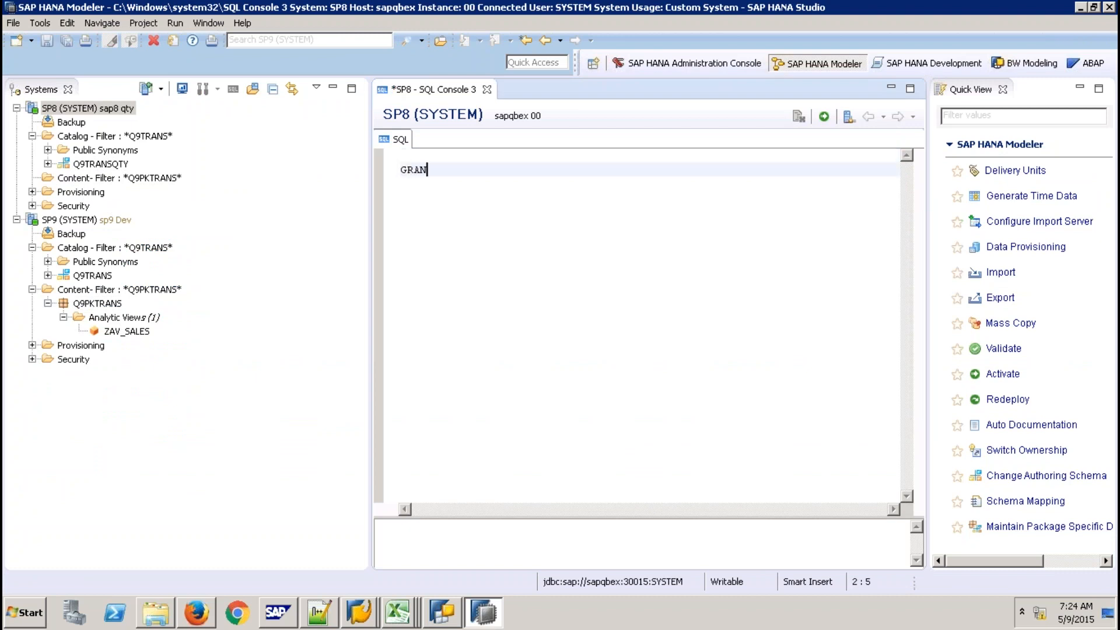
pyautogui.write('T SELECT ON SCHE')
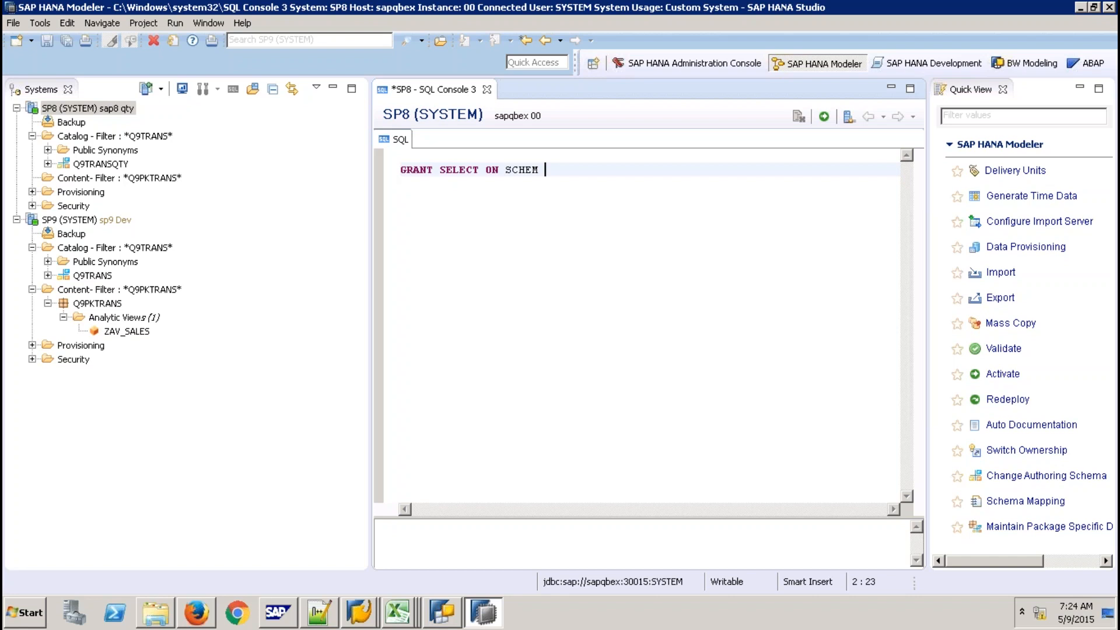
pyautogui.press('BackSpace')
pyautogui.write('EMA "Q9TRANSQTY" TO')
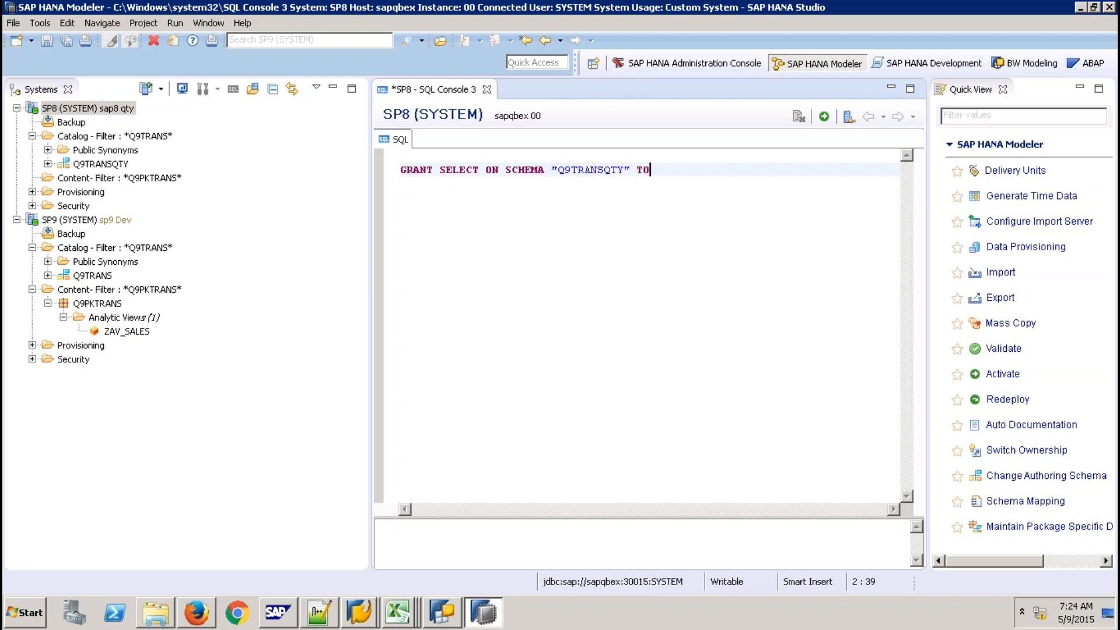
pyautogui.write(' "_SYS_REPO" WITH GRAN')
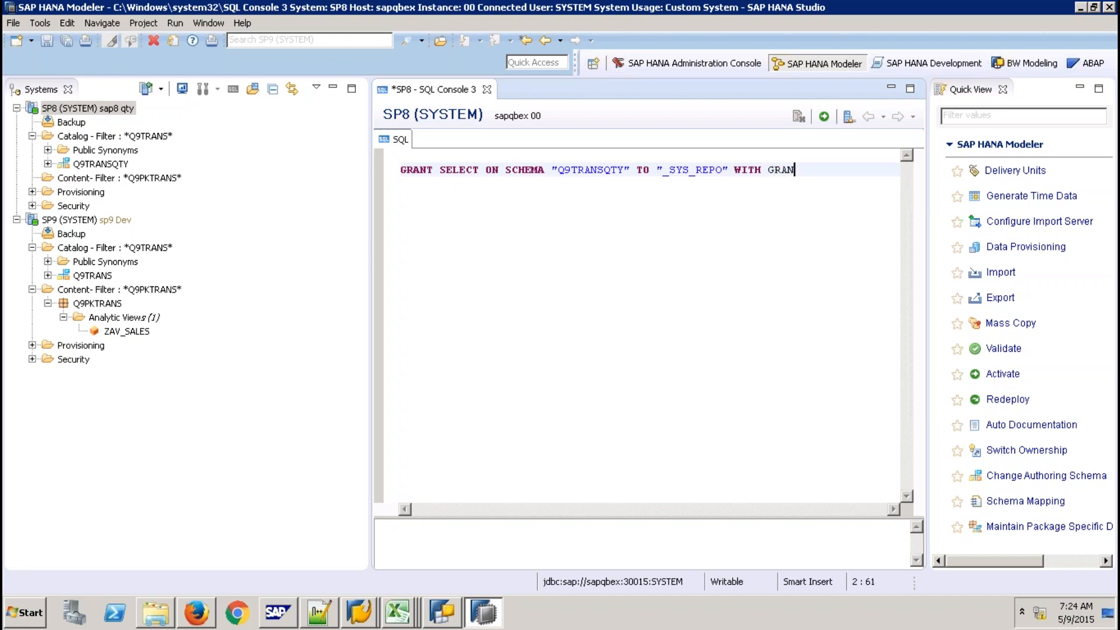
pyautogui.write('T OPTION;')
pyautogui.click(824, 117)
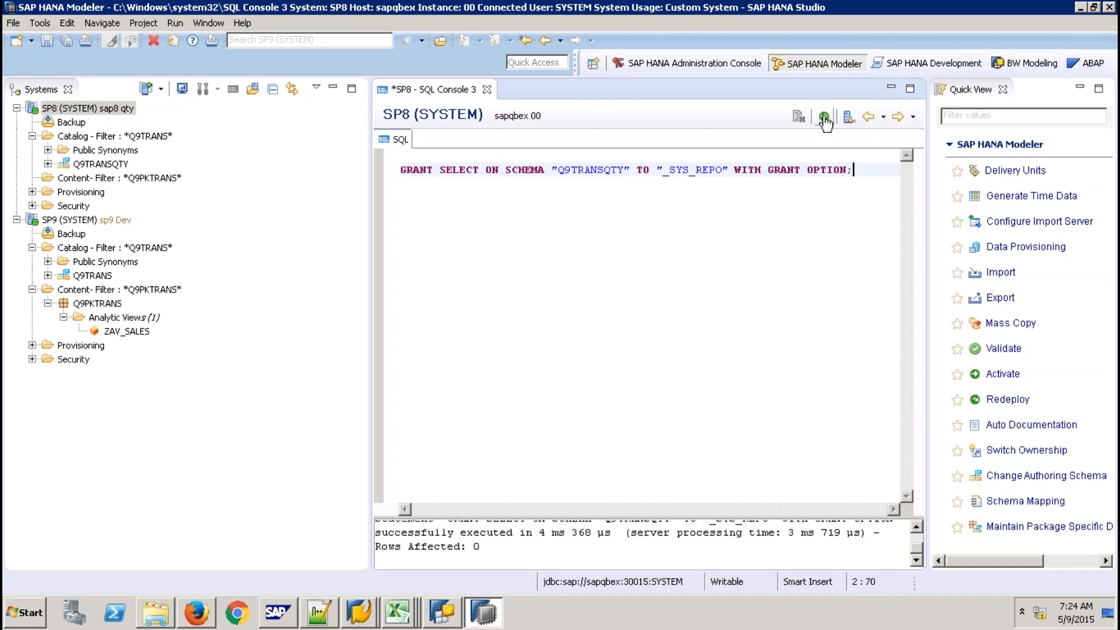
pyautogui.click(486, 89)
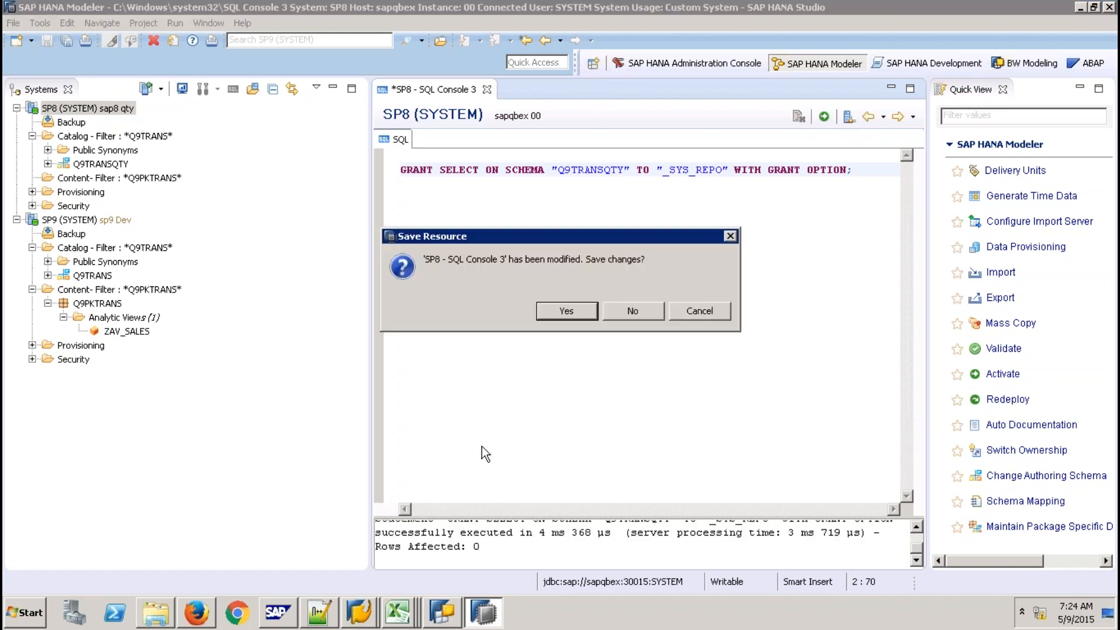
pyautogui.click(629, 310)
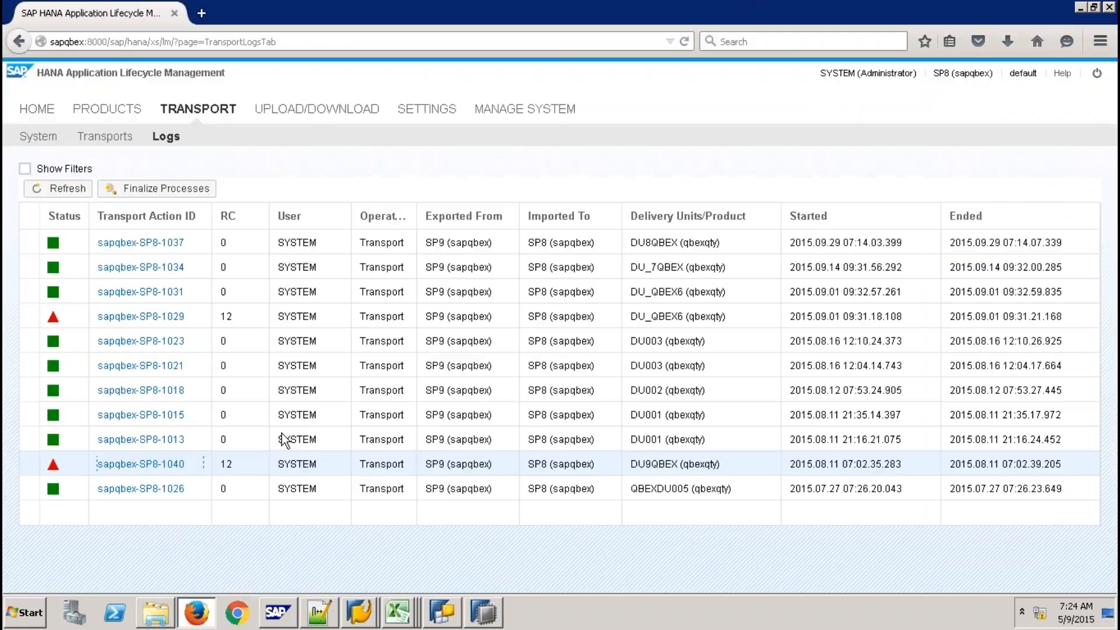
# Rerun the TR9QBEX route transport of DU9QBEX to SP8
pyautogui.click(202, 613)
pyautogui.click(105, 136)
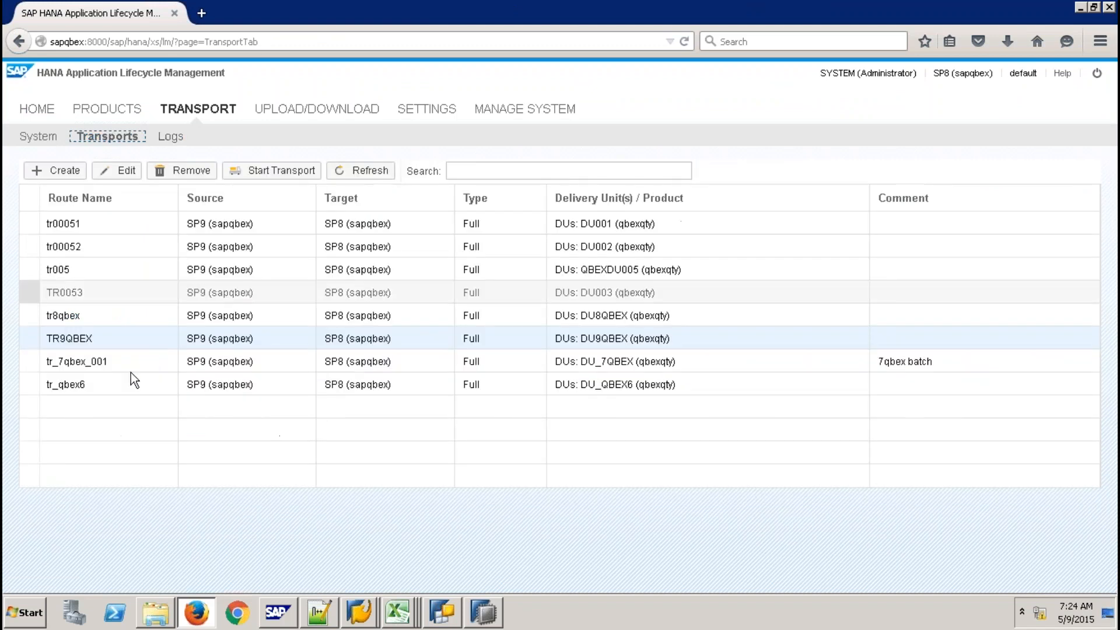
pyautogui.click(271, 171)
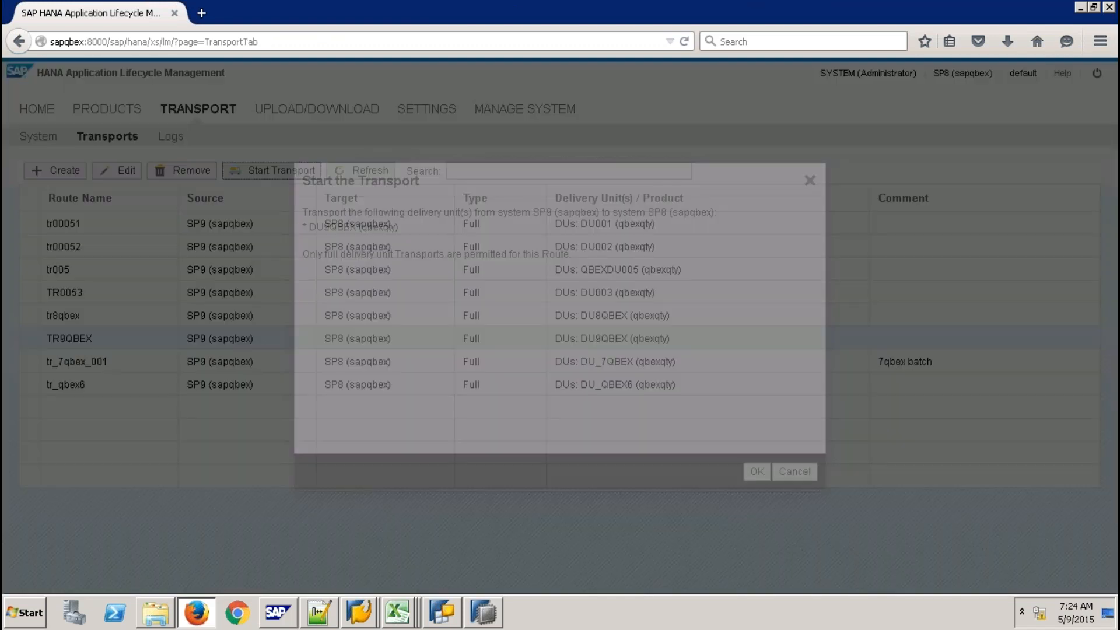
pyautogui.click(756, 471)
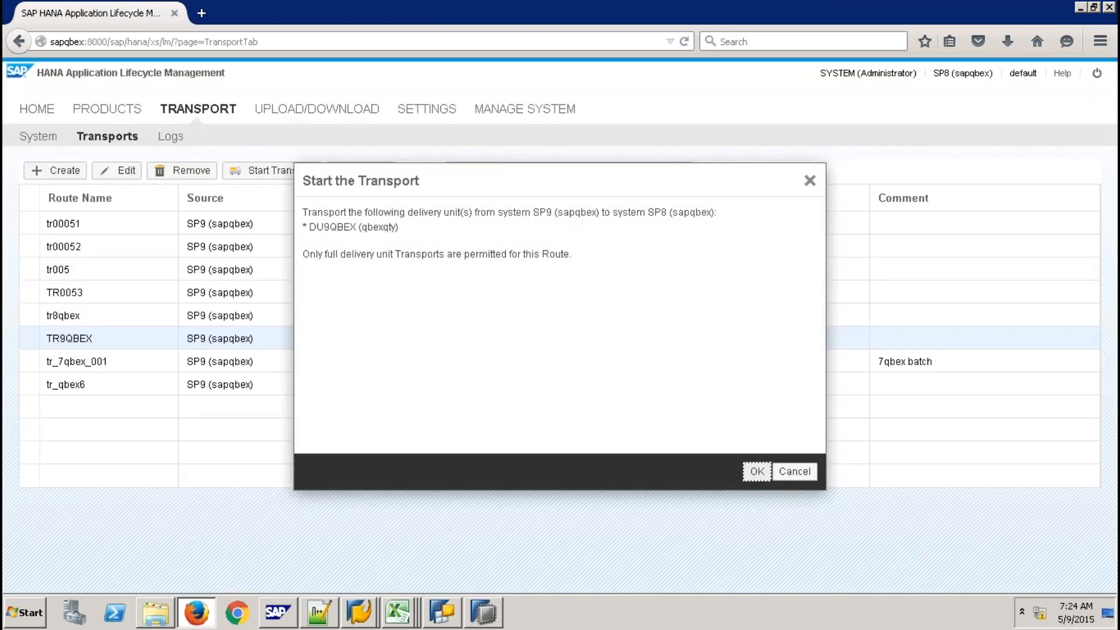
# Refresh the transport logs, open the new sapqbex-SP8-1042 entry, and return to Studio
pyautogui.click(177, 140)
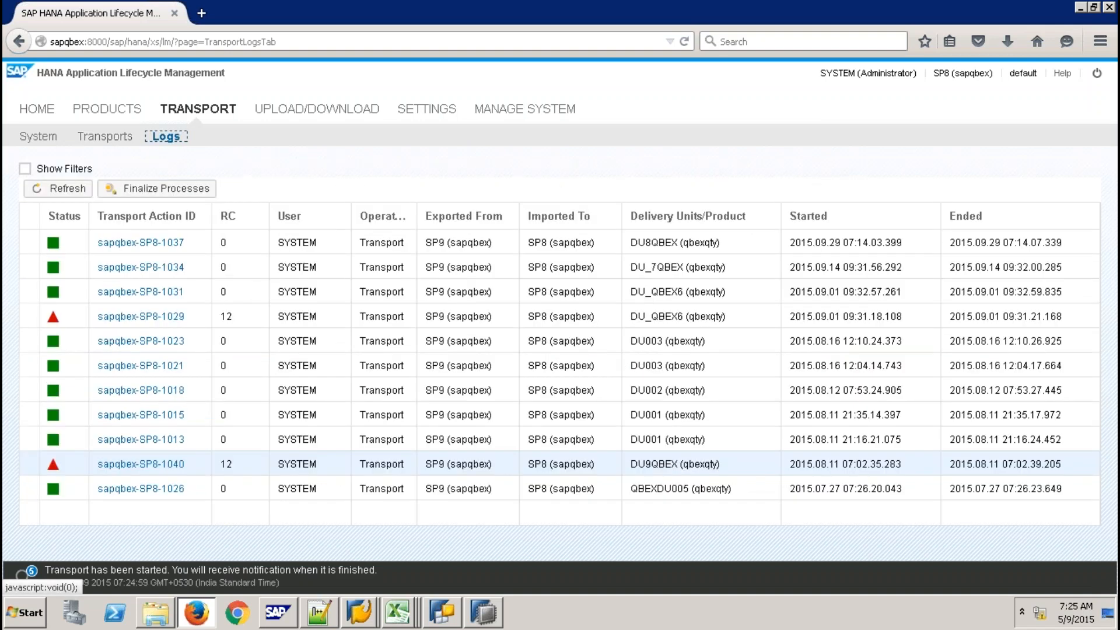
pyautogui.click(79, 192)
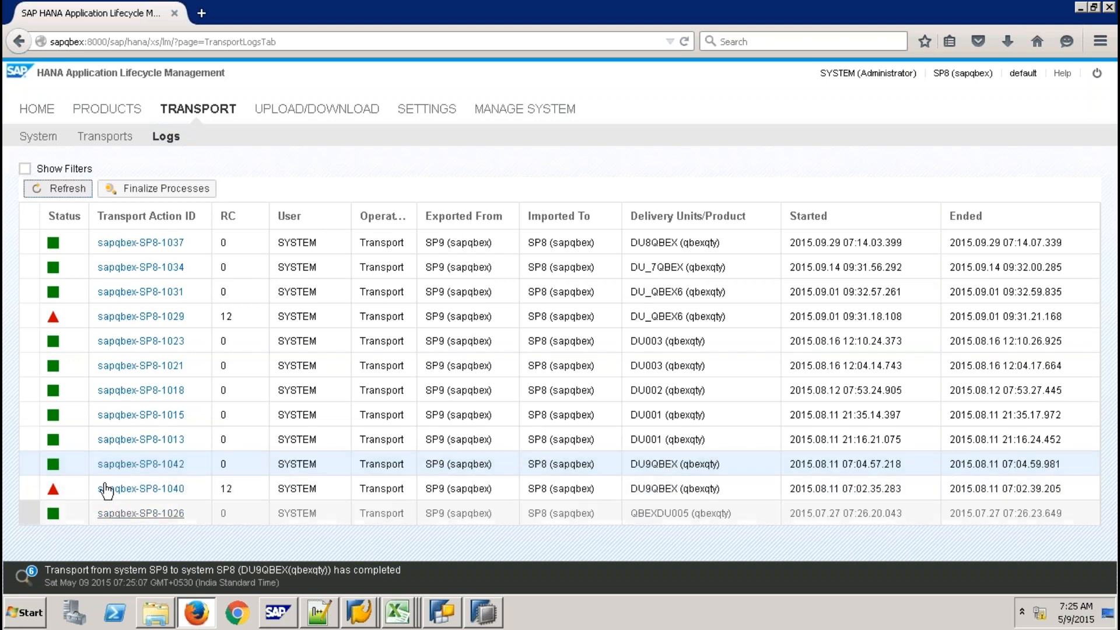
pyautogui.click(139, 471)
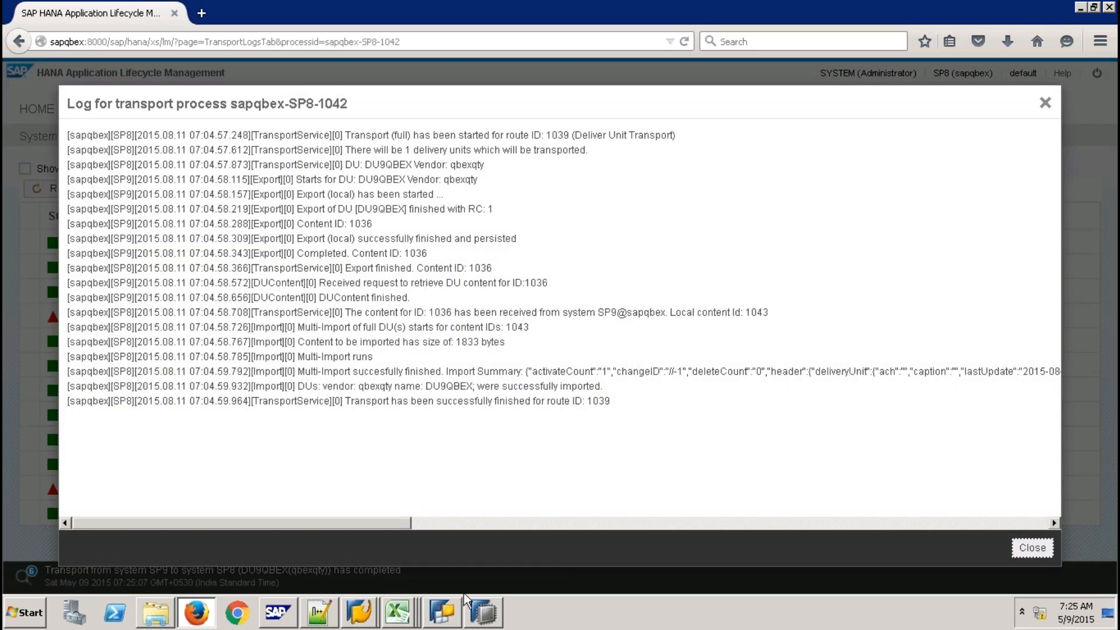
pyautogui.click(483, 612)
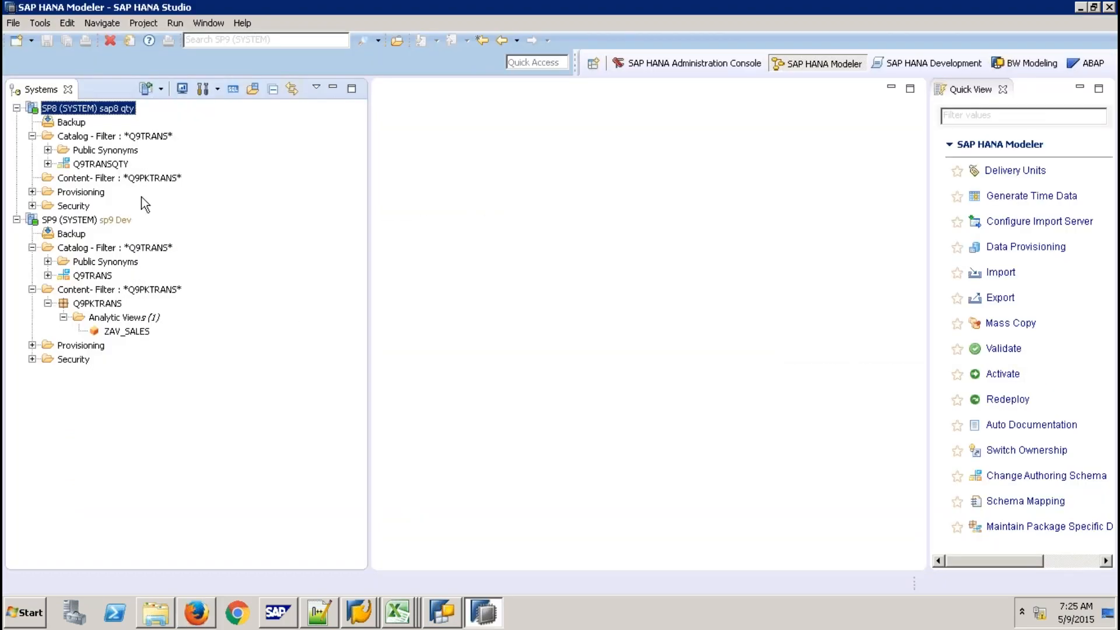
# Refresh SP8's Content folder to load the transported packages and close Quick View
pyautogui.click(141, 179)
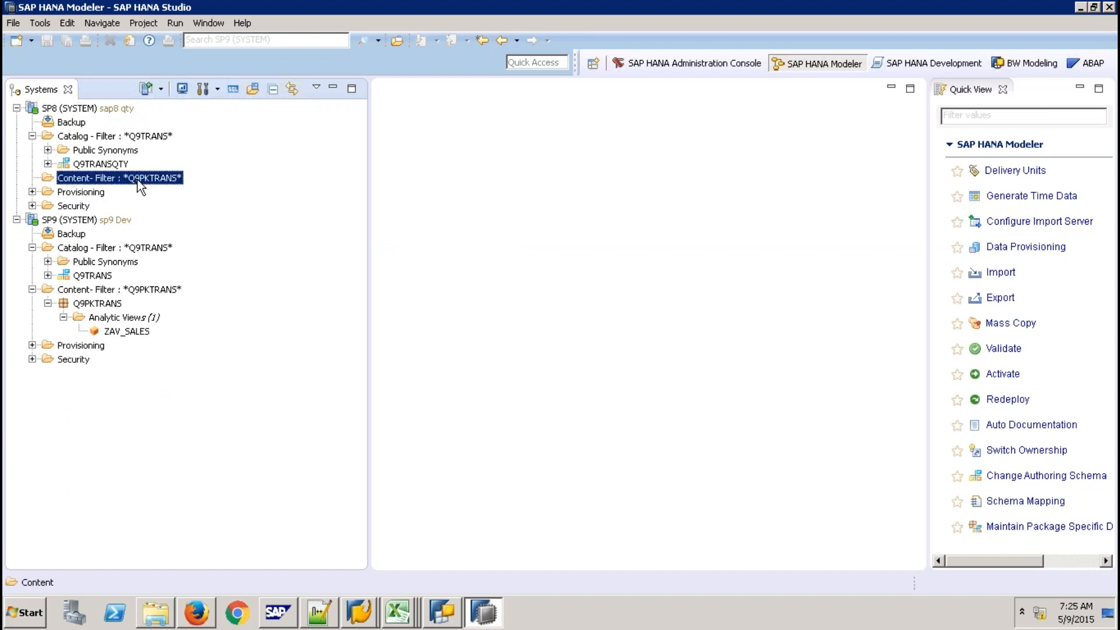
pyautogui.rightClick(138, 180)
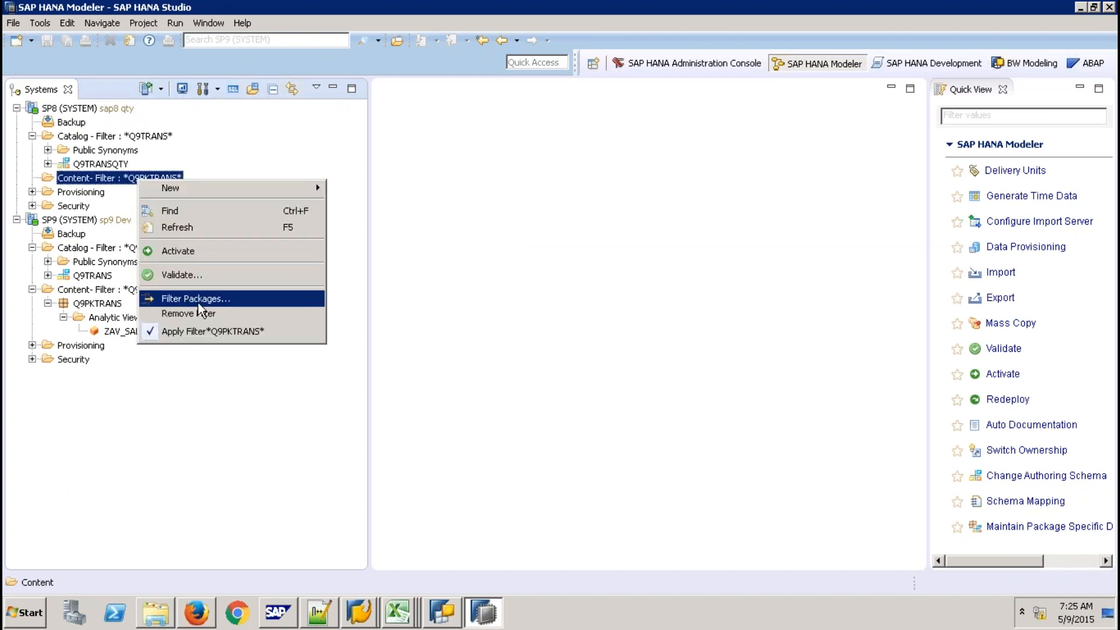
pyautogui.click(173, 226)
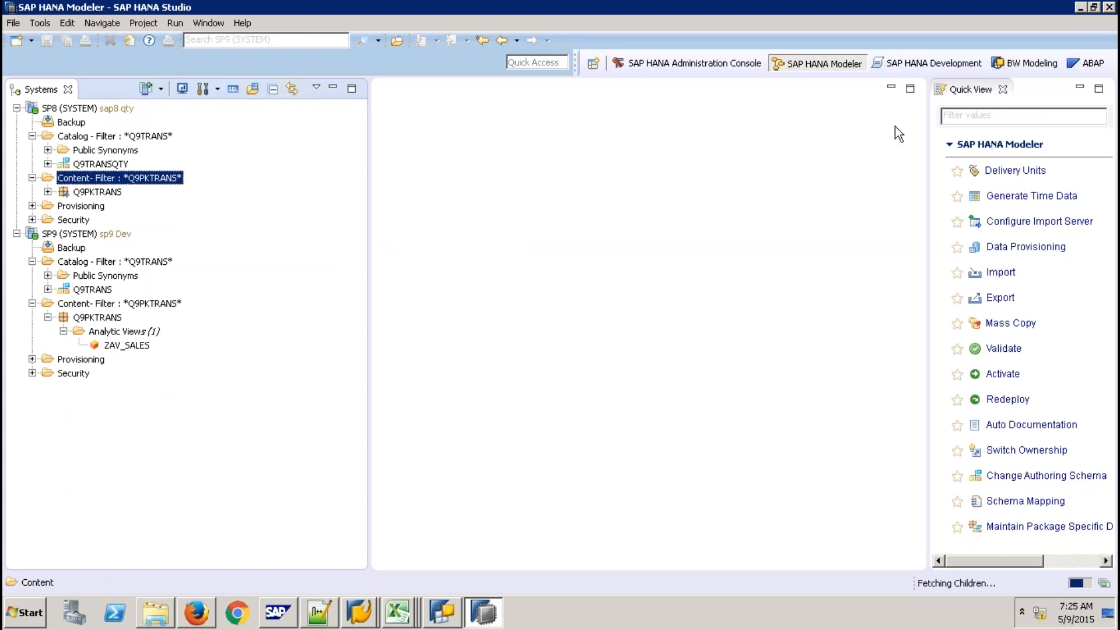
pyautogui.click(1003, 89)
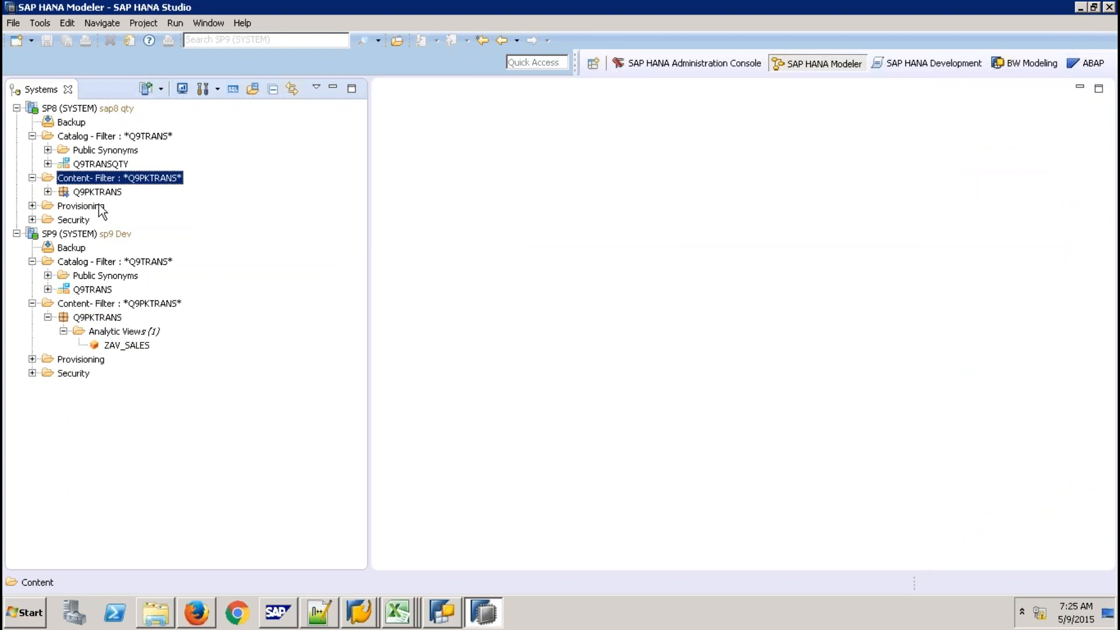
# Open ZAV_SALES from Q9PKTRANS > Analytic Views and inspect its SALES data foundation table
pyautogui.click(48, 192)
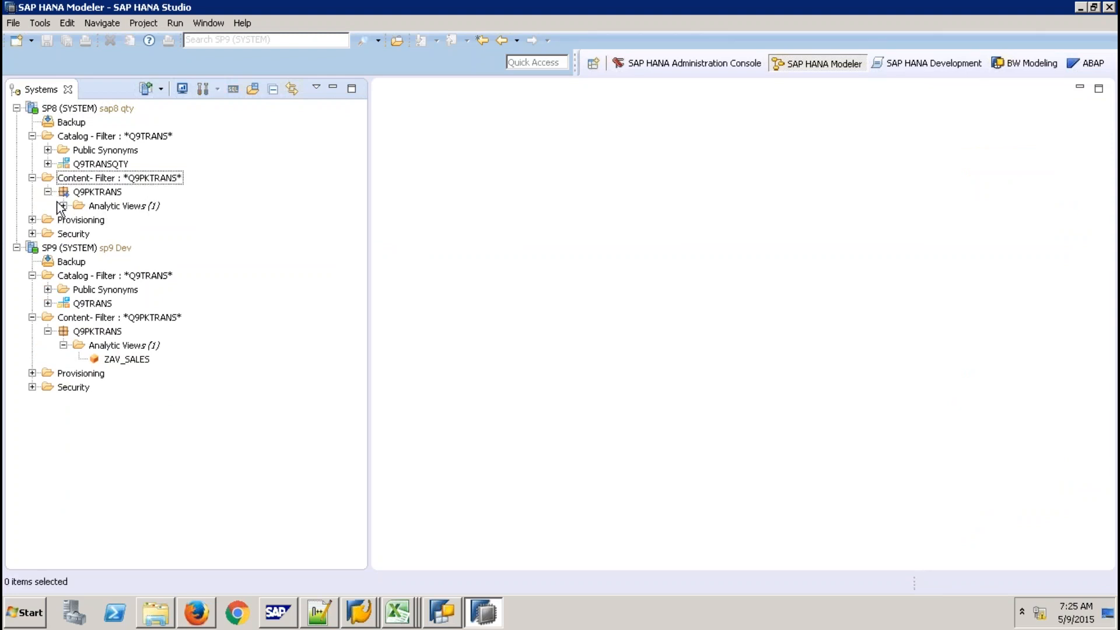
pyautogui.click(63, 206)
pyautogui.click(116, 224)
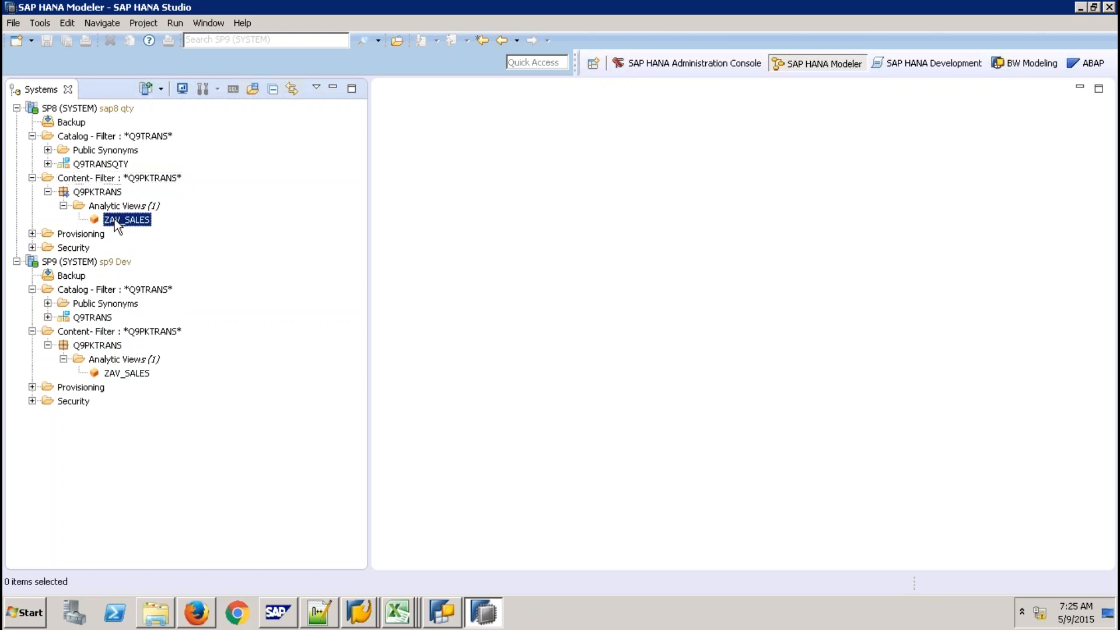
pyautogui.doubleClick(116, 223)
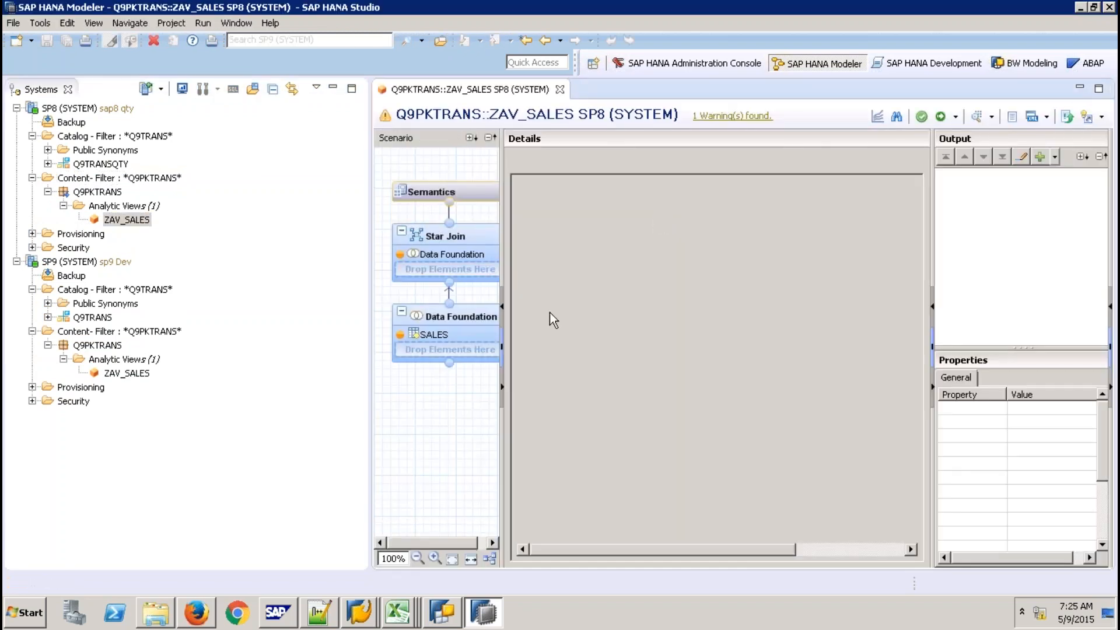
pyautogui.click(464, 332)
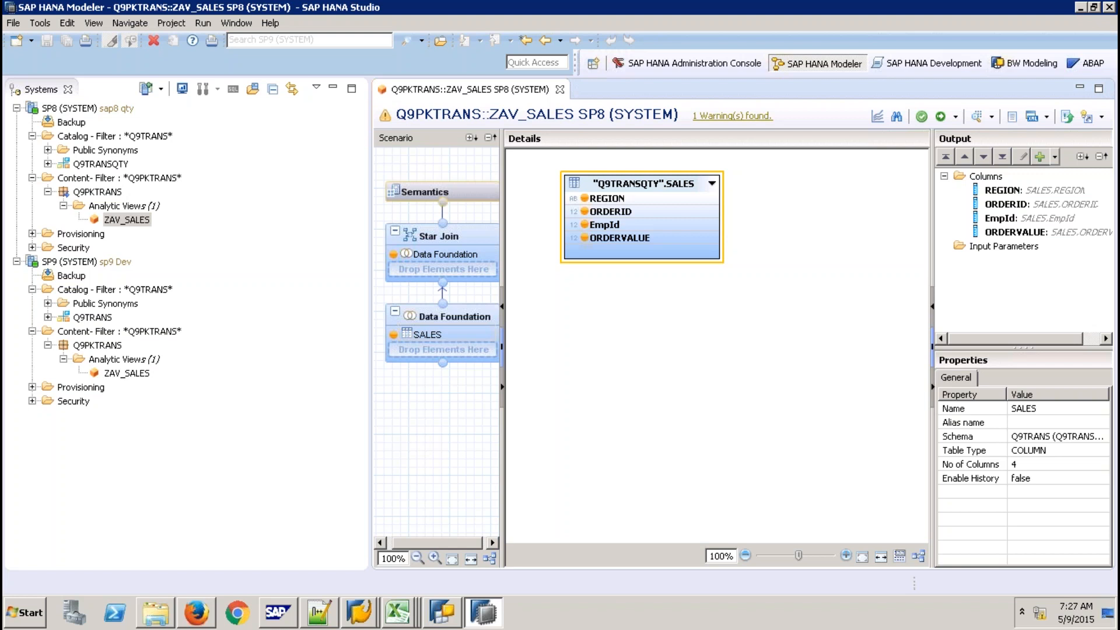
# Close the ZAV_SALES editor and collapse SP8's Q9PKTRANS and Catalog plus SP9's Catalog and Content nodes
pyautogui.click(560, 89)
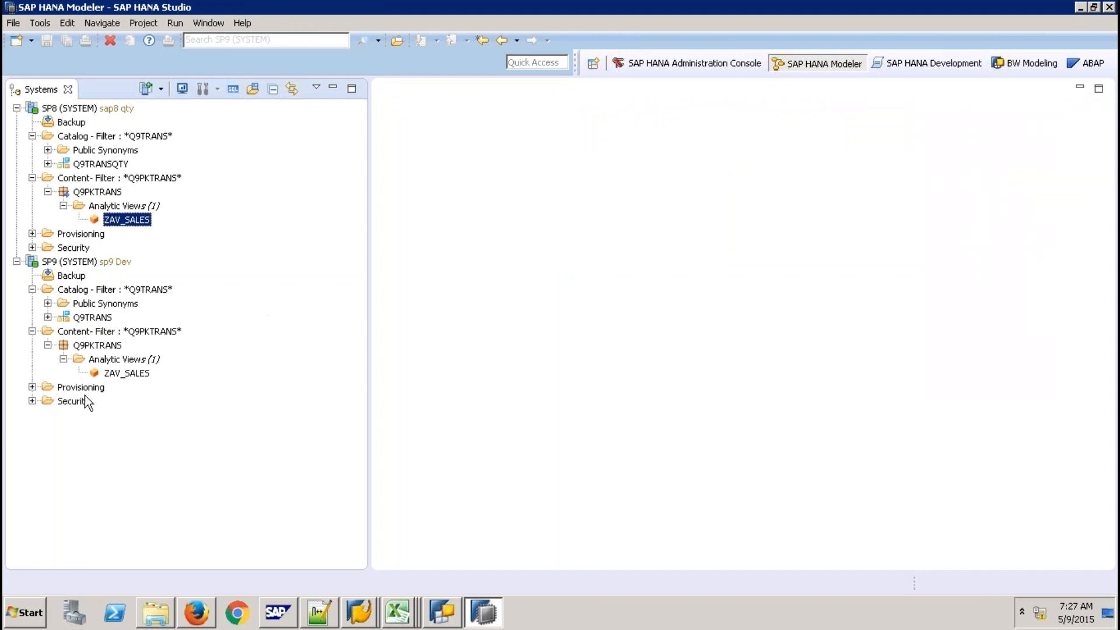
pyautogui.click(48, 192)
pyautogui.click(32, 136)
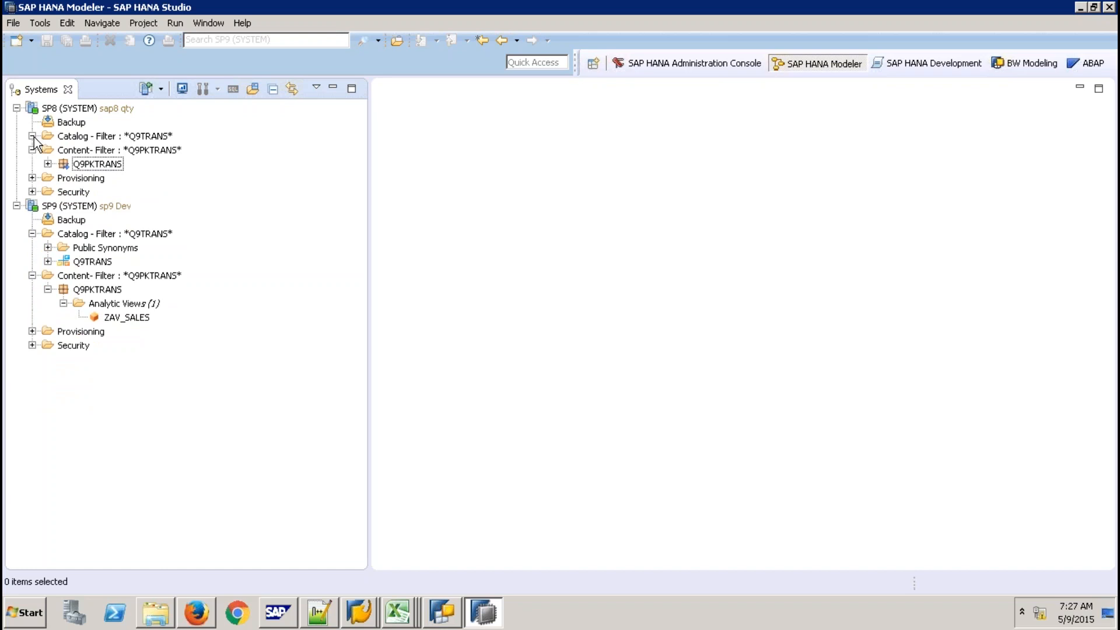
pyautogui.click(32, 234)
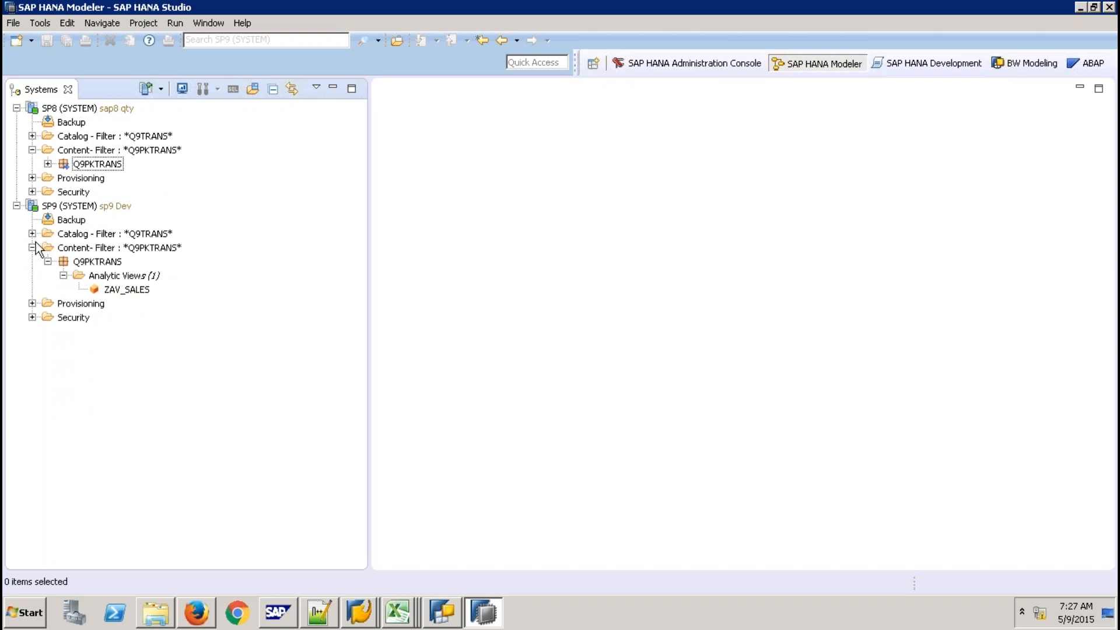
pyautogui.click(32, 247)
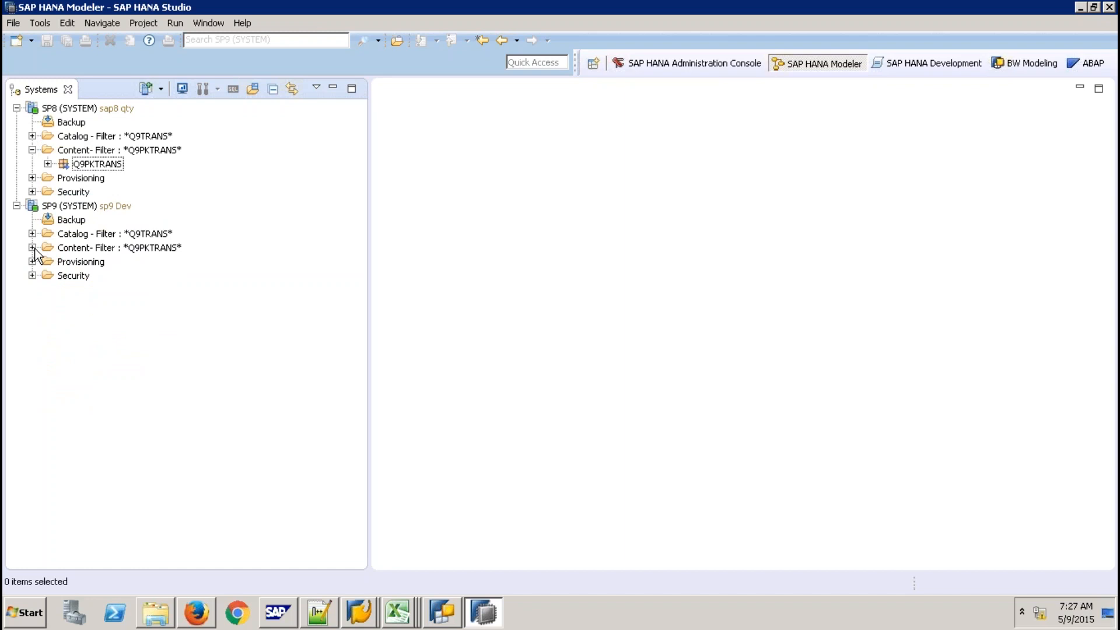
# Put outside borders around cells D25:E27 and D28:E30 in Excel
pyautogui.moveTo(321, 6)
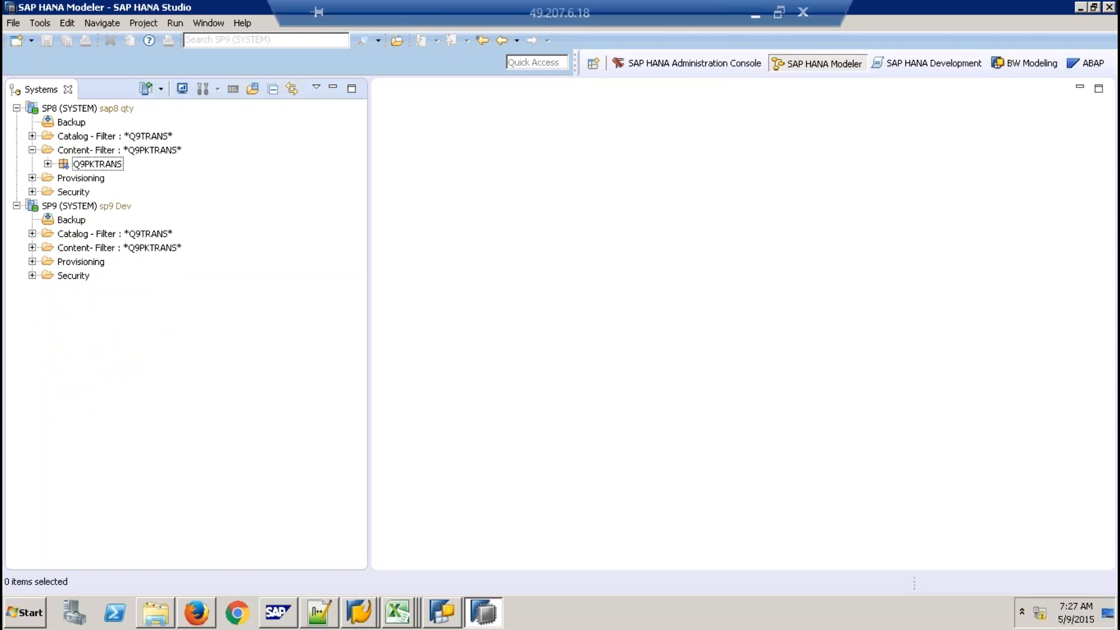
pyautogui.click(760, 12)
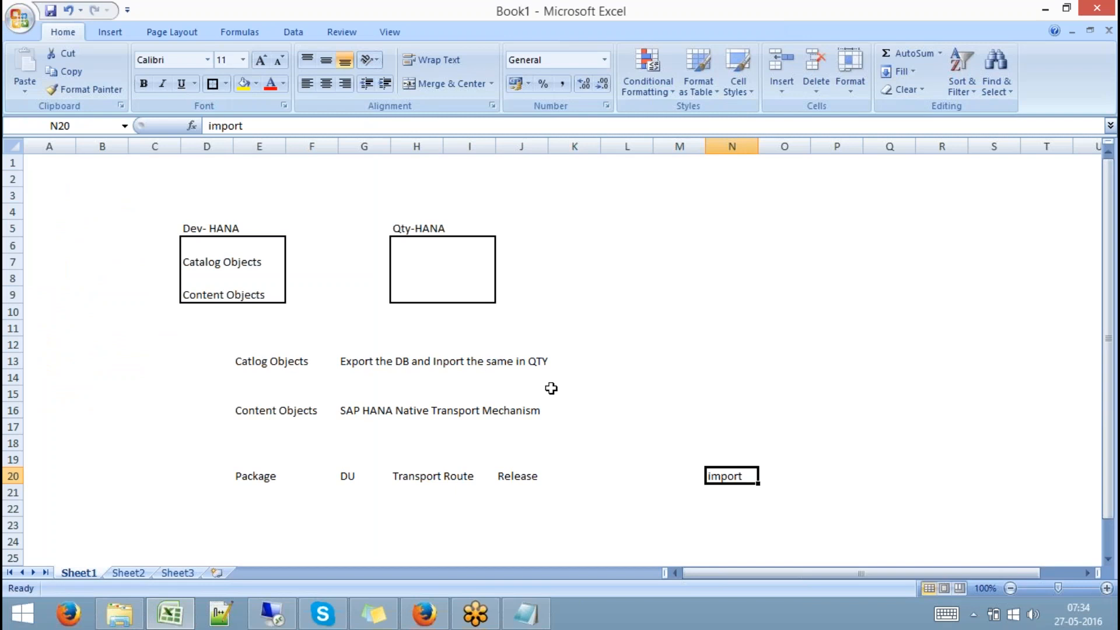
pyautogui.press('Down')
pyautogui.press('Down')
pyautogui.scroll(-3, 551, 388)
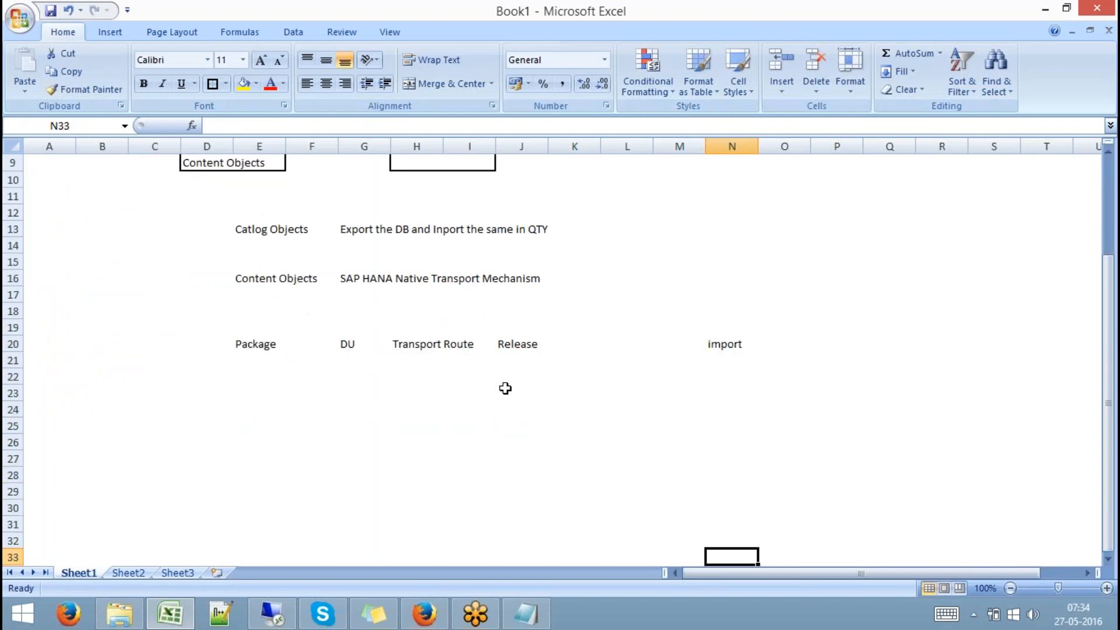
pyautogui.click(208, 430)
pyautogui.moveTo(208, 431); pyautogui.dragTo(259, 460)
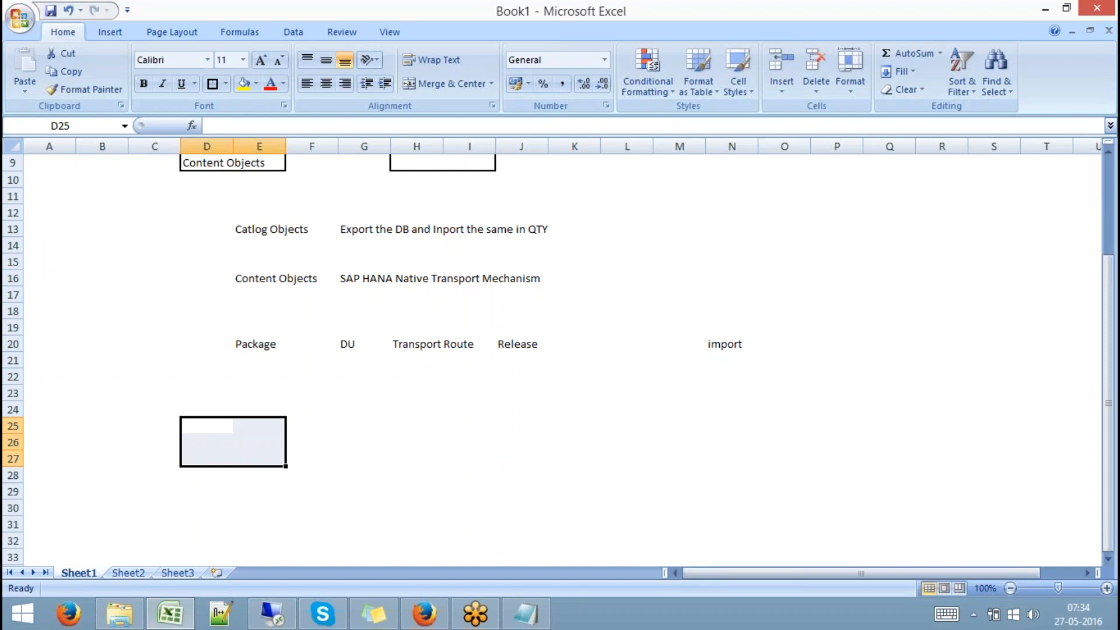
pyautogui.click(213, 83)
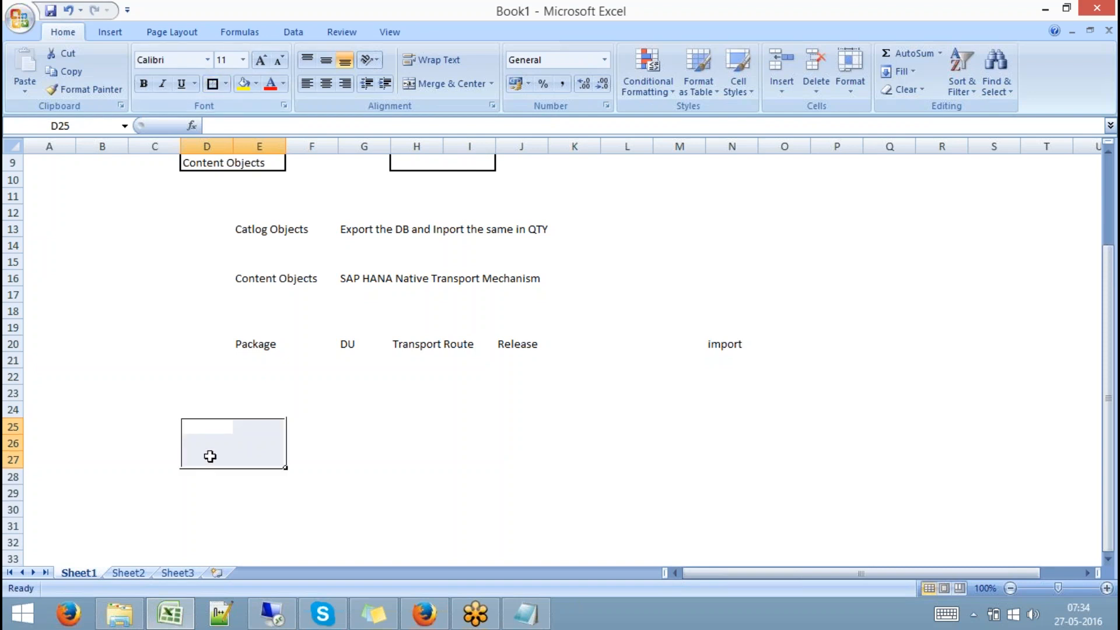
pyautogui.click(199, 476)
pyautogui.hotkey('shift', 'Down')
pyautogui.hotkey('shift', 'Down')
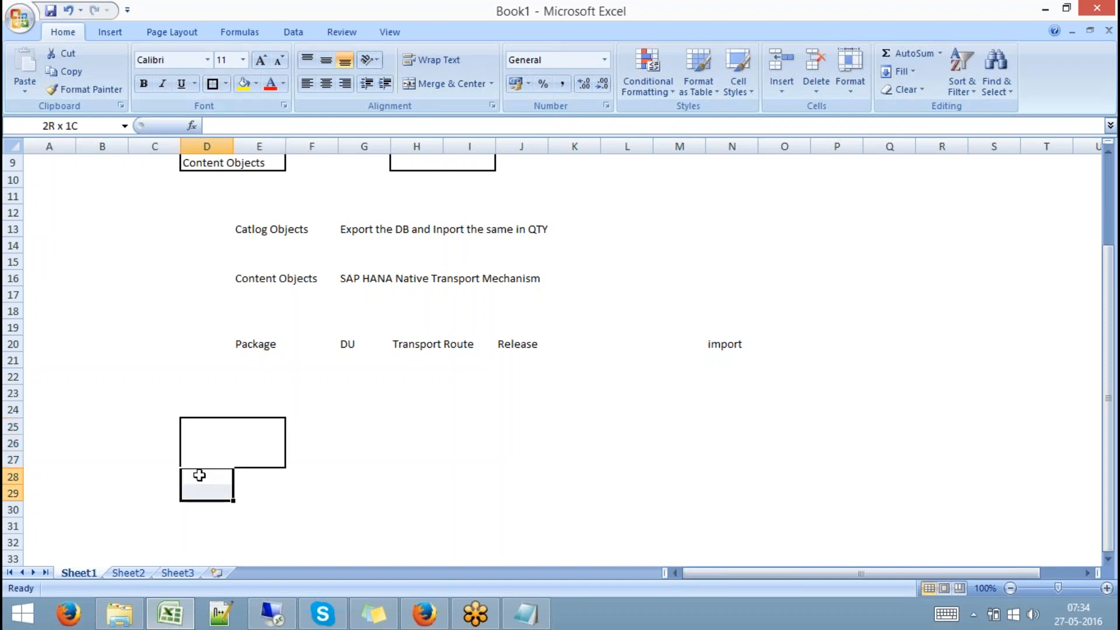
pyautogui.hotkey('shift', 'Right')
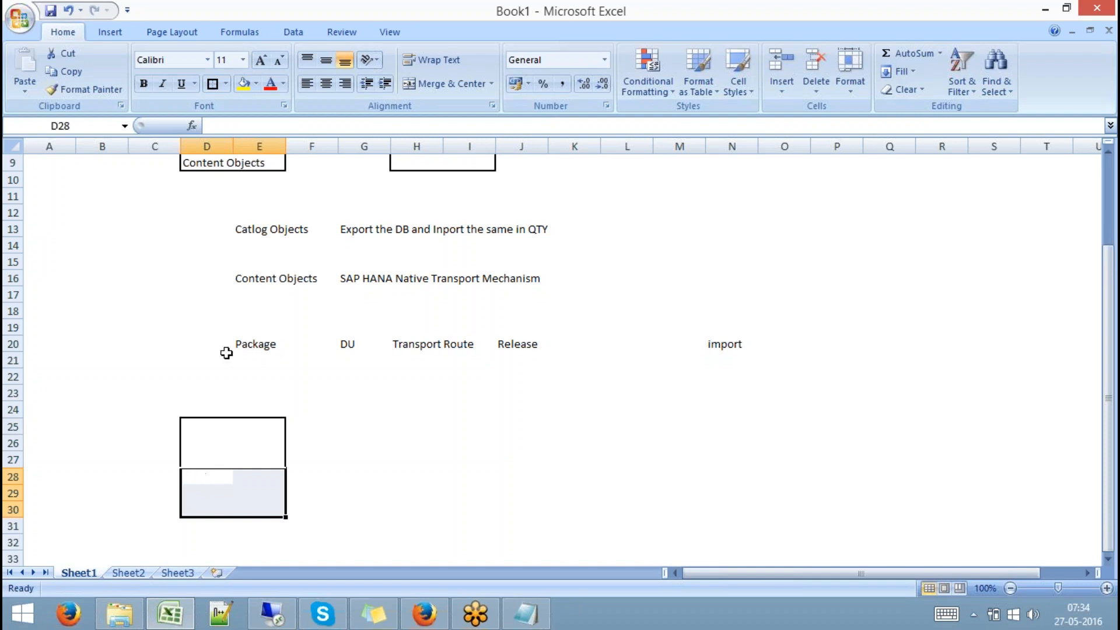
pyautogui.click(213, 84)
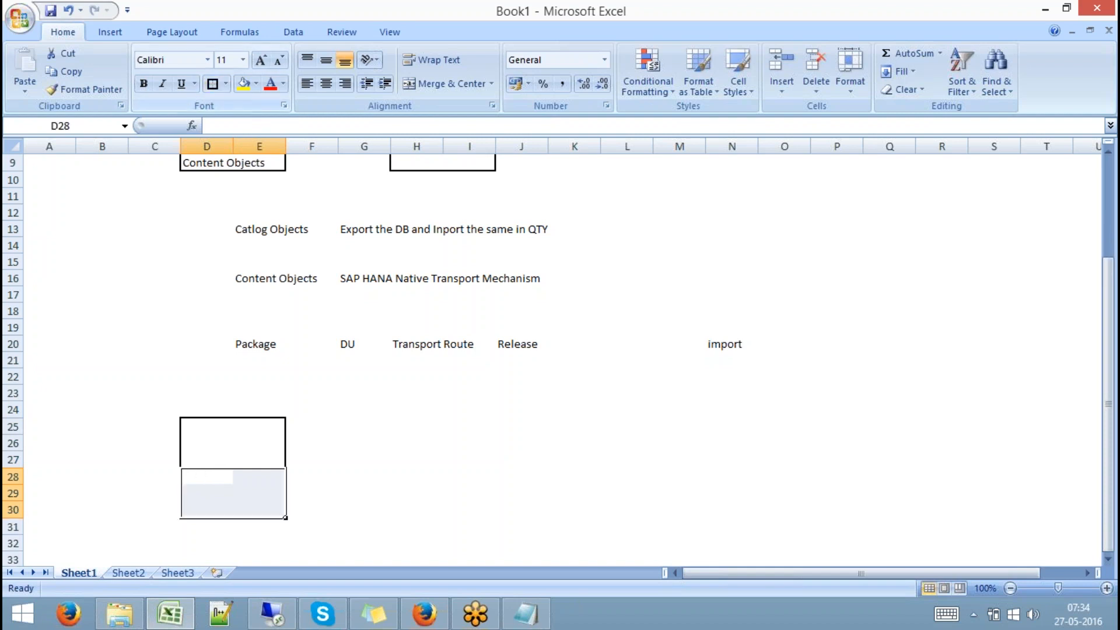
# Label the boxes BW in D25 and HANA in D28, with DEV in D24
pyautogui.click(201, 428)
pyautogui.write('BW')
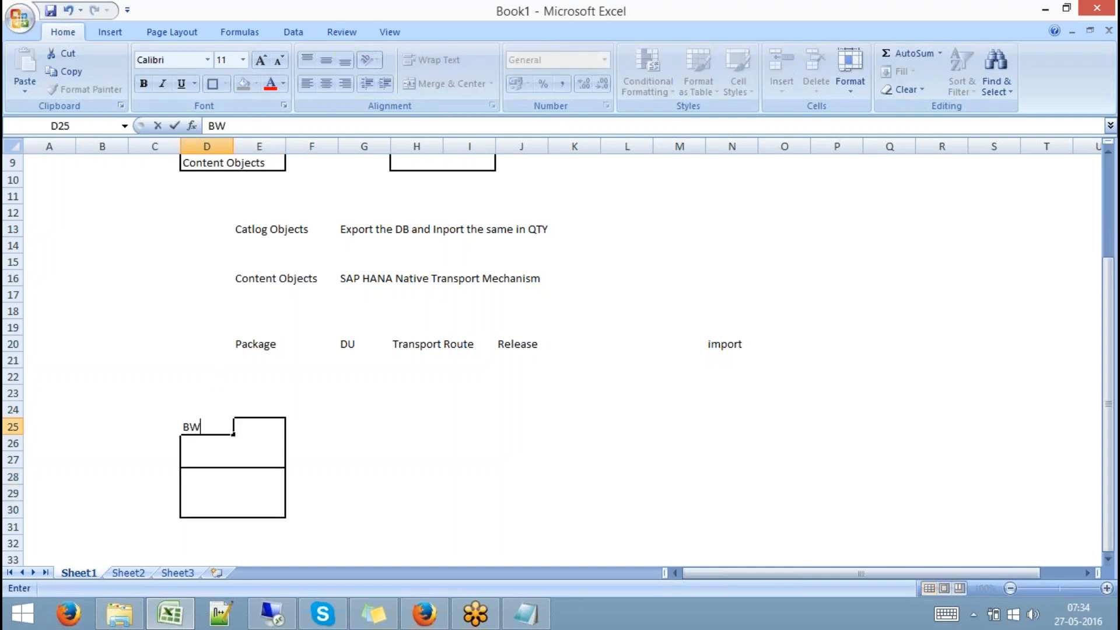
pyautogui.press('Return')
pyautogui.write('HANA')
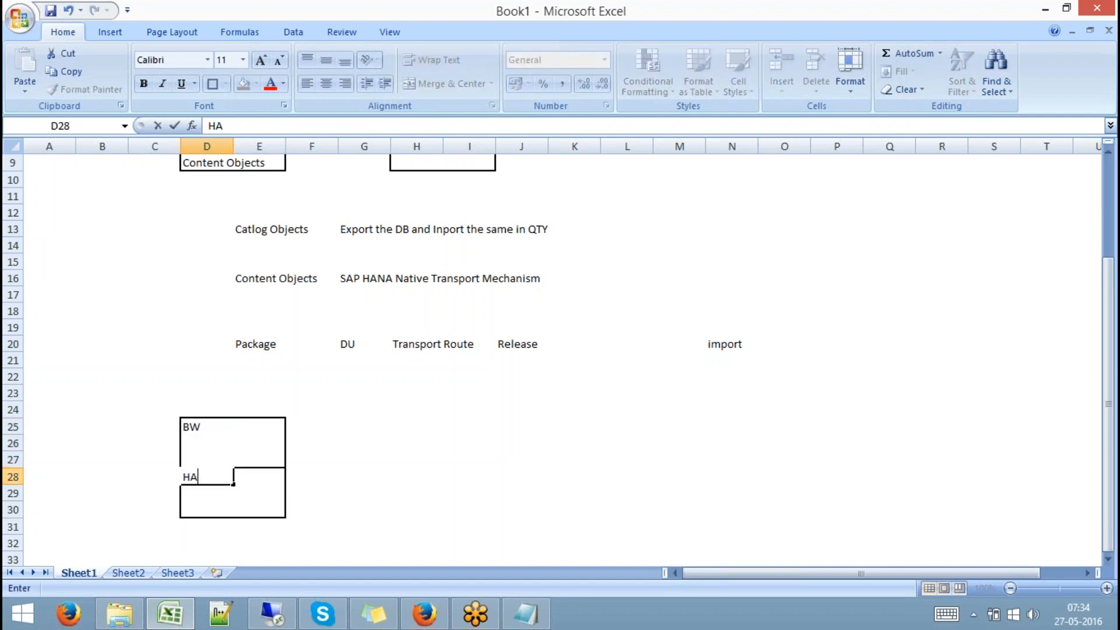
pyautogui.click(207, 408)
pyautogui.write('DEV')
pyautogui.press('Tab')
pyautogui.press('Tab')
pyautogui.press('Tab')
pyautogui.press('Tab')
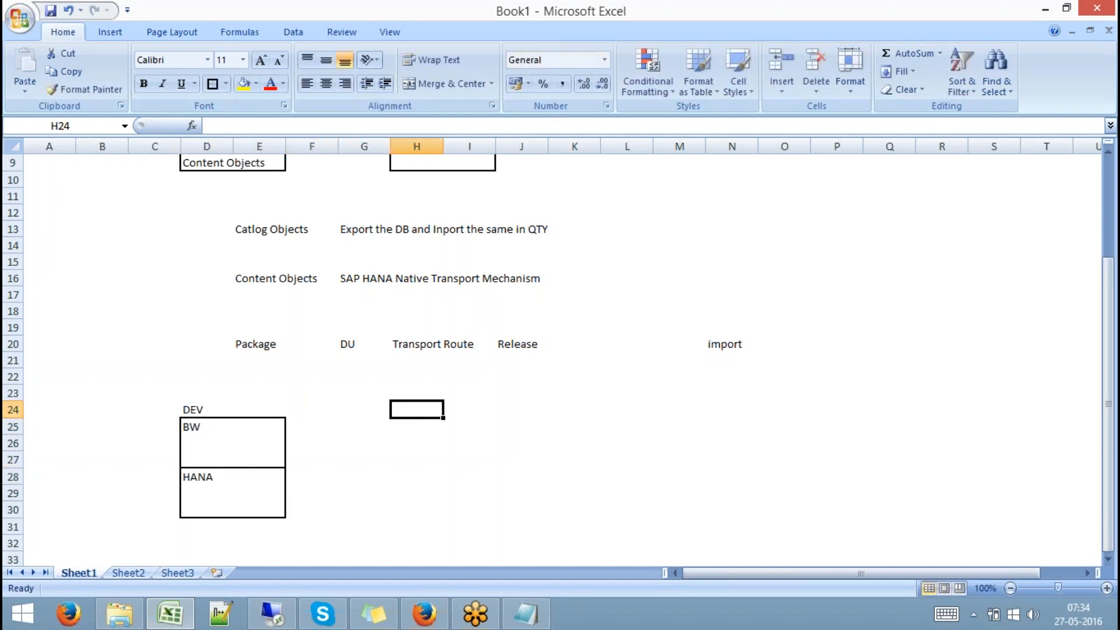
# Copy the BW/HANA boxes to H25:I30 and label them QTY in H24
pyautogui.moveTo(215, 426); pyautogui.dragTo(253, 502)
pyautogui.hotkey('ctrl', 'c')
pyautogui.click(397, 415)
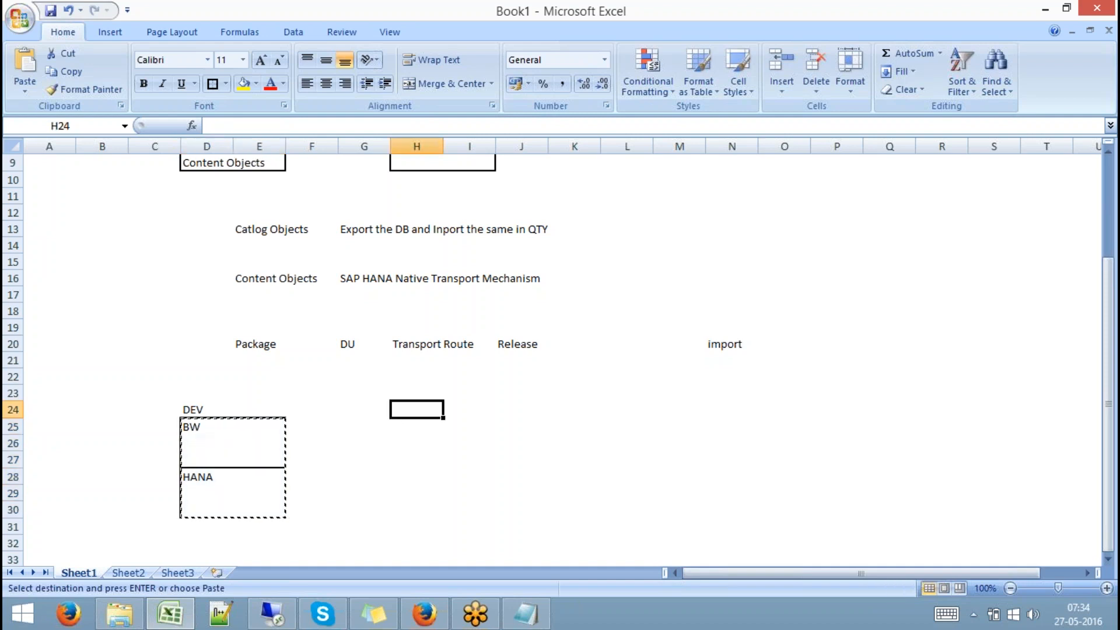
pyautogui.press('Down')
pyautogui.hotkey('ctrl', 'v')
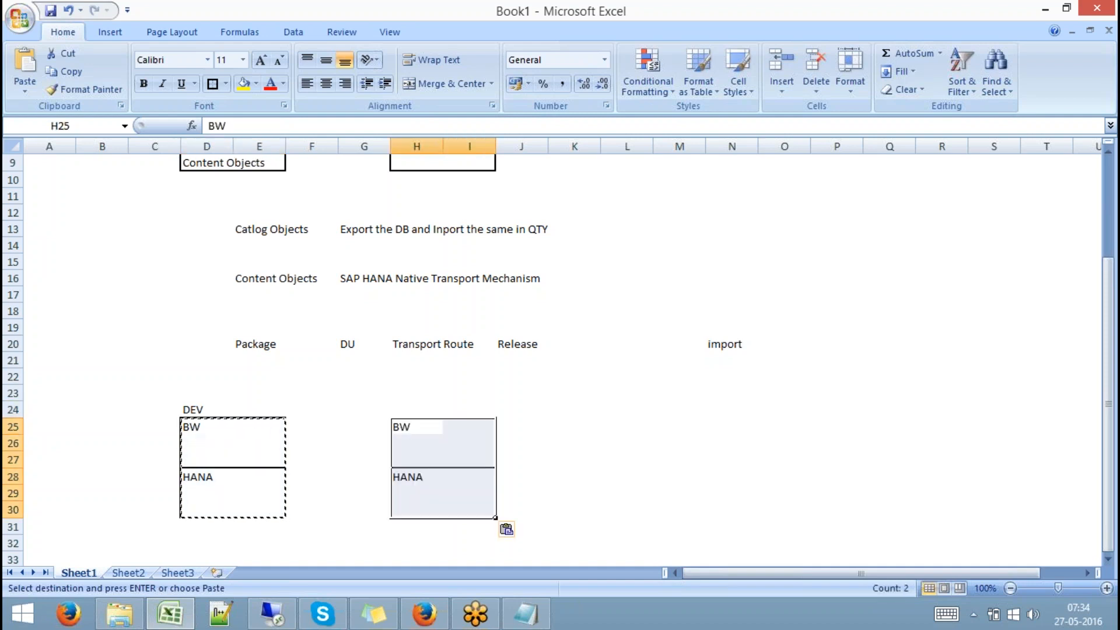
pyautogui.click(408, 415)
pyautogui.write('QTY')
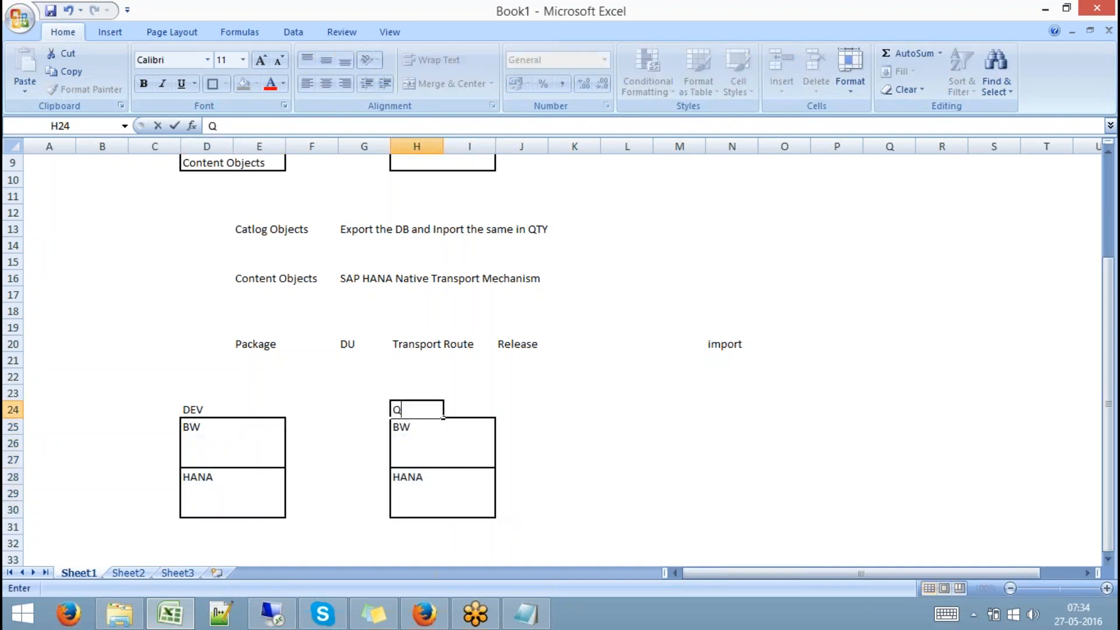
pyautogui.click(572, 407)
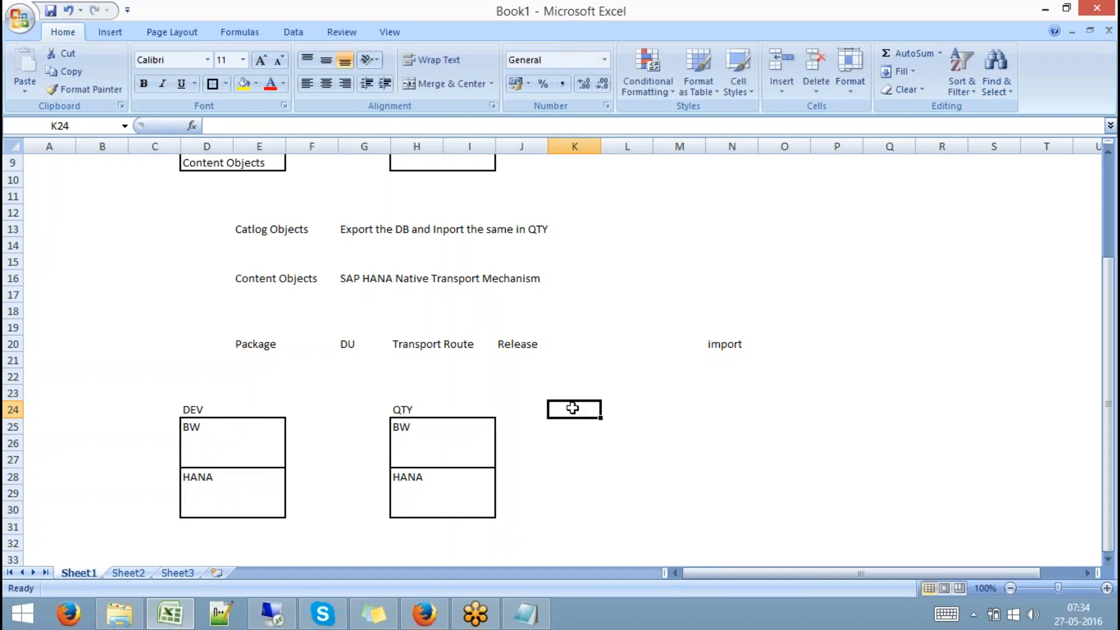
# Enter version 7.31 in cell D34
pyautogui.press('Down')
pyautogui.press('Down')
pyautogui.press('Down')
pyautogui.press('Down')
pyautogui.press('Down')
pyautogui.press('Down')
pyautogui.press('Down')
pyautogui.press('Down')
pyautogui.press('Down')
pyautogui.press('Down')
pyautogui.press('Left')
pyautogui.press('Left')
pyautogui.press('Left')
pyautogui.press('Left')
pyautogui.press('Left')
pyautogui.press('Left')
pyautogui.press('Left')
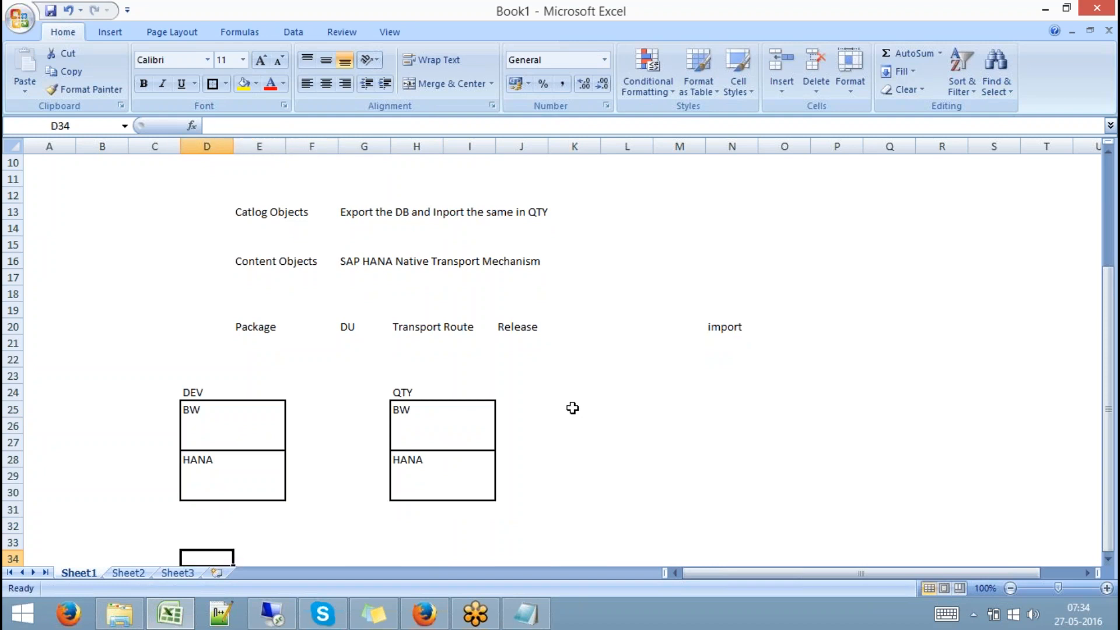
pyautogui.write('7.31')
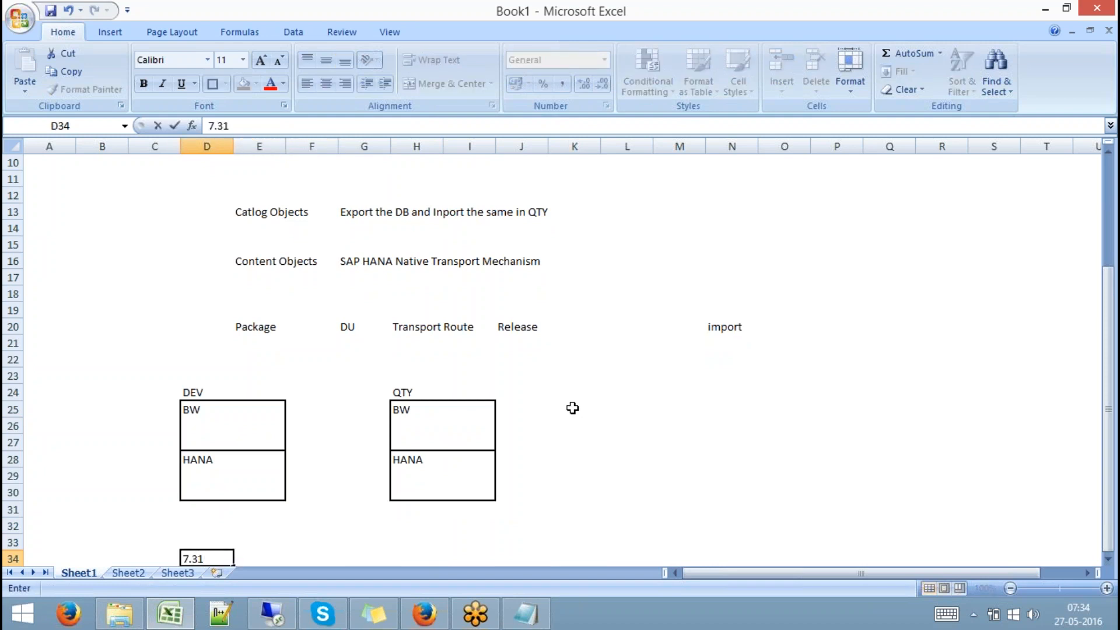
pyautogui.press('Return')
pyautogui.press('Return')
pyautogui.press('Return')
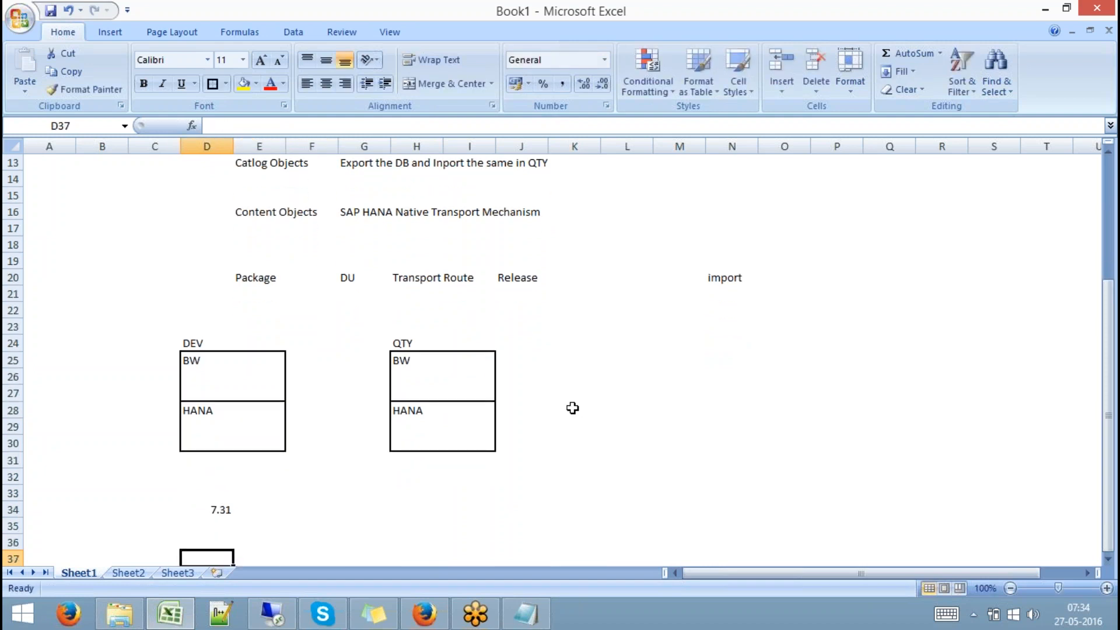
pyautogui.click(256, 384)
# Draw a cube shape inside the DEV box's BW section
pyautogui.click(102, 31)
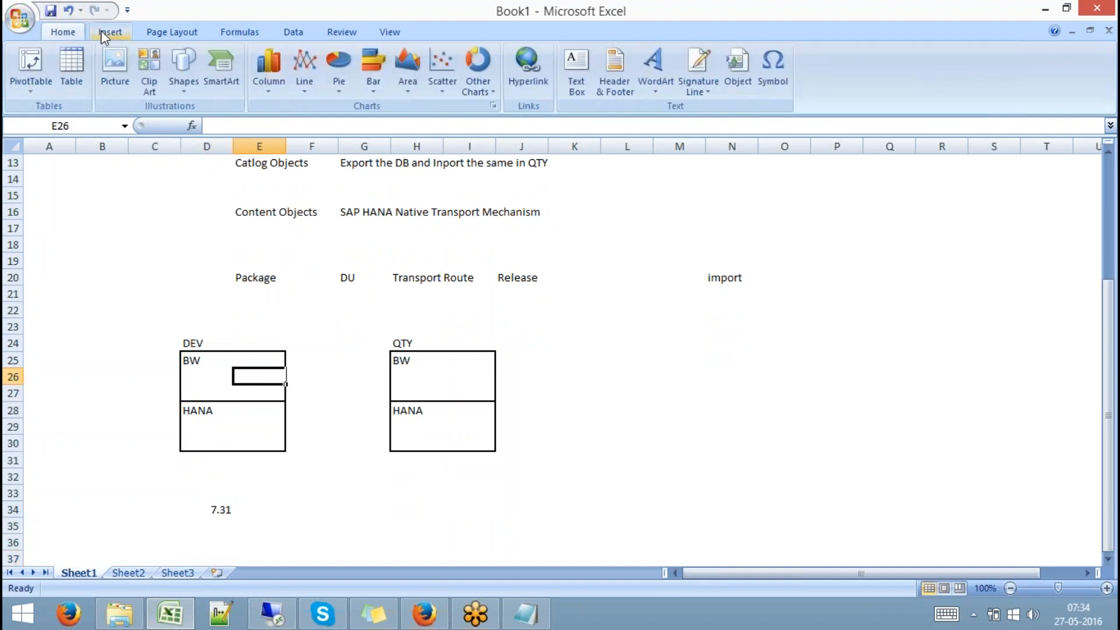
pyautogui.click(192, 98)
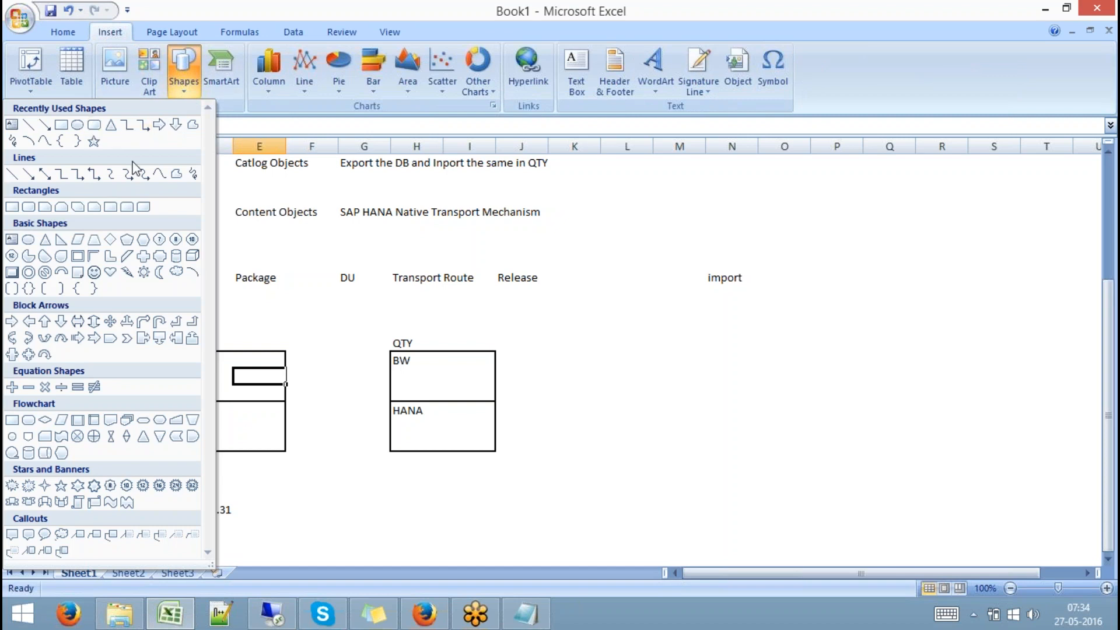
pyautogui.click(193, 257)
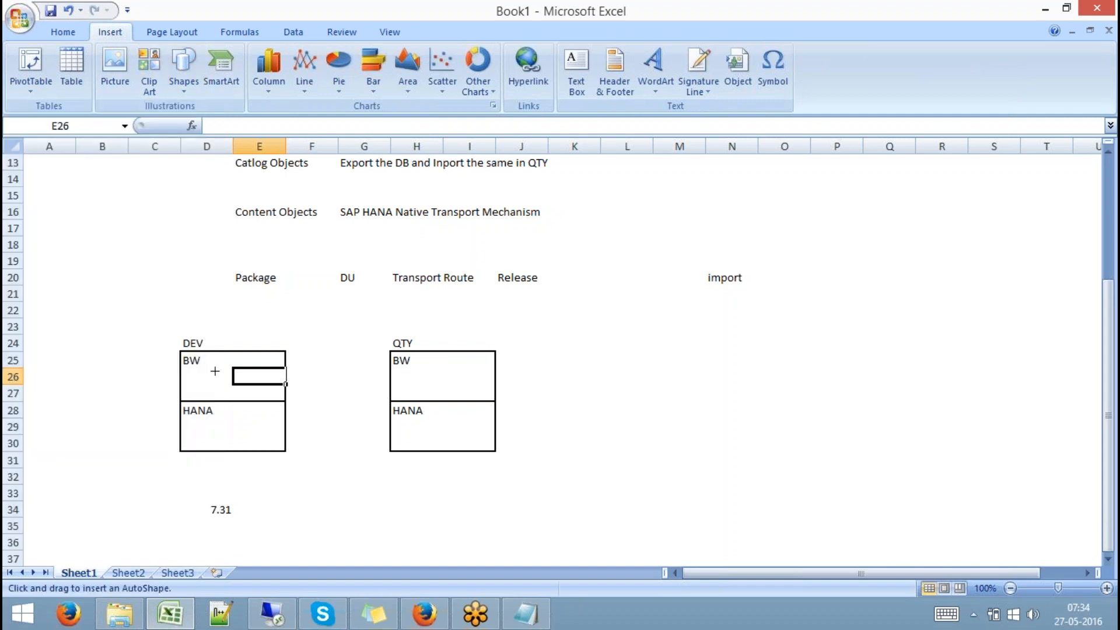
pyautogui.moveTo(216, 368); pyautogui.dragTo(251, 372)
pyautogui.click(318, 461)
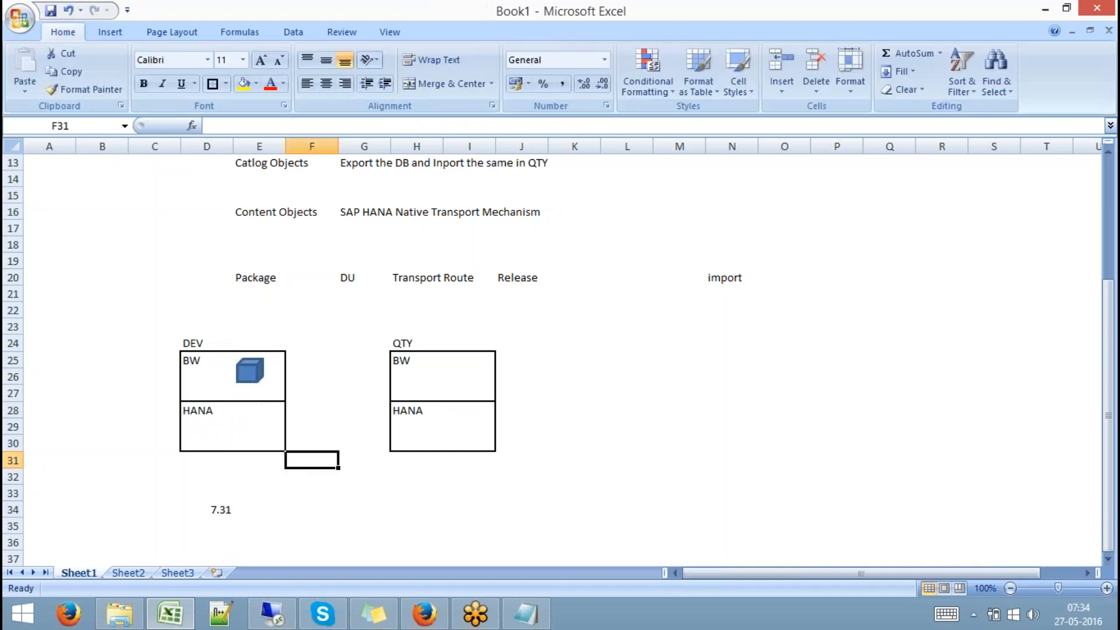
pyautogui.click(225, 509)
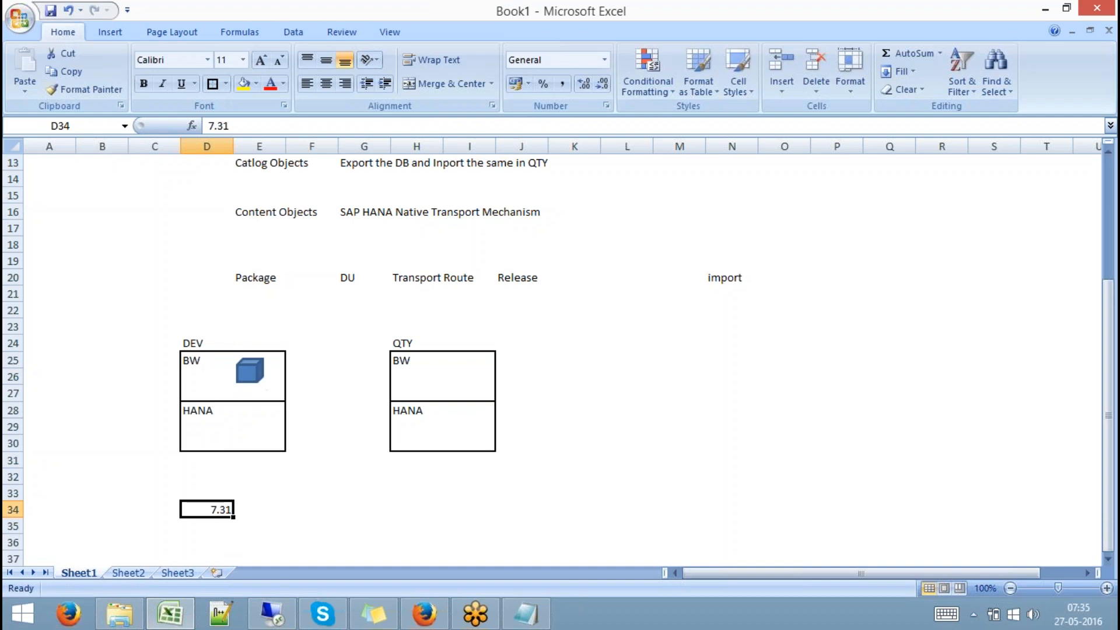
# Draw a diamond shape inside the DEV box's HANA section
pyautogui.click(112, 29)
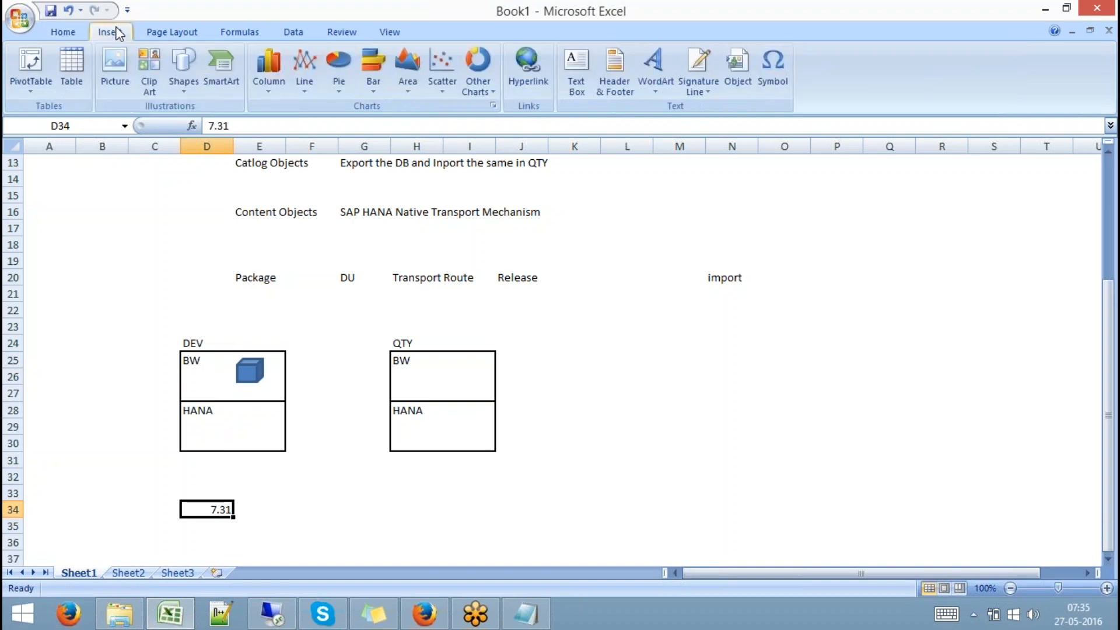
pyautogui.click(185, 92)
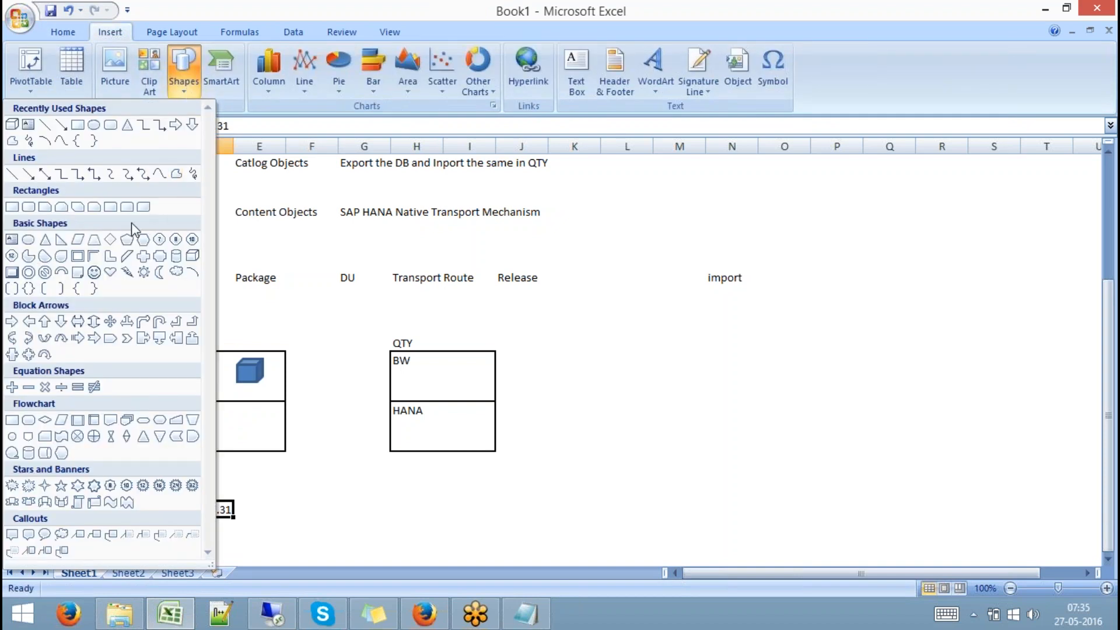
pyautogui.click(110, 241)
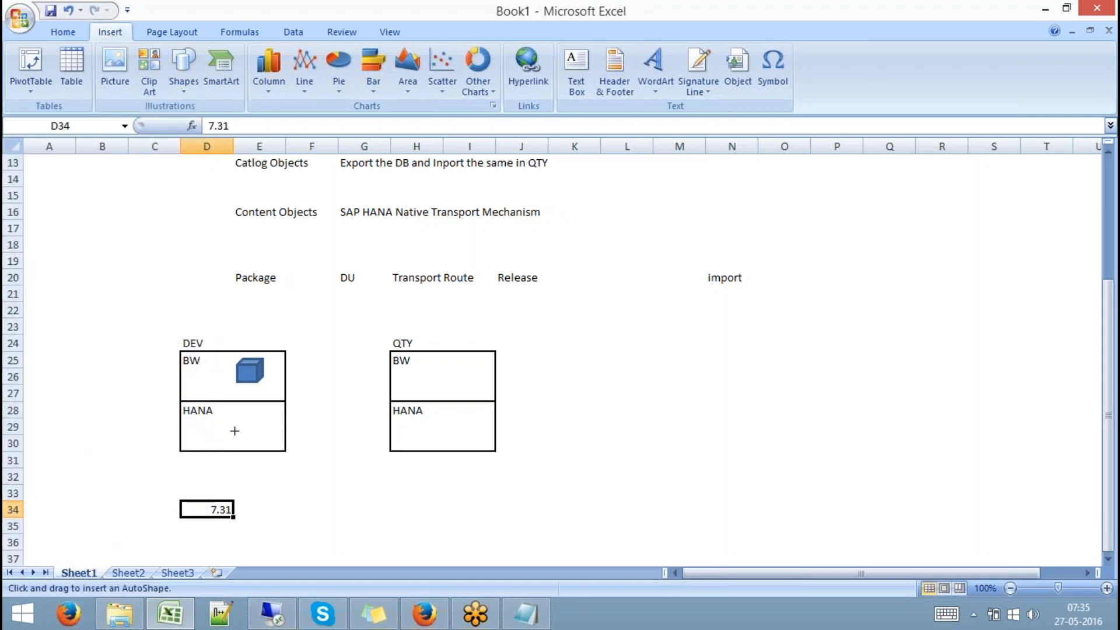
pyautogui.moveTo(233, 423); pyautogui.dragTo(259, 443)
pyautogui.click(299, 492)
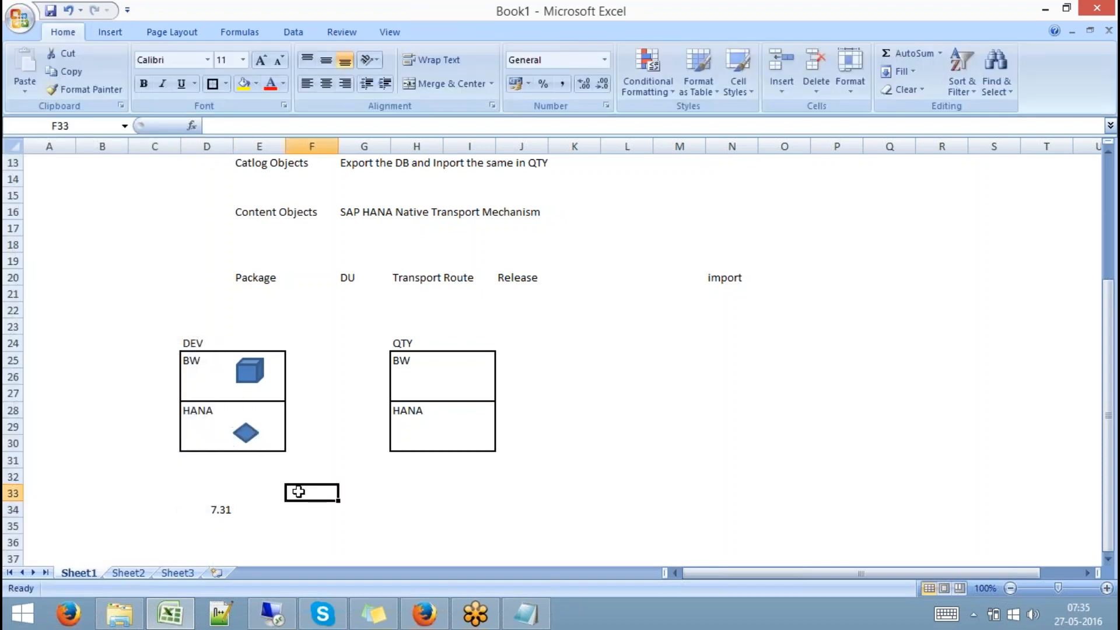
pyautogui.click(248, 371)
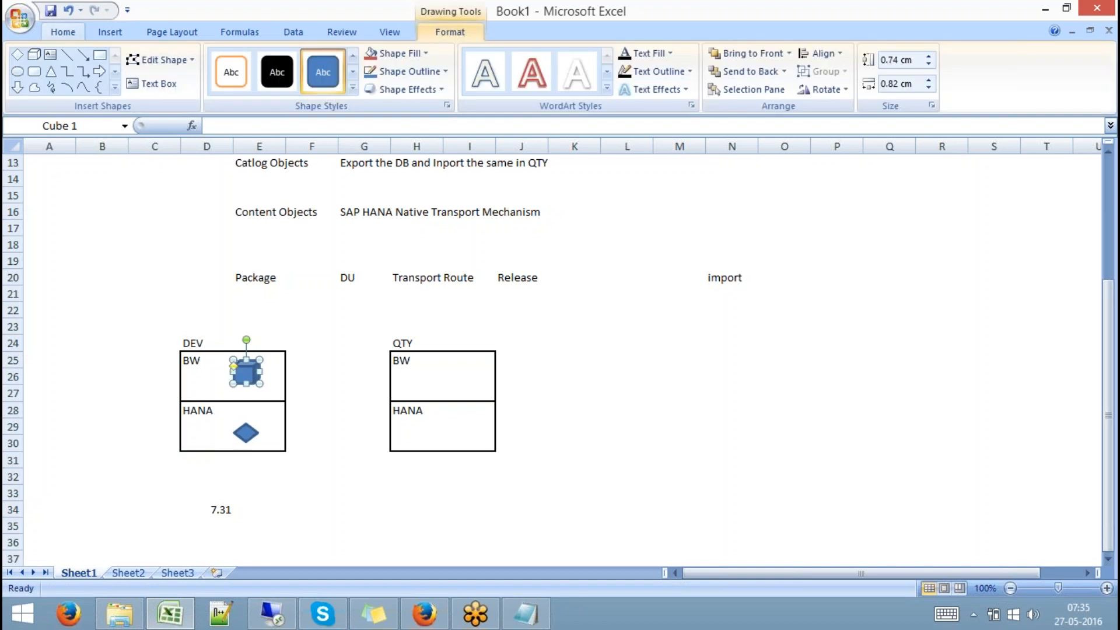
pyautogui.click(318, 424)
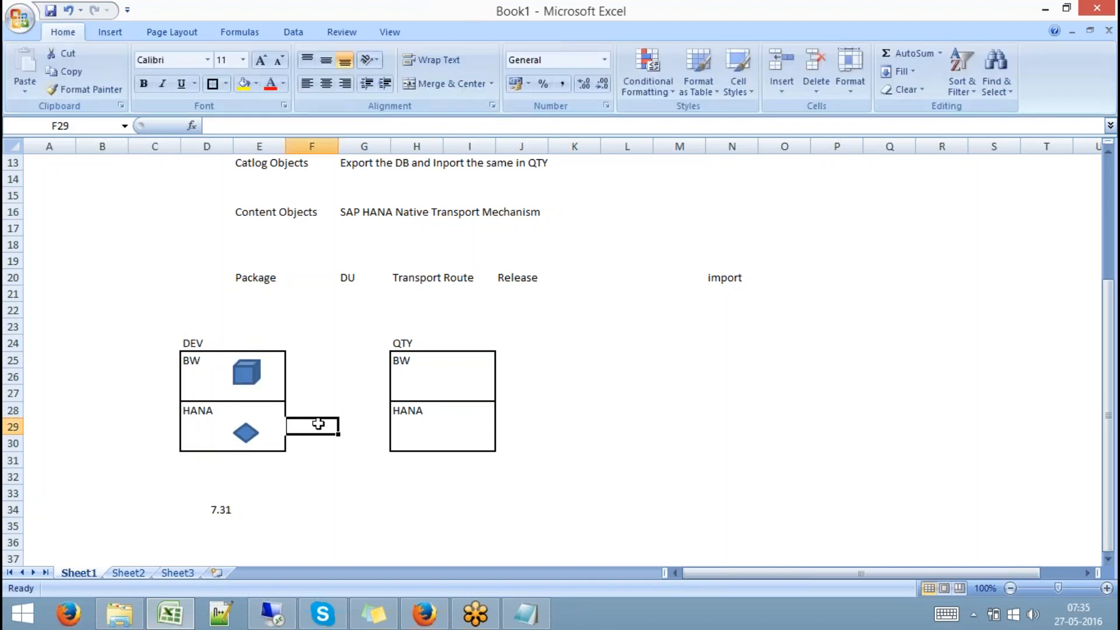
# Paste a copy of the DEV cube into the QTY box's BW section
pyautogui.click(246, 372)
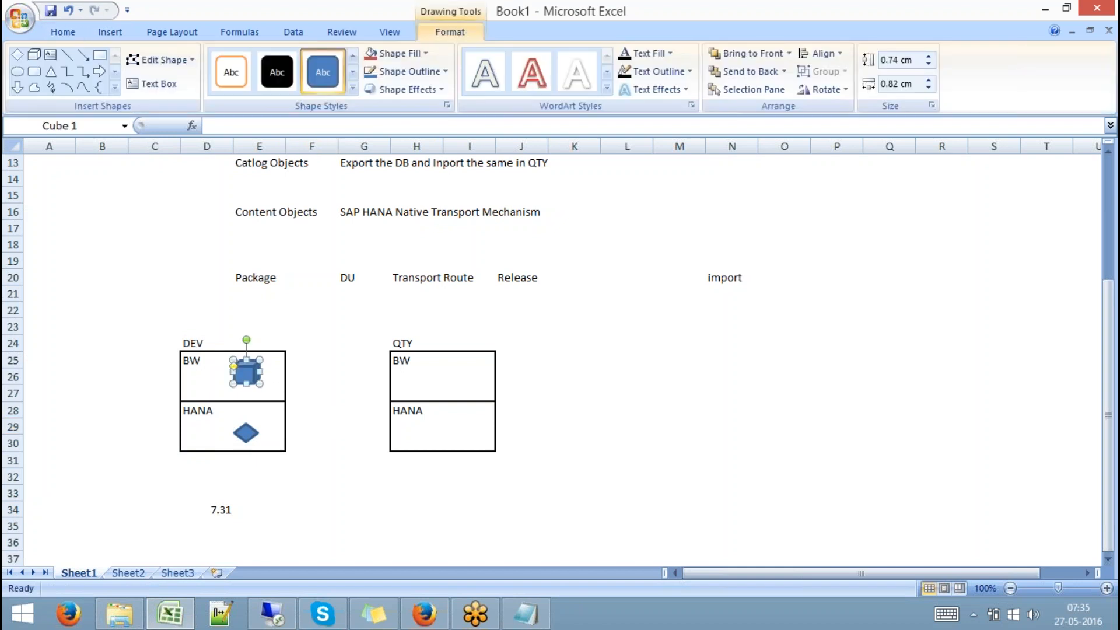
pyautogui.click(245, 432)
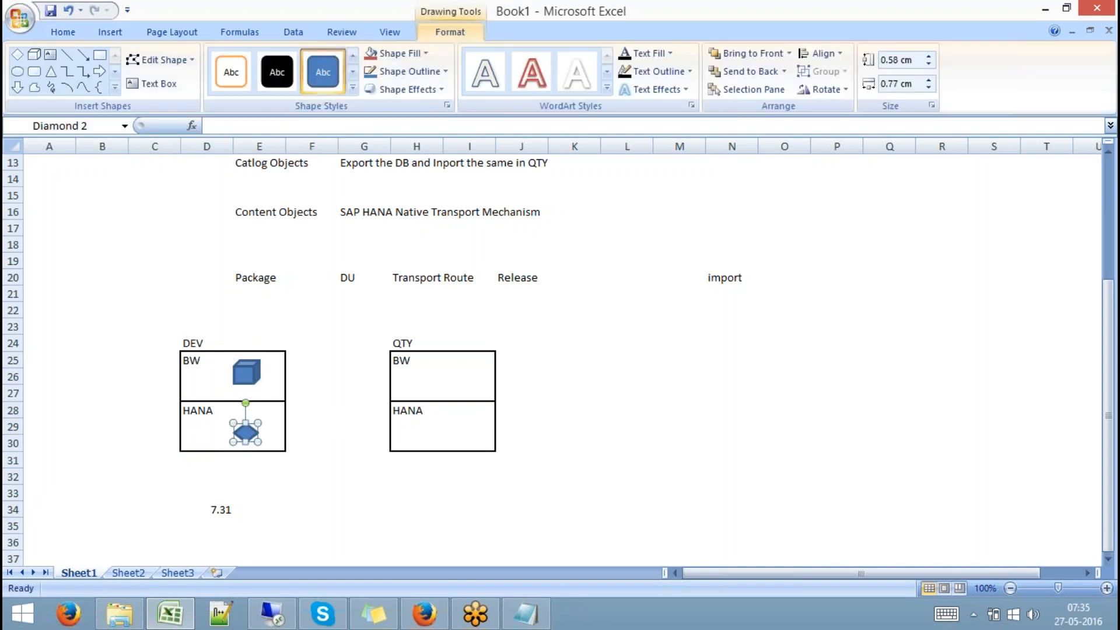
pyautogui.click(327, 470)
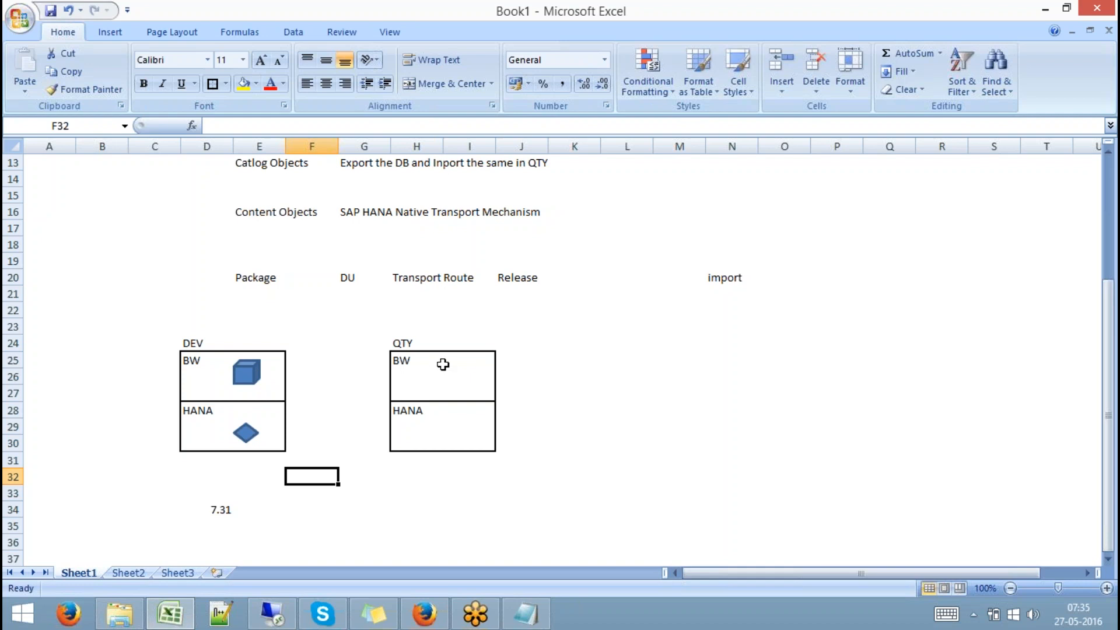
pyautogui.click(246, 372)
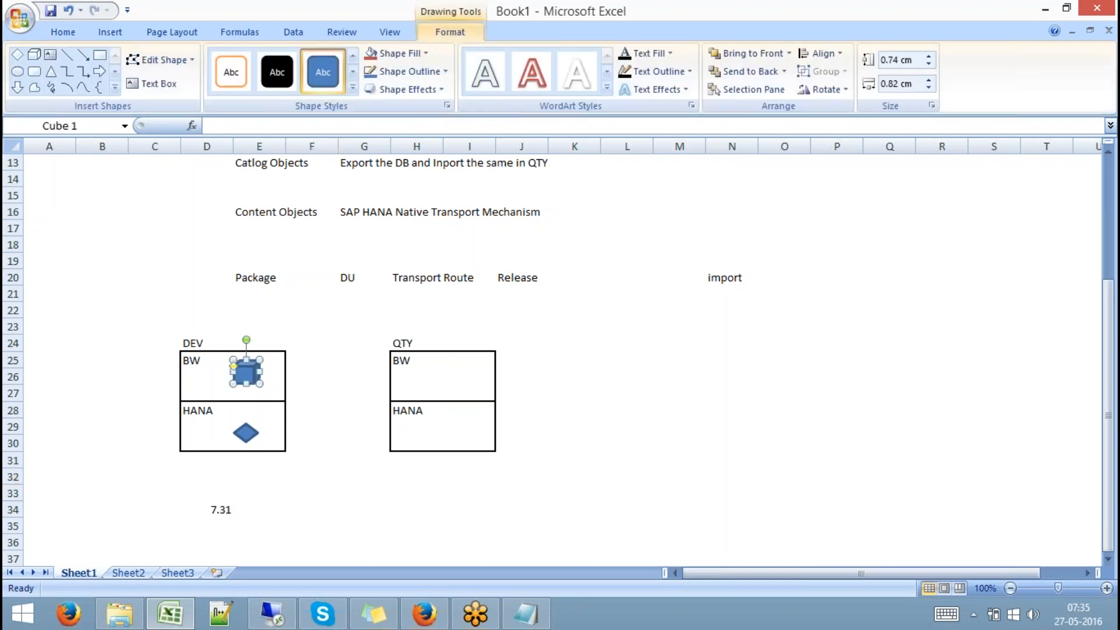
pyautogui.click(441, 362)
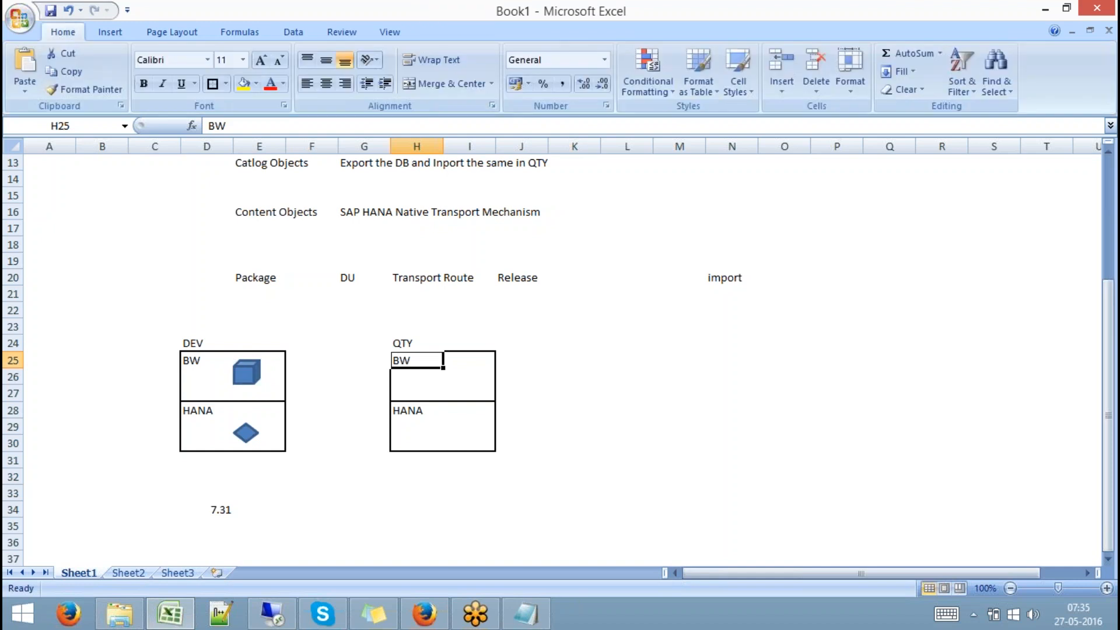
pyautogui.hotkey('ctrl', 'v')
pyautogui.moveTo(402, 366); pyautogui.dragTo(461, 376)
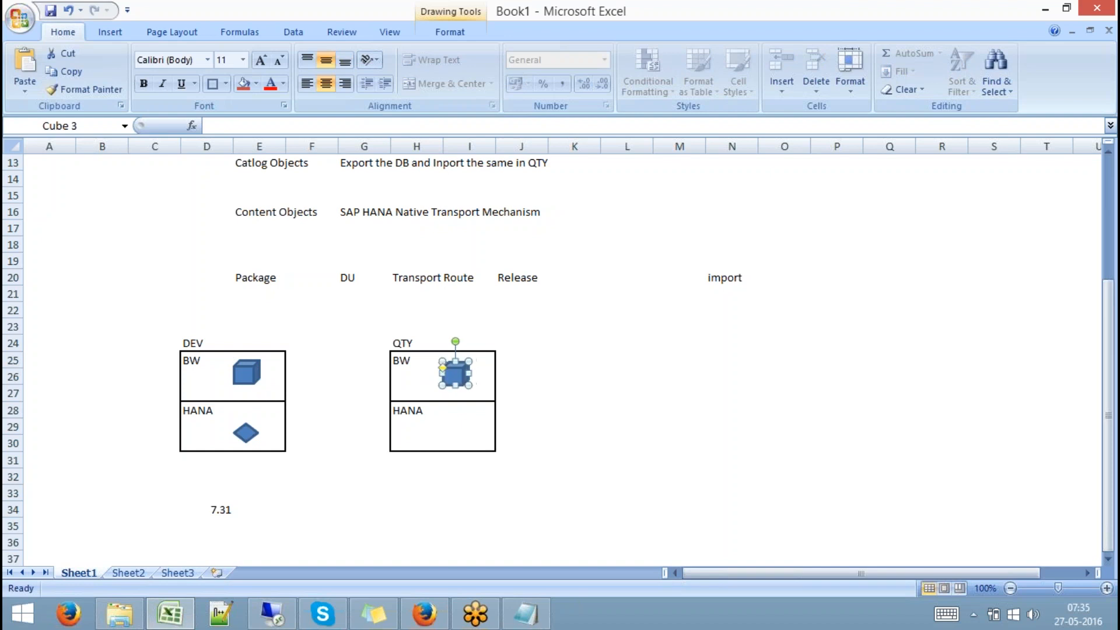
pyautogui.click(517, 380)
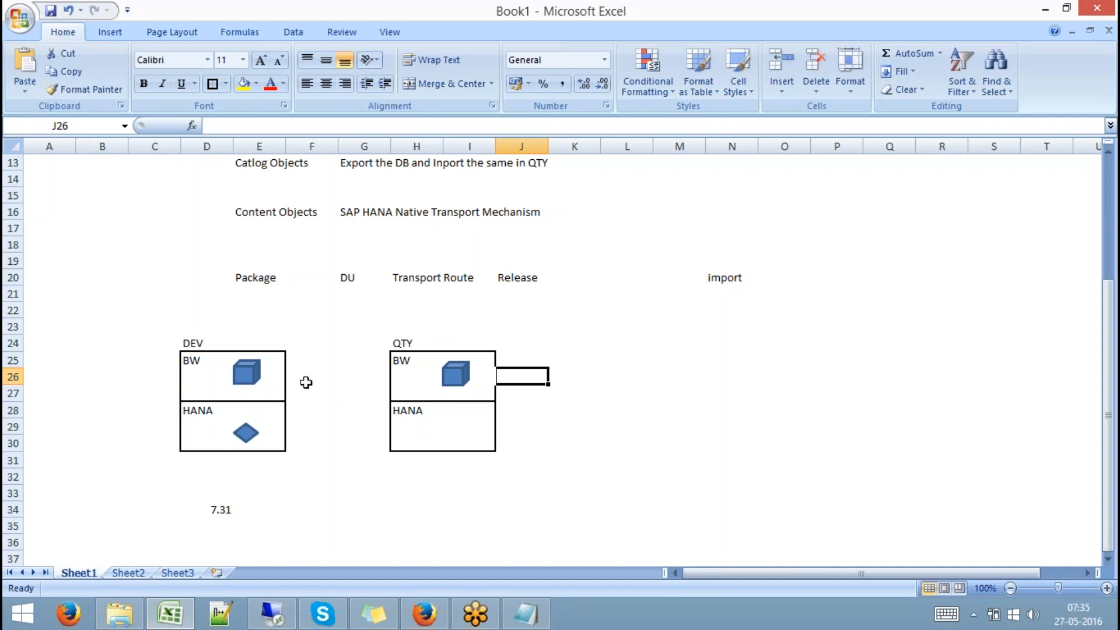
# Compare the DEV and QTY cubes by selecting each in turn
pyautogui.click(258, 383)
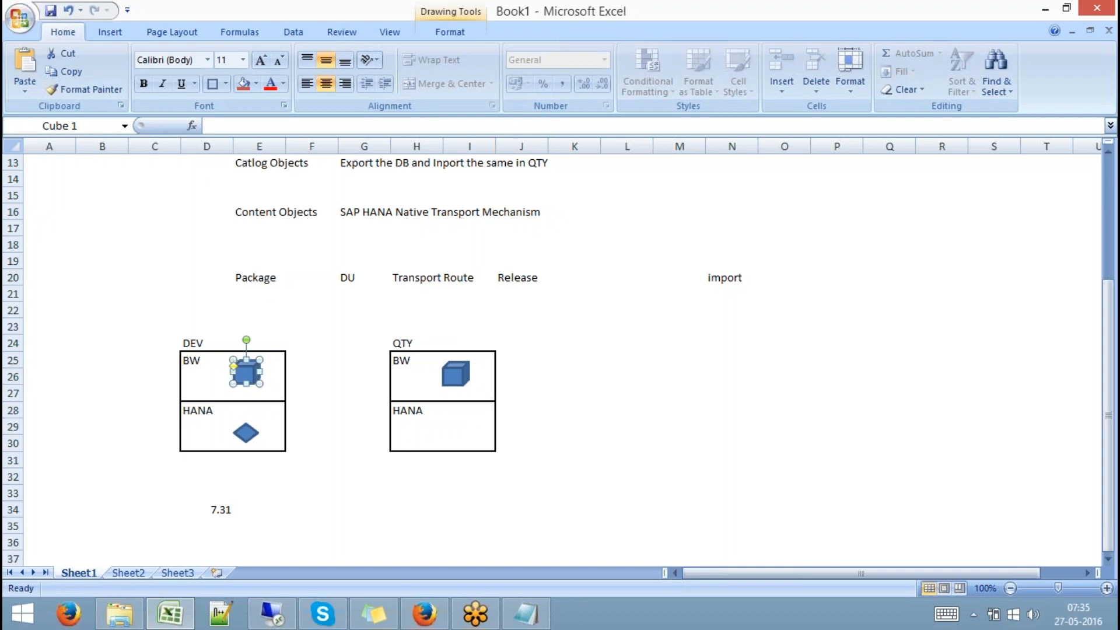
pyautogui.click(465, 370)
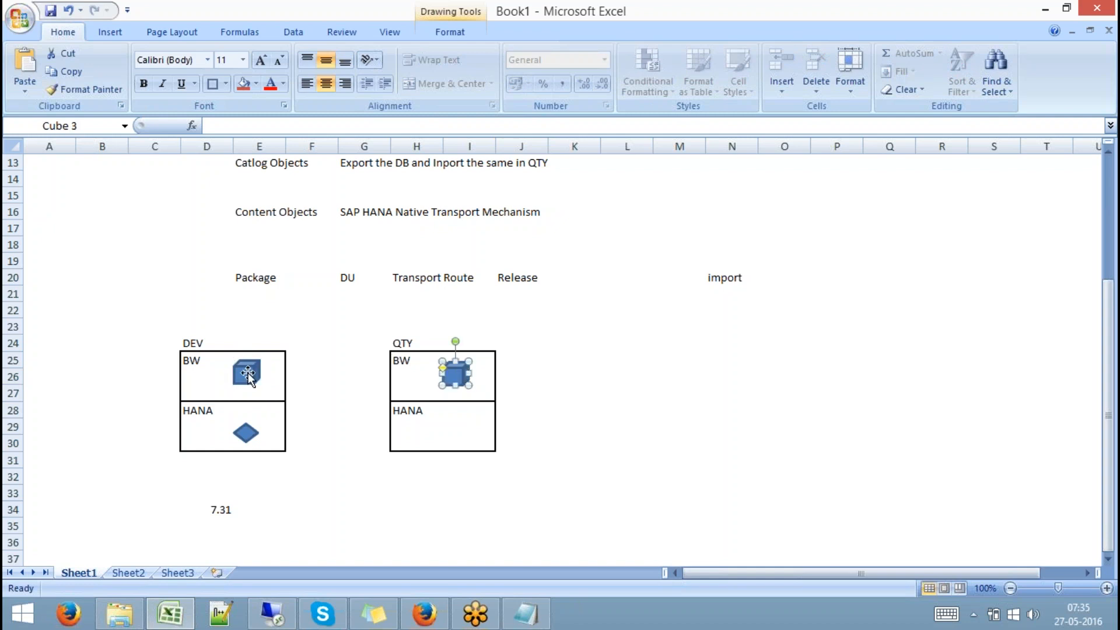
pyautogui.click(247, 372)
pyautogui.click(460, 376)
pyautogui.click(457, 429)
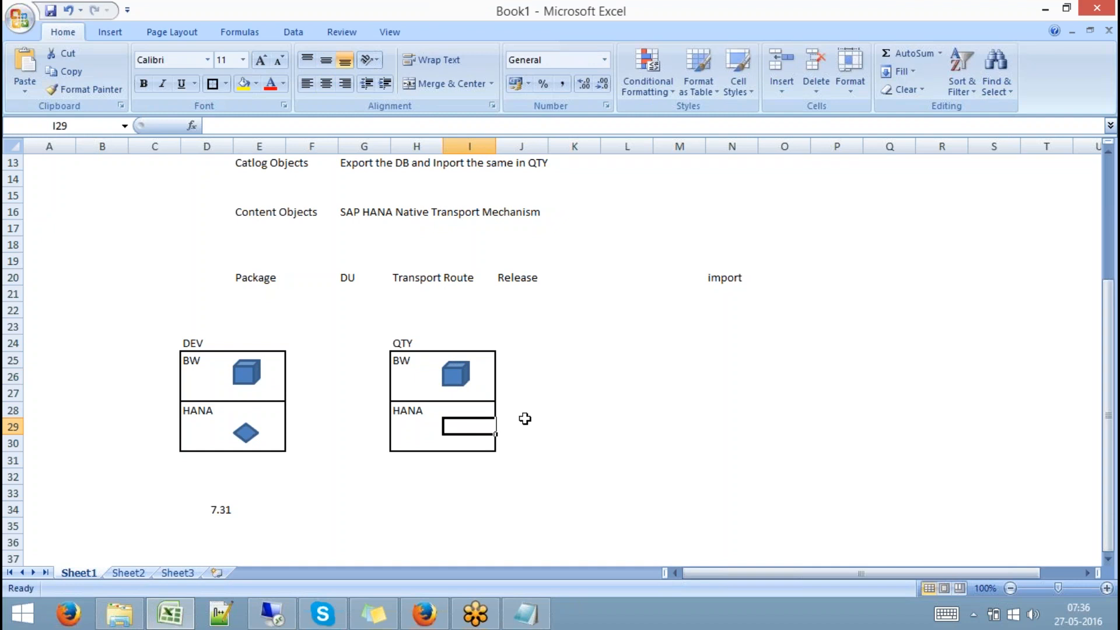
# Copy the DEV diamond into the QTY box's HANA section
pyautogui.click(462, 378)
pyautogui.click(246, 433)
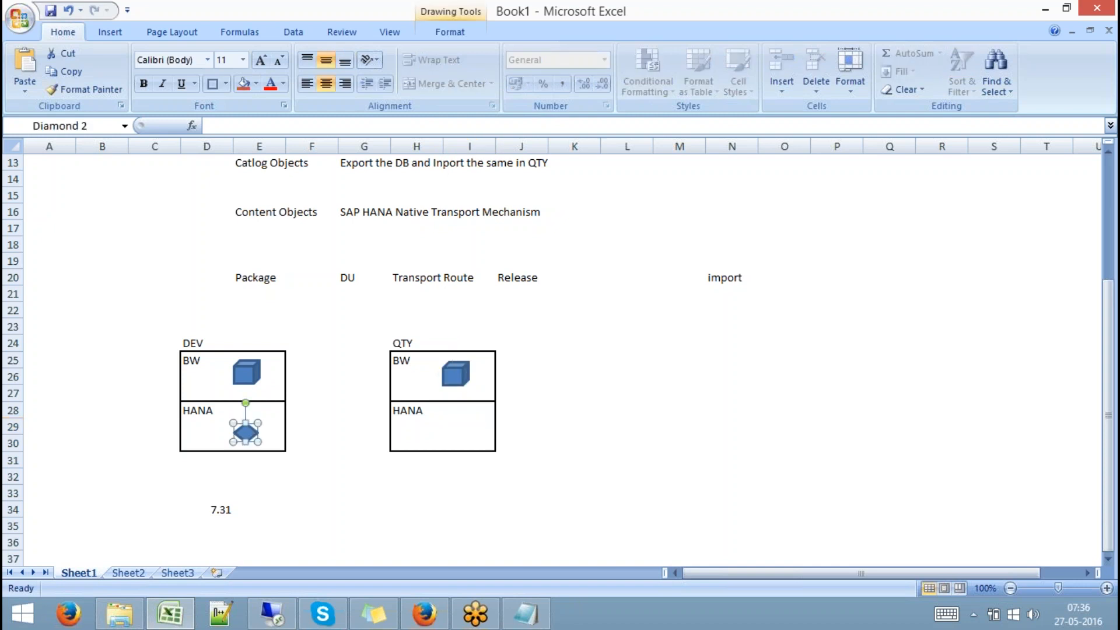
pyautogui.hotkey('ctrl', 'c')
pyautogui.click(445, 432)
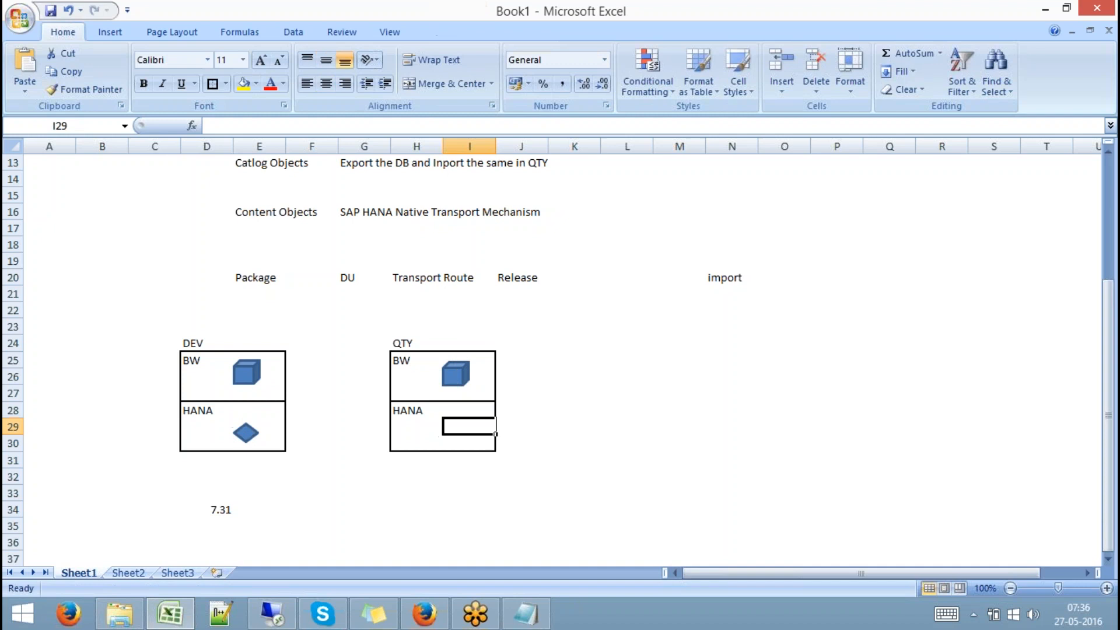
pyautogui.hotkey('ctrl', 'v')
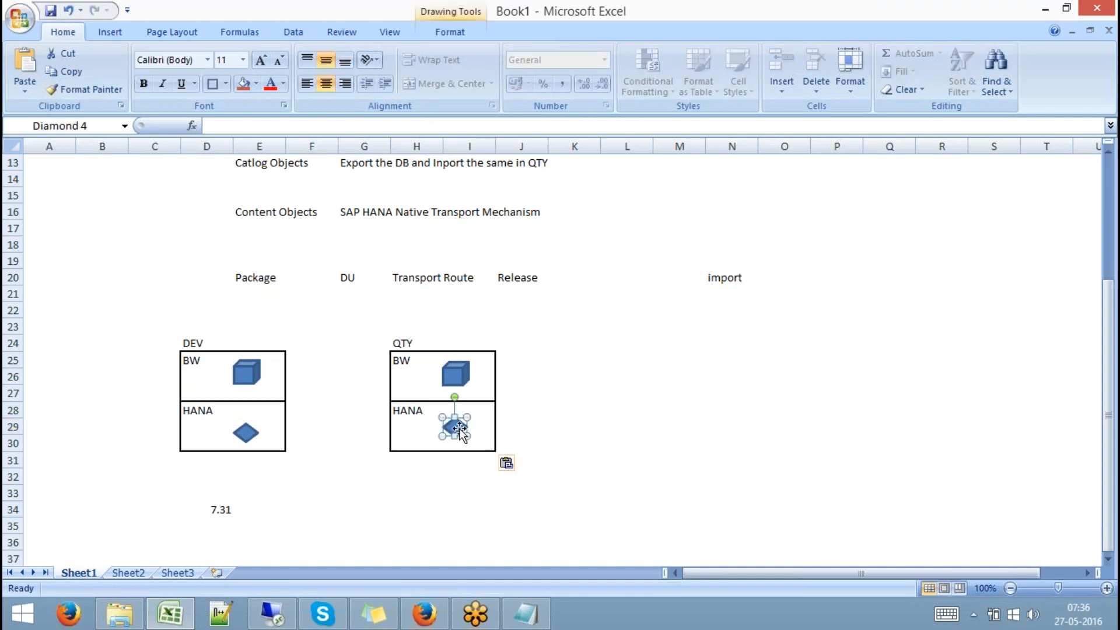
pyautogui.click(555, 439)
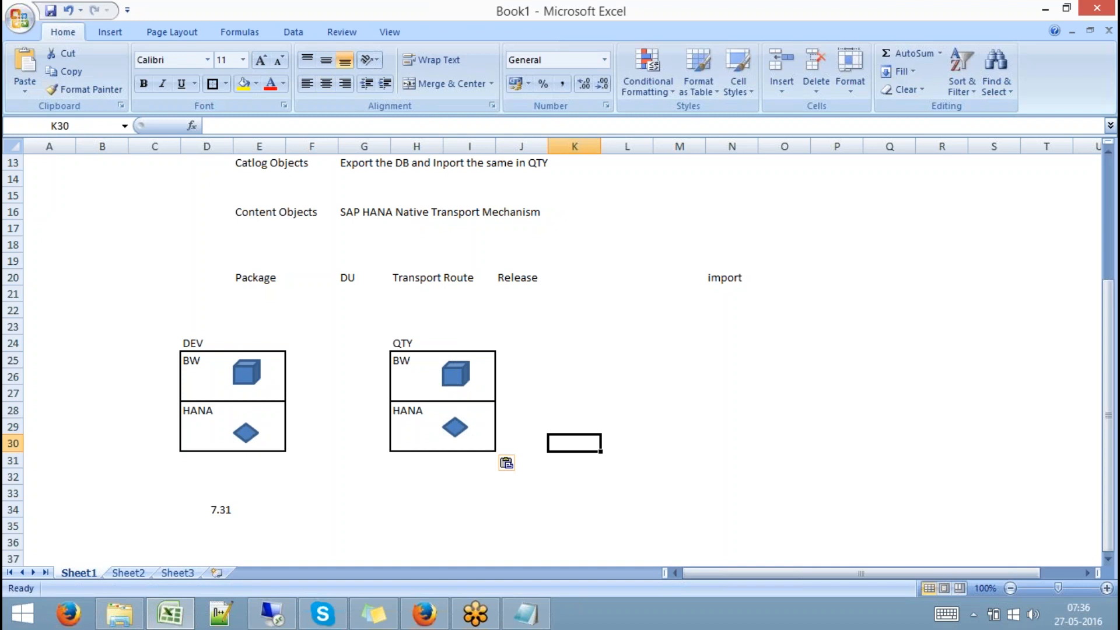
pyautogui.click(460, 369)
pyautogui.click(246, 432)
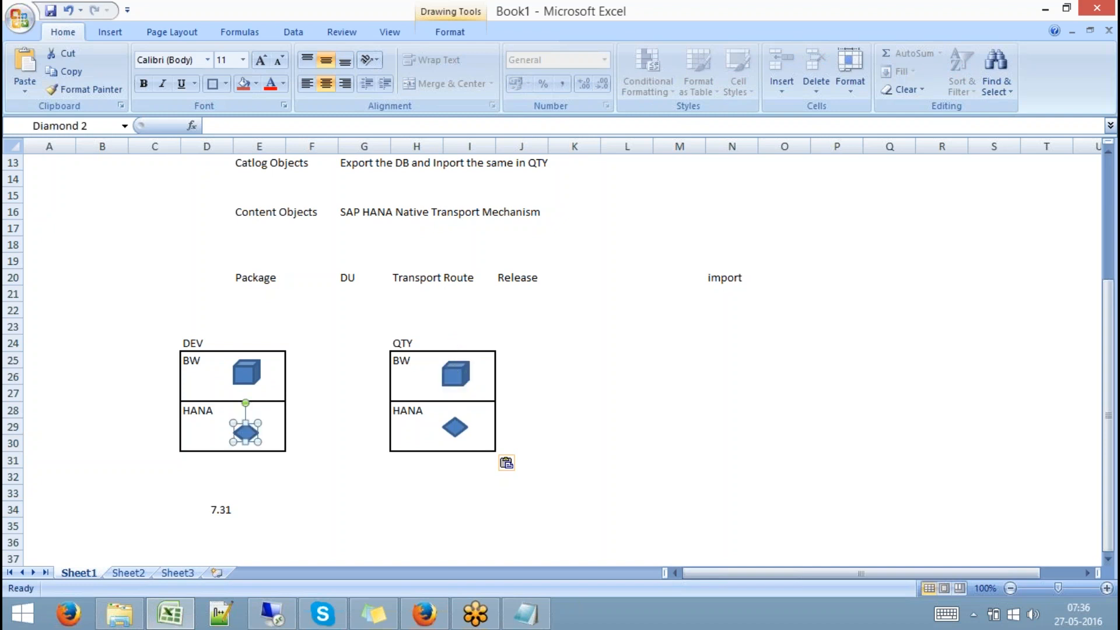
pyautogui.click(455, 428)
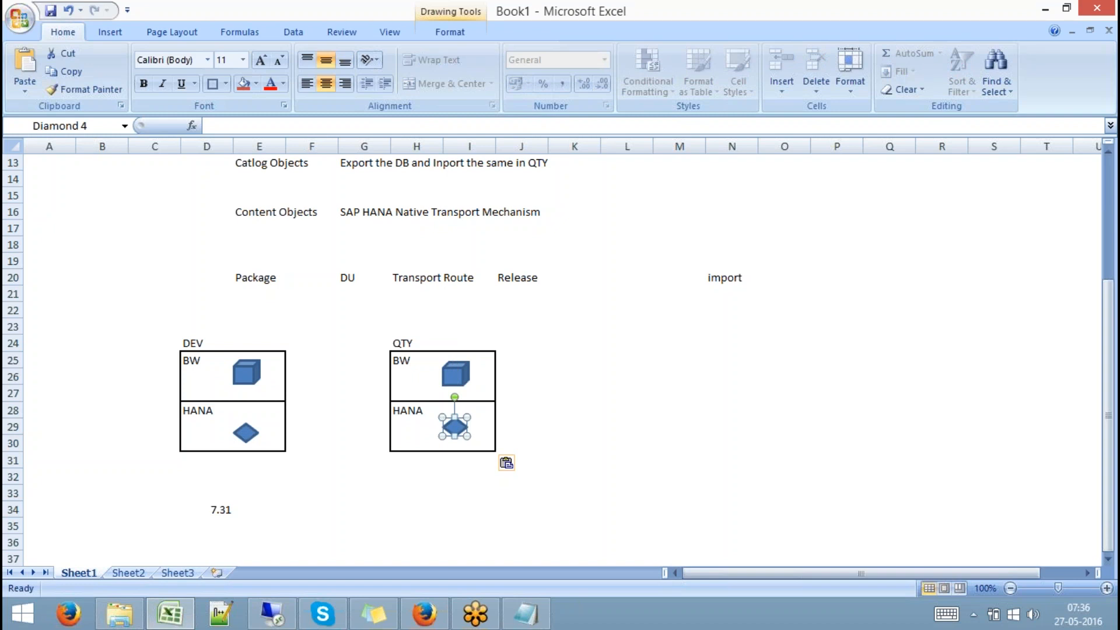
# Delete the diamonds from both the QTY and DEV HANA sections
pyautogui.press('Delete')
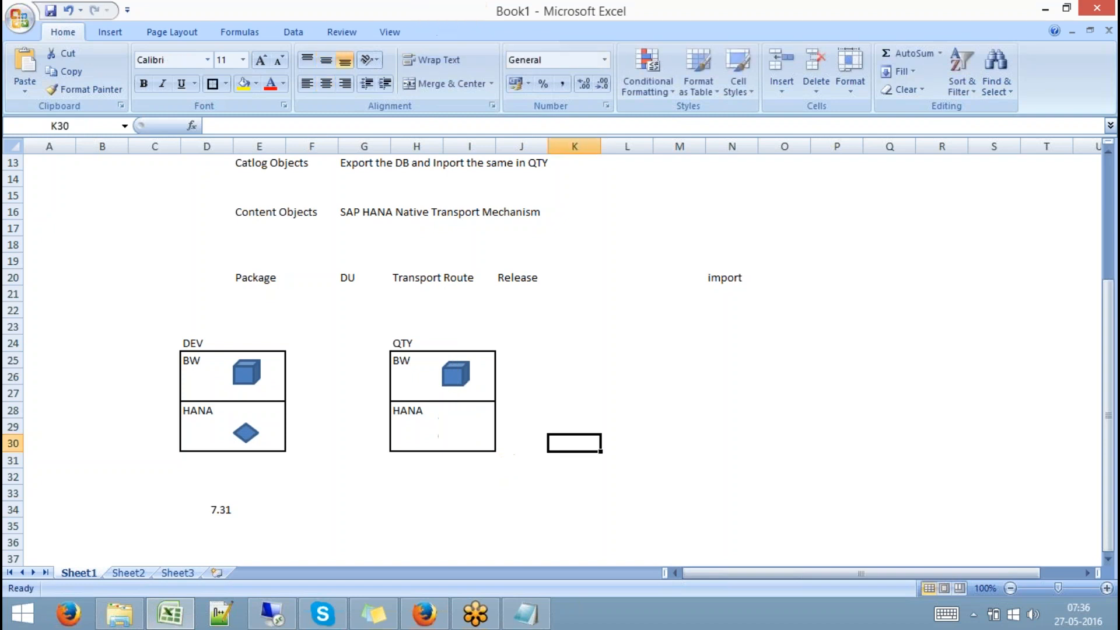
pyautogui.click(248, 432)
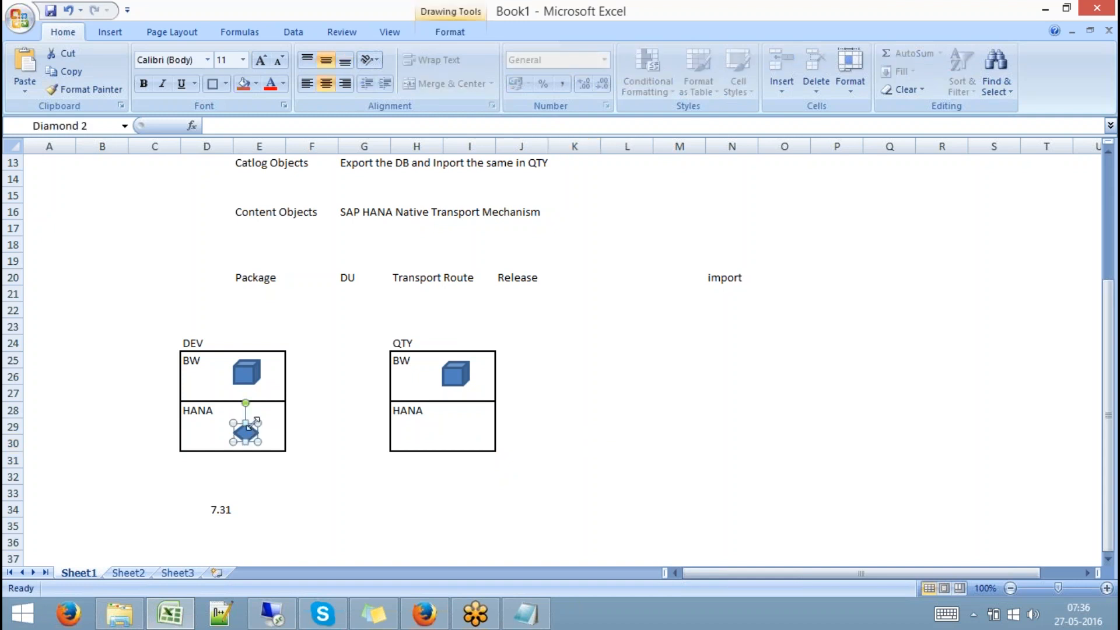
pyautogui.press('Delete')
# Change the version label in D34 from 7.31 to 7.4
pyautogui.click(223, 509)
pyautogui.write('7.4')
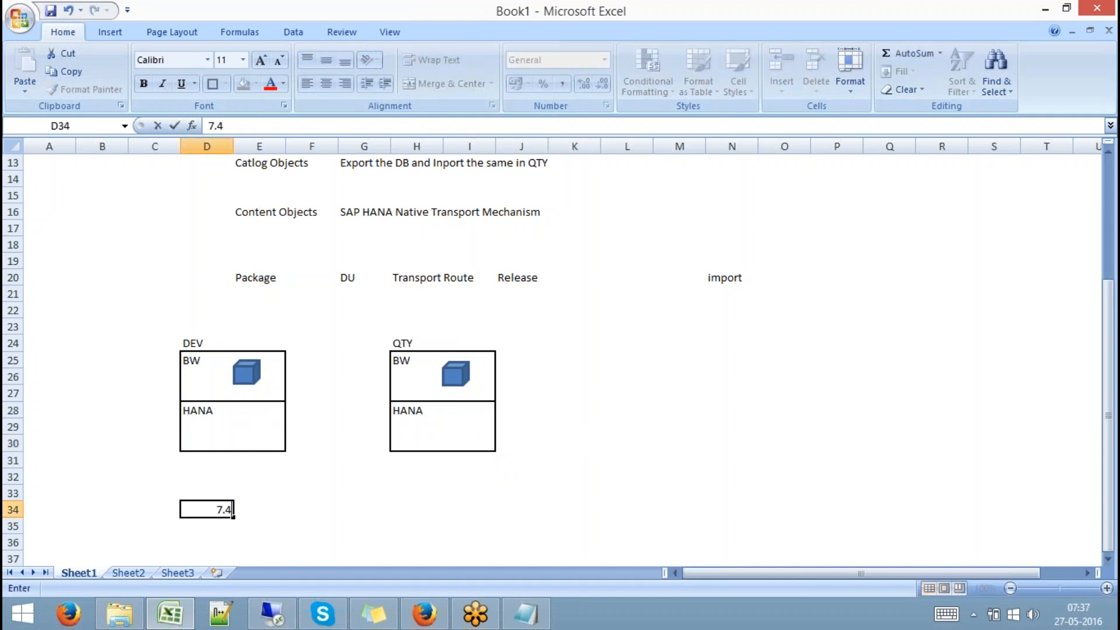
pyautogui.click(236, 509)
pyautogui.click(247, 374)
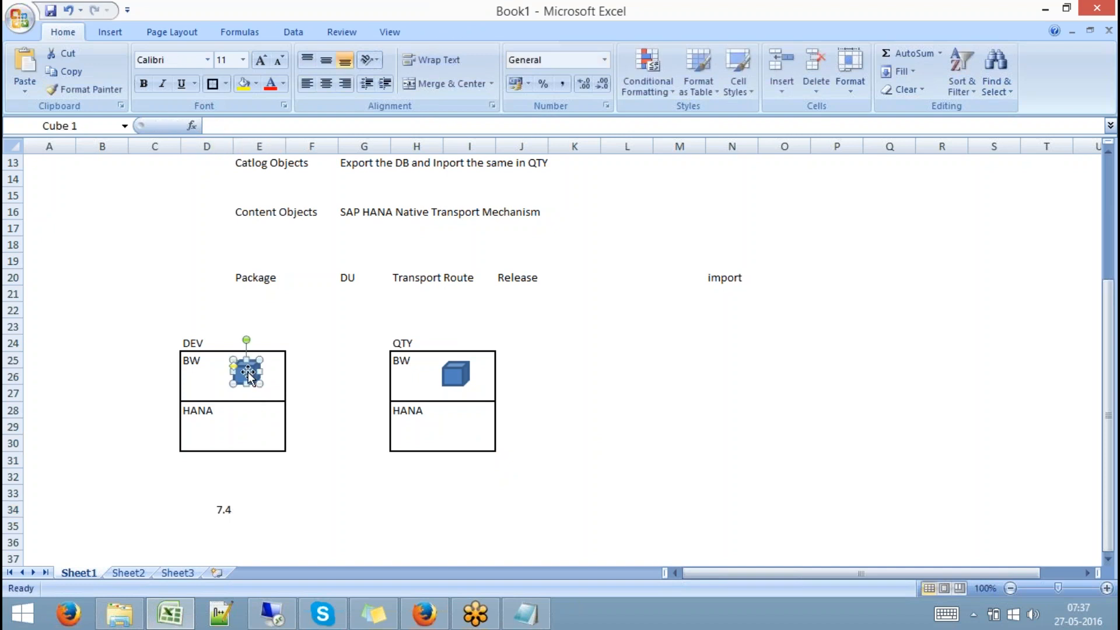
pyautogui.click(242, 428)
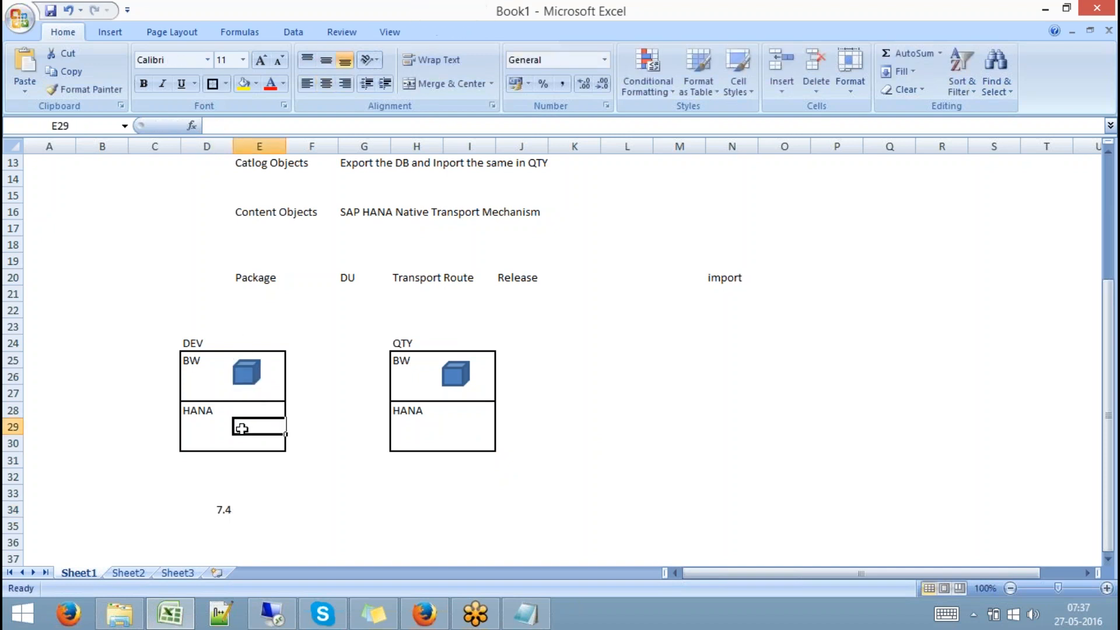
pyautogui.hotkey('ctrl', 'z')
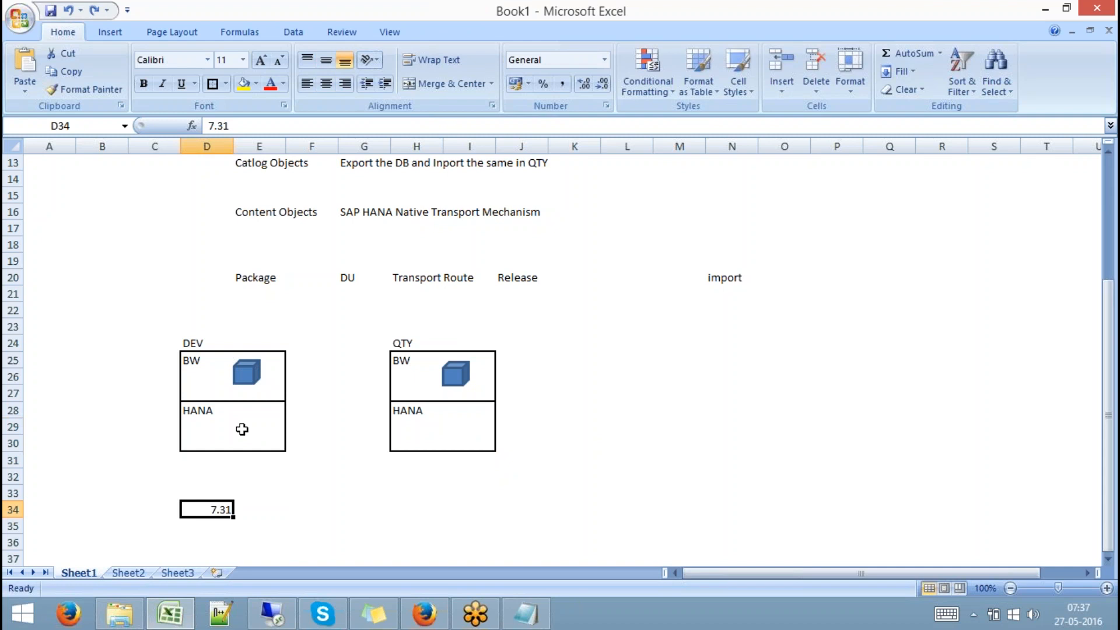
pyautogui.write('7.4')
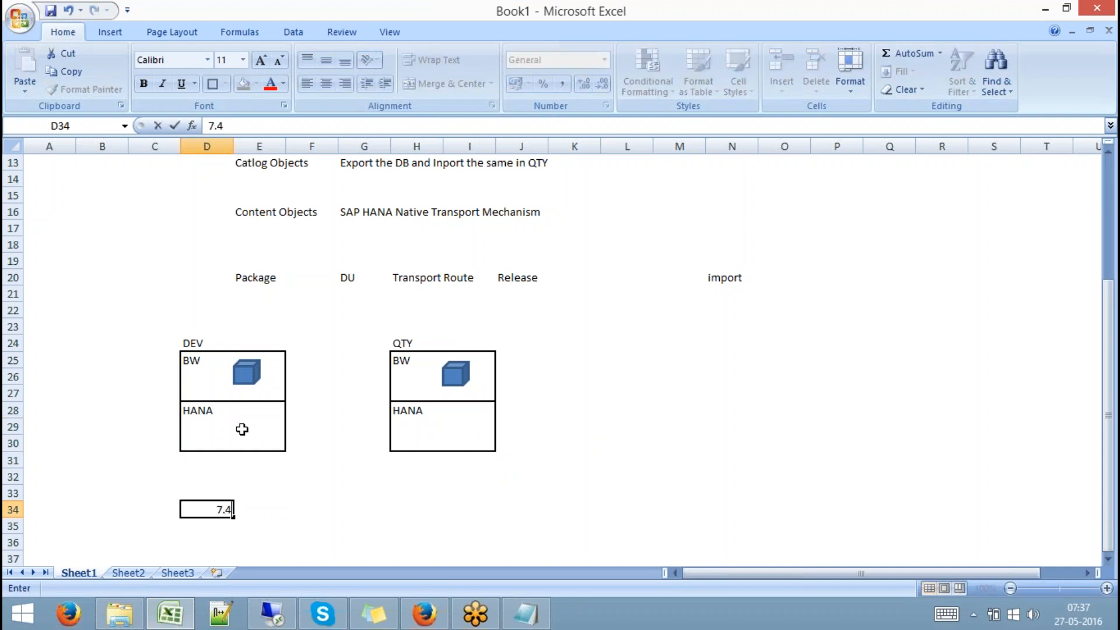
pyautogui.click(289, 494)
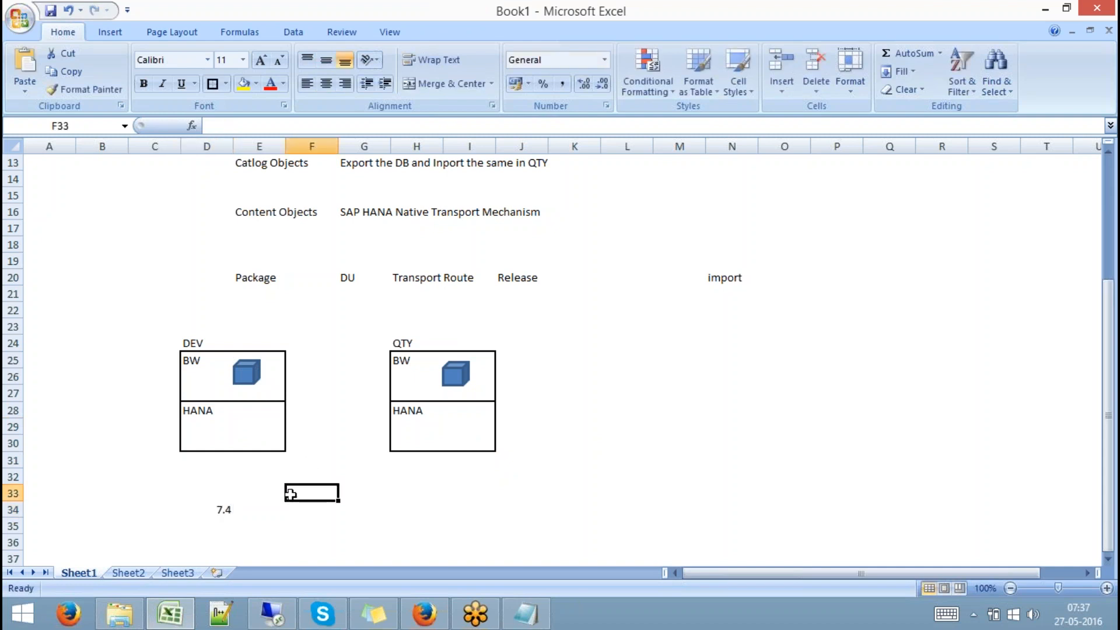
# Draw a small diamond, about half a centimetre, in the DEV HANA box
pyautogui.click(116, 32)
pyautogui.click(185, 92)
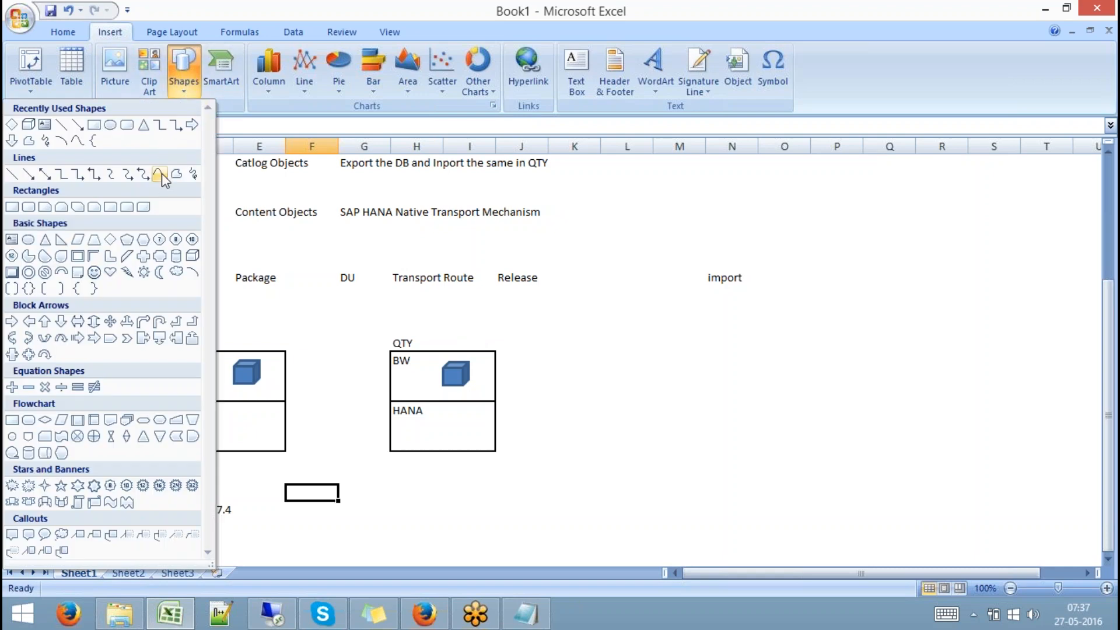
pyautogui.click(109, 240)
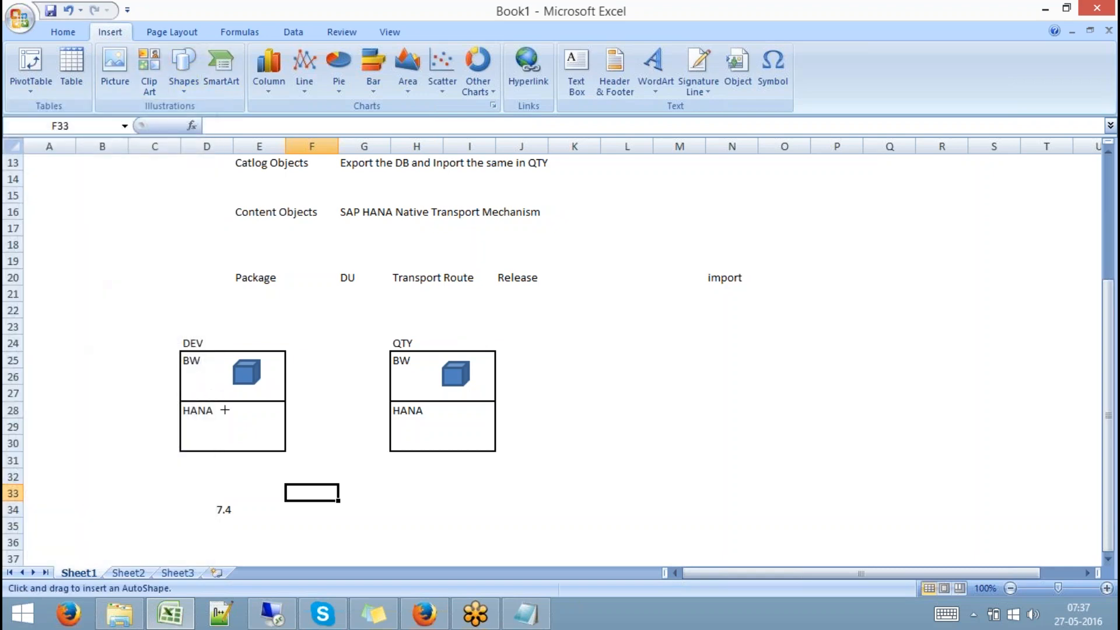
pyautogui.click(227, 408)
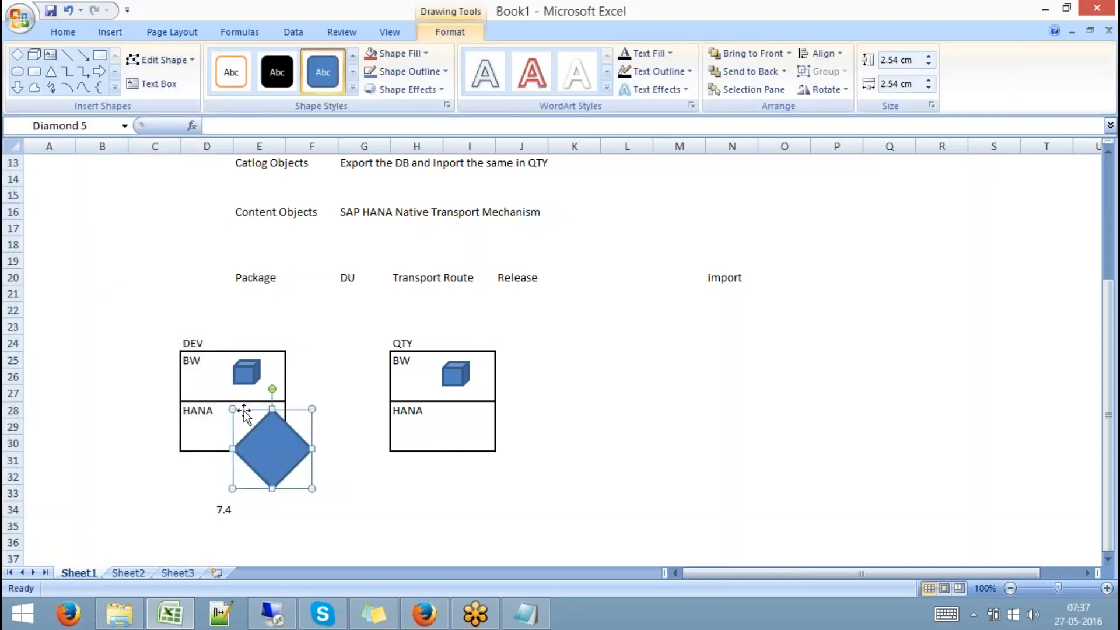
pyautogui.moveTo(244, 413); pyautogui.dragTo(239, 411)
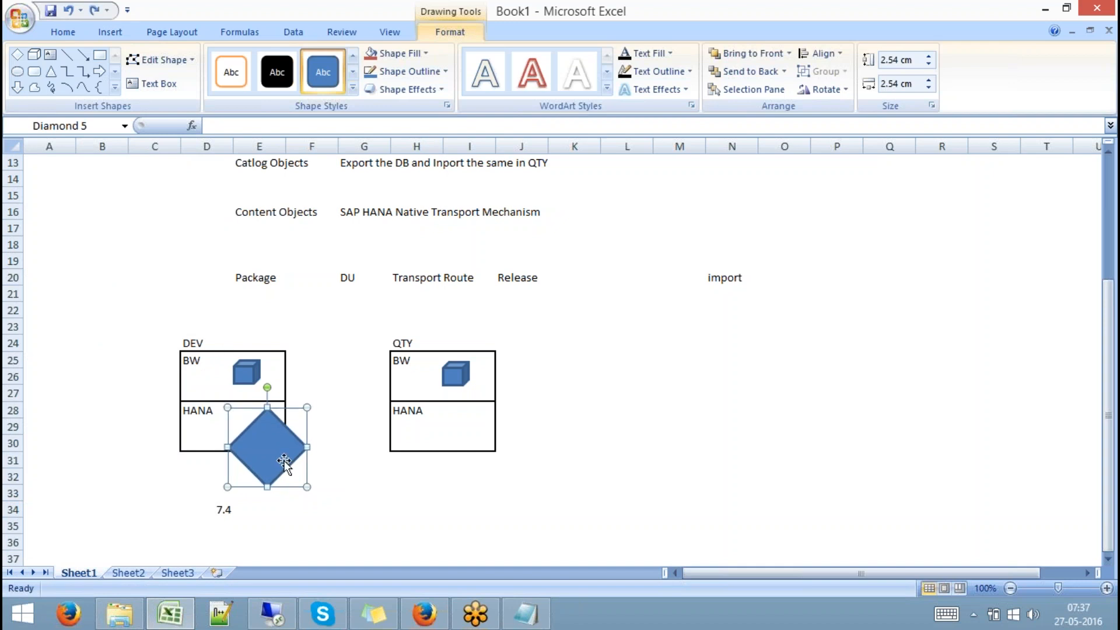
pyautogui.moveTo(307, 486); pyautogui.dragTo(244, 425)
pyautogui.click(343, 458)
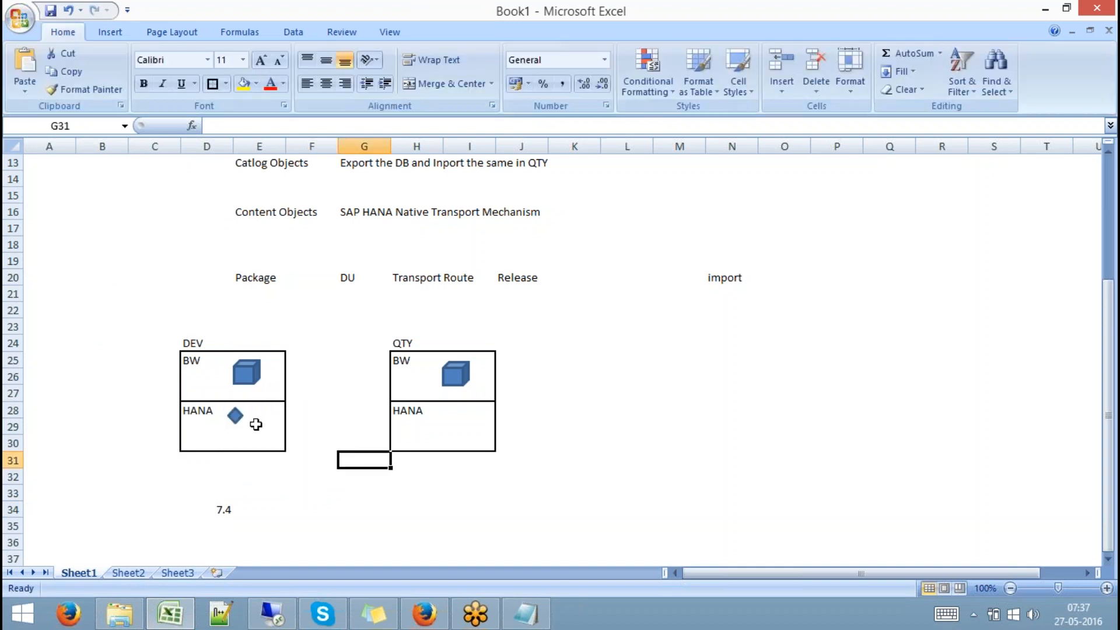
pyautogui.click(234, 416)
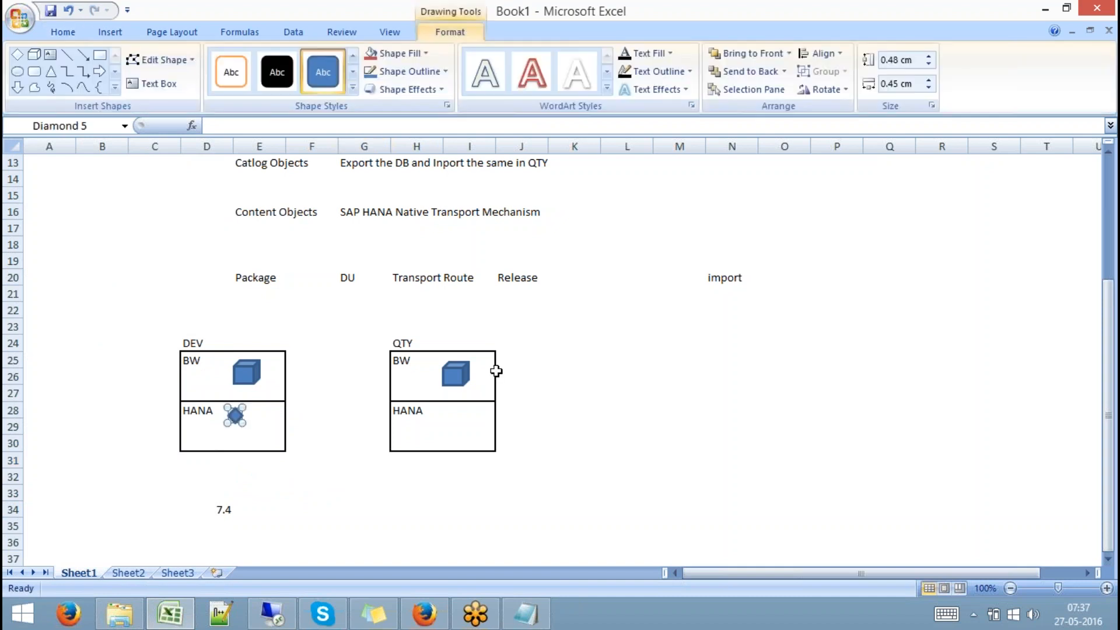
# Replace the QTY BW cube with a fresh copy of the DEV cube
pyautogui.click(456, 374)
pyautogui.press('Delete')
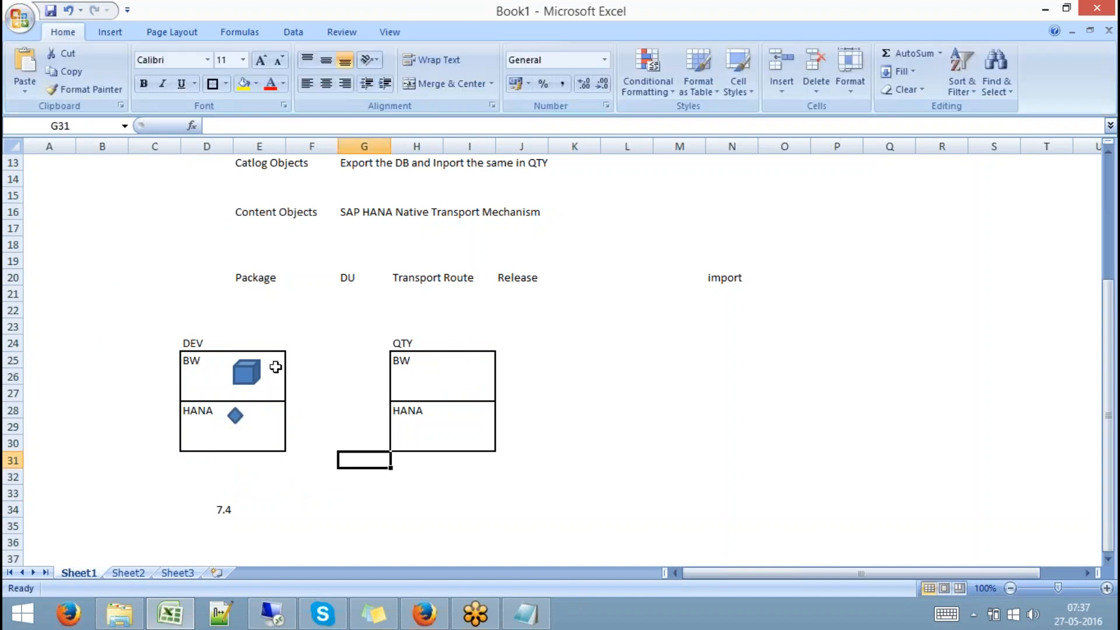
pyautogui.click(250, 373)
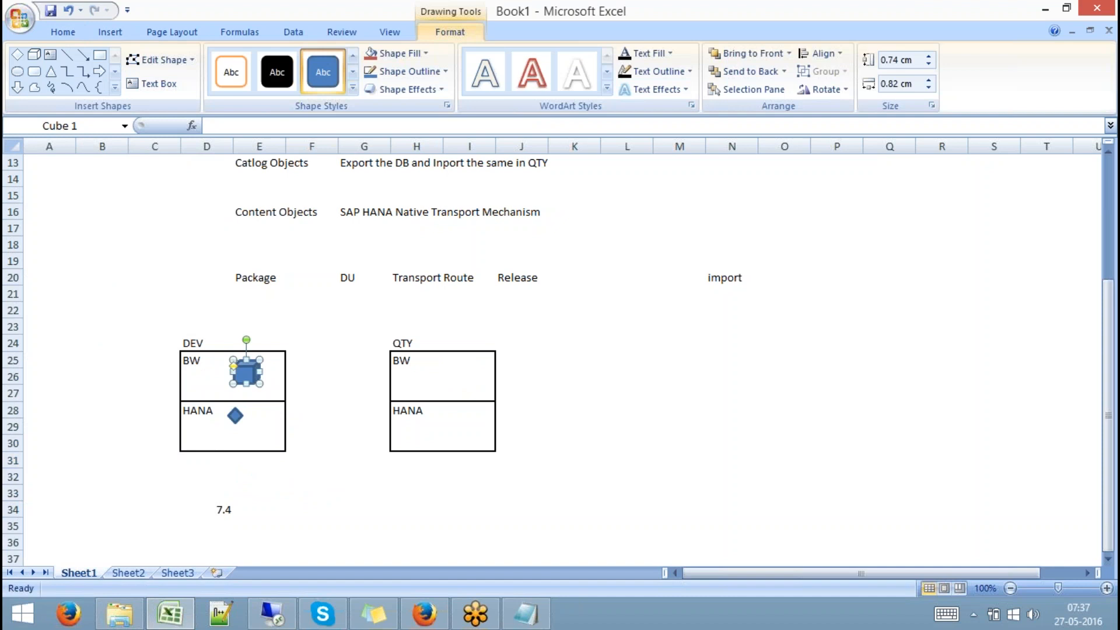
pyautogui.click(238, 417)
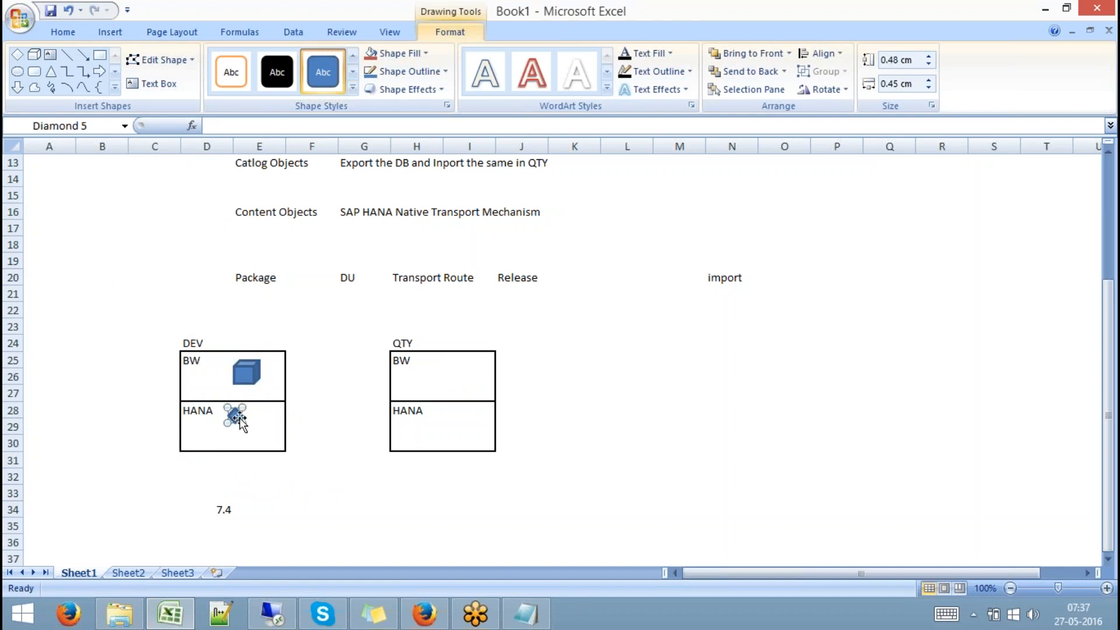
pyautogui.click(244, 373)
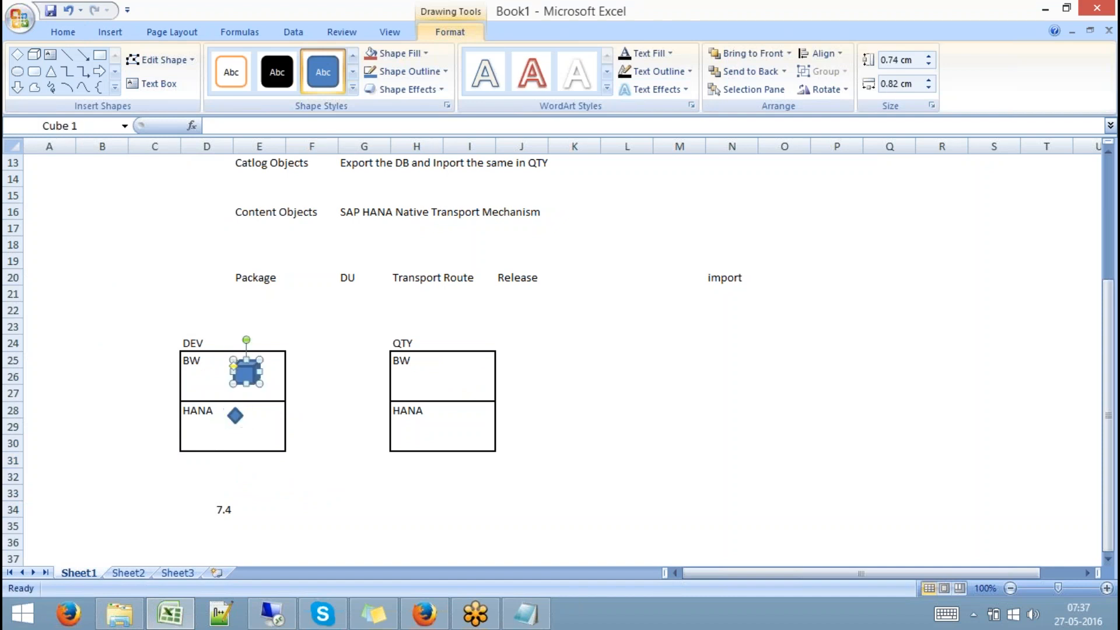
pyautogui.click(439, 377)
pyautogui.hotkey('ctrl', 'v')
pyautogui.moveTo(439, 377); pyautogui.dragTo(461, 379)
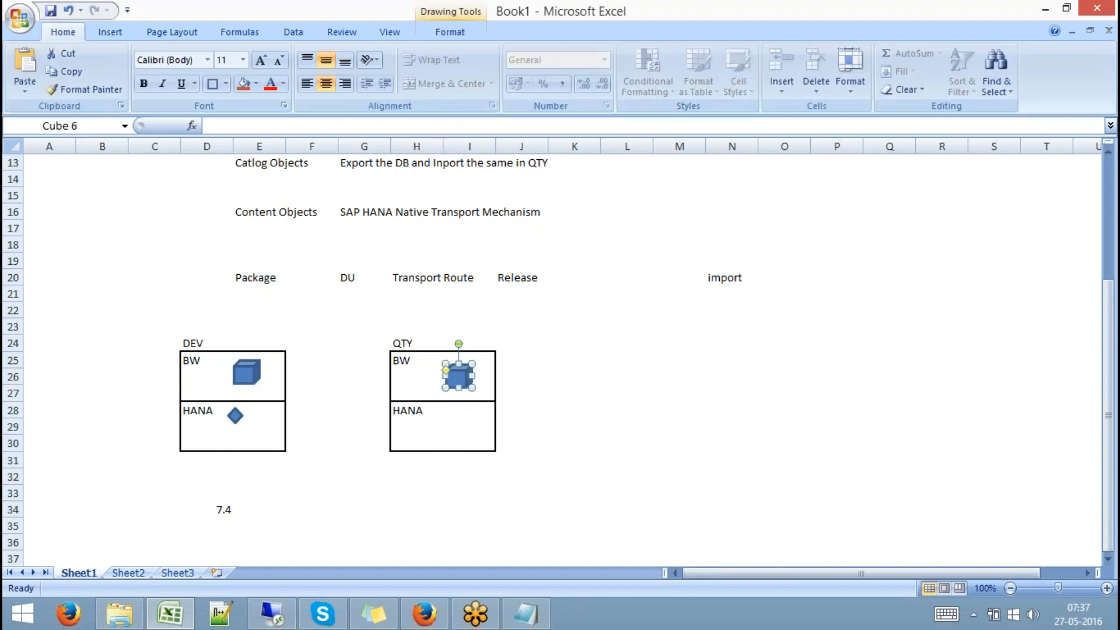
# Copy the DEV HANA diamond and paste it into the QTY HANA box
pyautogui.click(235, 417)
pyautogui.hotkey('ctrl', 'c')
pyautogui.click(455, 417)
pyautogui.hotkey('ctrl', 'v')
pyautogui.moveTo(450, 410); pyautogui.dragTo(448, 417)
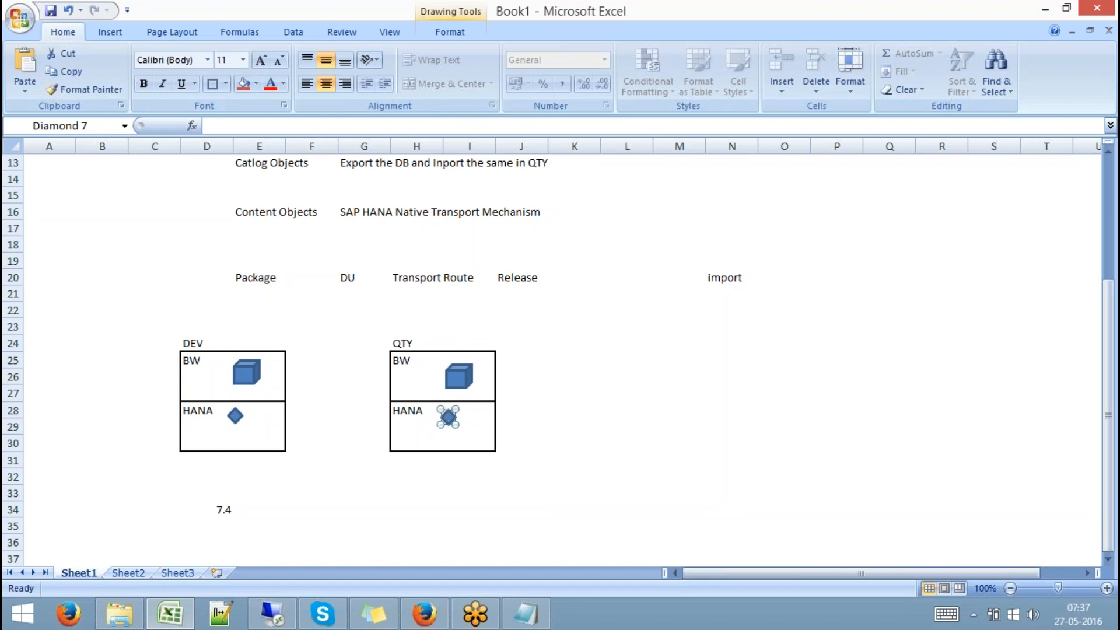
pyautogui.click(663, 415)
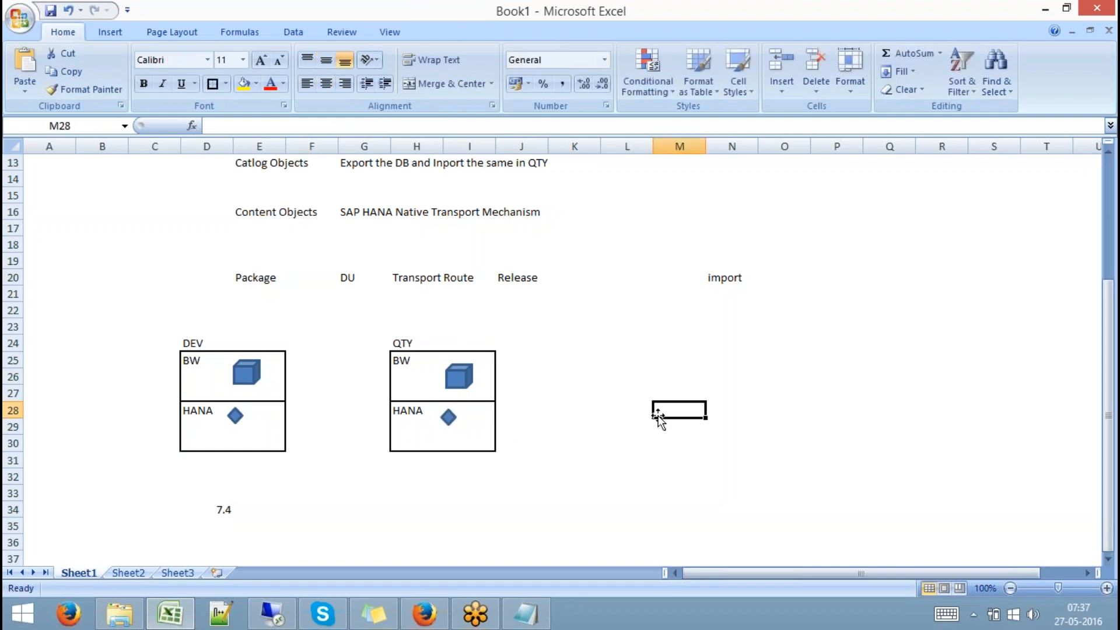
# Delete the QTY cube and QTY HANA diamond, leaving DEV's shapes in place
pyautogui.click(254, 373)
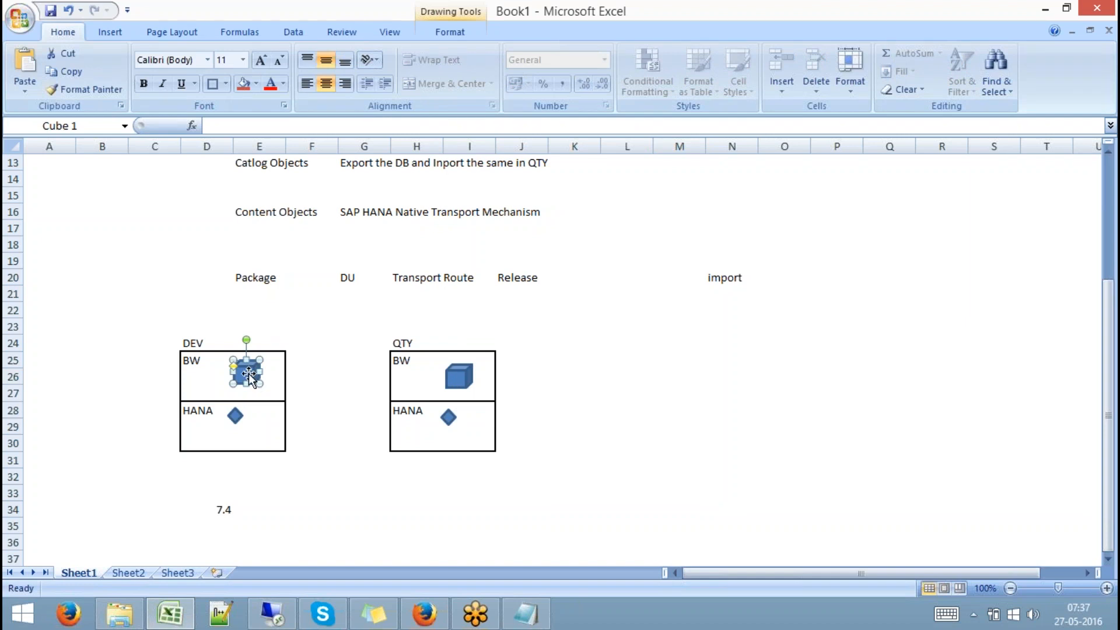
pyautogui.click(235, 416)
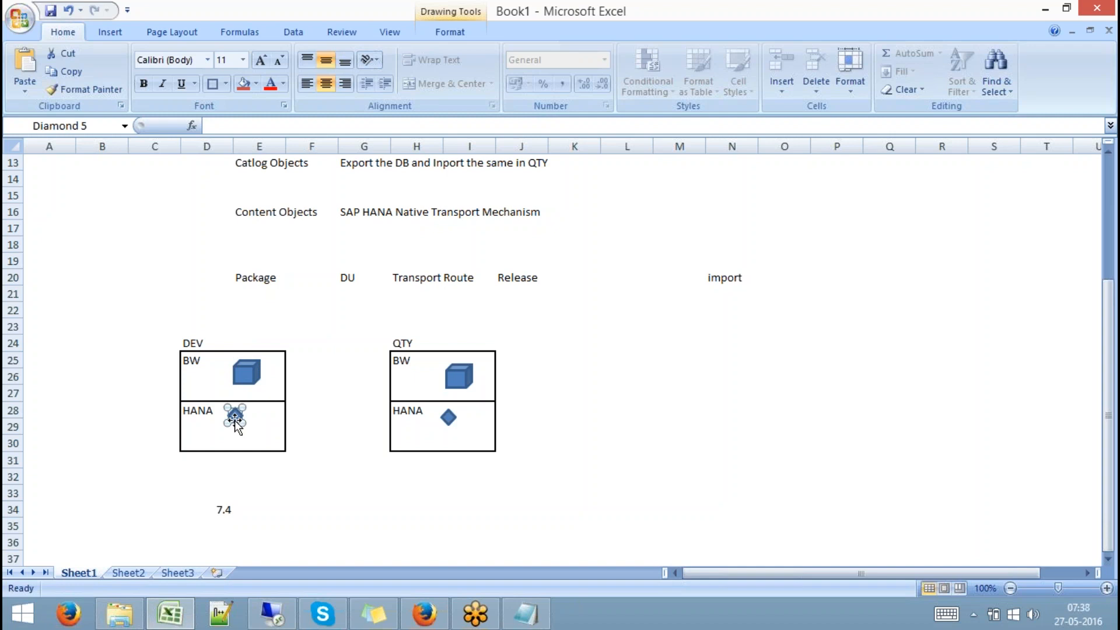
pyautogui.click(240, 376)
pyautogui.click(458, 377)
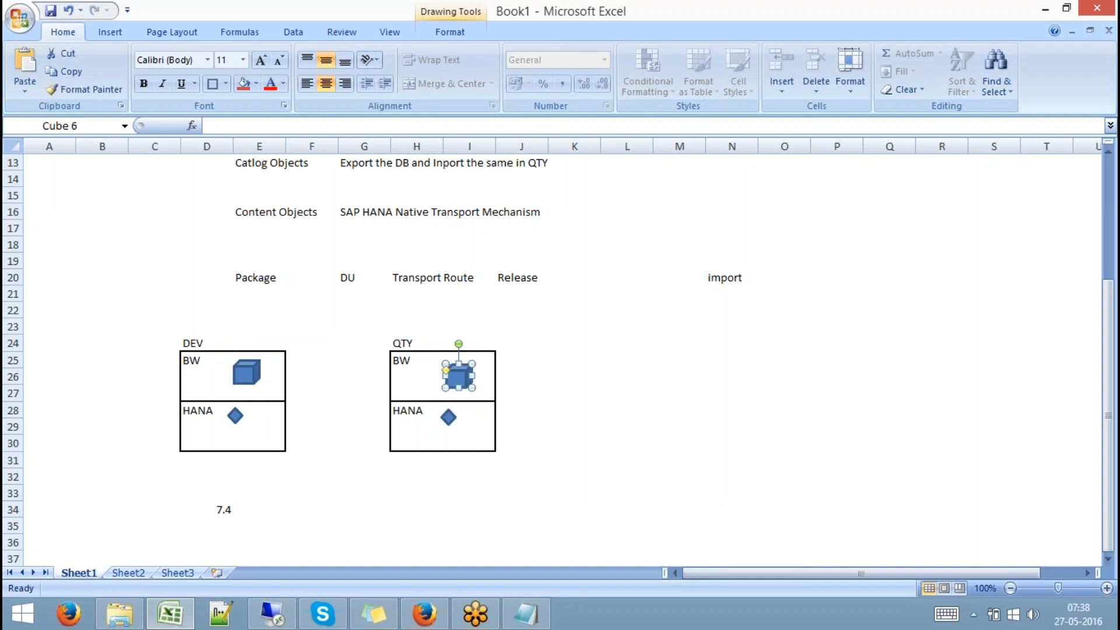
pyautogui.click(448, 417)
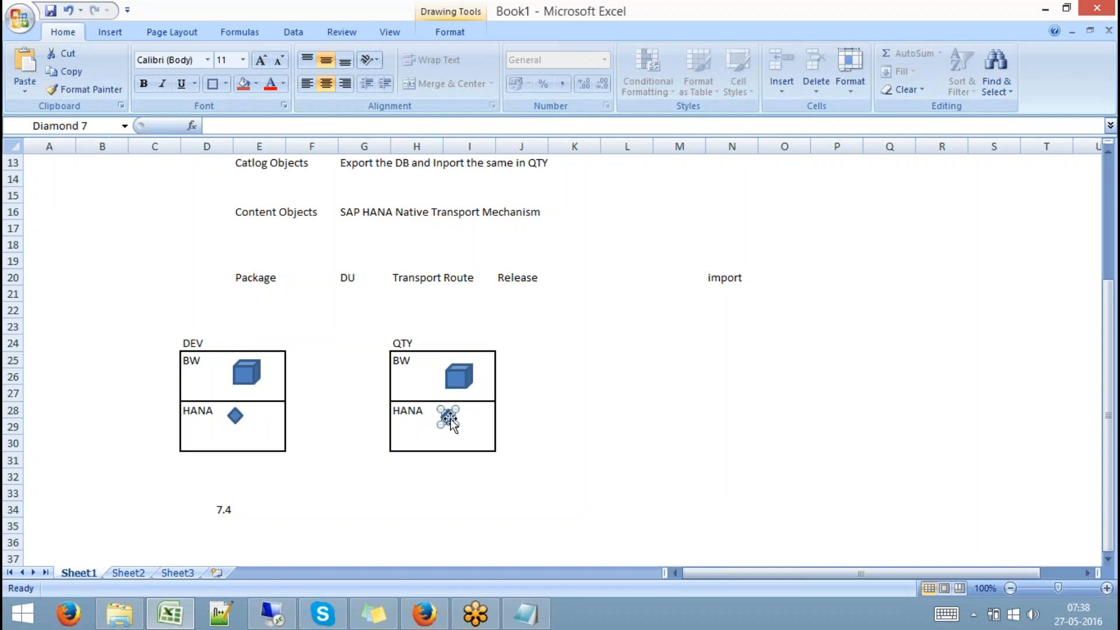
pyautogui.click(251, 430)
pyautogui.click(458, 375)
pyautogui.press('Delete')
pyautogui.click(448, 418)
pyautogui.press('Delete')
# Nudge the DEV cube and DEV HANA diamond slightly up and to the left
pyautogui.click(270, 472)
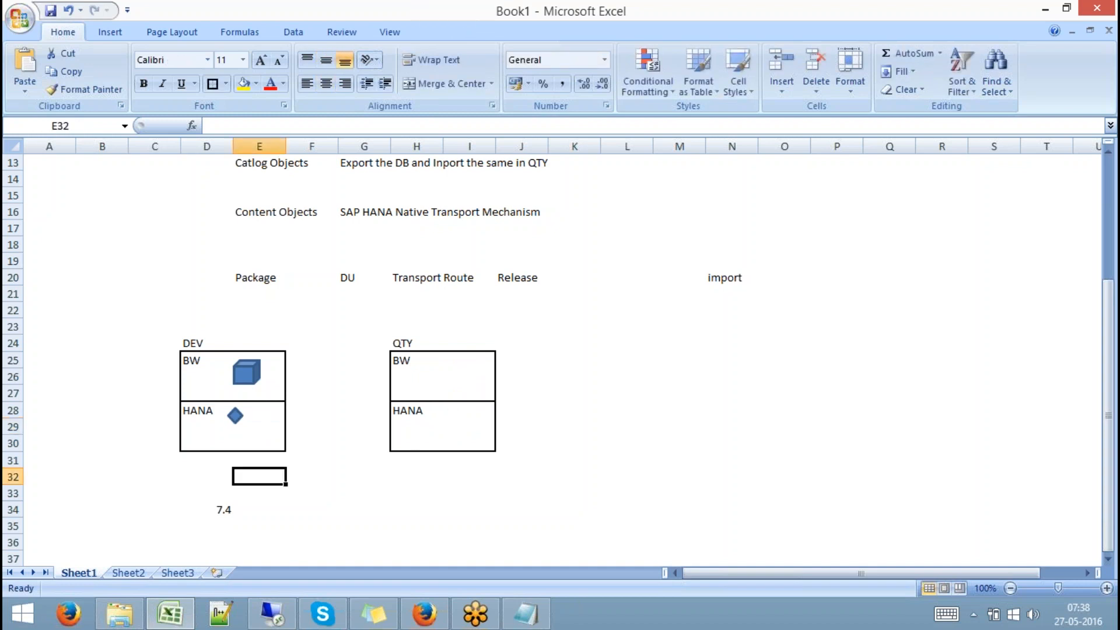
pyautogui.moveTo(249, 369); pyautogui.dragTo(239, 371)
pyautogui.moveTo(235, 415); pyautogui.dragTo(232, 411)
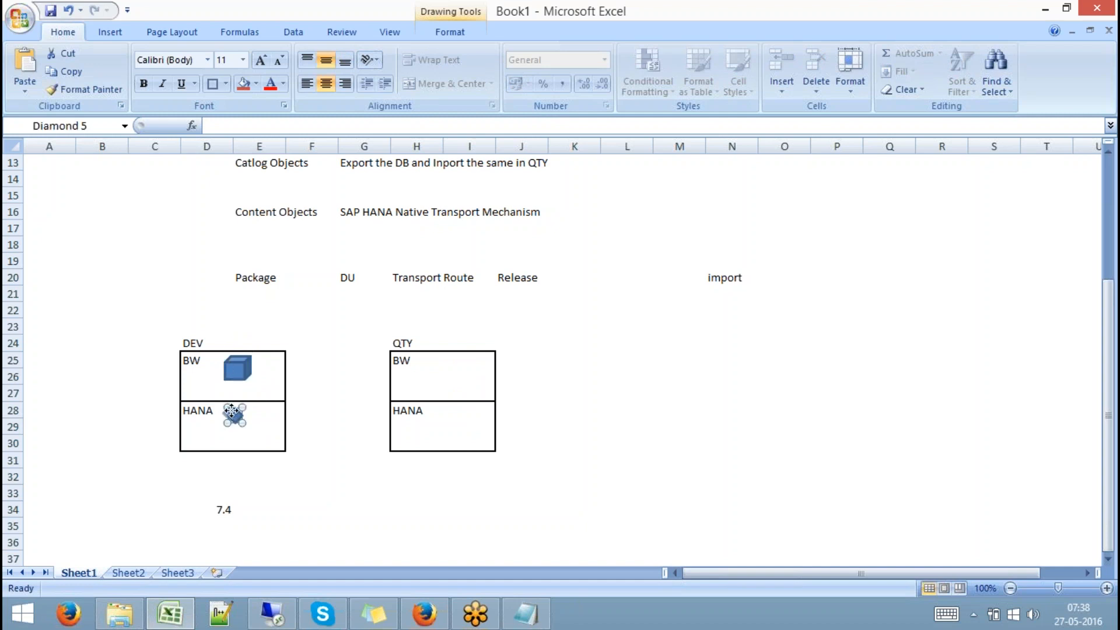
pyautogui.click(310, 426)
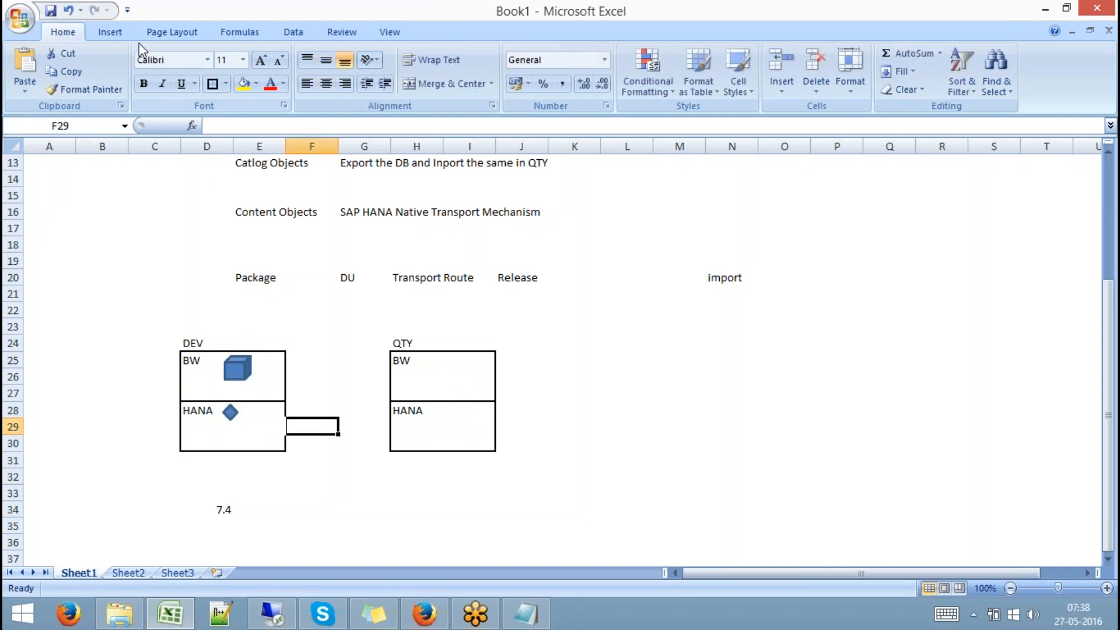
# Choose the Rectangle shape from Insert > Shapes to start drawing
pyautogui.click(111, 34)
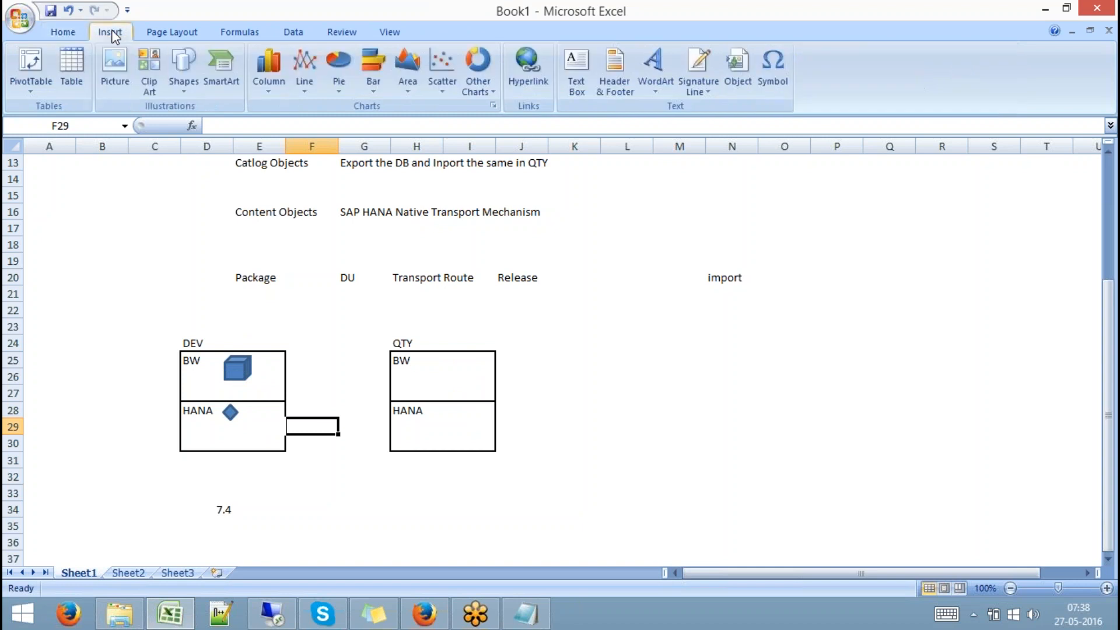
pyautogui.click(184, 82)
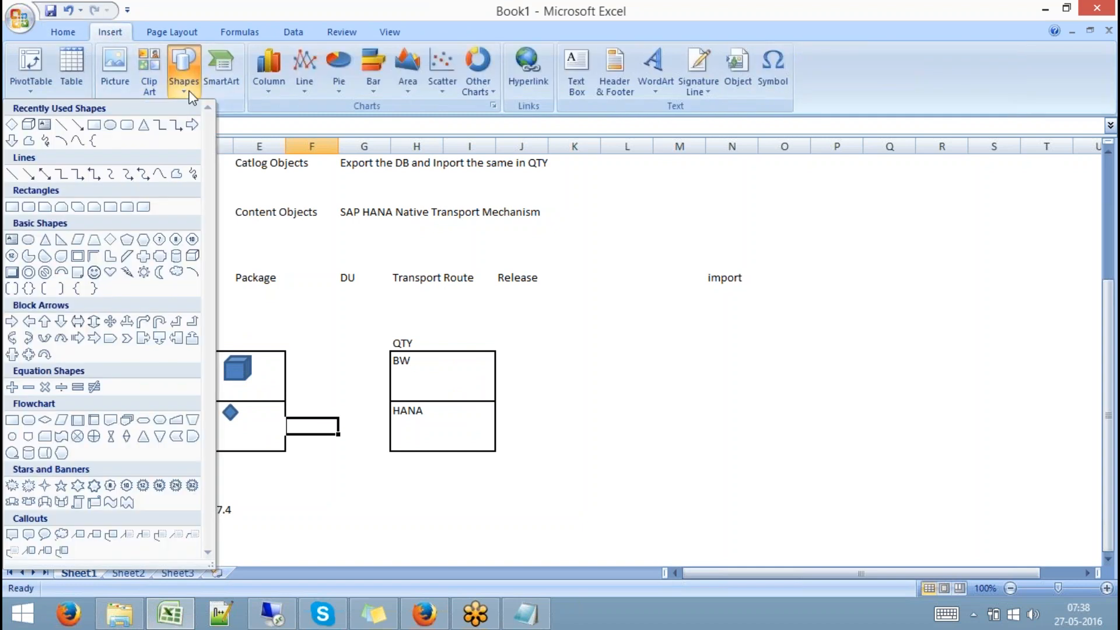
pyautogui.click(142, 208)
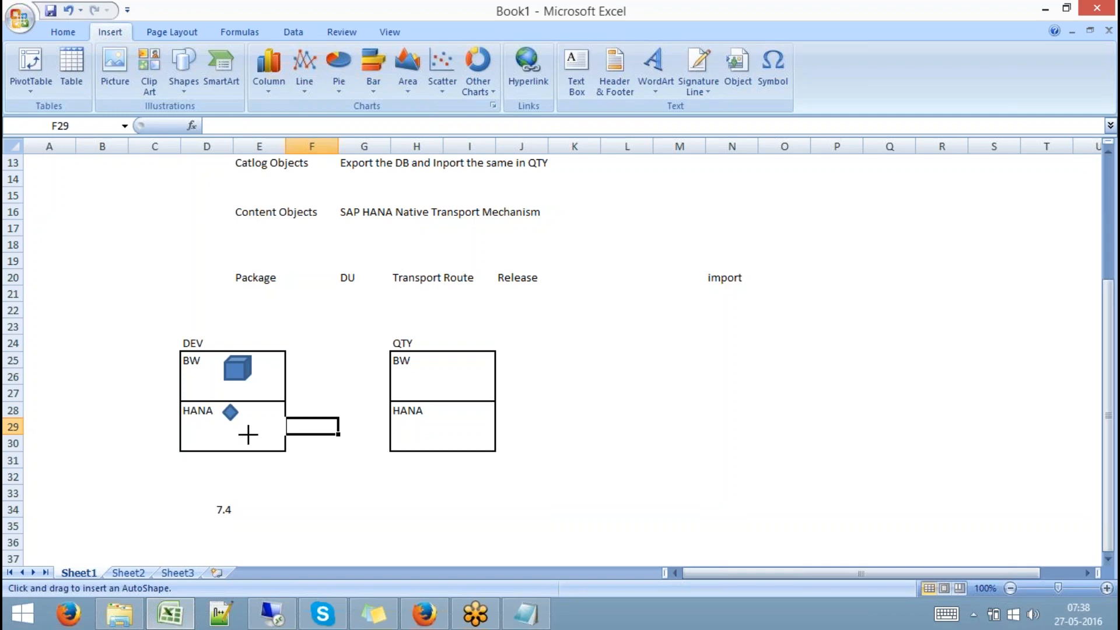
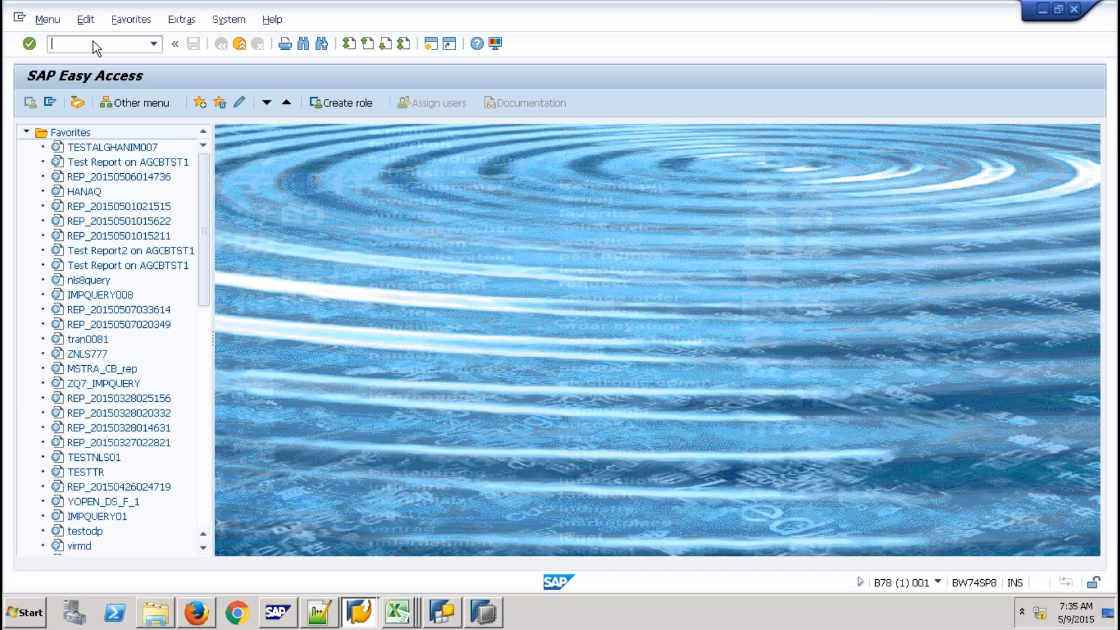
# In RSA1, copy InfoCube CUBE99 from the Z9QBEX favorites as new InfoCube chtrans
pyautogui.write('rsa1')
pyautogui.press('Return')
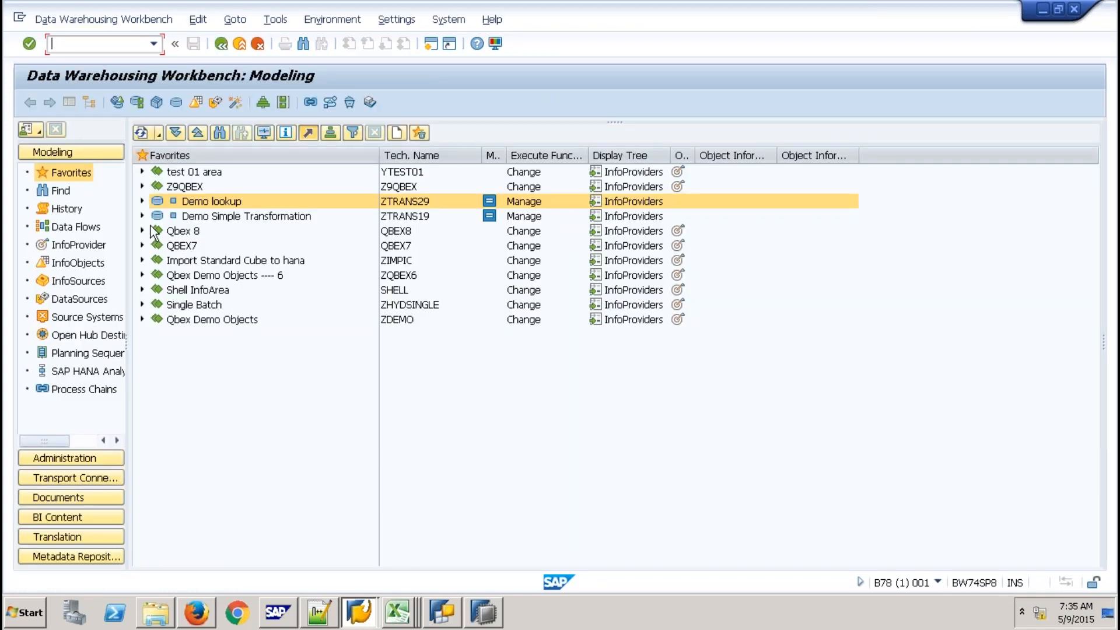
pyautogui.click(142, 187)
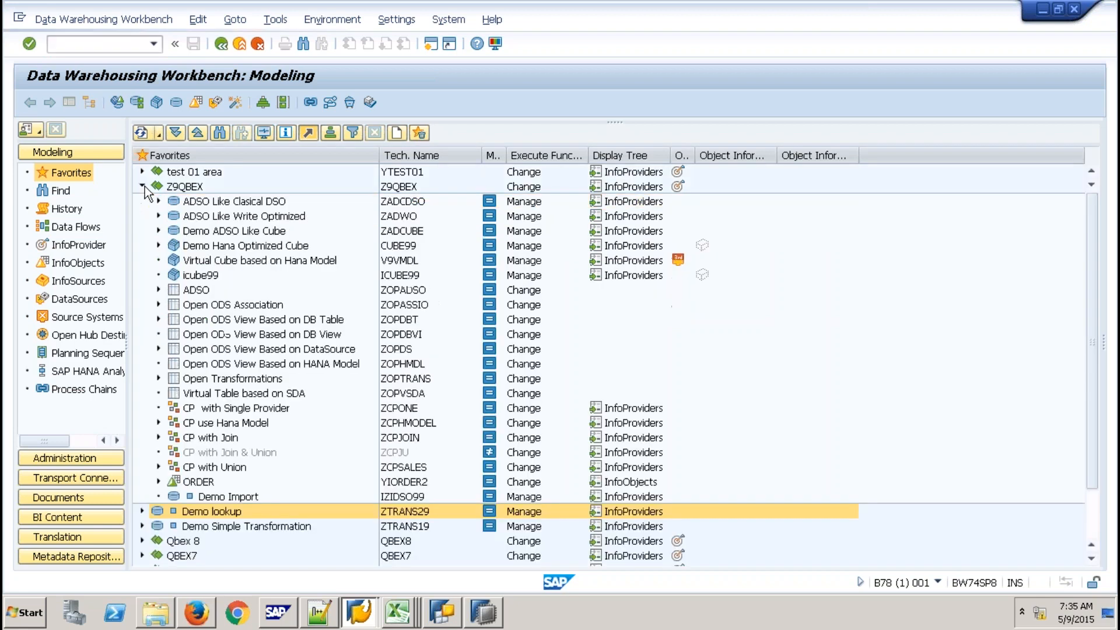
pyautogui.rightClick(401, 245)
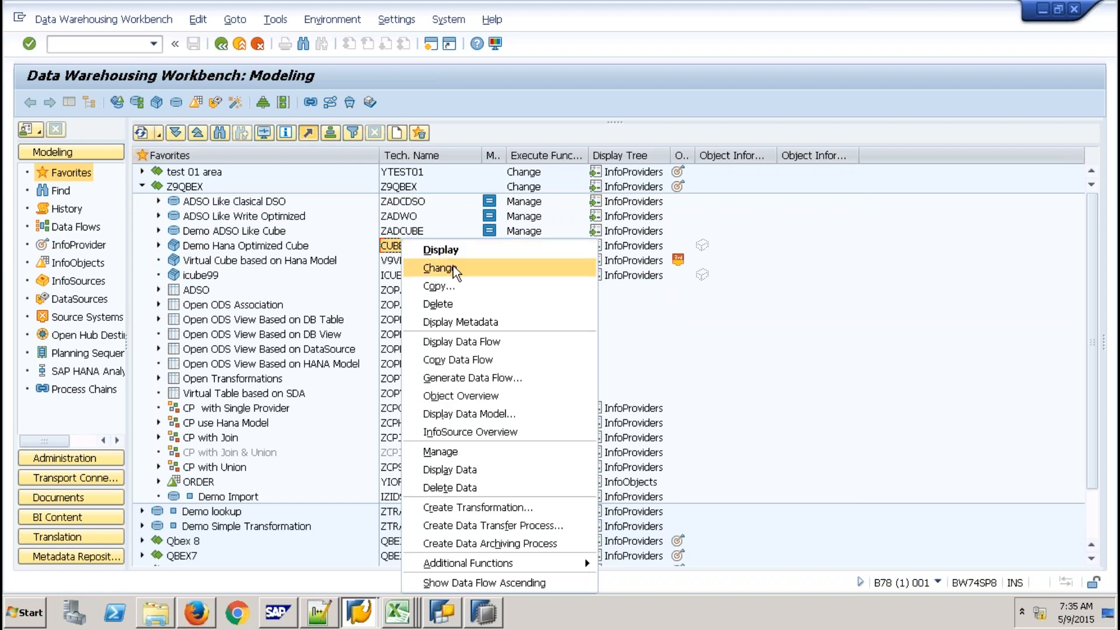
pyautogui.click(451, 286)
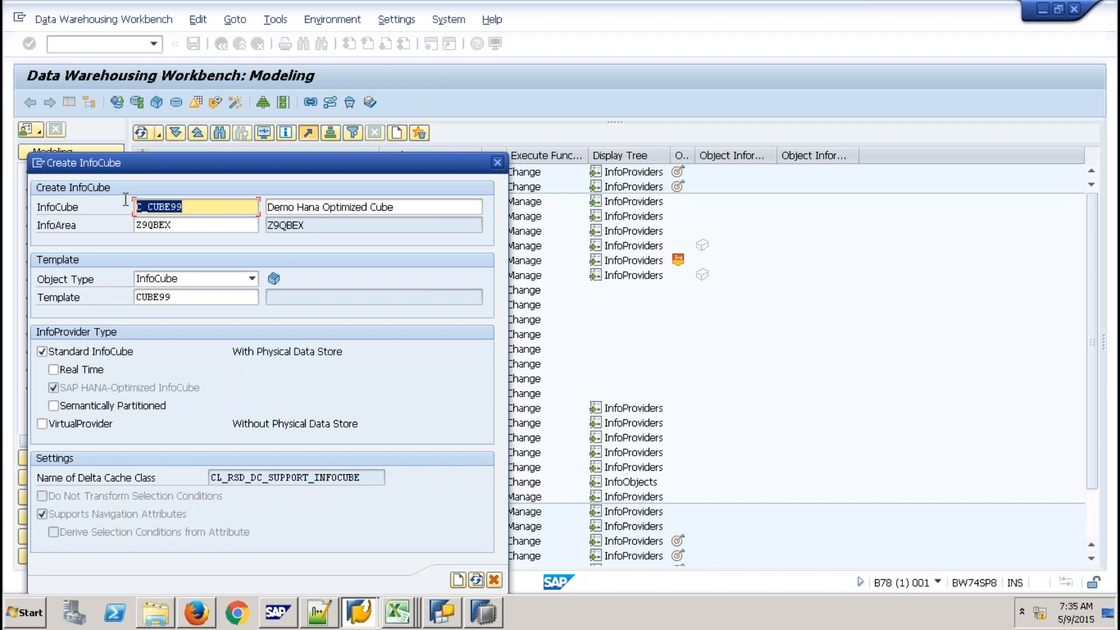
pyautogui.write('c')
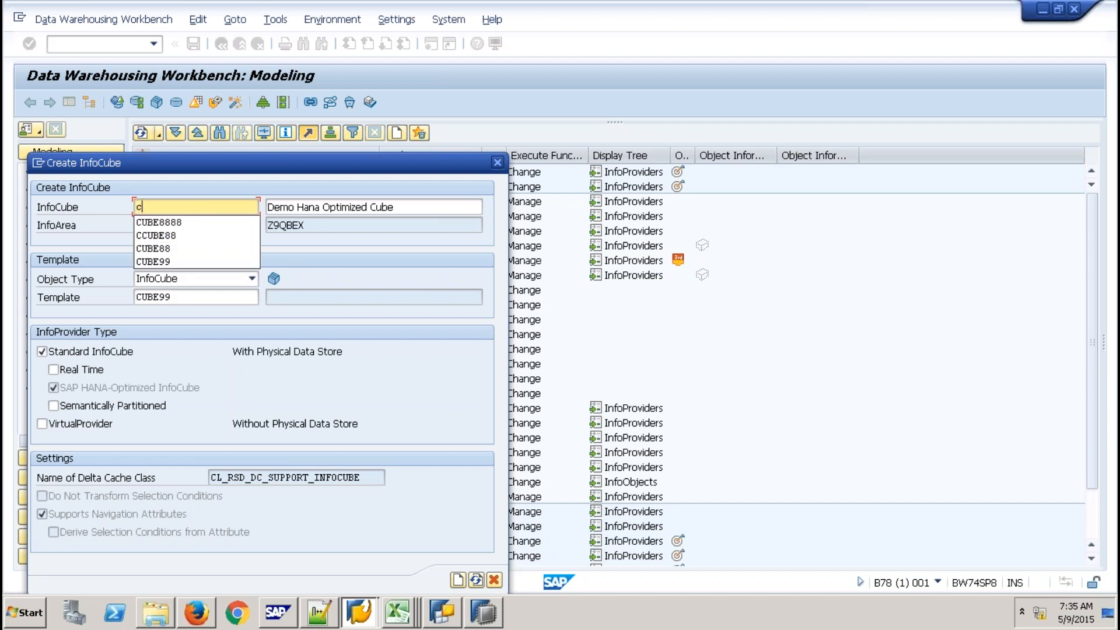
pyautogui.write('htrans')
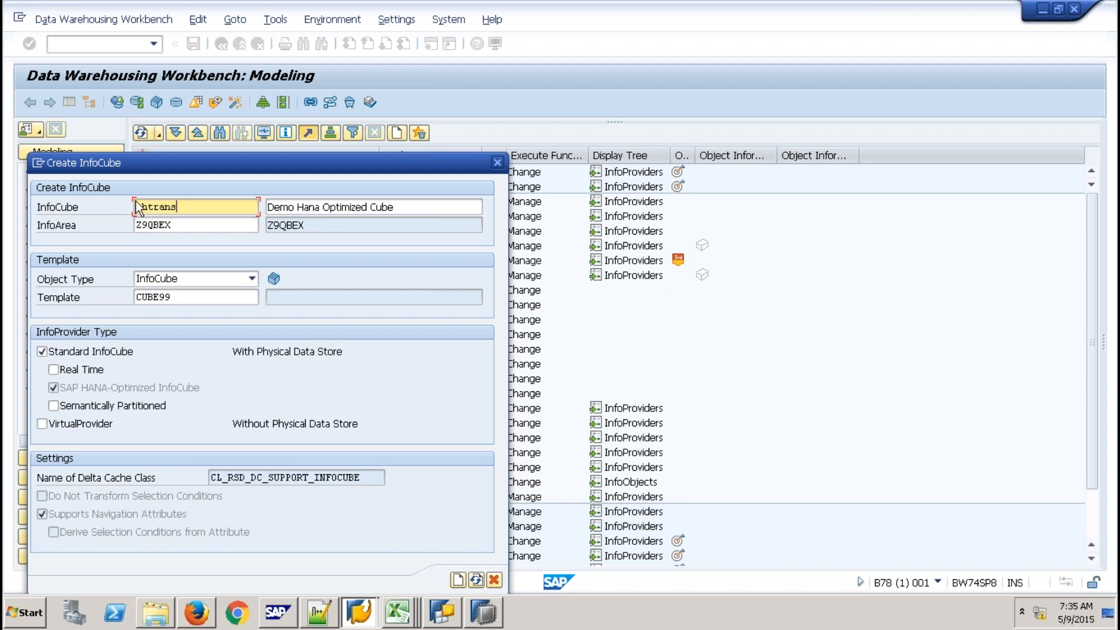
pyautogui.moveTo(191, 206); pyautogui.dragTo(114, 206)
pyautogui.hotkey('ctrl', 'c')
# Create the CHTRANS InfoCube and tick External SAP HANA view in its settings
pyautogui.click(458, 580)
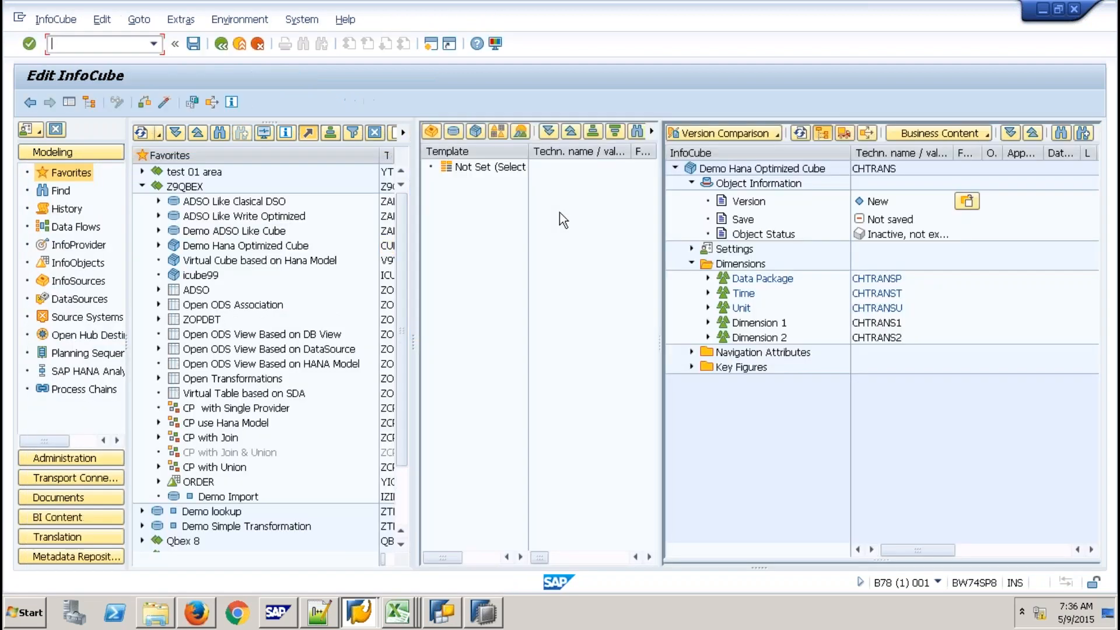
pyautogui.click(692, 249)
pyautogui.click(989, 293)
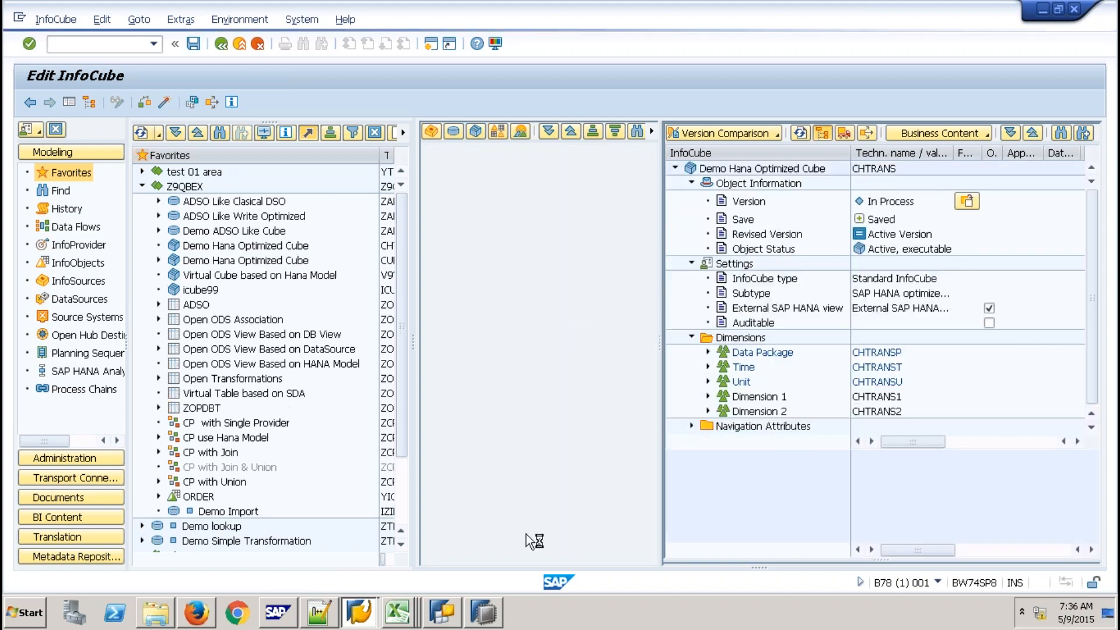
# Remove the package filter from SP9 Content in HANA Studio to show all packages
pyautogui.click(491, 612)
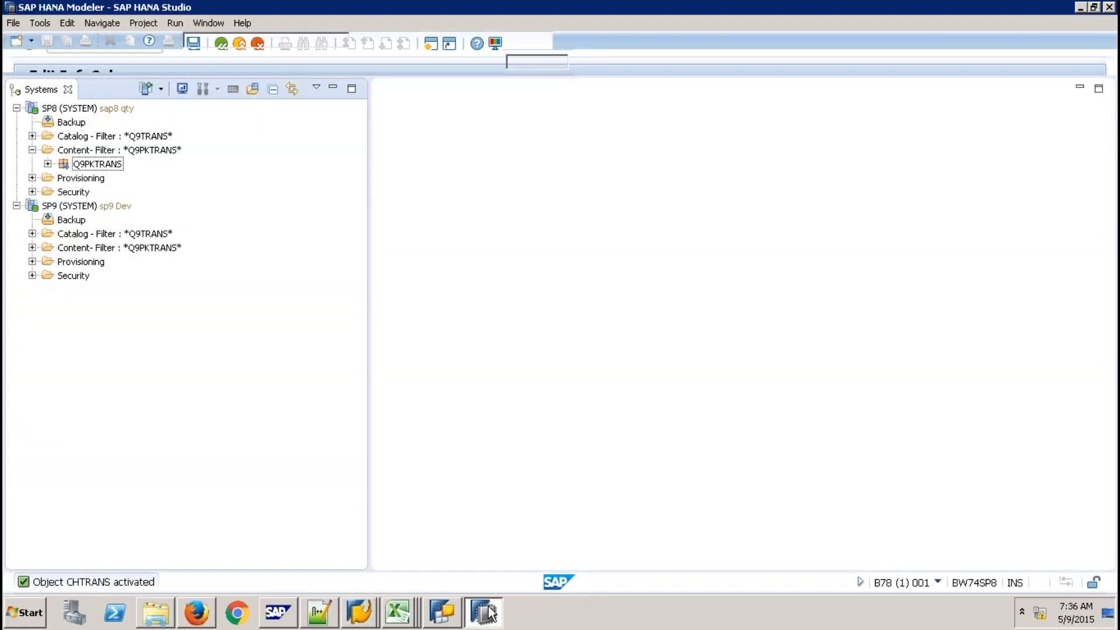
pyautogui.click(114, 208)
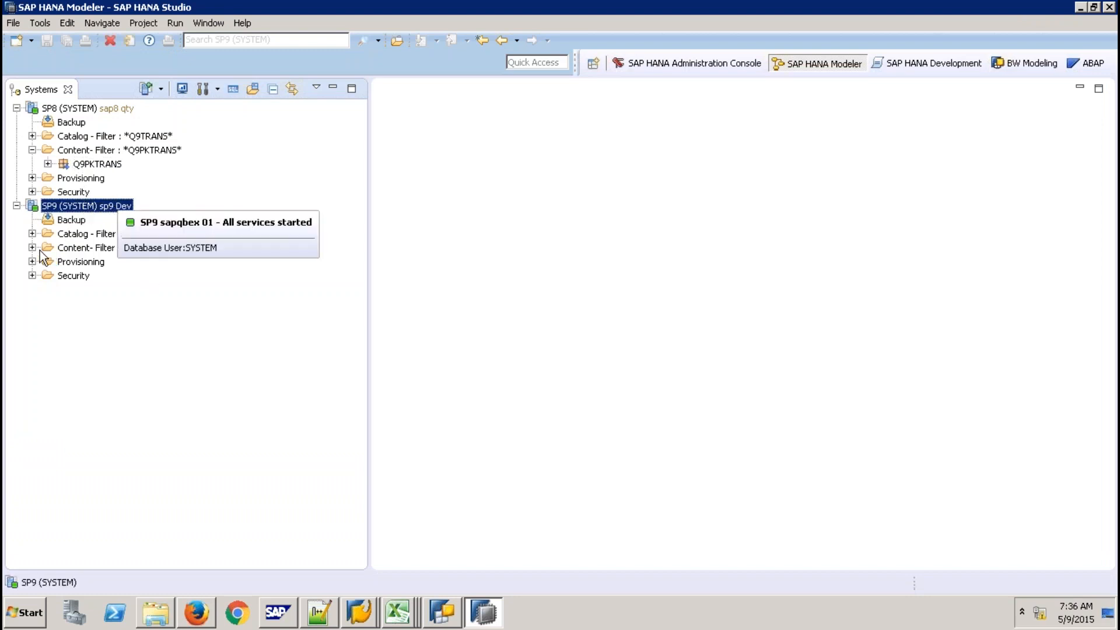
pyautogui.rightClick(84, 251)
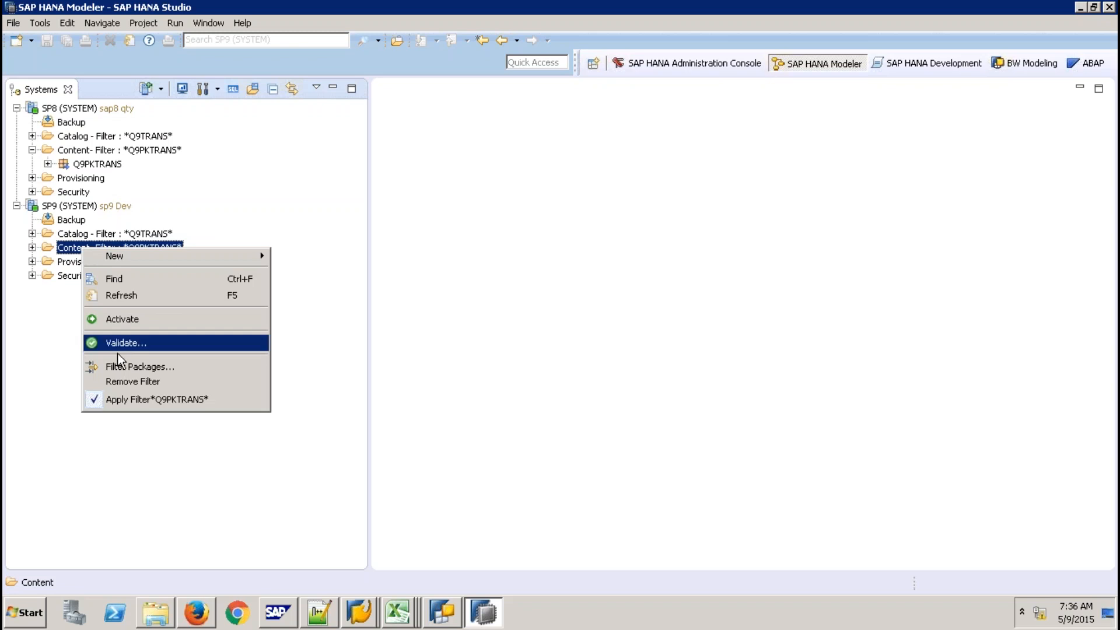
pyautogui.click(116, 400)
pyautogui.click(32, 247)
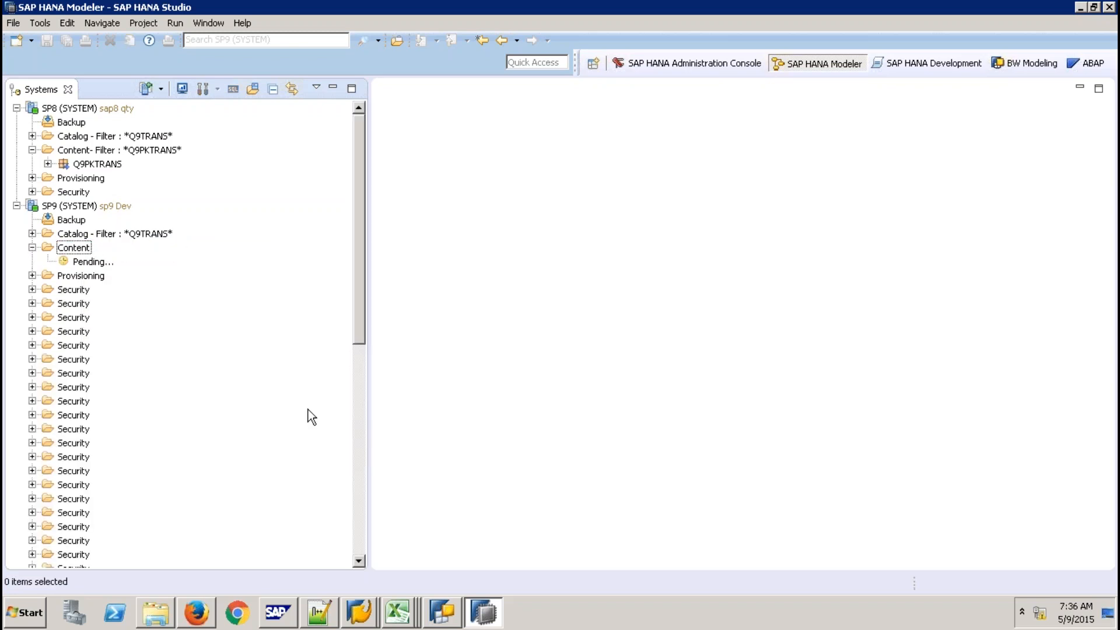
pyautogui.click(360, 512)
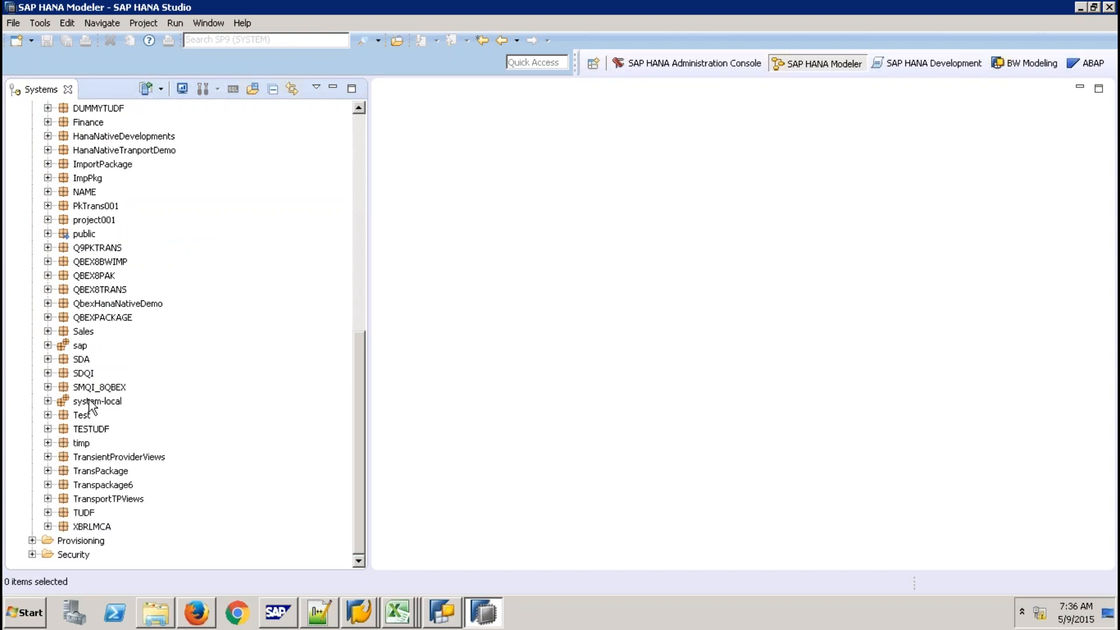
# Expand system-local > bw > bw2hana > Analytic Views and select CHTRANS
pyautogui.click(47, 401)
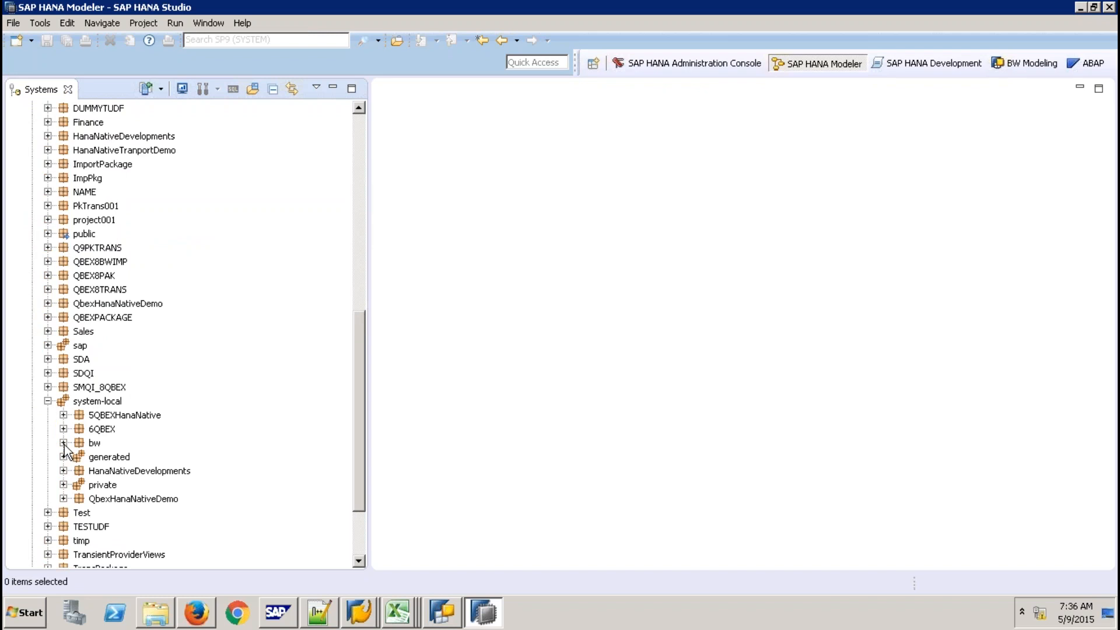
pyautogui.click(63, 443)
pyautogui.click(80, 456)
pyautogui.click(94, 485)
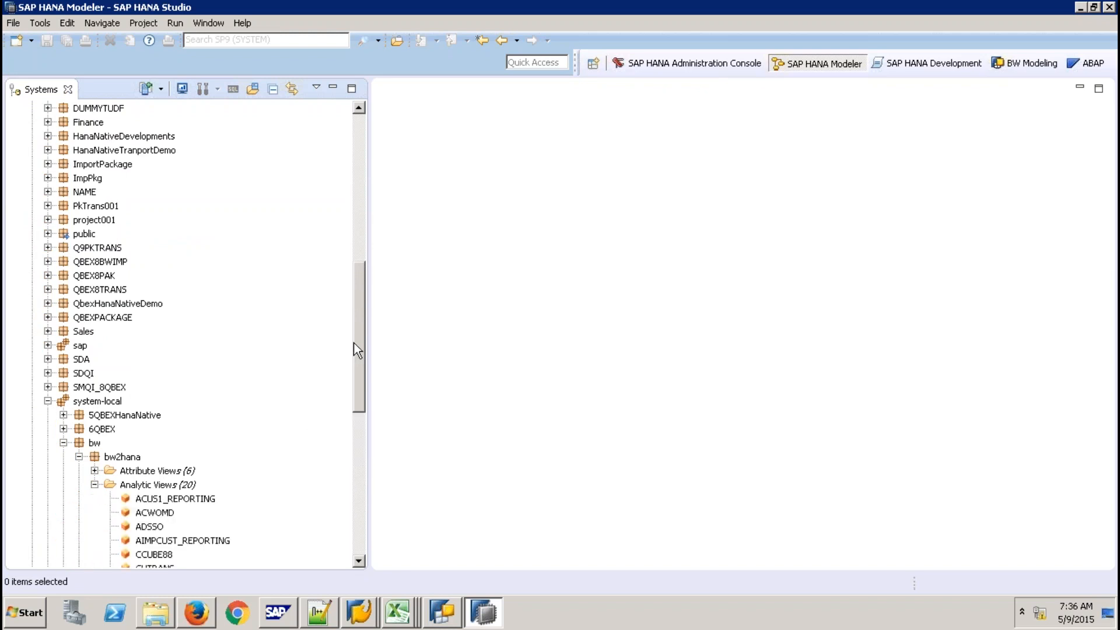
pyautogui.moveTo(357, 341); pyautogui.dragTo(358, 418)
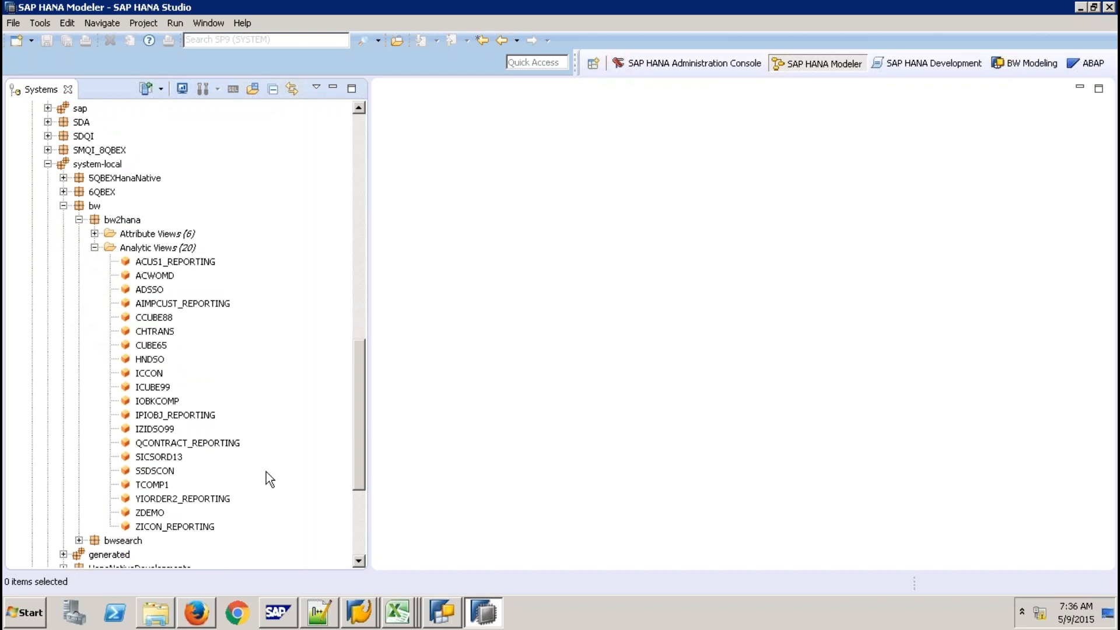
pyautogui.click(160, 333)
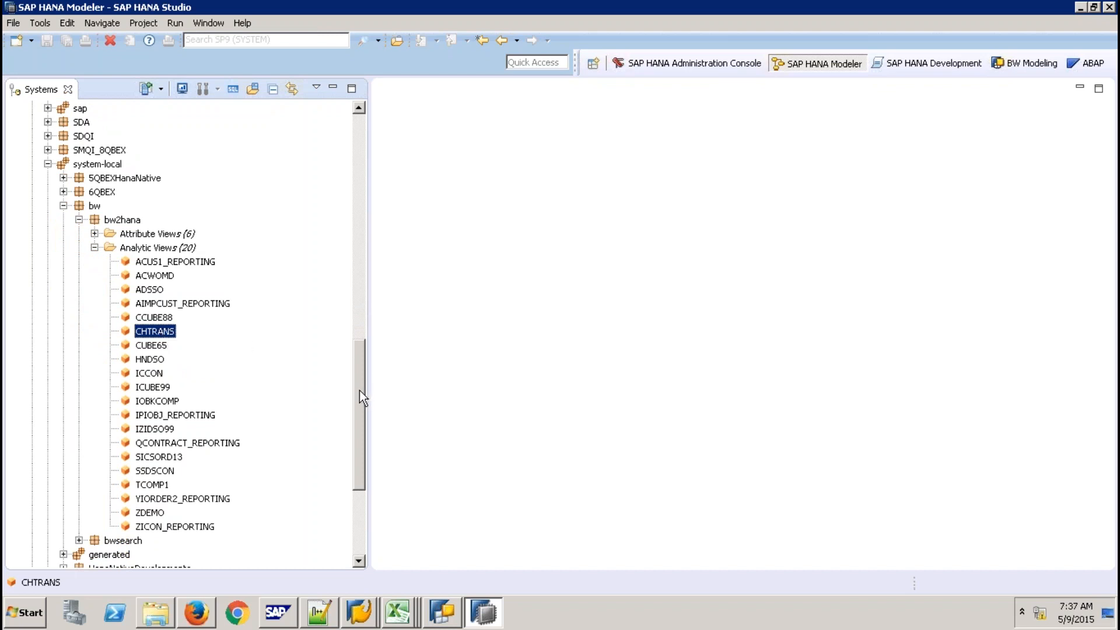
# Start a new calculation view in package Q9PKTRANS, then cancel it
pyautogui.moveTo(359, 388); pyautogui.dragTo(348, 298)
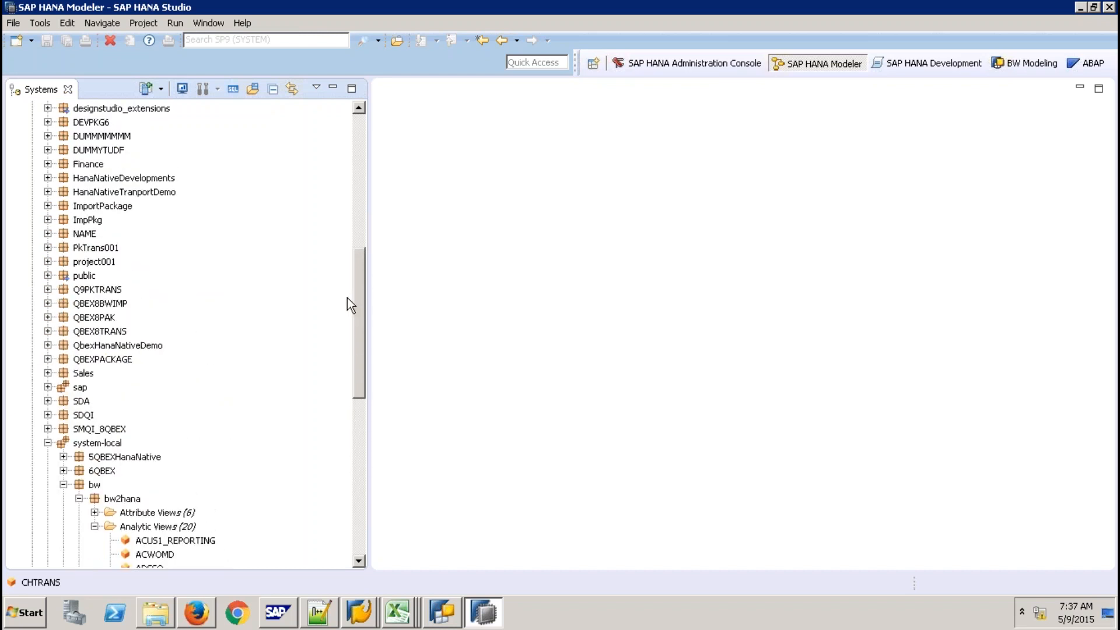
pyautogui.rightClick(98, 289)
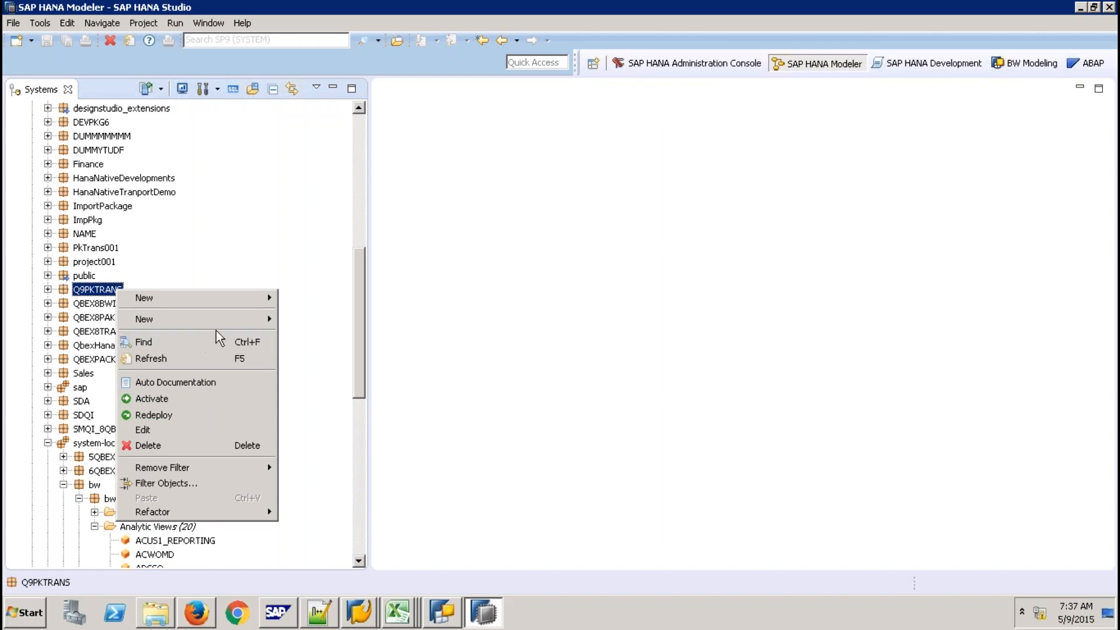
pyautogui.moveTo(225, 324)
pyautogui.click(322, 373)
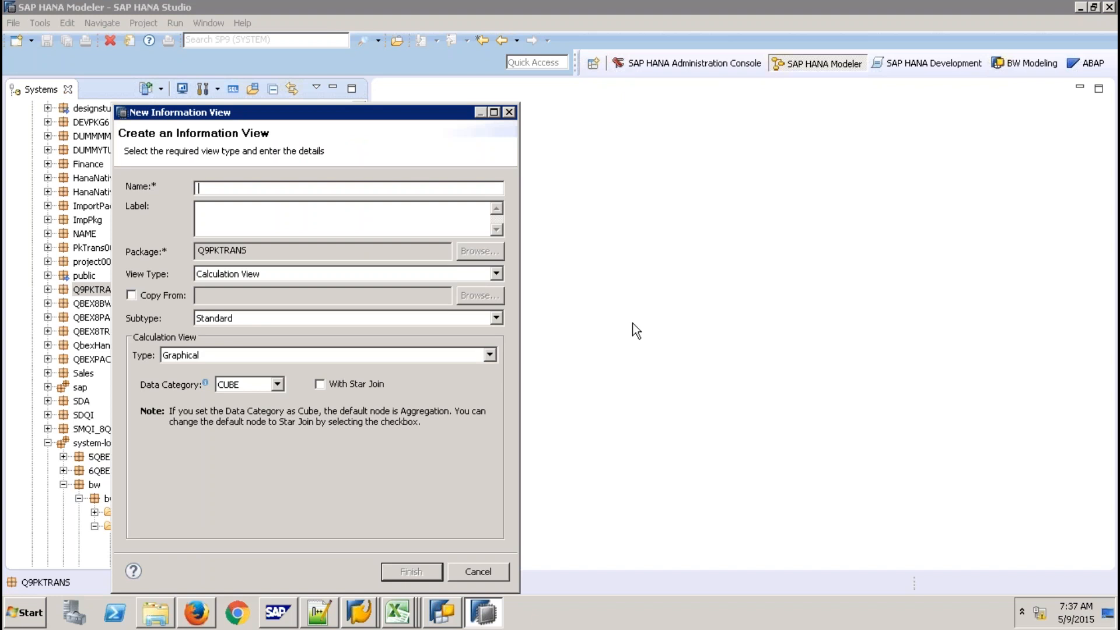
pyautogui.click(492, 571)
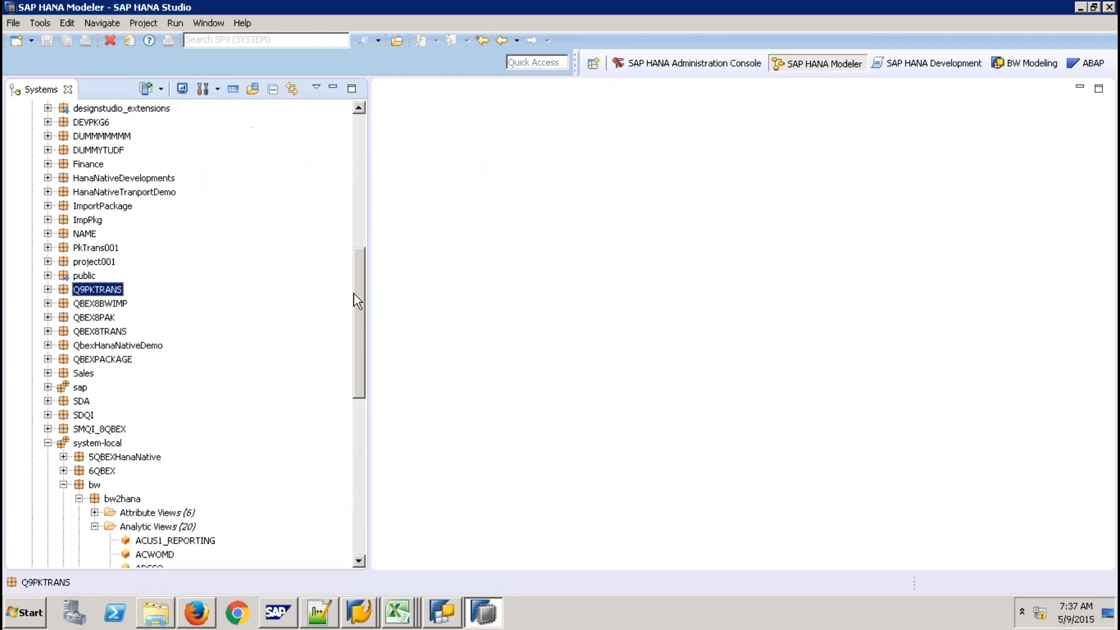
pyautogui.click(362, 125)
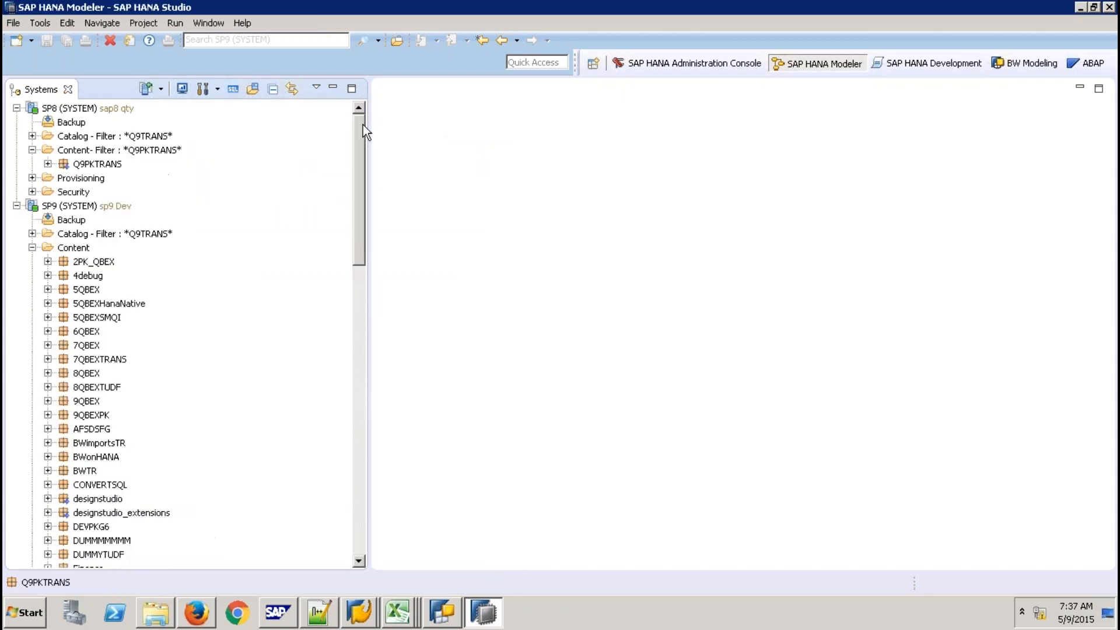
# Create a new package Q9ABAP under SP9 Content
pyautogui.rightClick(82, 251)
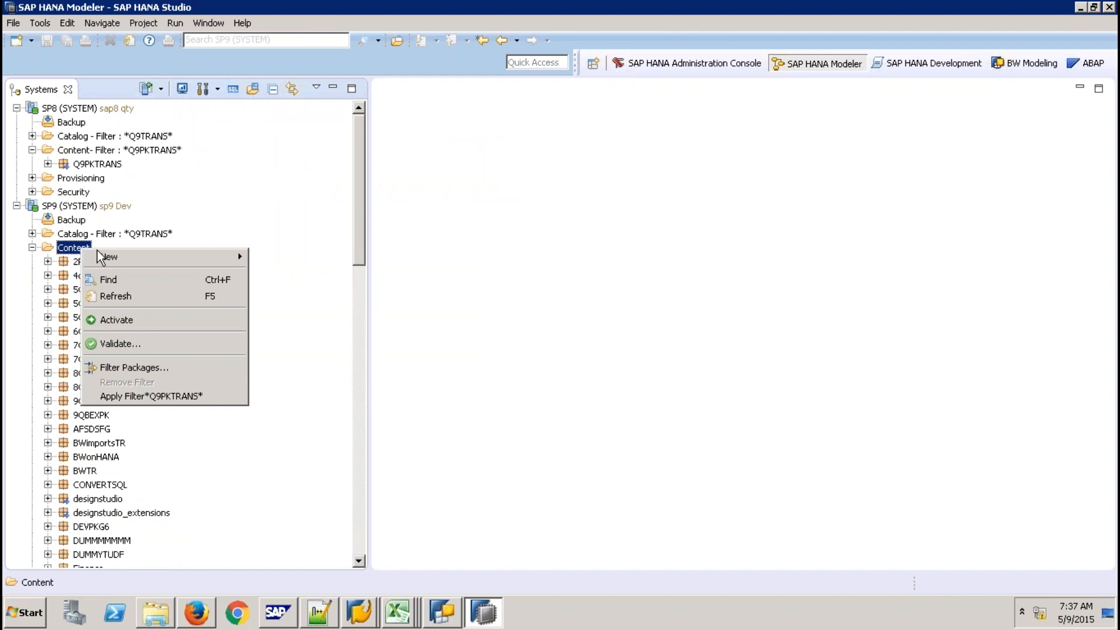
pyautogui.moveTo(146, 260)
pyautogui.click(295, 259)
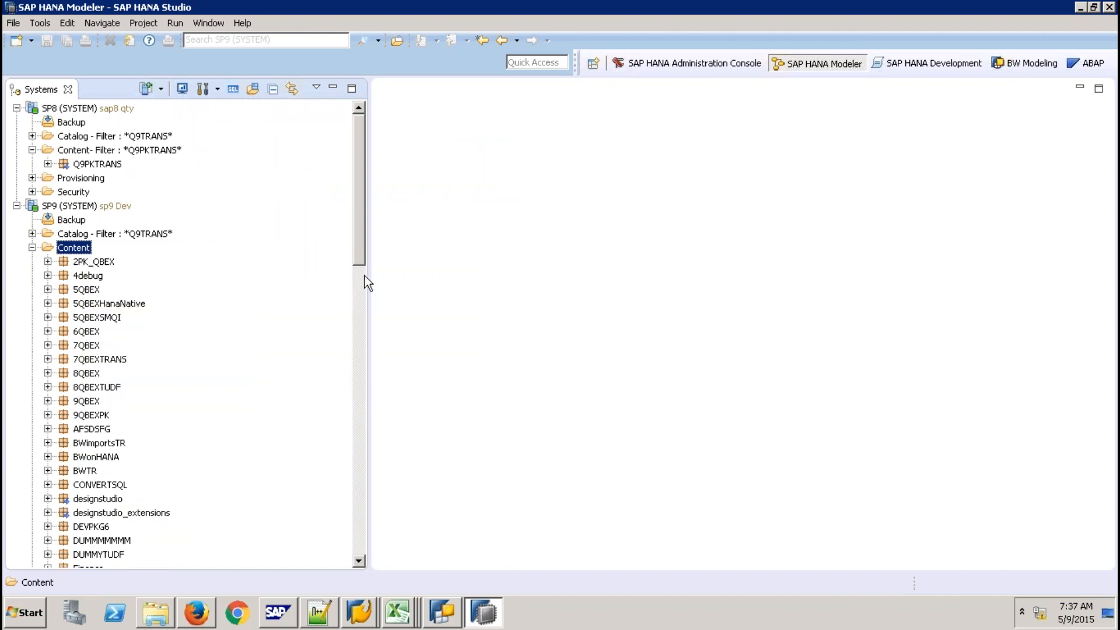
pyautogui.write('Q9ABAP')
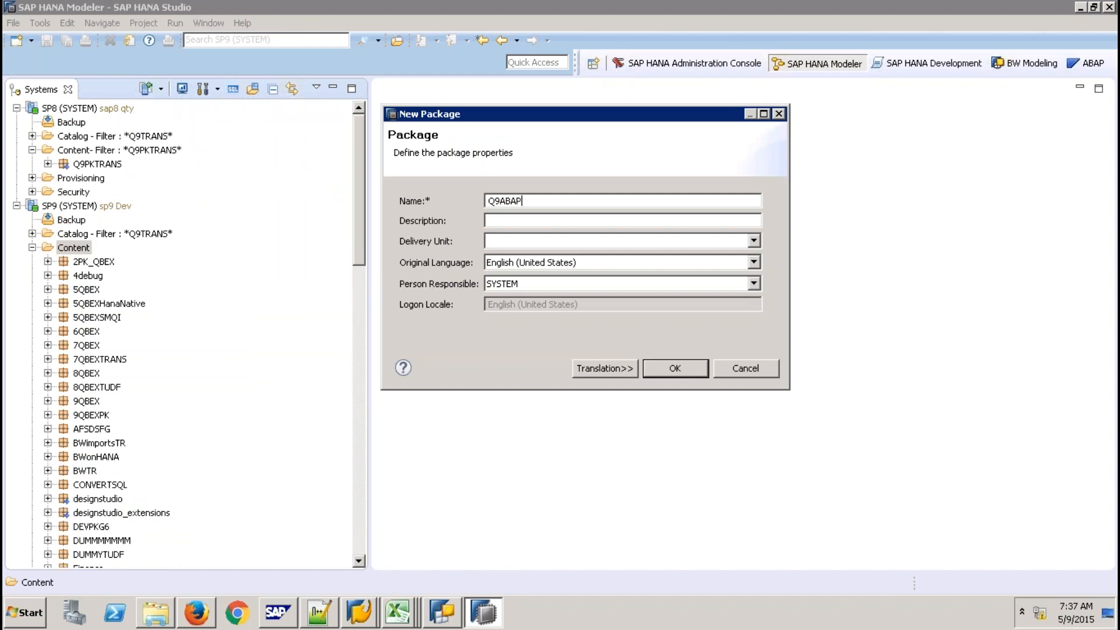
pyautogui.click(490, 220)
pyautogui.click(652, 369)
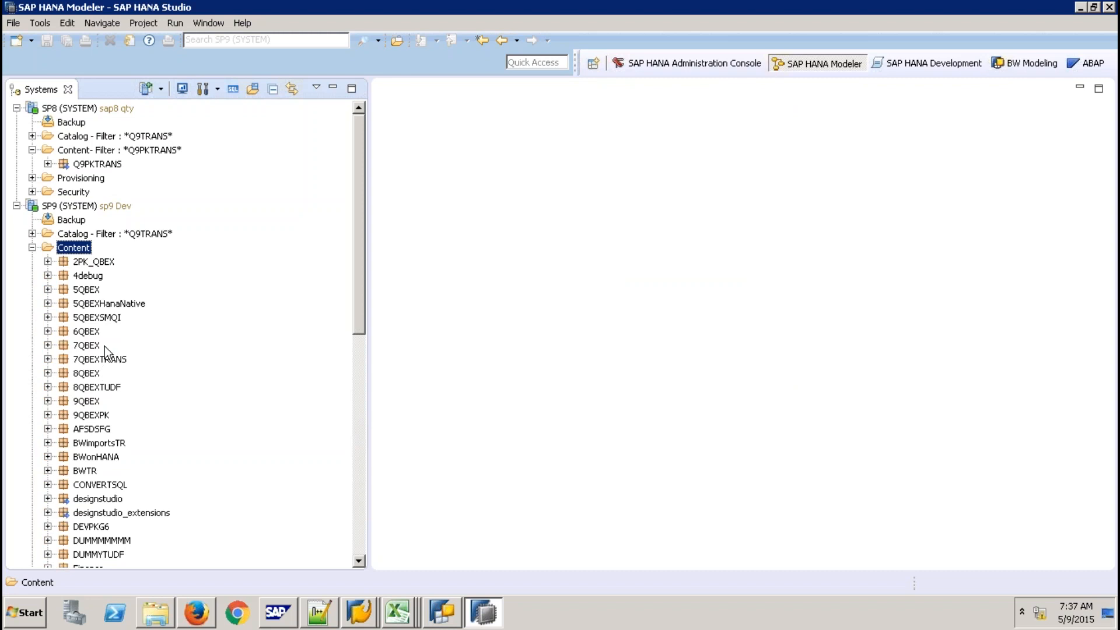
pyautogui.click(359, 488)
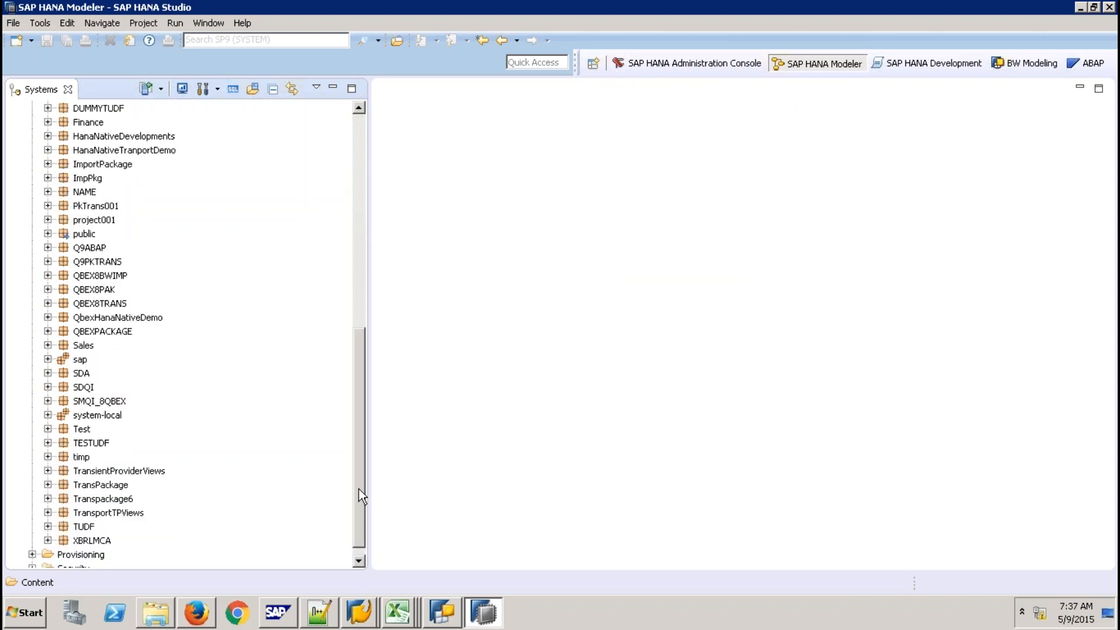
# Create graphical CUBE calculation view ZCV_ZCHTRANS in Q9ABAP and select its Aggregation node
pyautogui.rightClick(95, 250)
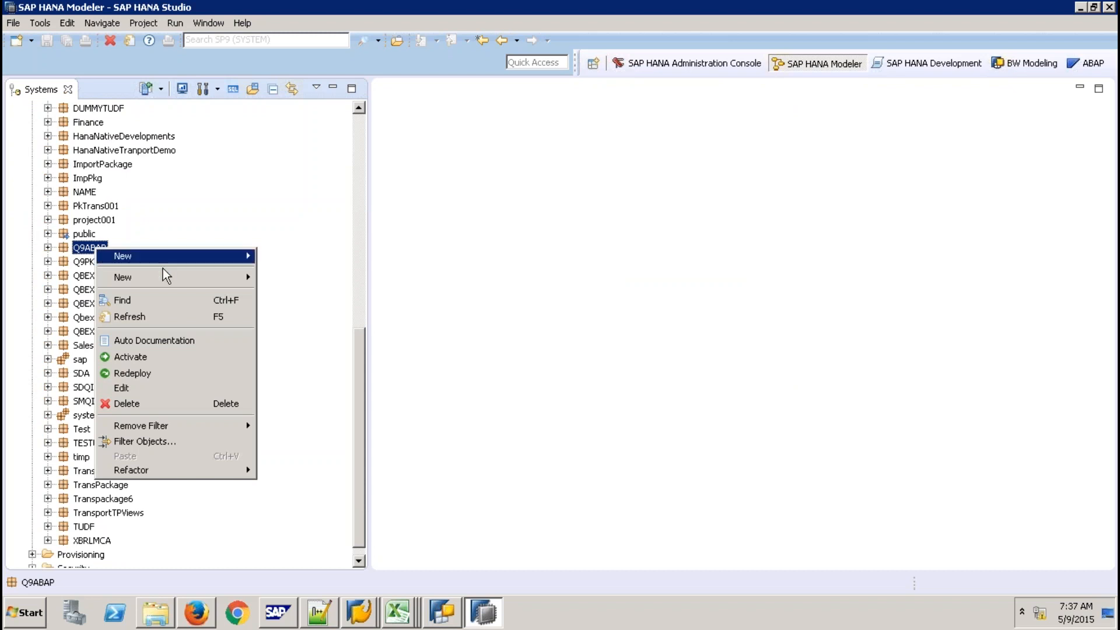
pyautogui.moveTo(196, 275)
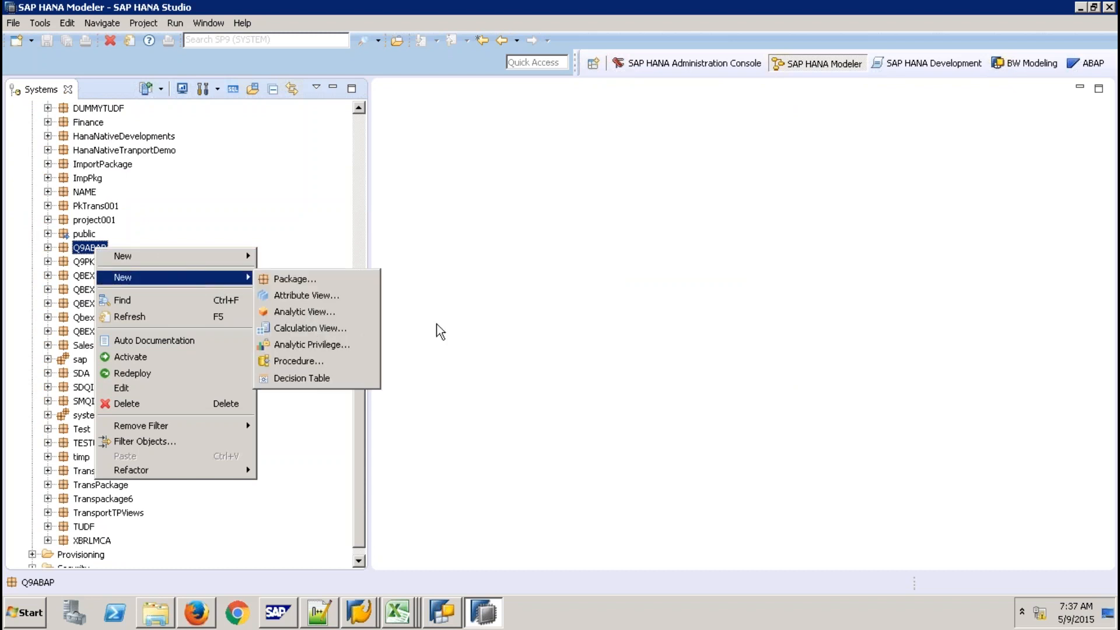
pyautogui.click(348, 330)
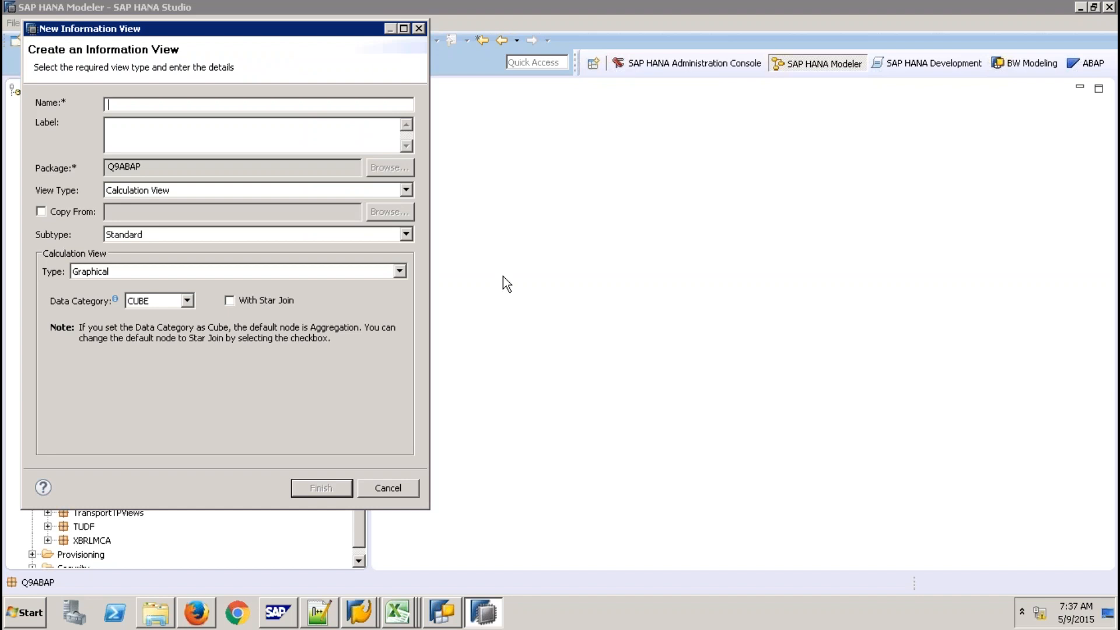
pyautogui.write('ZCV_ZCHTRANS')
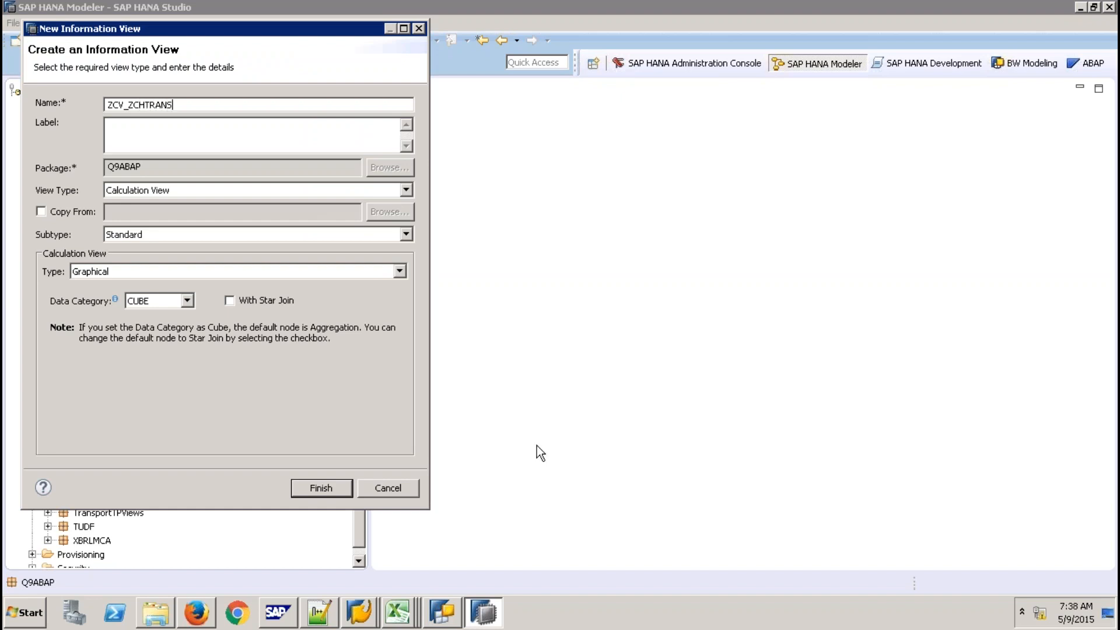
pyautogui.click(324, 489)
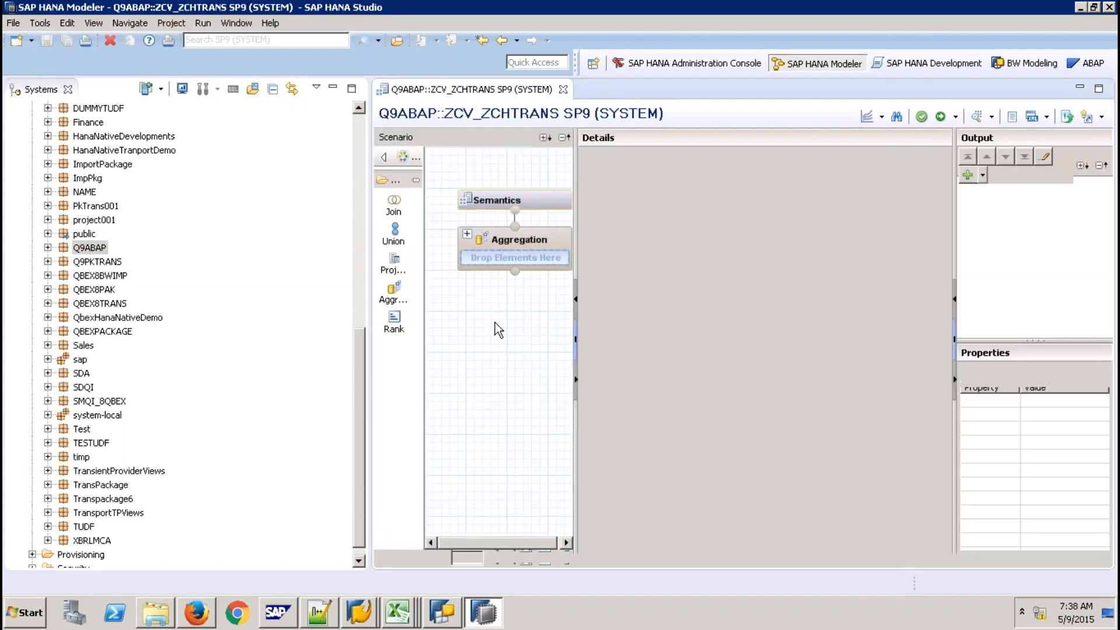
pyautogui.click(512, 258)
# Add the CHTRANS view from system-local.bw.bw2hana as the Aggregation node's source
pyautogui.rightClick(685, 256)
pyautogui.click(705, 264)
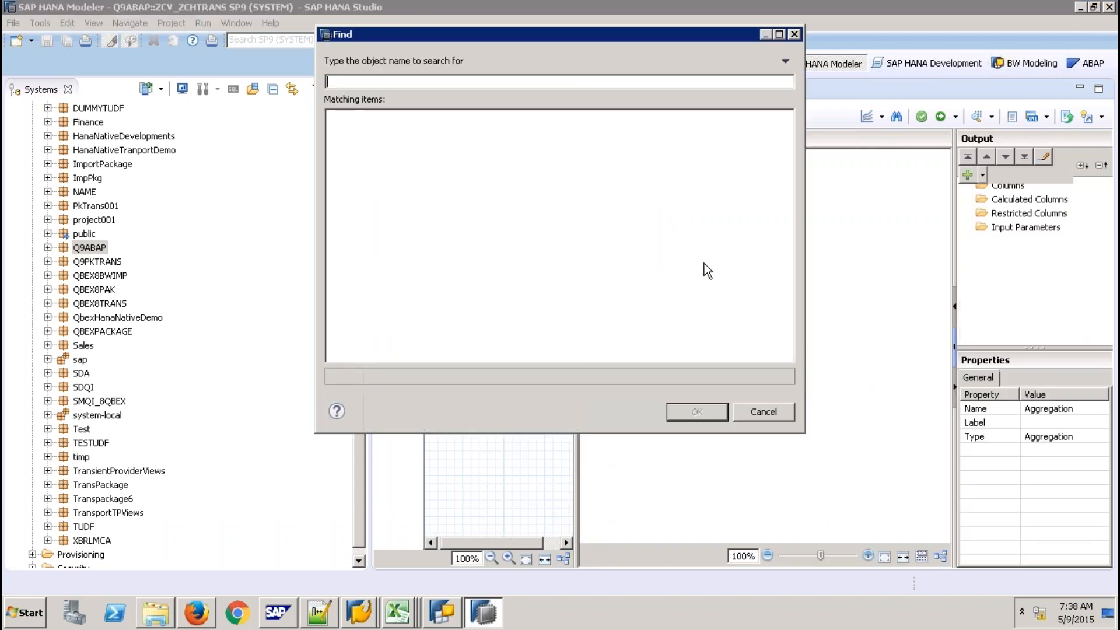
pyautogui.write('ZCHTRANS')
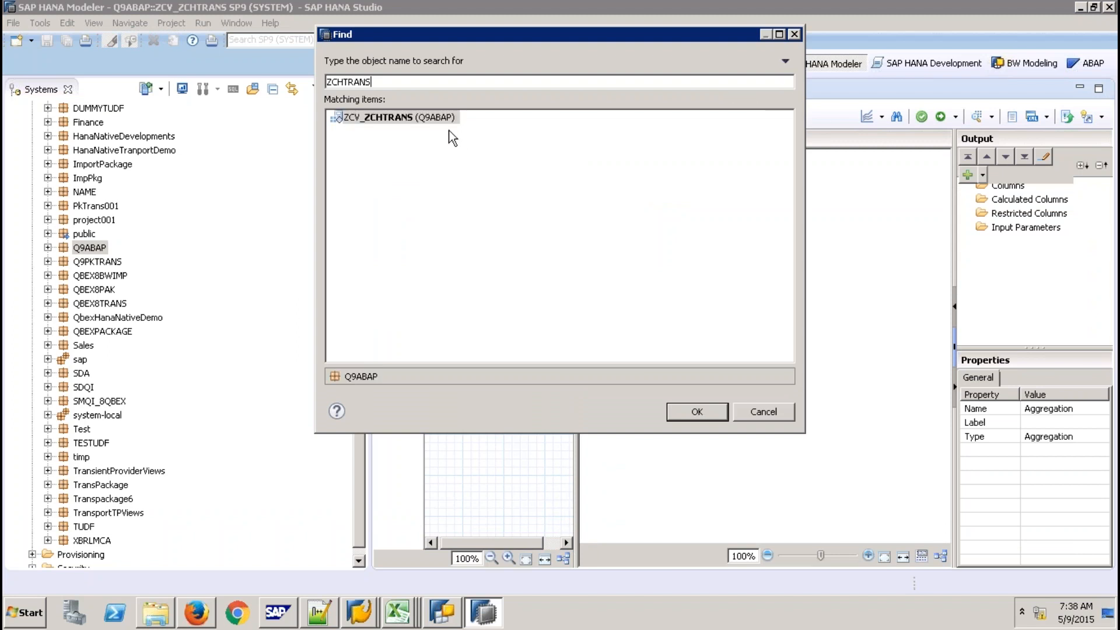
pyautogui.press('BackSpace')
pyautogui.press('BackSpace')
pyautogui.press('BackSpace')
pyautogui.press('BackSpace')
pyautogui.press('BackSpace')
pyautogui.press('BackSpace')
pyautogui.press('BackSpace')
pyautogui.press('BackSpace')
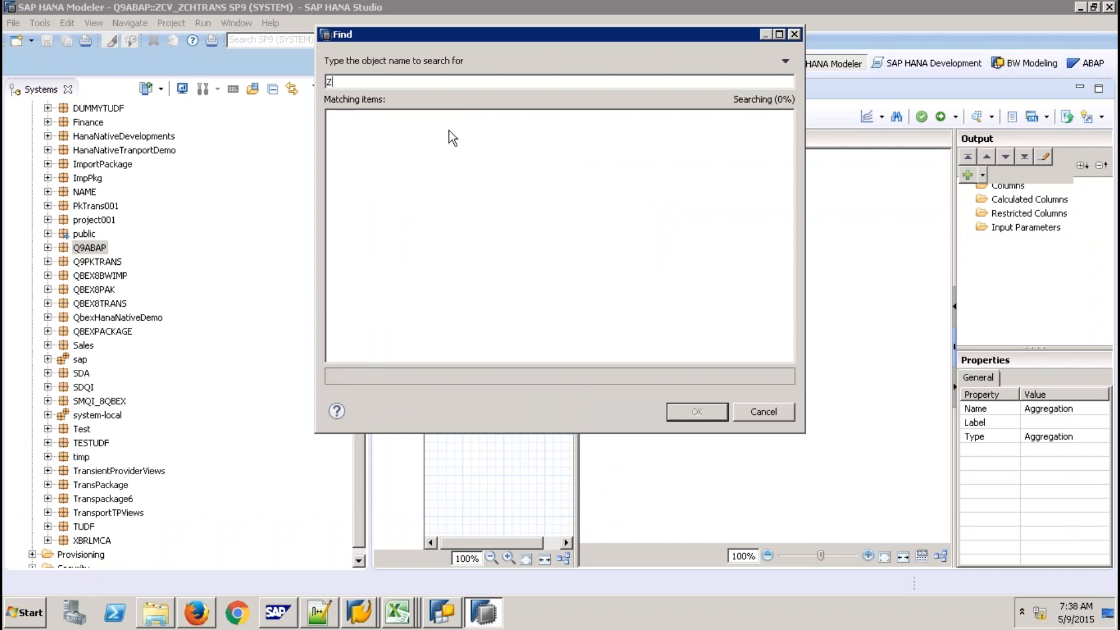
pyautogui.write('CHTRANS')
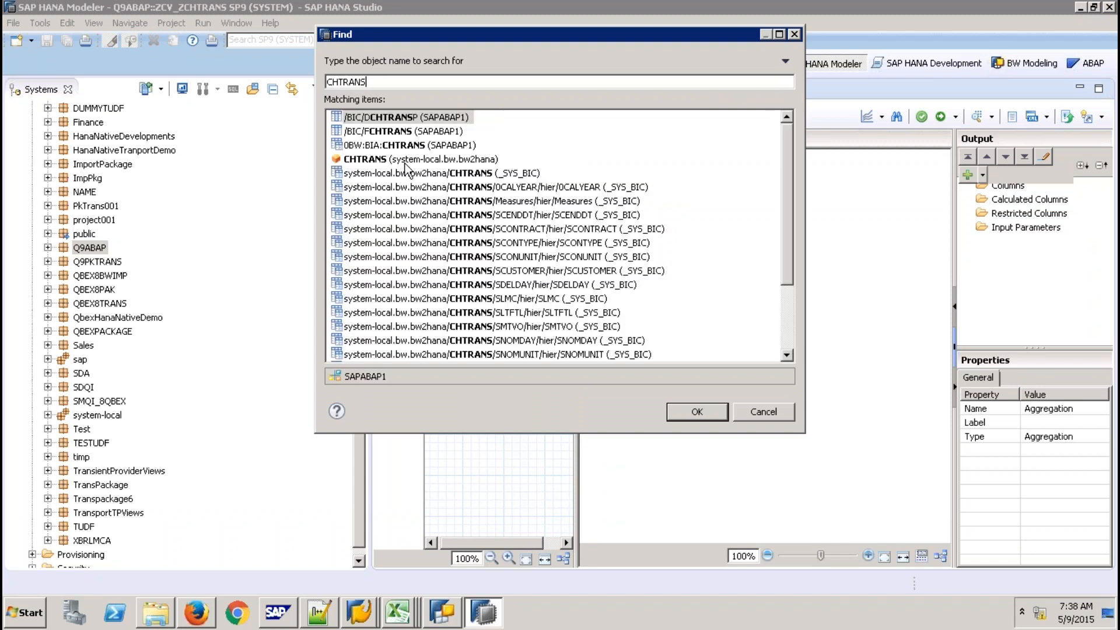
pyautogui.click(405, 162)
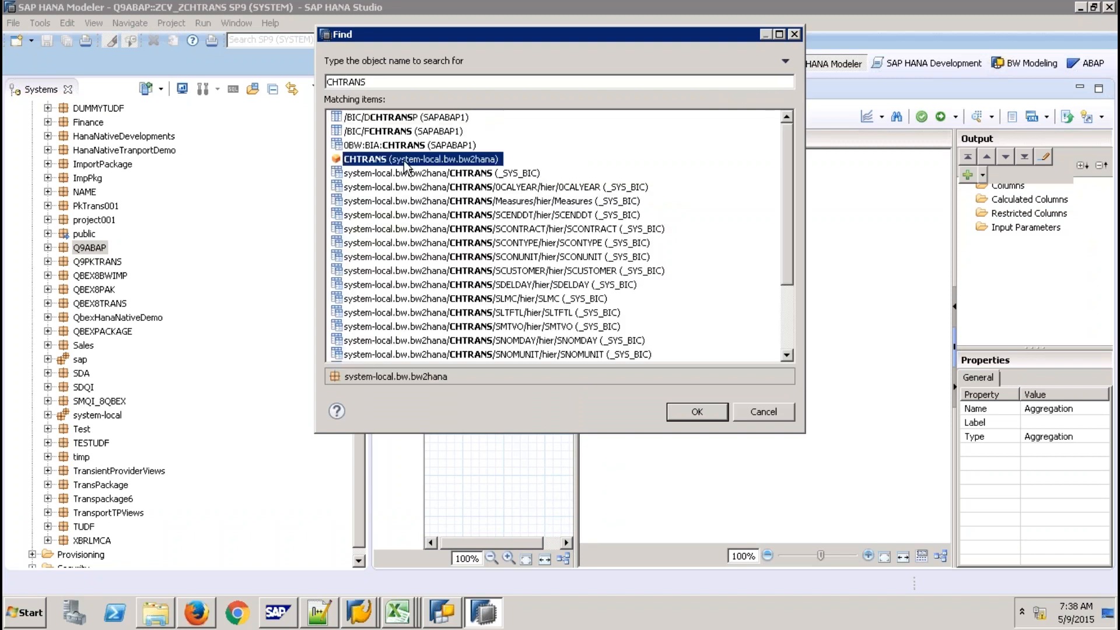
pyautogui.click(696, 412)
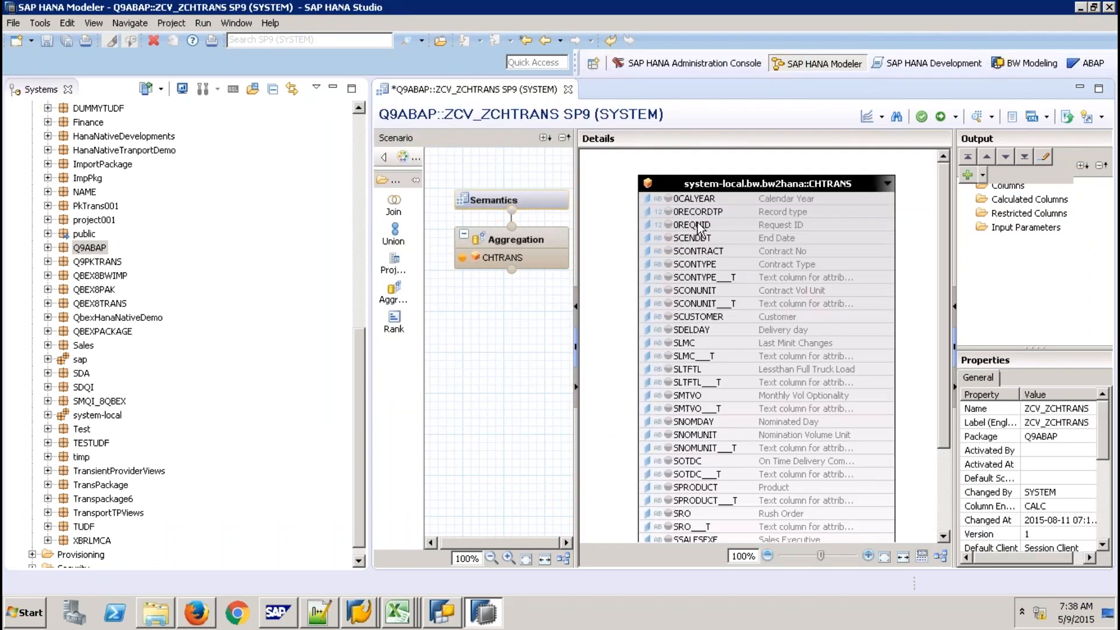
pyautogui.click(944, 496)
# Add all CHTRANS columns to the Aggregation output
pyautogui.keyDown('shift'); pyautogui.click(806, 516); pyautogui.keyUp('shift')
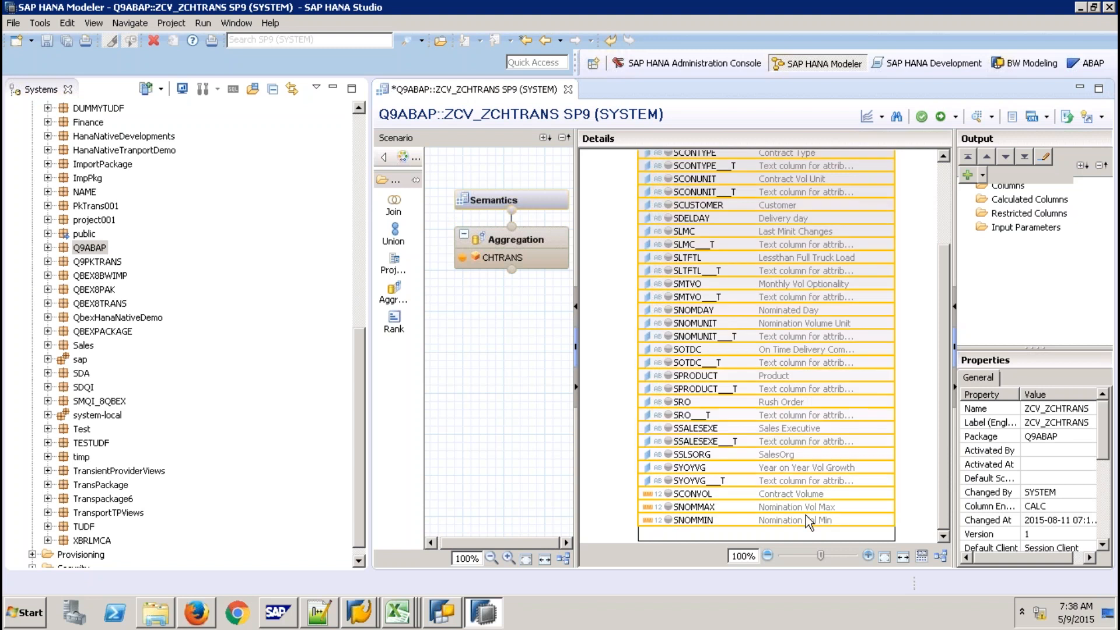
pyautogui.rightClick(806, 516)
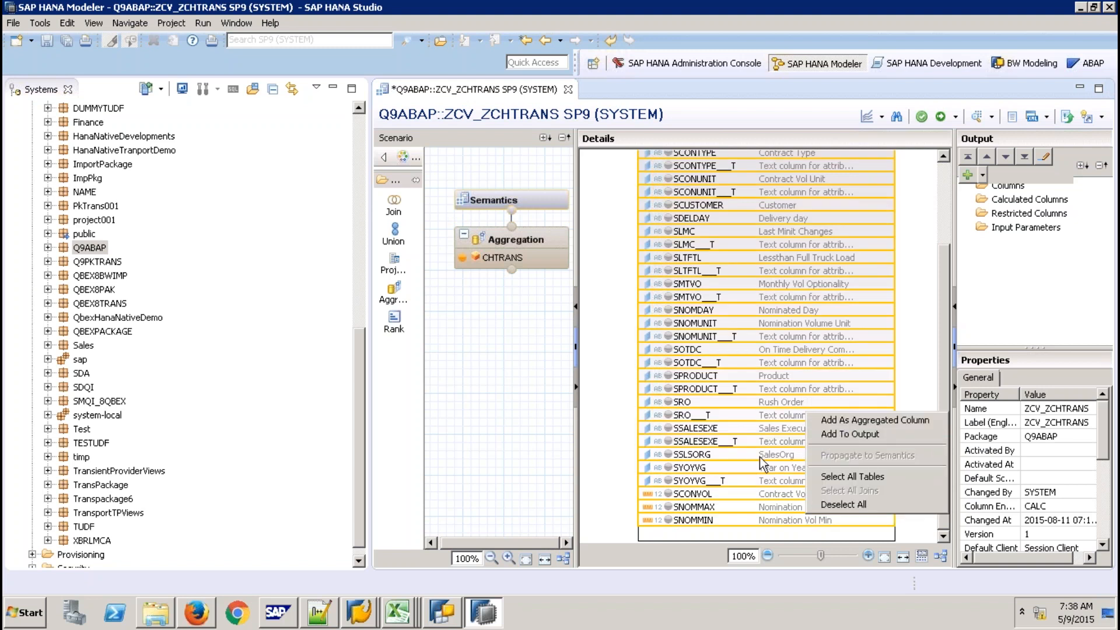
pyautogui.click(726, 483)
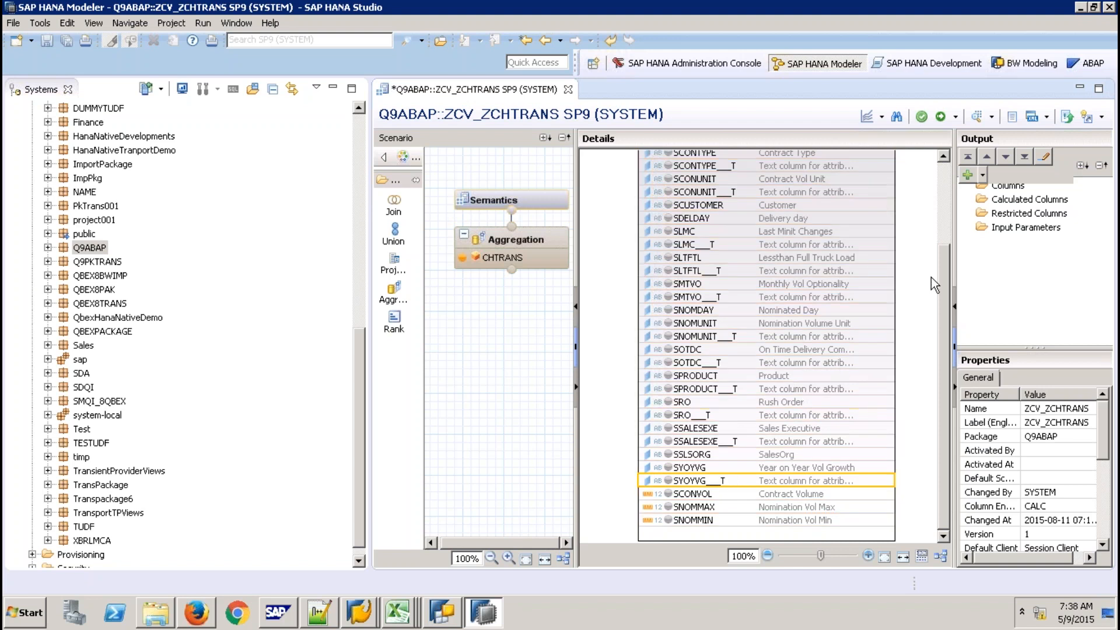
pyautogui.click(944, 206)
pyautogui.keyDown('shift'); pyautogui.click(842, 196); pyautogui.keyUp('shift')
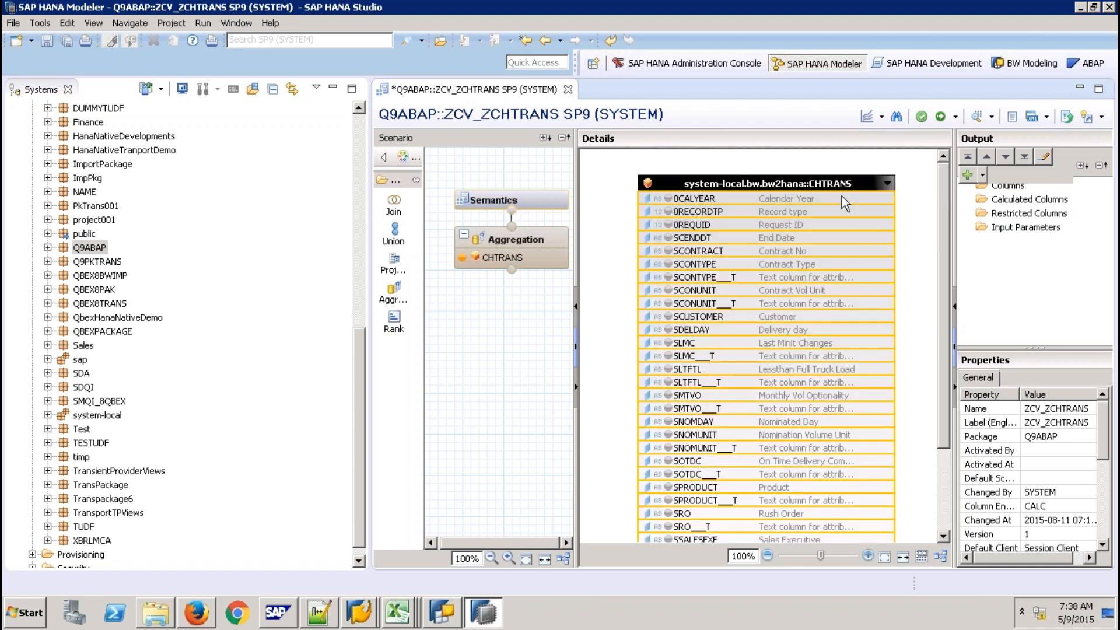
pyautogui.rightClick(841, 196)
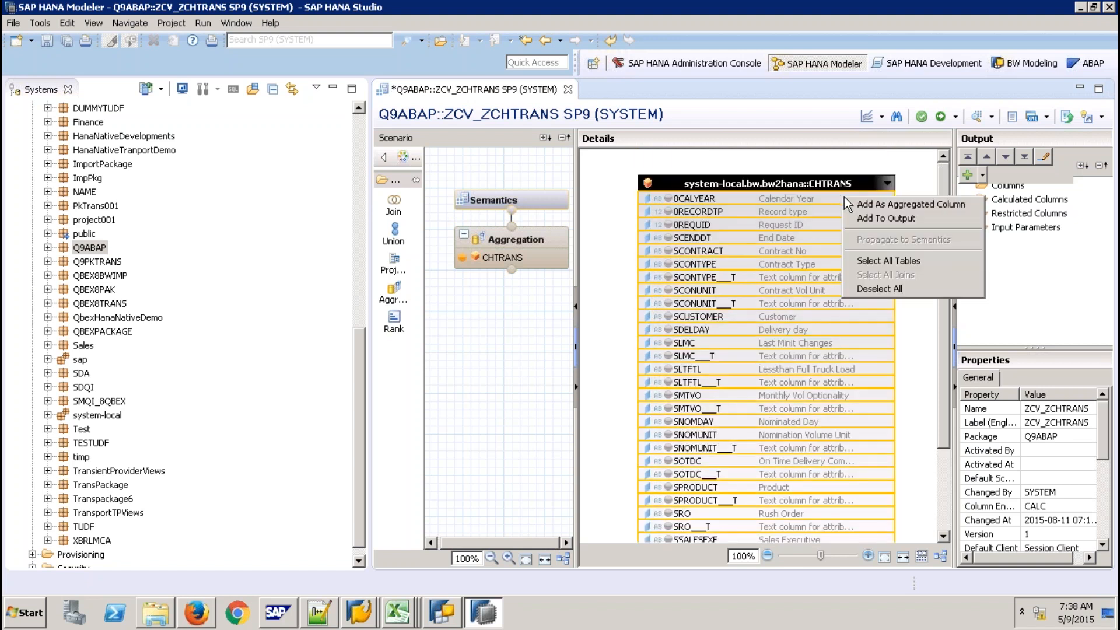
pyautogui.click(897, 214)
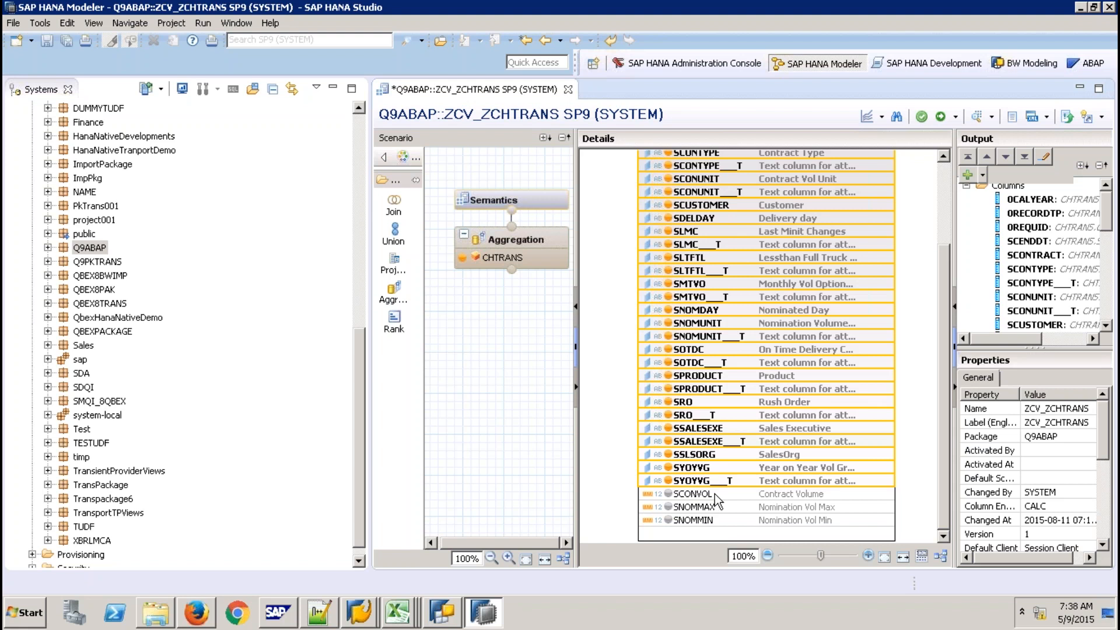
# Add SCONVOL, SNOMMAX and SNOMMIN as aggregated columns, then review the Semantics node
pyautogui.click(716, 494)
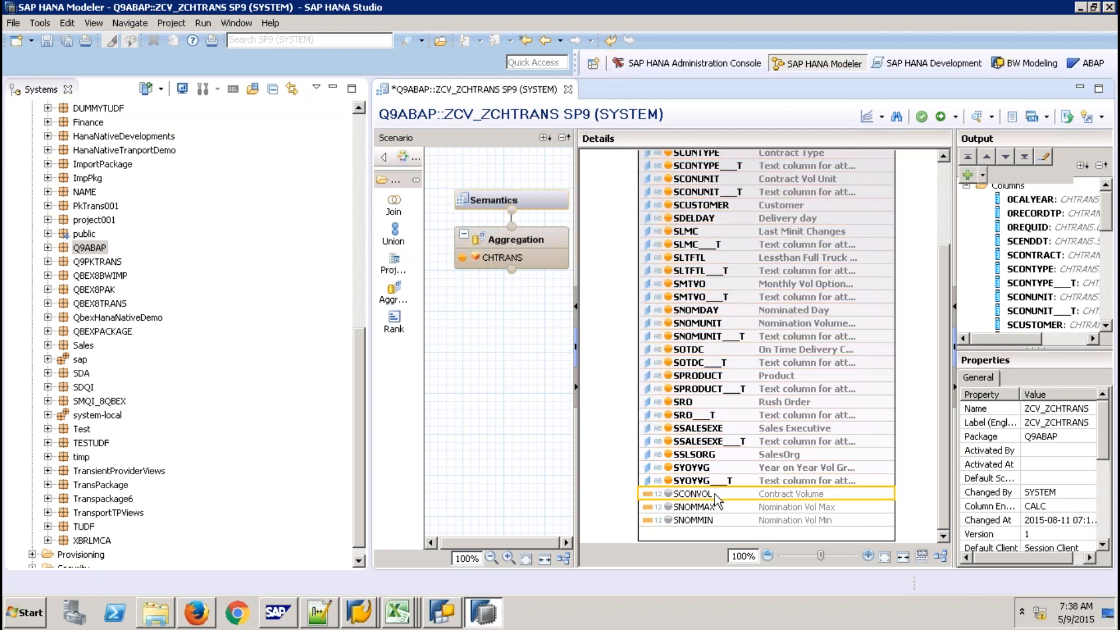
pyautogui.keyDown('shift'); pyautogui.click(716, 517); pyautogui.keyUp('shift')
pyautogui.rightClick(716, 517)
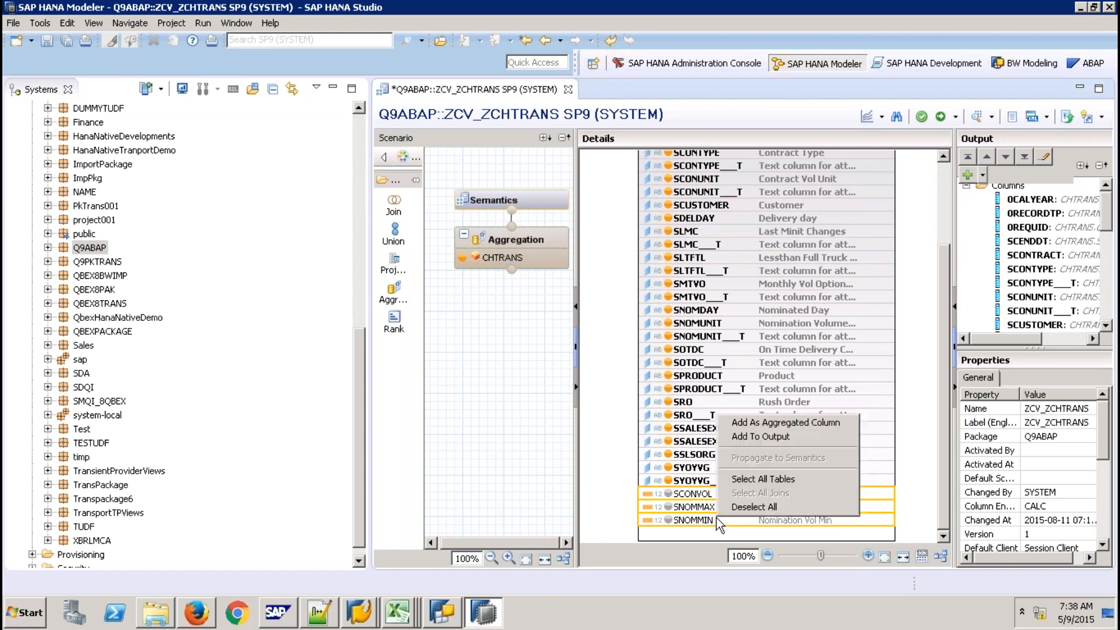
pyautogui.click(764, 422)
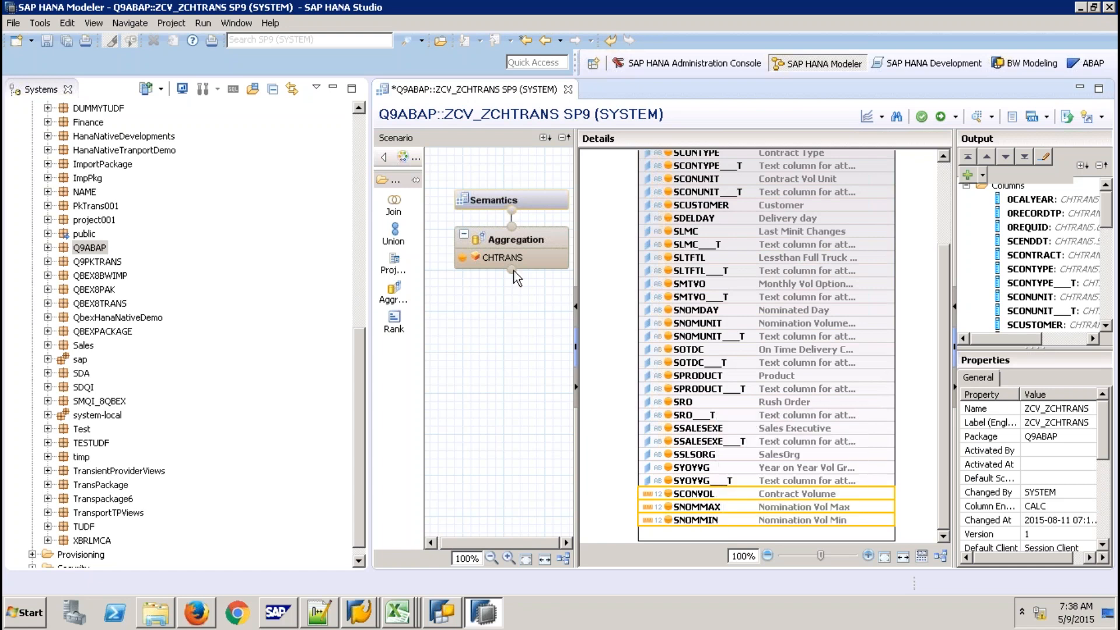
pyautogui.click(492, 201)
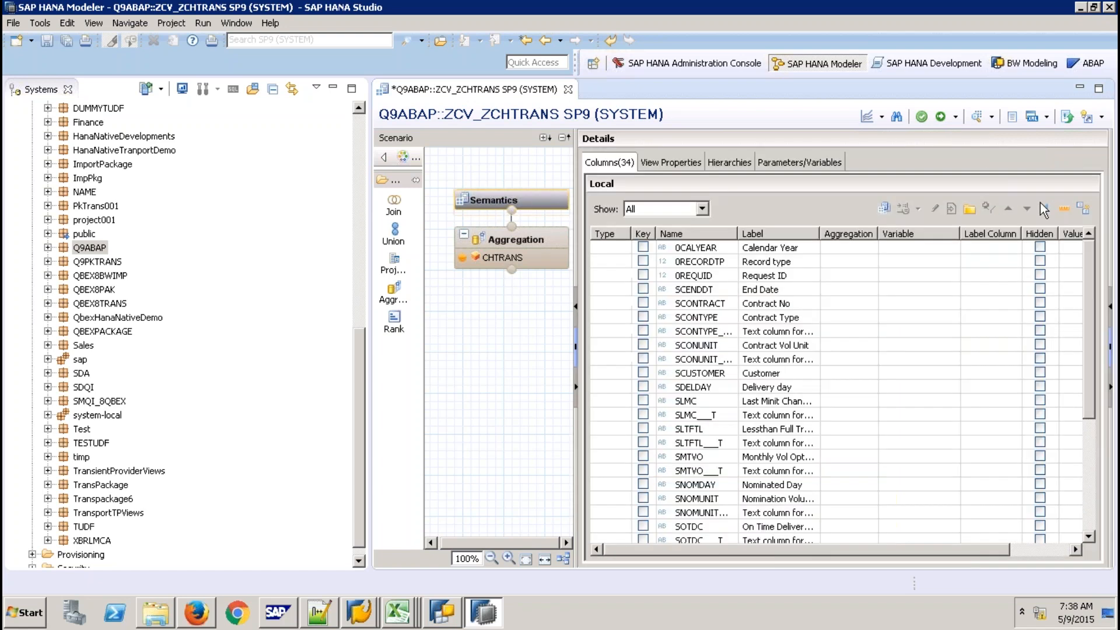
# Save and activate ZCV_ZCHTRANS, then return to SAP GUI's Edit InfoCube window
pyautogui.click(1091, 473)
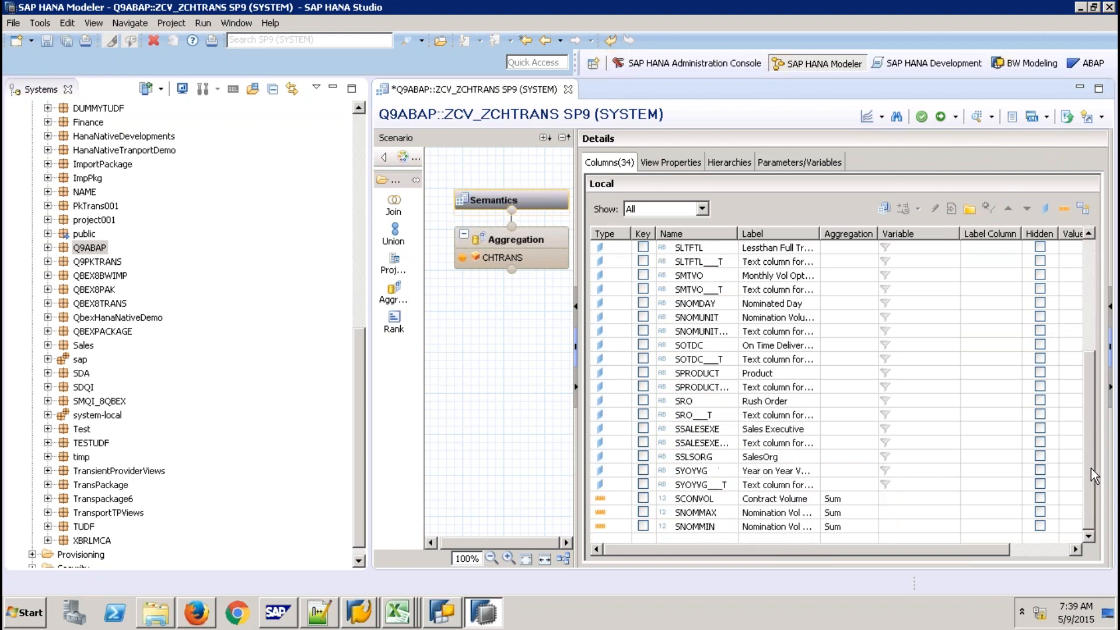
pyautogui.click(941, 118)
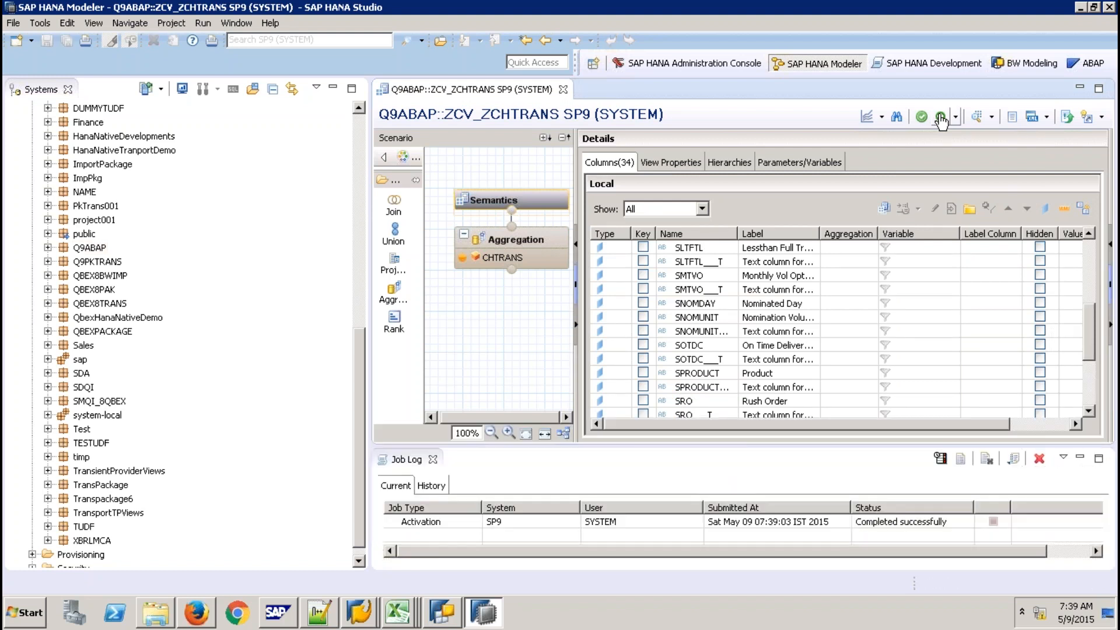
pyautogui.click(361, 614)
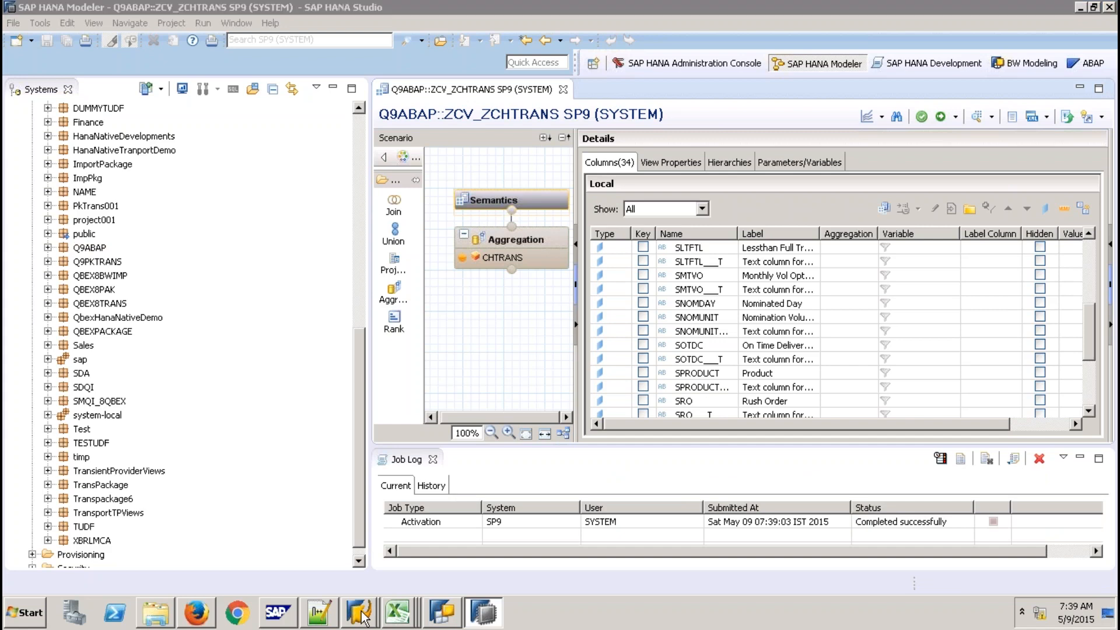
pyautogui.click(372, 580)
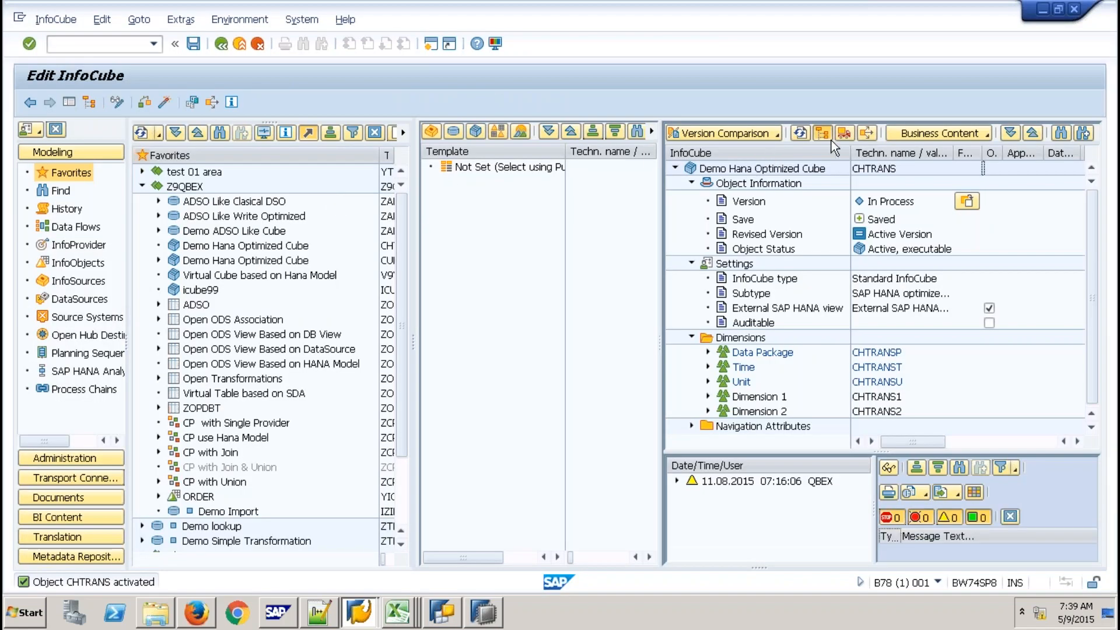
# Open the Transport Connection for the CHTRANS InfoCube
pyautogui.click(845, 133)
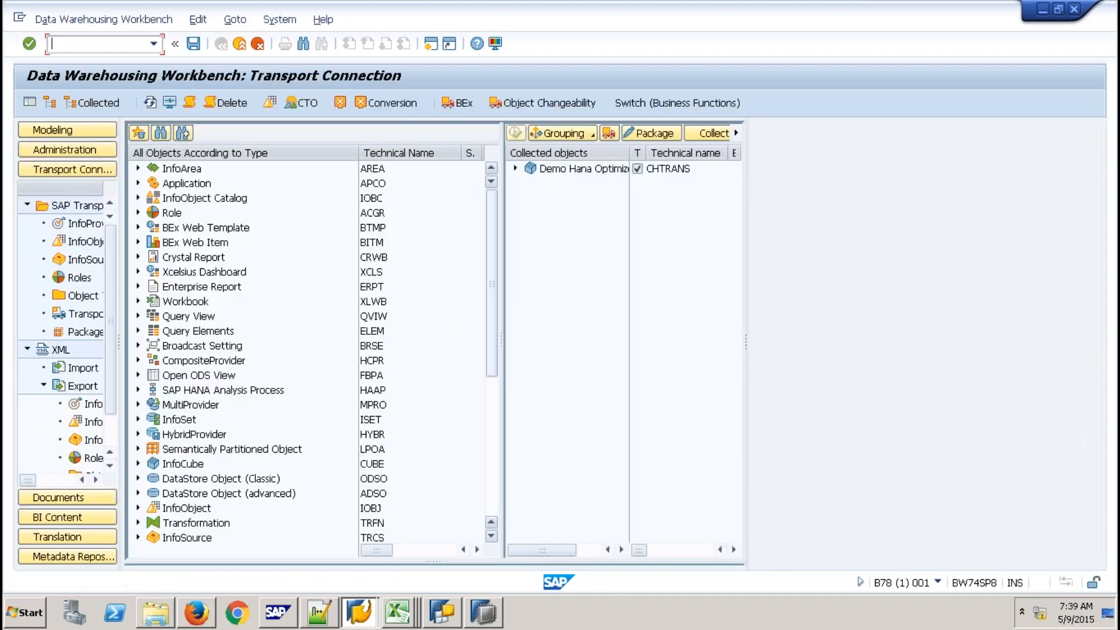
# Reassign the collected CHTRANS cube to the BNR package
pyautogui.click(574, 170)
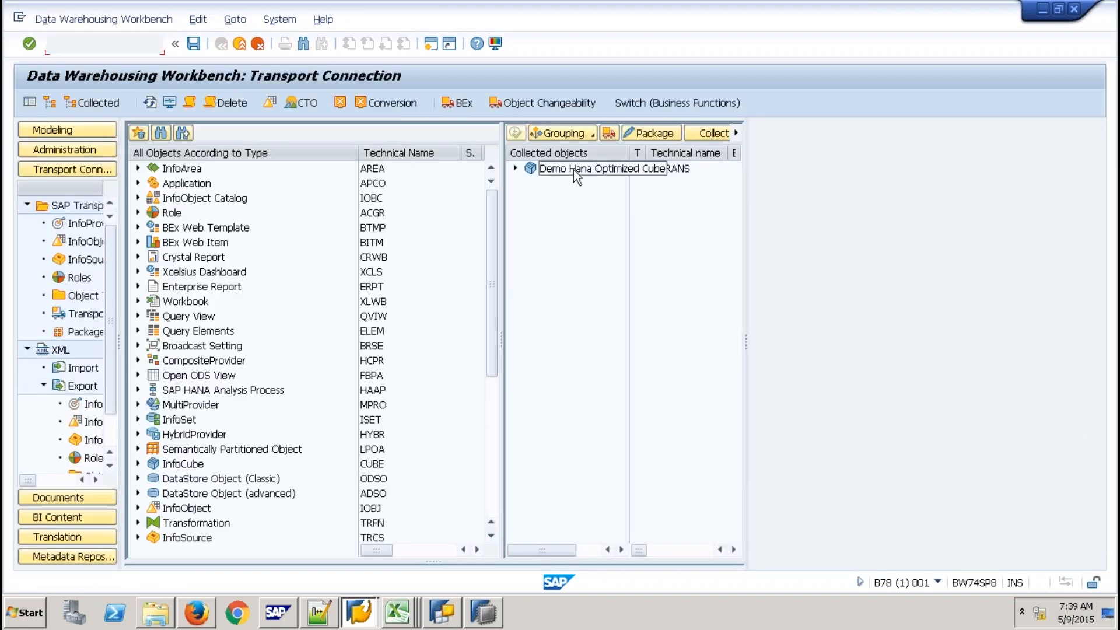
pyautogui.rightClick(573, 170)
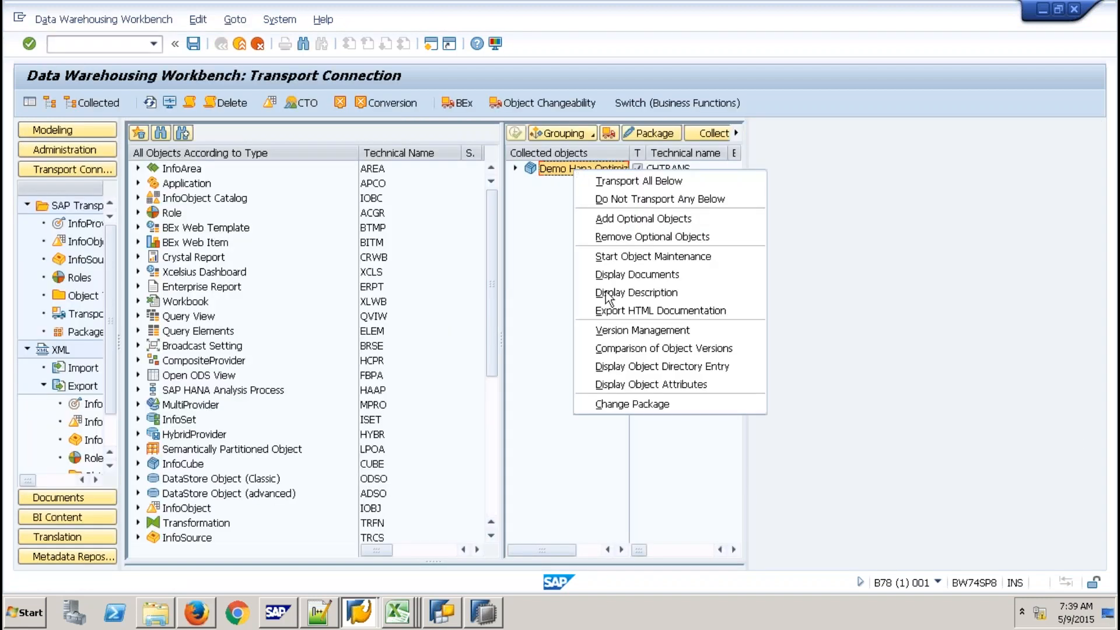
pyautogui.click(615, 404)
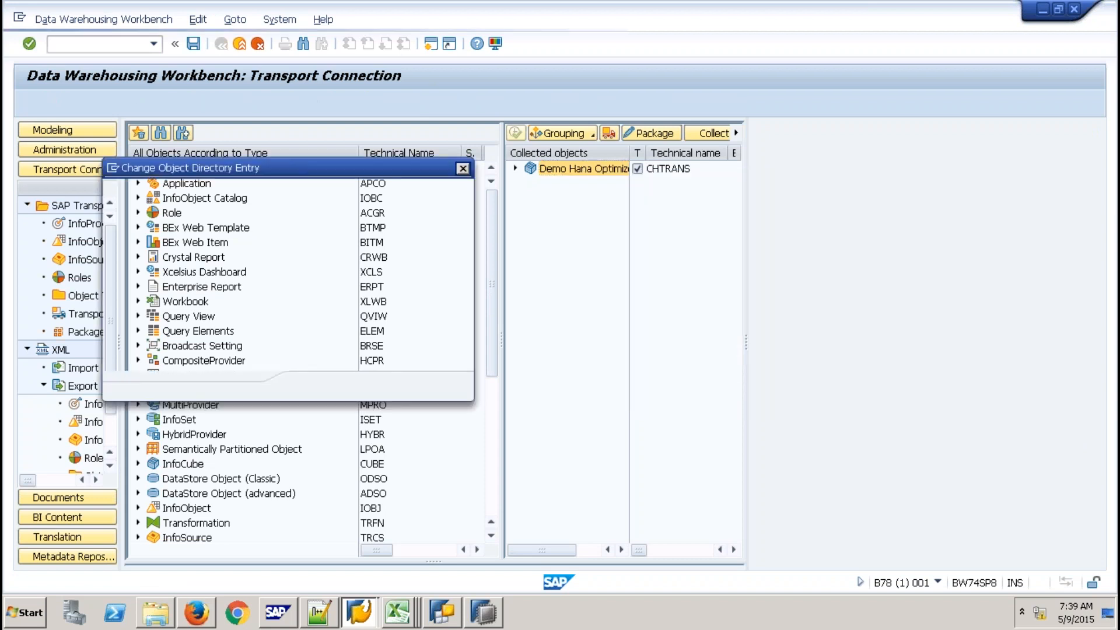
pyautogui.write('Z')
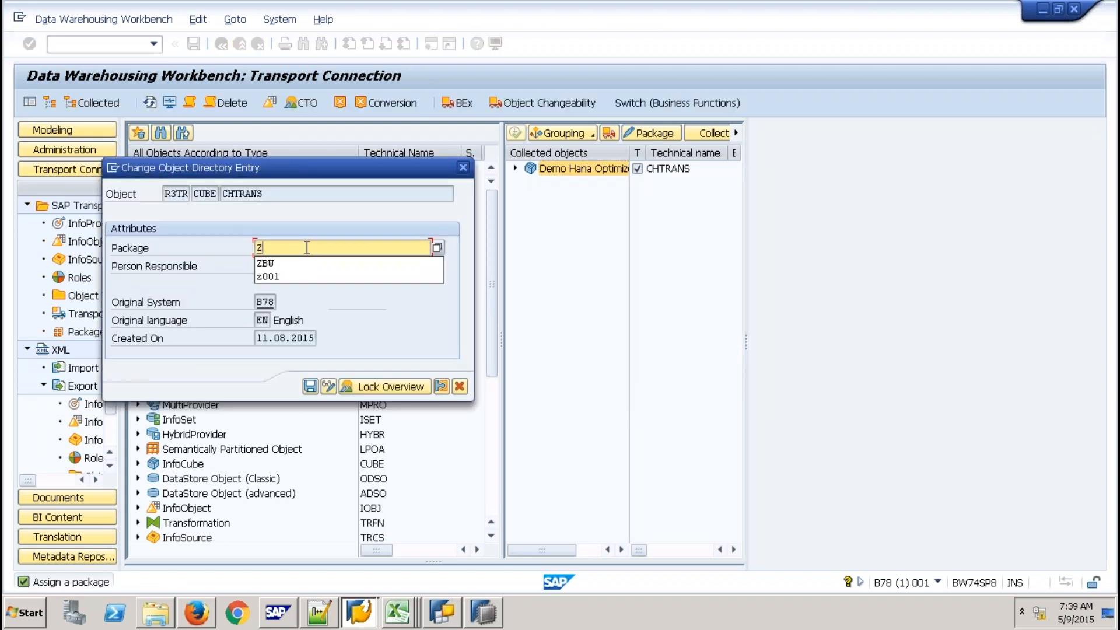
pyautogui.press('BackSpace')
pyautogui.write('B')
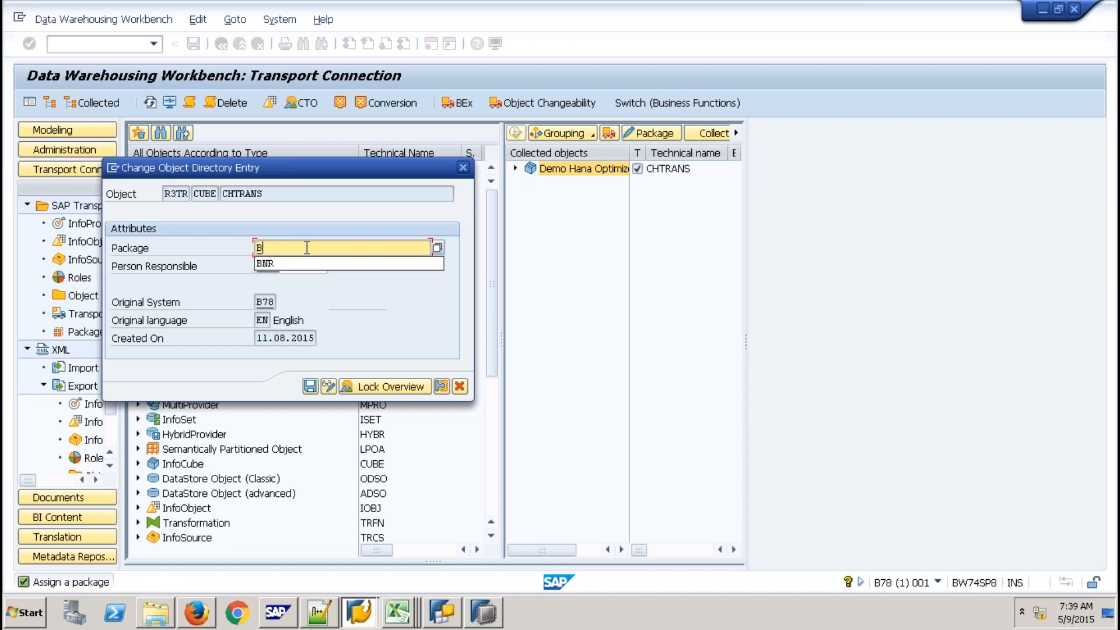
pyautogui.click(265, 264)
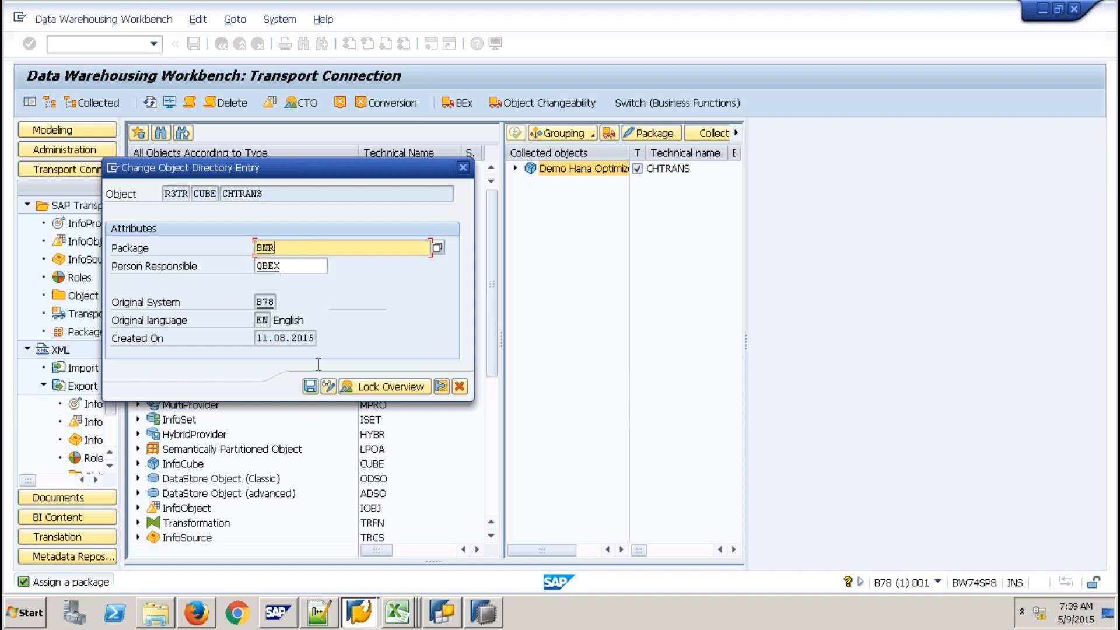
pyautogui.click(310, 387)
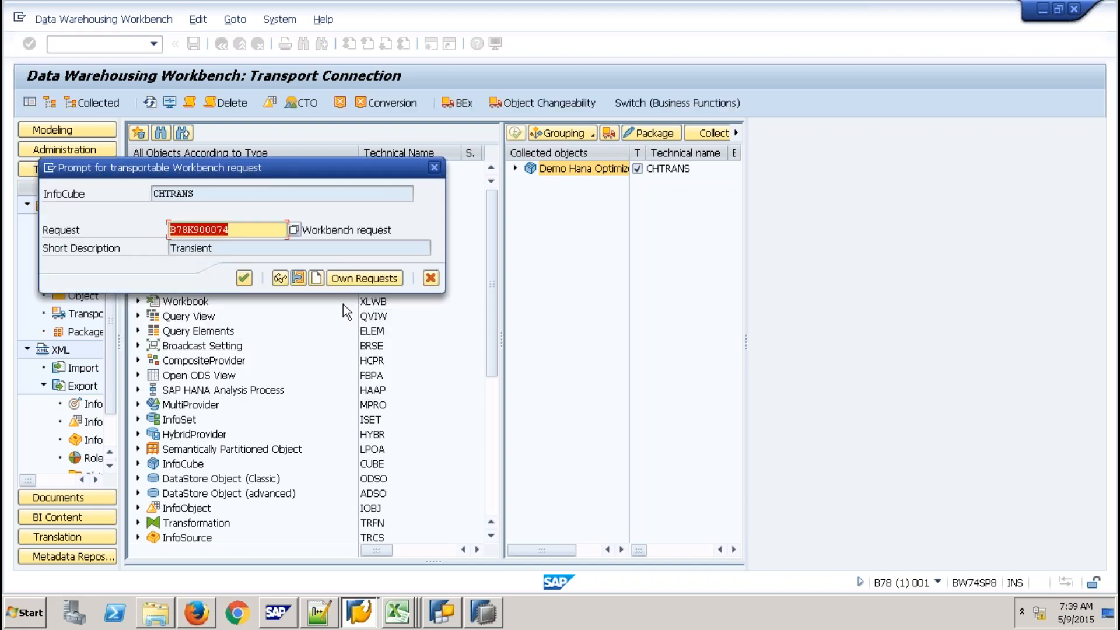
# Create workbench request 'Astala Vista - 9QBEX' for the cube and expand its dependent objects
pyautogui.click(317, 278)
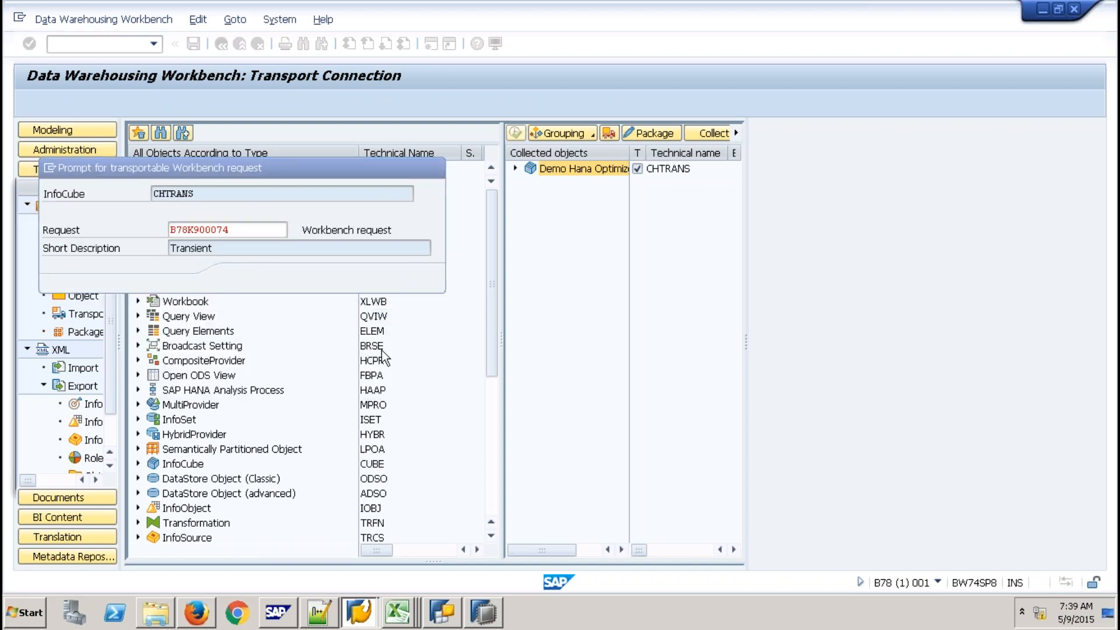
pyautogui.write('Astala Vista')
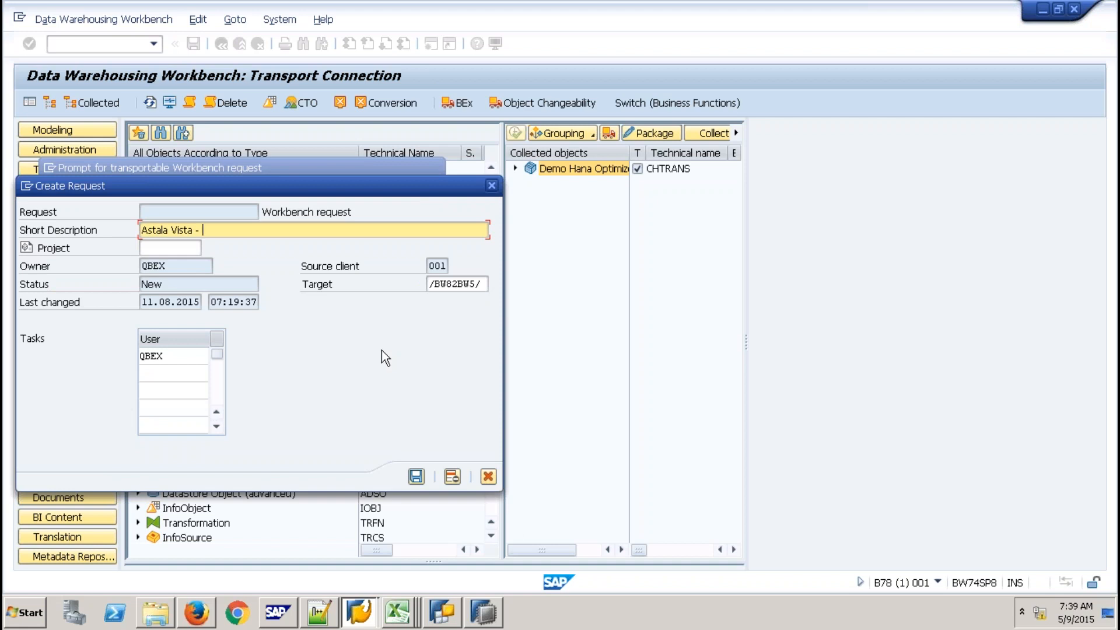
pyautogui.write(' - 9QBEX')
pyautogui.click(416, 476)
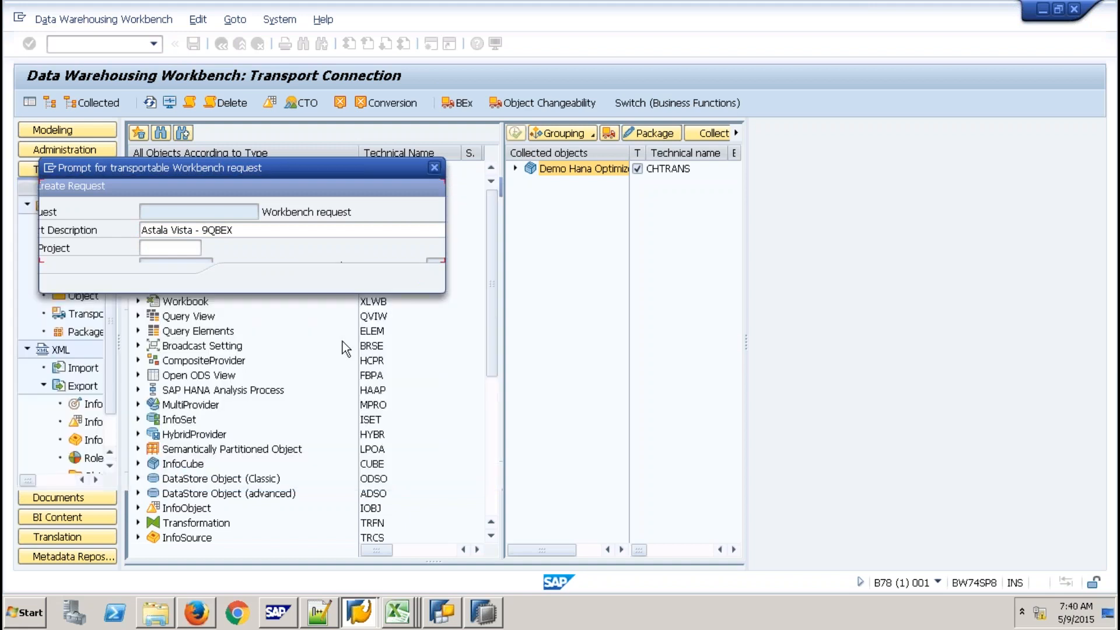
pyautogui.click(244, 278)
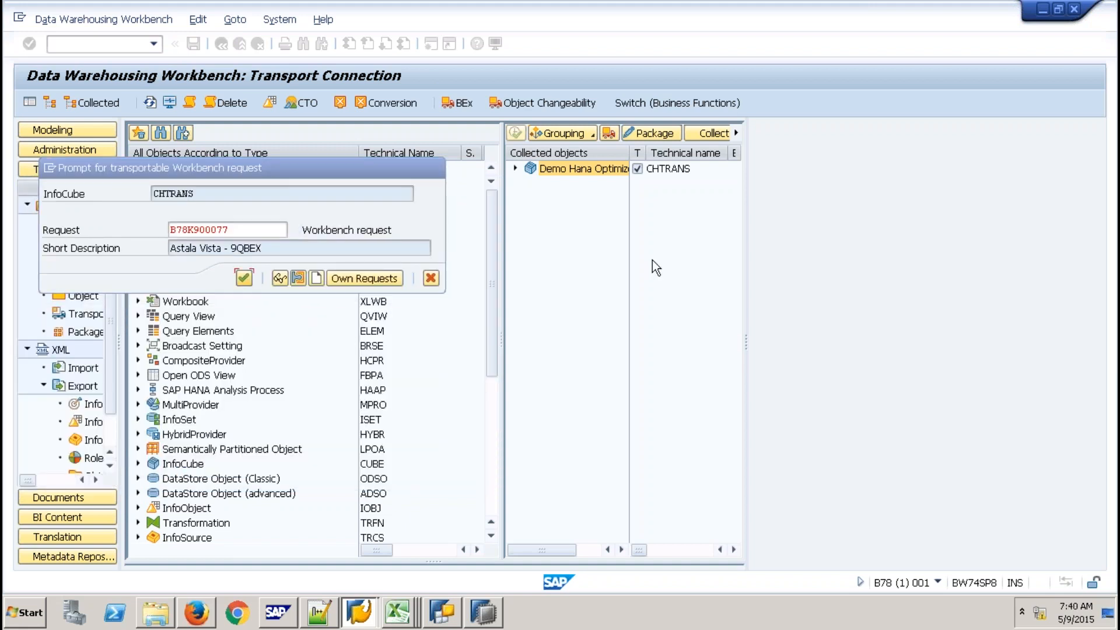
pyautogui.click(515, 168)
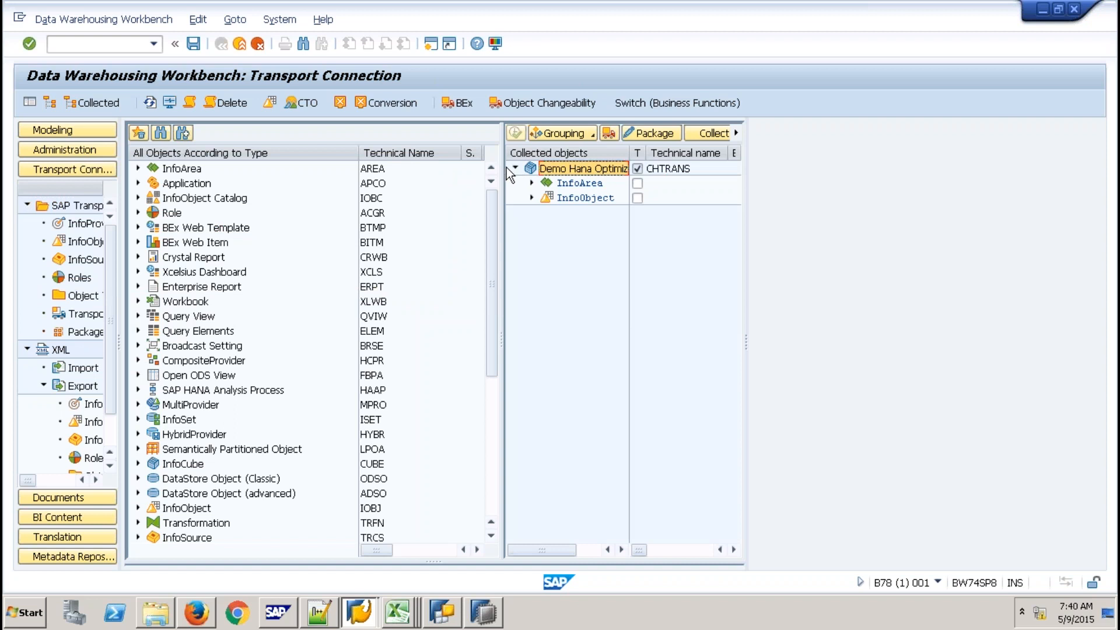
# Use /NSE09 to list modifiable workbench requests, excluding released ones
pyautogui.click(140, 47)
pyautogui.write('/NSE09')
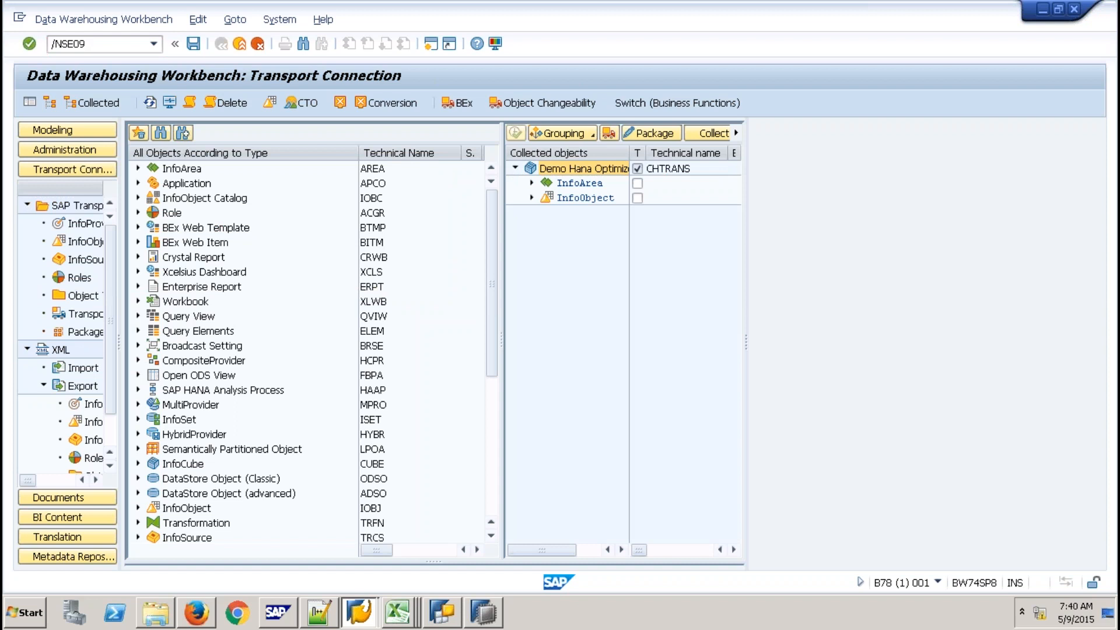
pyautogui.press('Return')
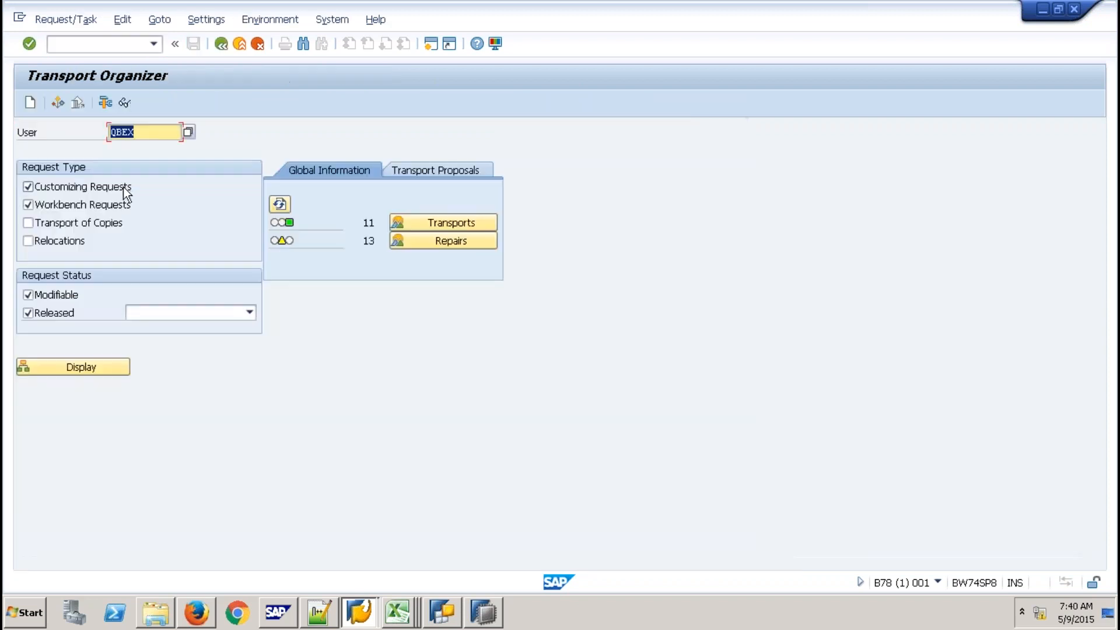
pyautogui.click(69, 313)
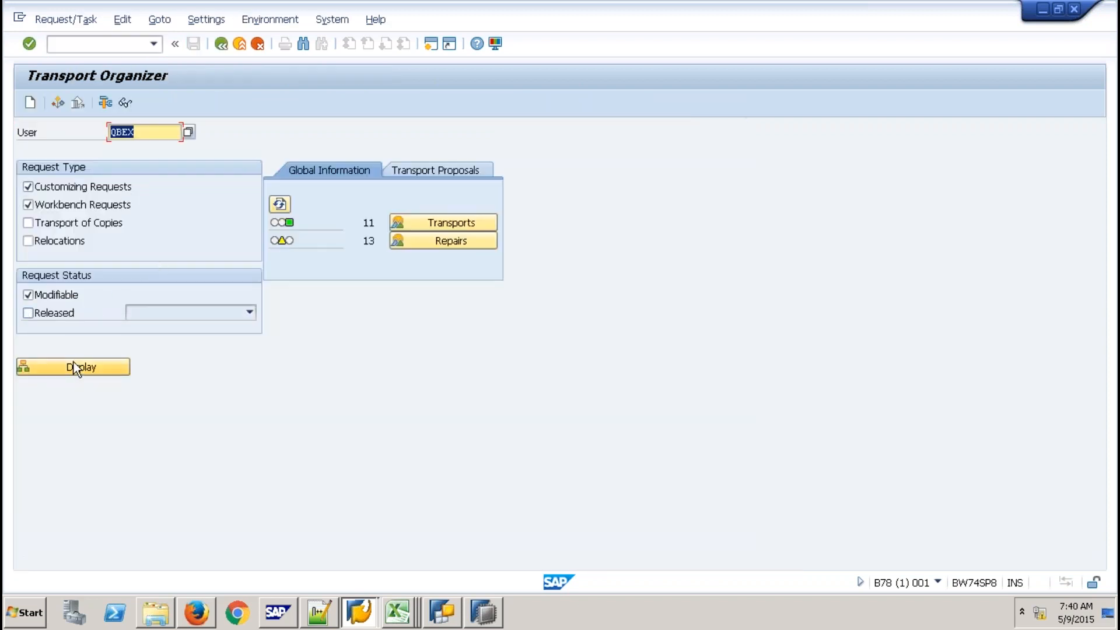
pyautogui.click(74, 363)
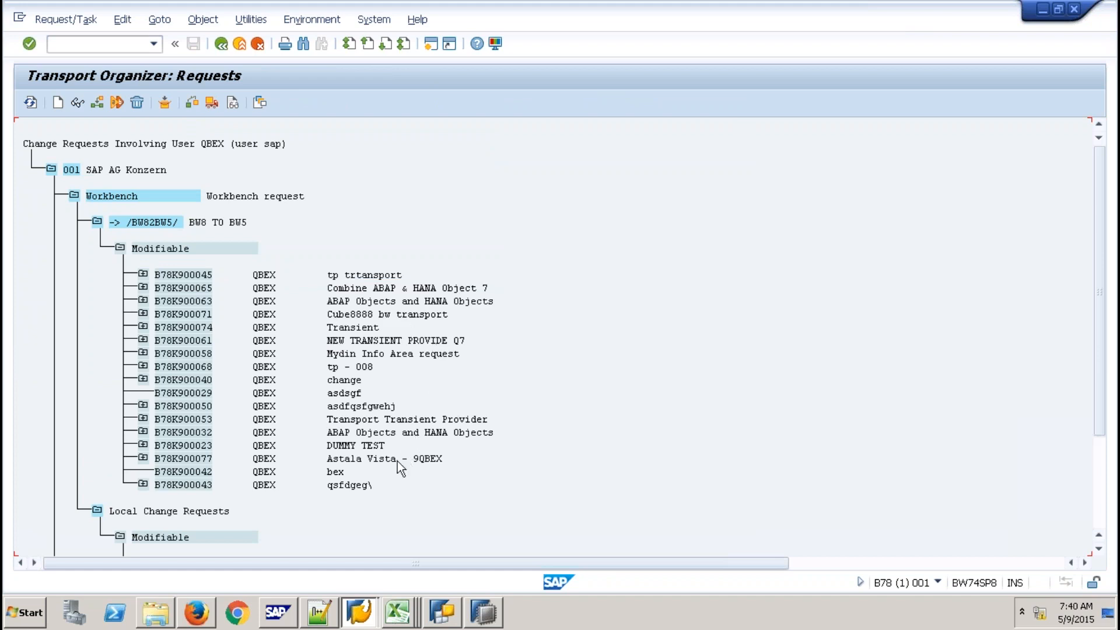
# Expand request B78K900077, task B78K900078 and the InfoCube node to show CHTRANS
pyautogui.click(143, 458)
pyautogui.click(167, 484)
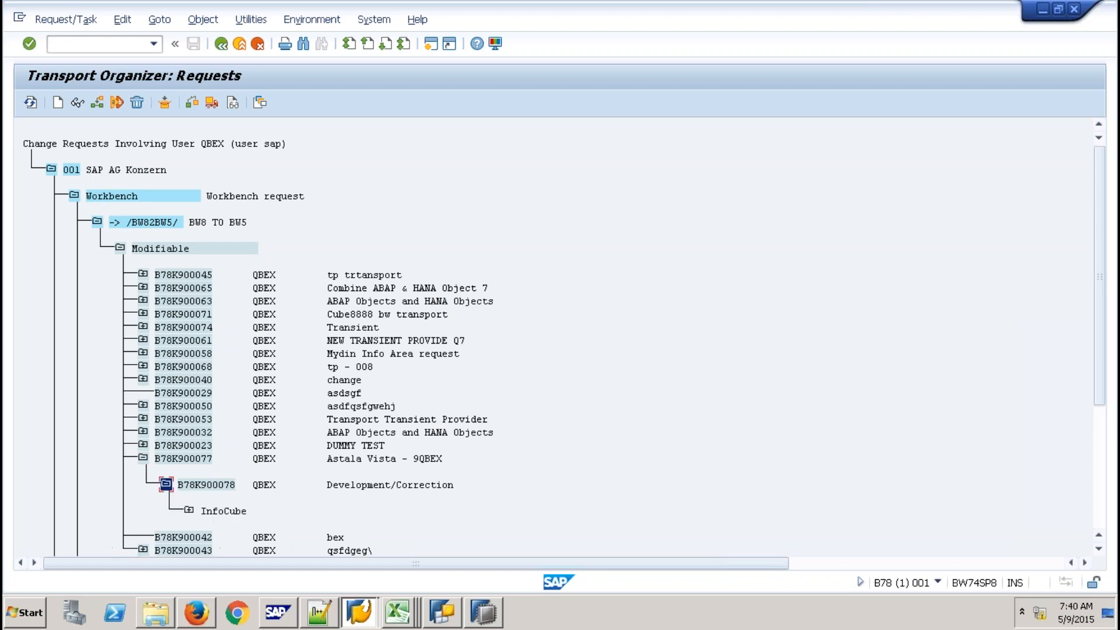
pyautogui.click(189, 511)
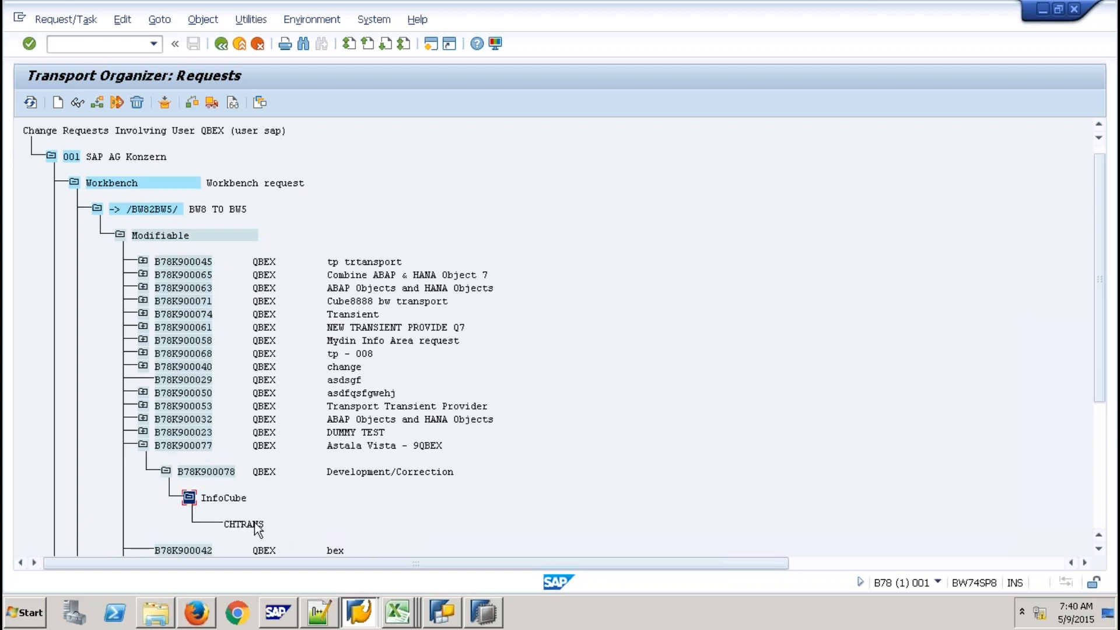
pyautogui.click(255, 528)
# Close the ZCV_ZCHTRANS editor and the Job Log, and show the Help > Quick View
pyautogui.click(482, 613)
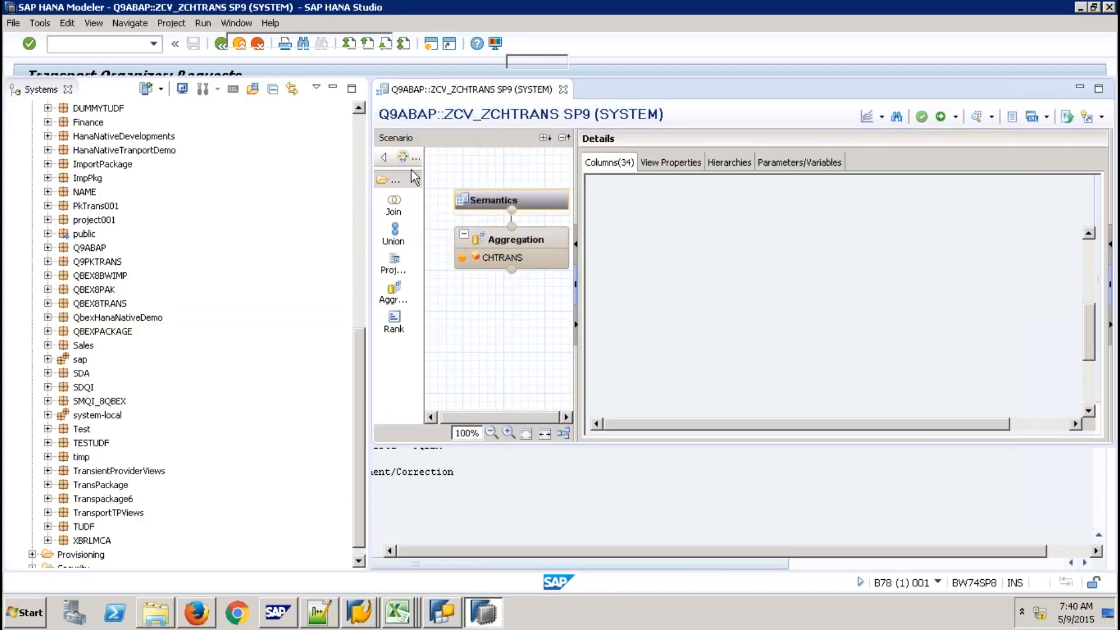
pyautogui.click(564, 89)
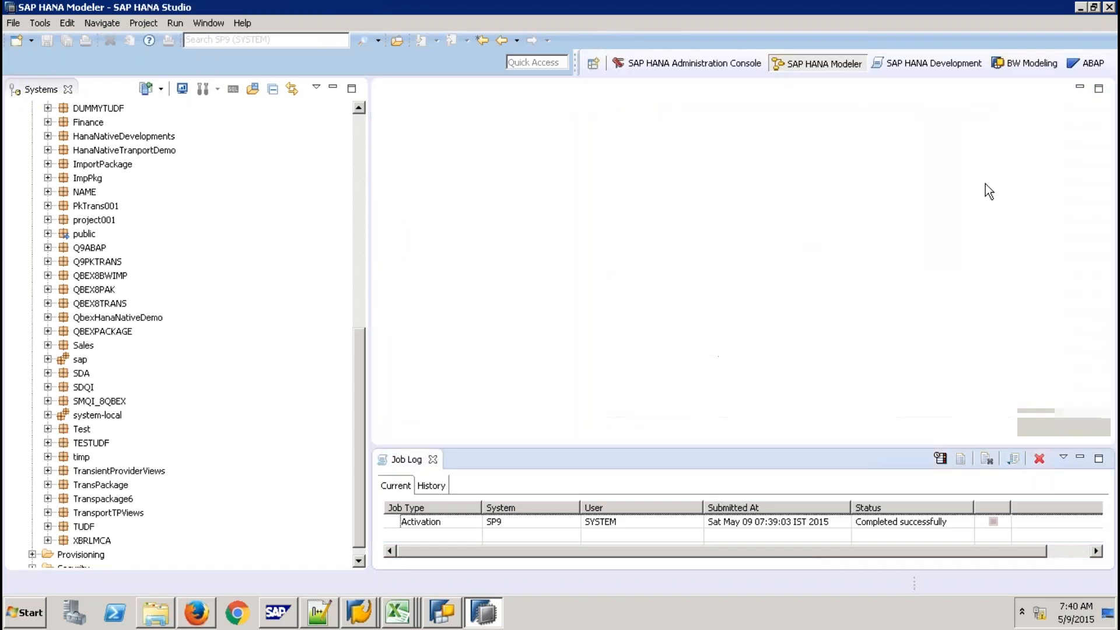
pyautogui.click(244, 23)
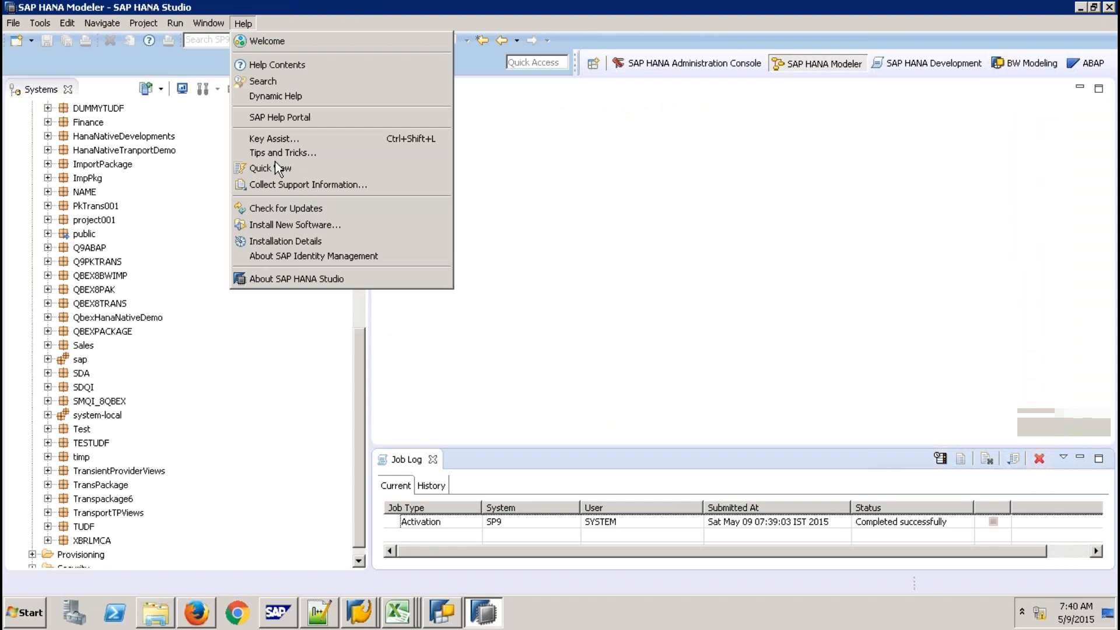
pyautogui.click(271, 173)
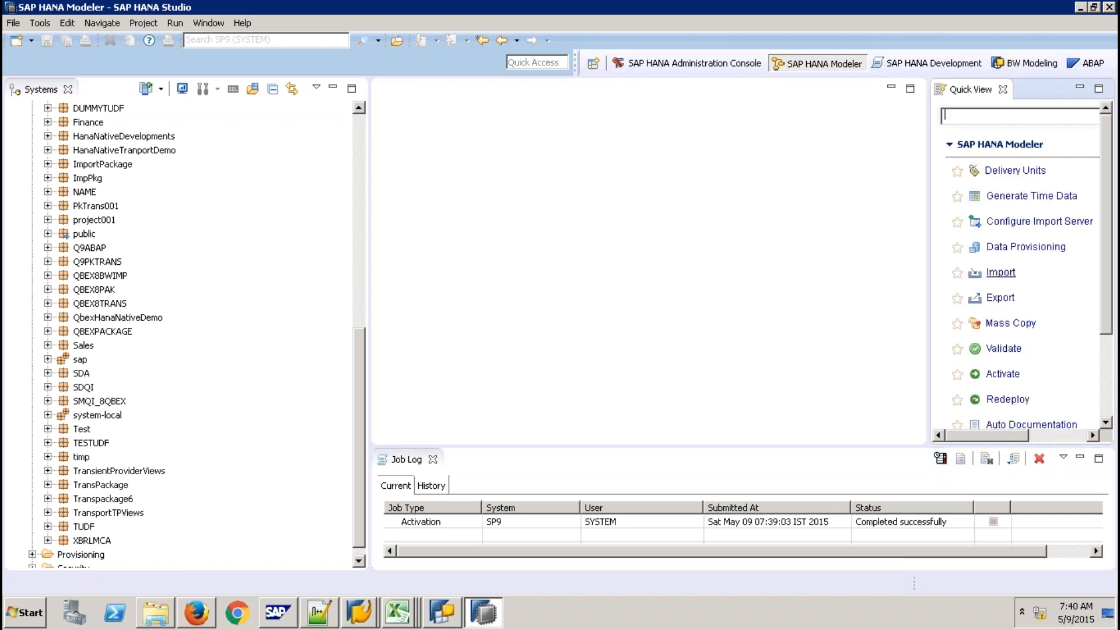
pyautogui.click(434, 460)
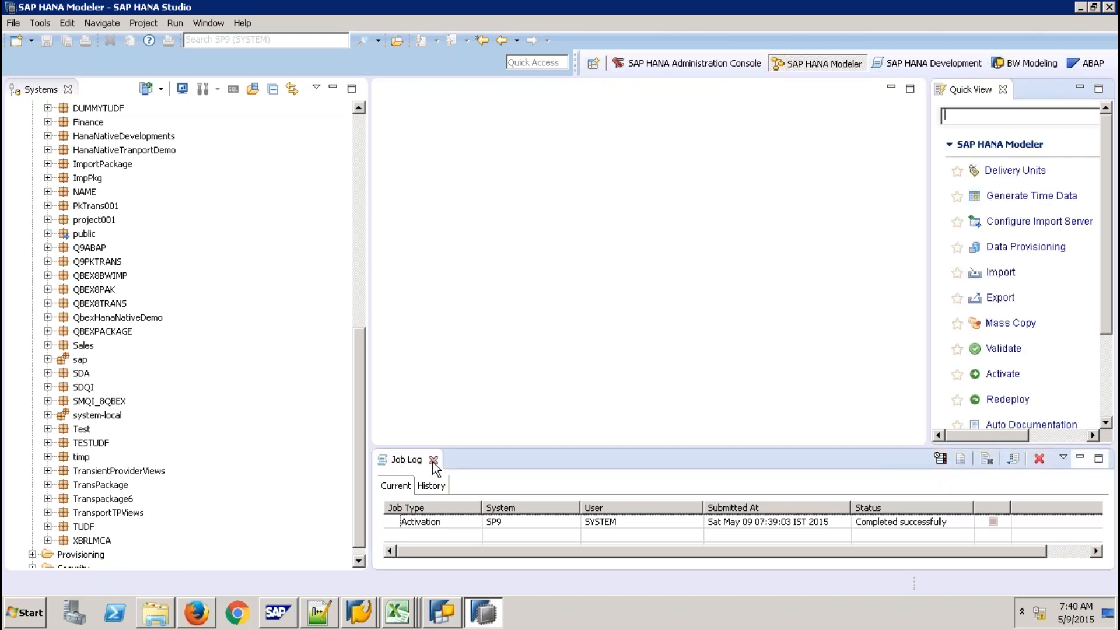
pyautogui.click(433, 460)
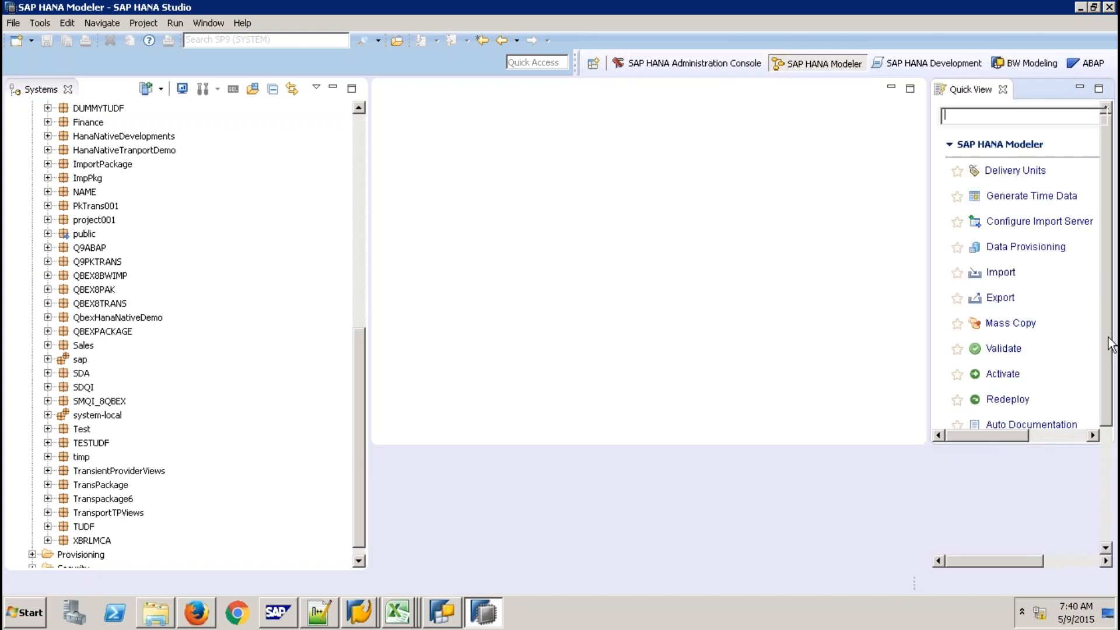
# Create delivery unit DU9ABAP on the SP9 system, correcting the mistyped name
pyautogui.click(1015, 171)
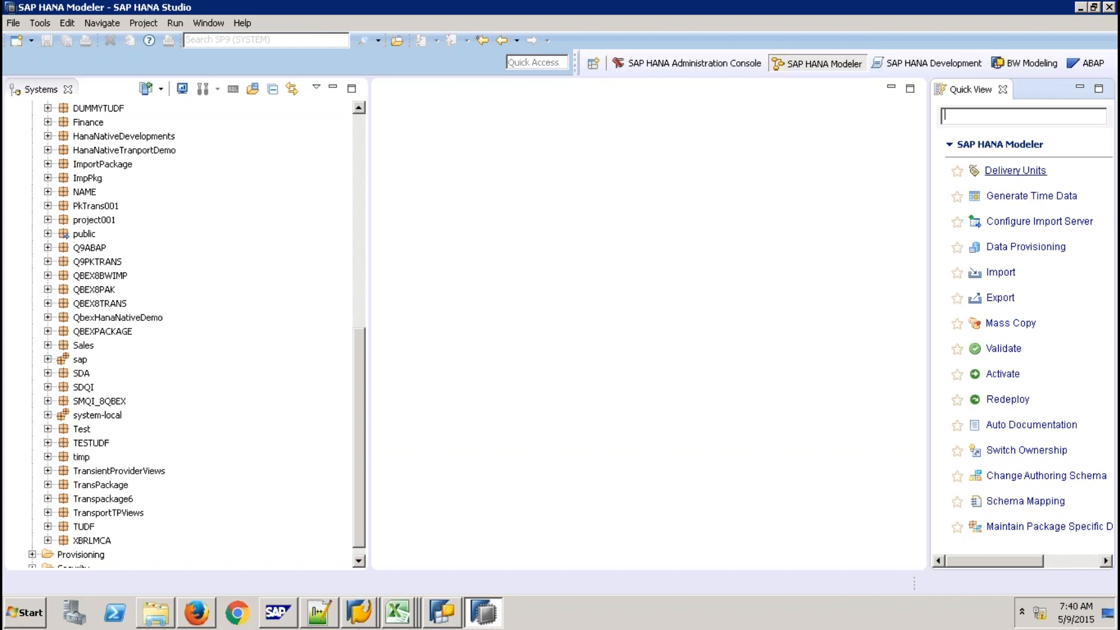
pyautogui.click(482, 119)
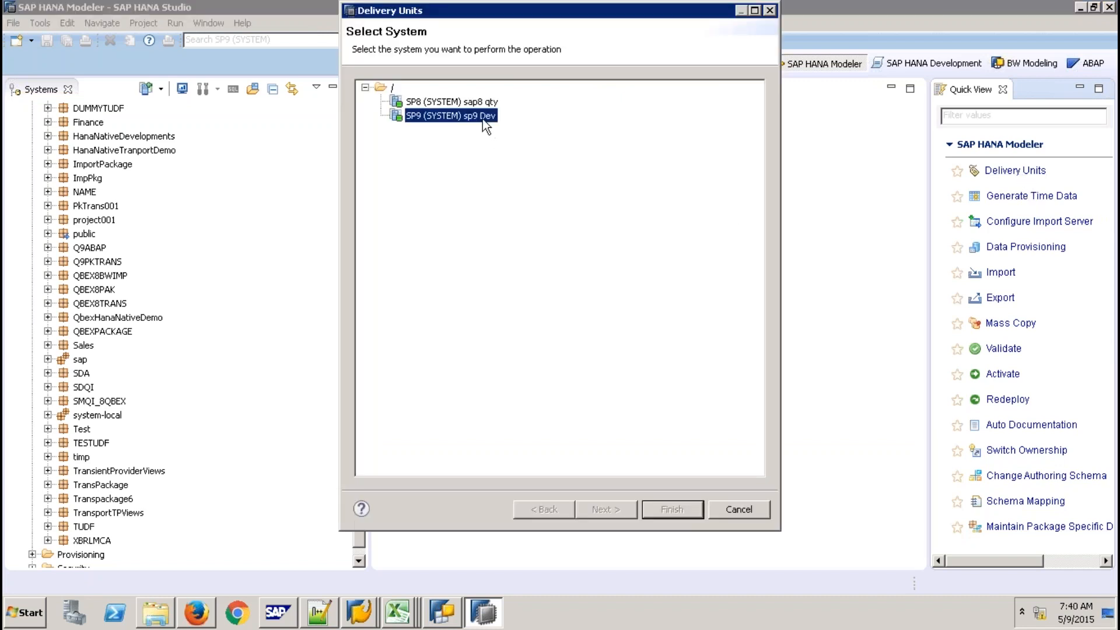
pyautogui.click(616, 511)
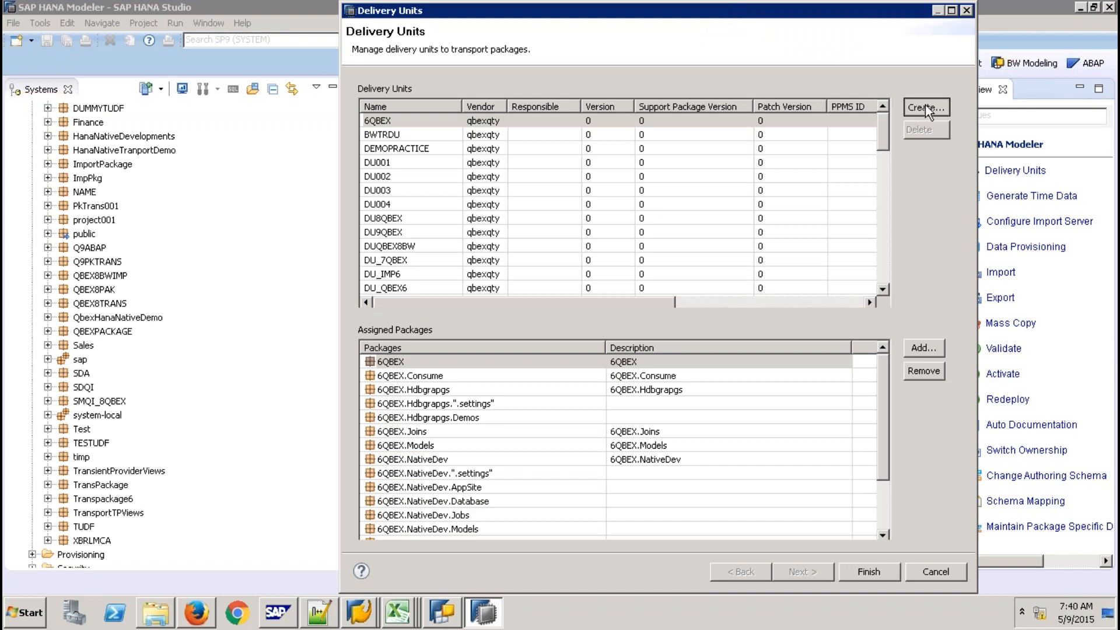
pyautogui.click(925, 104)
pyautogui.write('DU9')
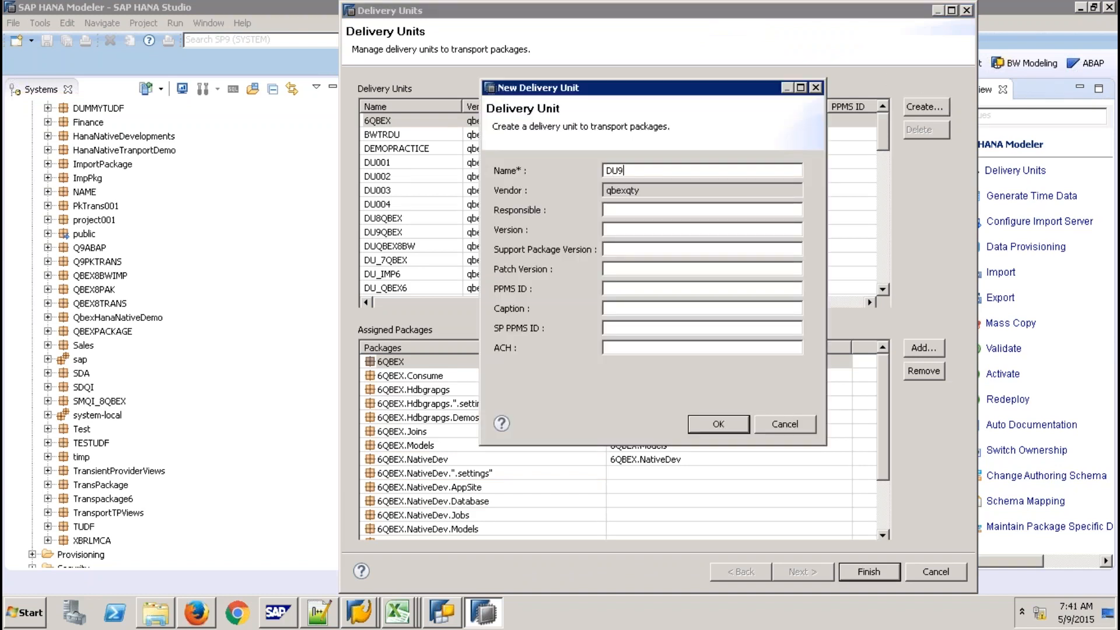
pyautogui.write('QABAP')
pyautogui.press('BackSpace')
pyautogui.press('BackSpace')
pyautogui.press('BackSpace')
pyautogui.press('BackSpace')
pyautogui.press('BackSpace')
pyautogui.press('BackSpace')
pyautogui.write('9ABA')
pyautogui.click(717, 423)
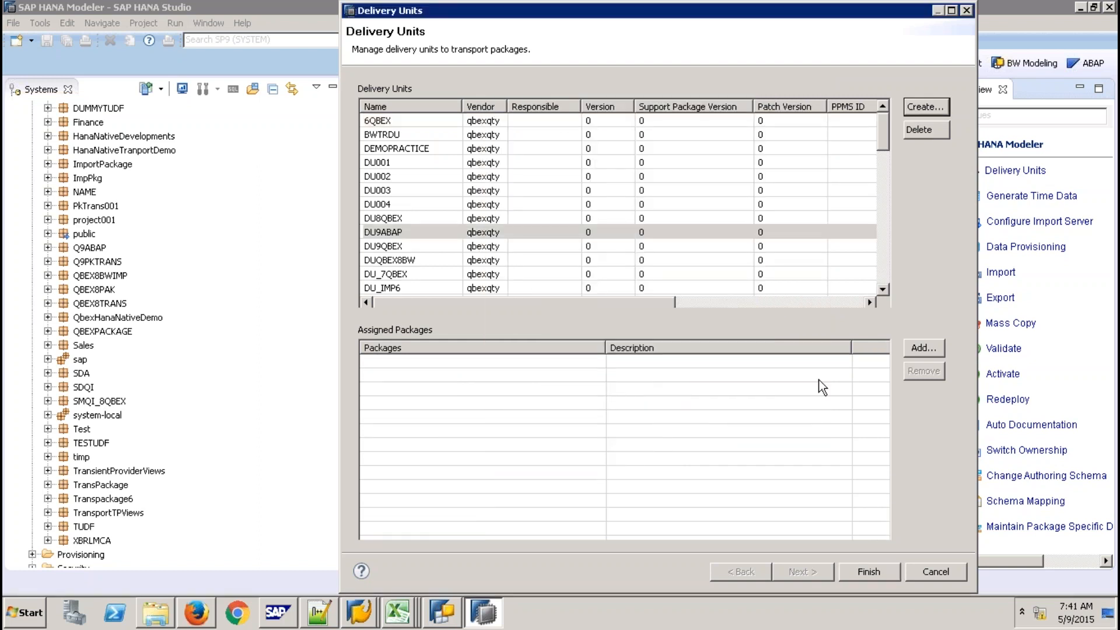
# Assign package Q9ABAP to DU9ABAP and finish delivery unit management
pyautogui.click(928, 348)
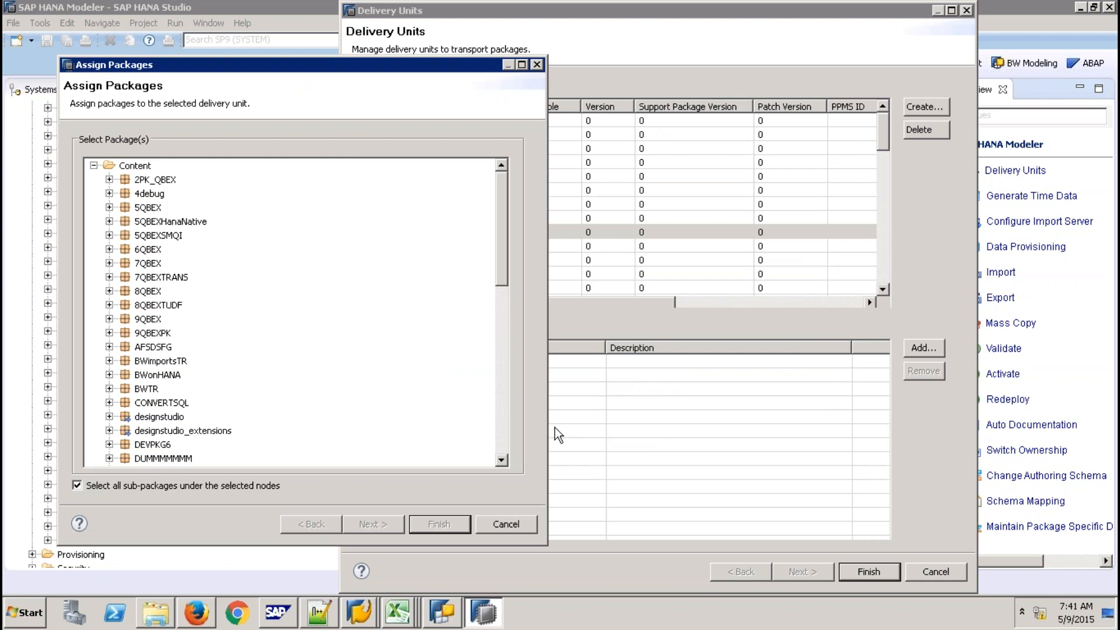
pyautogui.click(506, 421)
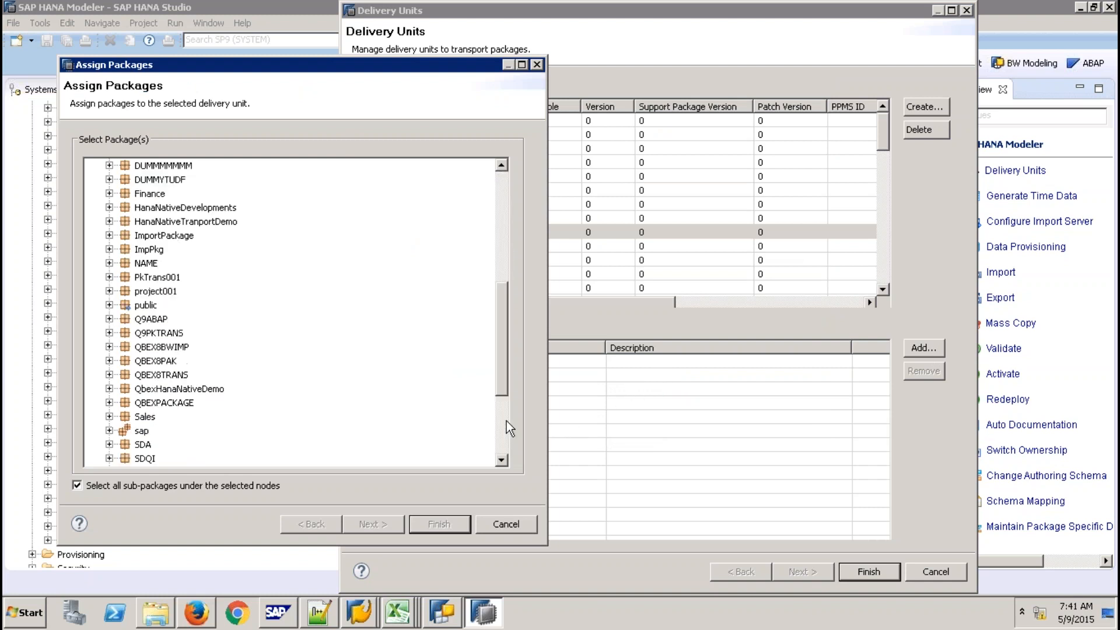
pyautogui.click(153, 319)
pyautogui.click(422, 522)
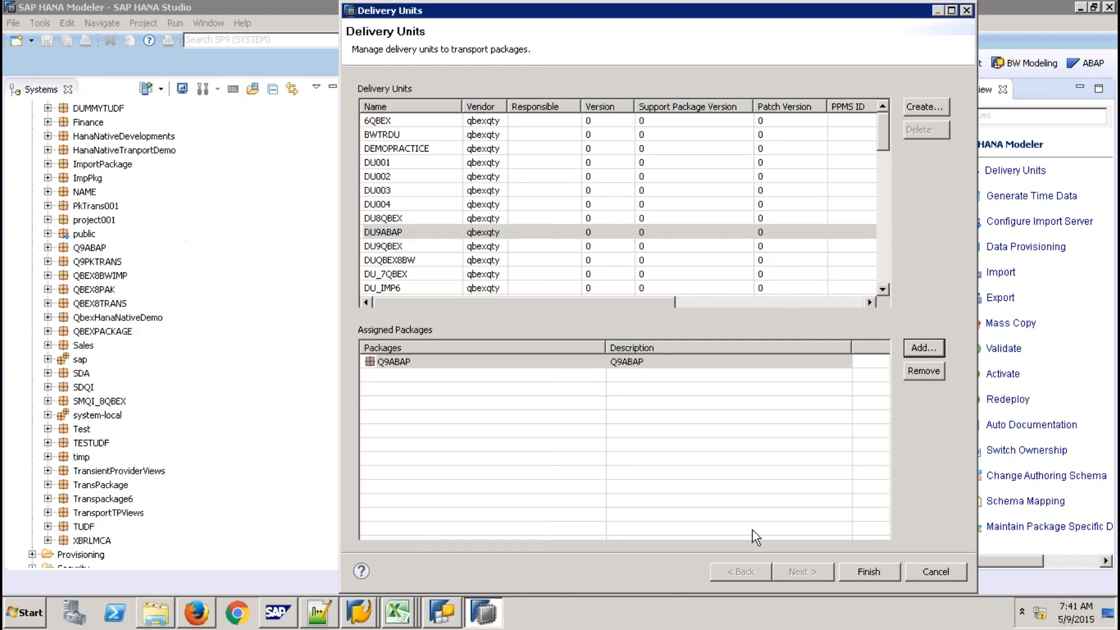
pyautogui.click(870, 571)
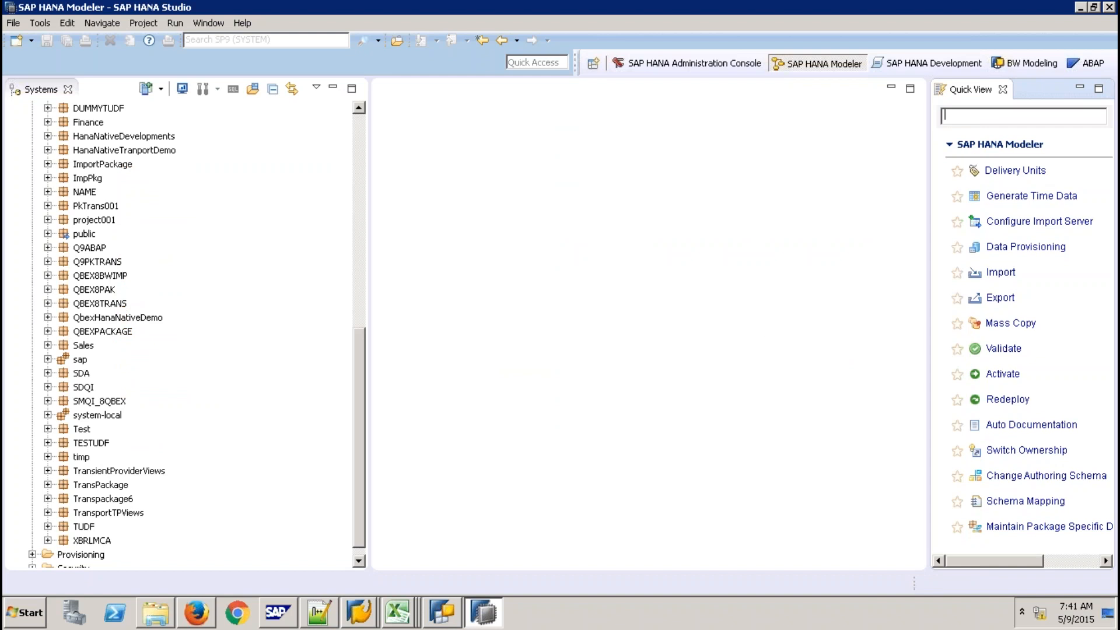
# Switch to the ABAP perspective and expand the System Library packages in the project explorer
pyautogui.click(1085, 63)
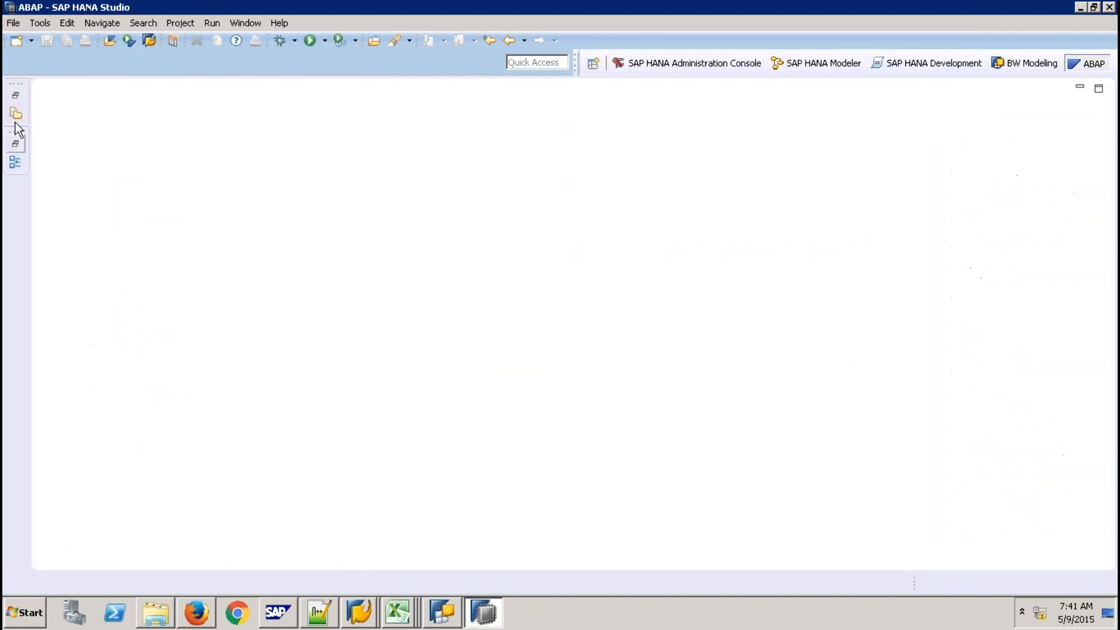
pyautogui.click(15, 95)
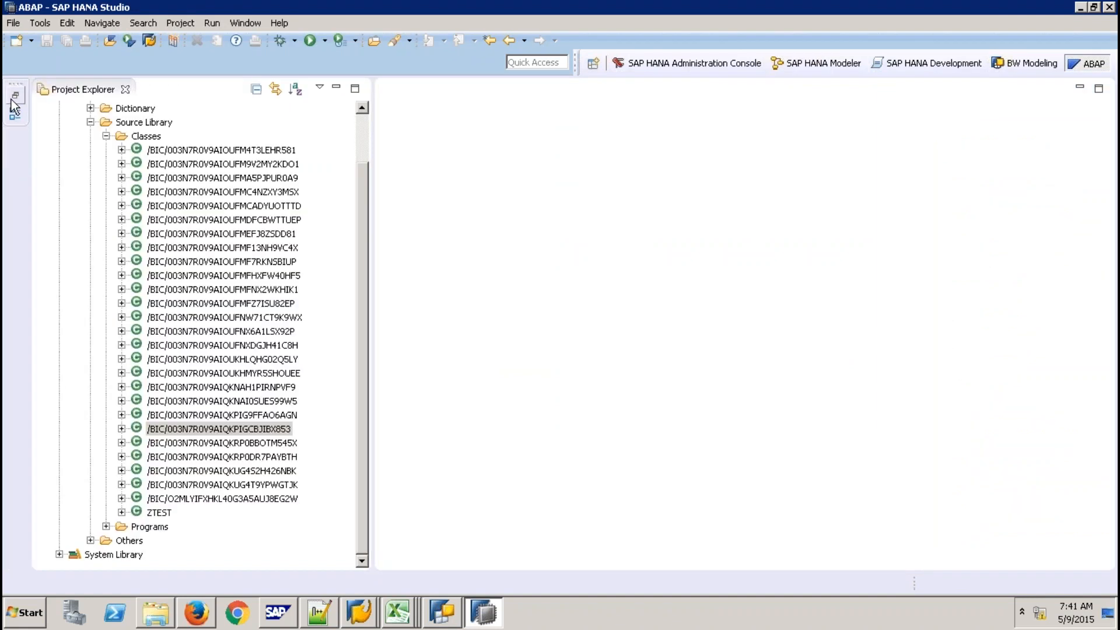
pyautogui.click(91, 122)
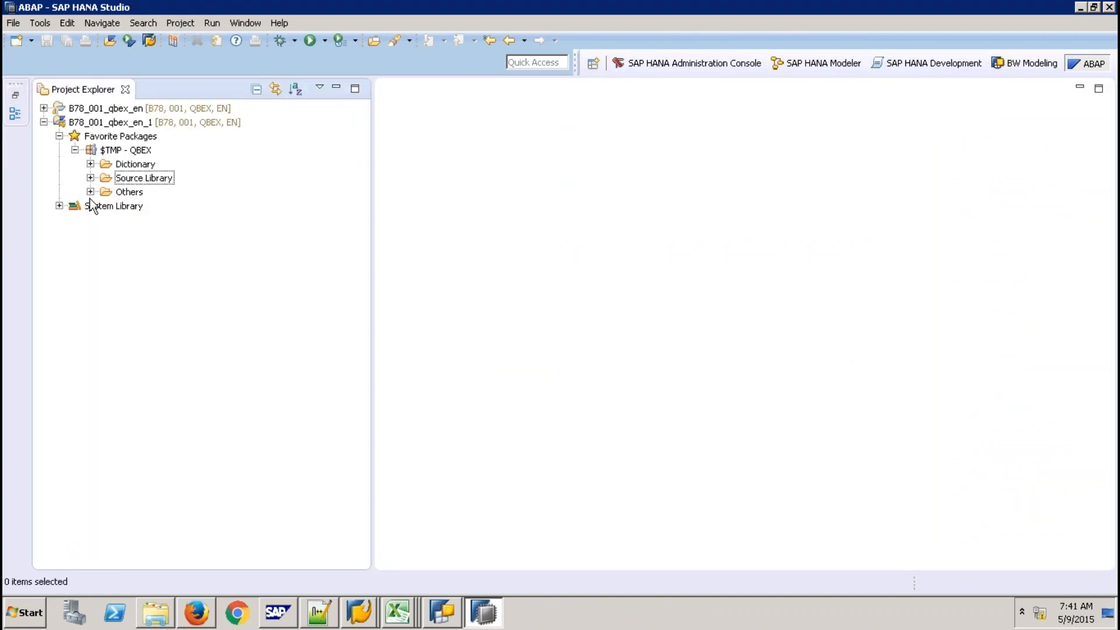
pyautogui.click(59, 206)
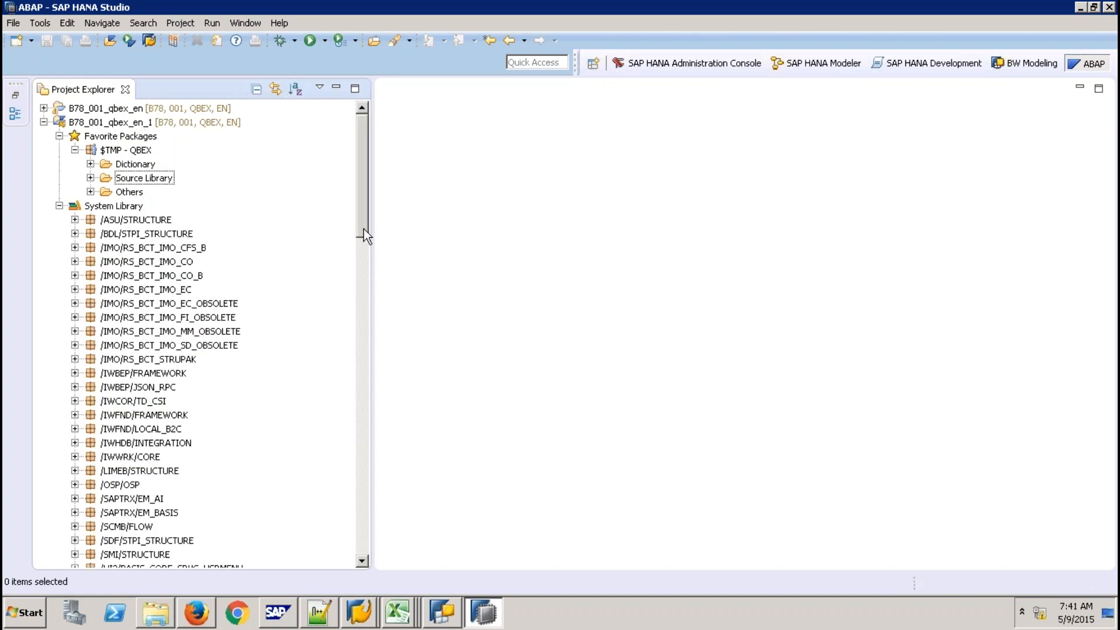
pyautogui.moveTo(363, 229); pyautogui.dragTo(356, 377)
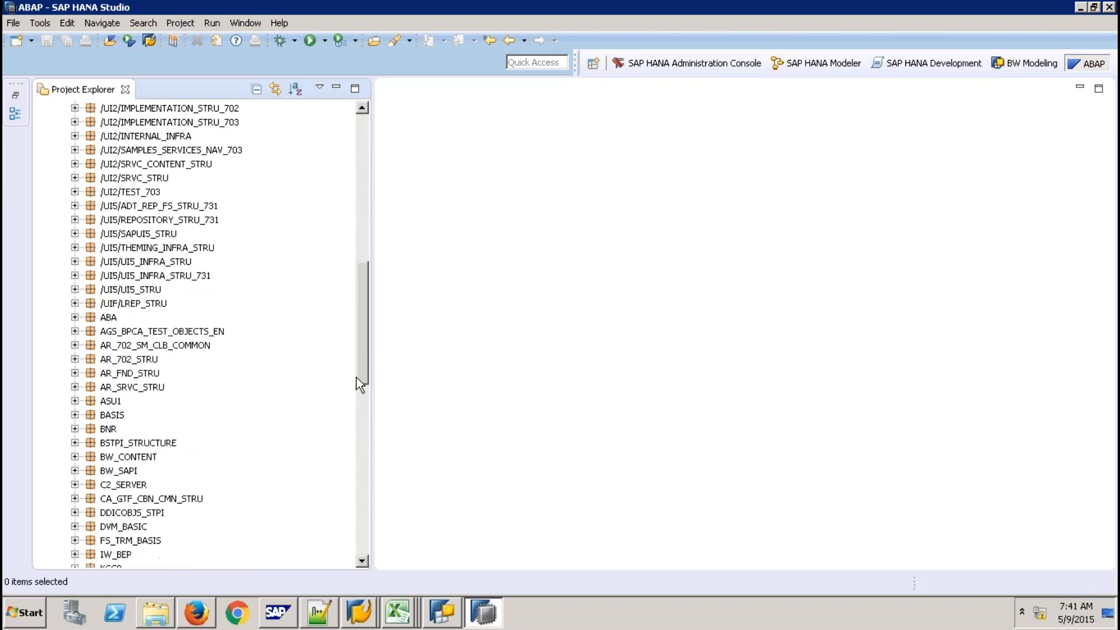
# From package BNR, start New > Other ABAP Repository Object
pyautogui.click(74, 429)
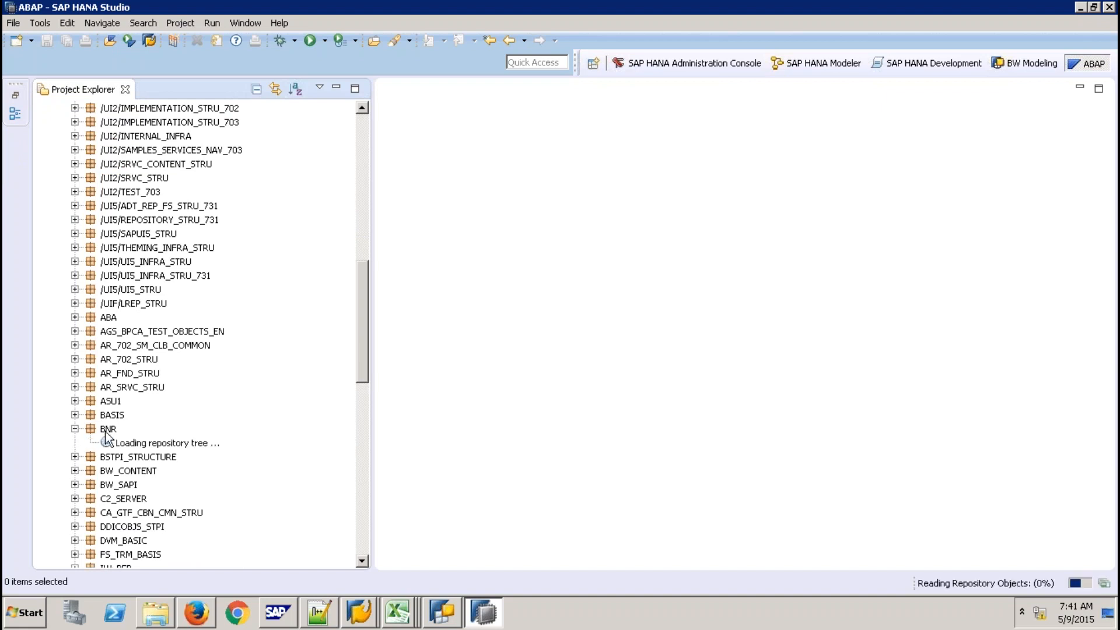
pyautogui.click(106, 432)
pyautogui.rightClick(106, 433)
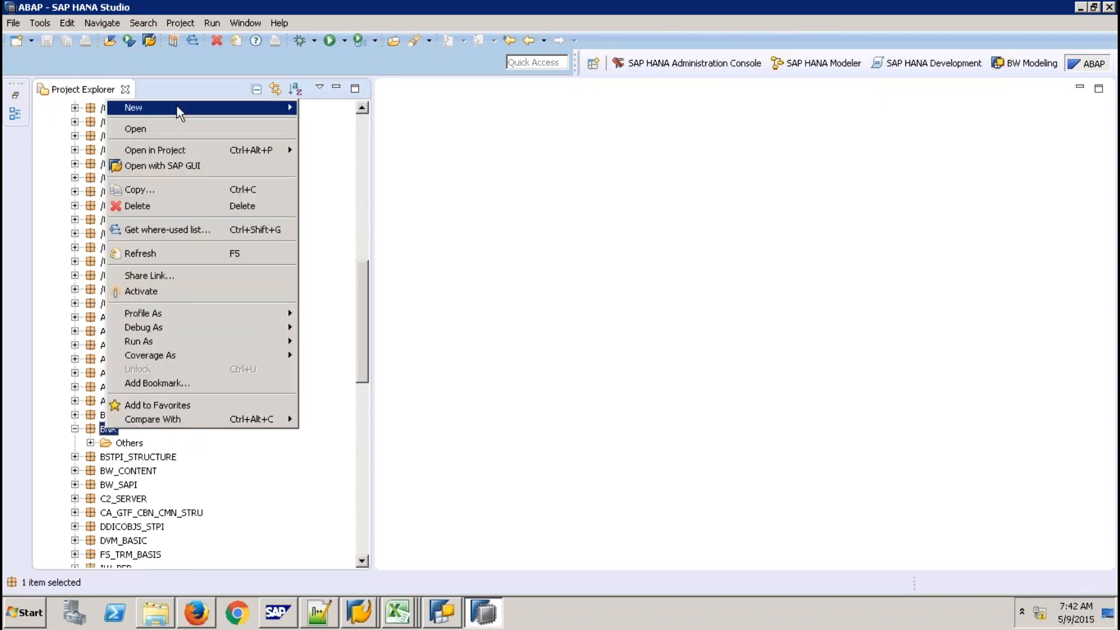
pyautogui.moveTo(176, 104)
pyautogui.click(397, 168)
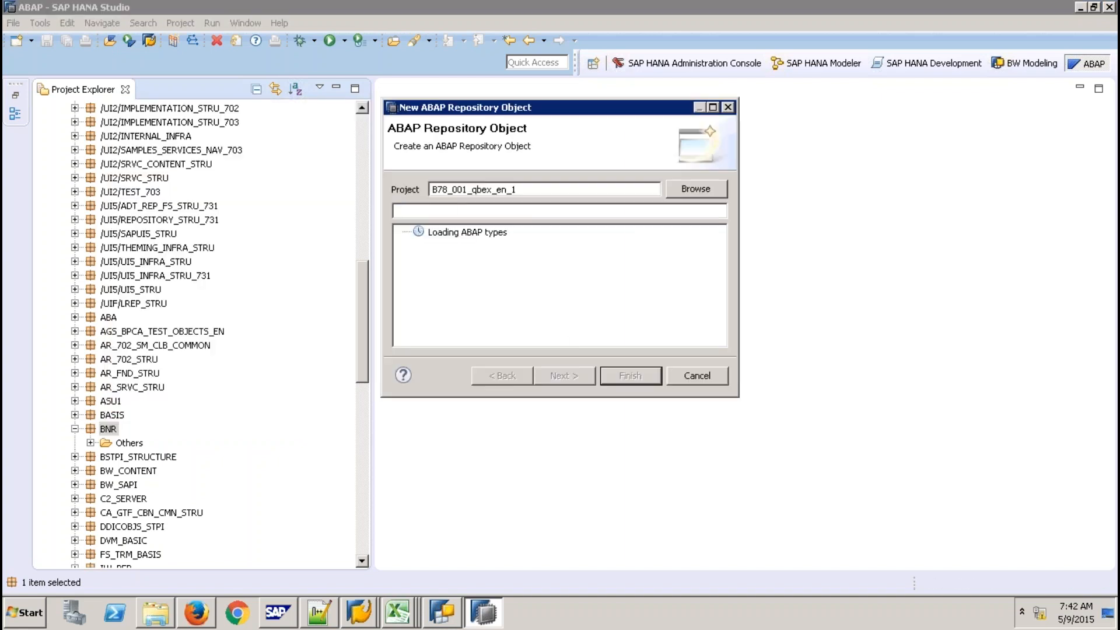
# Choose SAP HANA Transport Container under Others as the object type
pyautogui.click(722, 337)
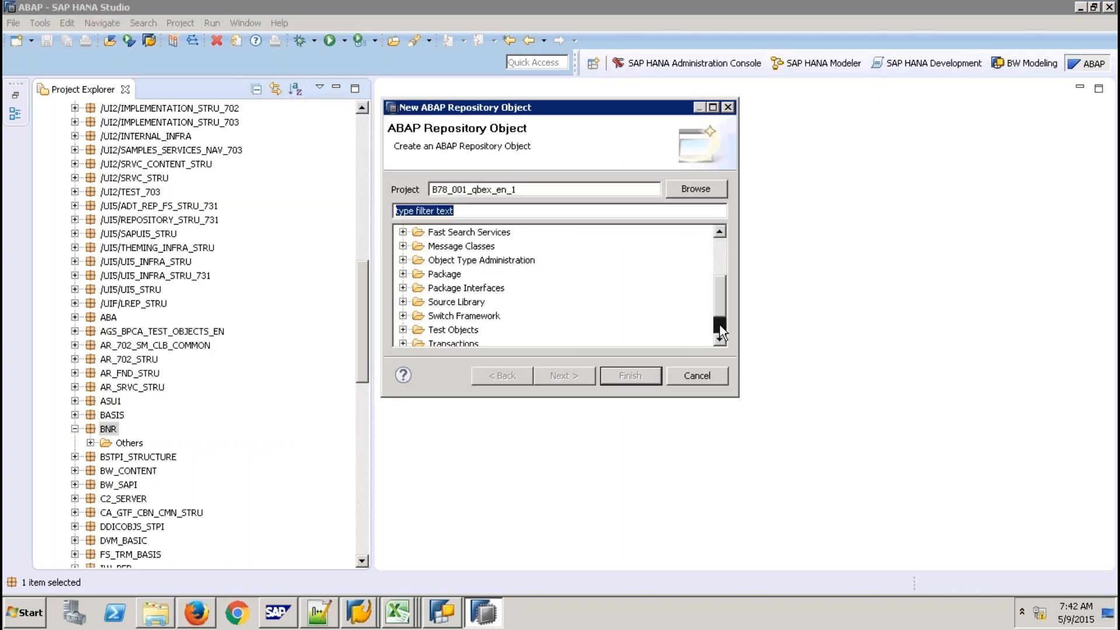
pyautogui.click(719, 325)
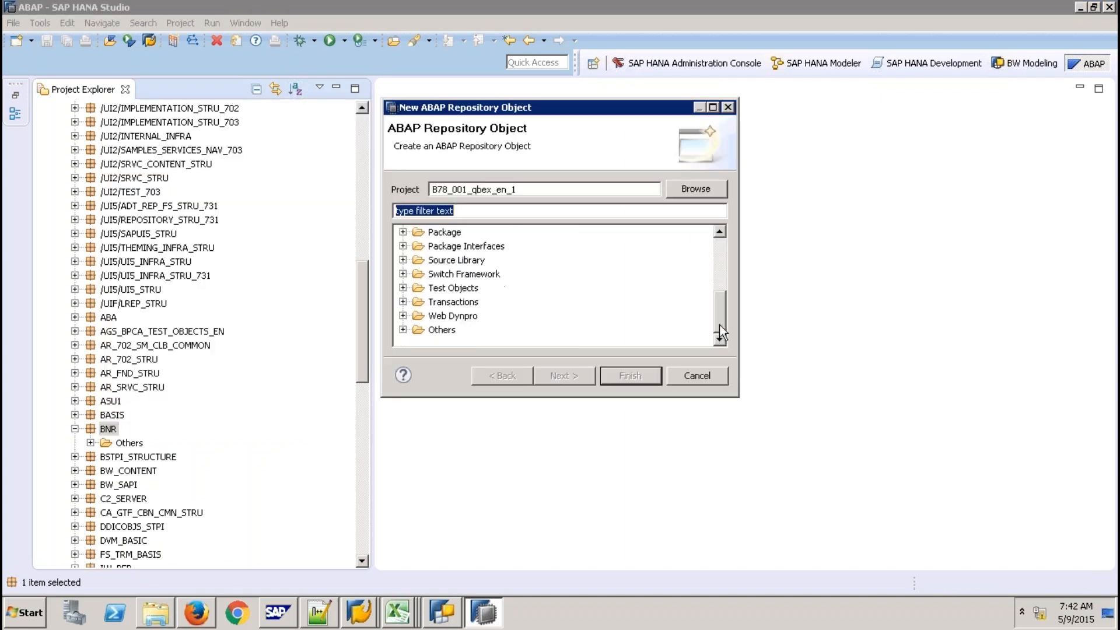
pyautogui.click(408, 330)
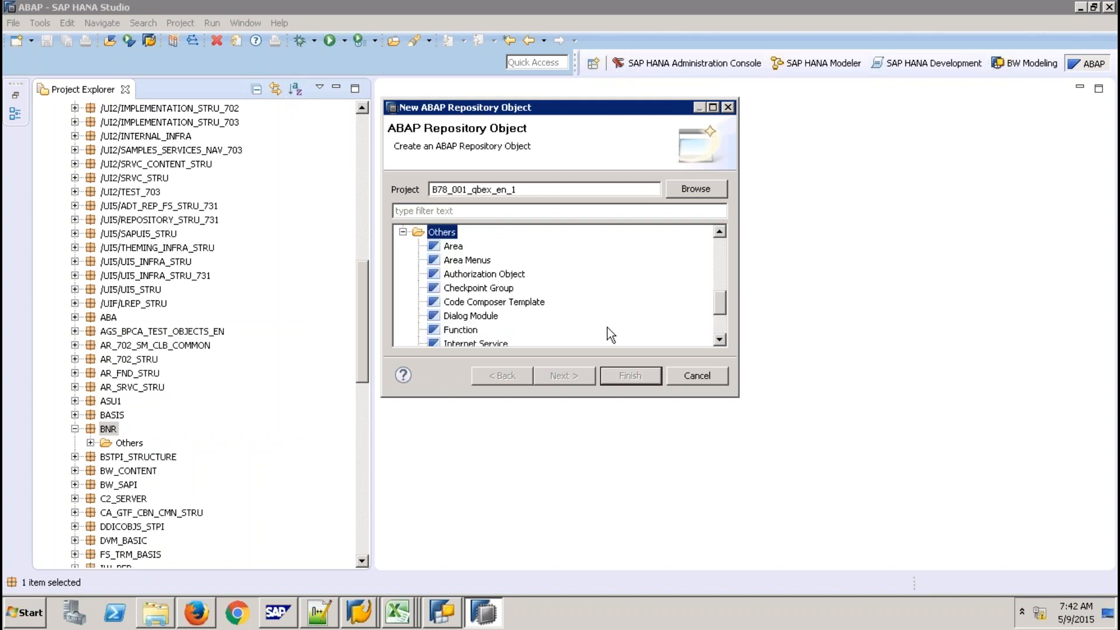
pyautogui.click(719, 340)
pyautogui.click(719, 340)
pyautogui.click(720, 339)
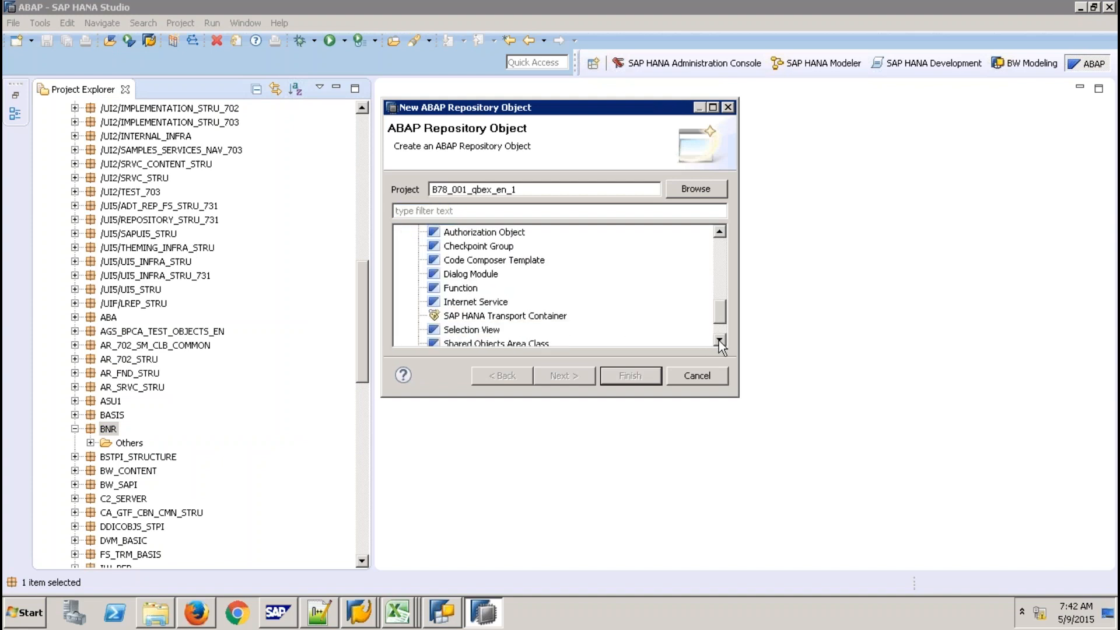
pyautogui.click(543, 315)
pyautogui.click(576, 378)
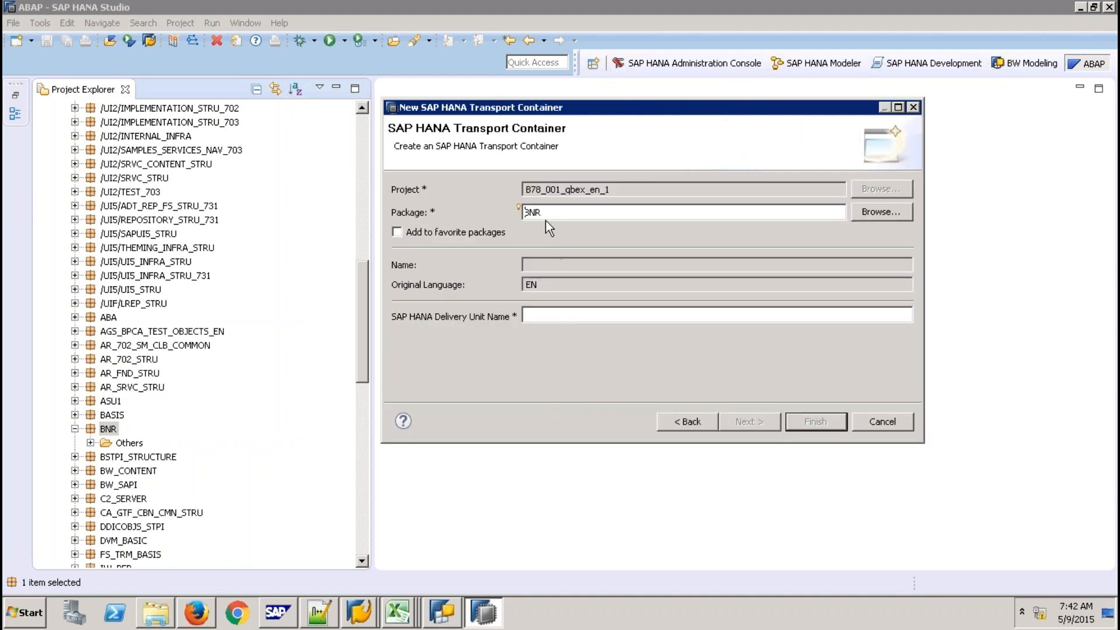
# Enter delivery unit 'DU9ABAP (qbexqty)' and proceed to transport request selection
pyautogui.click(539, 316)
pyautogui.write('D')
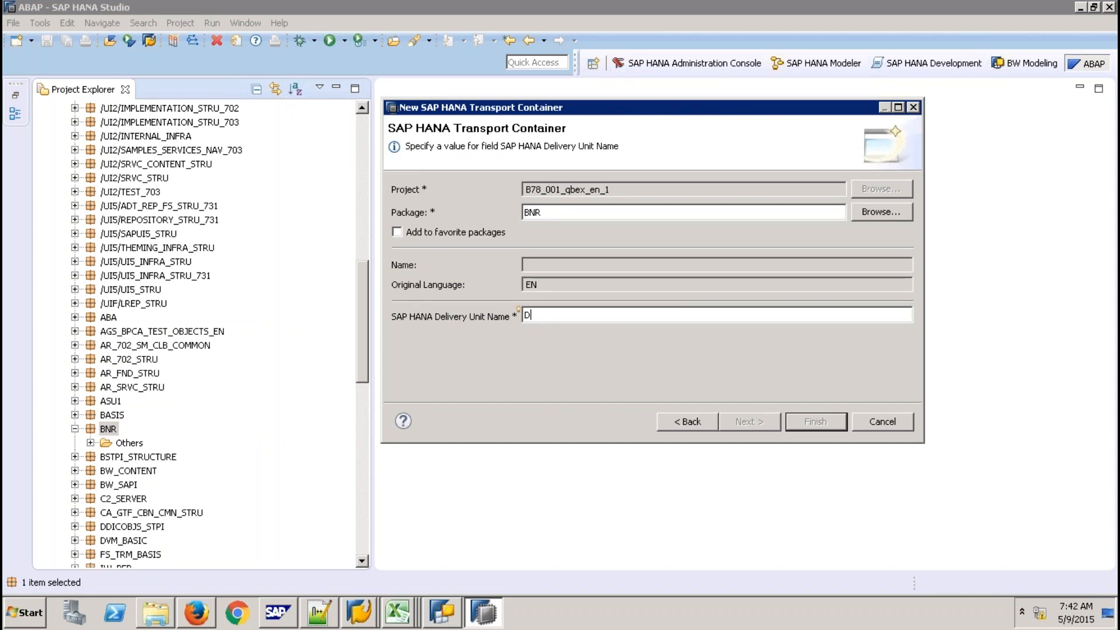
pyautogui.write('U9ABAP')
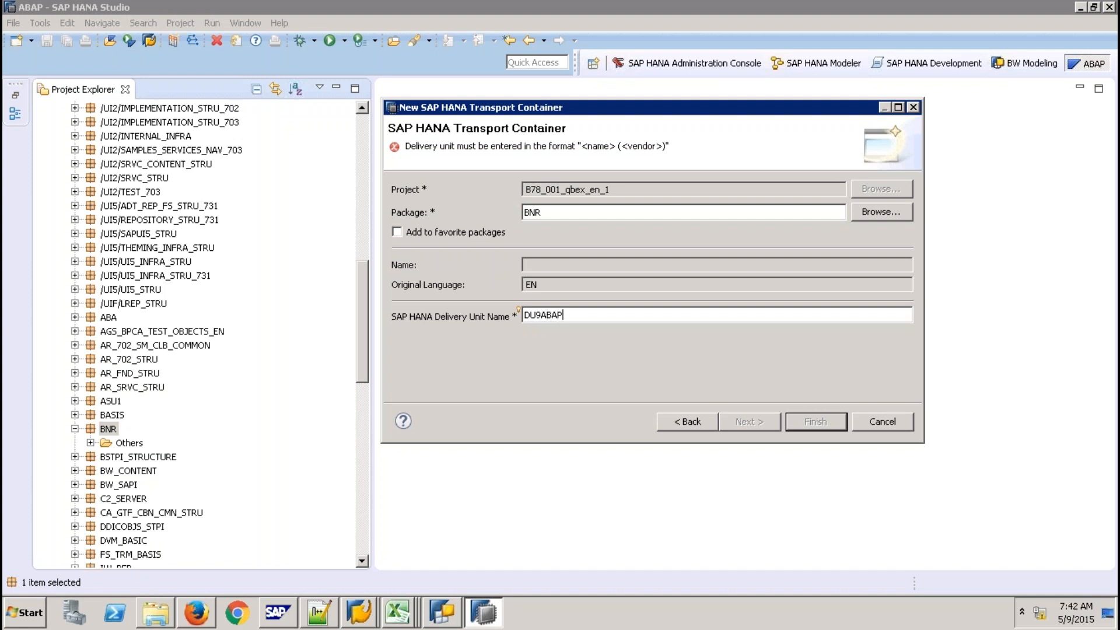
pyautogui.write(' (qbexqty)')
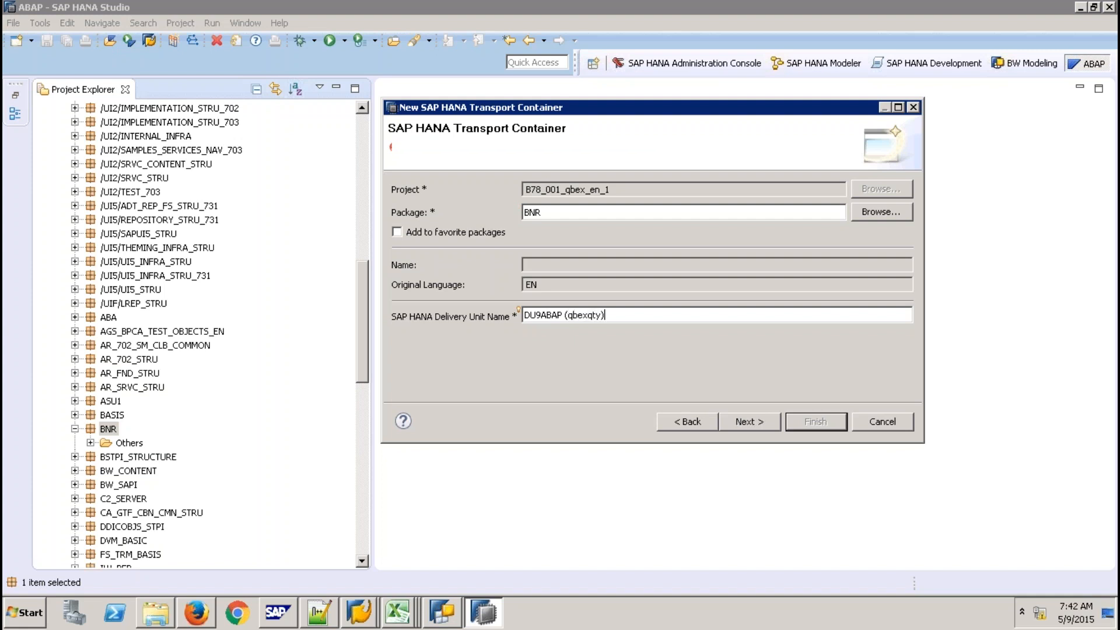
pyautogui.click(750, 424)
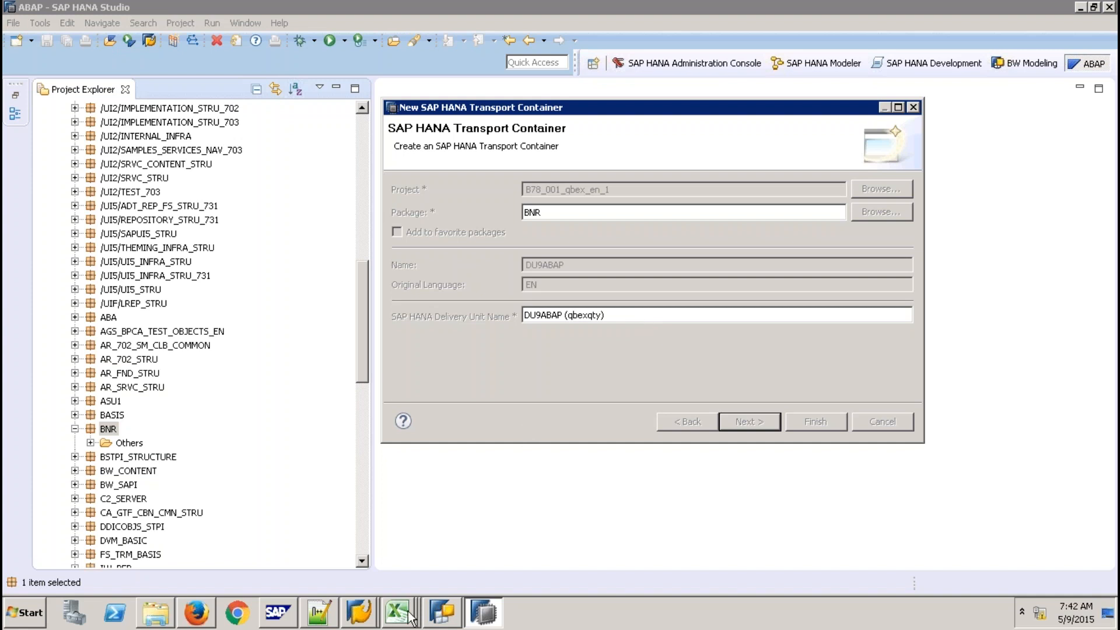
# Check the modifiable requests in SAP GUI's Transport Organizer, then return to the HANA Studio wizard
pyautogui.click(373, 613)
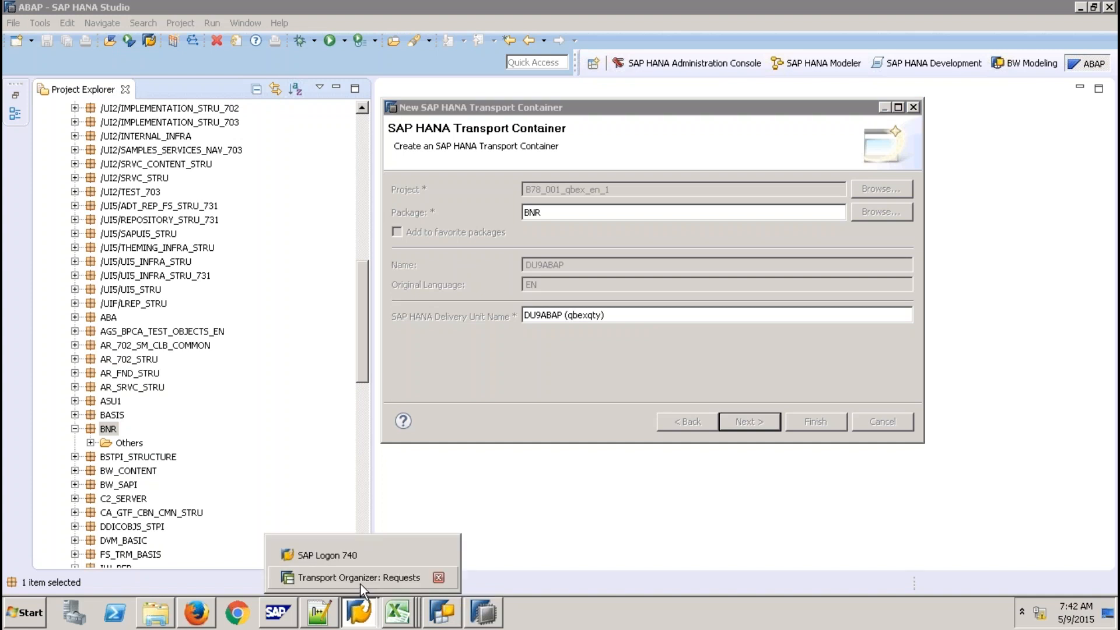
pyautogui.click(361, 584)
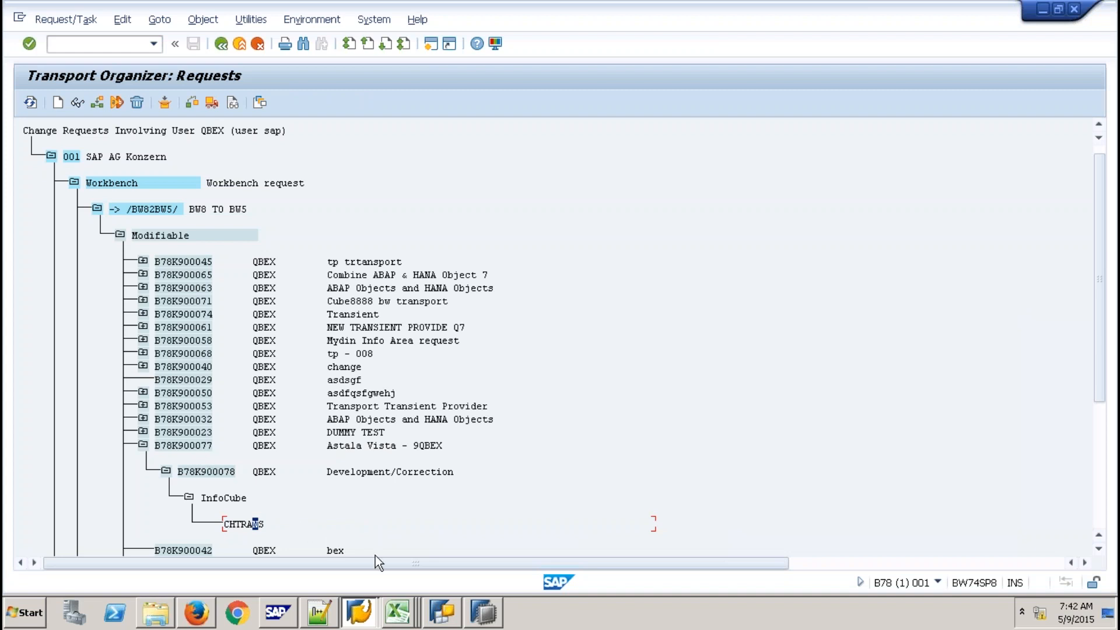
pyautogui.click(478, 613)
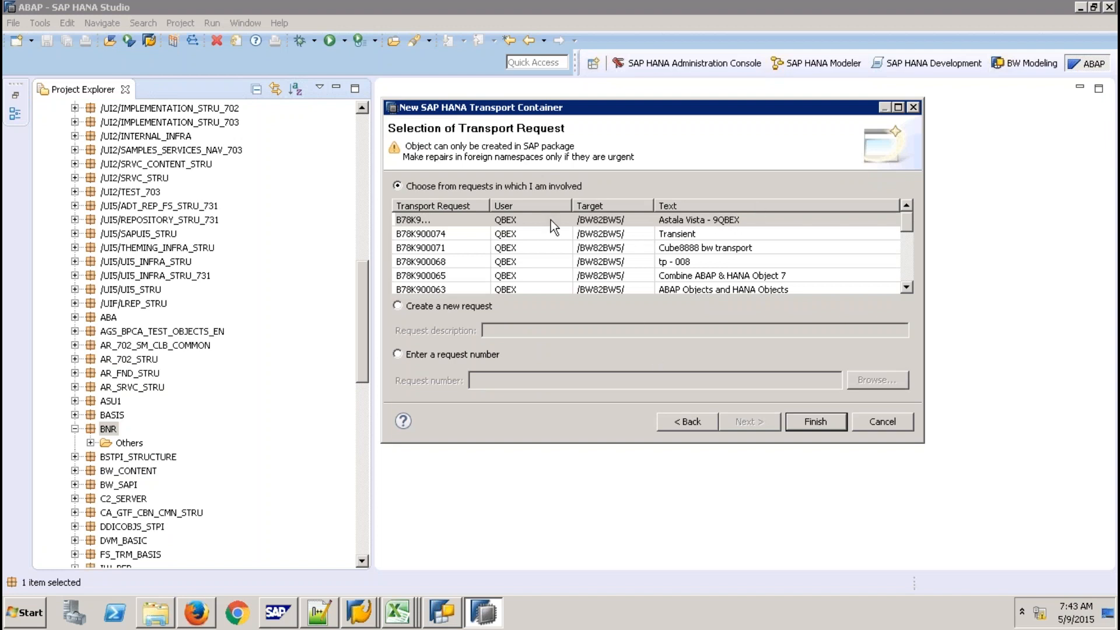
# Create the transport container under request Astala Vista - 9QBEX
pyautogui.moveTo(491, 206); pyautogui.dragTo(535, 205)
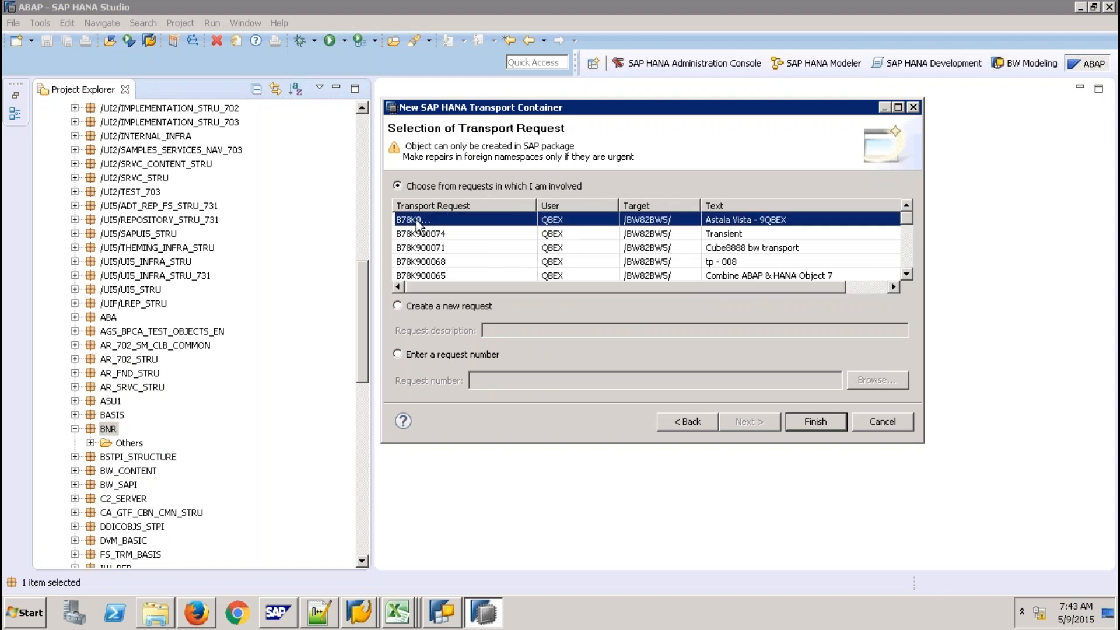
pyautogui.click(757, 220)
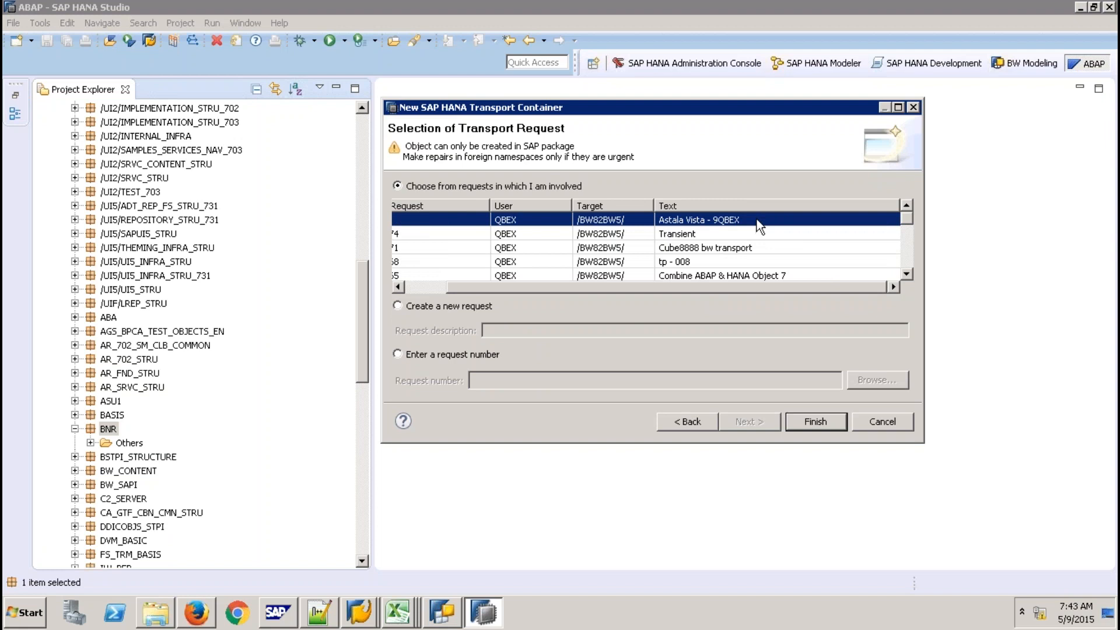
pyautogui.moveTo(743, 287); pyautogui.dragTo(697, 307)
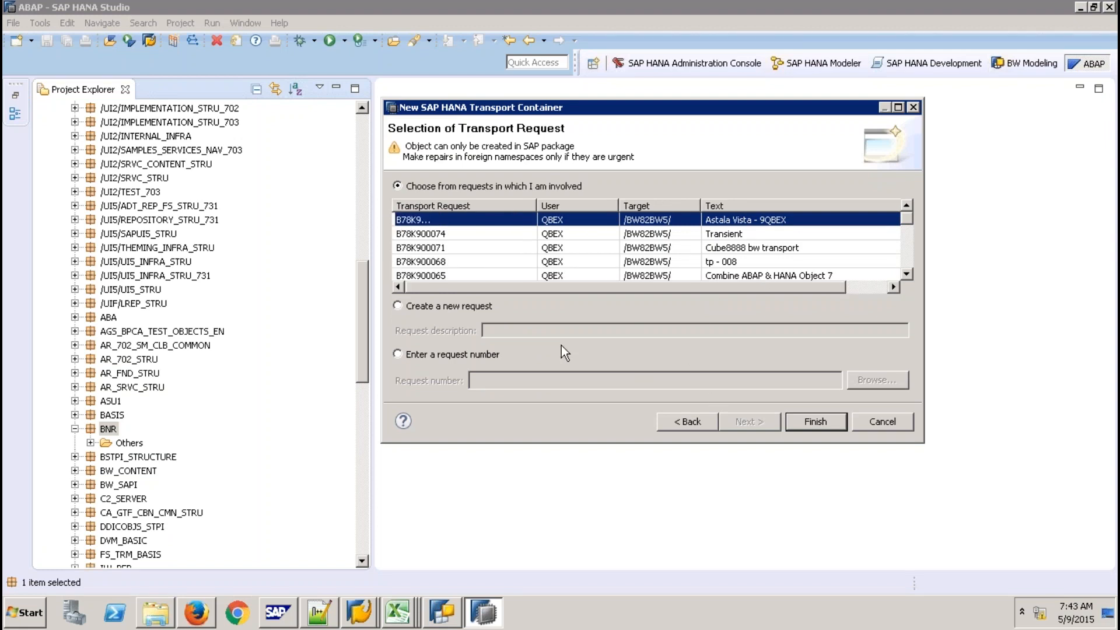
pyautogui.click(808, 421)
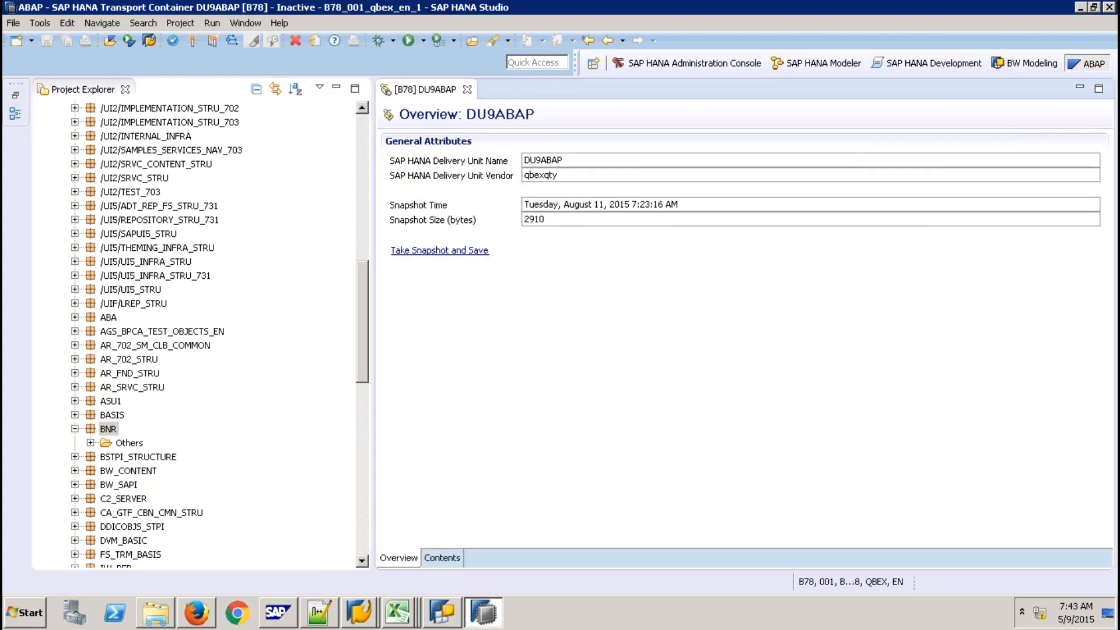
# Snapshot, save and activate the container, review its ZCV_ZCHTRANS contents, and return to Transport Organizer
pyautogui.click(465, 251)
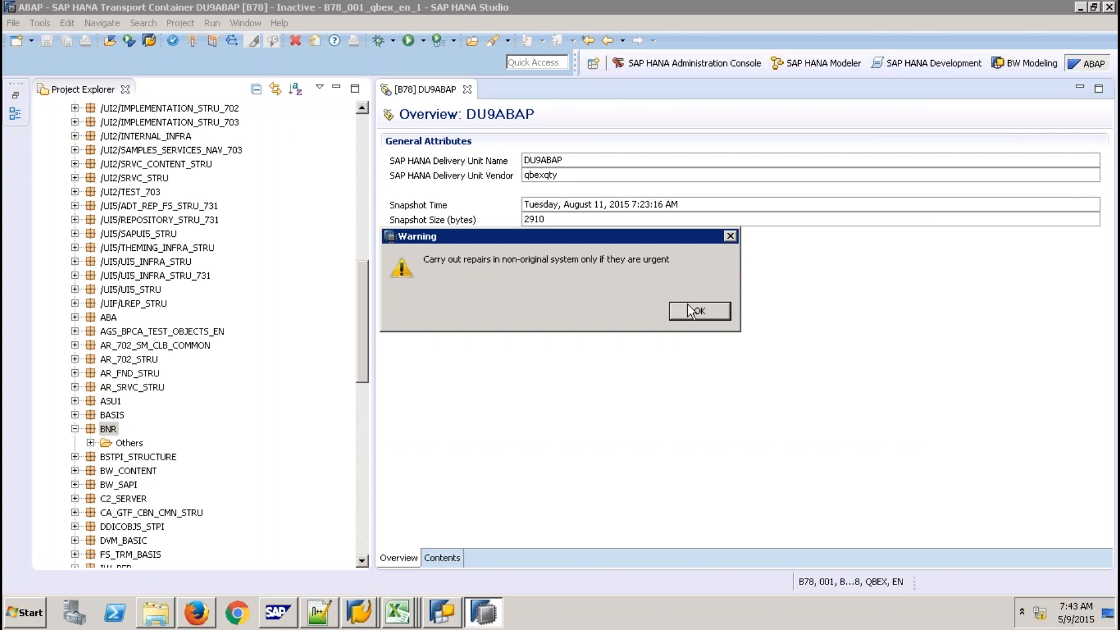
pyautogui.click(699, 312)
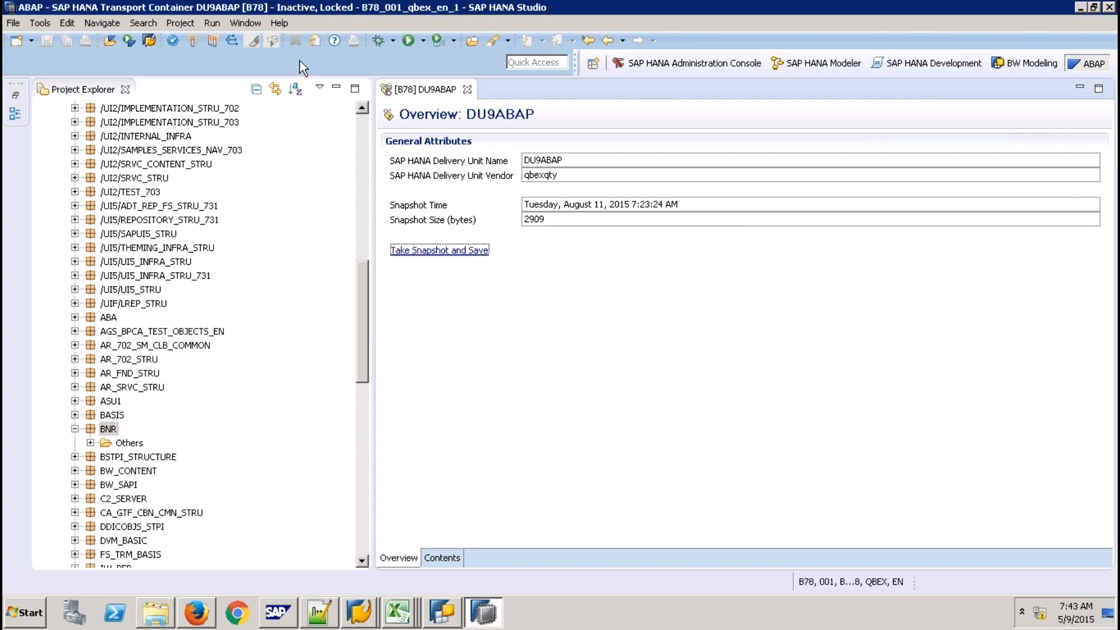
pyautogui.click(193, 41)
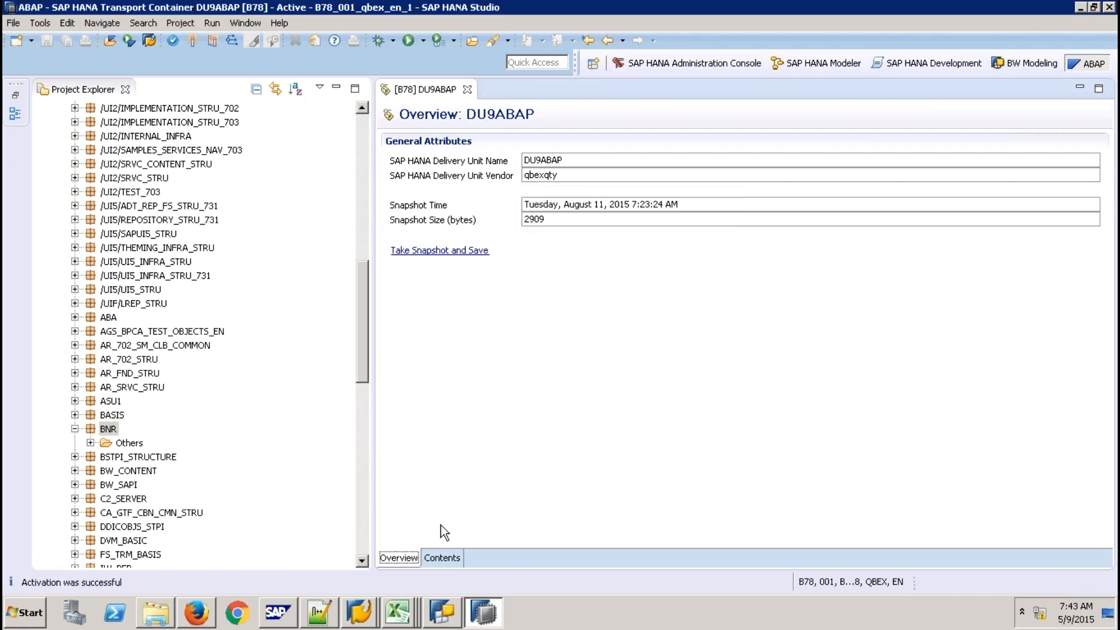
pyautogui.click(442, 557)
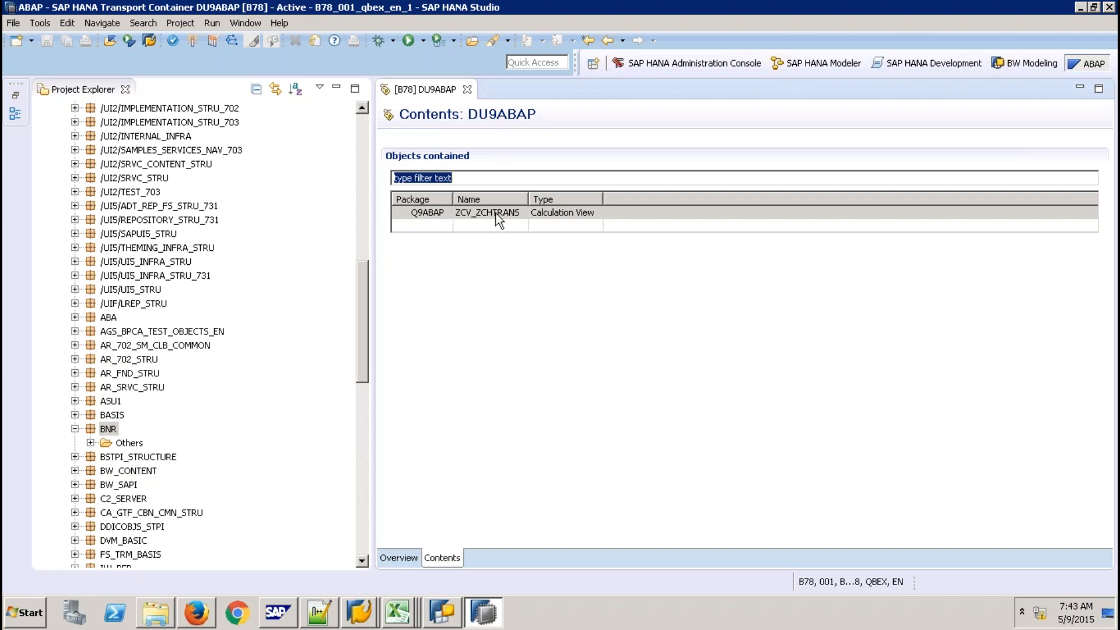
pyautogui.click(372, 616)
pyautogui.click(374, 580)
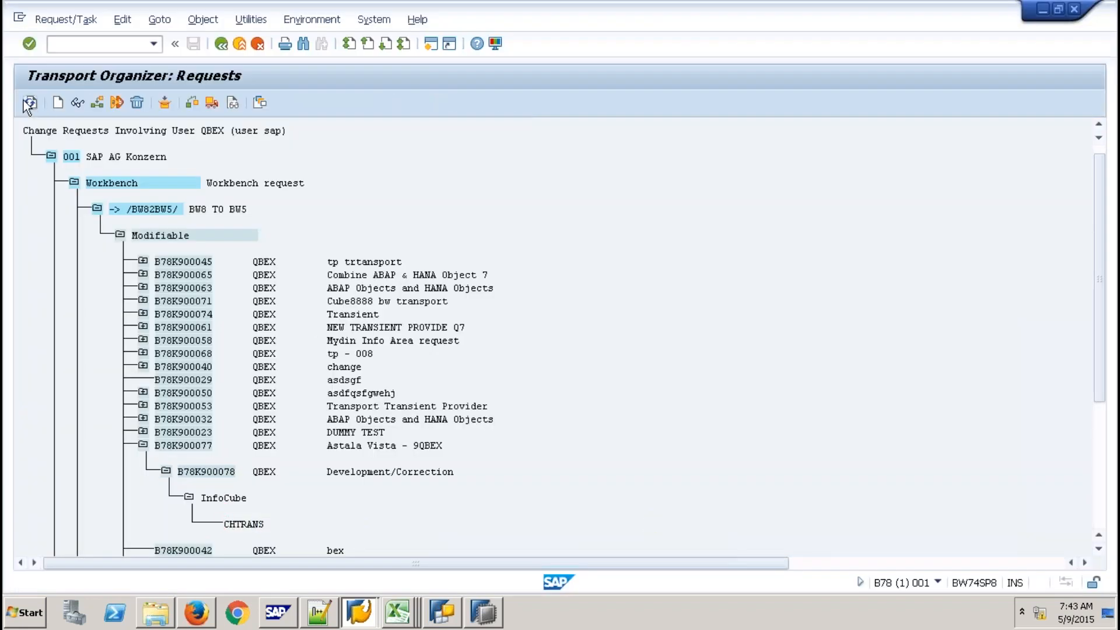
# Refresh the request list and expand Repair task B78K900079 and its HANA Transport Container entry
pyautogui.click(27, 101)
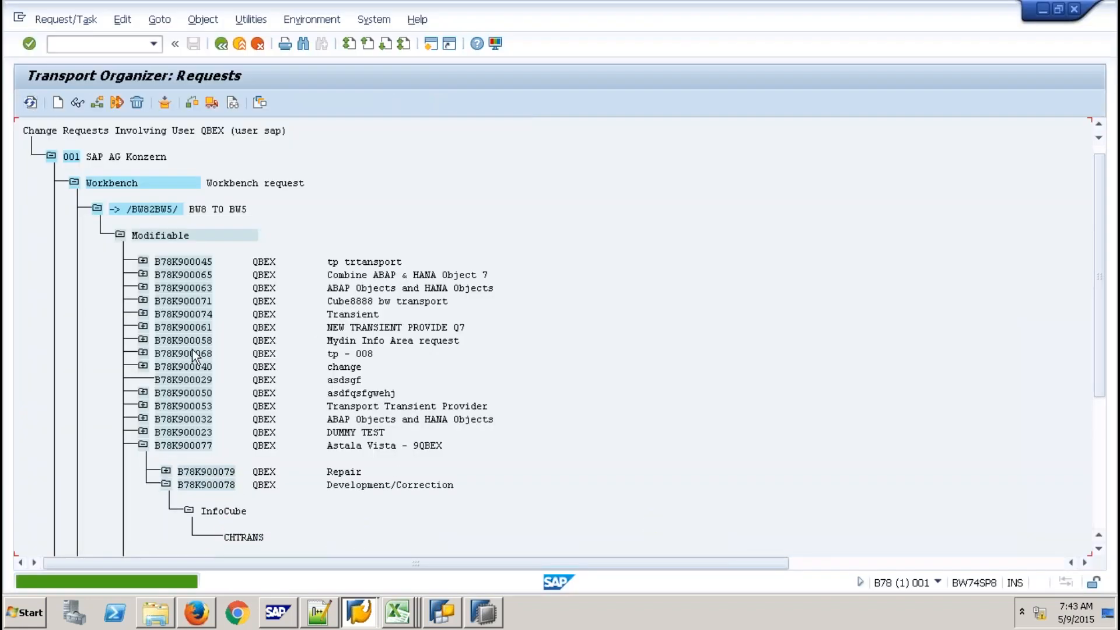
pyautogui.click(166, 470)
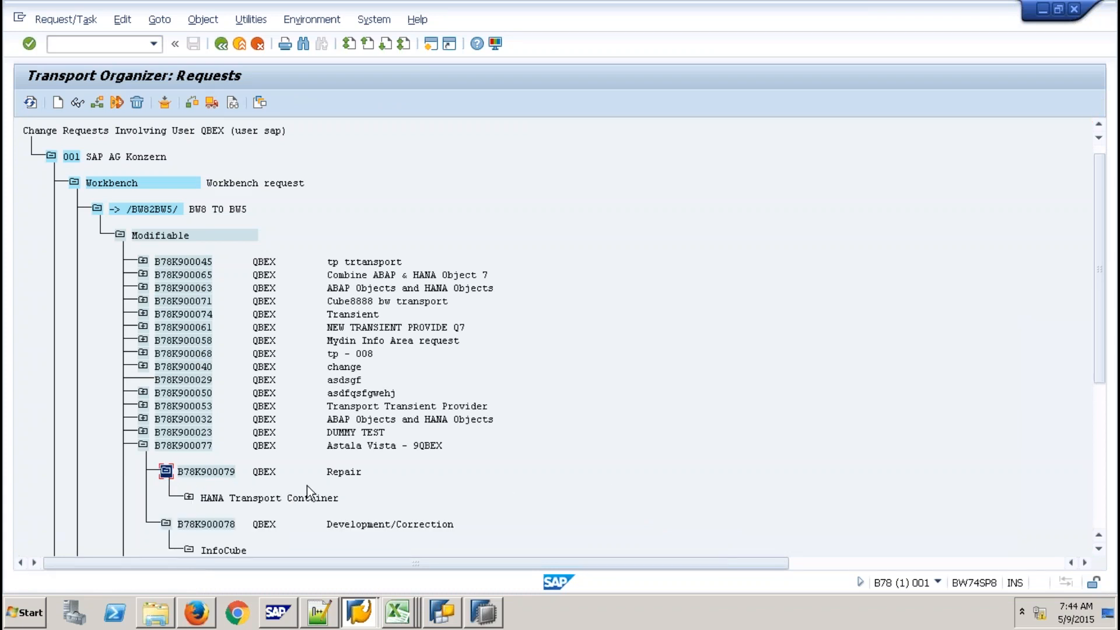
pyautogui.click(189, 498)
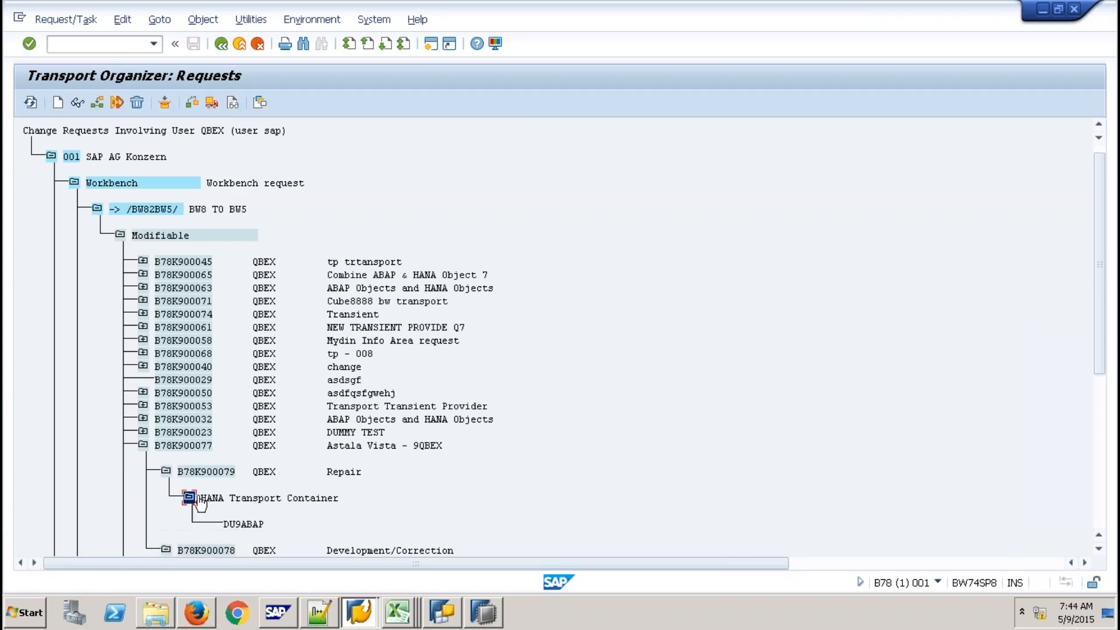
pyautogui.click(1099, 549)
pyautogui.click(1100, 549)
pyautogui.click(1099, 548)
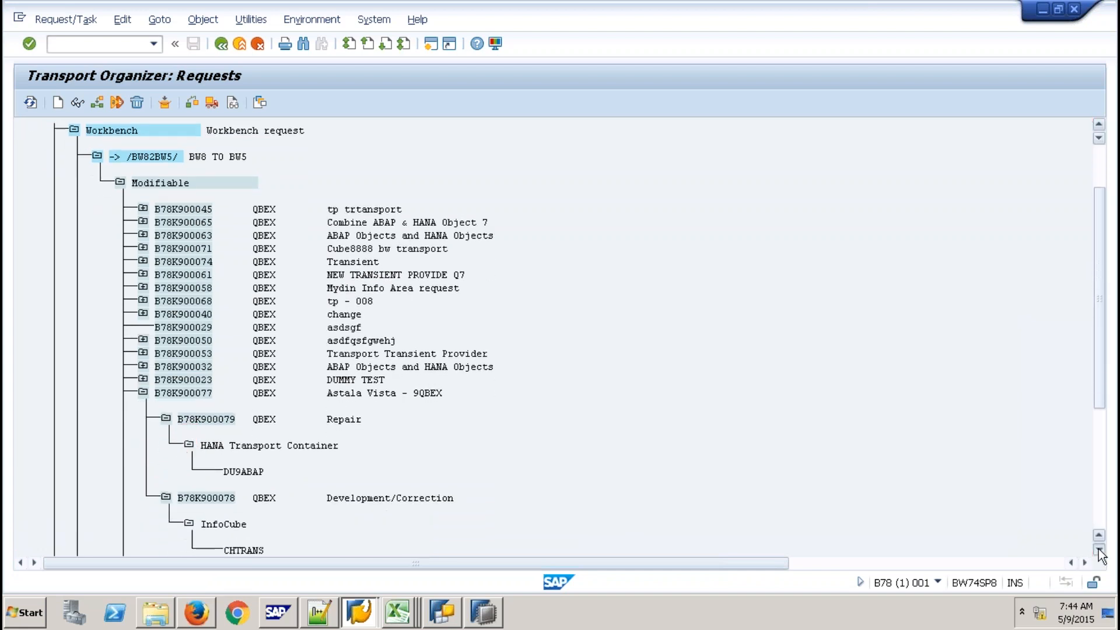
pyautogui.click(1099, 548)
pyautogui.click(1099, 548)
pyautogui.click(1099, 549)
pyautogui.click(1099, 548)
pyautogui.click(1099, 549)
pyautogui.click(1099, 549)
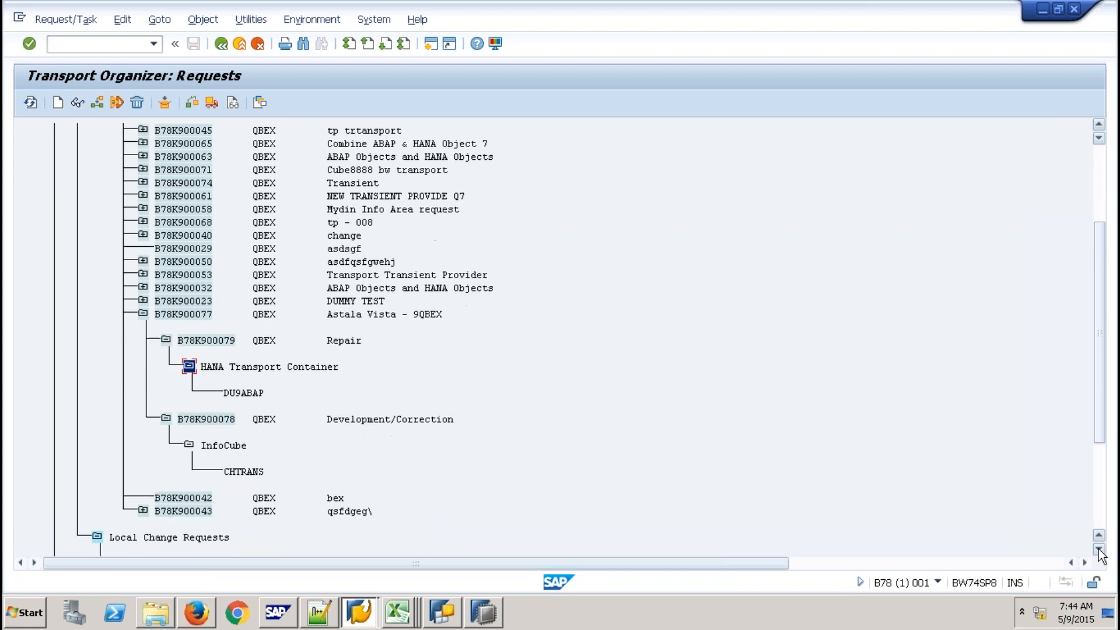
# Release tasks B78K900078 and B78K900079 directly
pyautogui.click(226, 420)
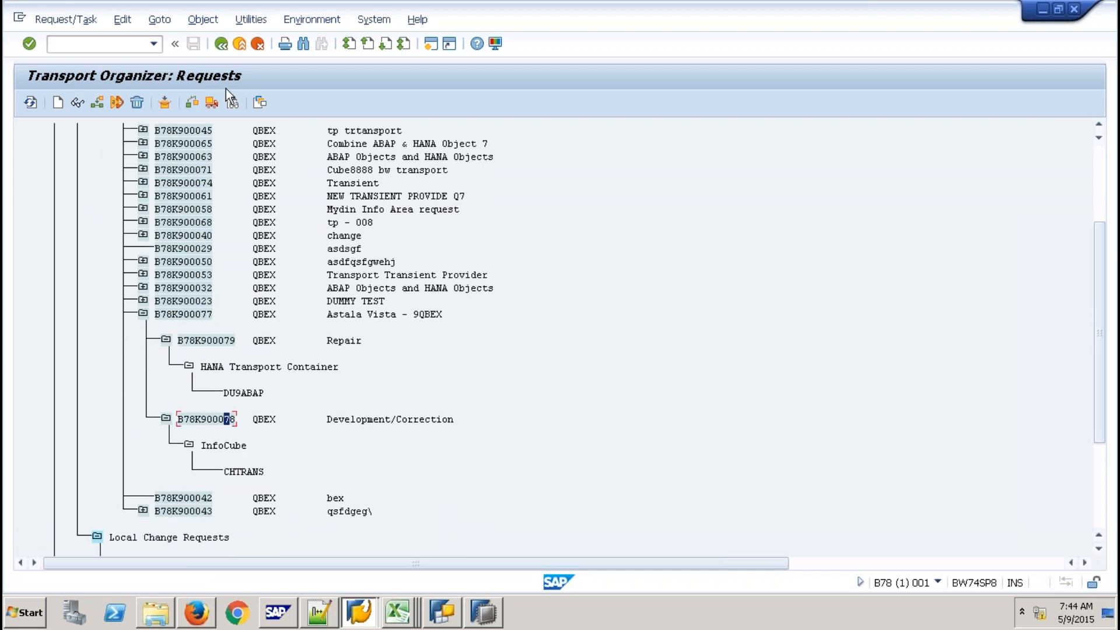
pyautogui.click(208, 101)
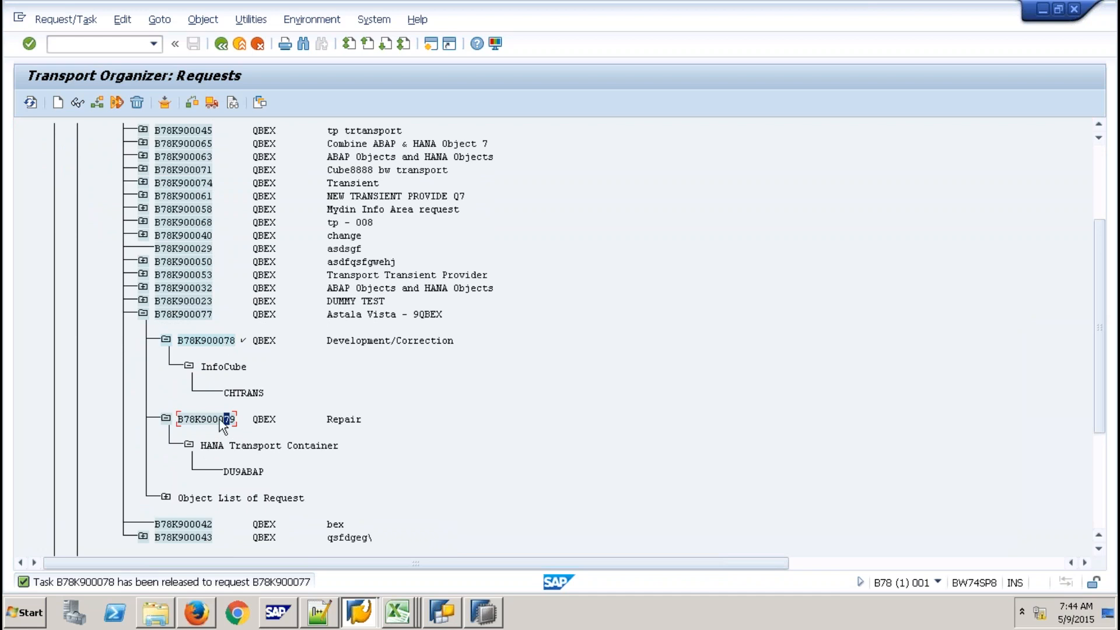
pyautogui.click(211, 104)
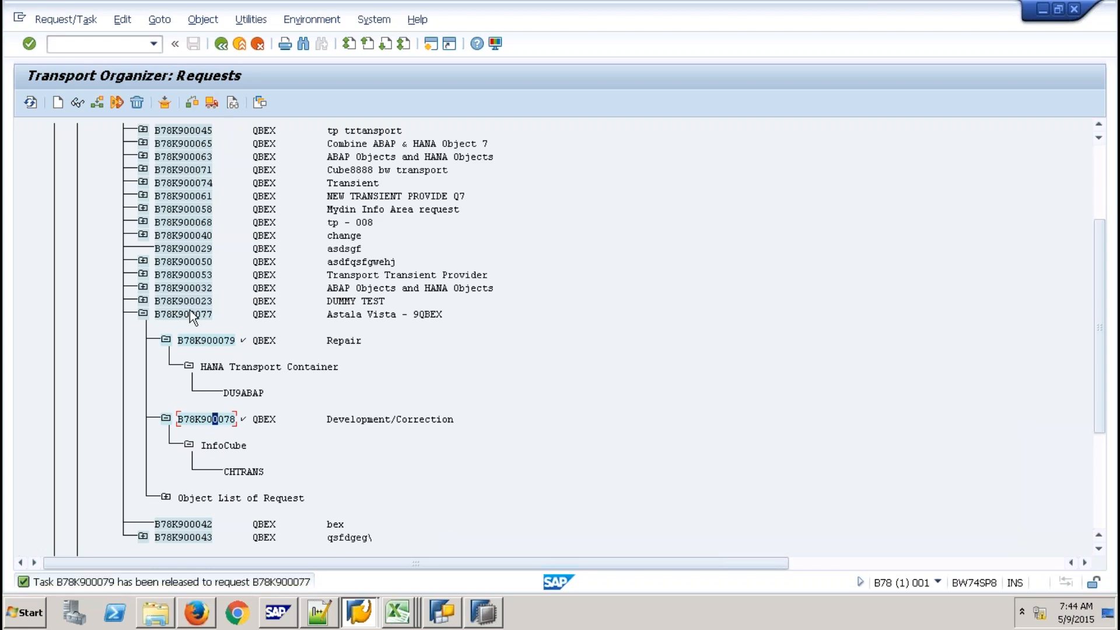
# Release parent request B78K900077 and refresh the requests and tasks list
pyautogui.click(198, 314)
pyautogui.click(212, 103)
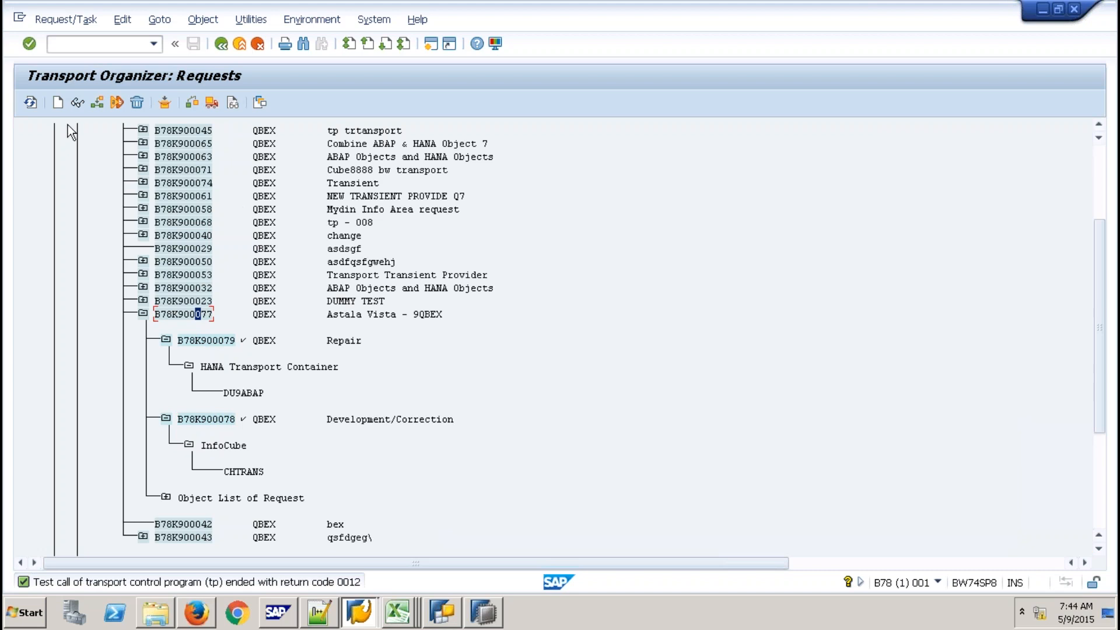
pyautogui.click(29, 102)
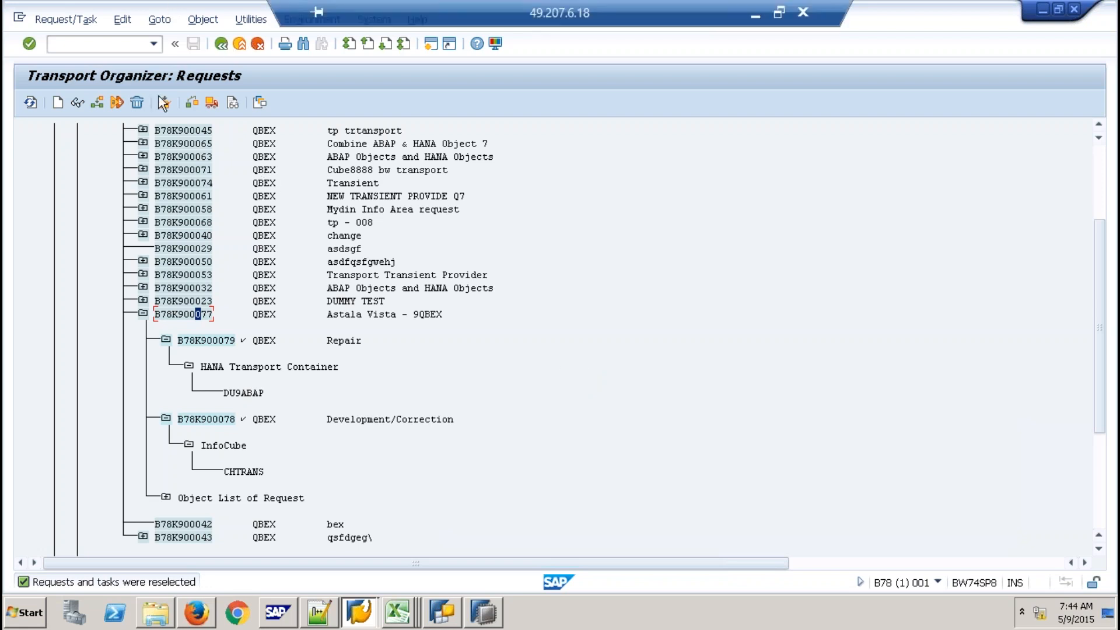
# Go back to the selection screen and redisplay the user's modifiable requests
pyautogui.click(217, 45)
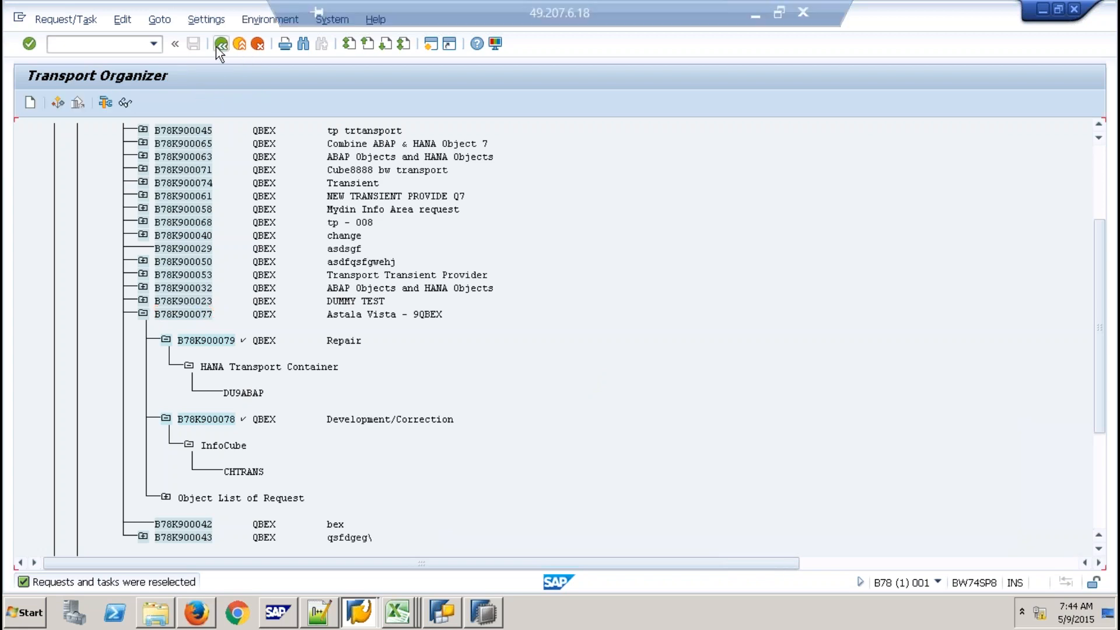
pyautogui.click(216, 47)
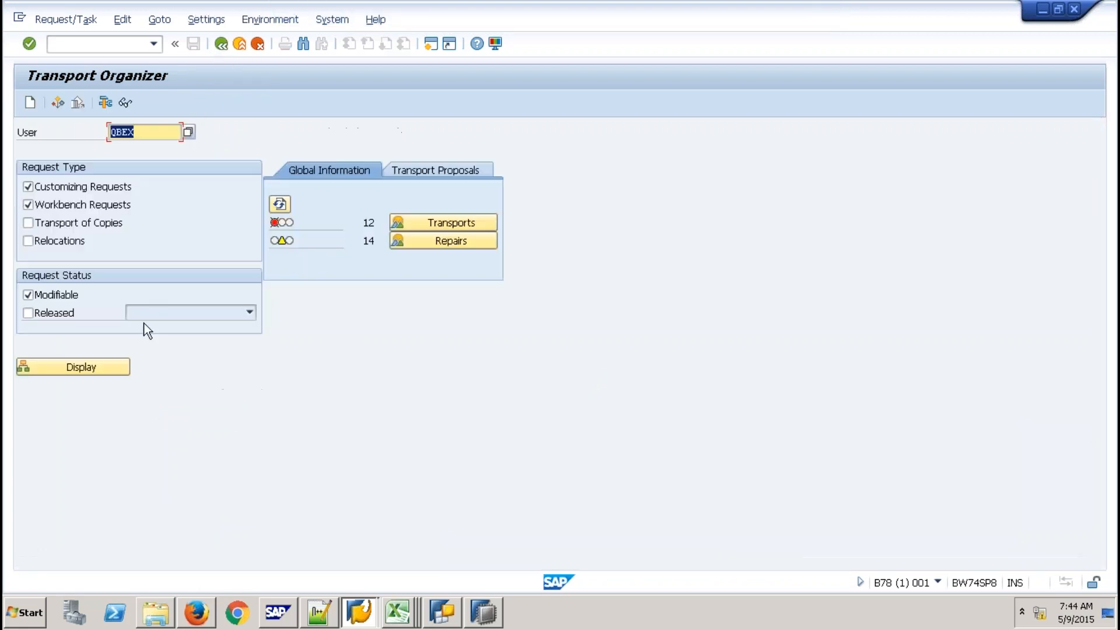
pyautogui.click(107, 365)
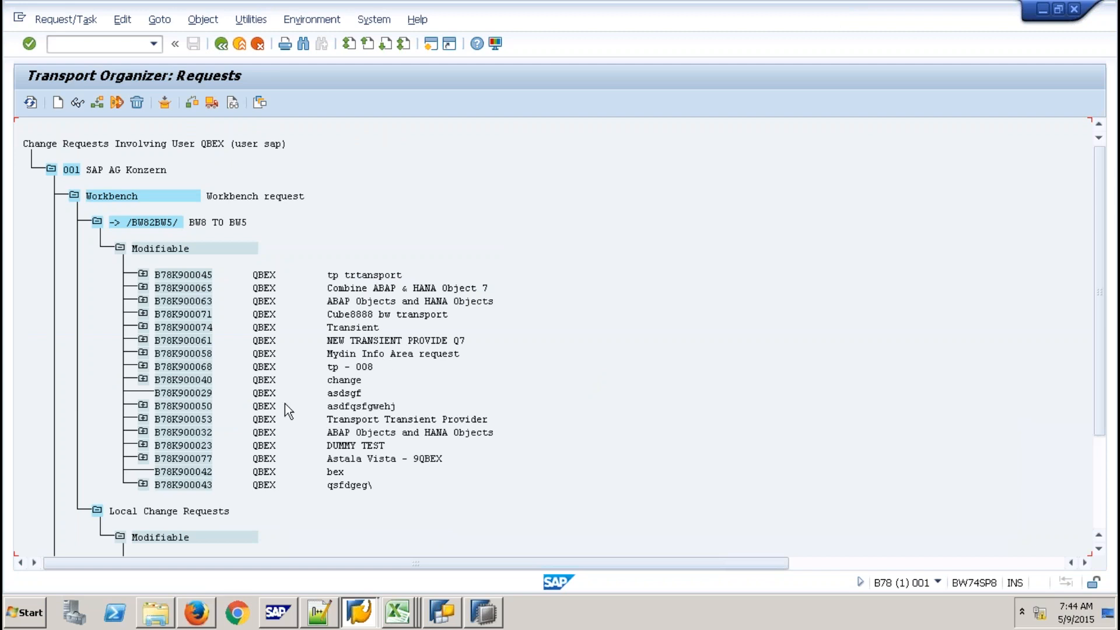
# Run the transport check on B78K900077 and expand it to show its tasks
pyautogui.click(174, 459)
pyautogui.click(212, 103)
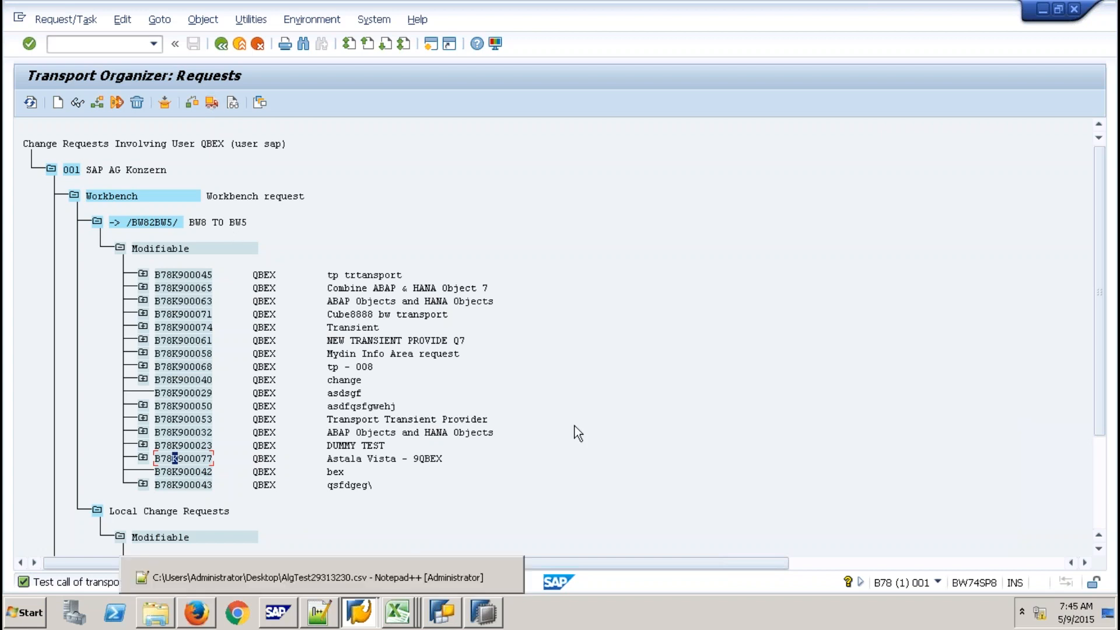
pyautogui.click(143, 458)
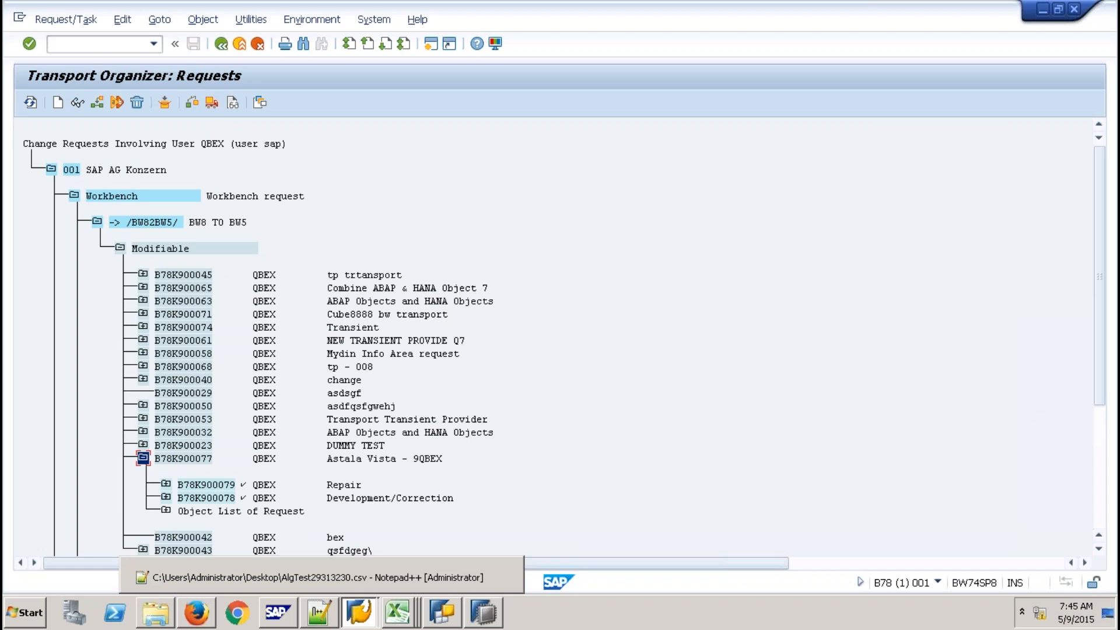
# Select transport request B78K900077, then minimize the remote session to show the local Excel DEV-to-QTY diagram
pyautogui.moveTo(754, 4)
pyautogui.click(196, 458)
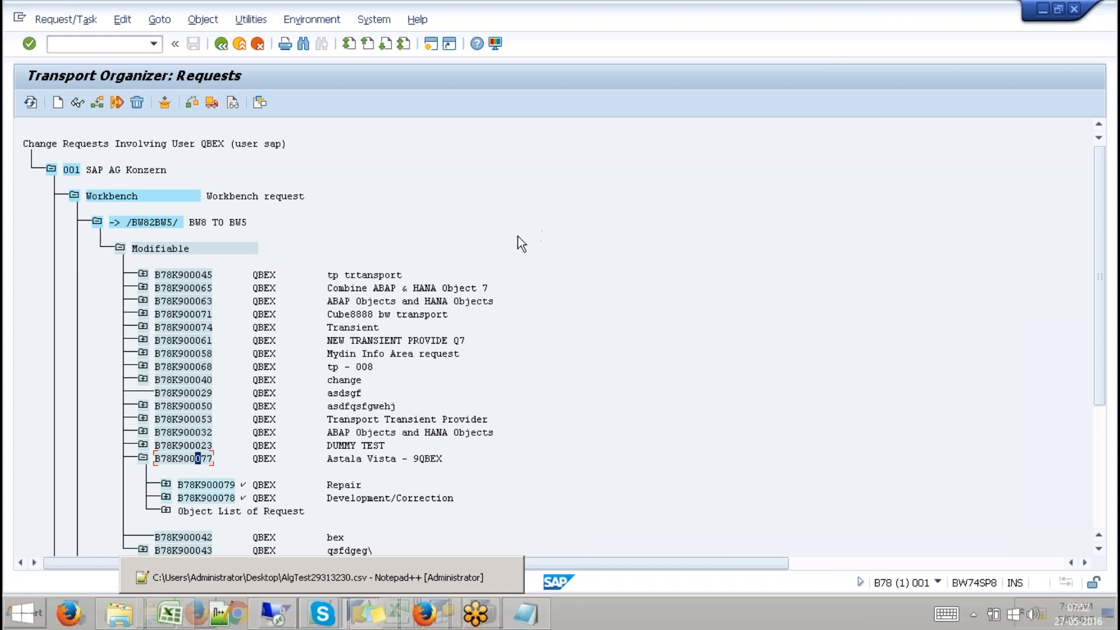
pyautogui.moveTo(823, 2)
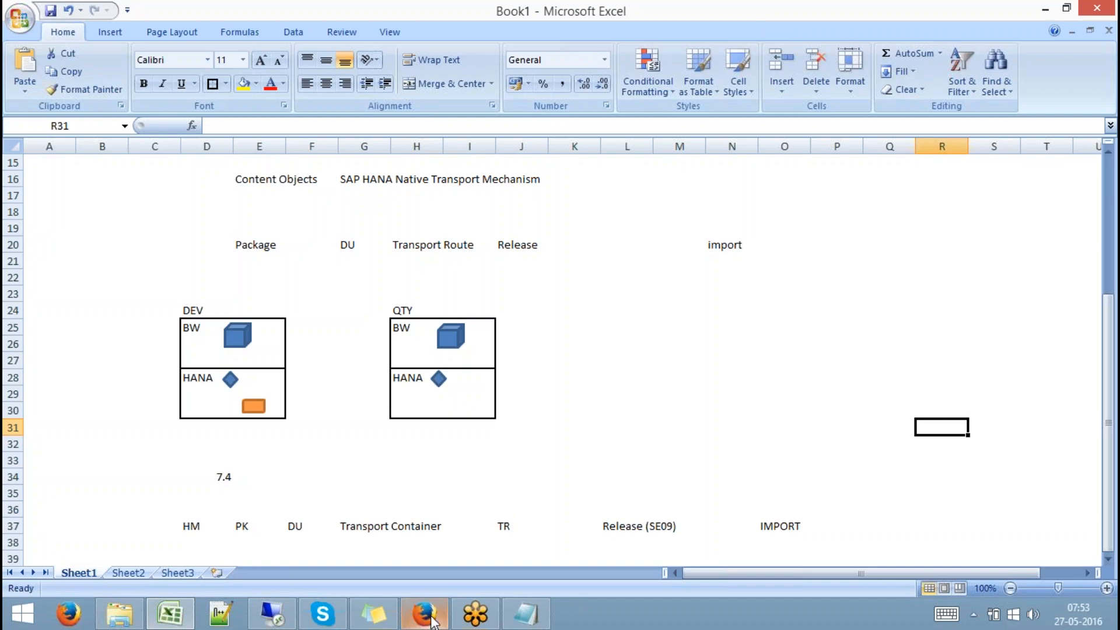
# Restore HANA Studio in the SAP HANA Modeler perspective and open the Q9ABAP package's context menu
pyautogui.click(278, 614)
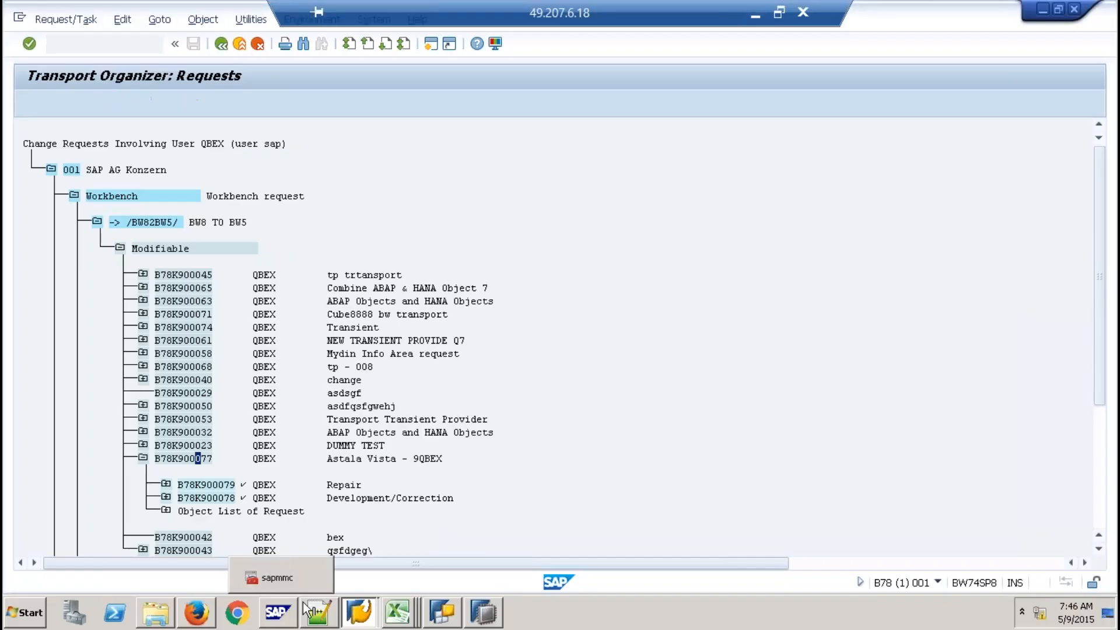
pyautogui.click(483, 615)
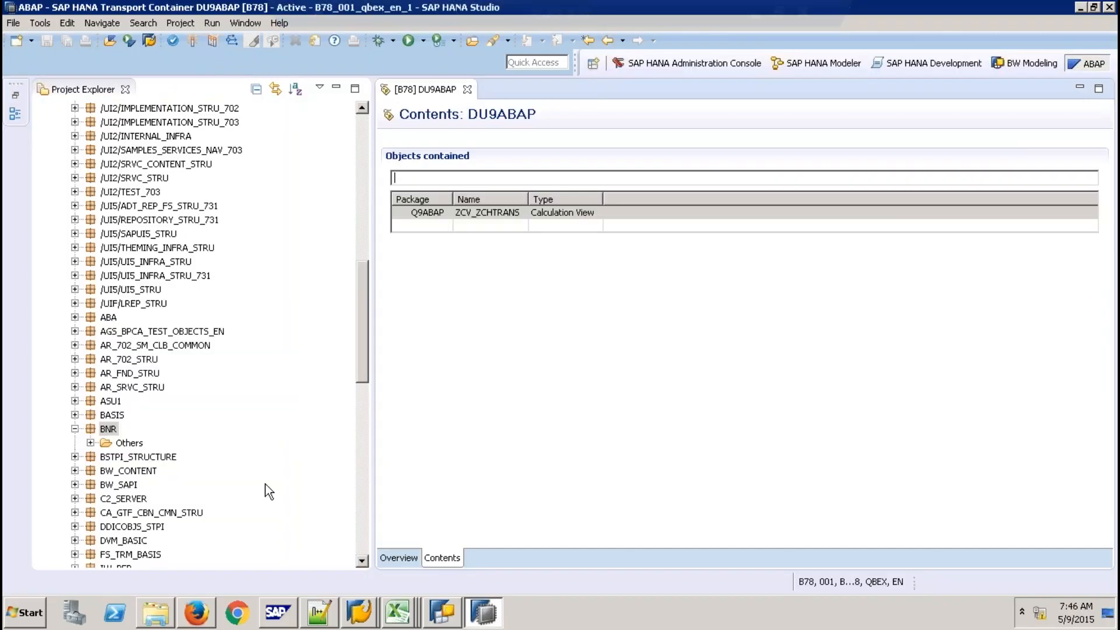
pyautogui.click(814, 67)
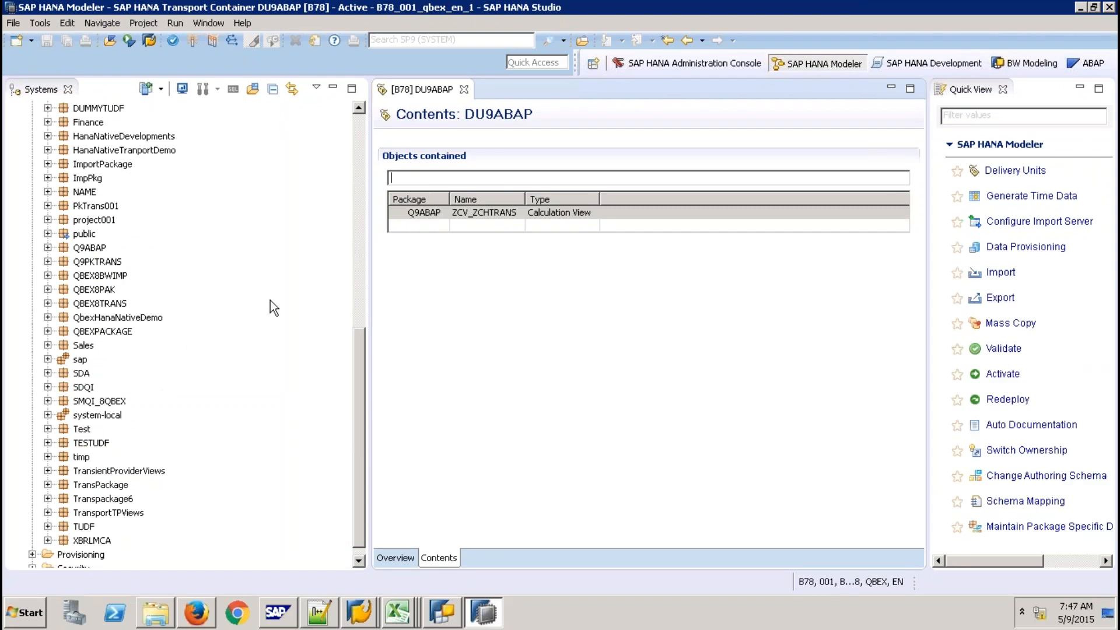
pyautogui.click(88, 248)
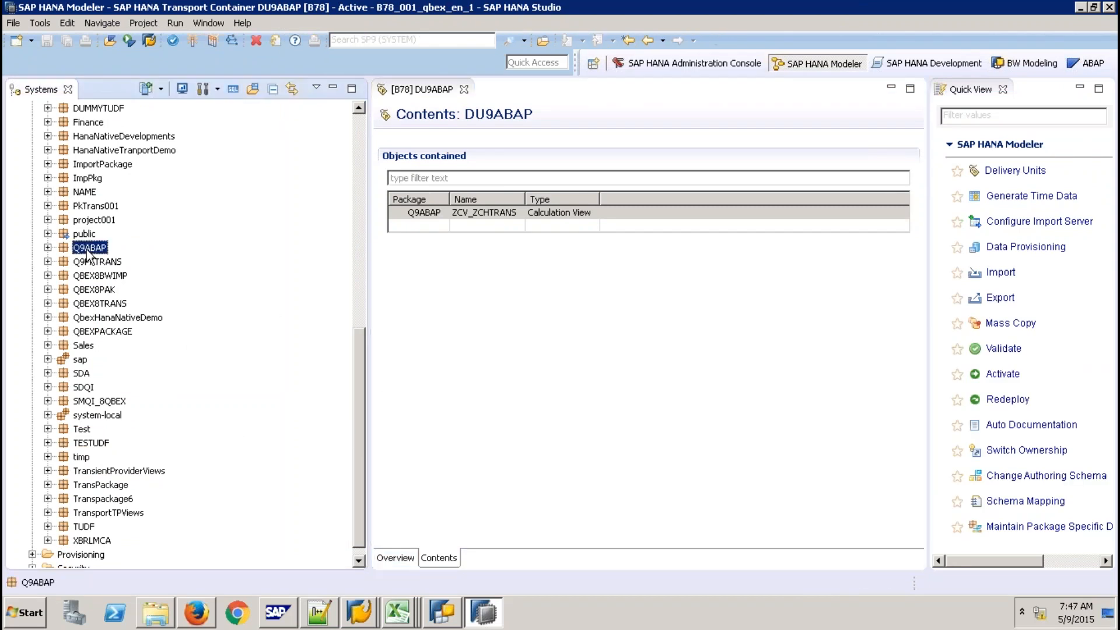
pyautogui.rightClick(88, 251)
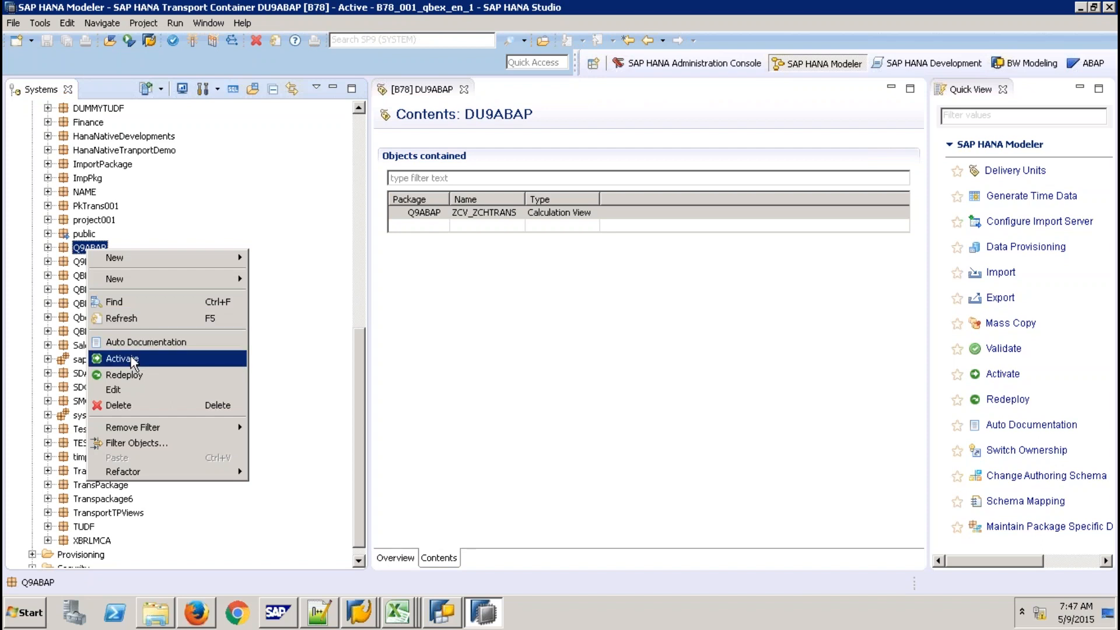
# Check that package Q9ABAP's delivery unit is DU9ABAP(qbexqty), then cancel without saving
pyautogui.click(129, 388)
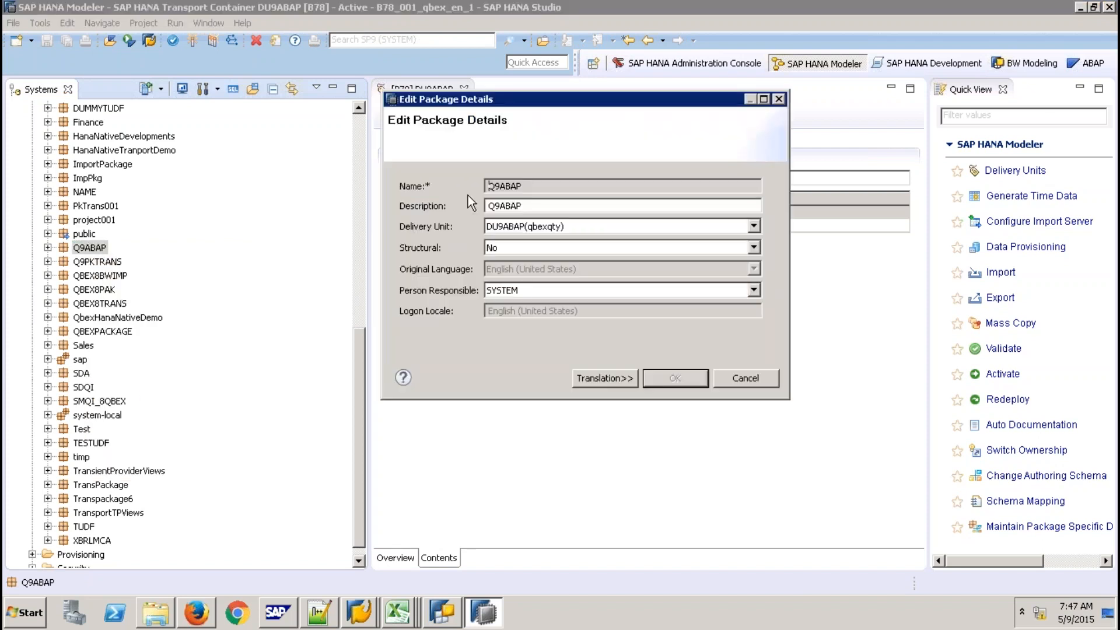
pyautogui.click(753, 225)
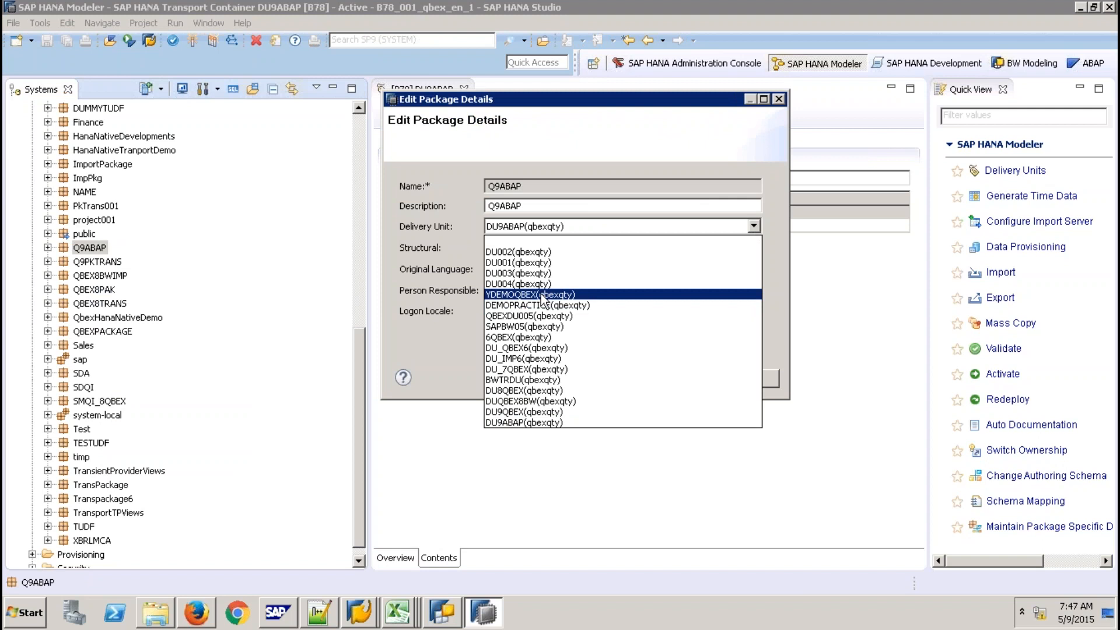
pyautogui.click(449, 338)
pyautogui.click(749, 383)
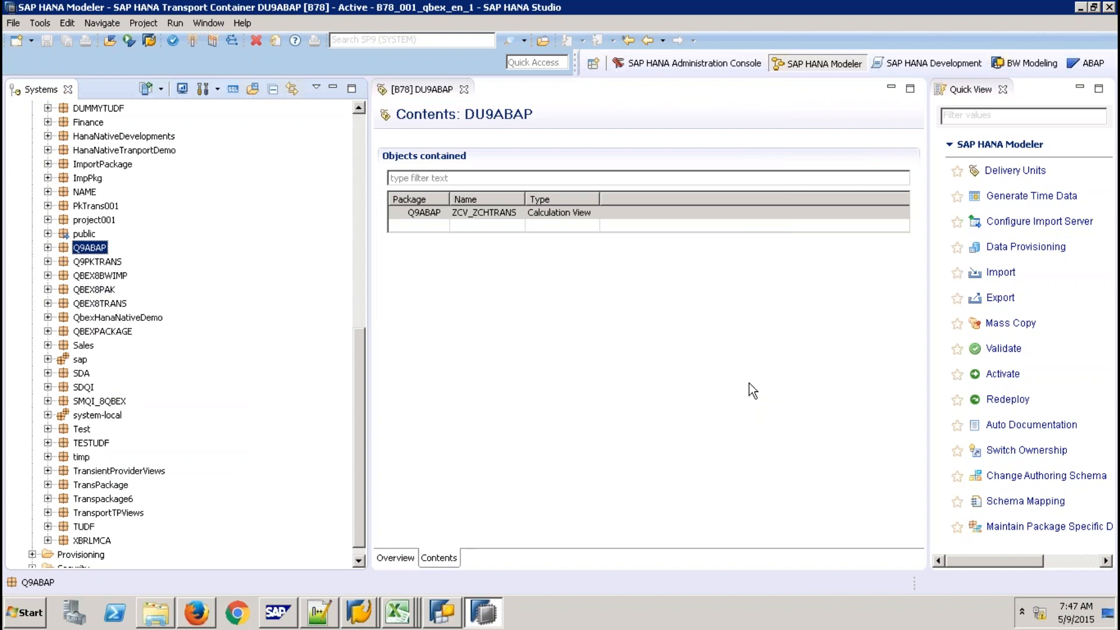
# Close the DU9ABAP contents view and Quick View panel, then minimize the remote desktop to show Excel
pyautogui.click(467, 91)
pyautogui.click(465, 90)
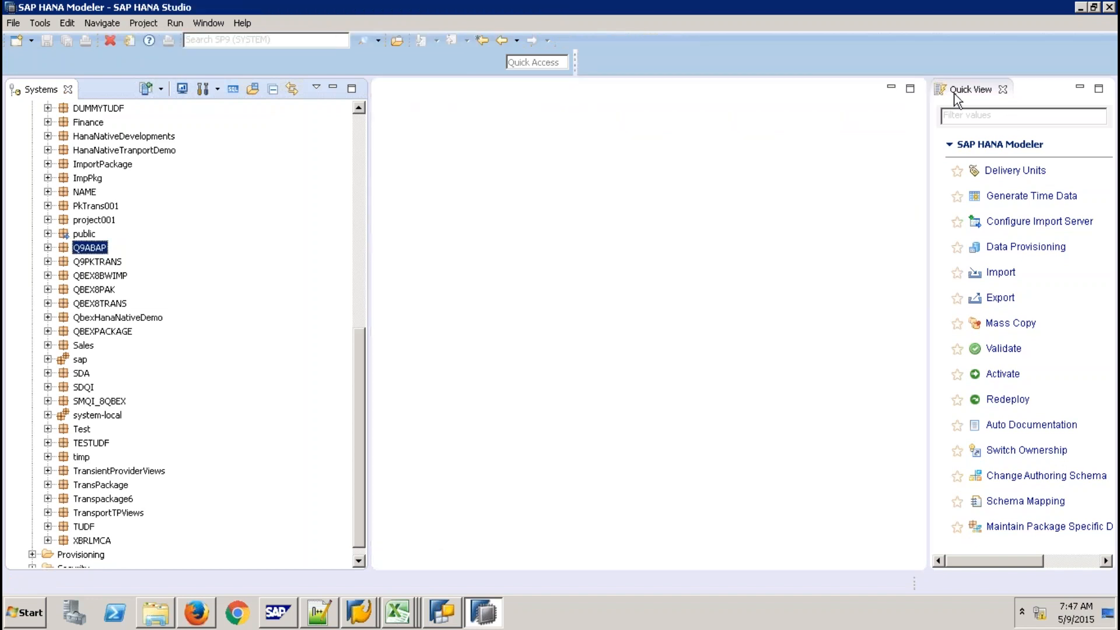
pyautogui.click(1002, 89)
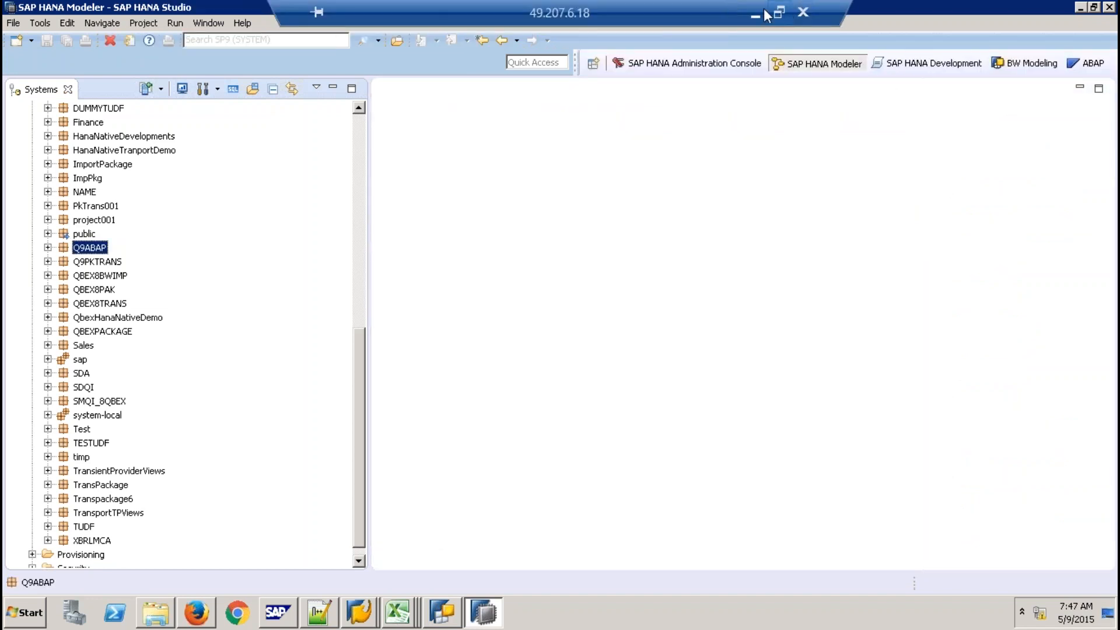
pyautogui.click(755, 12)
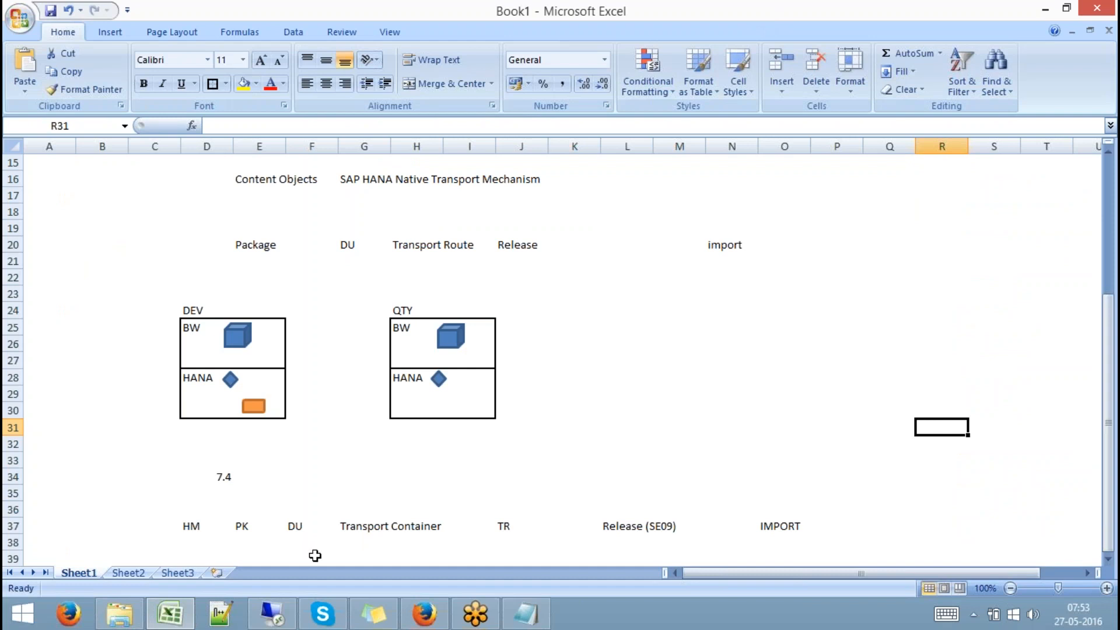
# Add a '- HANA Live' heading with a dashed underline on a new line in Notepad
pyautogui.click(526, 614)
pyautogui.press('Return')
pyautogui.write('- SAP HANA Native Transports:')
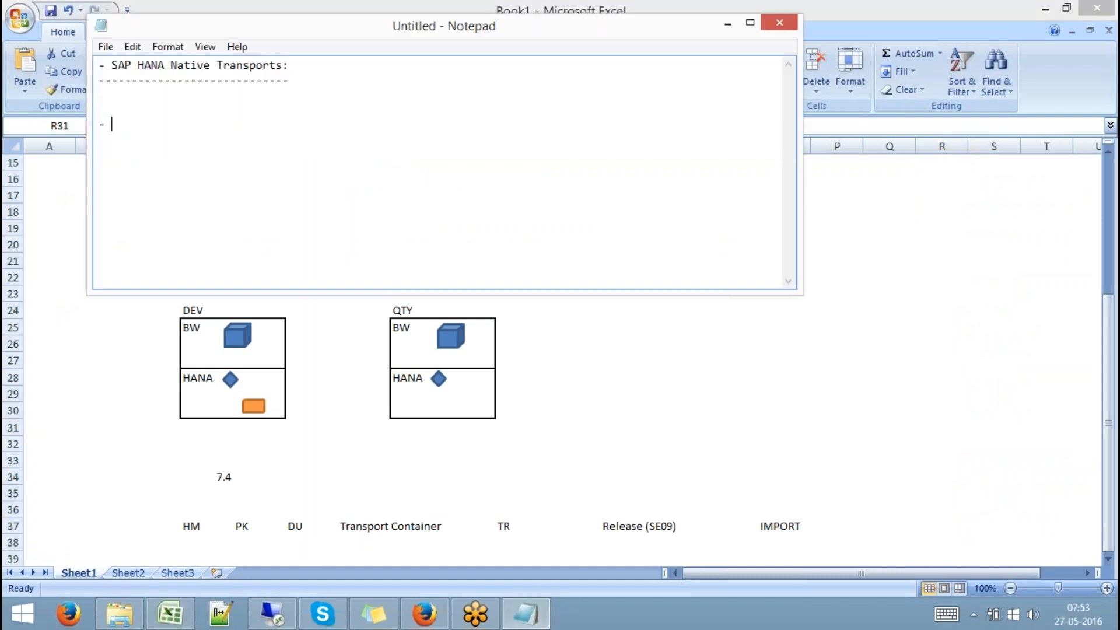
pyautogui.press('BackSpace')
pyautogui.press('BackSpace')
pyautogui.press('BackSpace')
pyautogui.write('HANA ')
pyautogui.write('Live ')
pyautogui.write('------------')
# Dismiss Notepad's editing menu without changes and restore the Remote Desktop session from the taskbar
pyautogui.rightClick(675, 143)
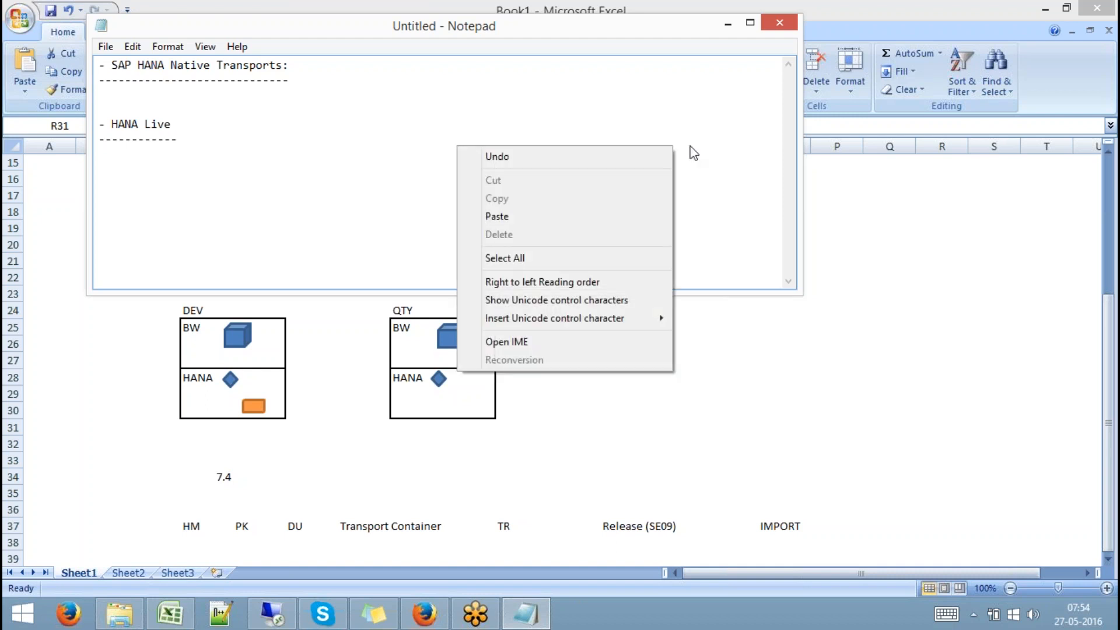
pyautogui.click(713, 152)
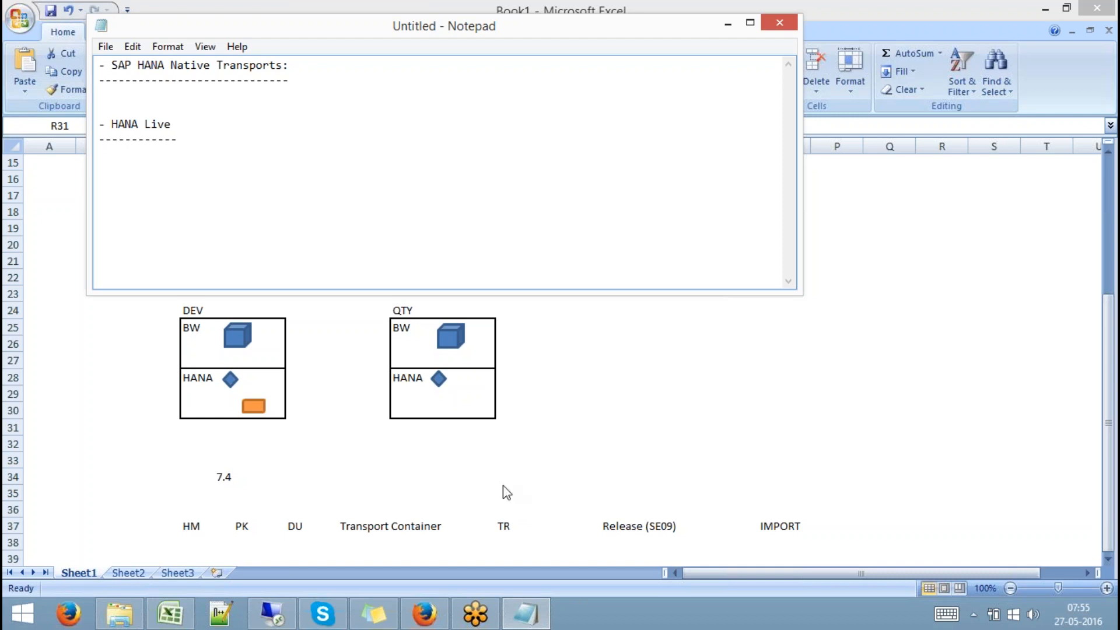
pyautogui.moveTo(527, 619)
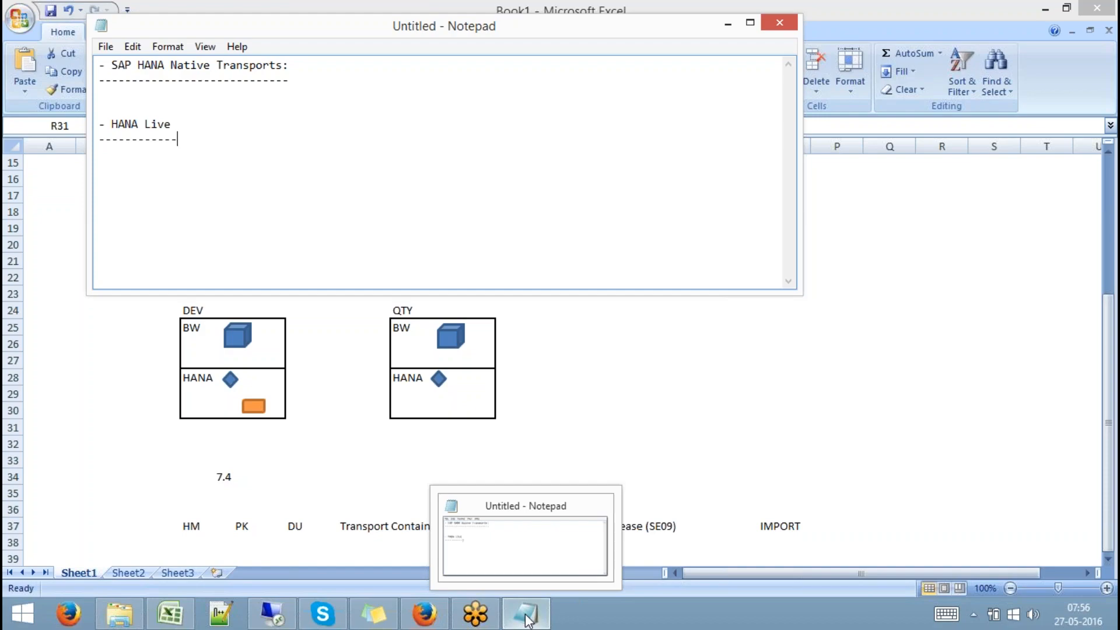
pyautogui.click(271, 613)
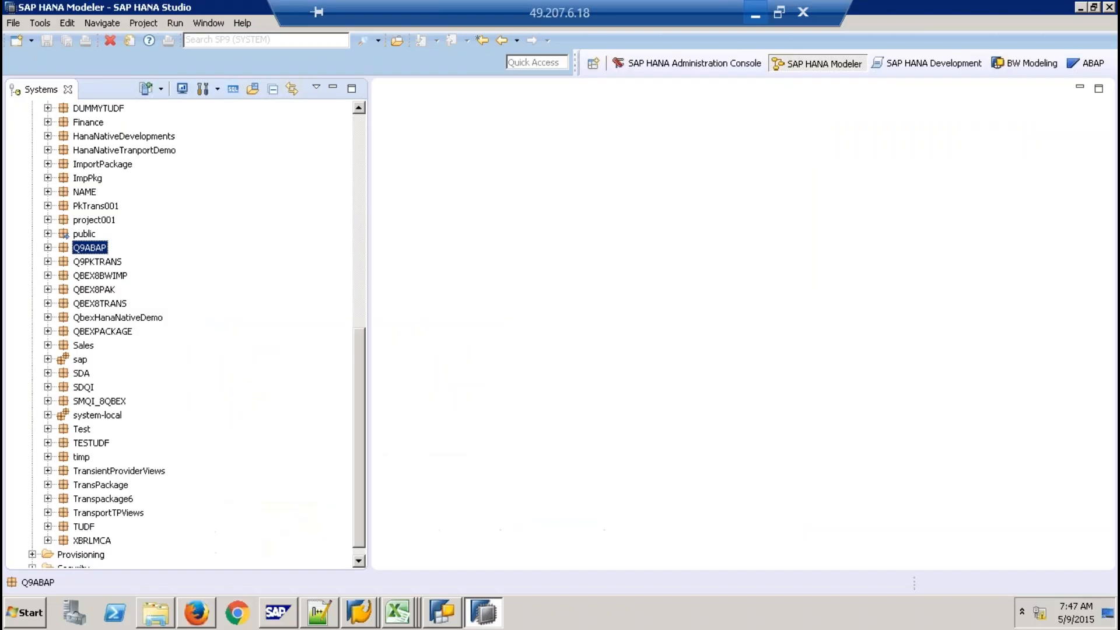
# Switch to the 'Transport Organizer: Requests' SAP GUI window and put the cursor in the command field
pyautogui.click(360, 609)
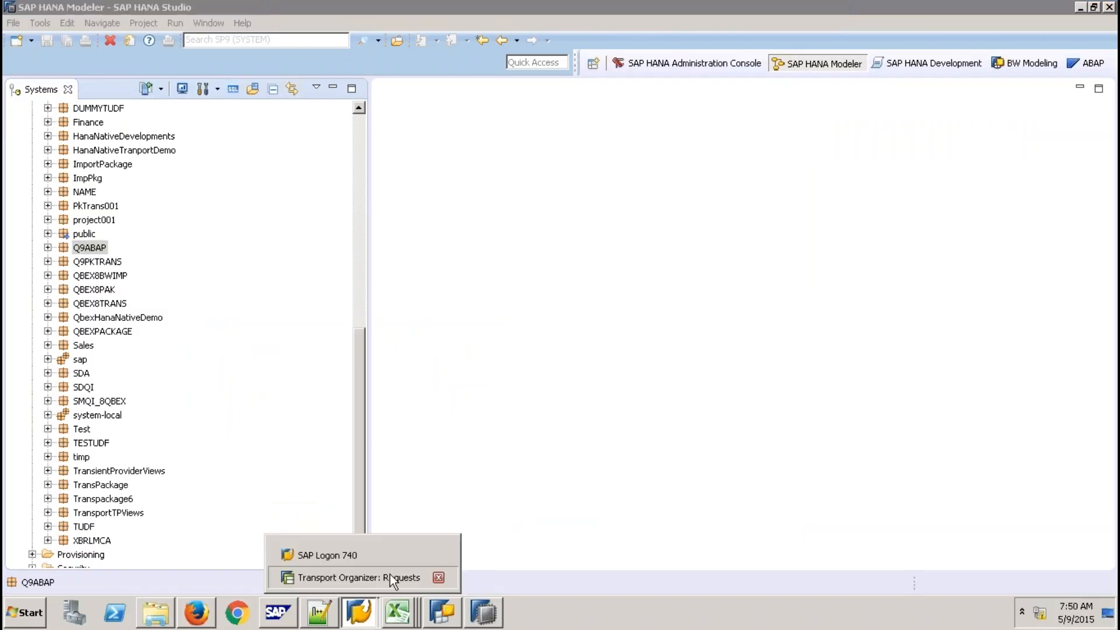
pyautogui.click(390, 574)
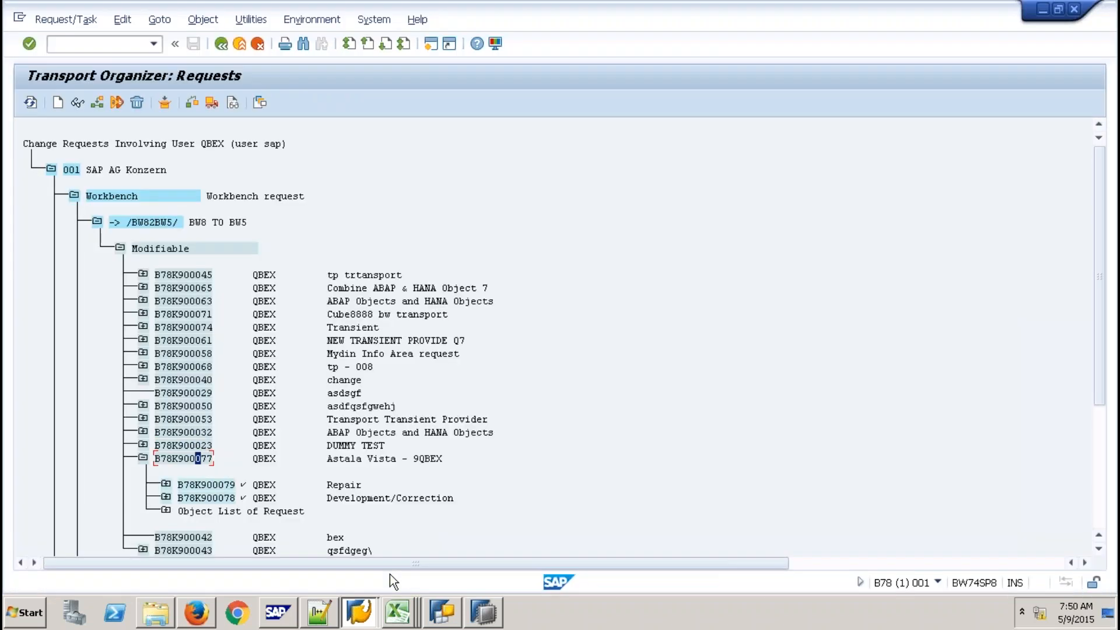
pyautogui.click(111, 44)
# Run transaction /nrsa1 to open the Data Warehousing Workbench, then change the navigator area
pyautogui.write('/nrsa1')
pyautogui.press('Return')
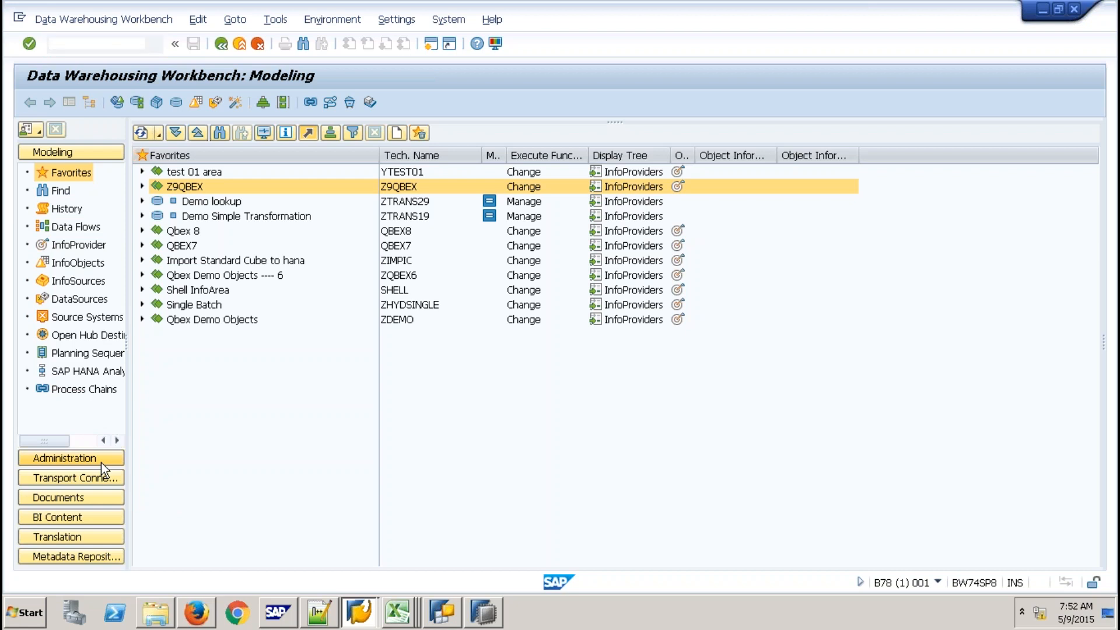
pyautogui.click(100, 463)
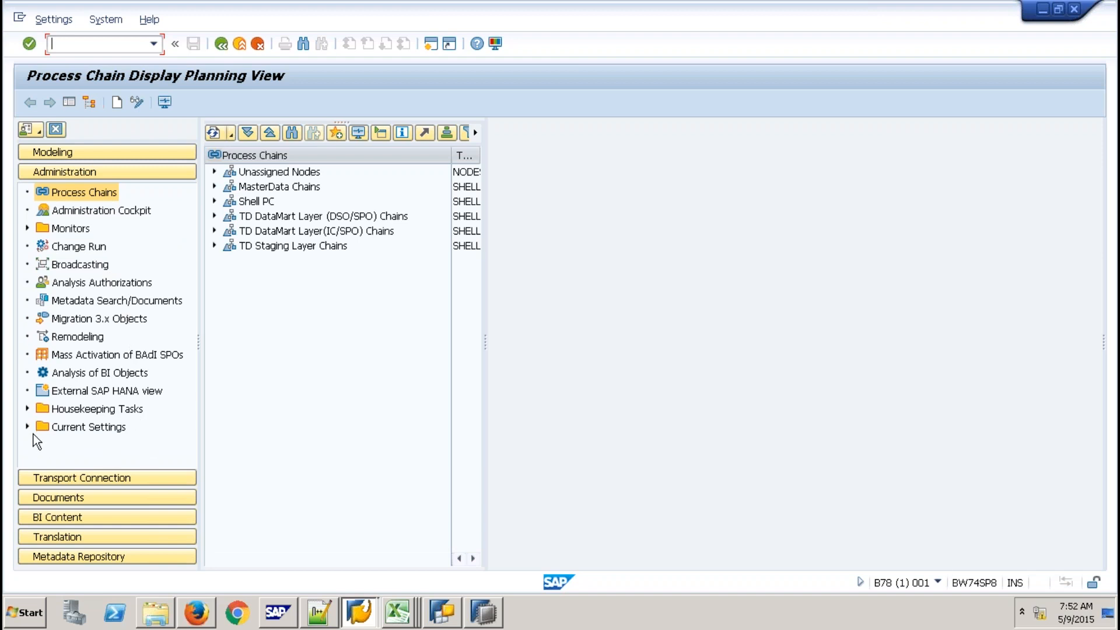
# Open the Workbench's Documents area, then list the open SAP windows from the taskbar
pyautogui.click(76, 500)
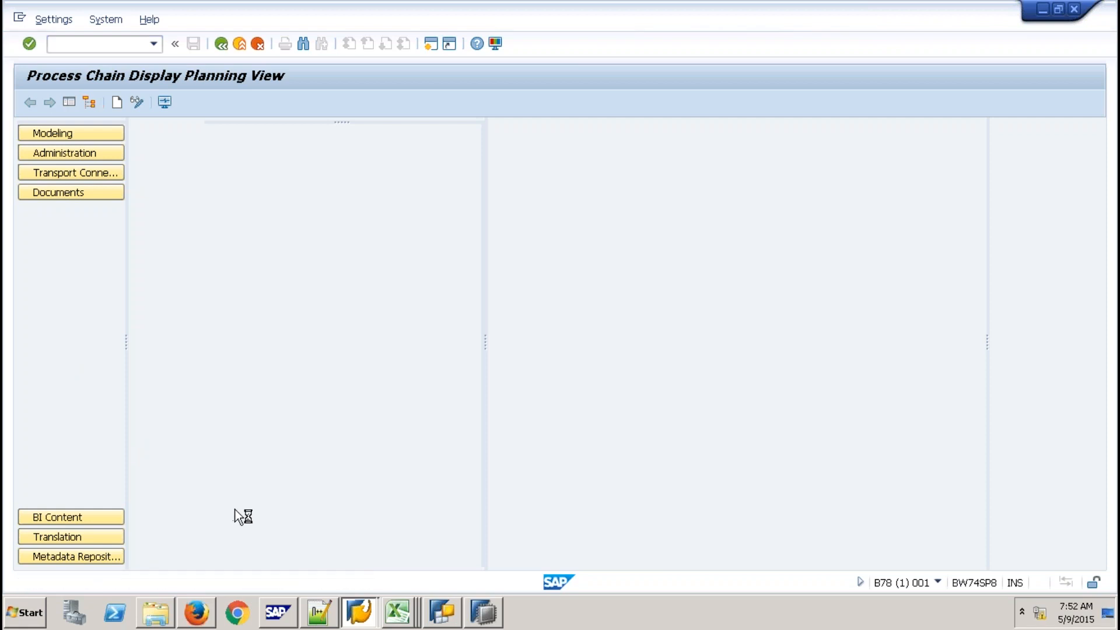
pyautogui.click(359, 612)
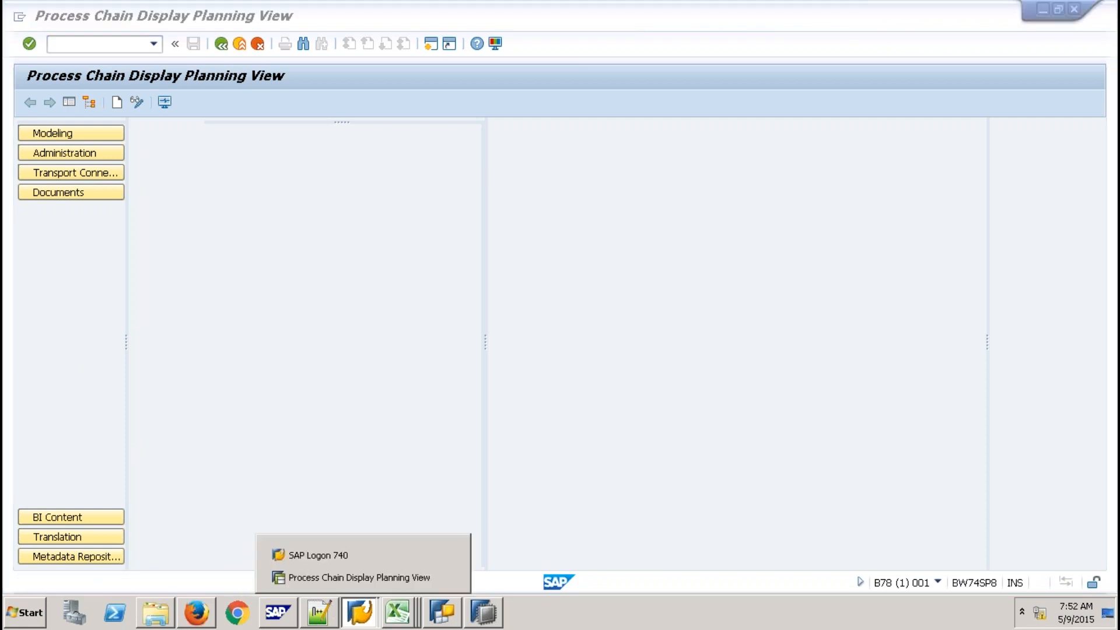
pyautogui.click(345, 555)
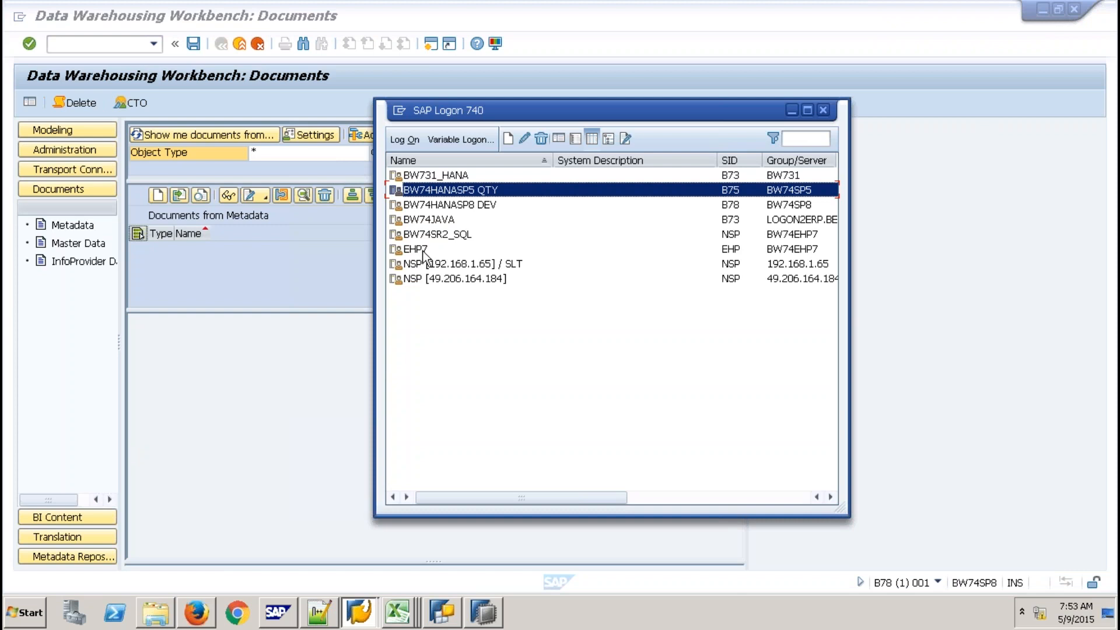
pyautogui.click(426, 278)
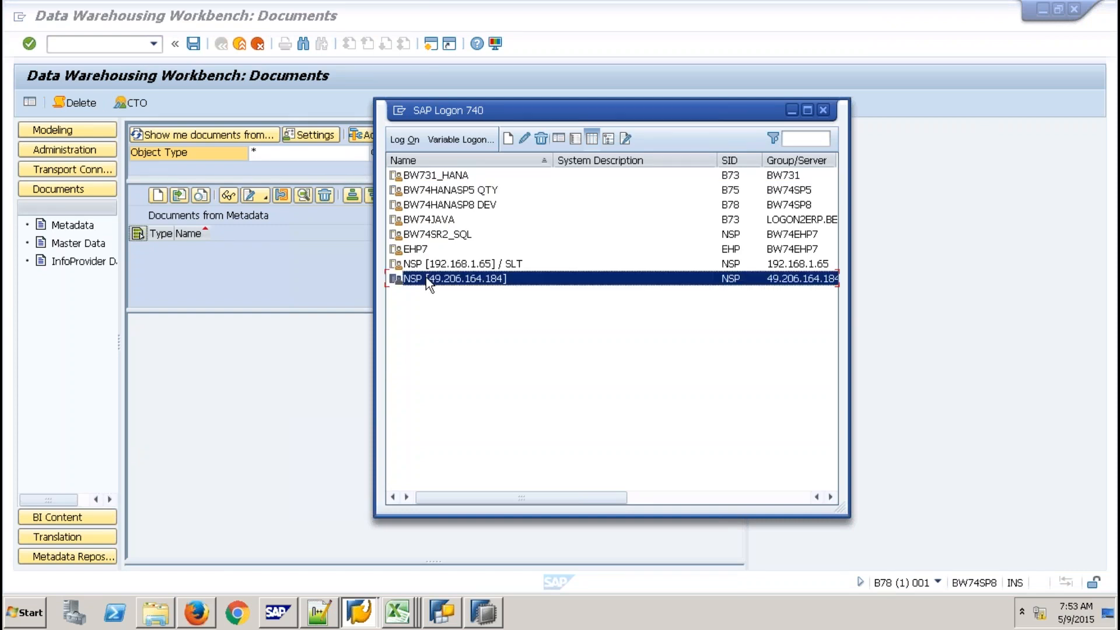
pyautogui.doubleClick(426, 278)
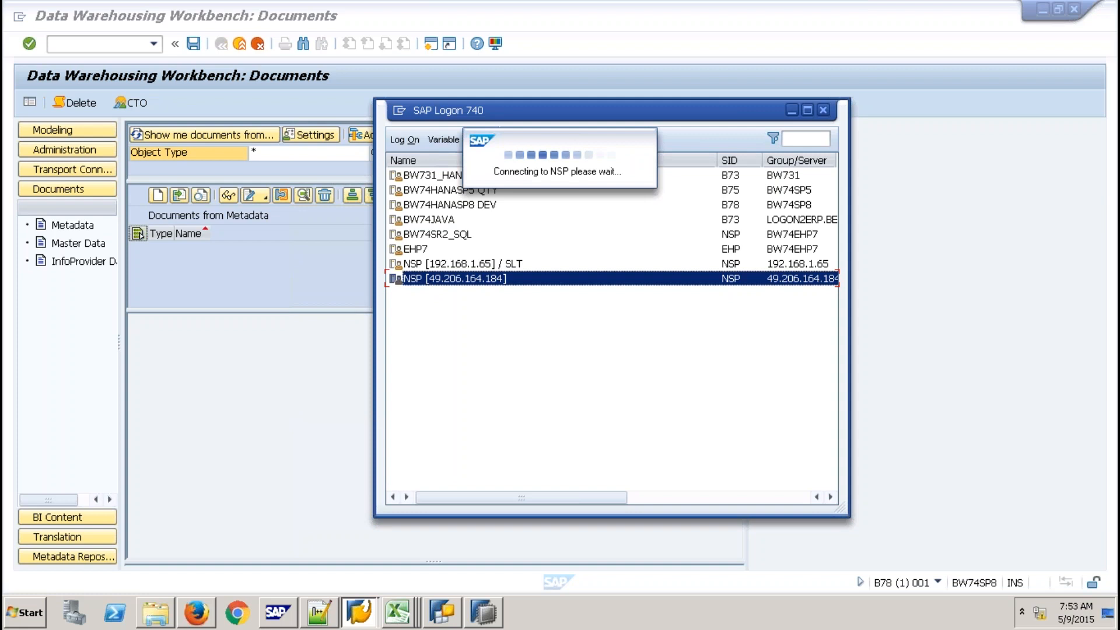
pyautogui.click(65, 314)
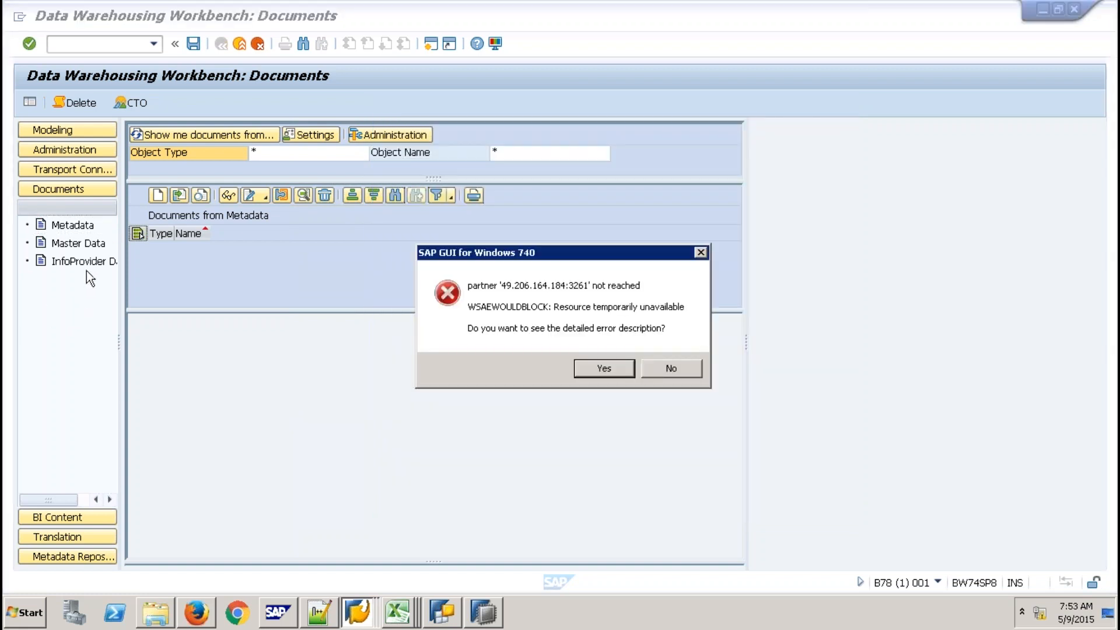
pyautogui.click(670, 368)
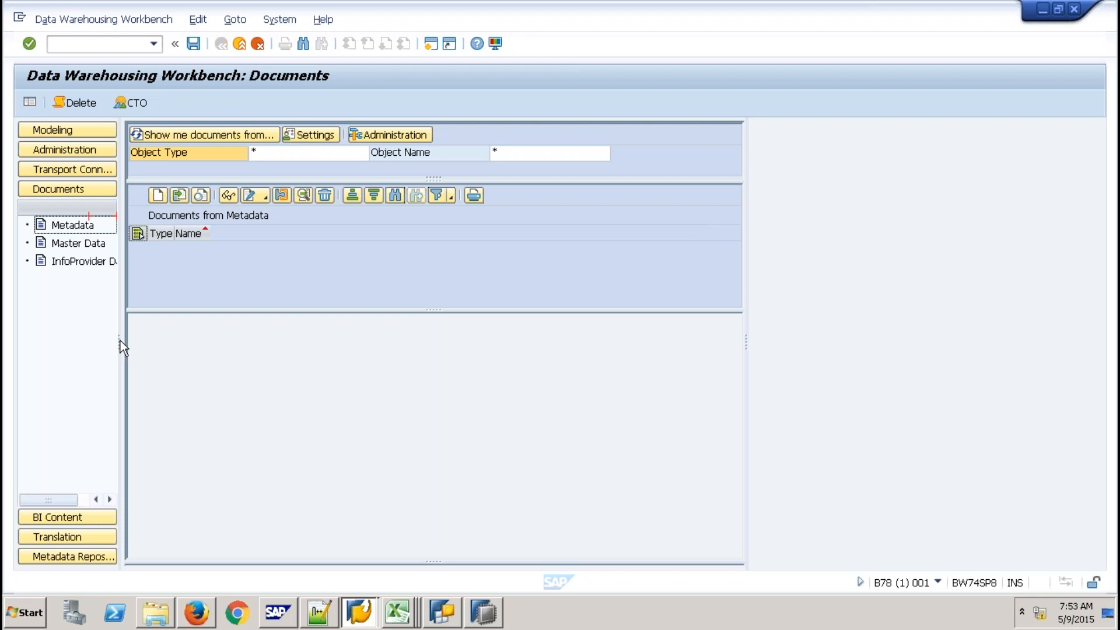
pyautogui.click(362, 614)
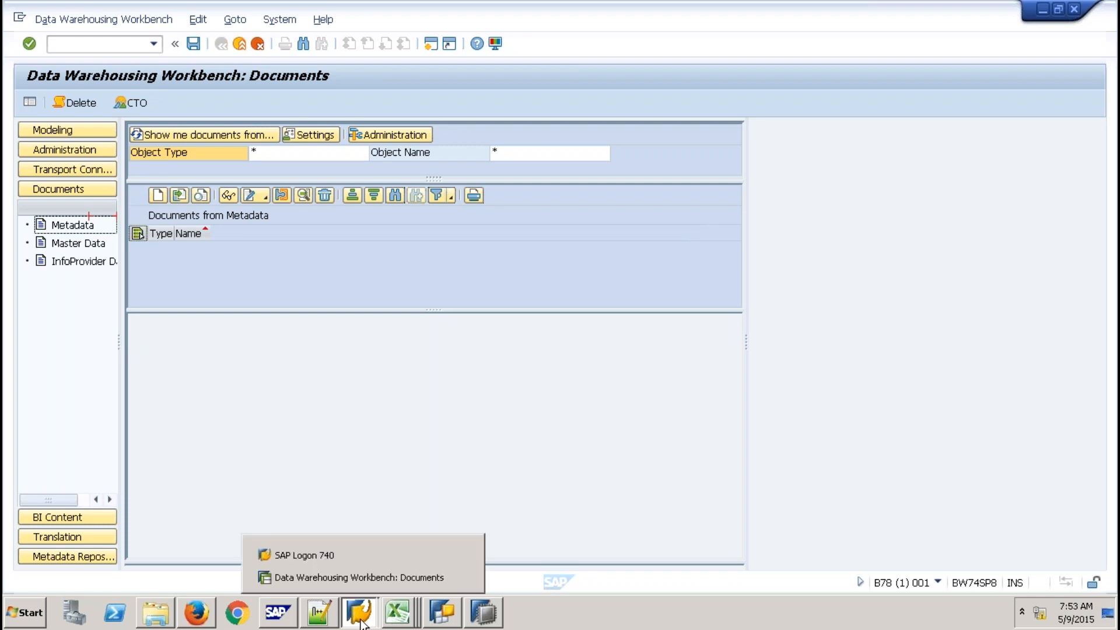
pyautogui.click(371, 560)
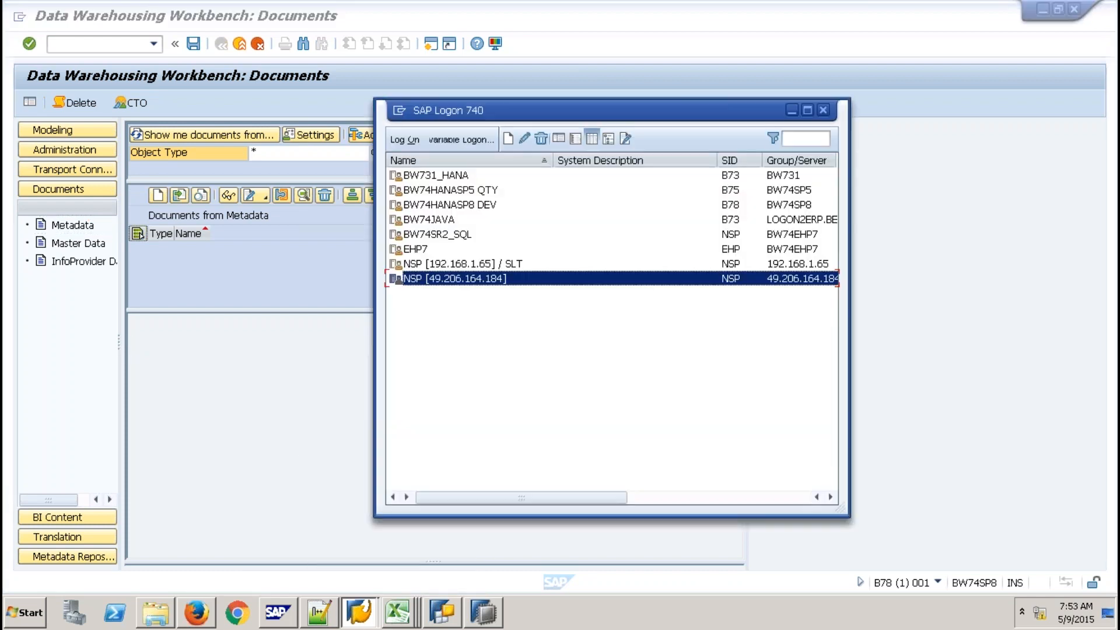
# Log on to NSP [192.168.1.65] / SLT with user and password, dismiss the licence notice, and run RSA1
pyautogui.click(477, 265)
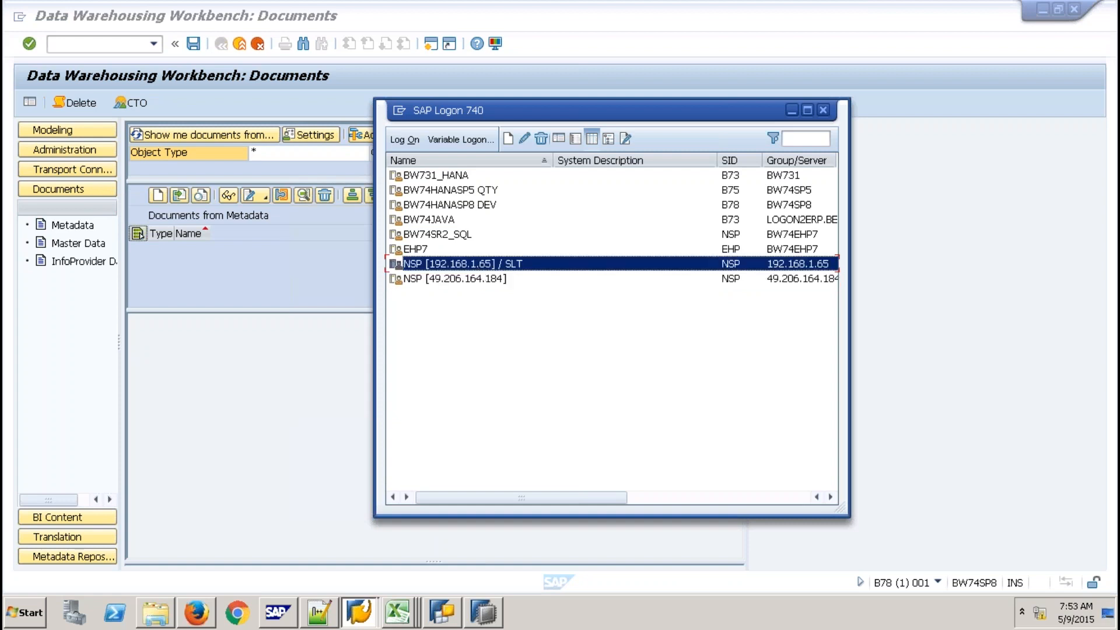
pyautogui.press('Return')
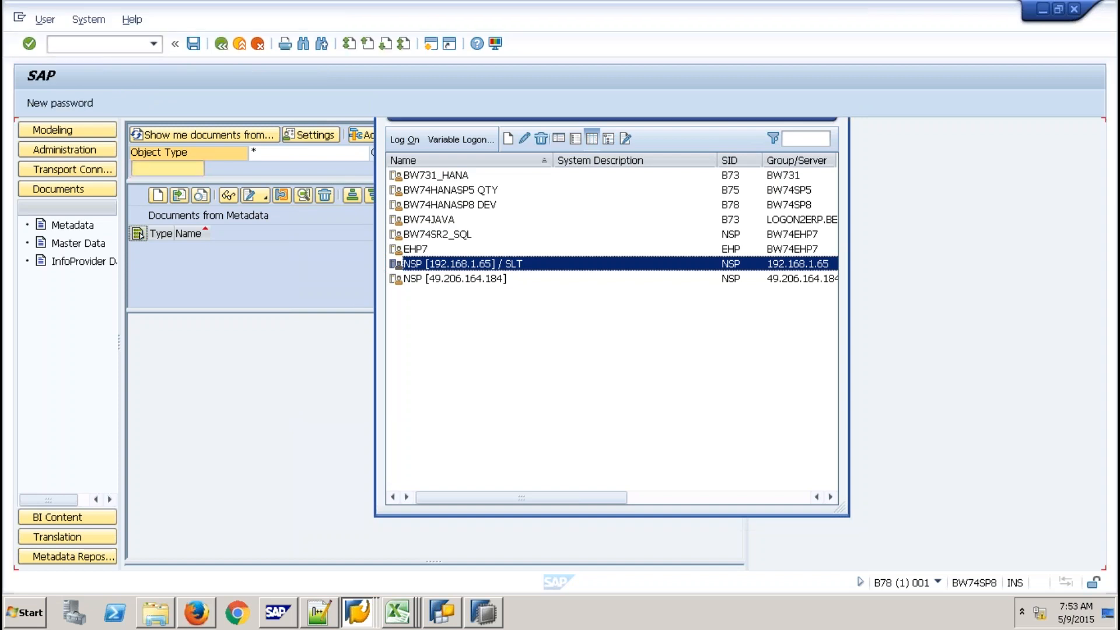
pyautogui.write('qbex')
pyautogui.press('Tab')
pyautogui.write('***')
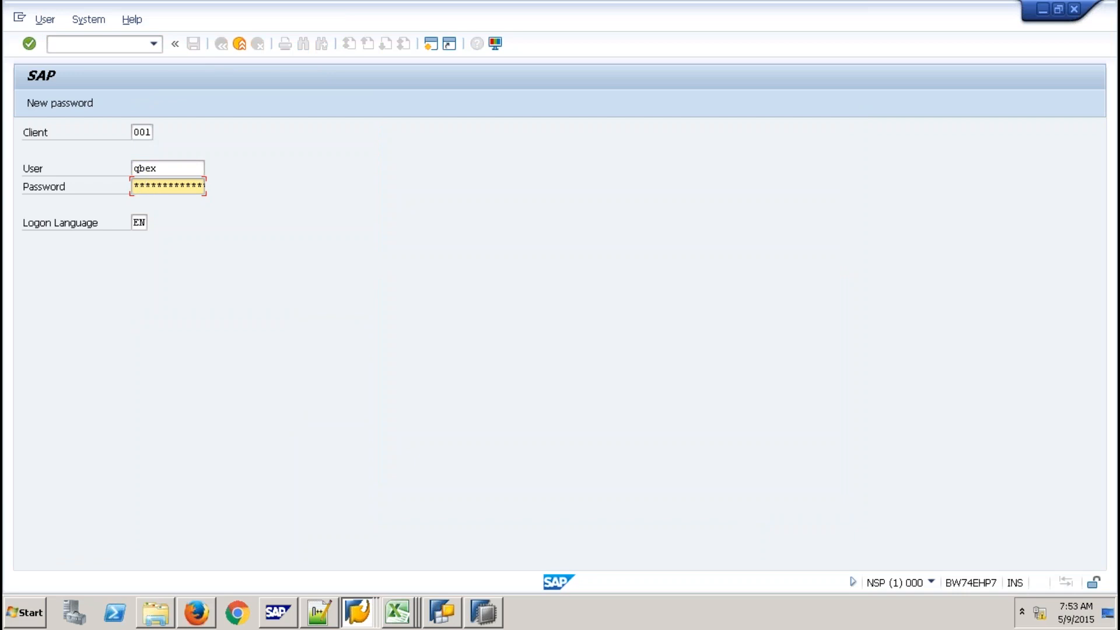
pyautogui.press('Return')
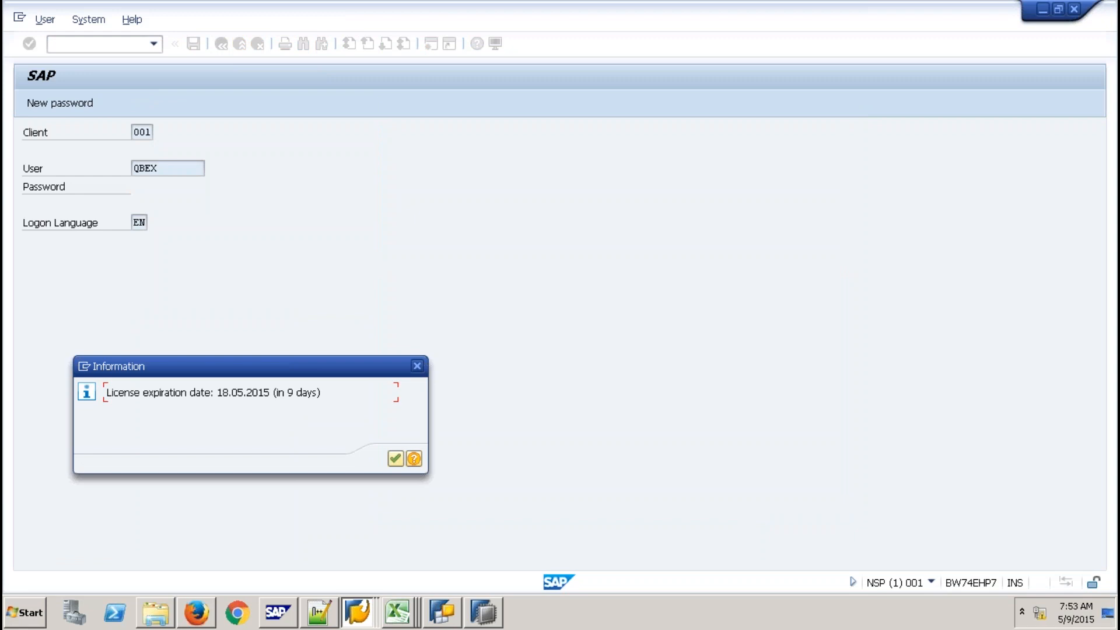
pyautogui.press('Return')
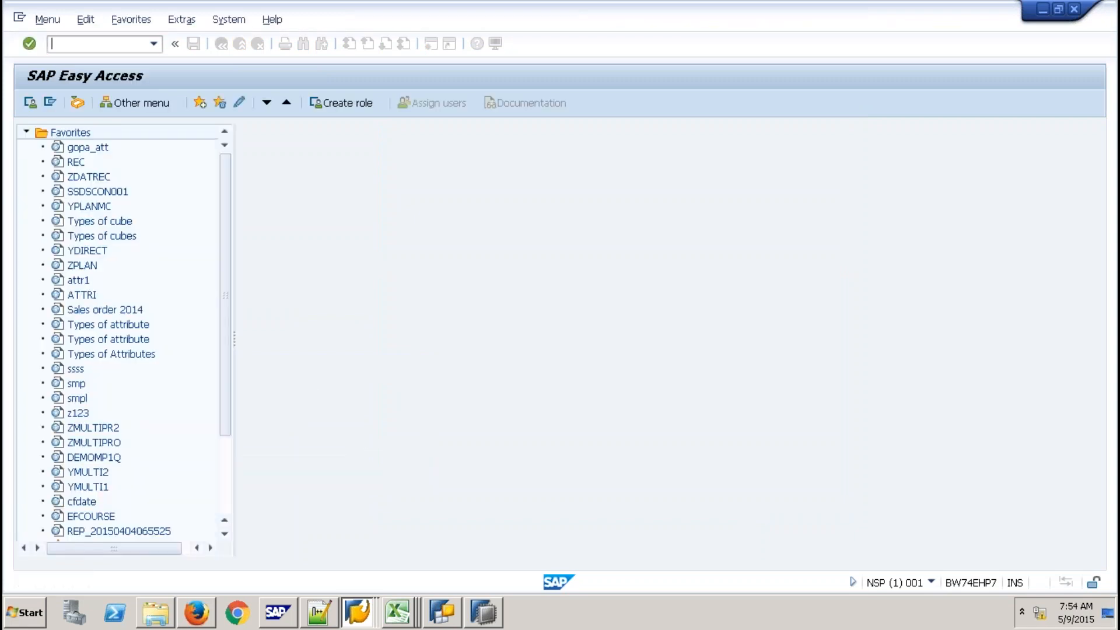
pyautogui.write('rsa')
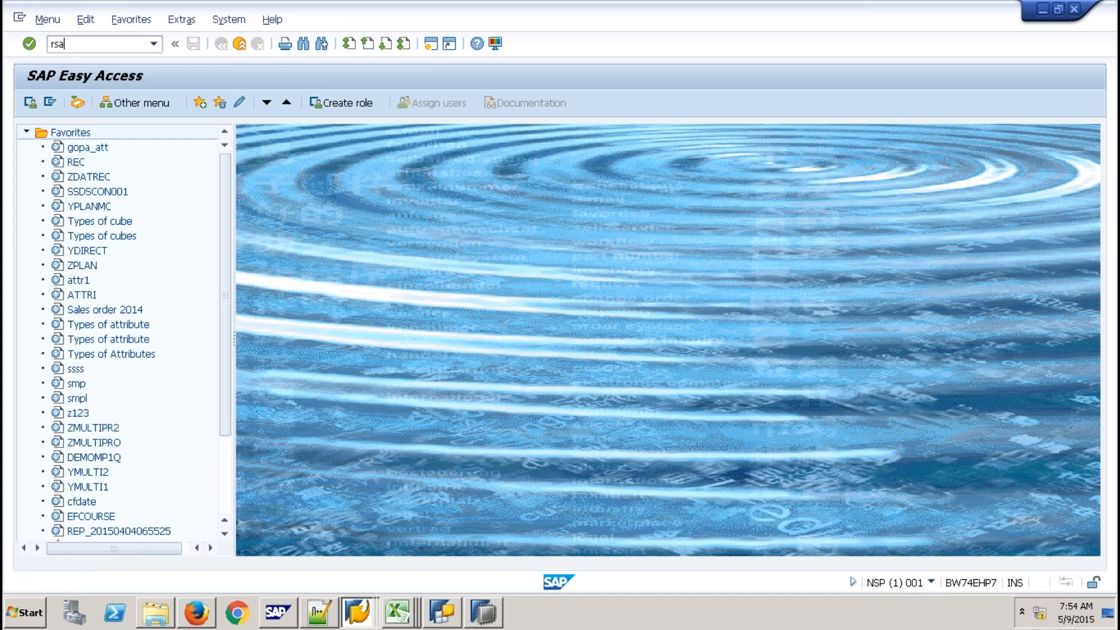
pyautogui.write('1')
pyautogui.press('Return')
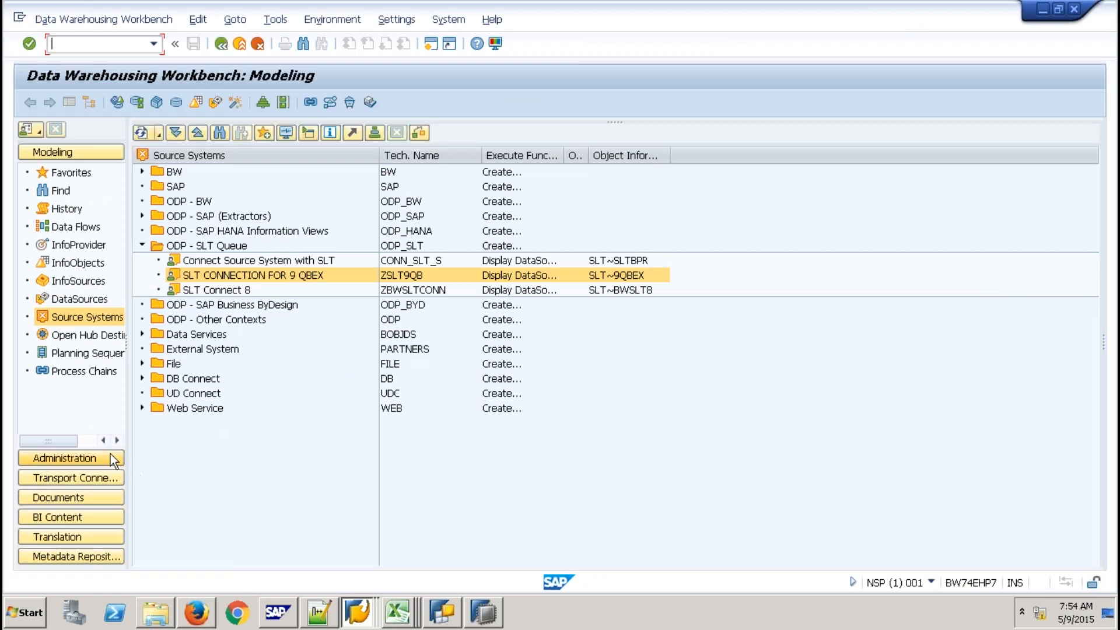
# Open and exit the Metadata Search/Documents administration, then minimize the remote desktop to show local notes
pyautogui.click(92, 458)
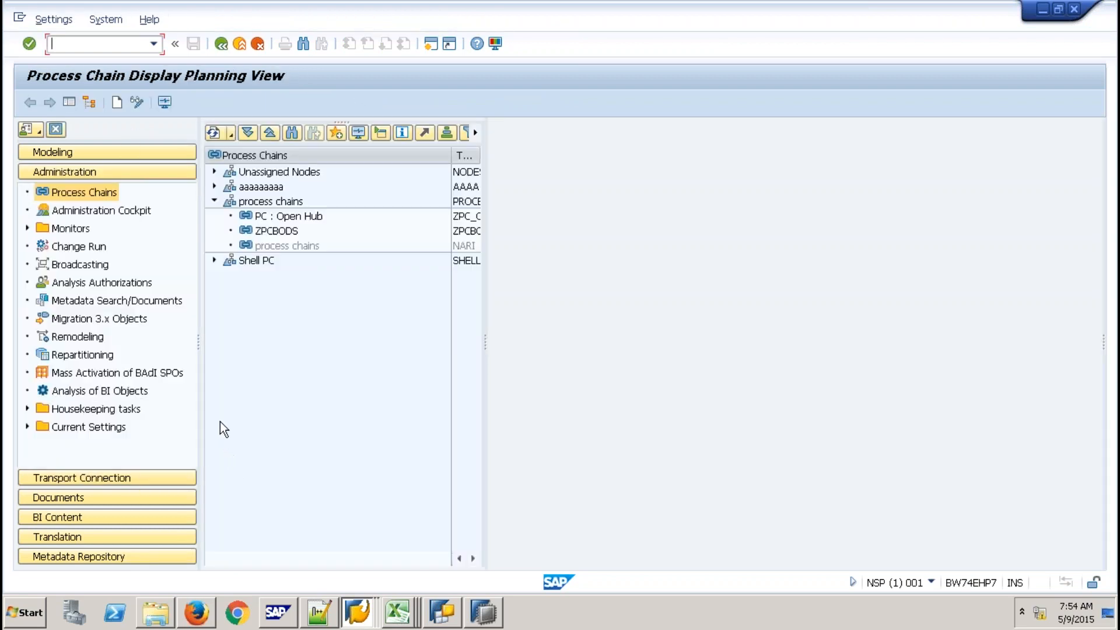
pyautogui.click(159, 306)
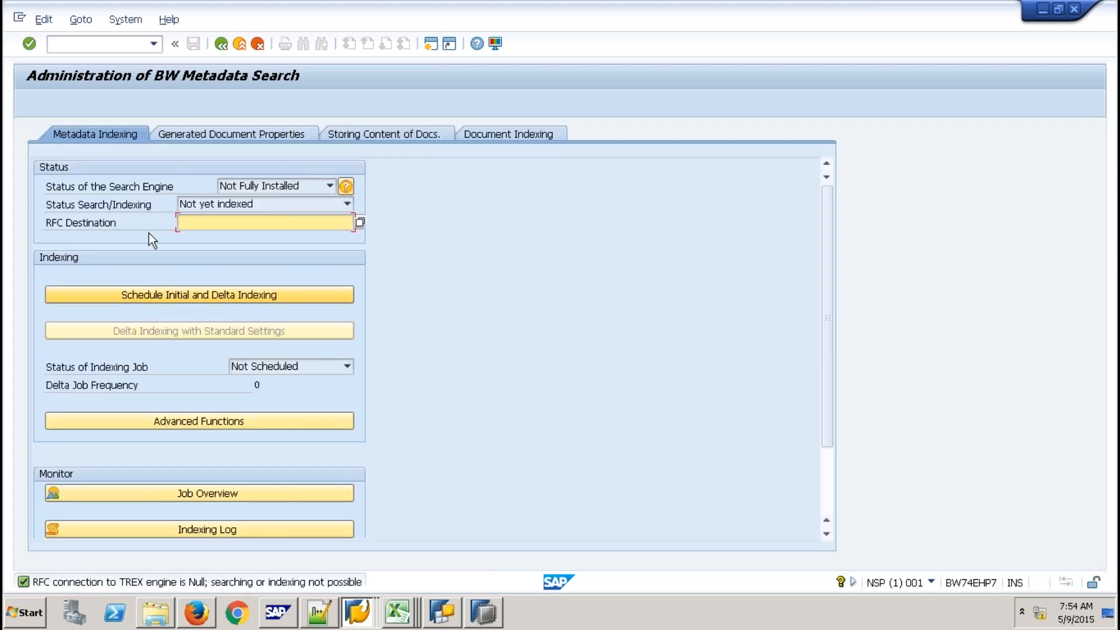
pyautogui.click(236, 44)
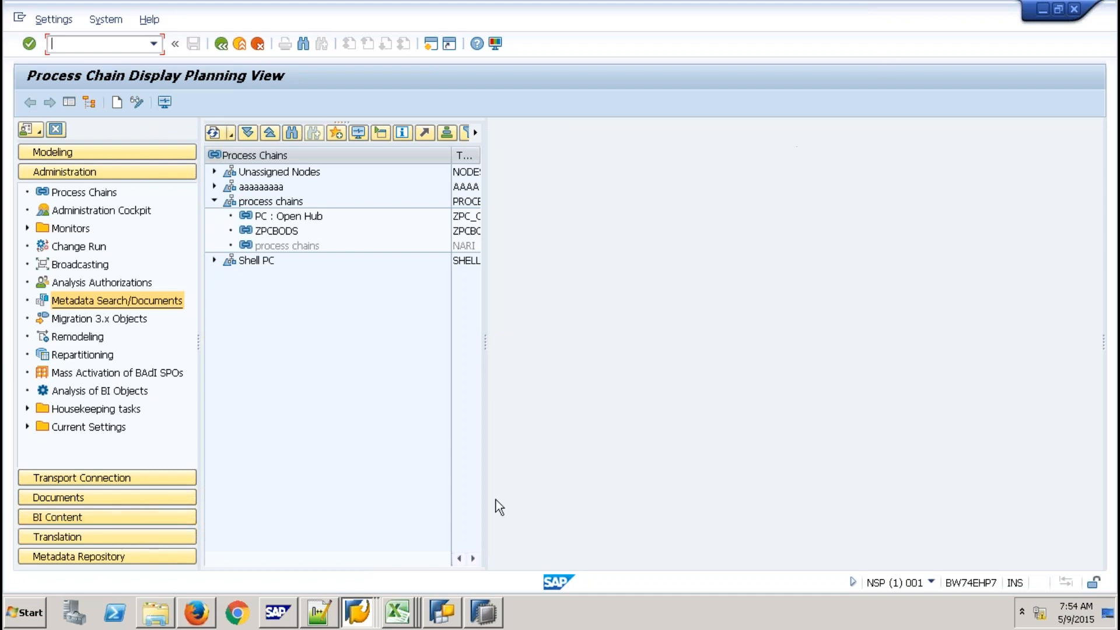
pyautogui.moveTo(791, 3)
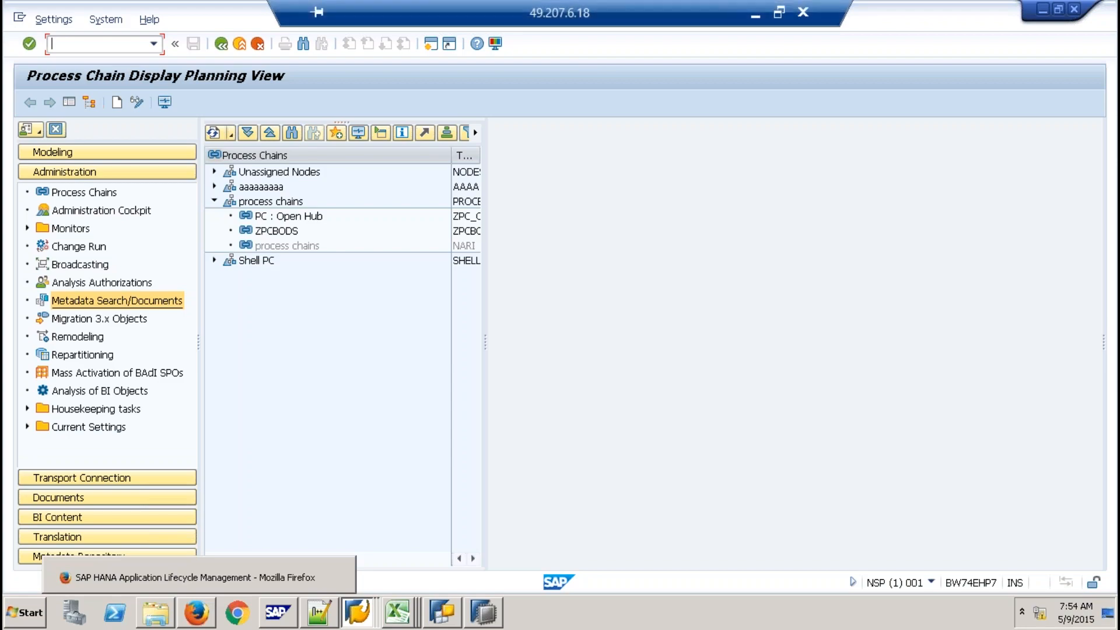
pyautogui.click(752, 12)
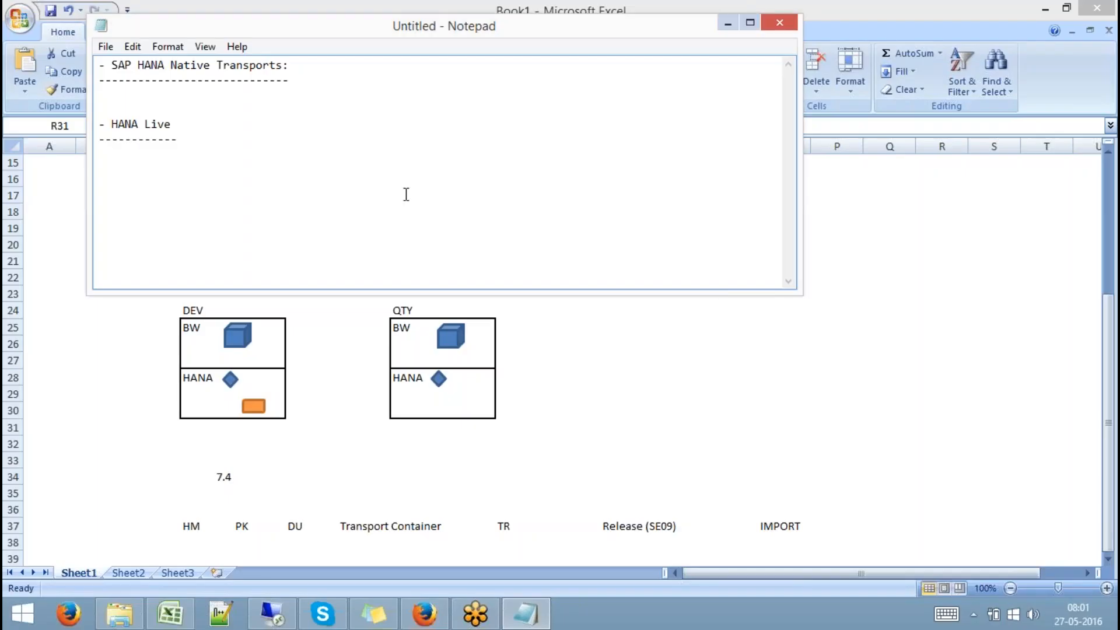
# Highlight the HANA Live heading in the notes and delete one dash from its underline
pyautogui.moveTo(182, 140); pyautogui.dragTo(78, 129)
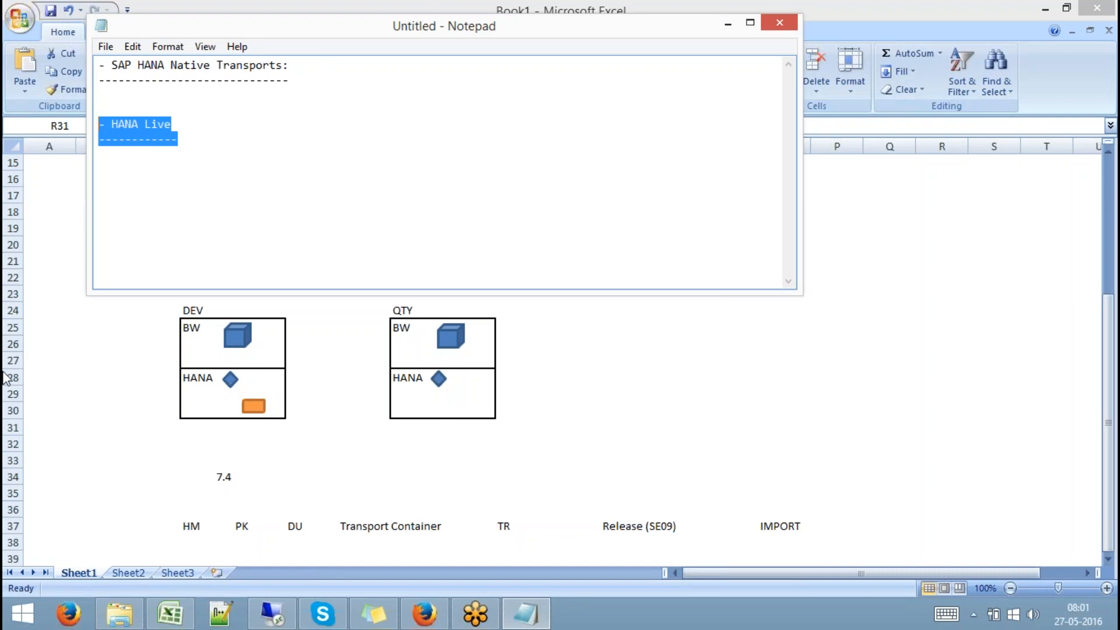
pyautogui.click(203, 197)
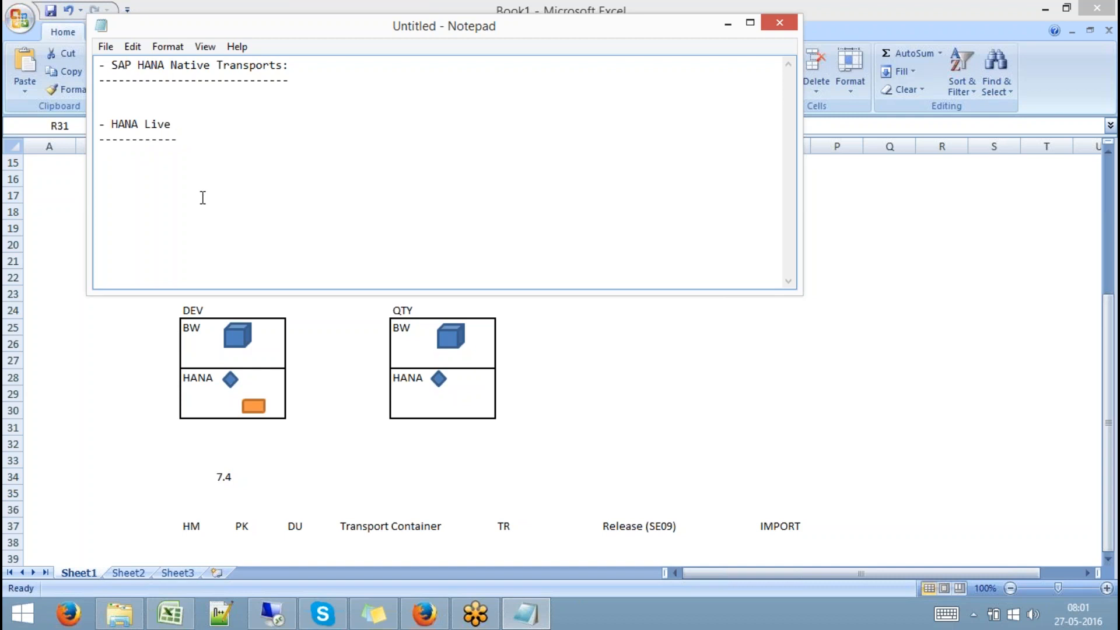
pyautogui.press('BackSpace')
pyautogui.moveTo(183, 142); pyautogui.dragTo(98, 124)
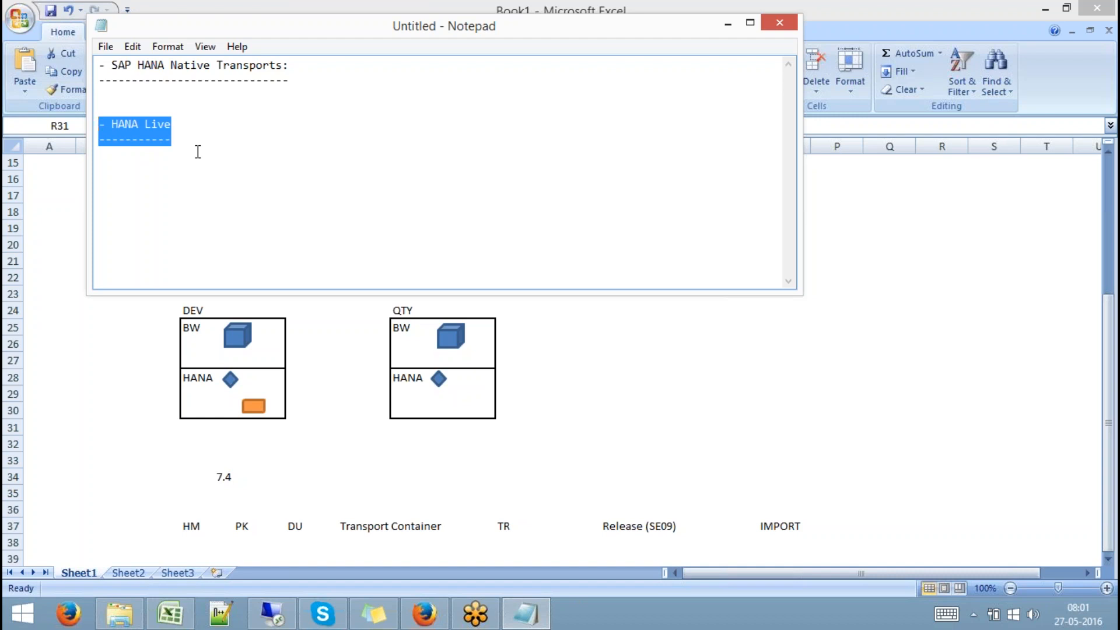
pyautogui.moveTo(178, 138); pyautogui.dragTo(77, 124)
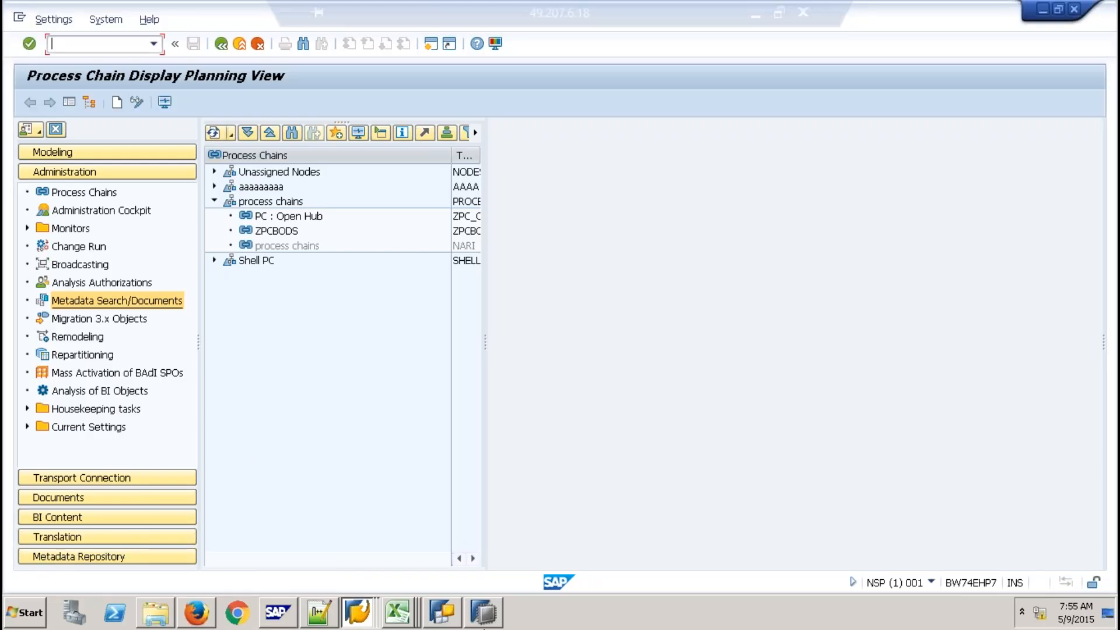
# In SAP HANA Studio, preview the Delivery Unit import source and cancel without importing
pyautogui.click(477, 620)
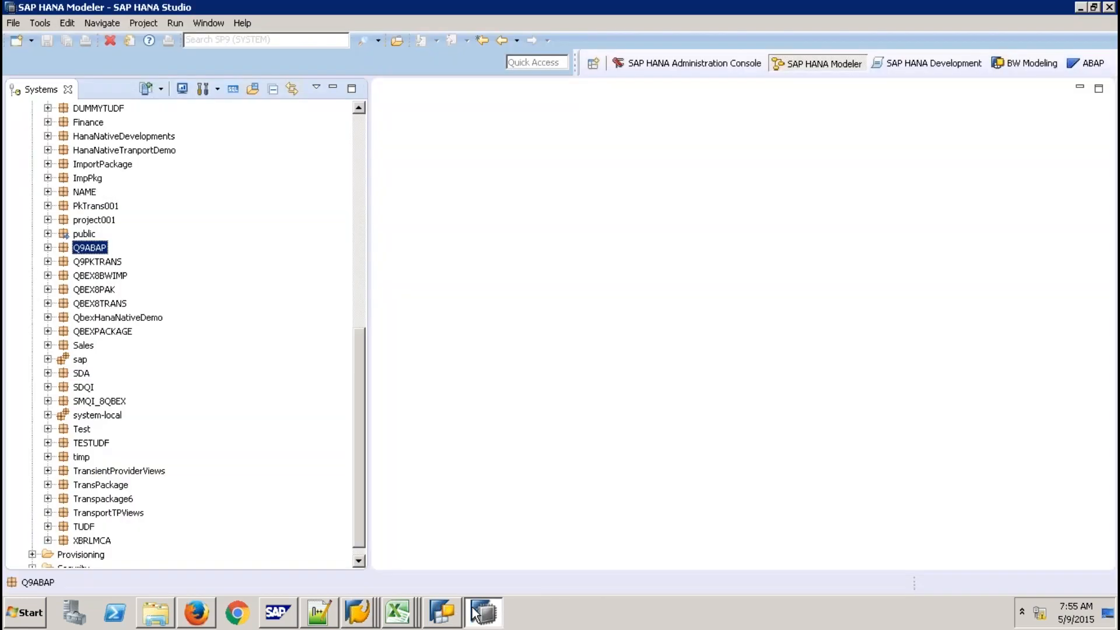
pyautogui.click(355, 286)
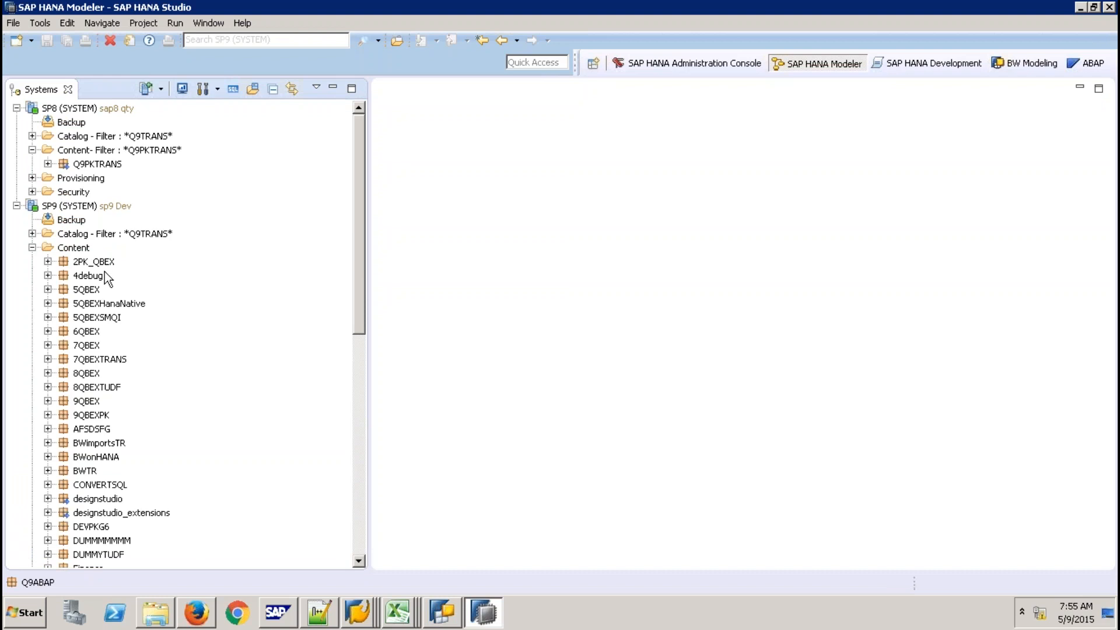
pyautogui.click(359, 444)
pyautogui.click(14, 24)
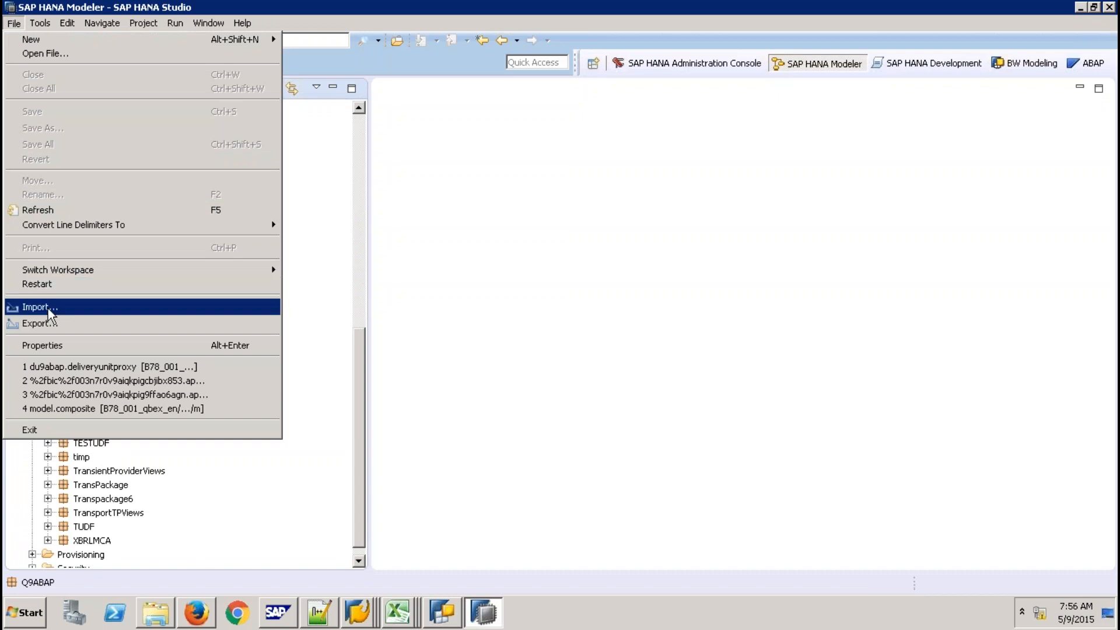
pyautogui.click(48, 309)
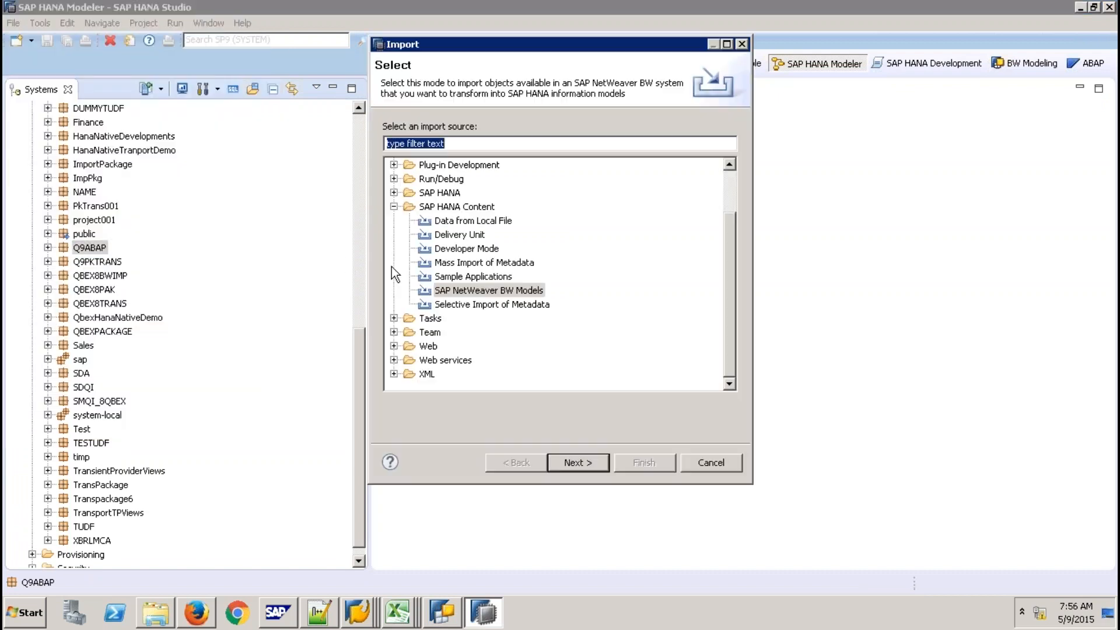
pyautogui.click(462, 237)
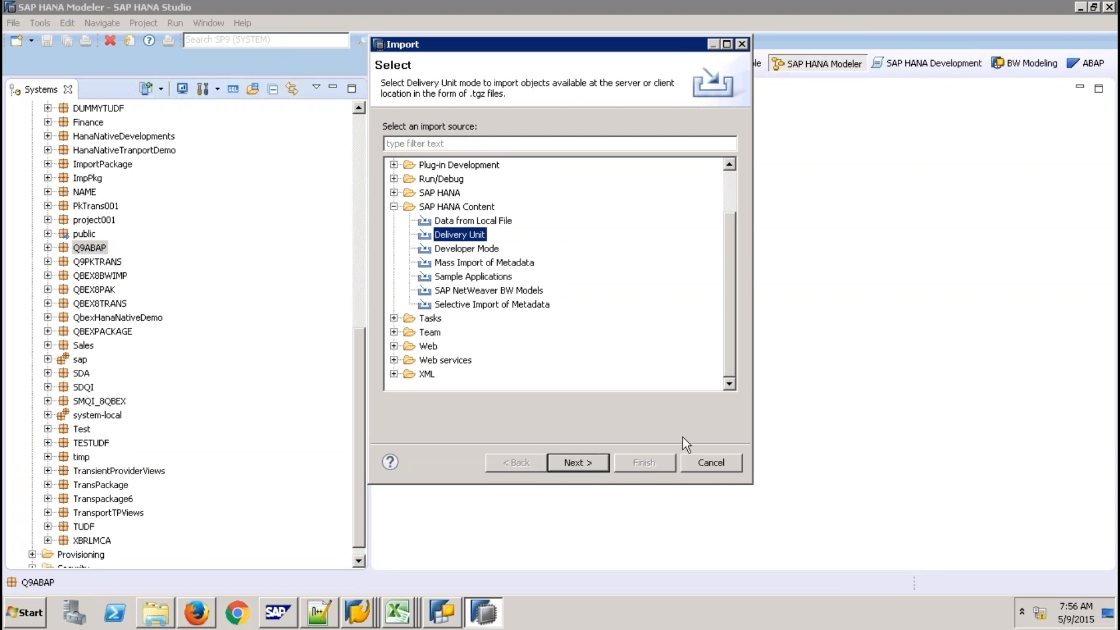
pyautogui.click(706, 463)
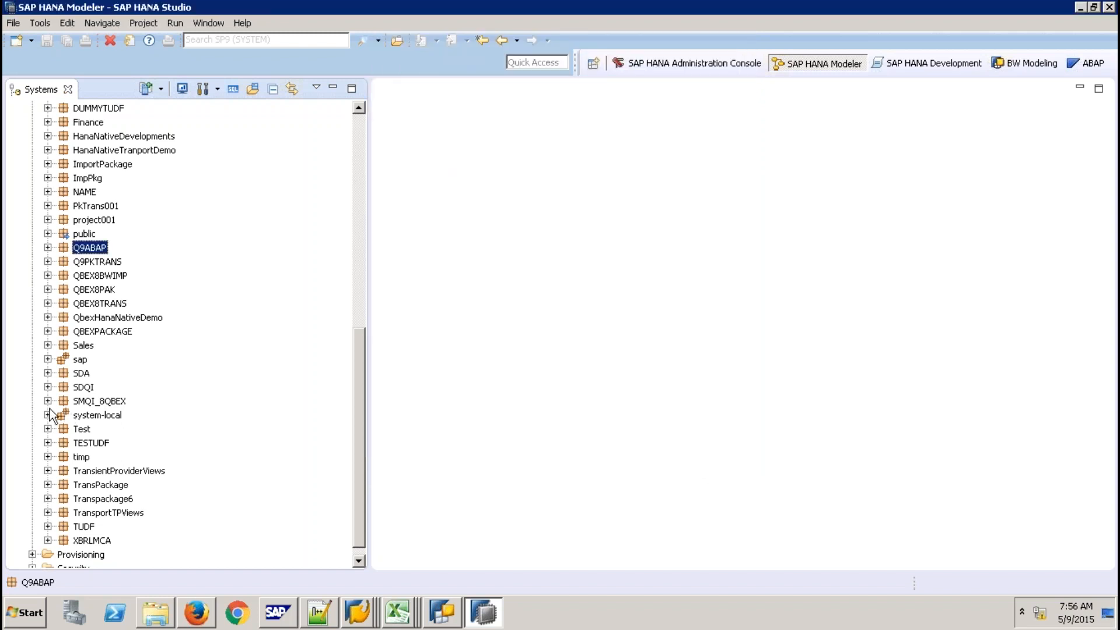
# Expand sap > hba > ecc and its Calculation Views folder to show the 1026 views
pyautogui.click(47, 359)
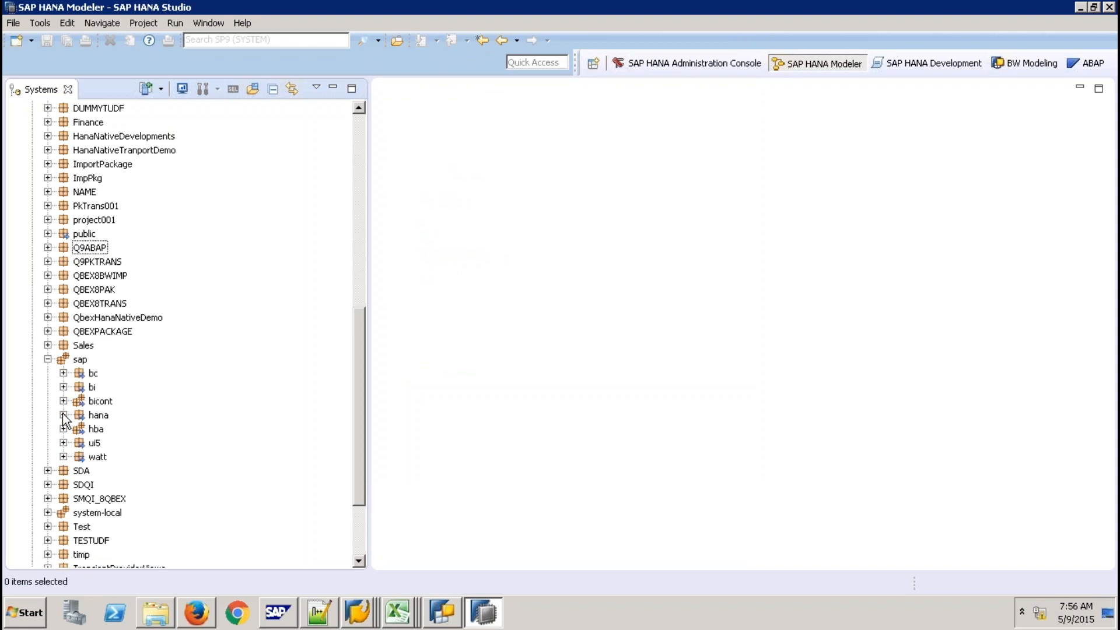
pyautogui.click(63, 429)
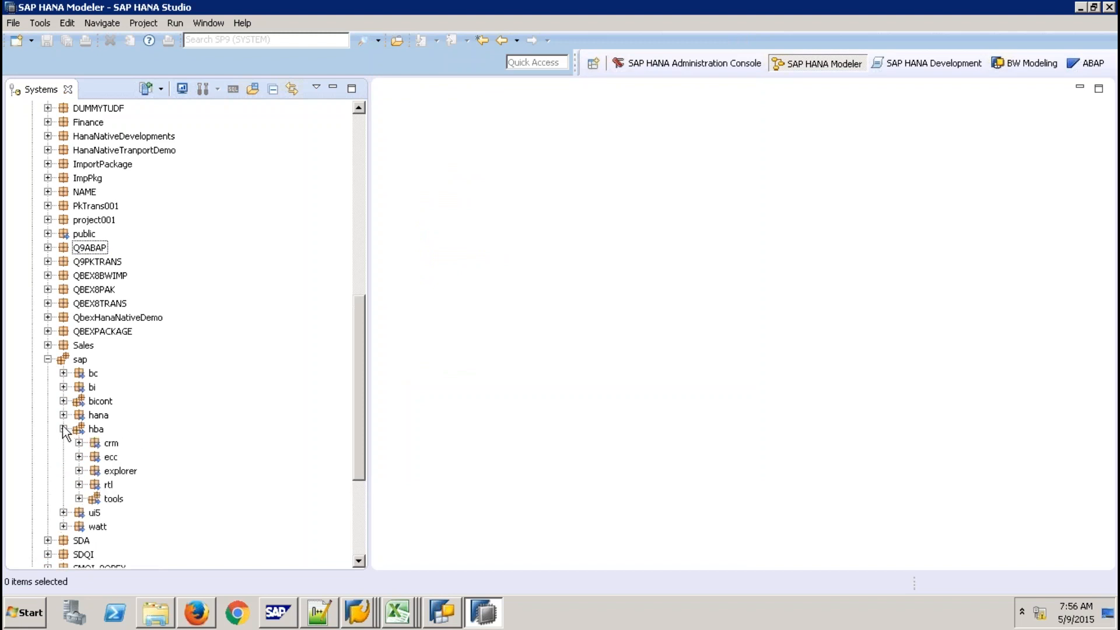
pyautogui.click(79, 457)
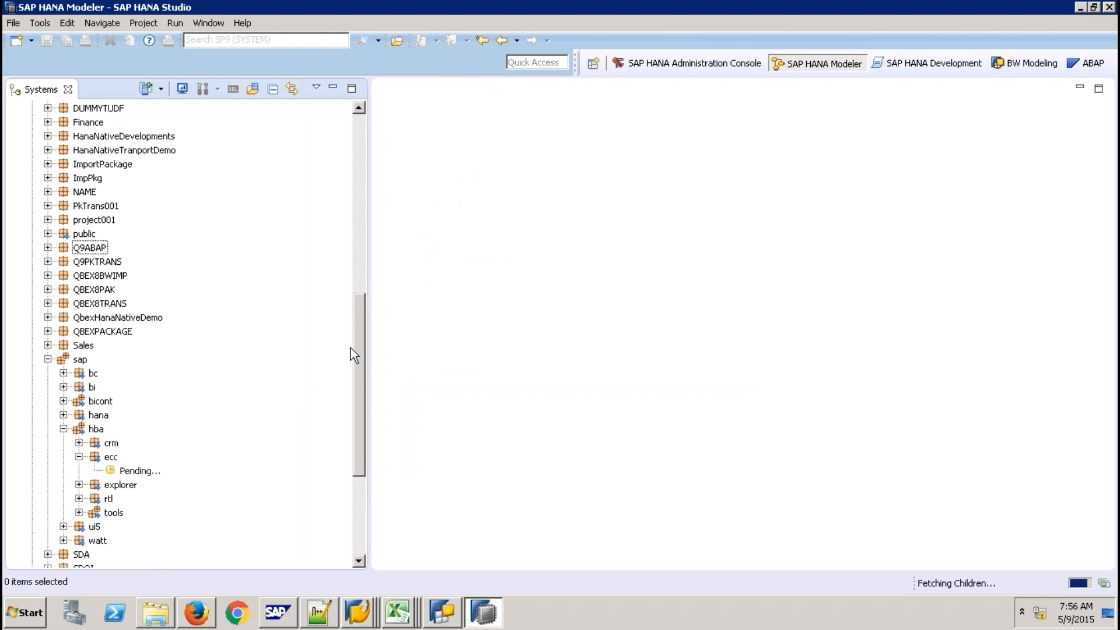
pyautogui.moveTo(360, 334); pyautogui.dragTo(353, 394)
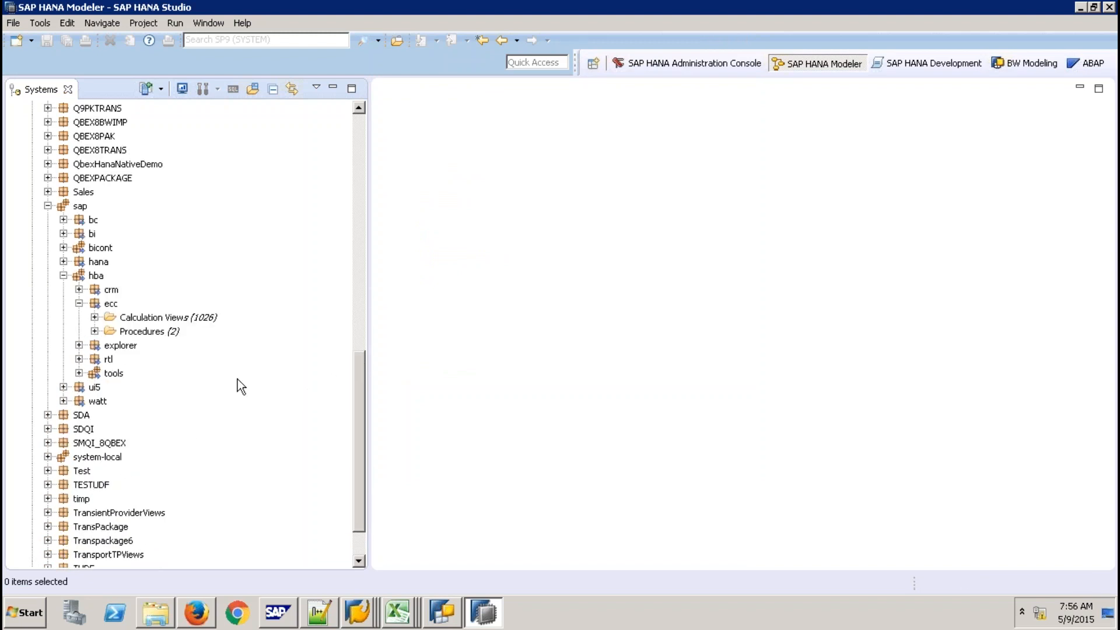
pyautogui.click(94, 317)
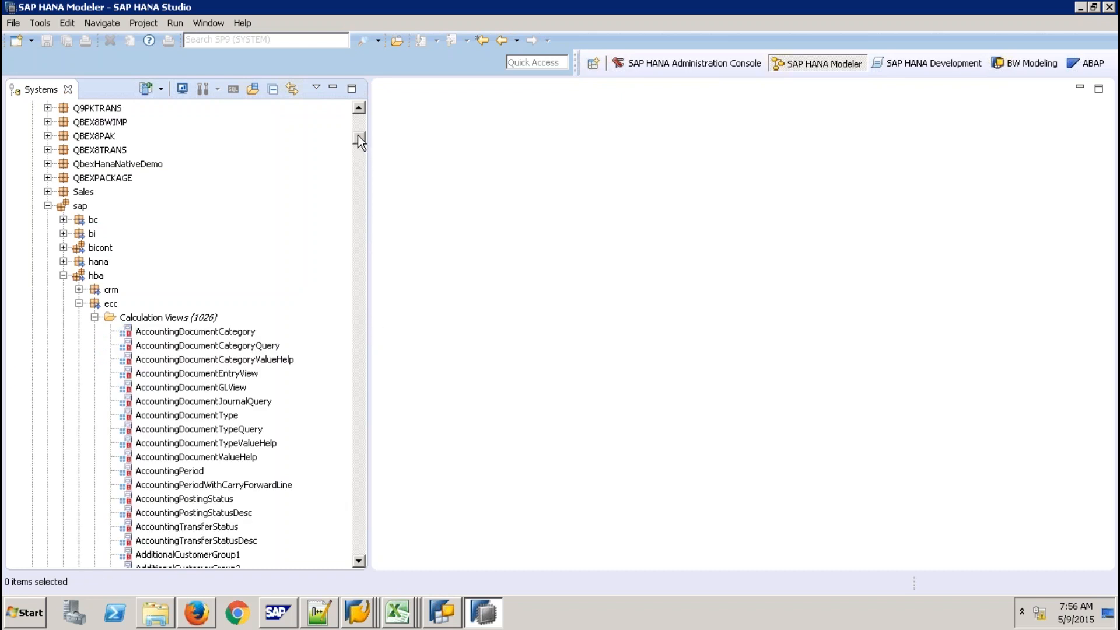
# Scroll the ecc Calculation Views list down to the SalesOrder entries such as SalesOrderHeader
pyautogui.moveTo(358, 134); pyautogui.dragTo(358, 290)
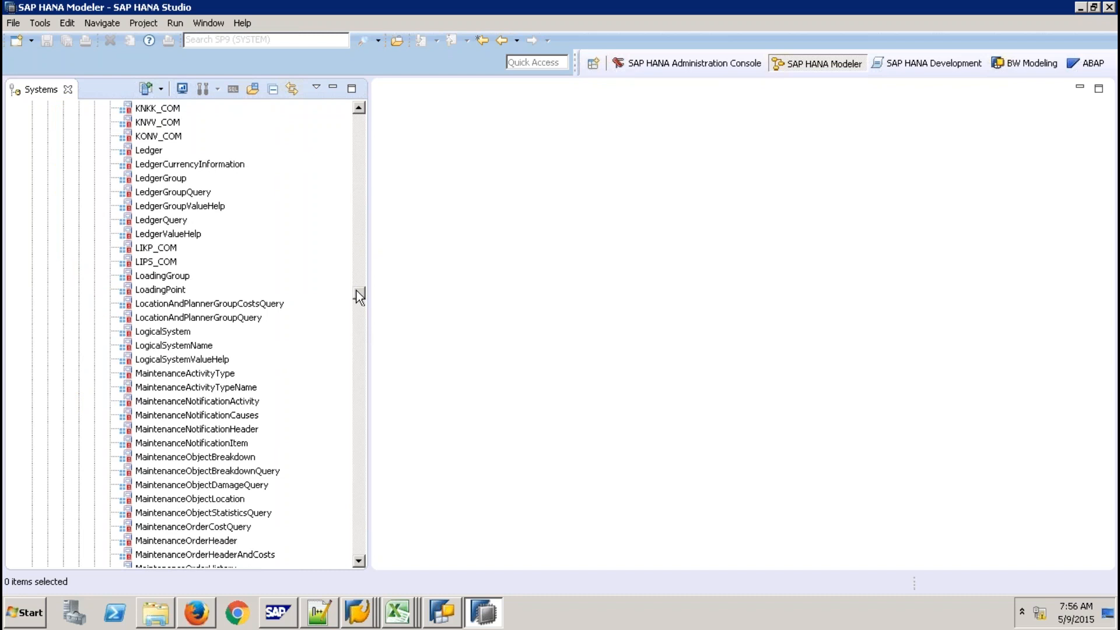
pyautogui.scroll(-1, 356, 290)
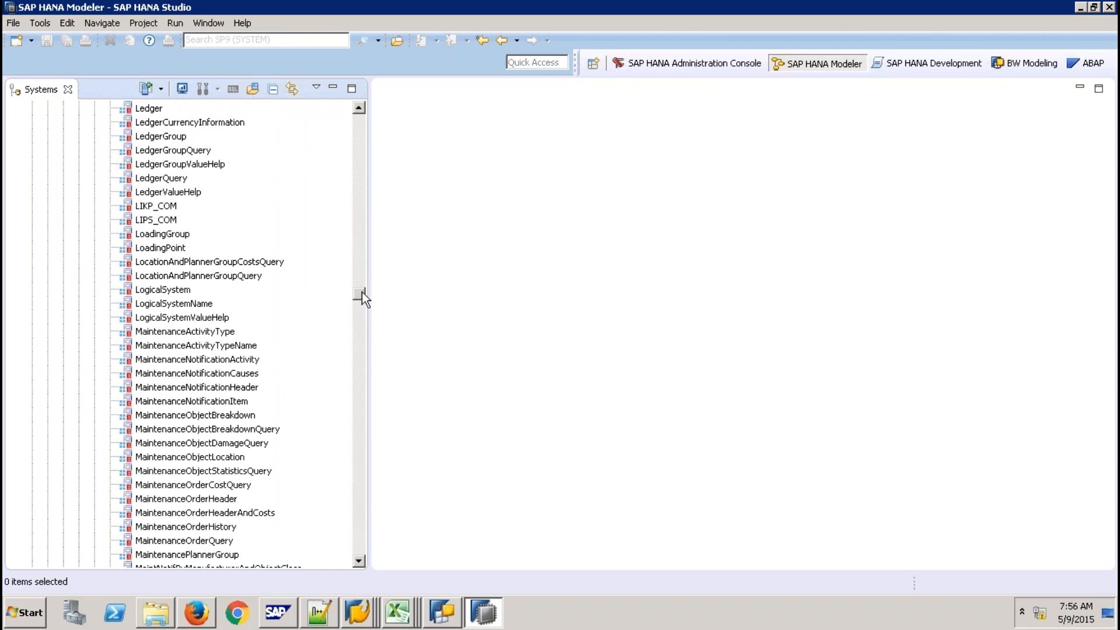
pyautogui.moveTo(359, 295); pyautogui.dragTo(360, 422)
pyautogui.scroll(20, 332, 350)
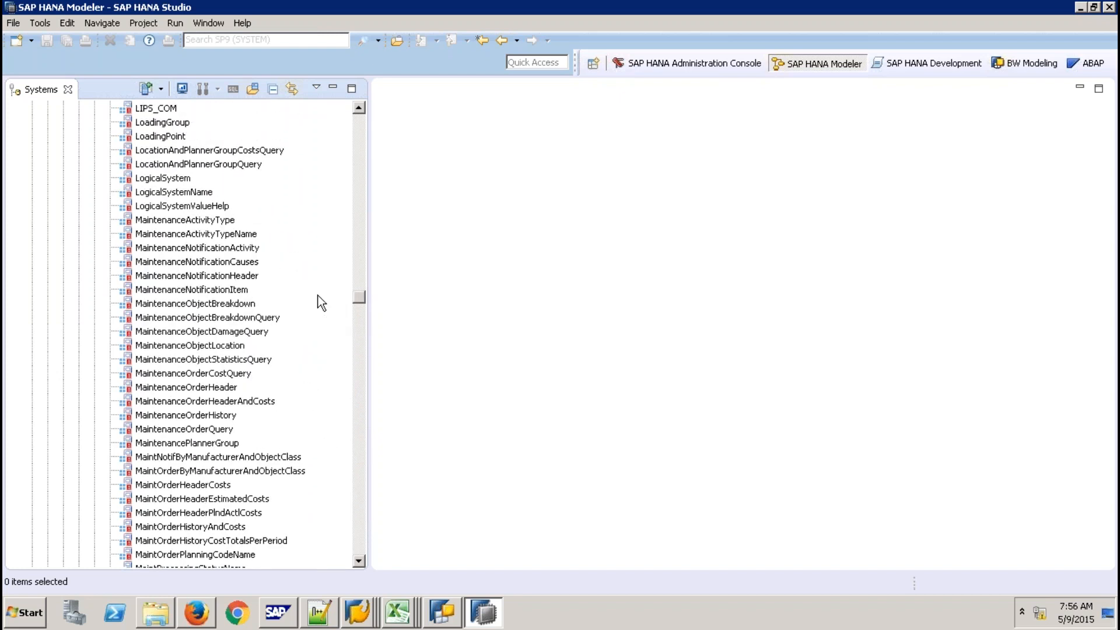
pyautogui.click(358, 422)
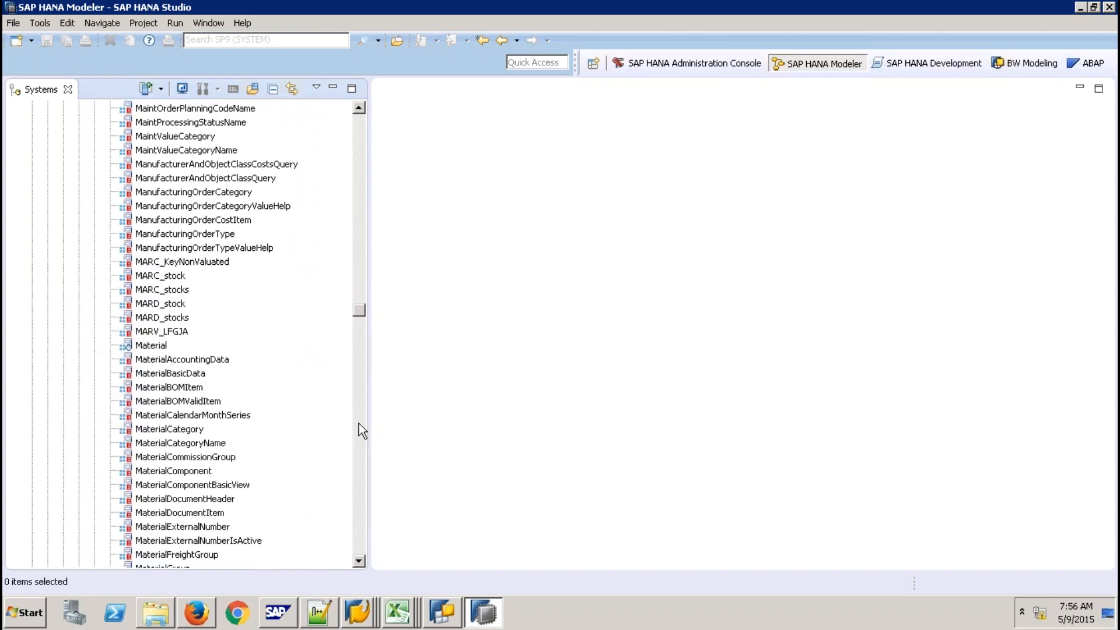
pyautogui.click(359, 424)
pyautogui.click(359, 426)
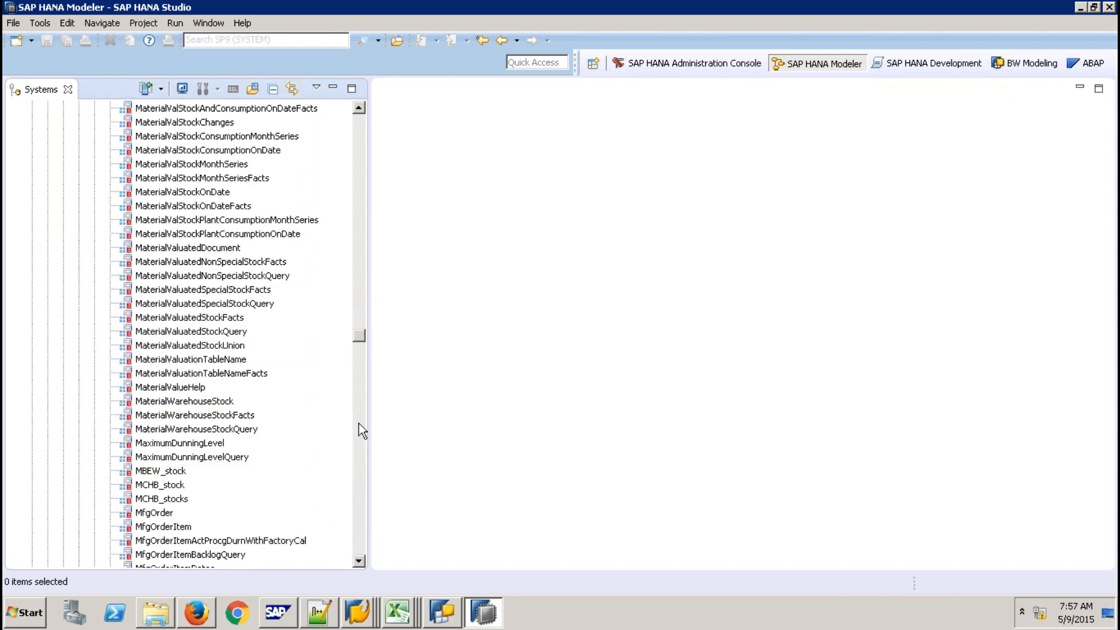
pyautogui.click(359, 426)
pyautogui.click(359, 425)
pyautogui.click(359, 425)
pyautogui.click(358, 425)
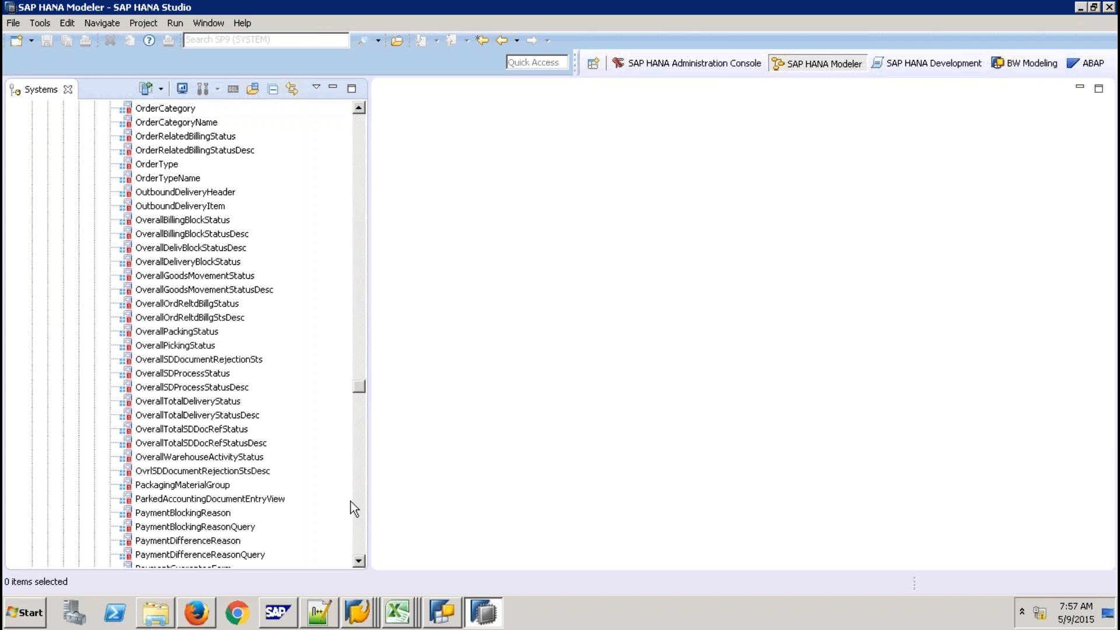
pyautogui.moveTo(360, 385); pyautogui.dragTo(362, 482)
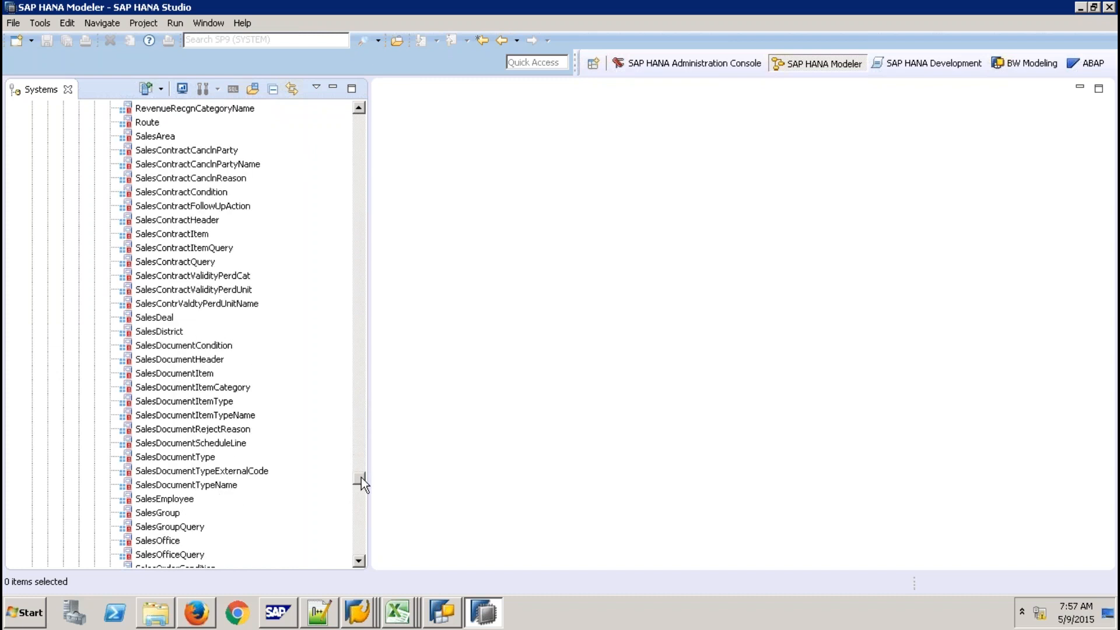
pyautogui.moveTo(361, 477); pyautogui.dragTo(361, 484)
pyautogui.doubleClick(200, 389)
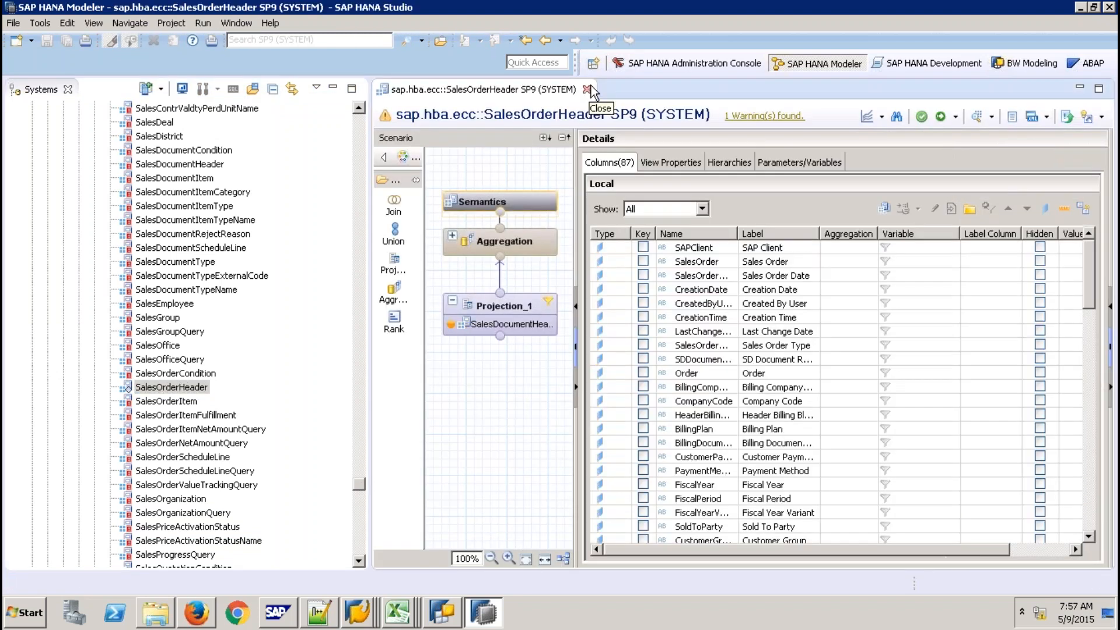
pyautogui.click(587, 89)
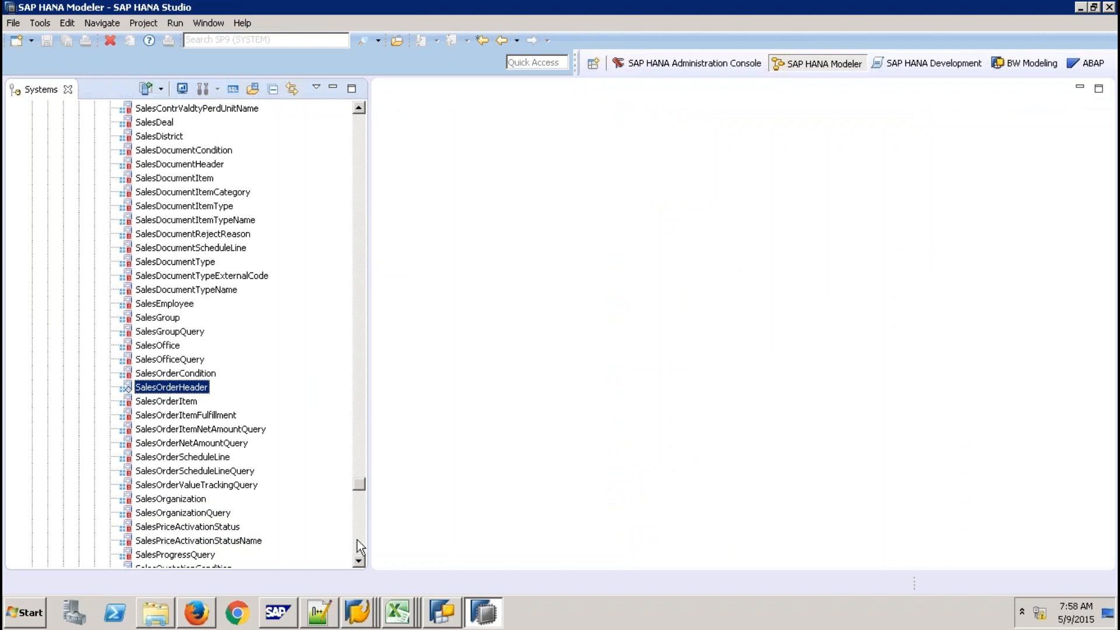
pyautogui.click(359, 562)
pyautogui.click(359, 561)
pyautogui.click(359, 561)
pyautogui.click(359, 561)
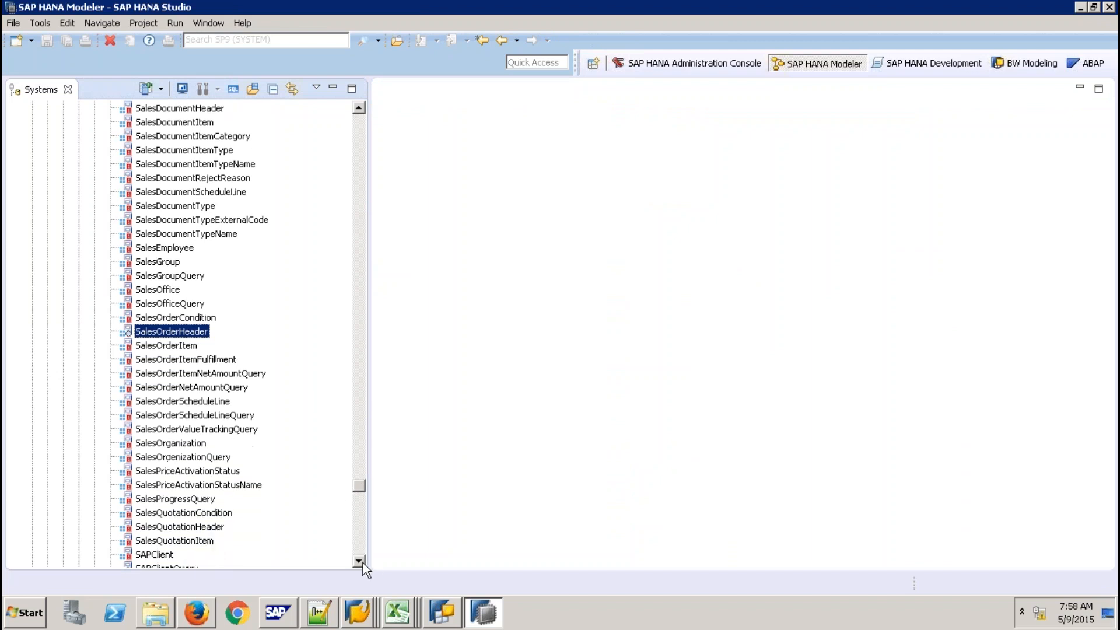
pyautogui.click(359, 561)
pyautogui.click(358, 561)
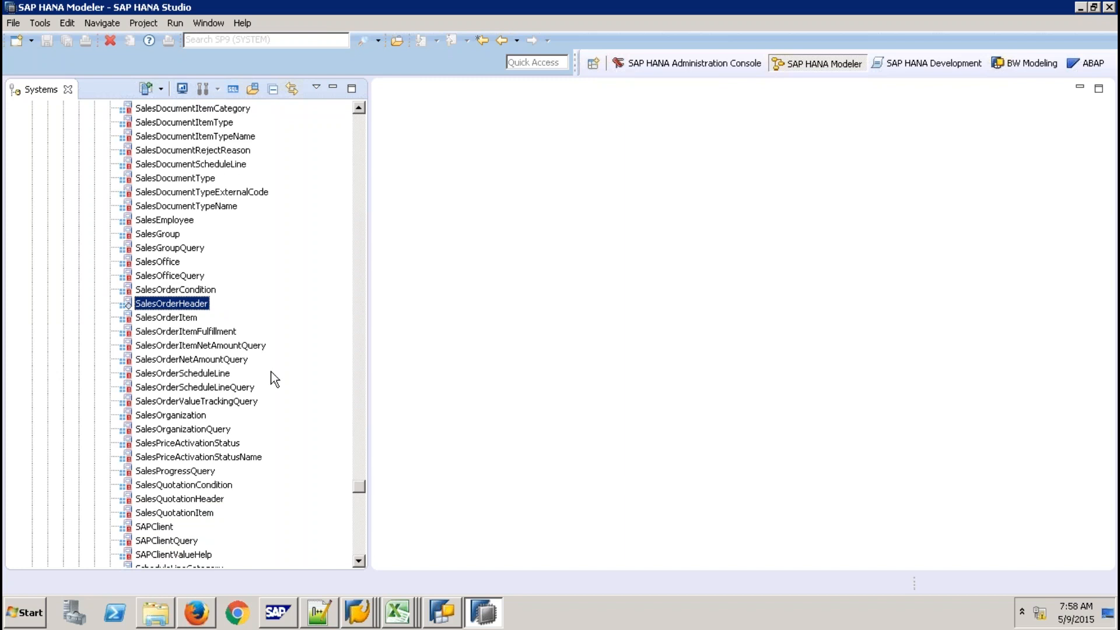
# Open SalesOrderScheduleLineQuery, inspect Join_1 of SalesOrderScheduleLine and SalesDocumentType, then open SalesOrderScheduleLine
pyautogui.doubleClick(224, 387)
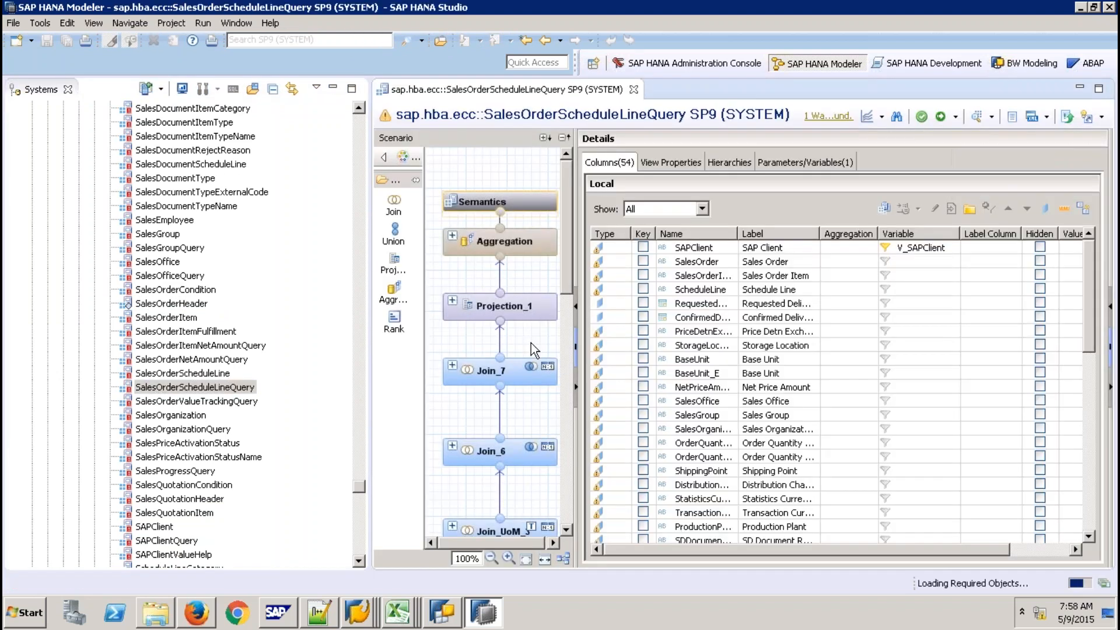
pyautogui.click(564, 562)
pyautogui.click(567, 485)
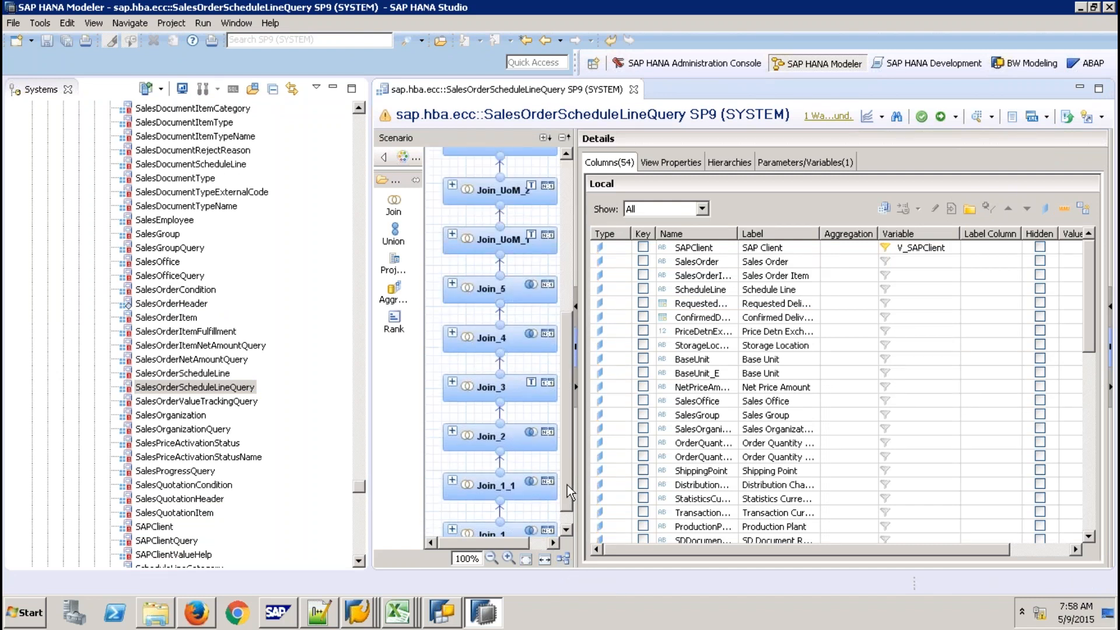
pyautogui.click(566, 530)
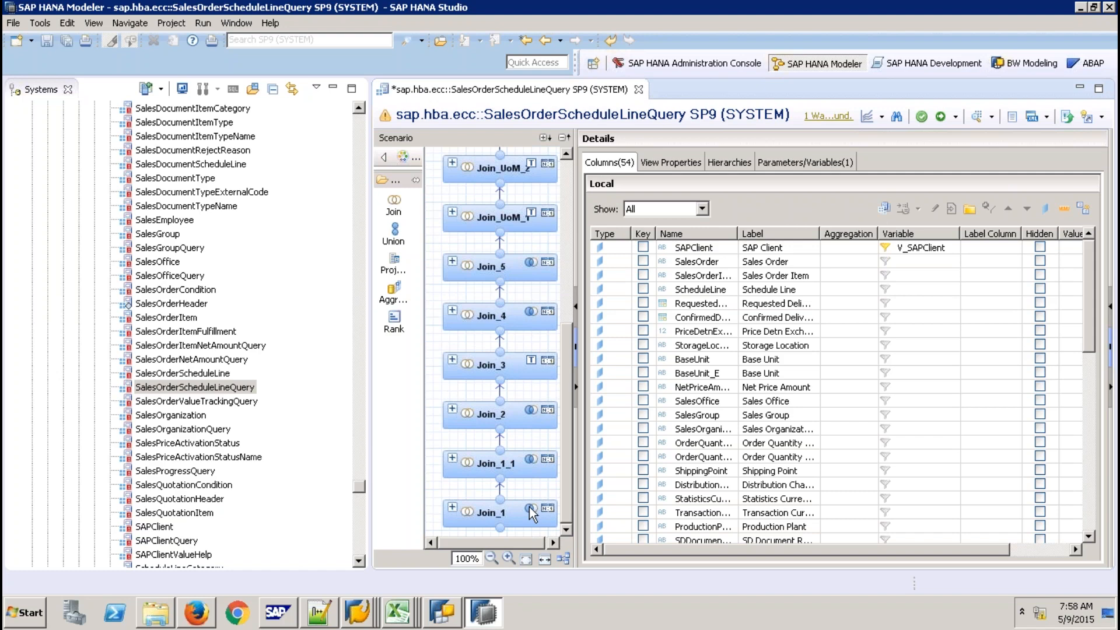
pyautogui.click(533, 513)
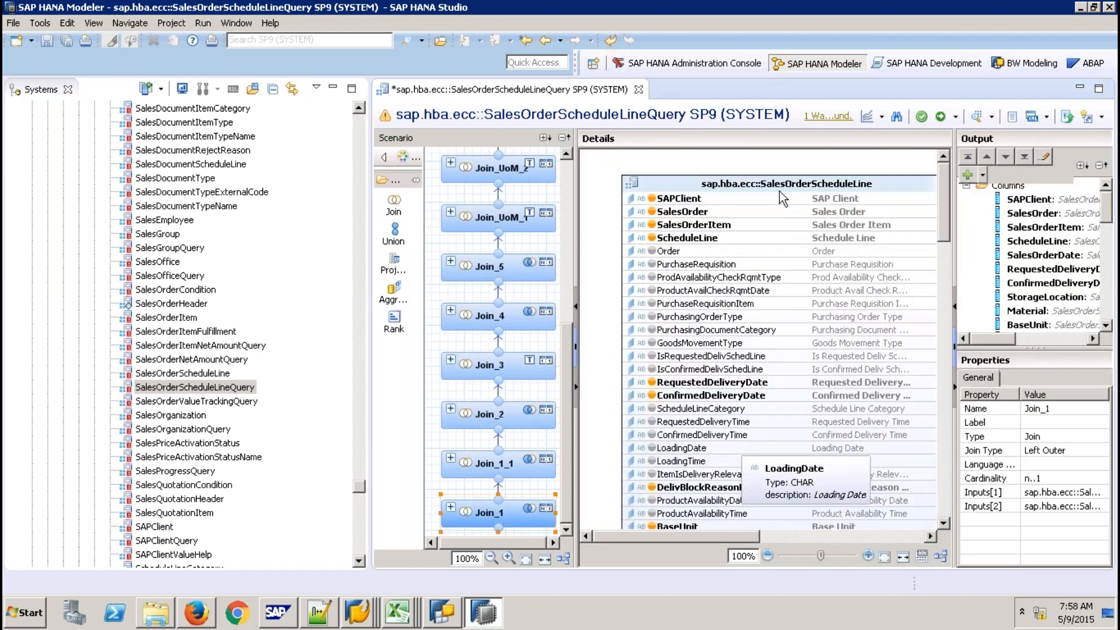
pyautogui.click(836, 534)
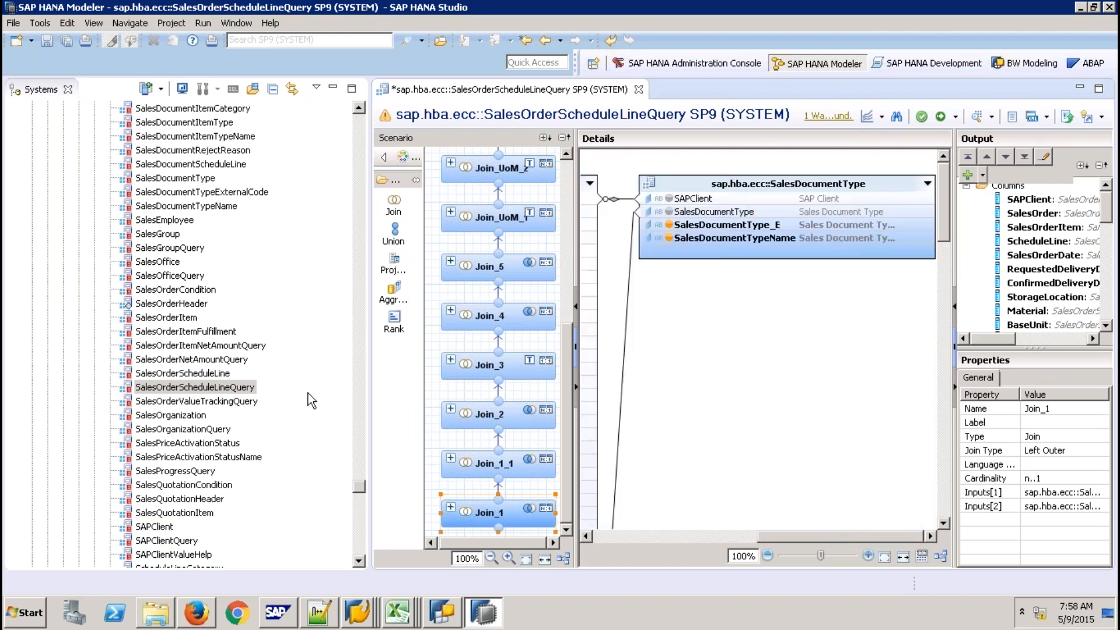
pyautogui.click(215, 375)
pyautogui.doubleClick(215, 378)
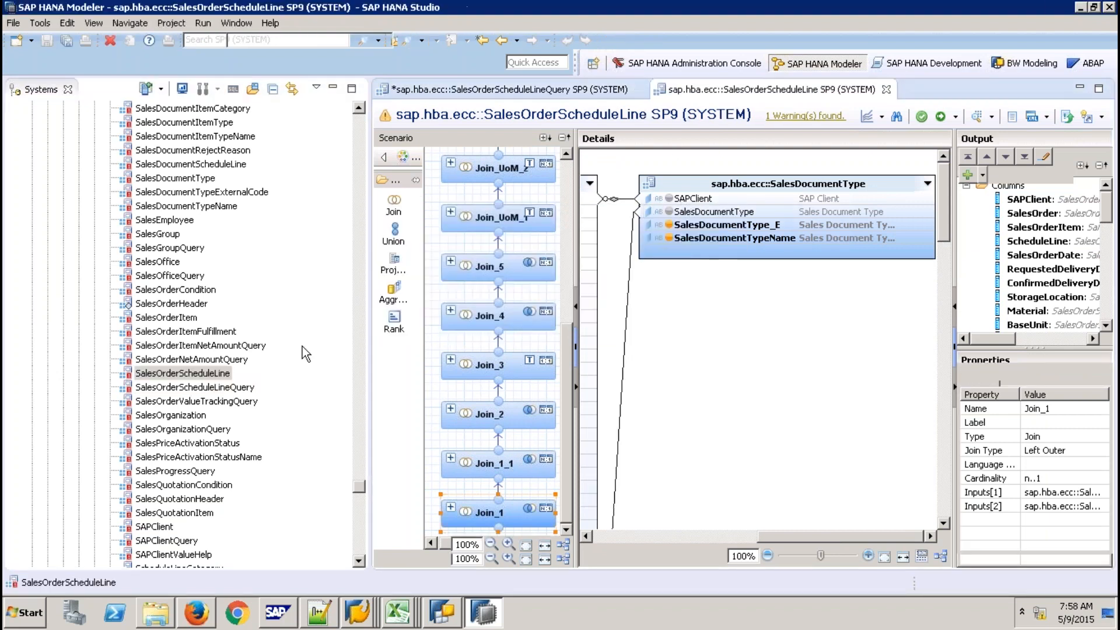
# Check Projection_1's source columns, then open the underlying SalesDocumentScheduleLine calculation view
pyautogui.click(525, 303)
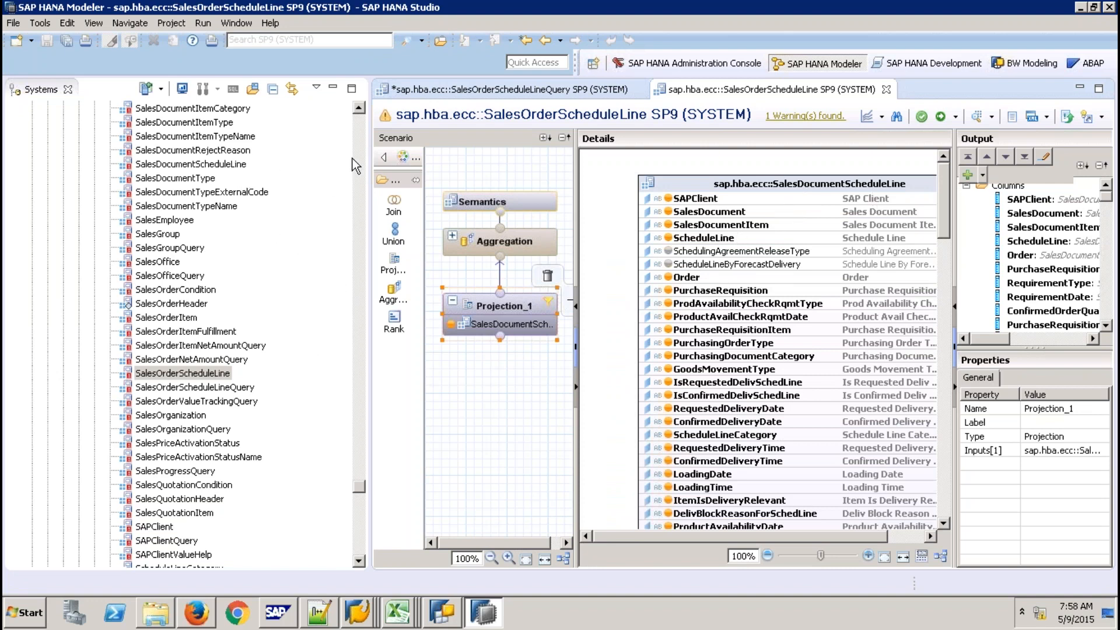
pyautogui.doubleClick(244, 165)
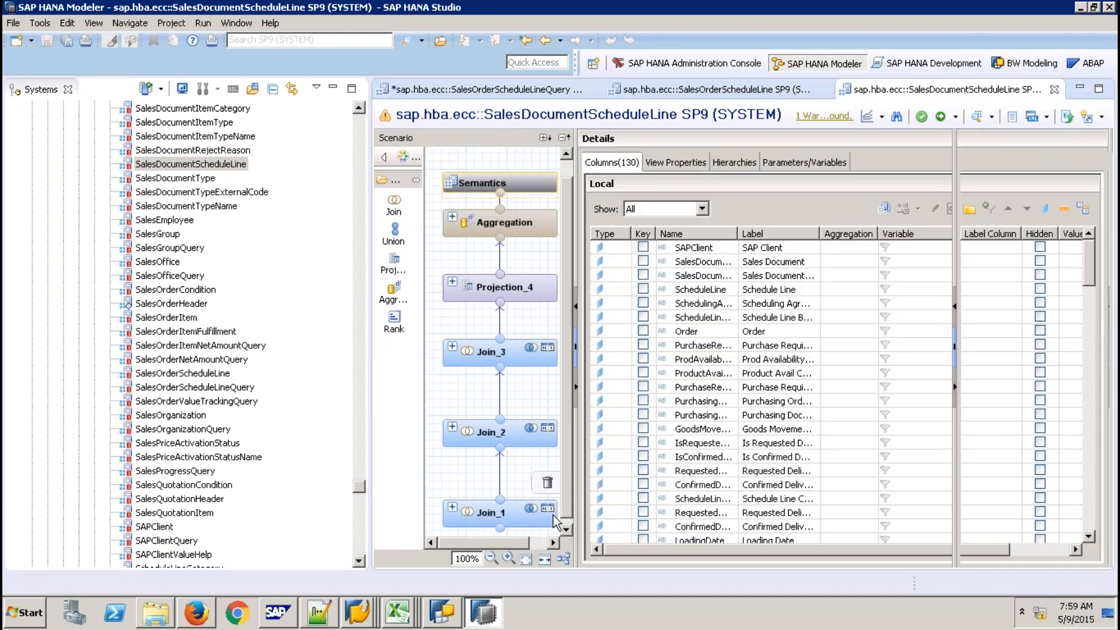
# Inspect Join_1 of SalesDocumentScheduleLine, then open the VBEP_COM view from the tree
pyautogui.click(555, 518)
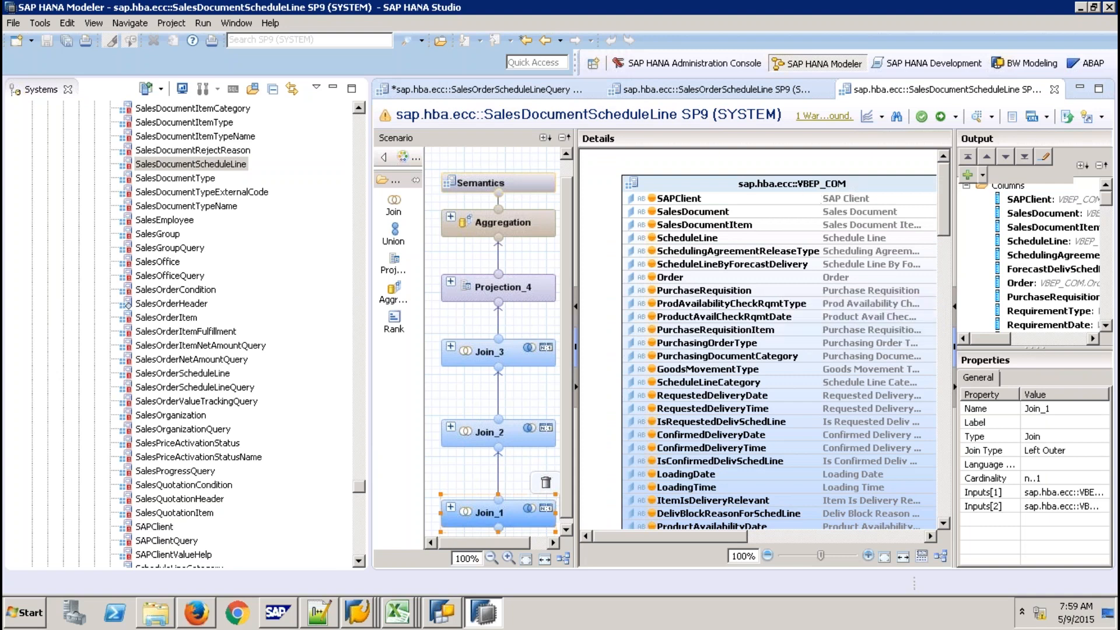
pyautogui.click(359, 489)
pyautogui.moveTo(359, 489); pyautogui.dragTo(359, 526)
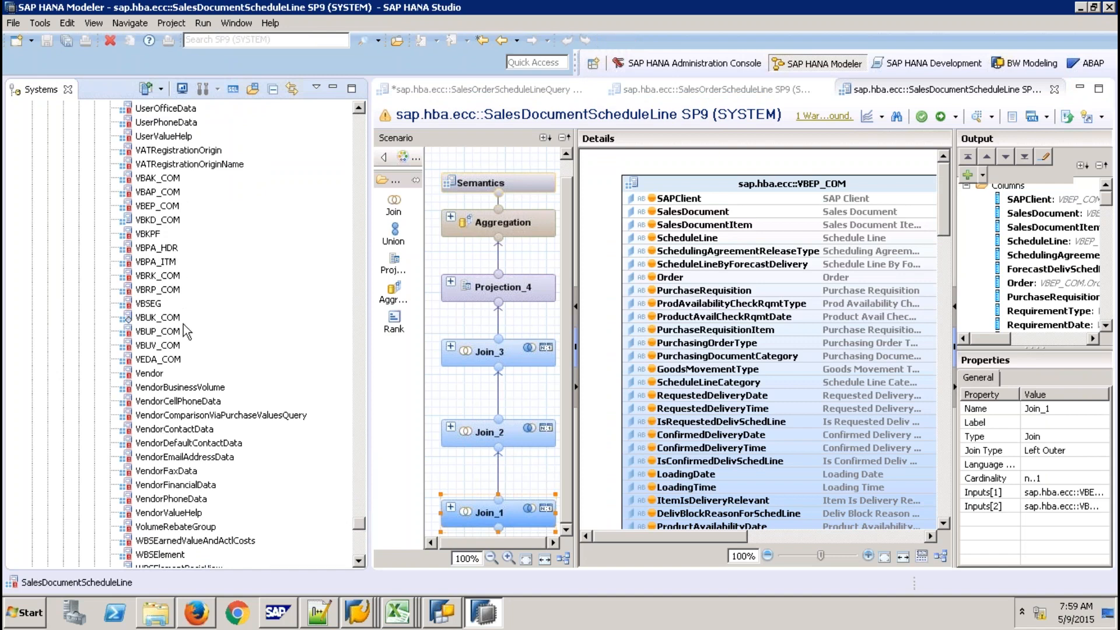
pyautogui.doubleClick(168, 206)
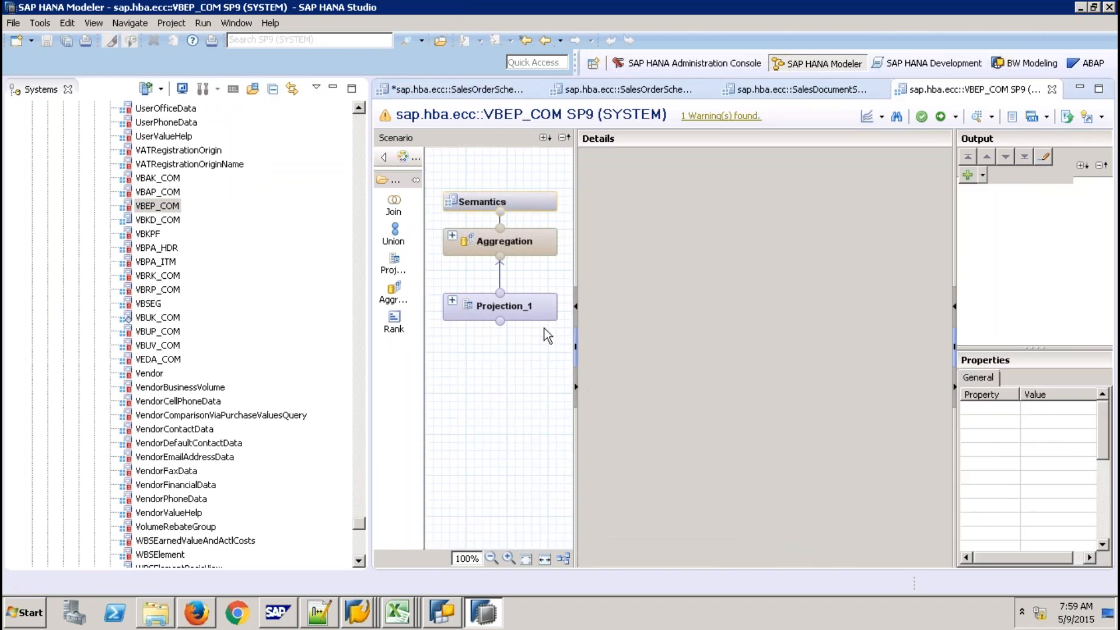
# Show VBEP_COM's Projection_1 reading the SAP_ECC VBEP table, then switch to the browser
pyautogui.click(535, 299)
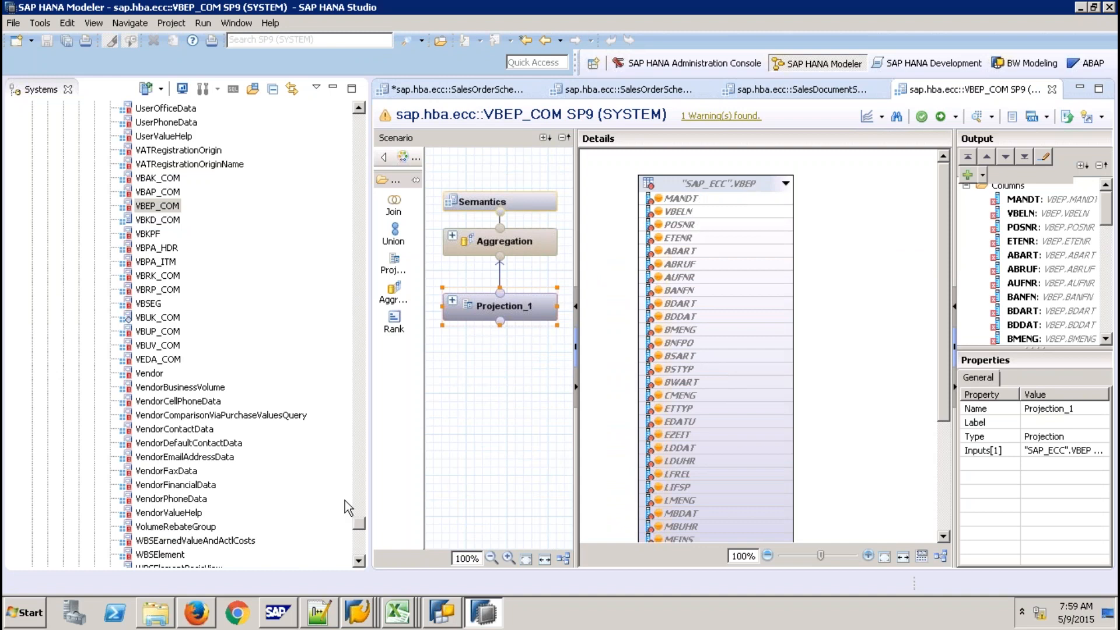
pyautogui.click(198, 612)
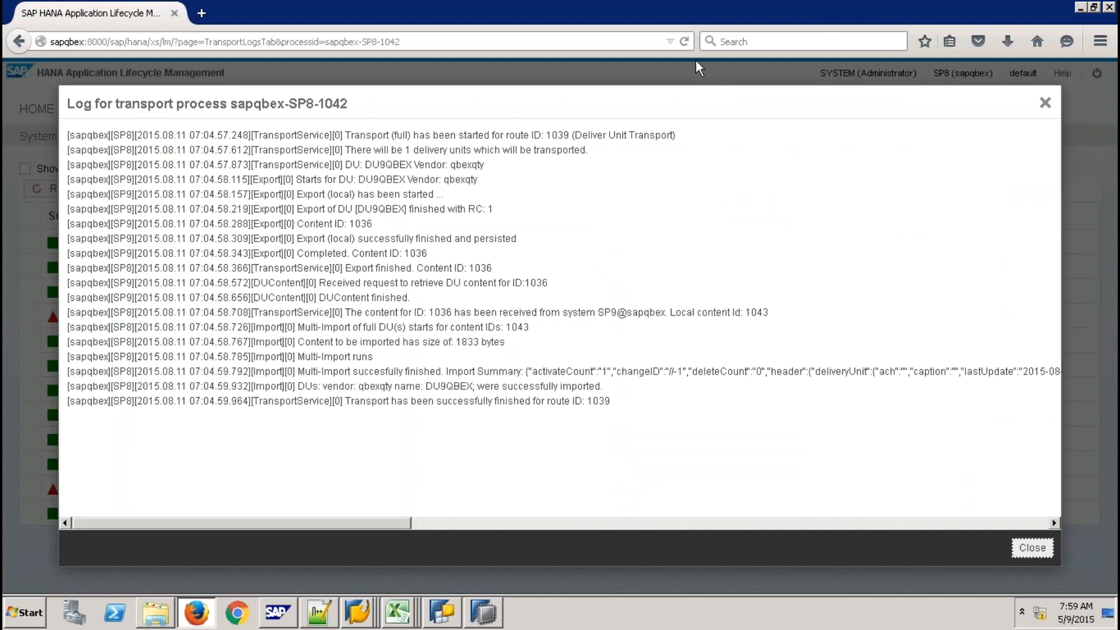
# Enter sapqbex:8001 in the address bar and load the SAP HANA Live Browser suggestion
pyautogui.click(344, 42)
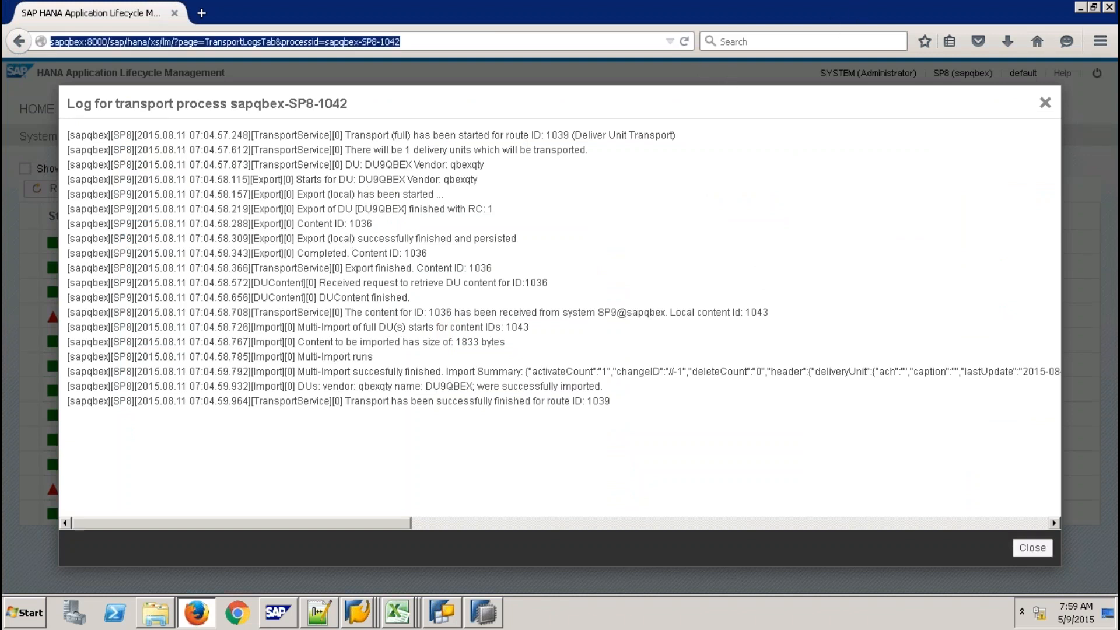
pyautogui.write('sapqbex')
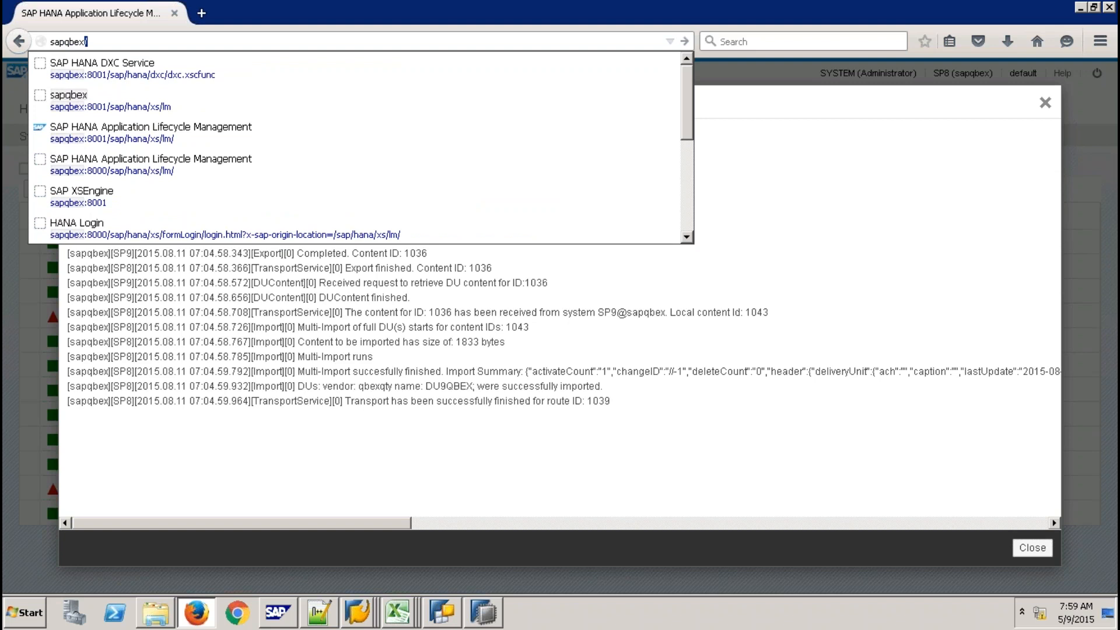
pyautogui.write(':8001')
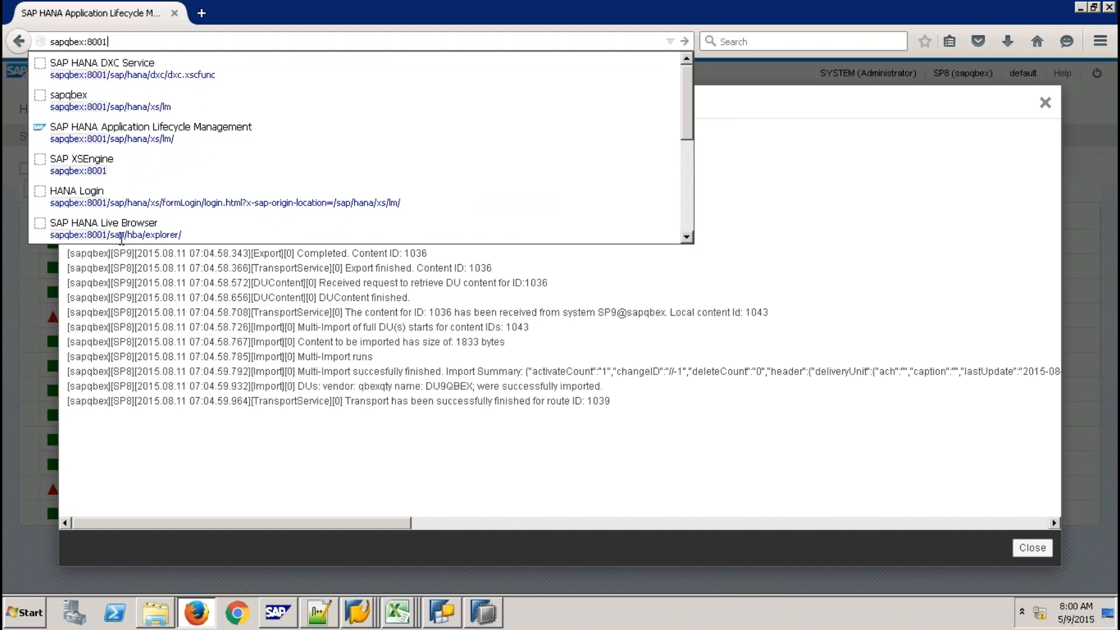
pyautogui.click(143, 222)
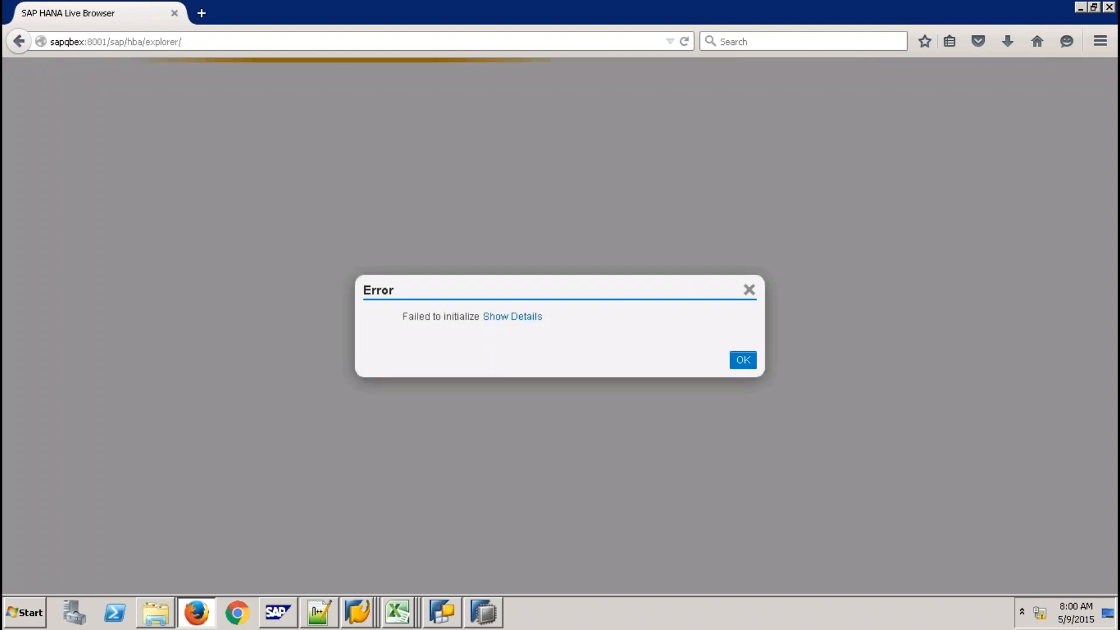
# Dismiss the initialization error, reload the HANA Live Browser page, and bring SAP HANA Studio back
pyautogui.click(742, 359)
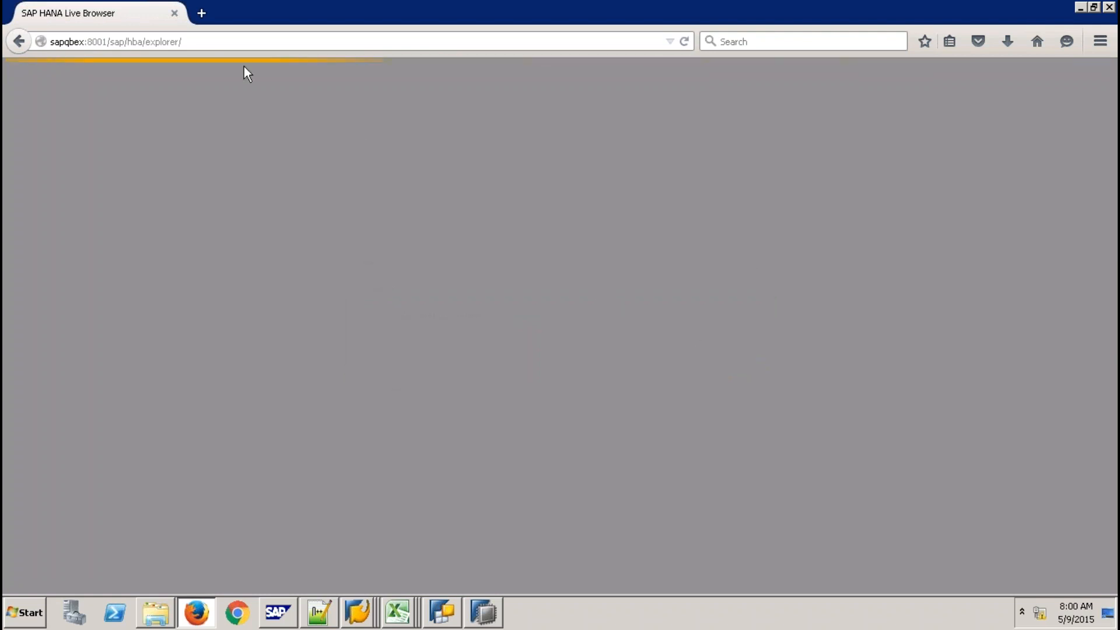
pyautogui.click(230, 40)
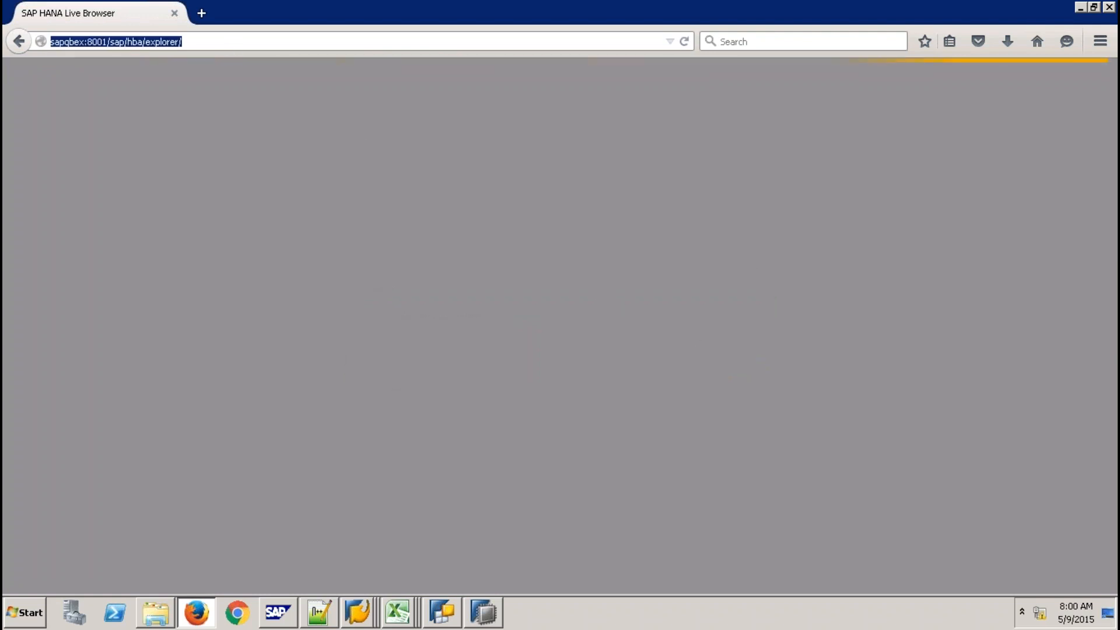
pyautogui.press('Return')
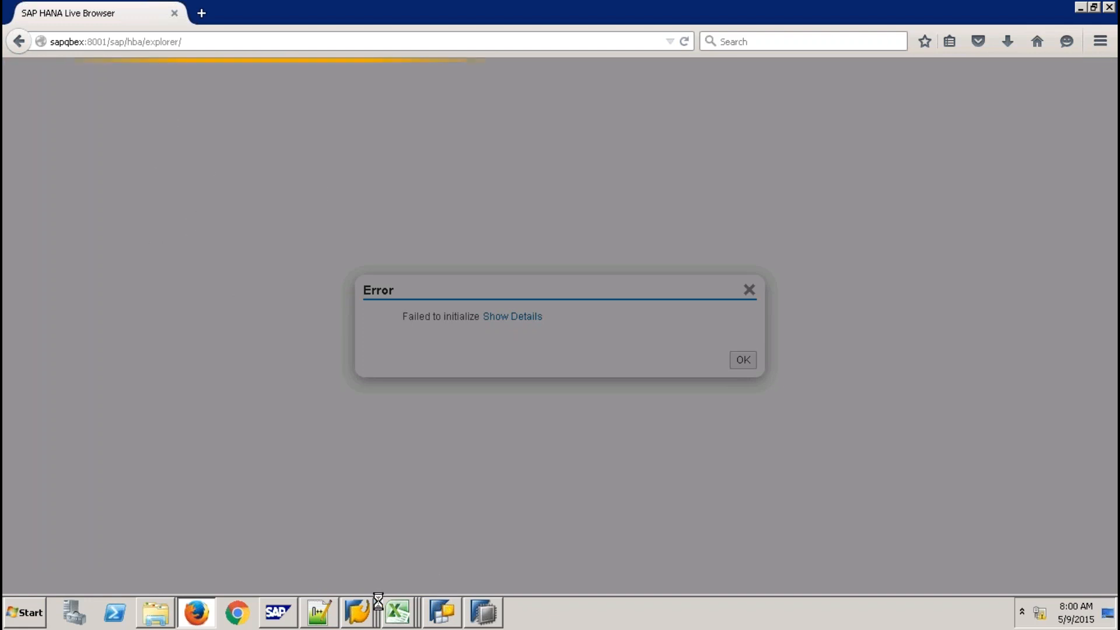
pyautogui.click(489, 614)
pyautogui.click(479, 577)
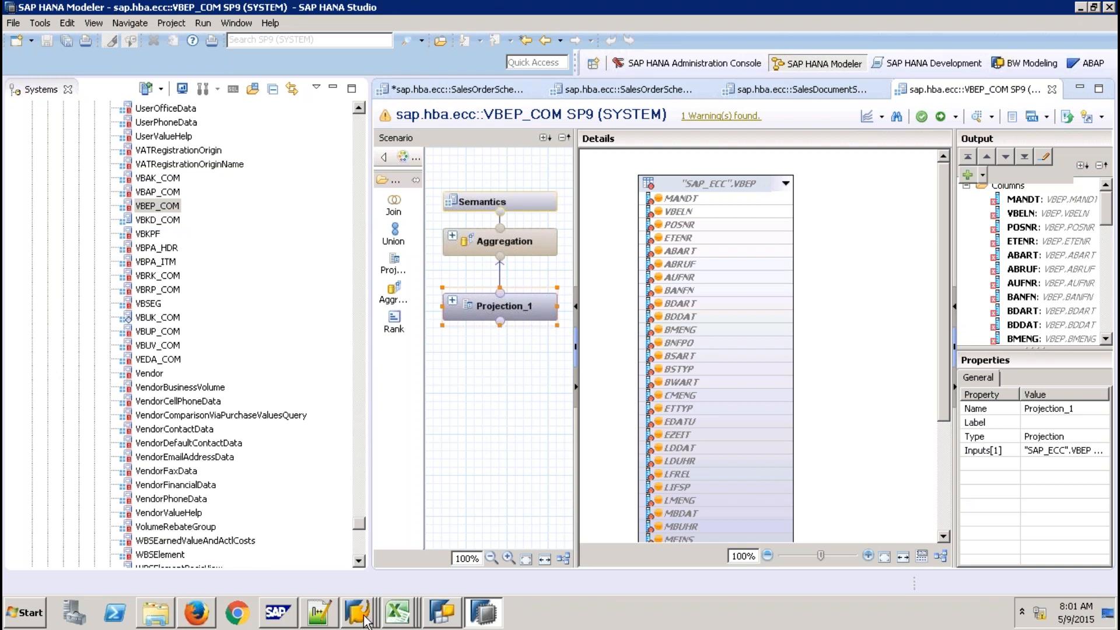
# Compare SalesOrderScheduleLineQuery, SalesOrderScheduleLine and VBEP_COM, ending on VBEP_COM's Projection_1 over SAP_ECC.VBEP
pyautogui.click(206, 616)
pyautogui.click(483, 612)
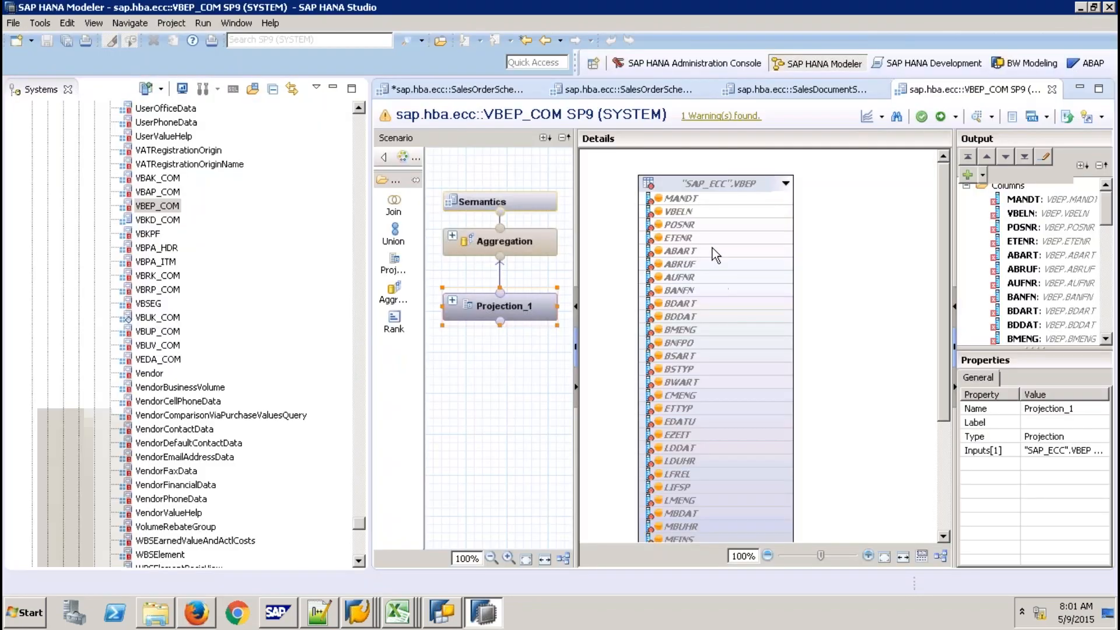
pyautogui.click(783, 96)
pyautogui.click(503, 94)
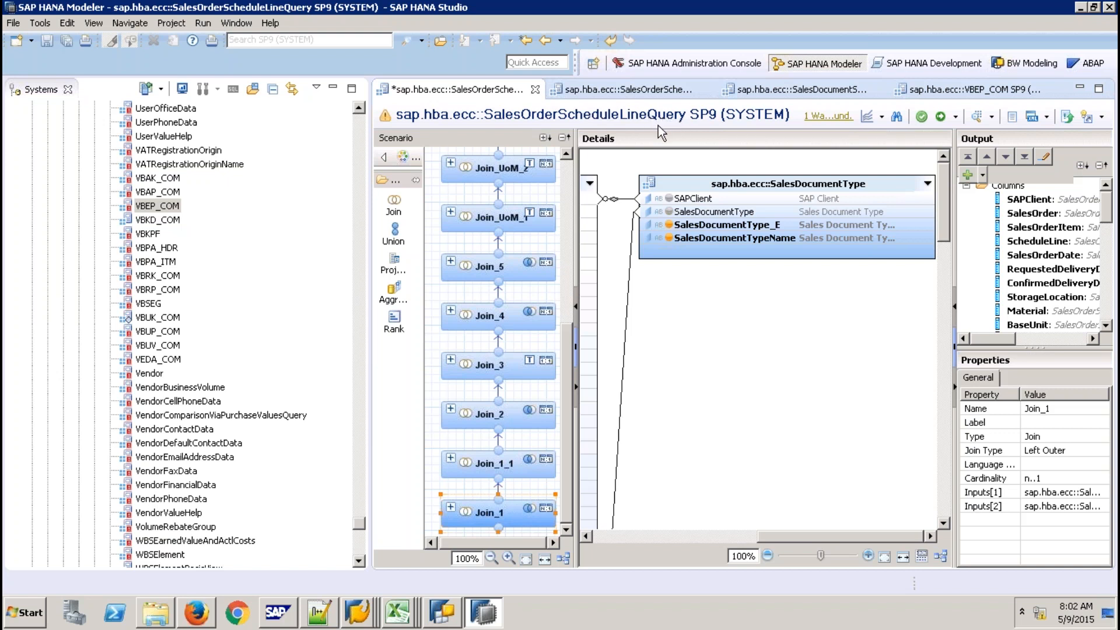
pyautogui.click(675, 91)
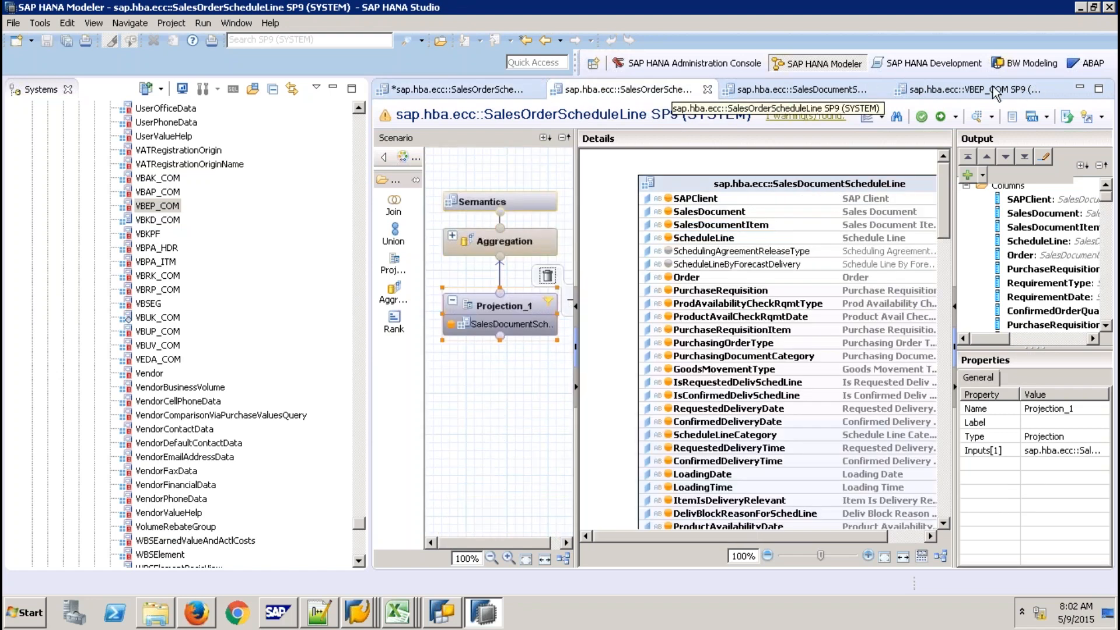
pyautogui.click(995, 90)
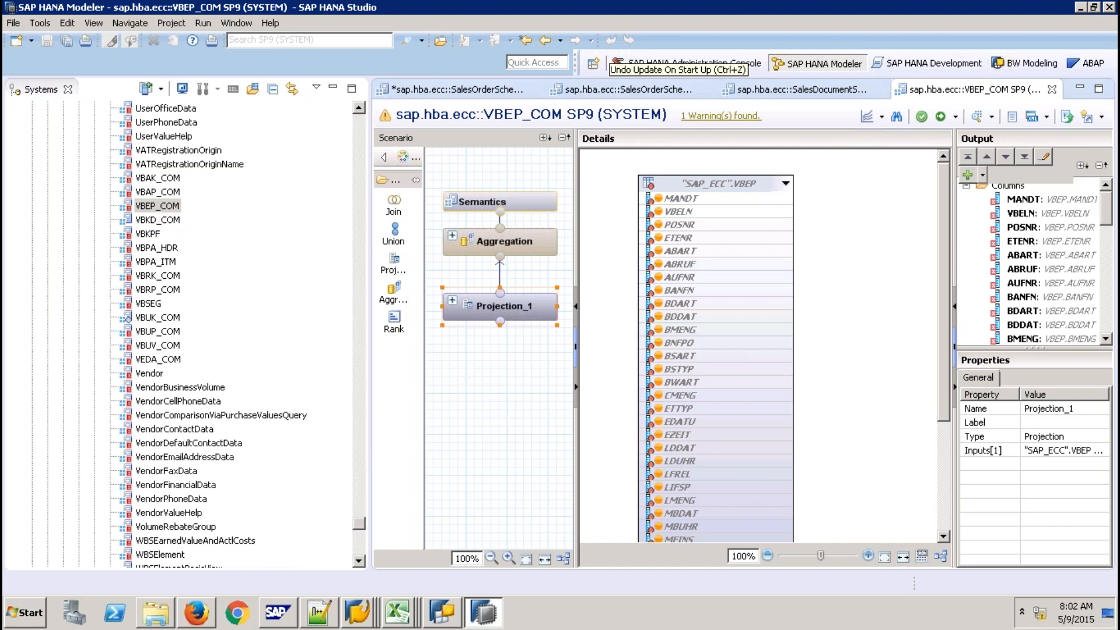
pyautogui.click(361, 129)
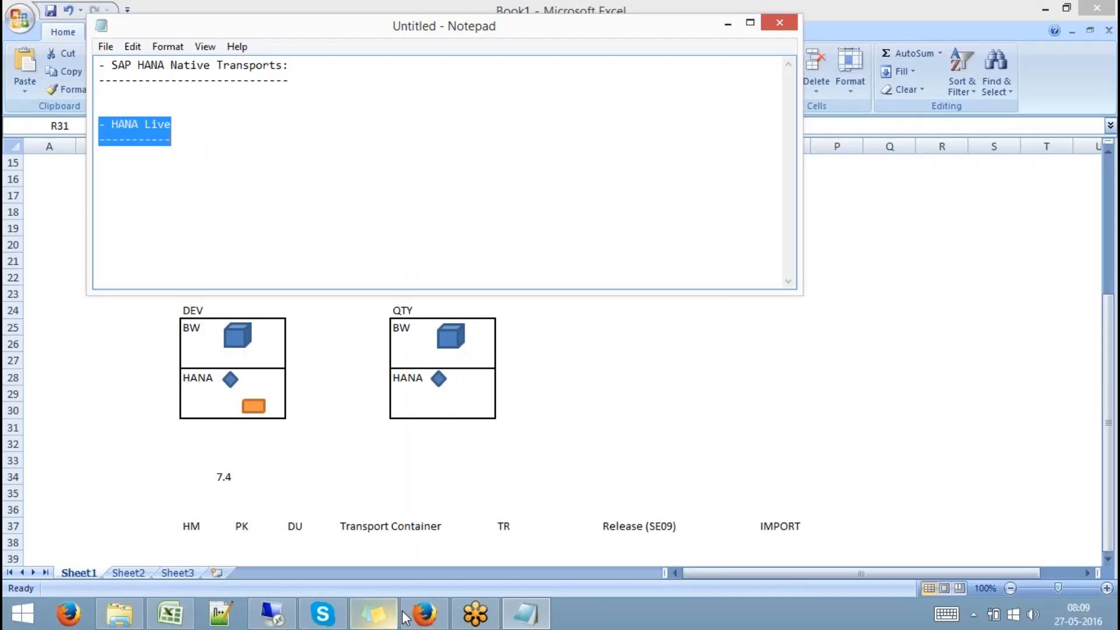
# Open service.sap.com in a new Firefox tab
pyautogui.click(424, 613)
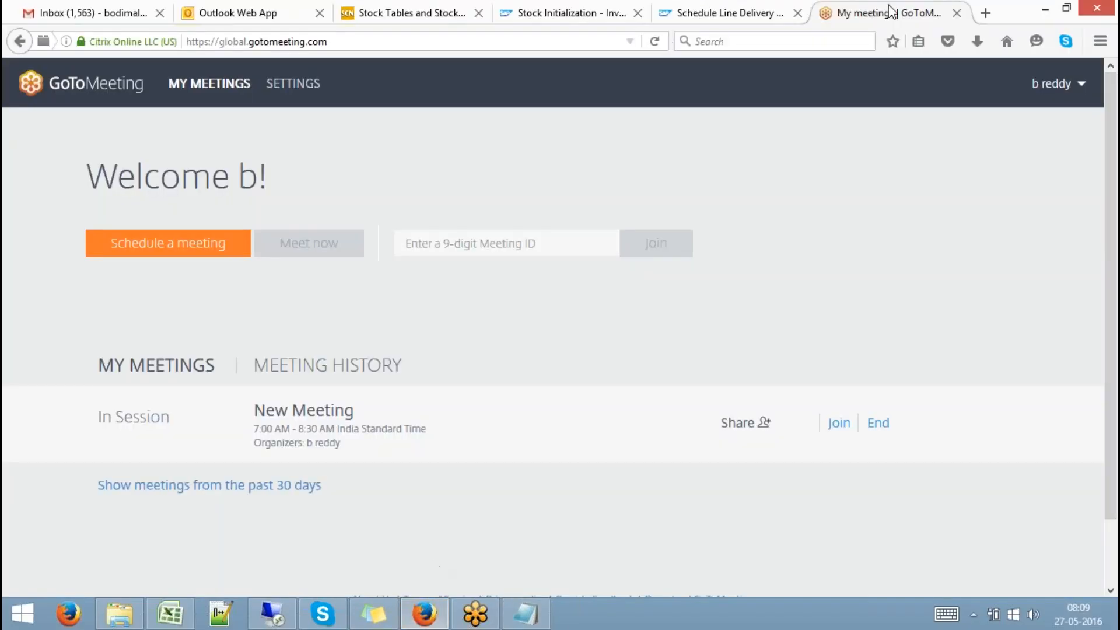
pyautogui.click(986, 13)
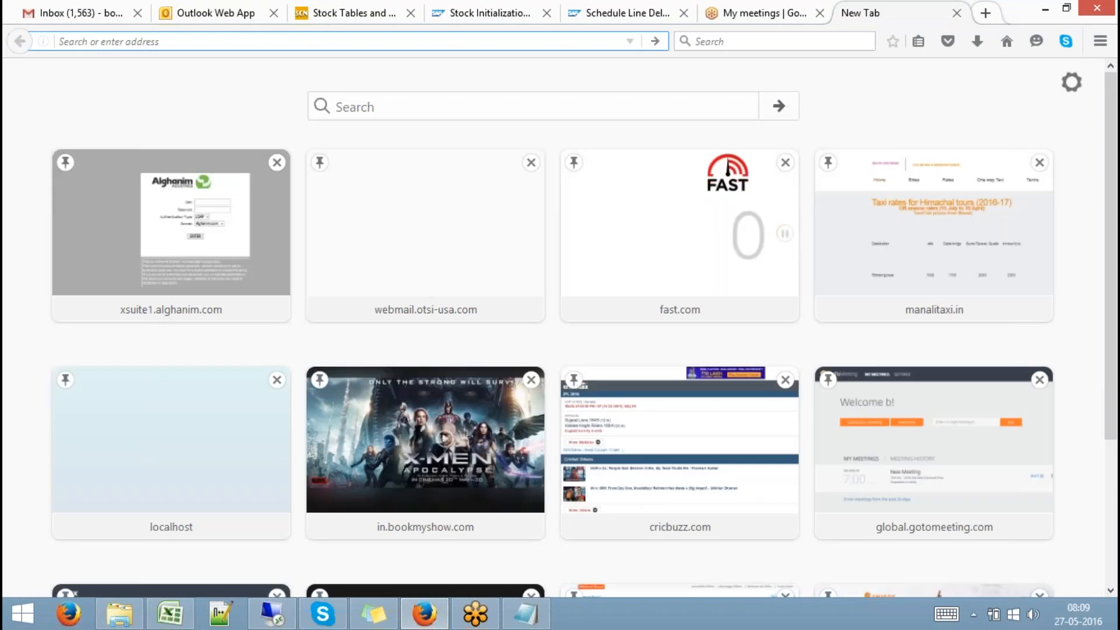
pyautogui.write('service.sap.com/')
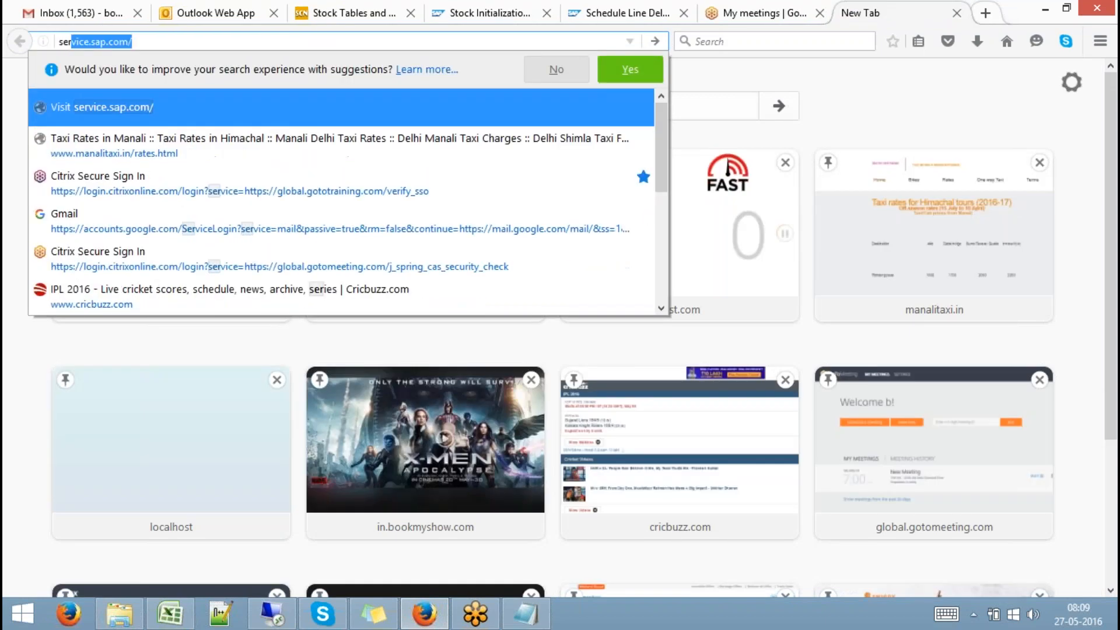
pyautogui.click(600, 107)
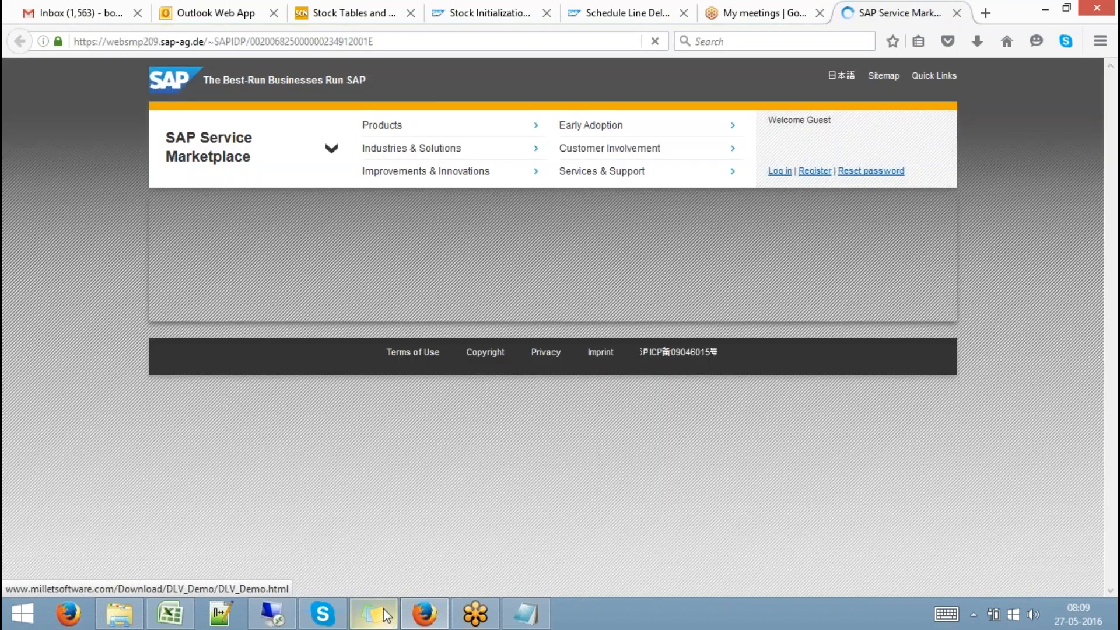
# Look up the S-user ID in the sticky notes, then go to the SAP Support Portal
pyautogui.click(384, 615)
pyautogui.moveTo(786, 162); pyautogui.dragTo(671, 165)
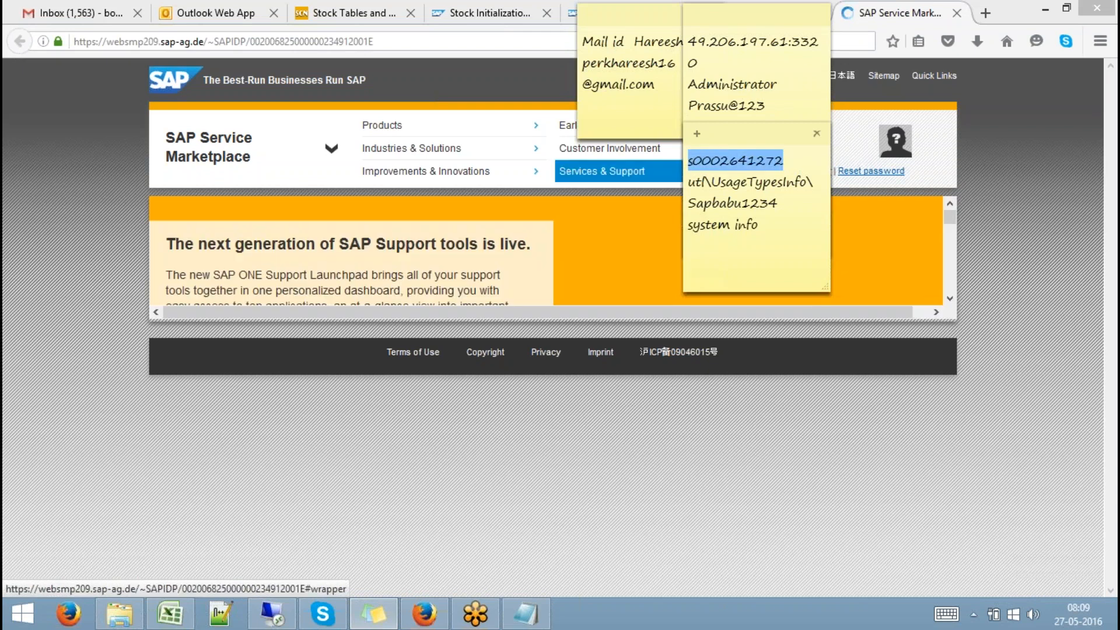
pyautogui.click(378, 452)
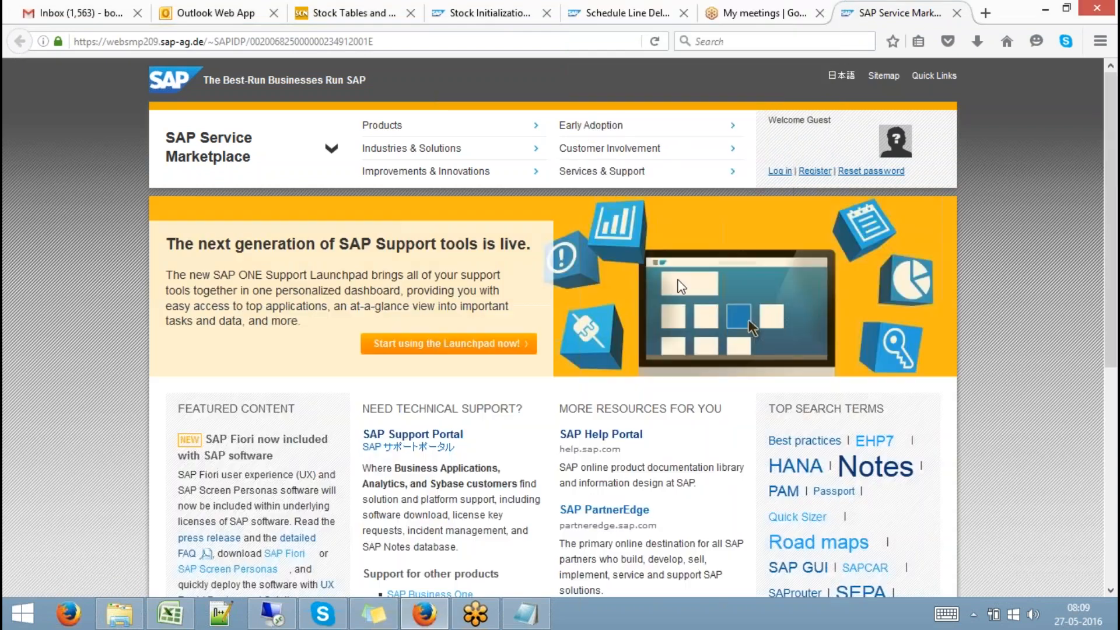
pyautogui.click(455, 434)
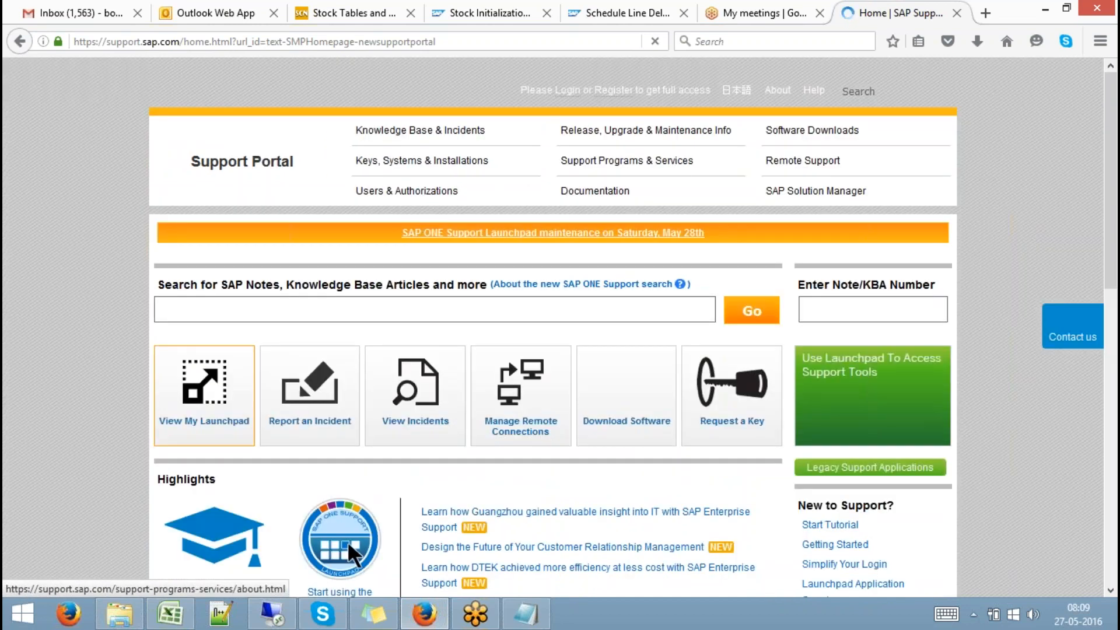
# Go from Software Downloads to Support Packages and Patches, then launch the Software Downloads tile in a new tab
pyautogui.click(823, 133)
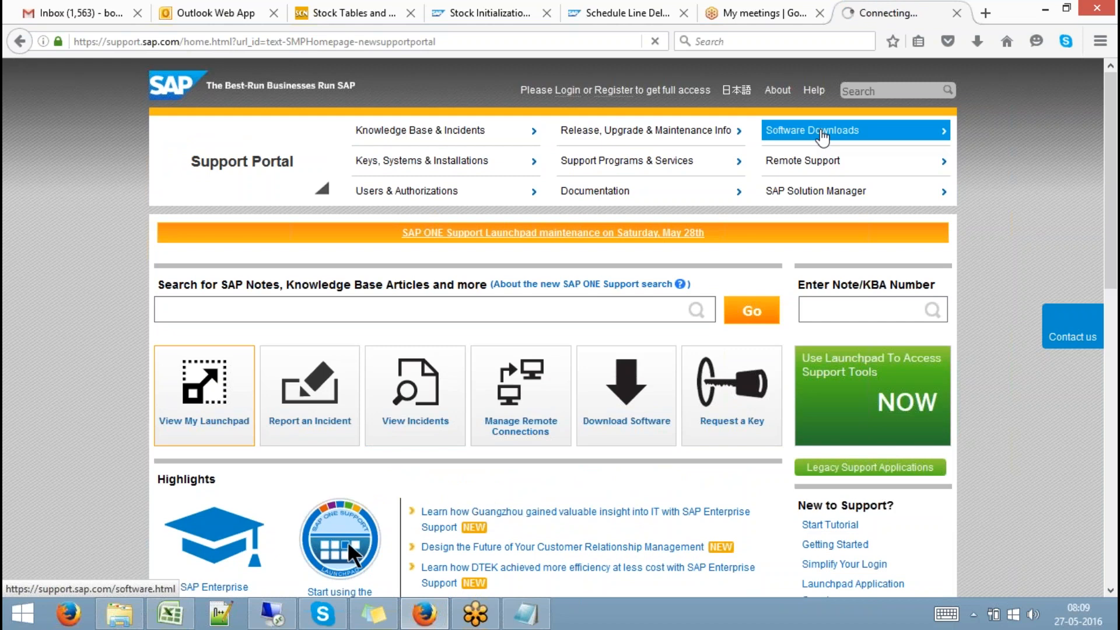
pyautogui.moveTo(1110, 102); pyautogui.dragTo(1115, 175)
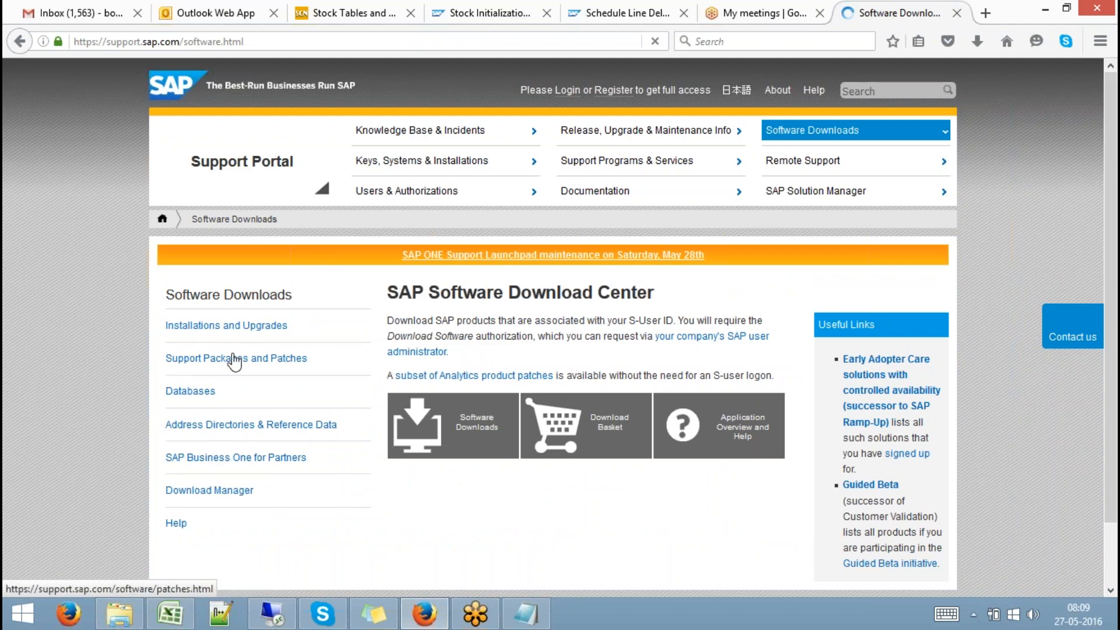
pyautogui.click(235, 360)
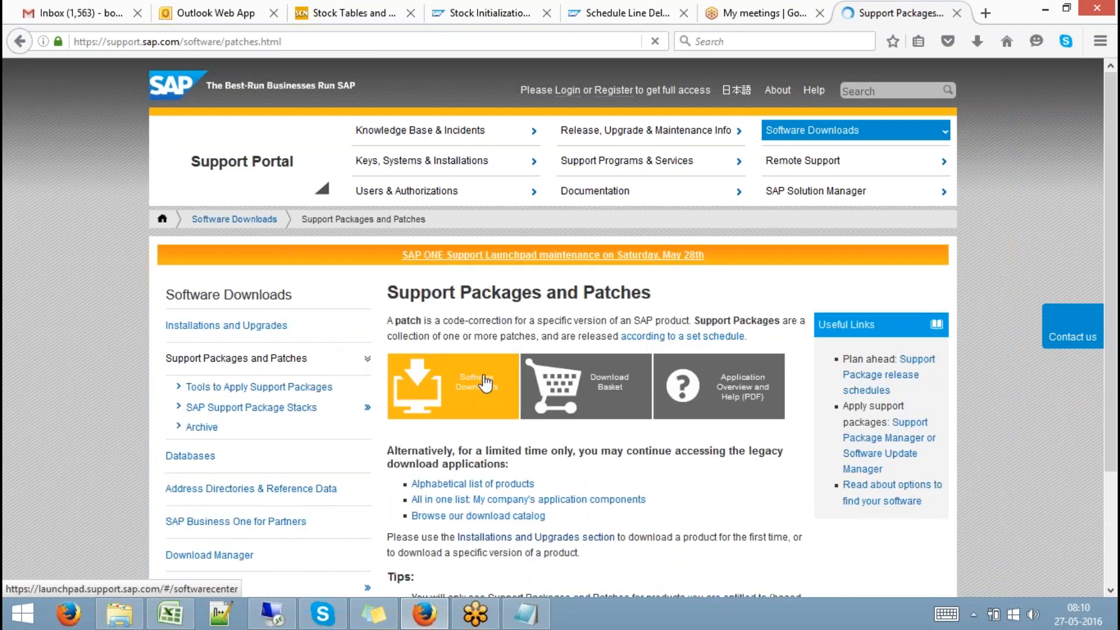
pyautogui.click(497, 404)
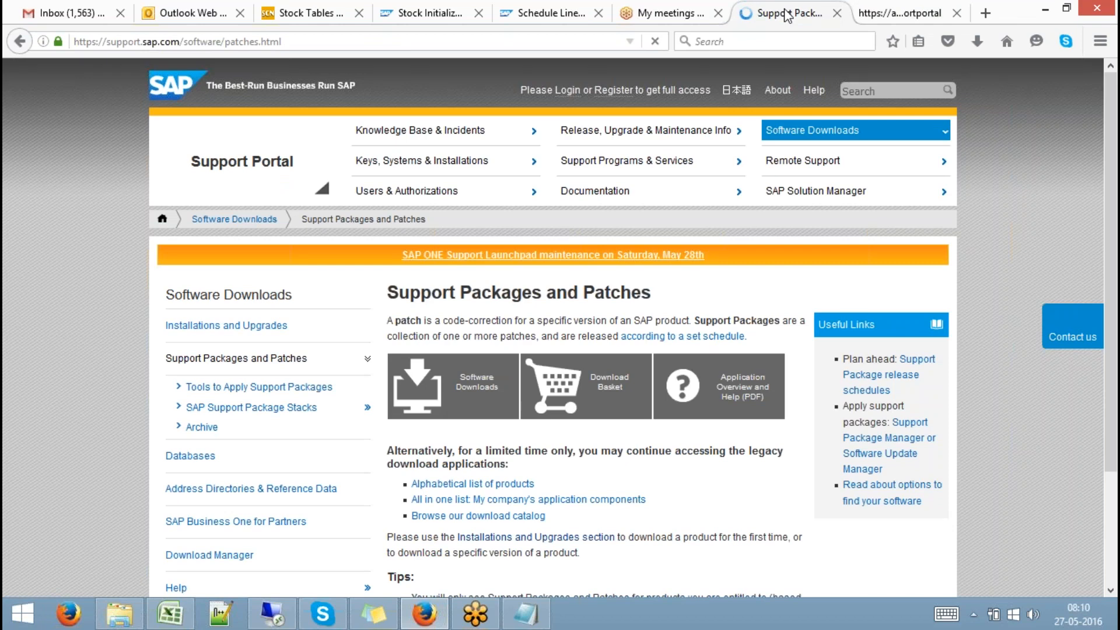
# On the launchpad tab, expand By Alphabetical Index (A-Z) and open the H products
pyautogui.click(891, 12)
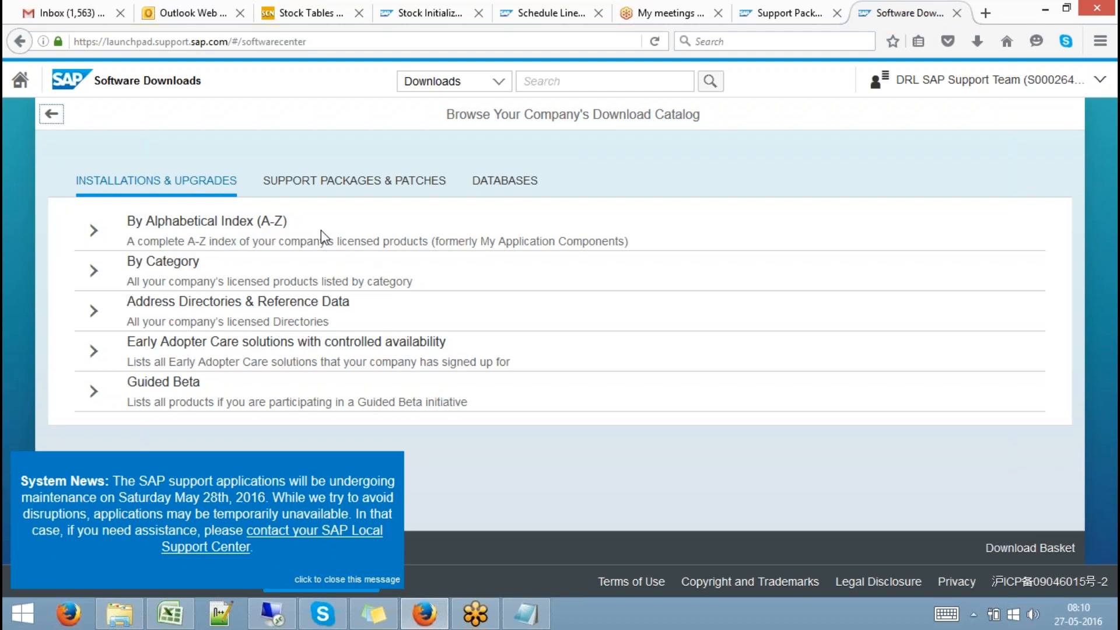
pyautogui.click(92, 232)
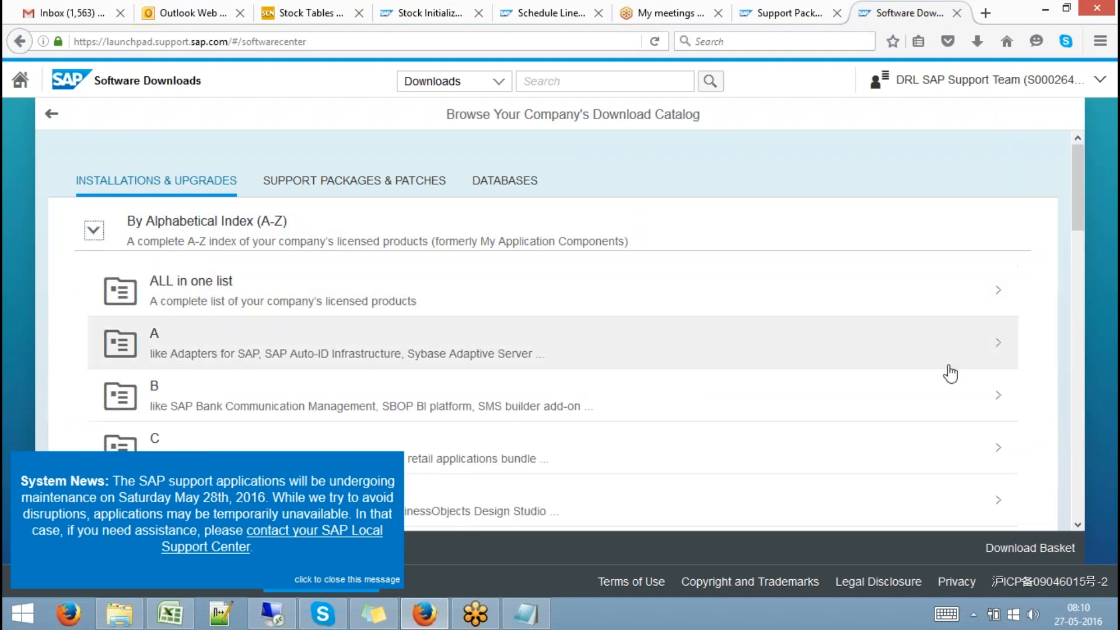
pyautogui.scroll(-5, 1080, 429)
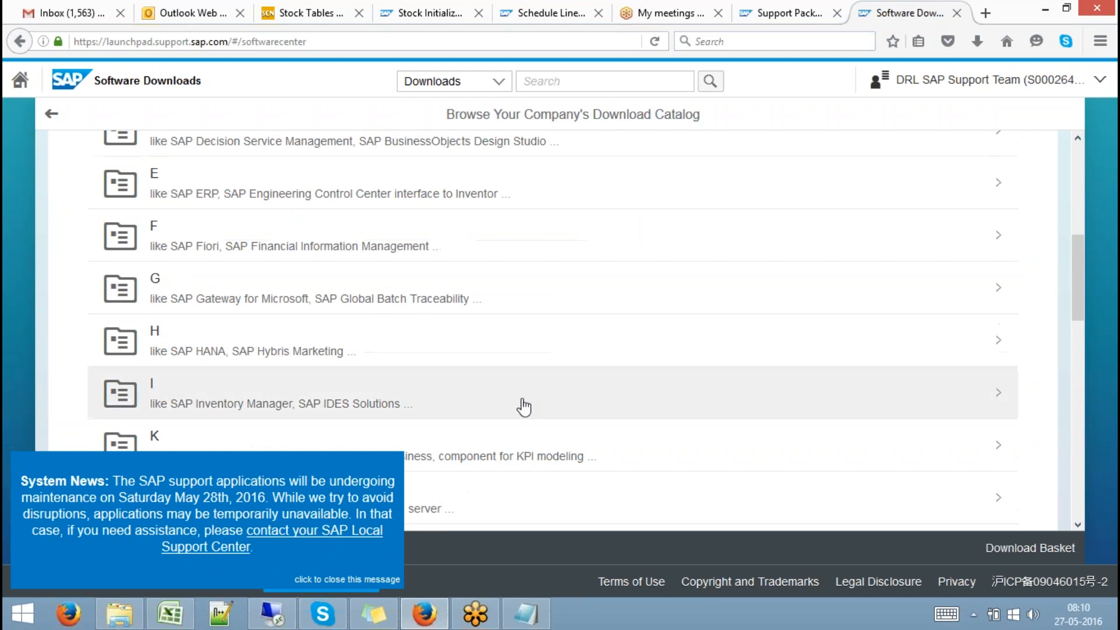
pyautogui.click(193, 350)
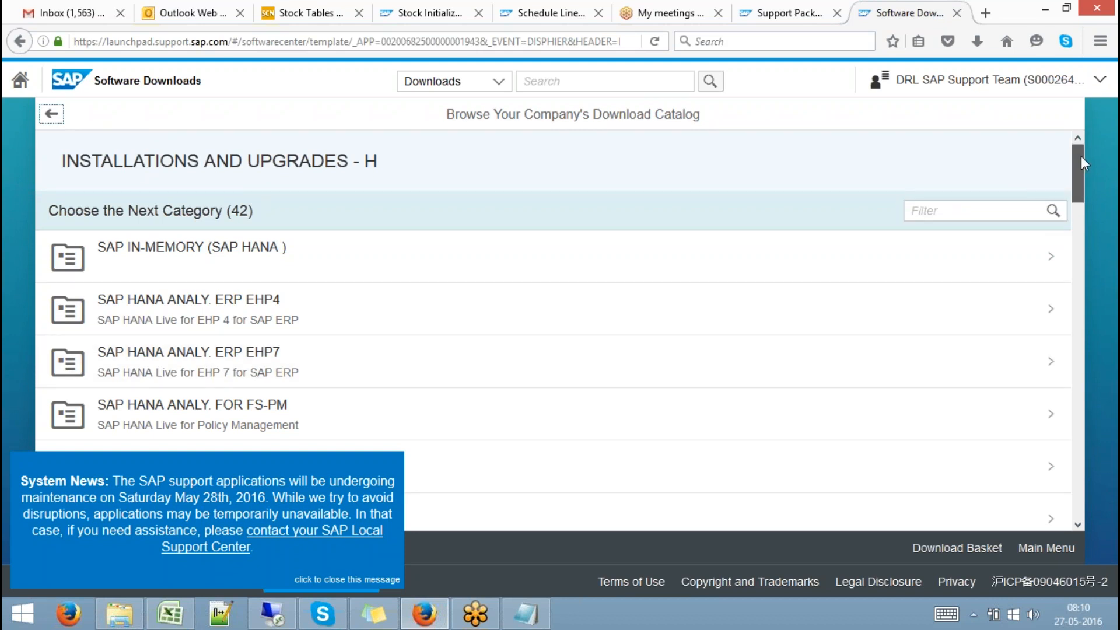
# Scroll through the 42 categories to SAP HANA Live analytics and SAP HANA Platform Edition
pyautogui.moveTo(1080, 157); pyautogui.dragTo(1083, 164)
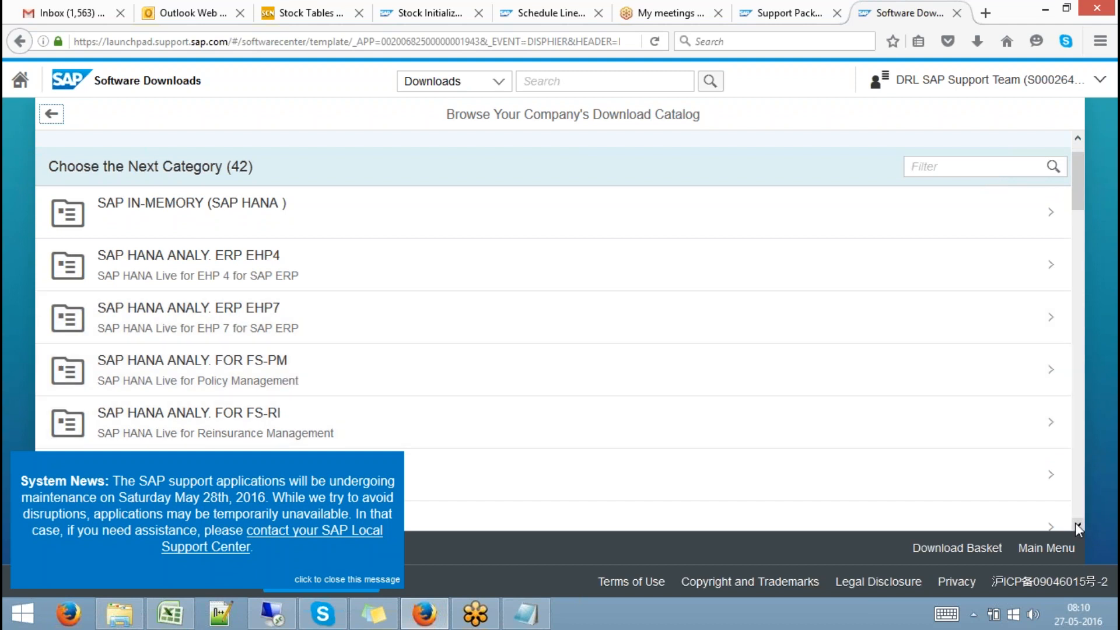
pyautogui.scroll(-5, 1076, 522)
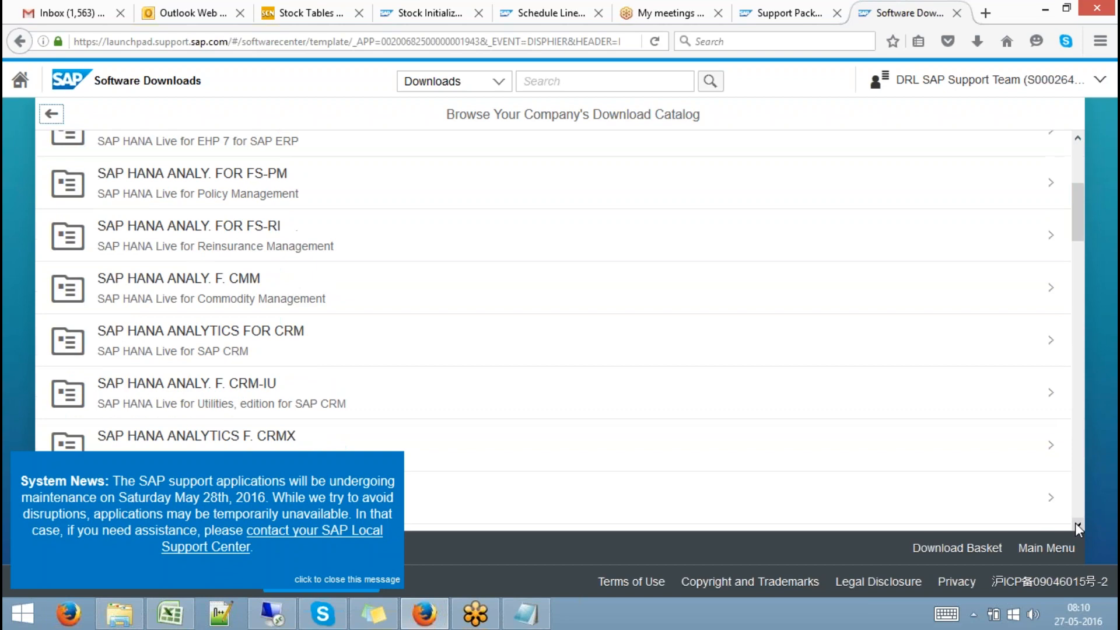
pyautogui.scroll(-10, 1076, 522)
pyautogui.scroll(-8, 1075, 523)
pyautogui.scroll(-9, 1076, 523)
pyautogui.scroll(-6, 1076, 523)
pyautogui.scroll(-5, 1076, 523)
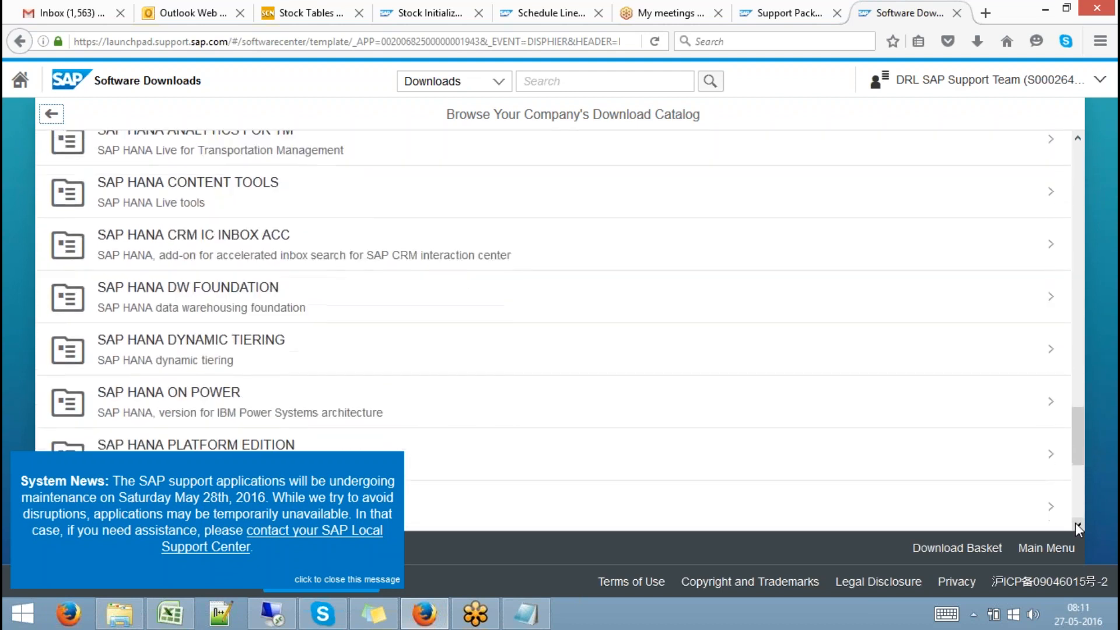
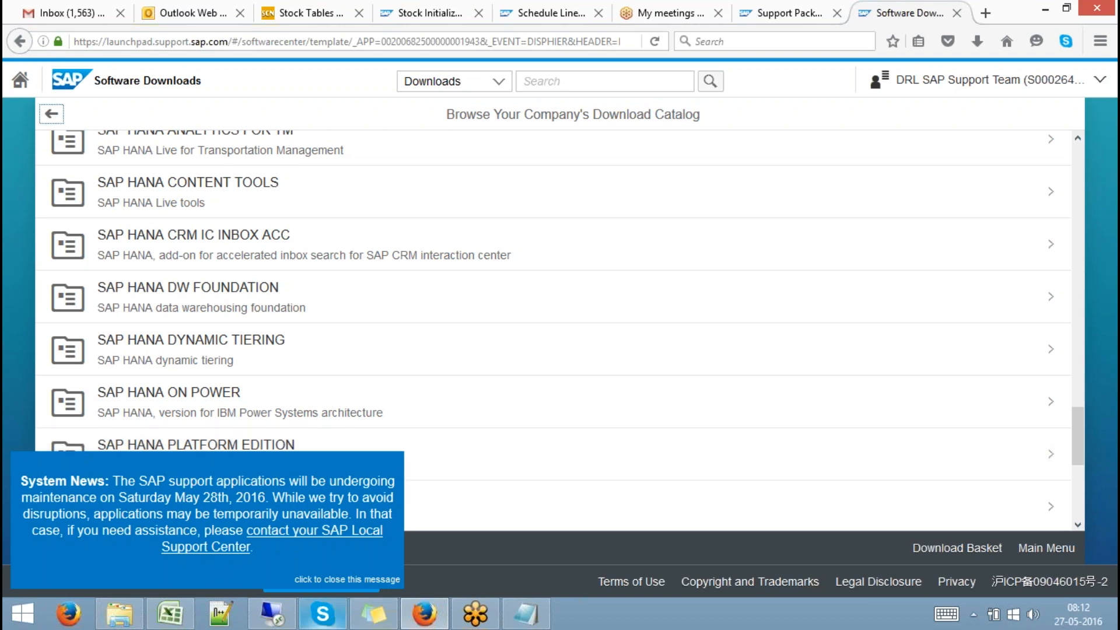
# Switch from the browser to the Documents folder of SAP HANA class videos in File Explorer
pyautogui.click(120, 617)
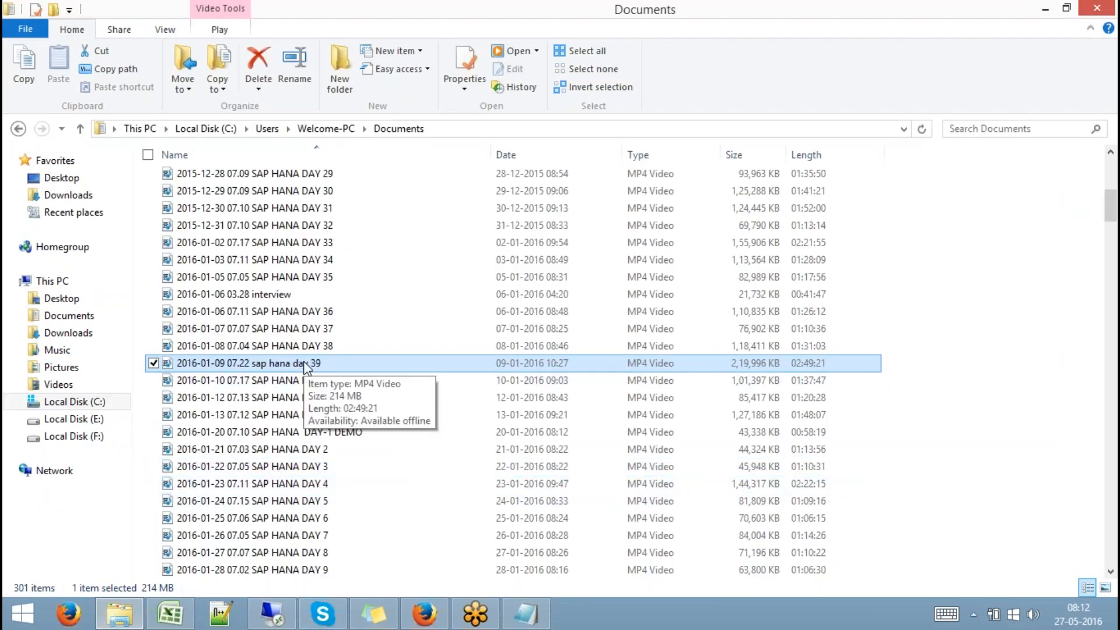
# Play the '2016-01-09 07.22 sap hana day 39' video from the Documents list
pyautogui.keyDown('ctrl'); pyautogui.click(313, 383); pyautogui.keyUp('ctrl')
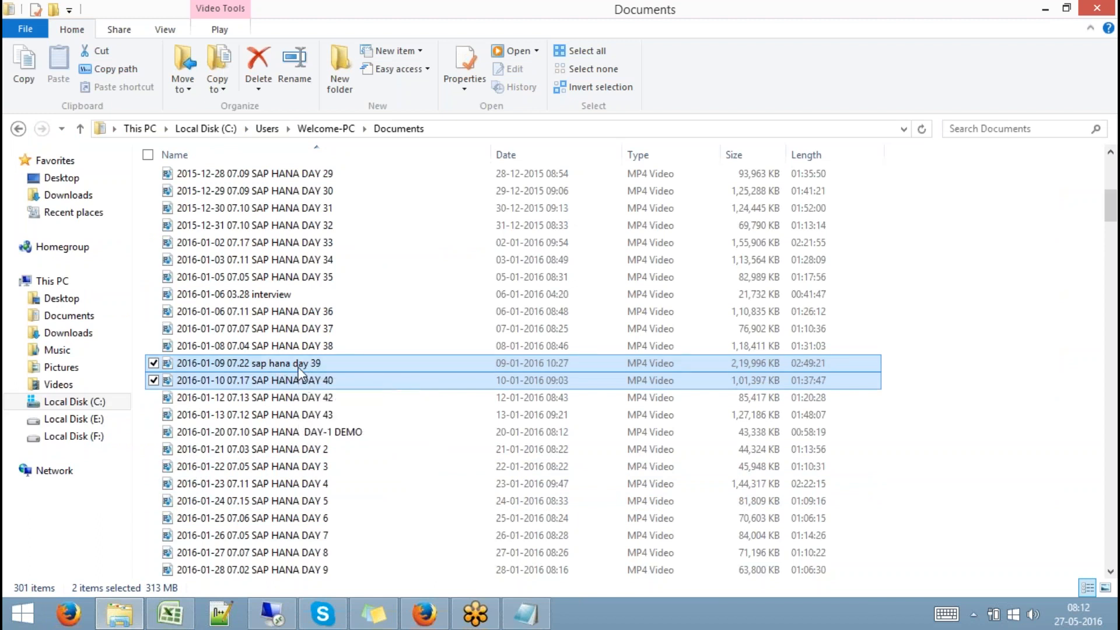
pyautogui.click(298, 367)
pyautogui.doubleClick(298, 367)
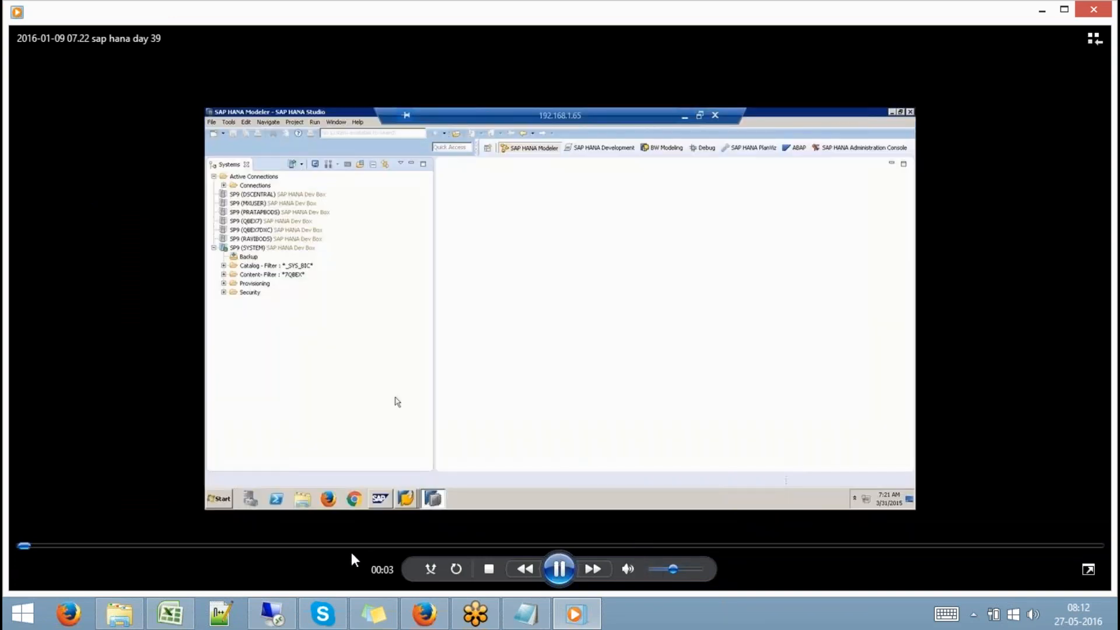
# Skim day 39 from about 01:12:55 to 01:17:49, close it, and play the DAY 40 video
pyautogui.click(488, 546)
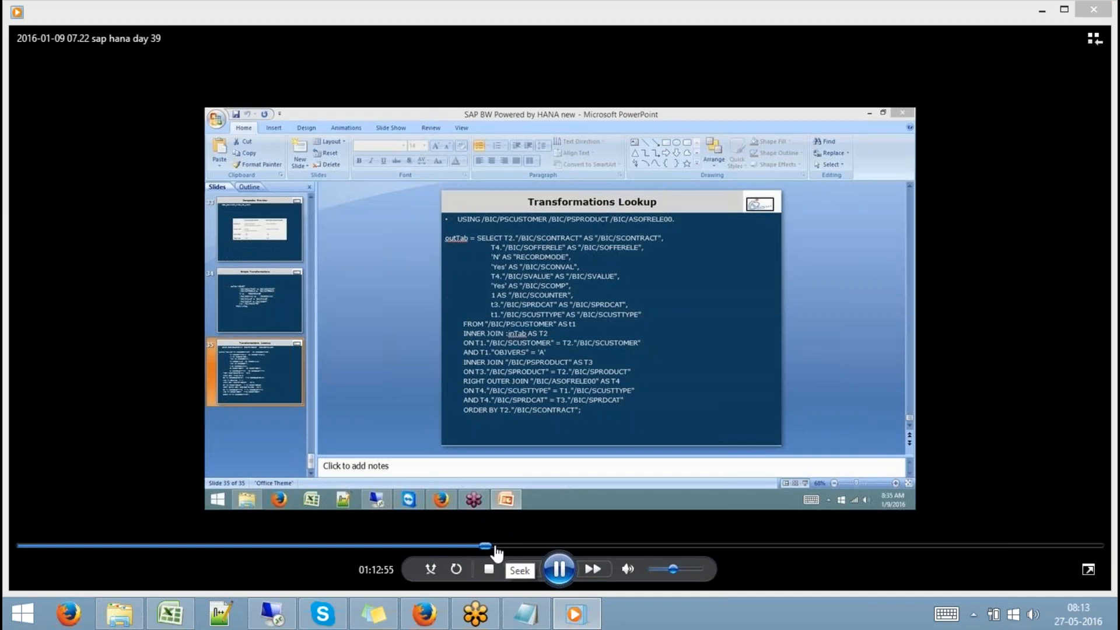
pyautogui.click(495, 546)
pyautogui.click(507, 547)
pyautogui.click(518, 547)
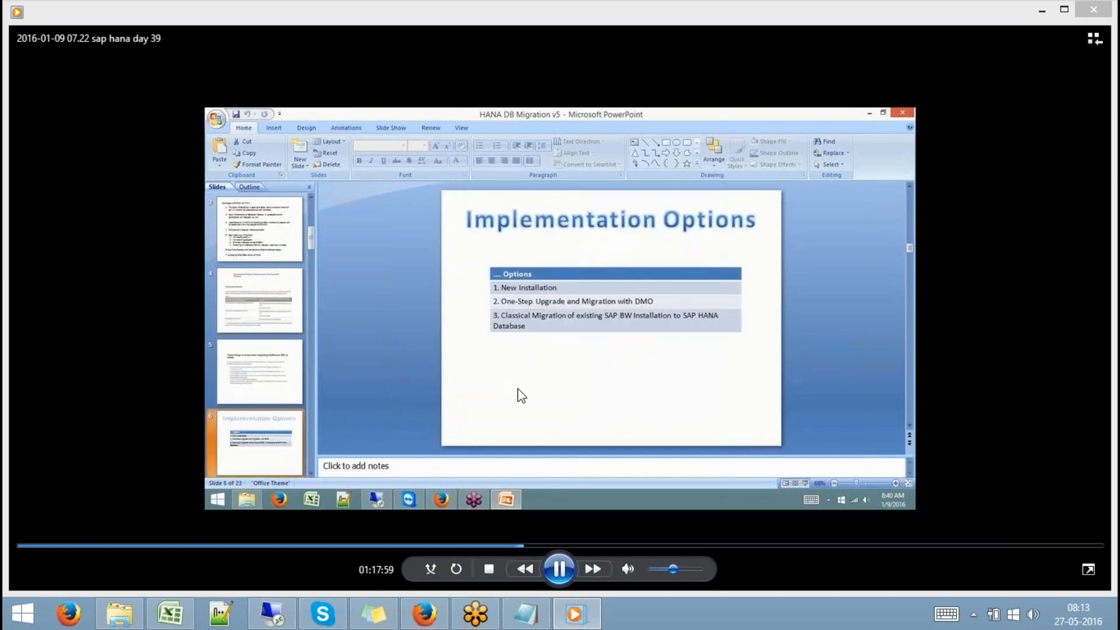
pyautogui.click(1094, 9)
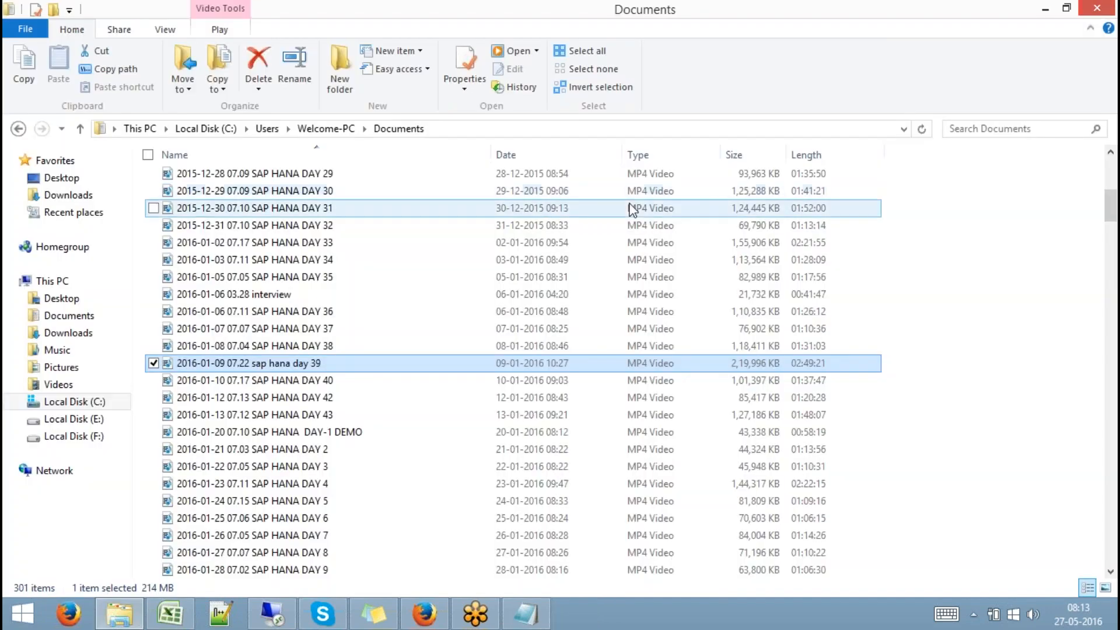
pyautogui.click(339, 381)
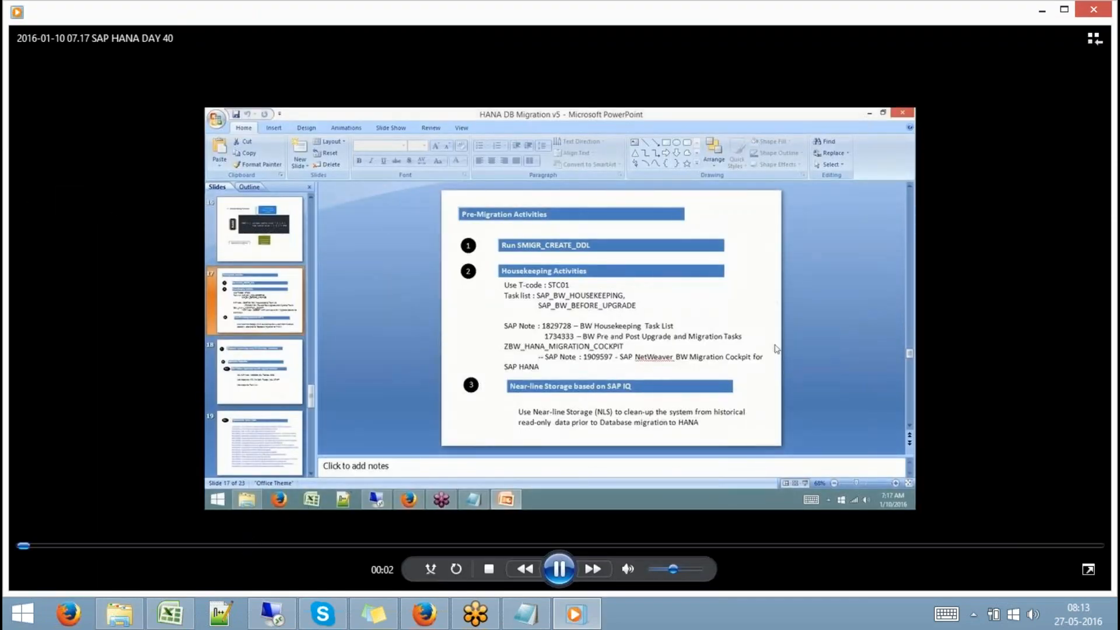
# Skim the DAY 40 recording forward from about 19:39 to 1:10:31
pyautogui.click(240, 546)
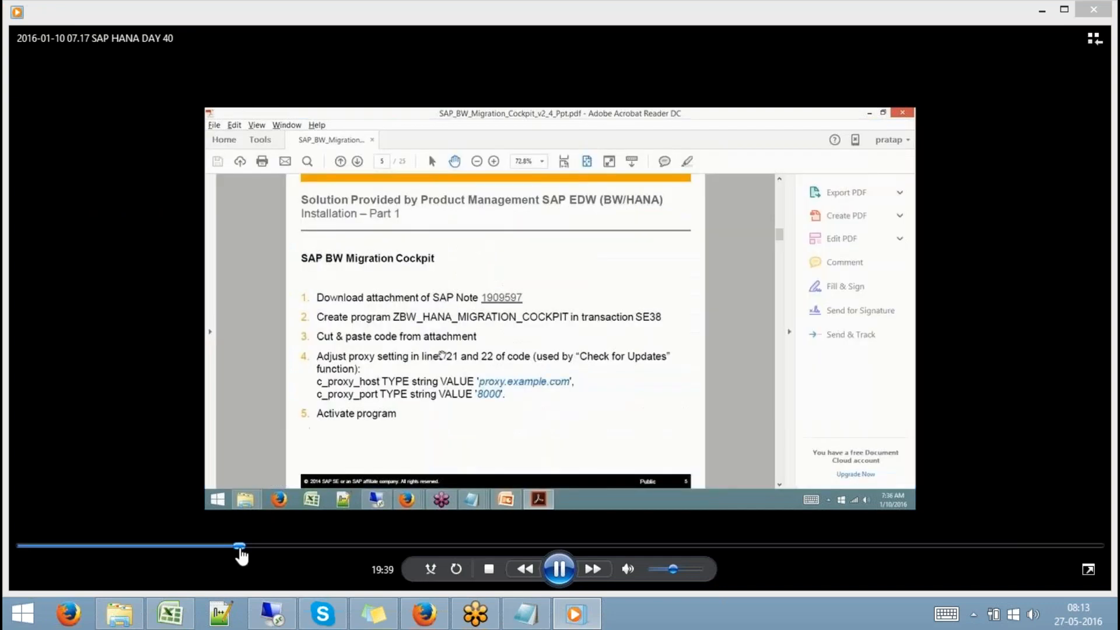
pyautogui.click(363, 546)
pyautogui.click(458, 546)
pyautogui.click(490, 546)
pyautogui.click(536, 546)
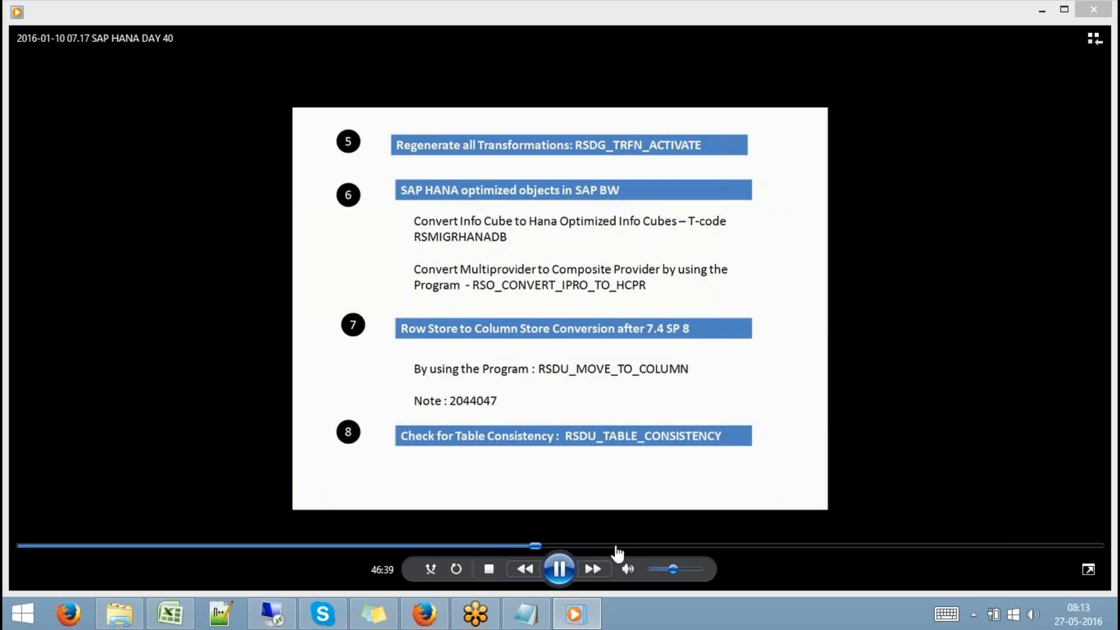
pyautogui.click(615, 546)
pyautogui.click(698, 546)
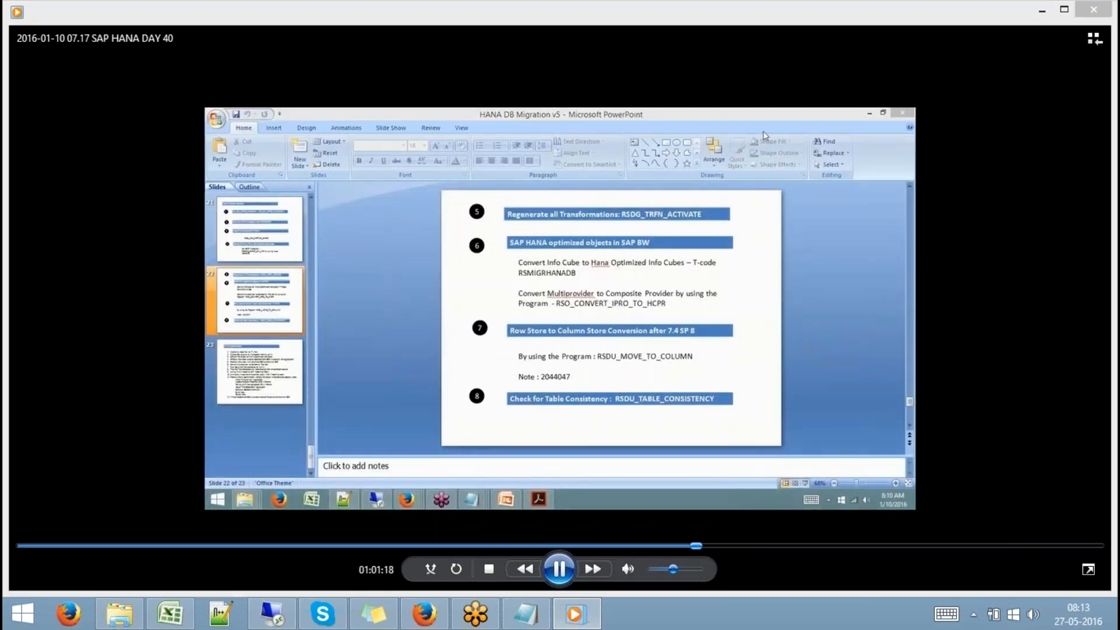
pyautogui.click(743, 546)
pyautogui.click(799, 547)
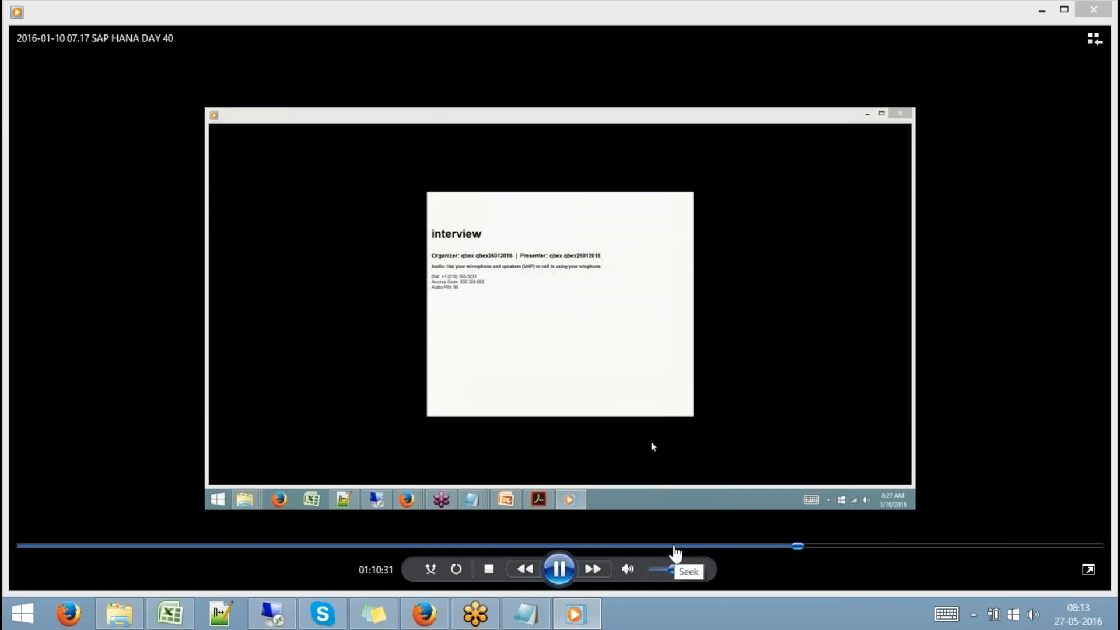
# Go back to 51:26, advance to about 54:30 and pause, then close the player and reselect day 39
pyautogui.click(588, 546)
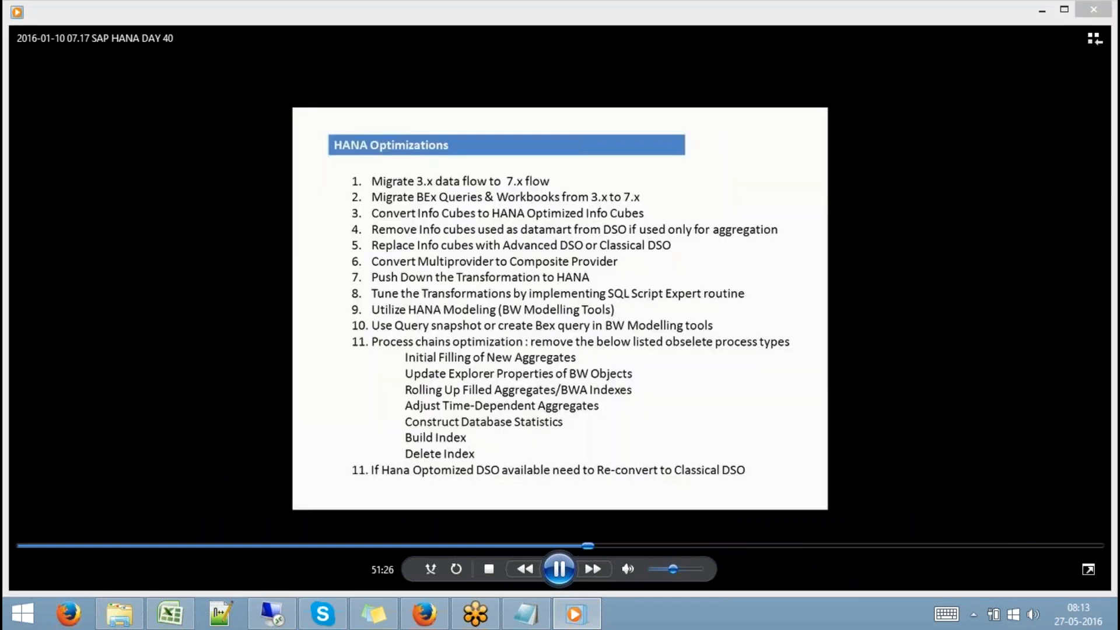
pyautogui.click(598, 546)
pyautogui.click(612, 547)
pyautogui.click(622, 547)
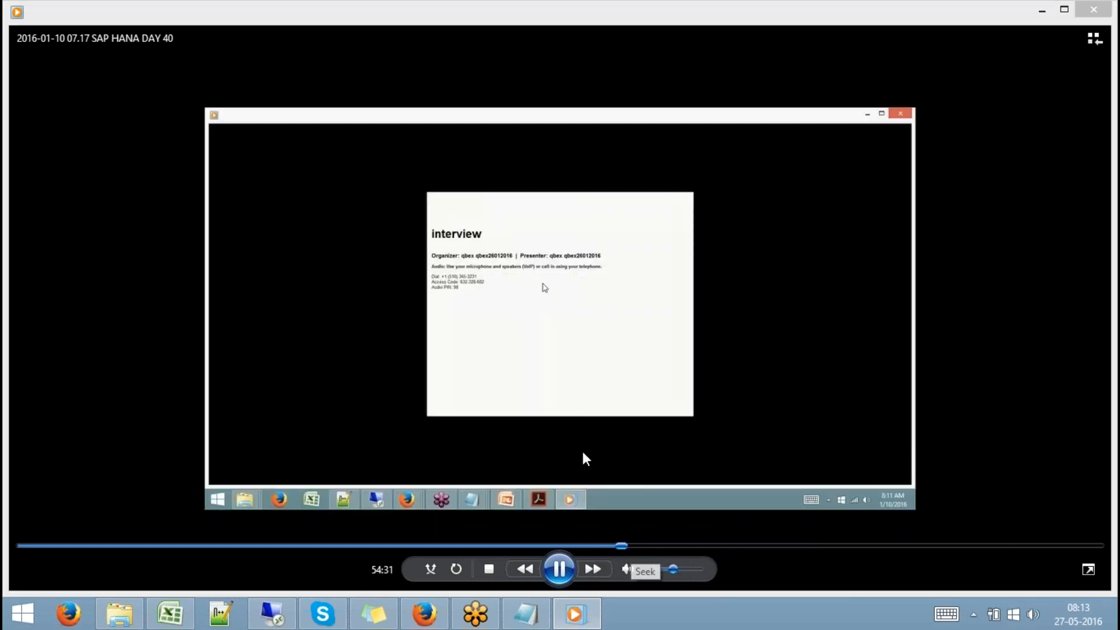
pyautogui.click(576, 563)
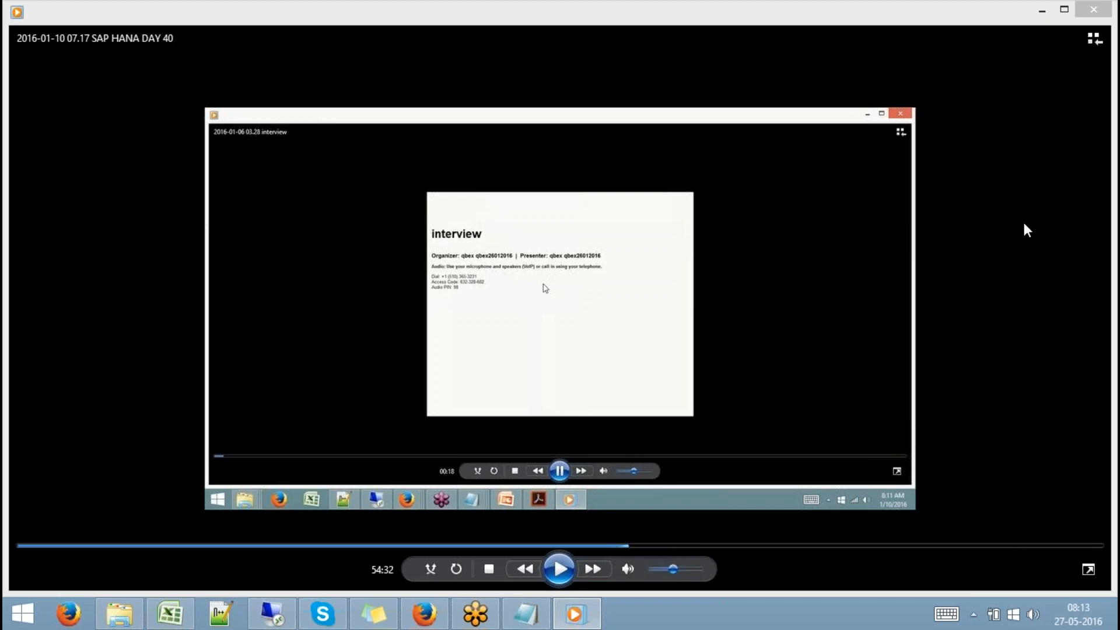
pyautogui.click(1094, 9)
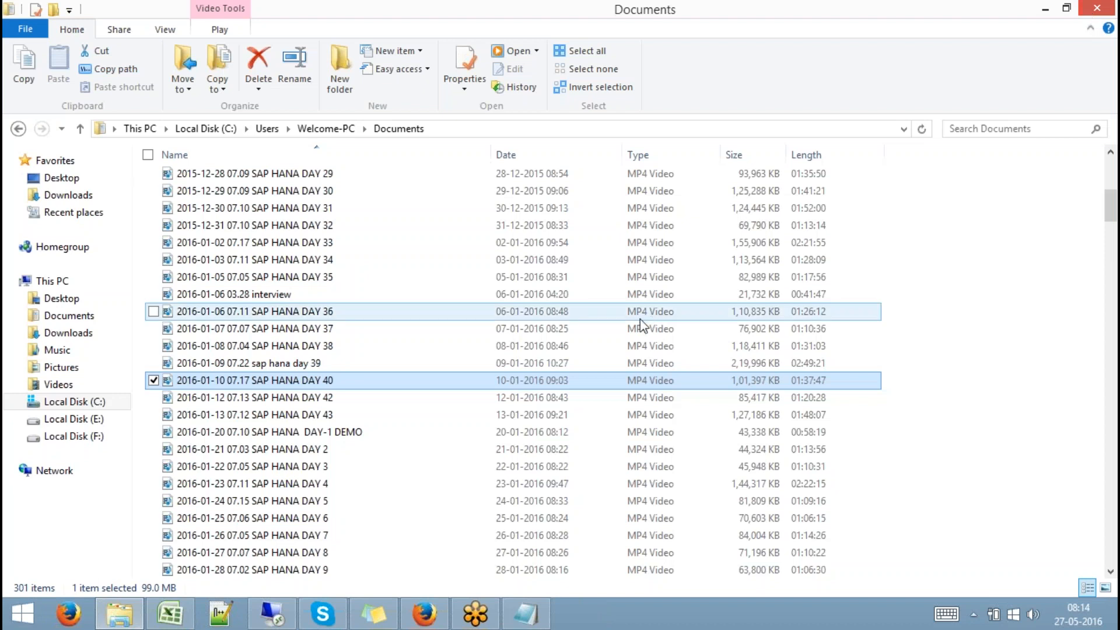
pyautogui.click(321, 363)
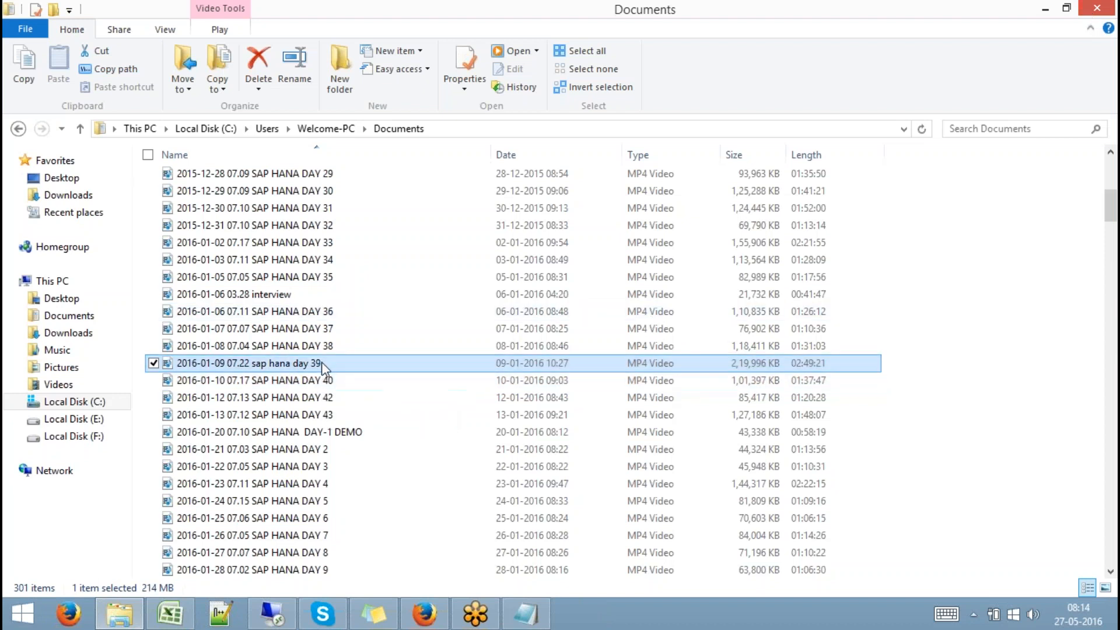